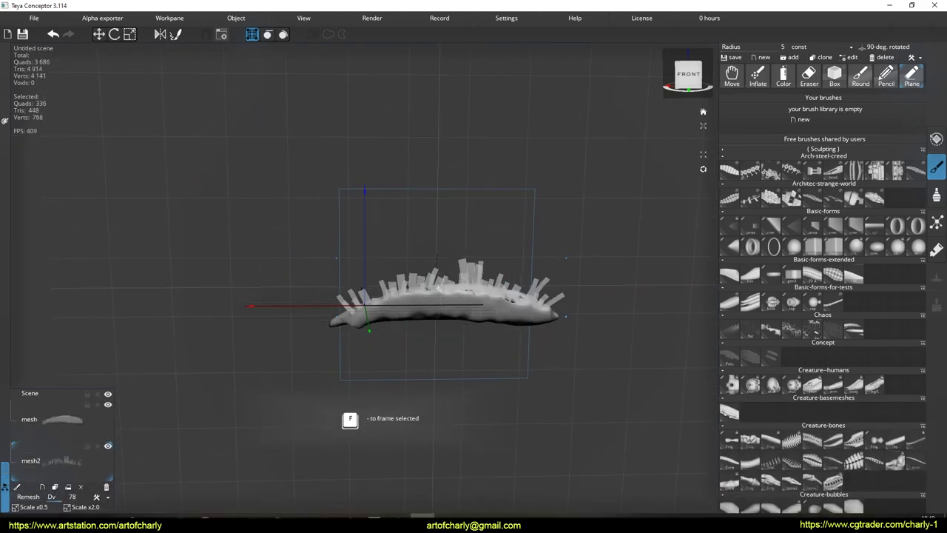
Orbit to inspect the grass mound from the front and from above
middle_click_drag(444, 292, 446, 294)
middle_click_drag(374, 296, 381, 301)
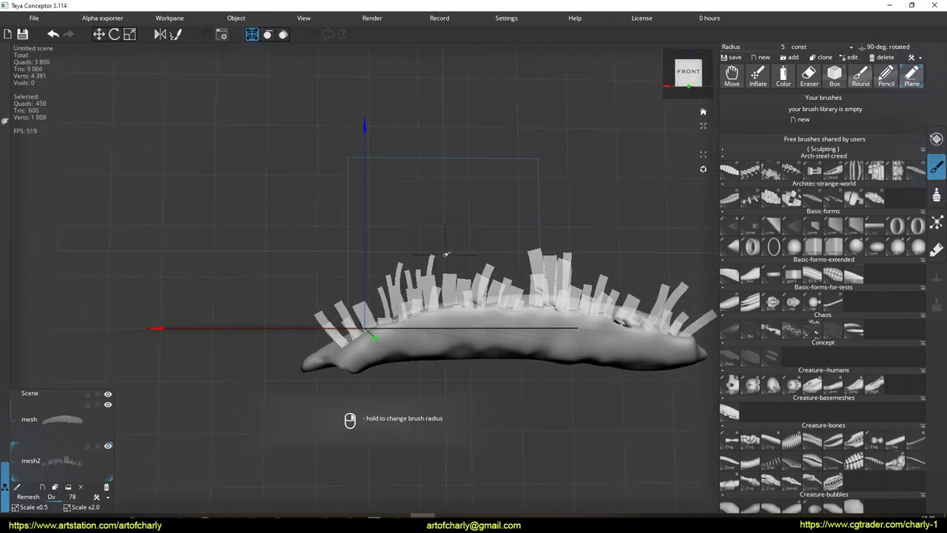
middle_click_drag(505, 275, 434, 345)
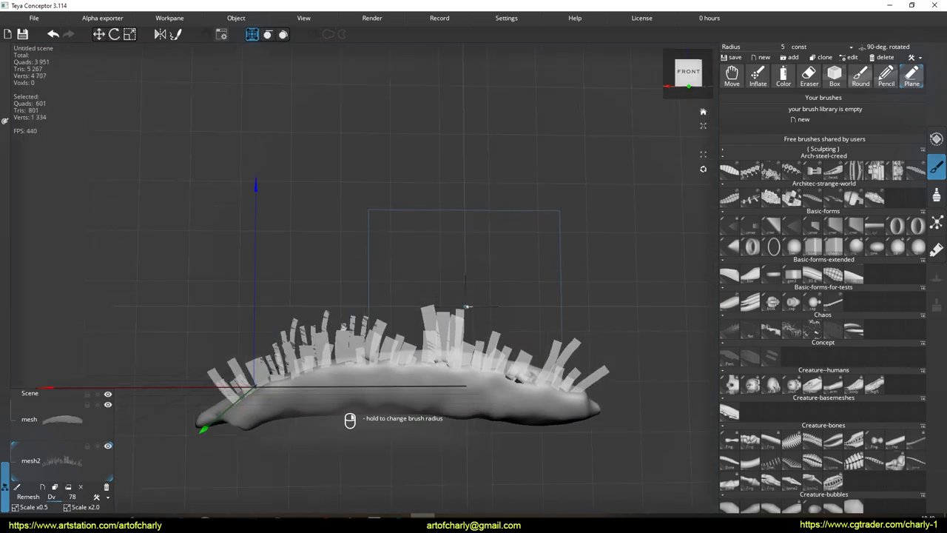
middle_click_drag(506, 358, 442, 372)
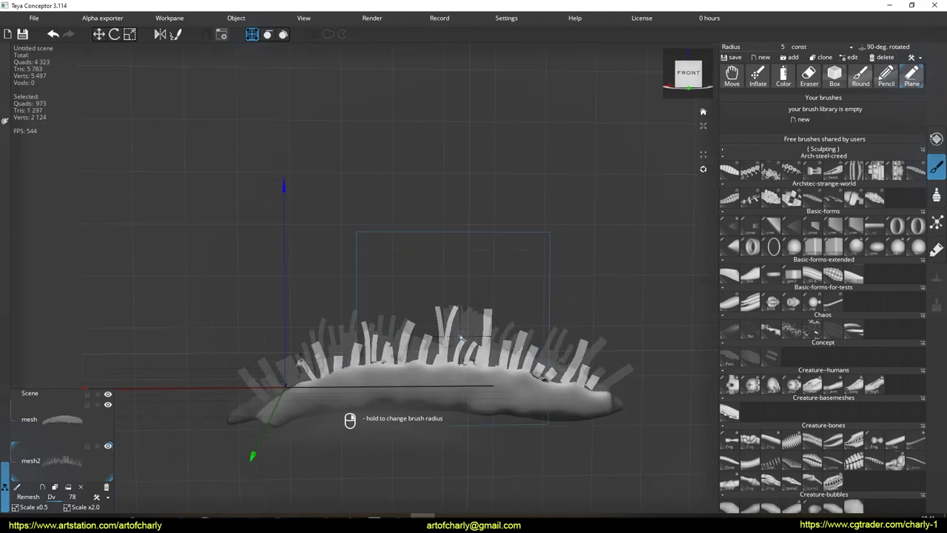
Bend the strands behind the mound with the brush and bring up the File menu
mouse_move(299, 363)
middle_mouse_down()
mouse_move(387, 381)
mouse_move(266, 375)
mouse_move(308, 347)
middle_mouse_up()
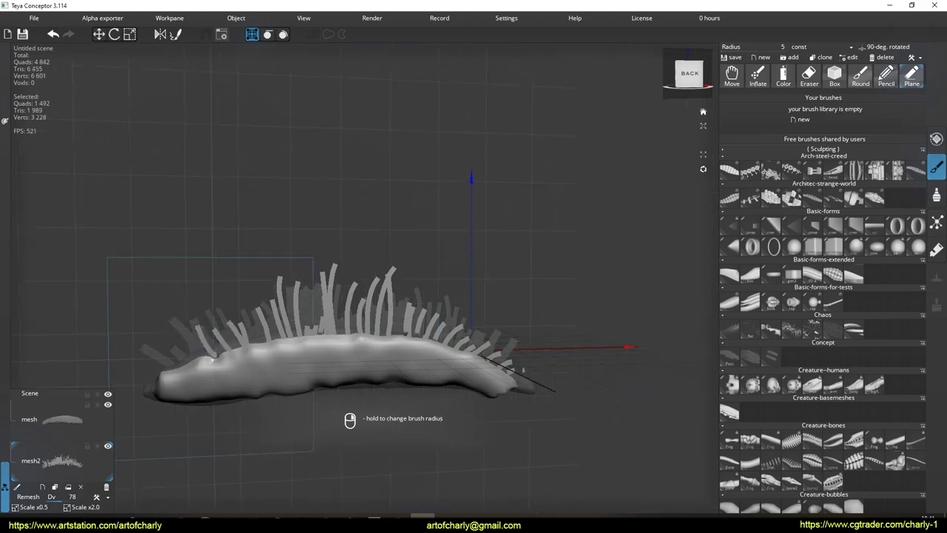
middle_click_drag(308, 346, 311, 363)
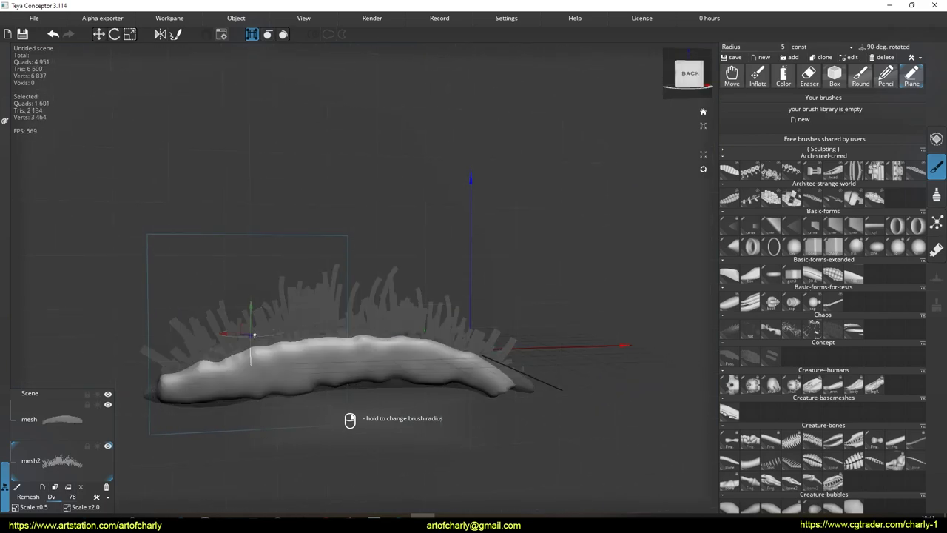
left_click(373, 346)
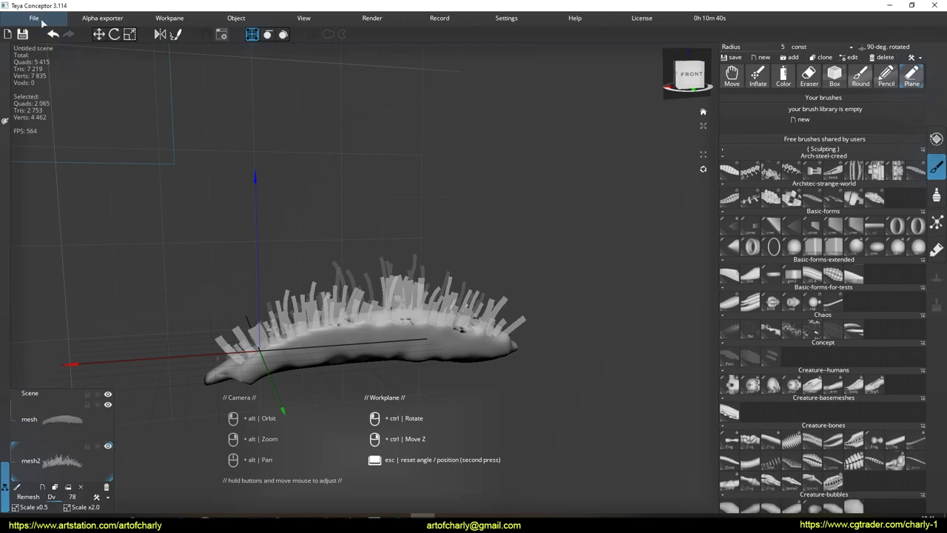
left_click(43, 21)
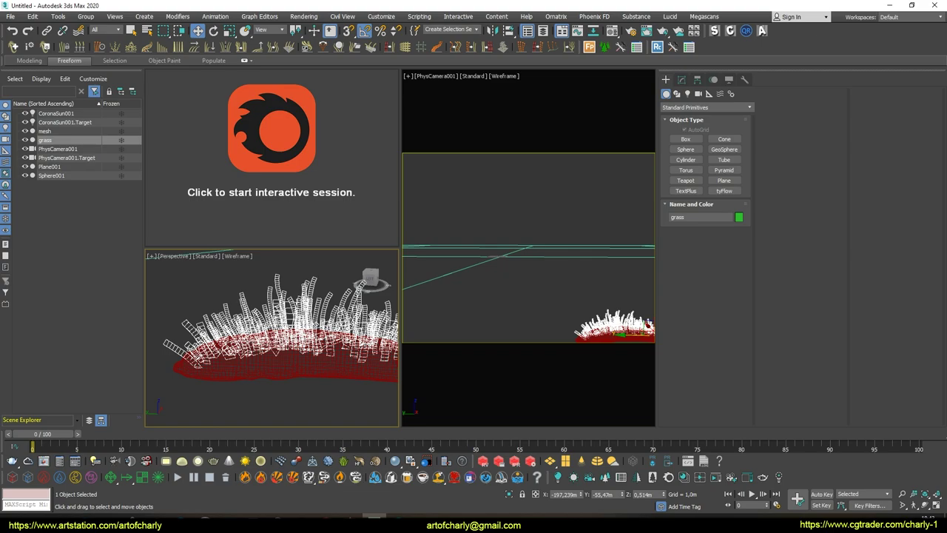
Orbit to a low side view of the grass and start the Corona interactive render
key("q")
middle_click_drag(255, 312, 293, 285, "alt")
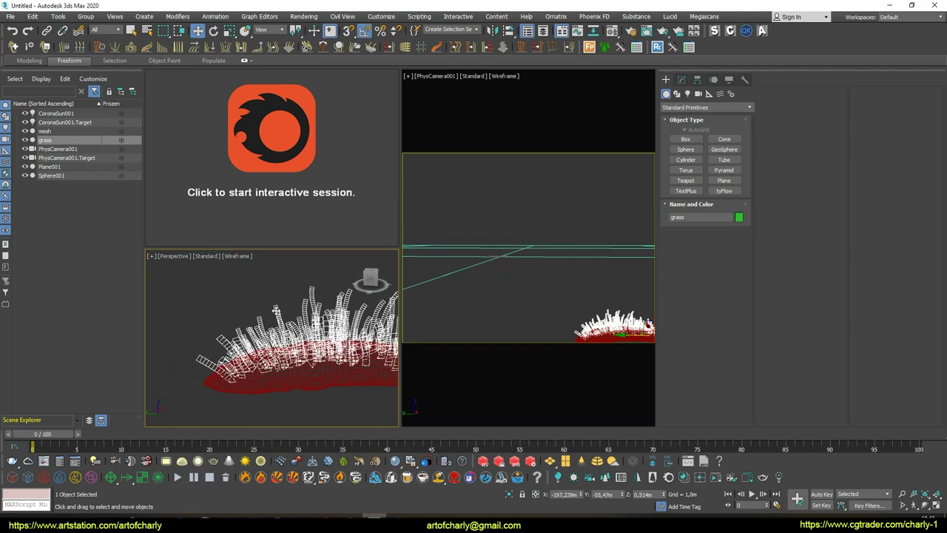
left_click(290, 150)
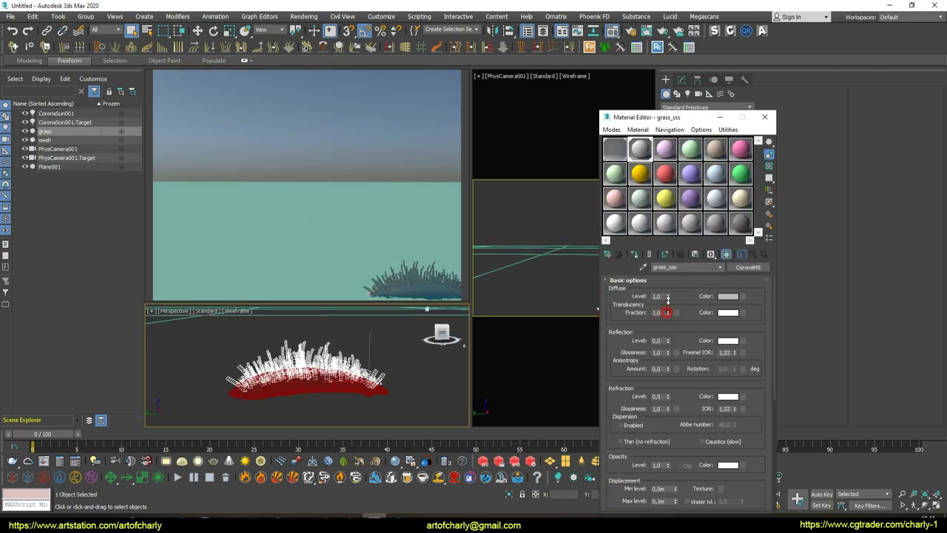
Set the grass_sss translucency colour to a saturated yellow-green
left_click(727, 313)
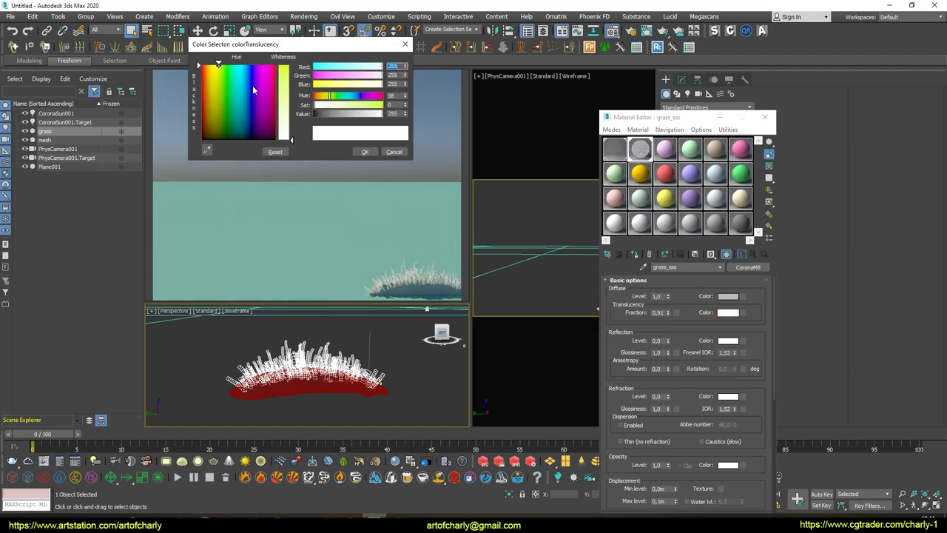
left_click_drag(290, 139, 290, 66)
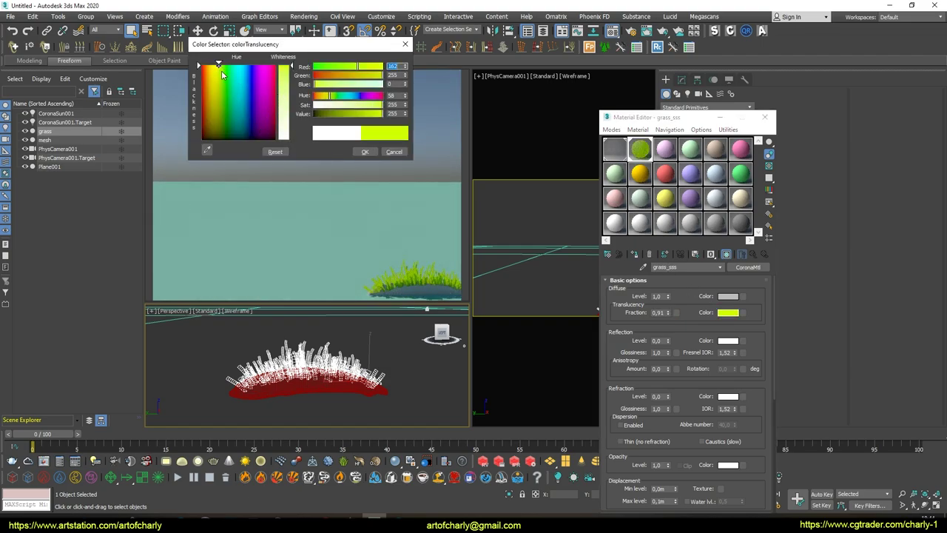
left_click_drag(222, 74, 223, 66)
left_click(366, 151)
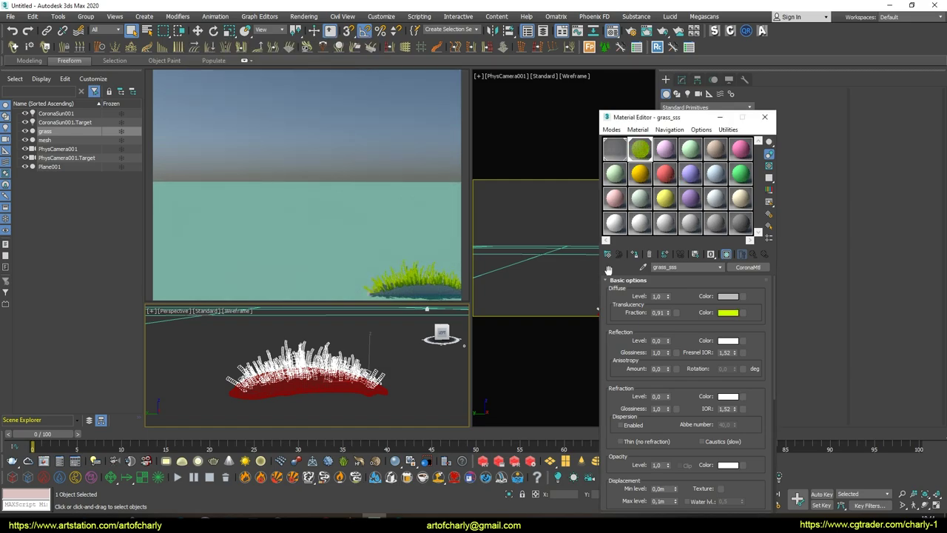
Name the base mesh's material grass_ground_ and give it a darker green translucency
left_click(299, 389)
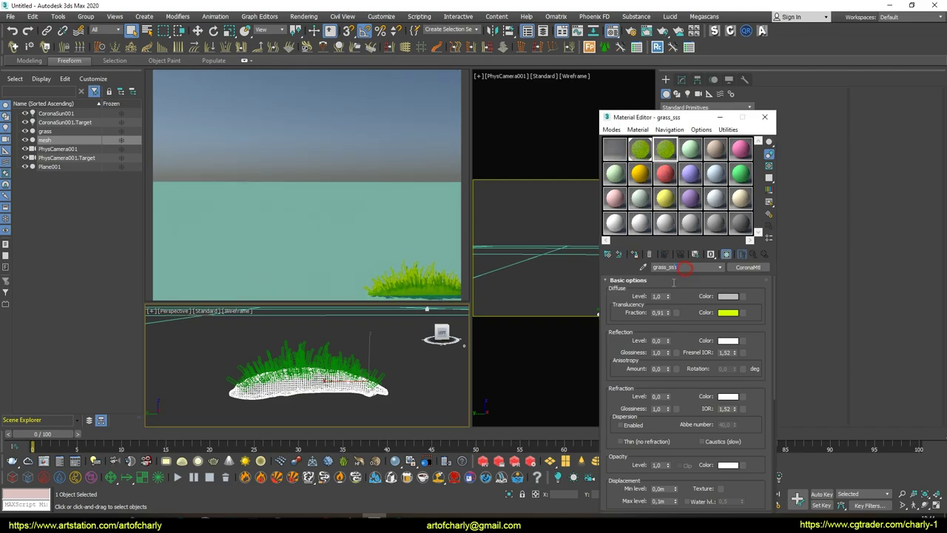
type("grass_ground_")
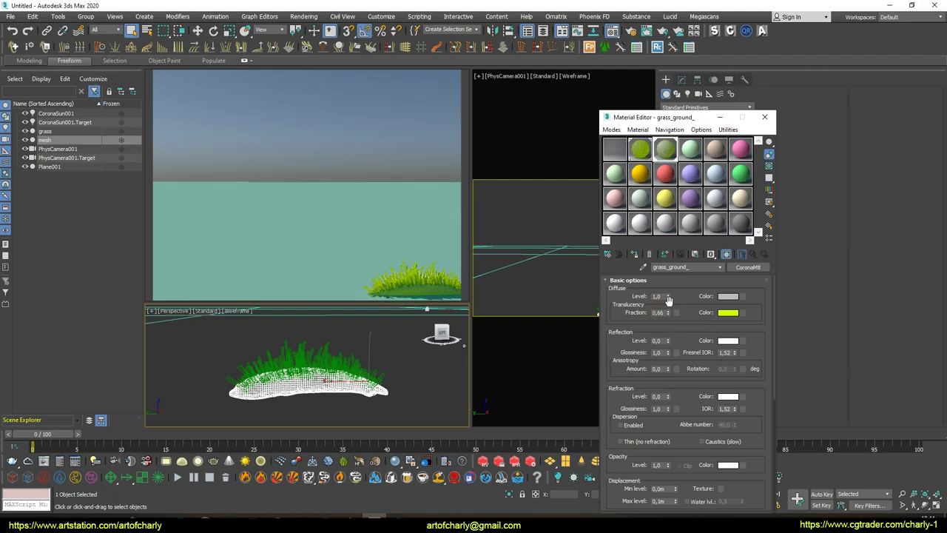
left_click(732, 316)
left_click(236, 77)
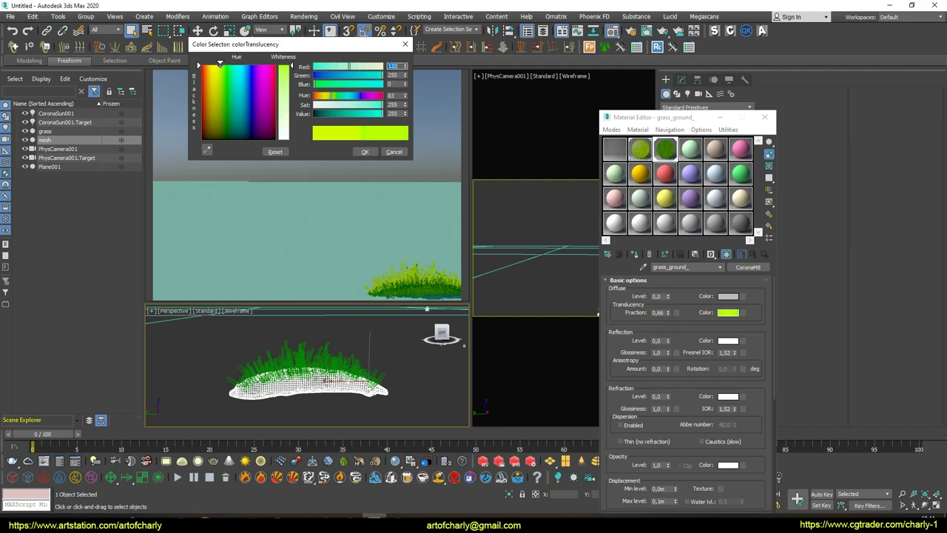
left_click(346, 116)
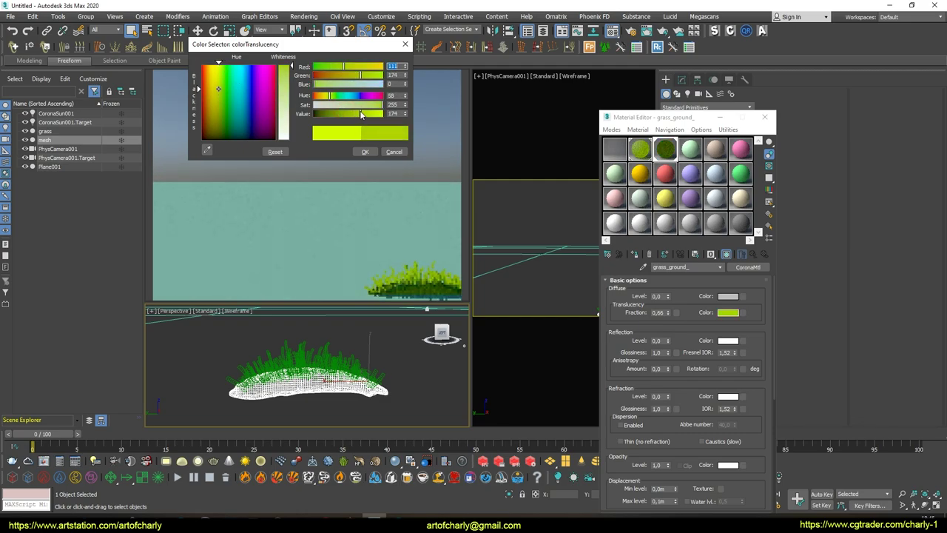
left_click_drag(360, 111, 362, 112)
left_click(361, 152)
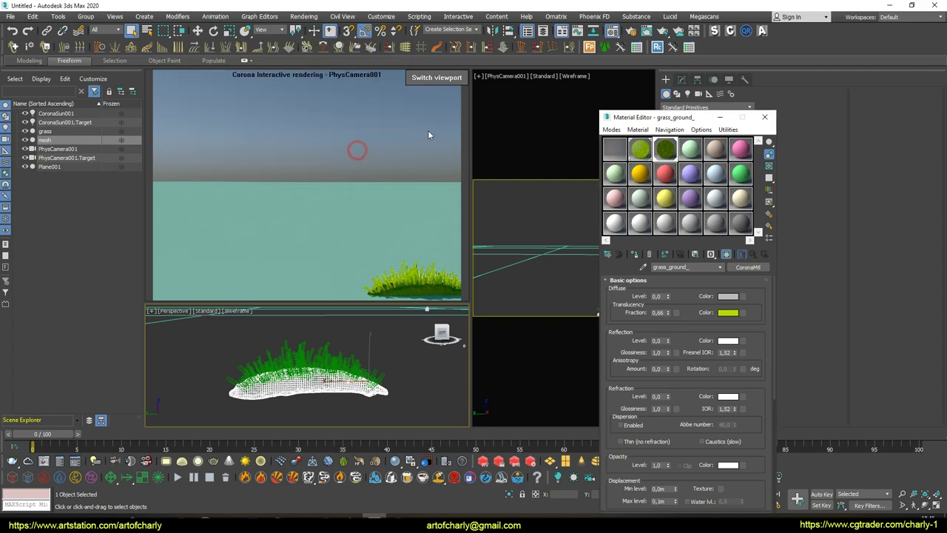
Clone the grass and its ground, shifting the copy to the left
key("w")
left_click_drag(333, 363, 435, 331, "shift")
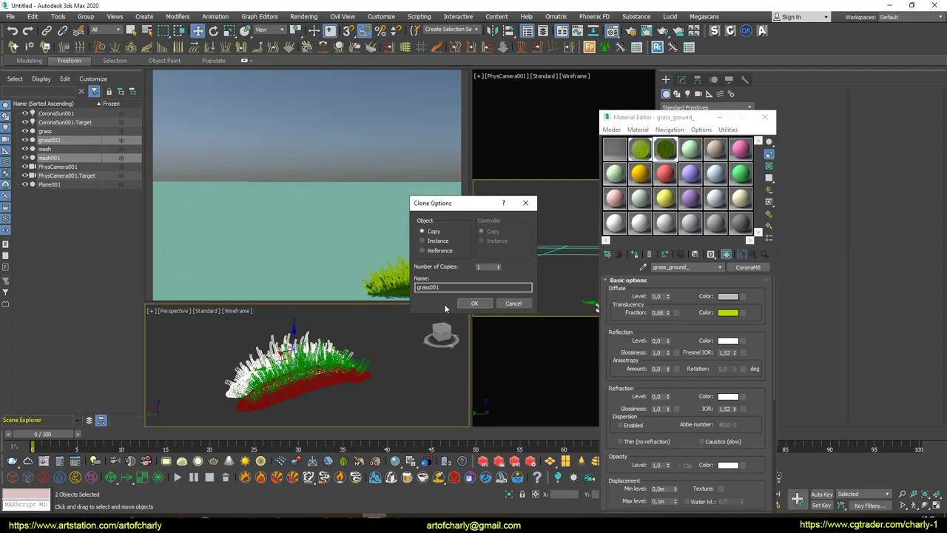
left_click(474, 302)
mouse_move(274, 365)
left_mouse_down()
mouse_move(232, 366)
mouse_move(275, 375)
left_mouse_up()
Enlarge the copy, nudge the original right and lay the copy diagonally
key("r")
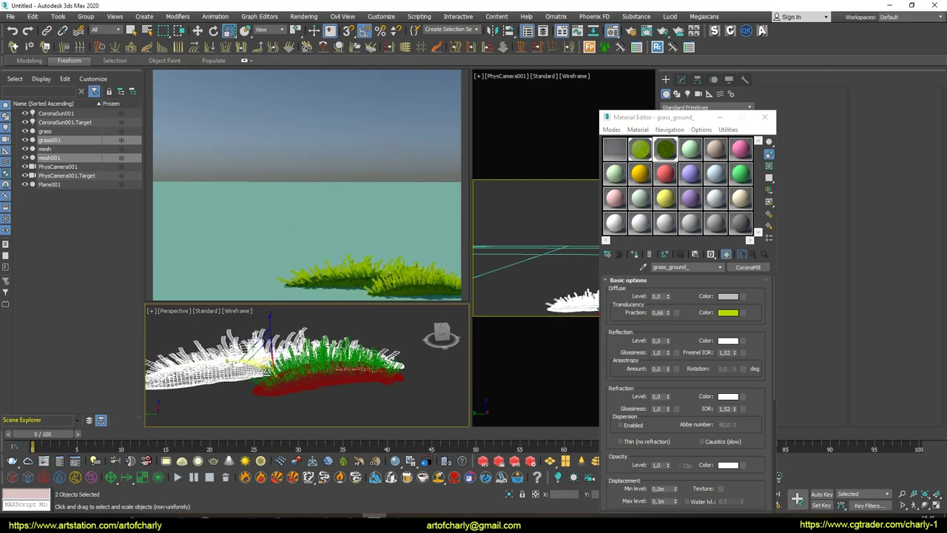
key("w")
left_click(318, 367)
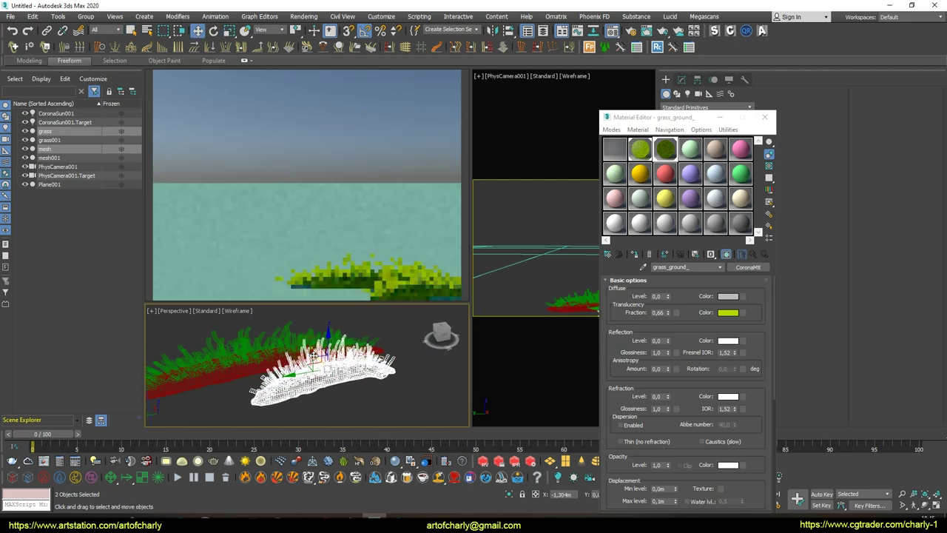
left_click_drag(250, 388, 271, 392)
left_click(237, 362)
mouse_move(237, 362)
left_mouse_down()
mouse_move(266, 358)
mouse_move(282, 390)
left_mouse_up()
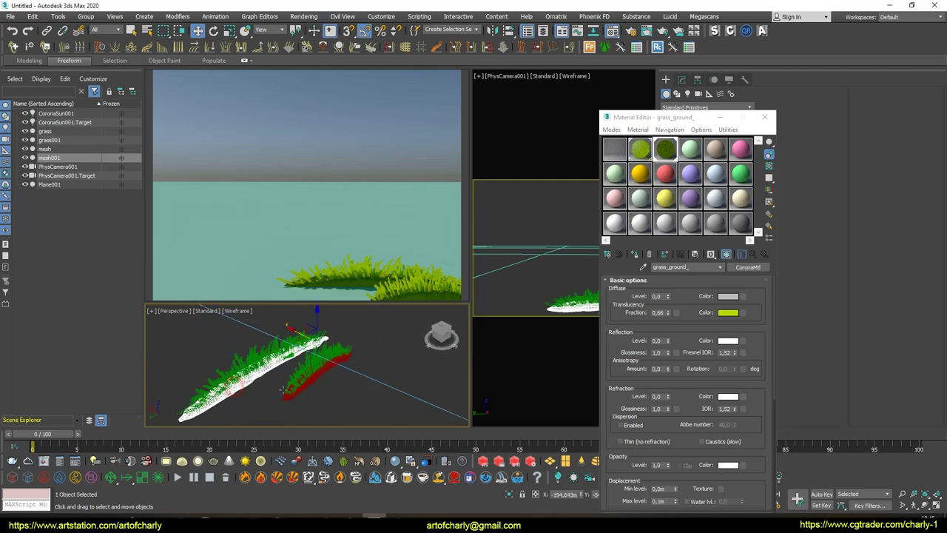
Stretch the copied patch's ground into a longer strip
left_click(231, 382)
key("q")
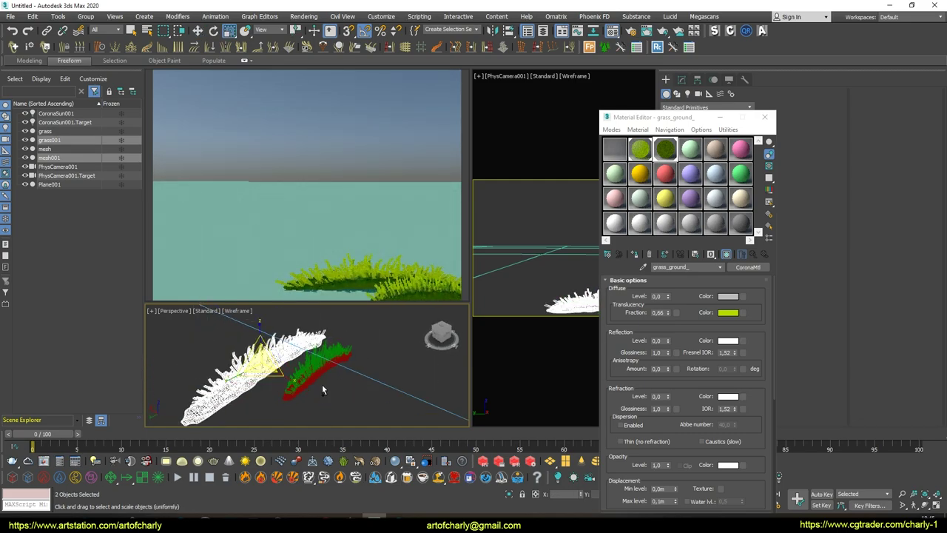
left_click(260, 371)
left_click_drag(316, 341, 246, 357)
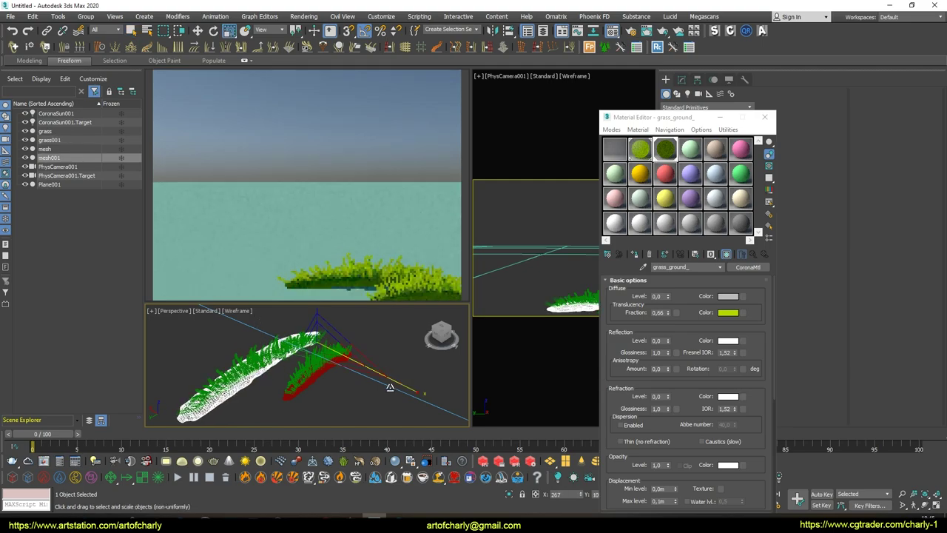
key("w")
middle_click_drag(245, 358, 355, 348, "alt")
Select the copied grass strands and close the Material Editor
key("e")
left_click(373, 355)
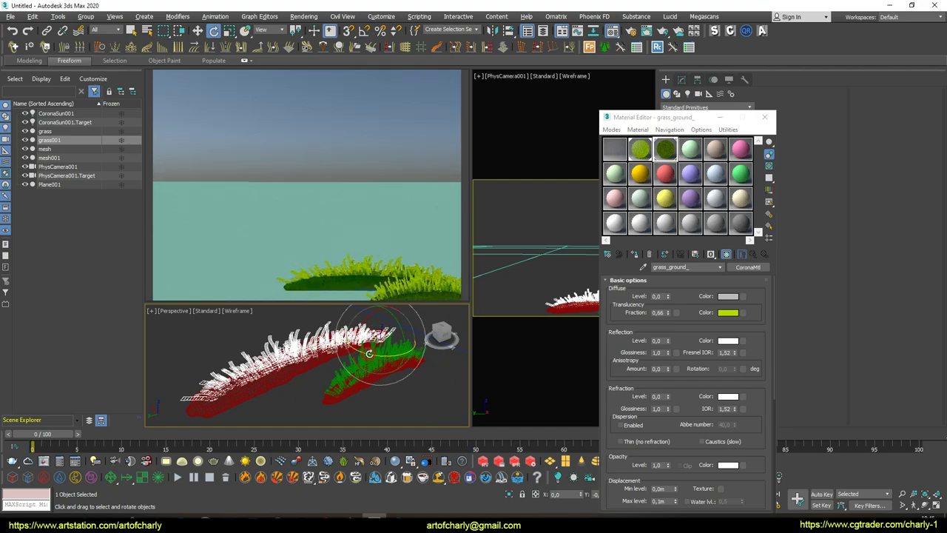
key("q")
left_click(764, 118)
left_click(681, 79)
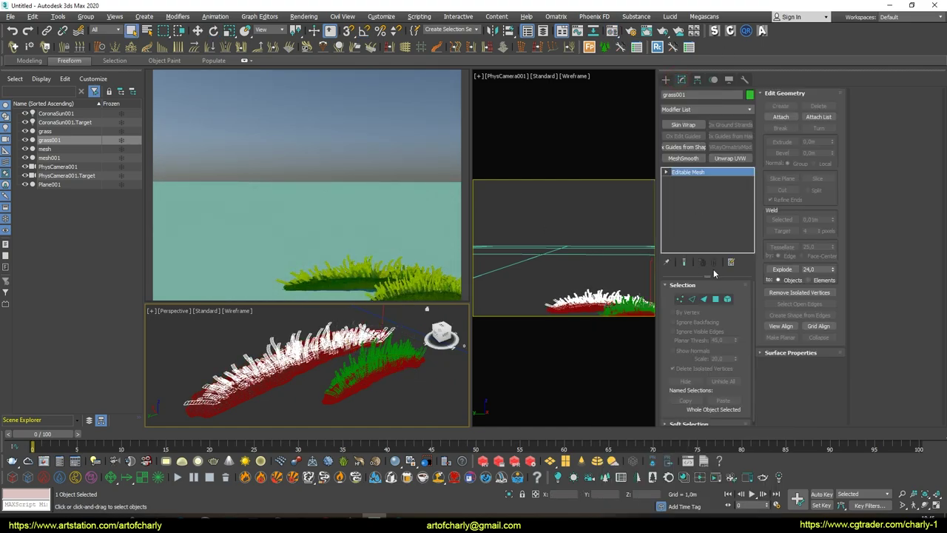
In Element mode on grass001, select and move a clump of blades
left_click(727, 300)
mouse_move(233, 344)
middle_mouse_down("alt")
mouse_move(259, 347)
mouse_move(240, 365)
mouse_move(268, 328)
mouse_move(271, 363)
mouse_move(317, 374)
mouse_move(303, 377)
mouse_move(322, 340)
middle_mouse_up("alt")
key("w")
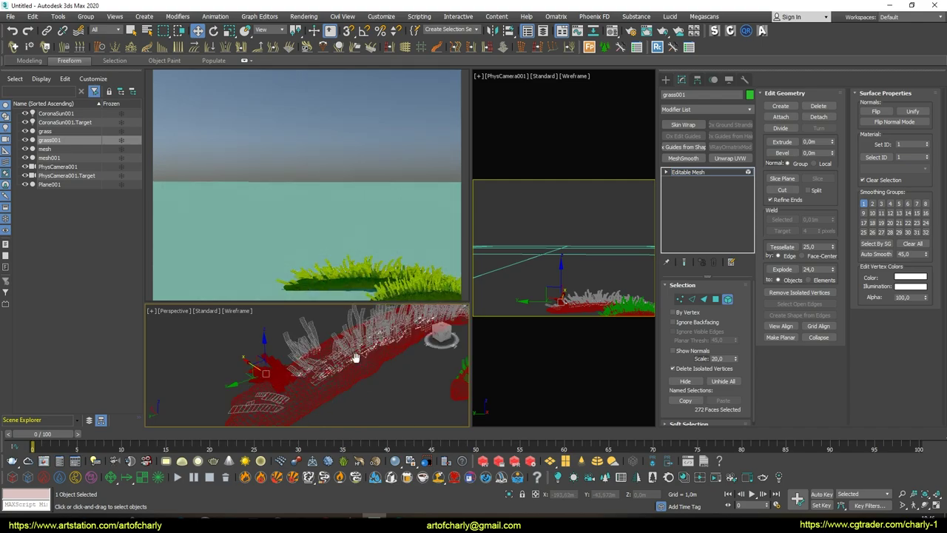
key("q")
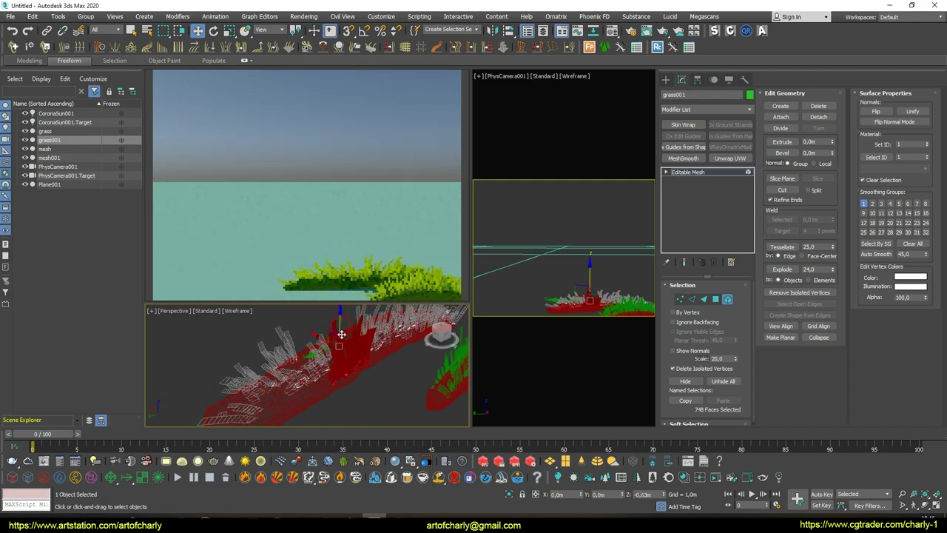
mouse_move(376, 354)
middle_mouse_down("alt")
mouse_move(296, 345)
mouse_move(335, 358)
mouse_move(332, 340)
mouse_move(337, 348)
middle_mouse_up("alt")
left_click(296, 345)
key("w")
left_click(335, 357)
Move more blade clumps, then reselect grass001 together with mesh001
key("w")
middle_click_drag(394, 381, 362, 384, "alt")
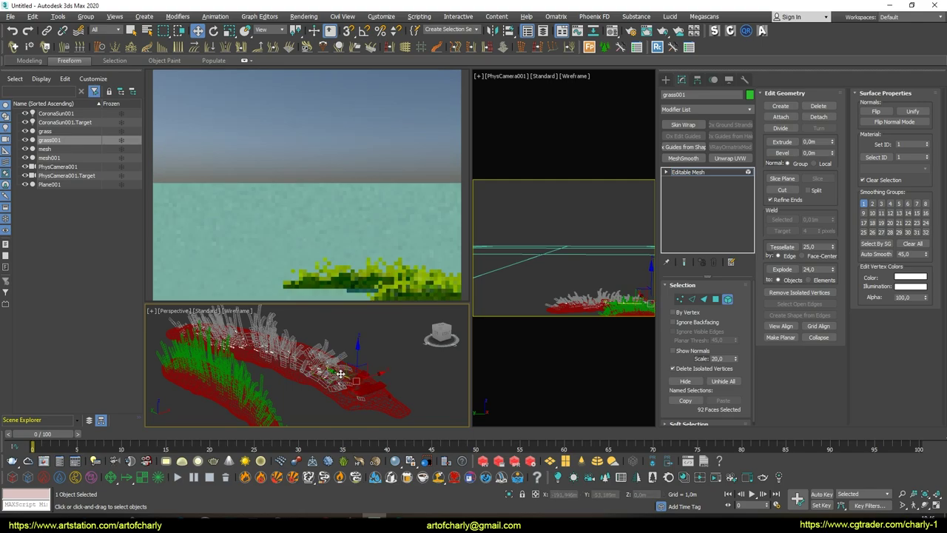
scroll(254, 370, "down", 2)
scroll(254, 370, "down", 2)
key("q")
scroll(307, 367, "up", 2)
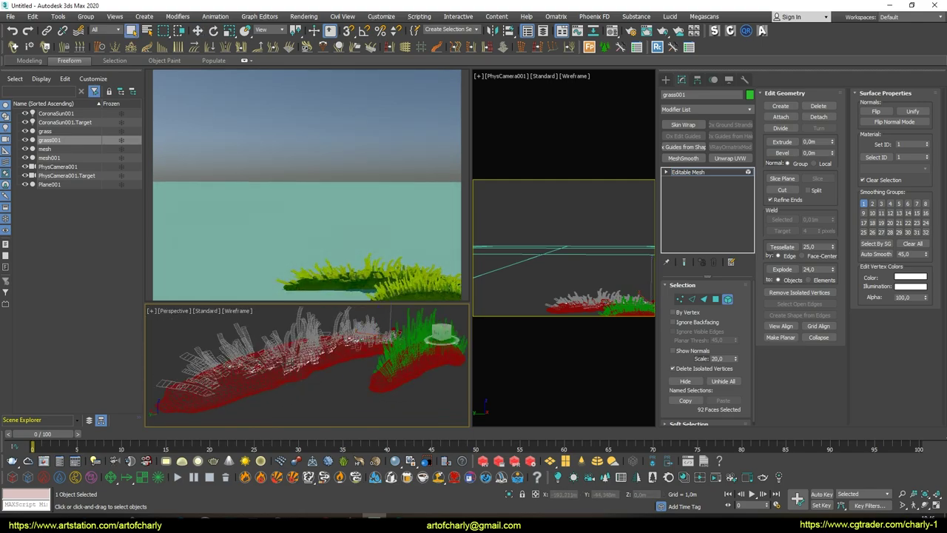
middle_click_drag(307, 366, 355, 370, "alt")
middle_click_drag(313, 348, 314, 353, "alt")
right_click(314, 353)
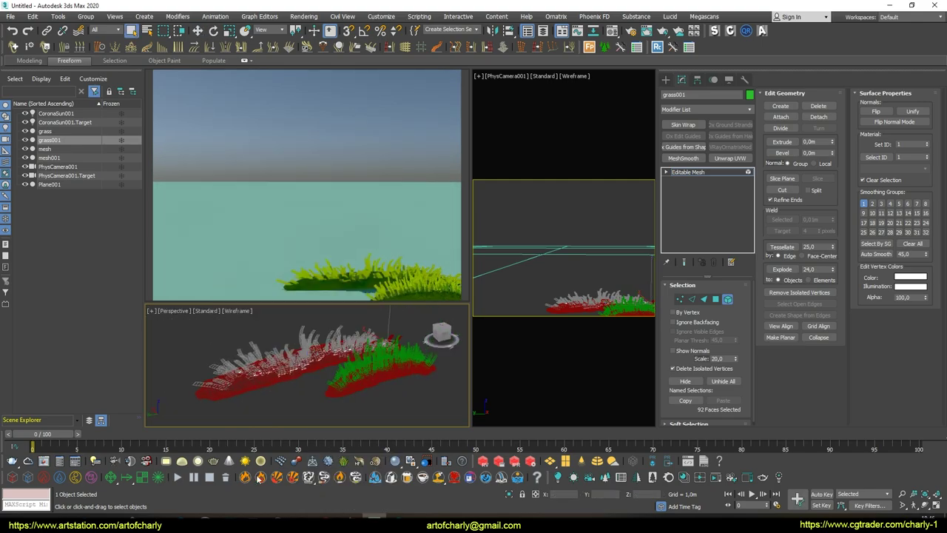
left_click(665, 79)
left_click(299, 374, "ctrl")
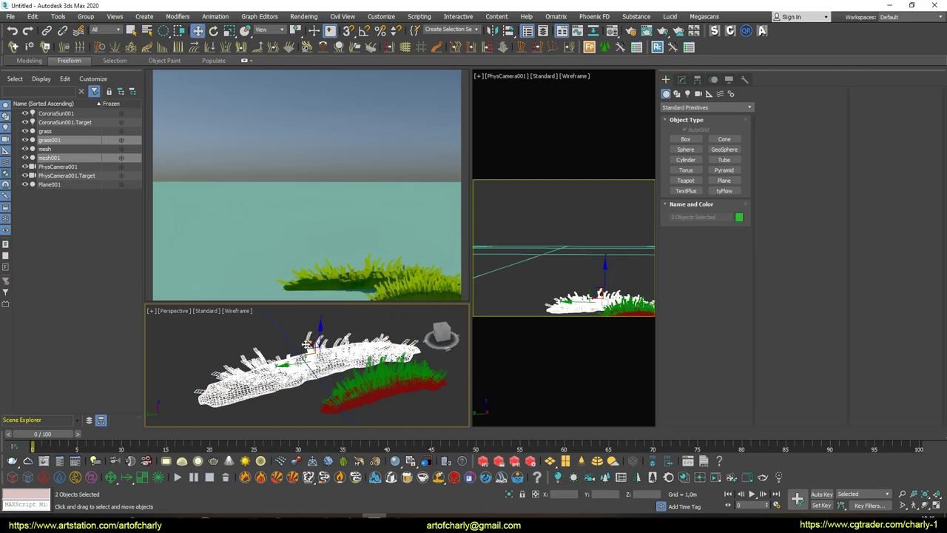
Move the copied patch and clone the mesh001 ground strip into mesh002
mouse_move(305, 344)
left_mouse_down()
mouse_move(317, 375)
mouse_move(364, 367)
left_mouse_up()
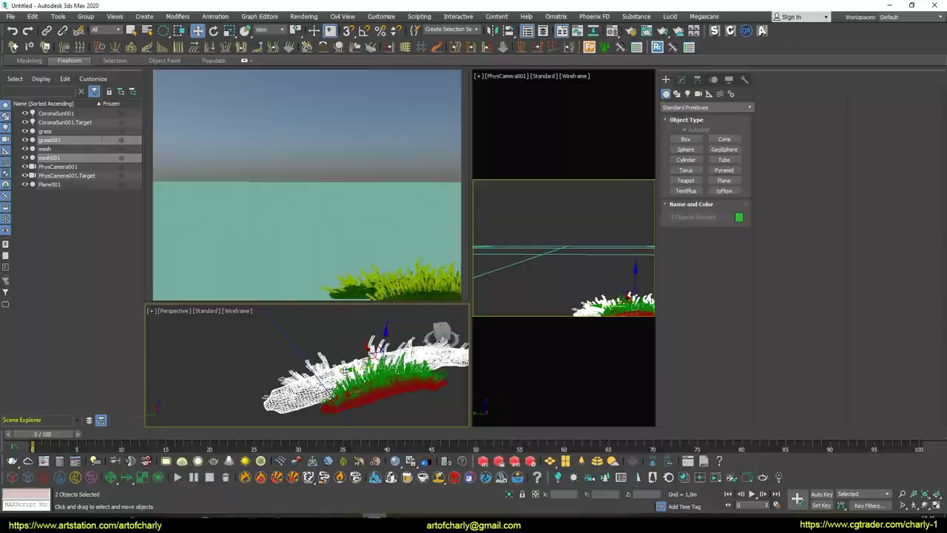
left_click(345, 375)
mouse_move(447, 353)
left_mouse_down("shift")
mouse_move(327, 335)
mouse_move(360, 364)
left_mouse_up("shift")
left_click(469, 303)
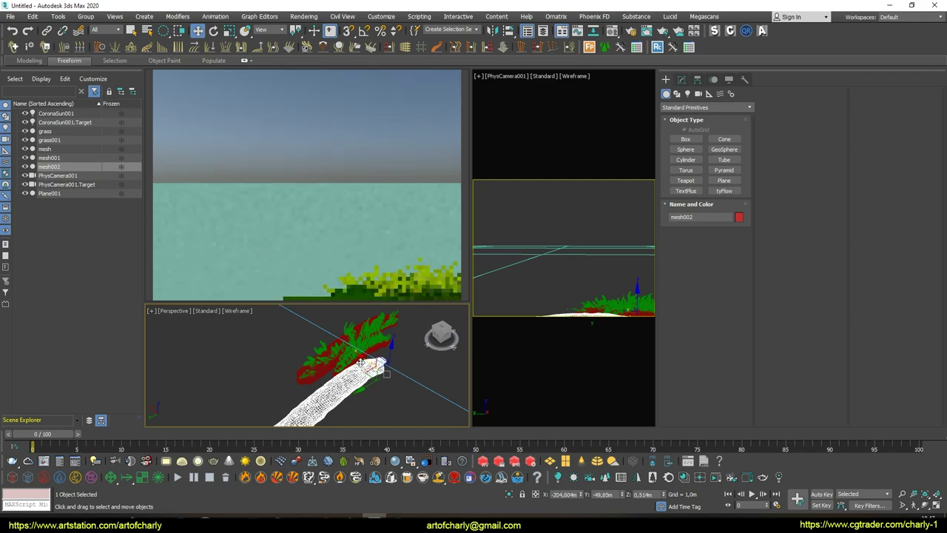
Clone grass001 into grass002, scale it up and place it beside the original
middle_click_drag(360, 364, 318, 347, "alt")
left_click(333, 358)
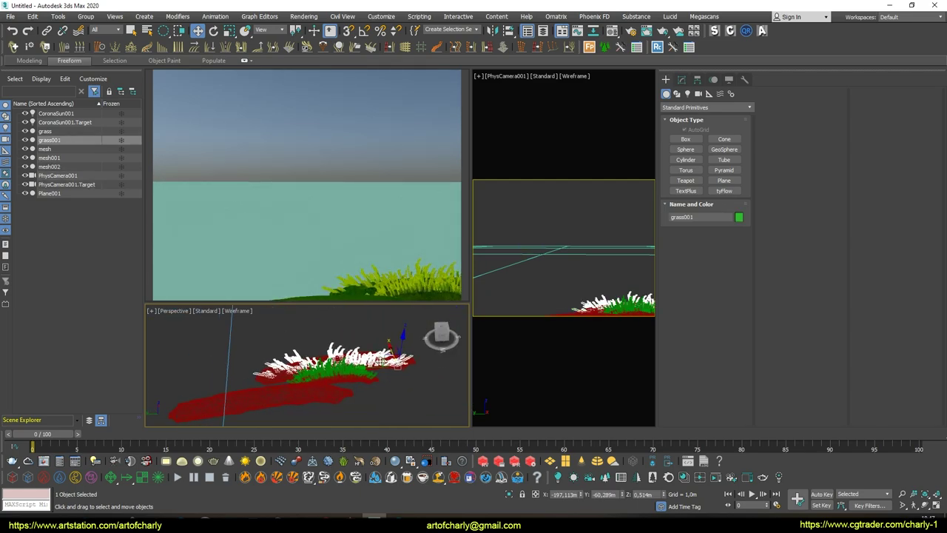
left_click_drag(379, 361, 400, 347, "shift")
left_click(453, 303)
middle_click_drag(407, 318, 370, 347, "alt")
mouse_move(370, 355)
left_mouse_down()
mouse_move(382, 360)
mouse_move(344, 372)
left_mouse_up()
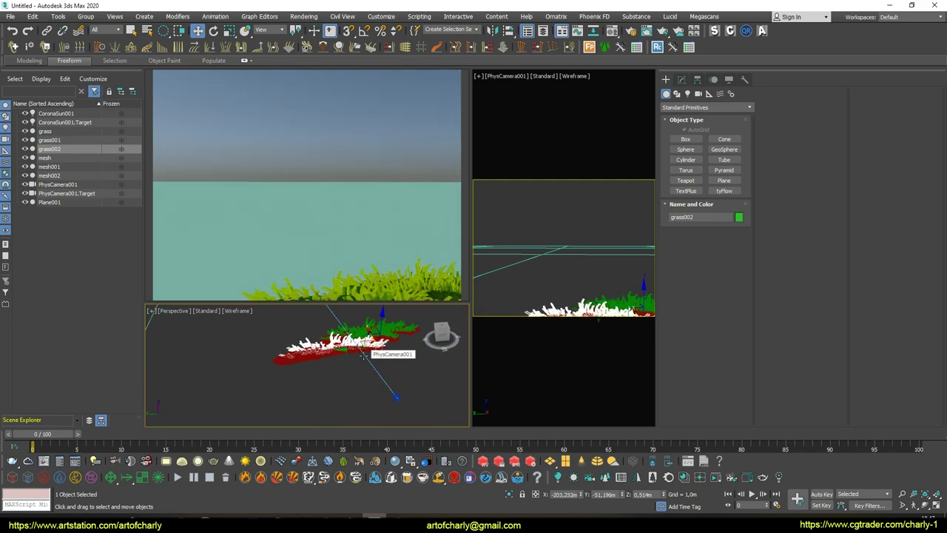
key("r")
mouse_move(399, 344)
left_mouse_down()
mouse_move(396, 361)
mouse_move(379, 340)
left_mouse_up()
mouse_move(379, 341)
middle_mouse_down("alt")
mouse_move(337, 358)
mouse_move(276, 357)
middle_mouse_up("alt")
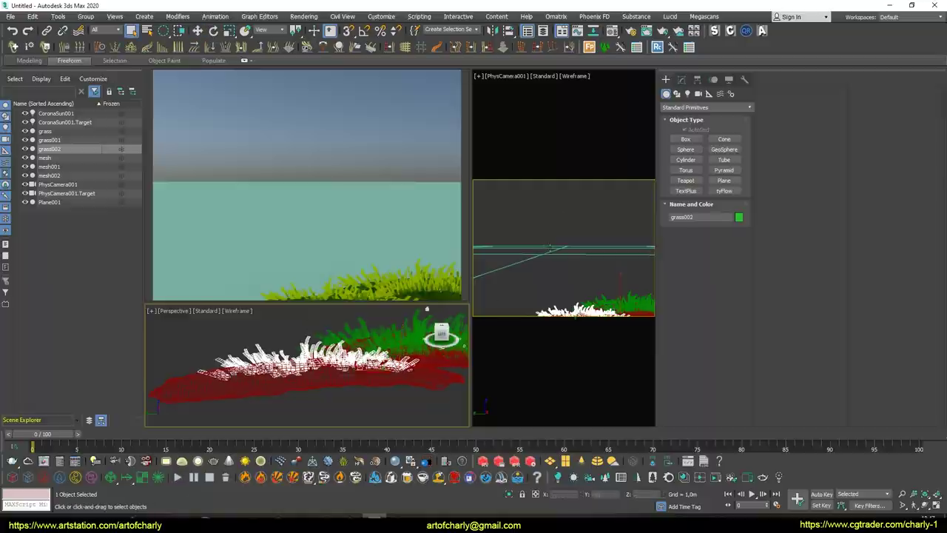
Select the ground plane Plane001 and isolate it in the view
key("q")
left_click(535, 215)
mouse_move(290, 219)
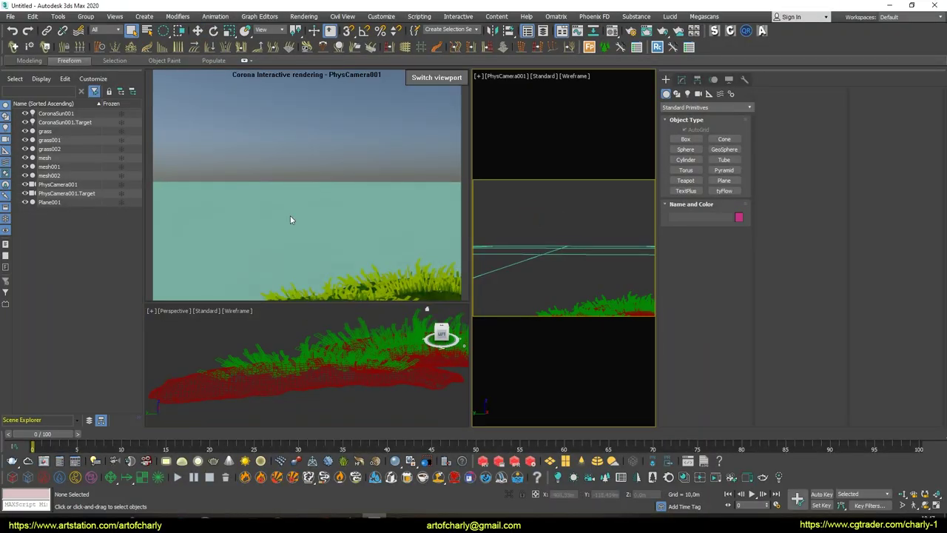
left_click(308, 264)
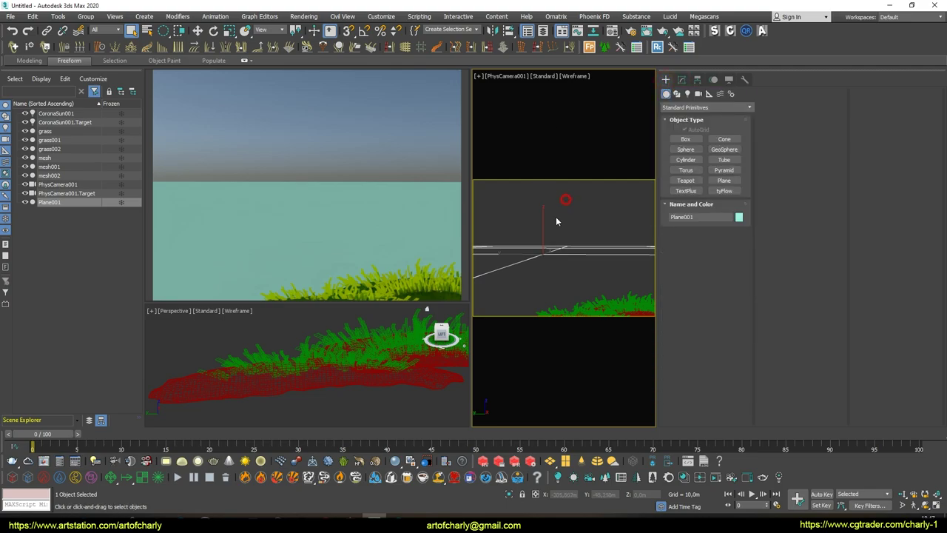
key("alt+q")
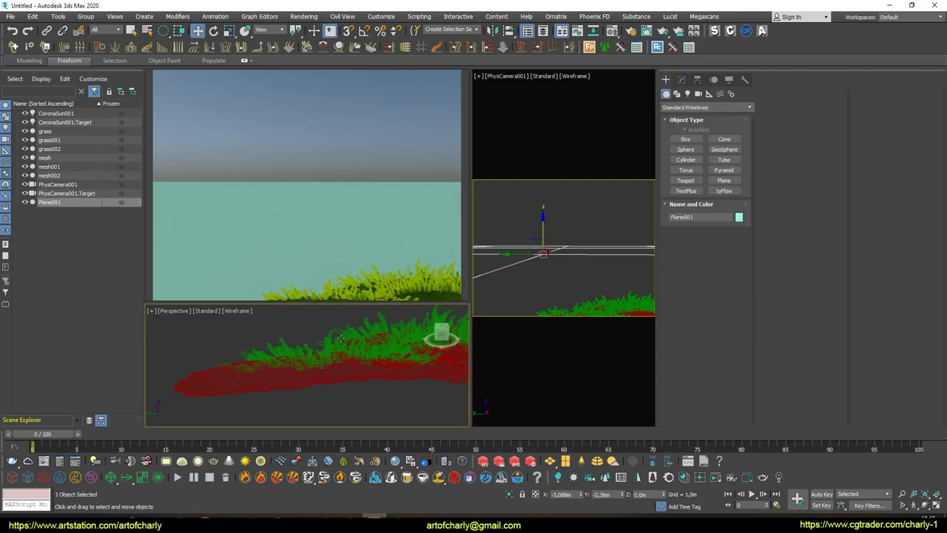
middle_click_drag(334, 383, 355, 381, "alt")
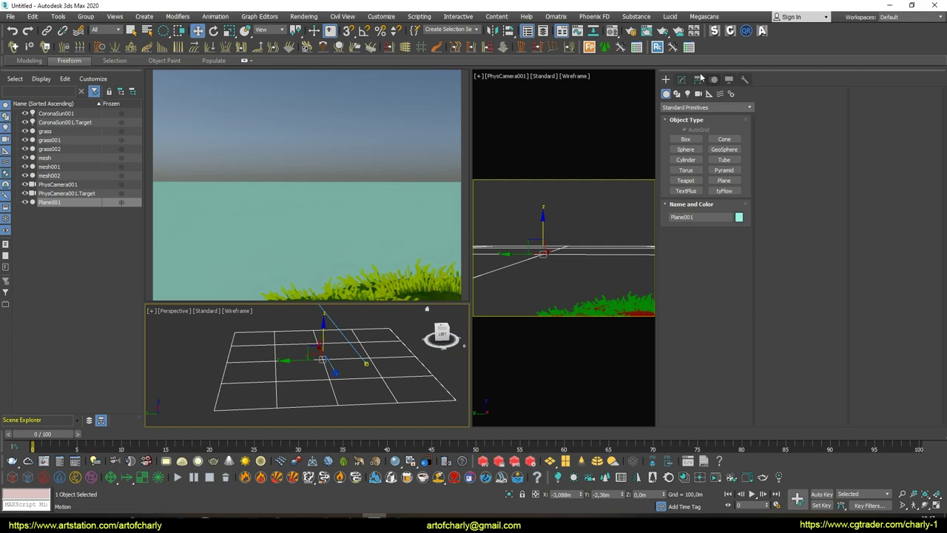
left_click(681, 79)
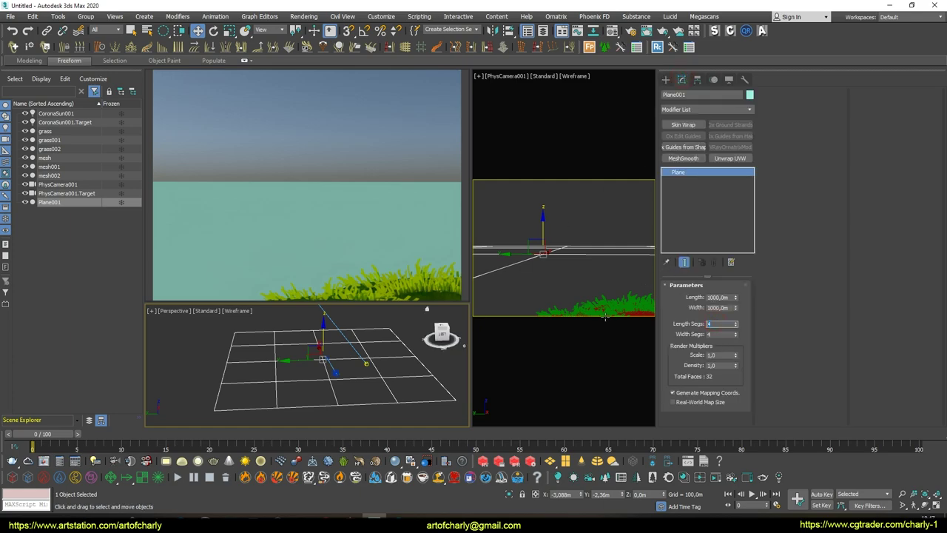
Set Plane001's Length and Width Segs to 100
key("Return")
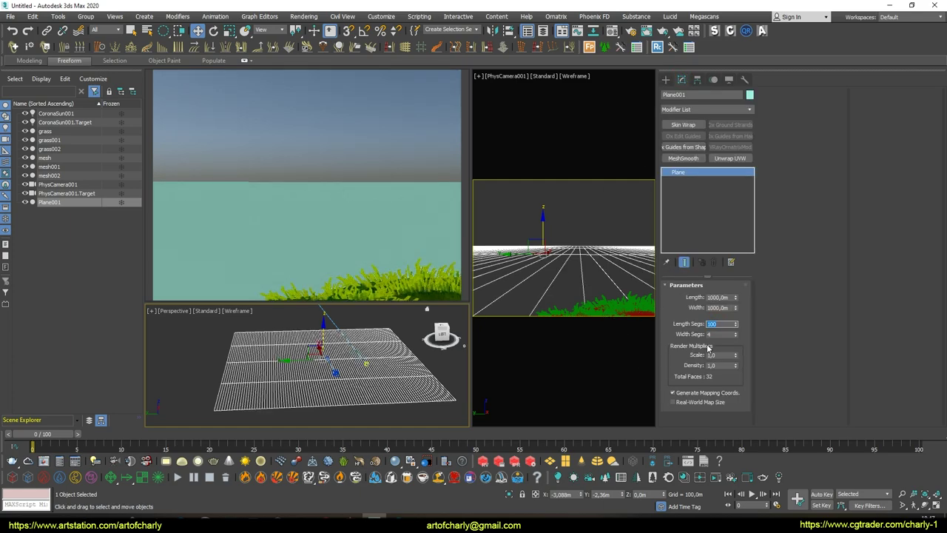
type("00")
key("Return")
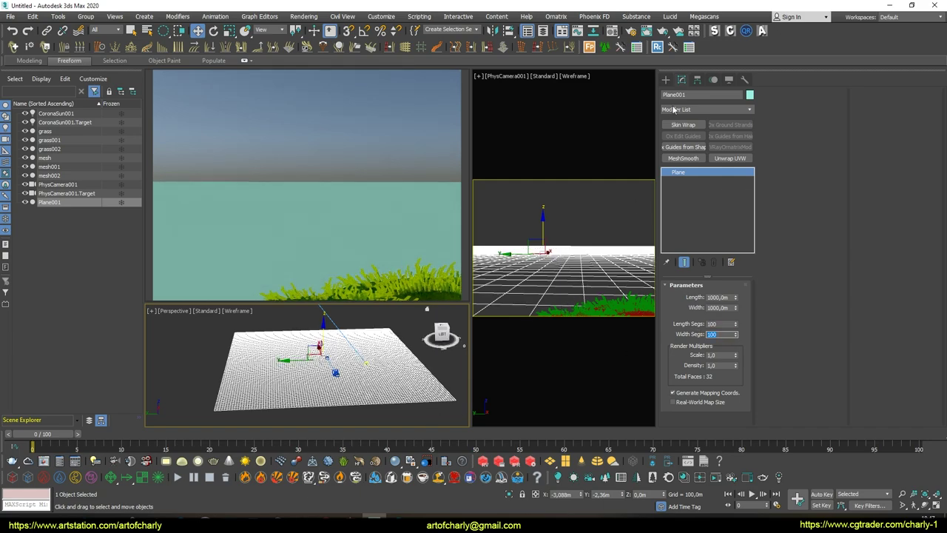
left_click(666, 80)
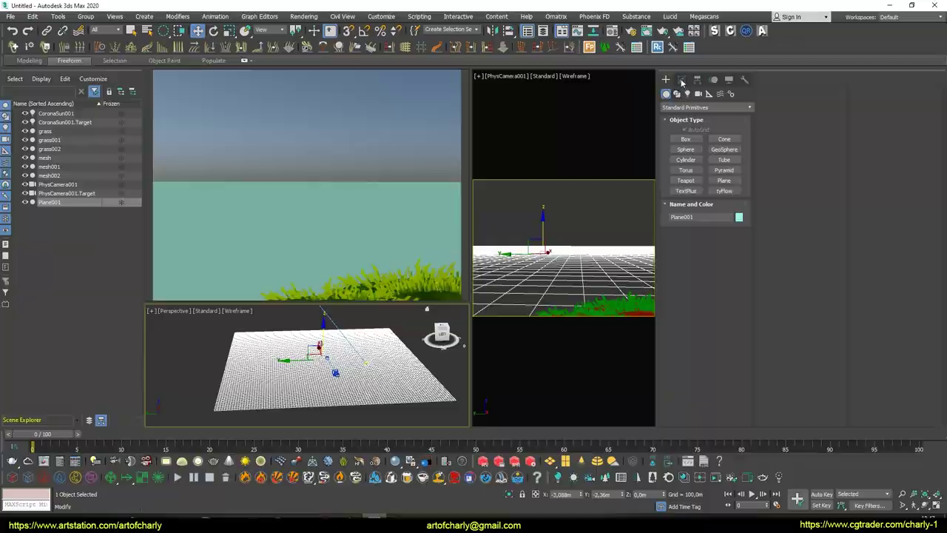
left_click(682, 79)
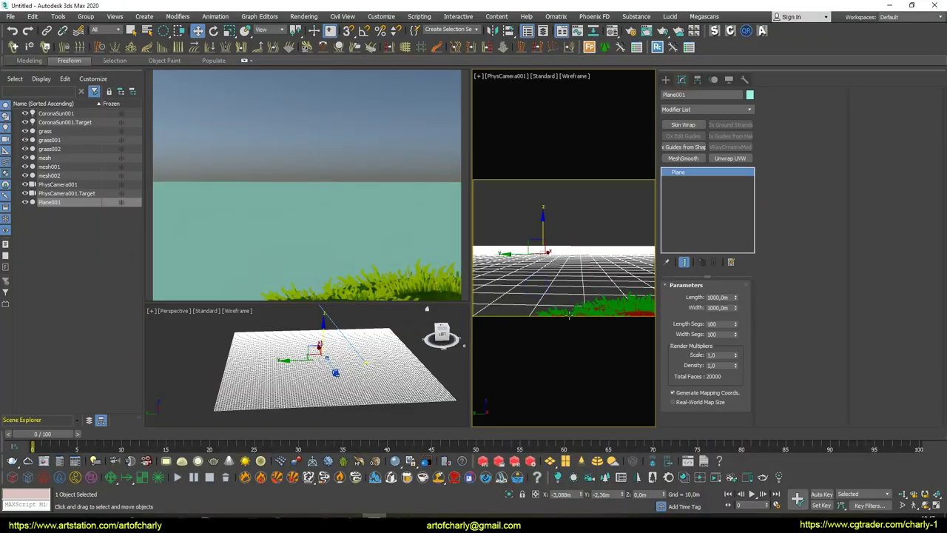
Convert the plane to Editable Poly and enable Soft Selection in Vertex mode
right_click(536, 274)
mouse_move(562, 405)
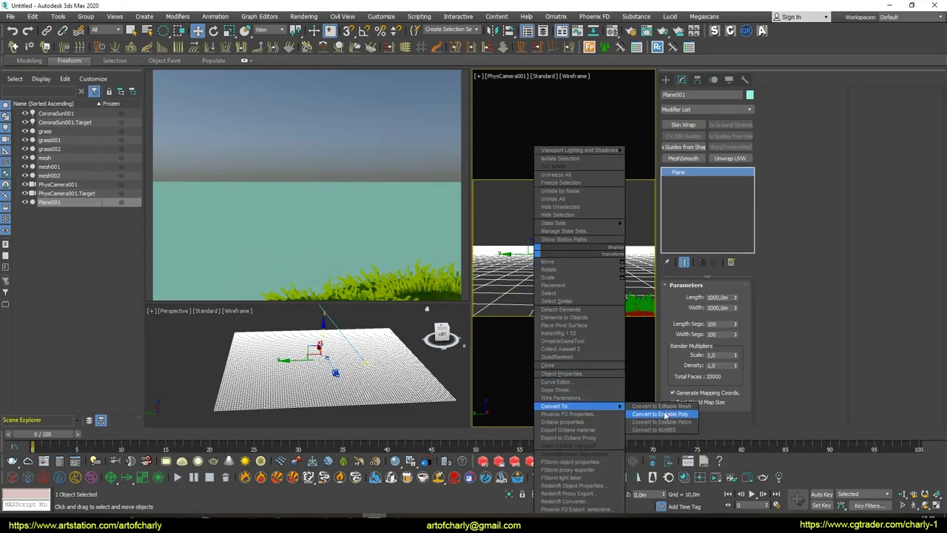
left_click(664, 414)
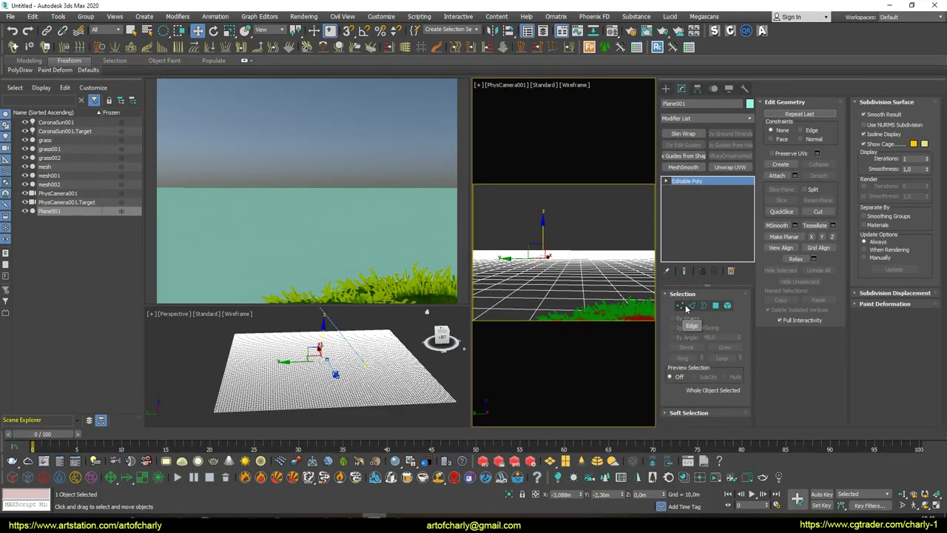
left_click(680, 305)
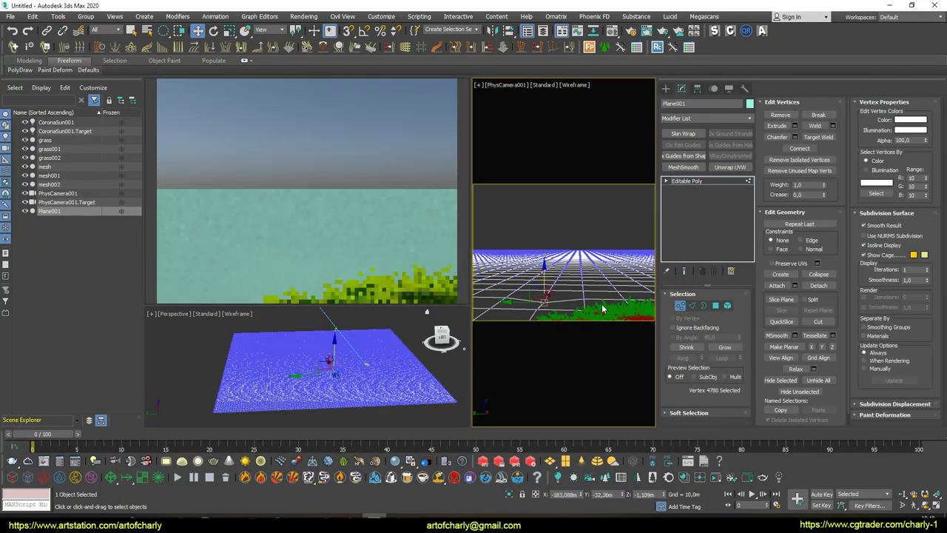
left_click(688, 412)
left_click_drag(825, 143, 825, 133)
Pick ground vertices while adjusting the soft-selection falloff to about 28.6m
left_click(531, 255)
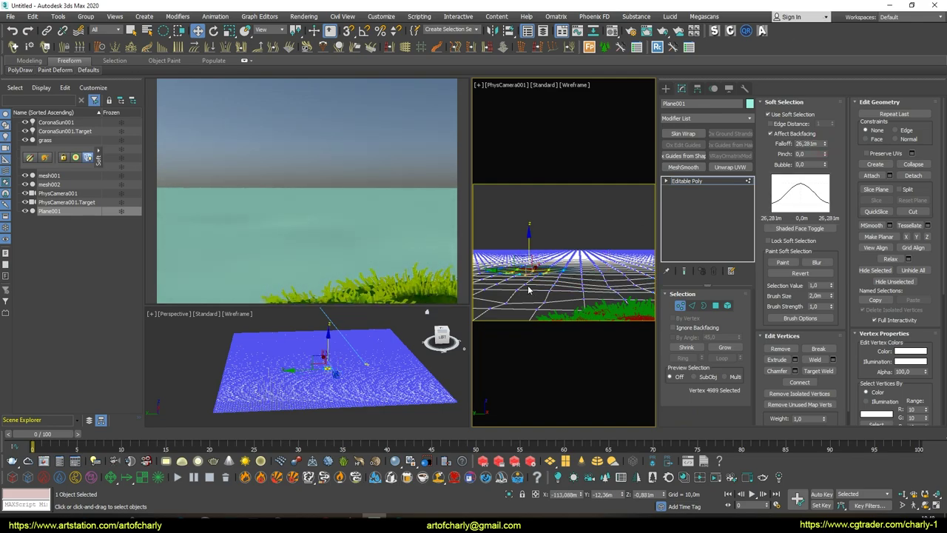
left_click(591, 255)
left_click_drag(825, 144, 827, 109)
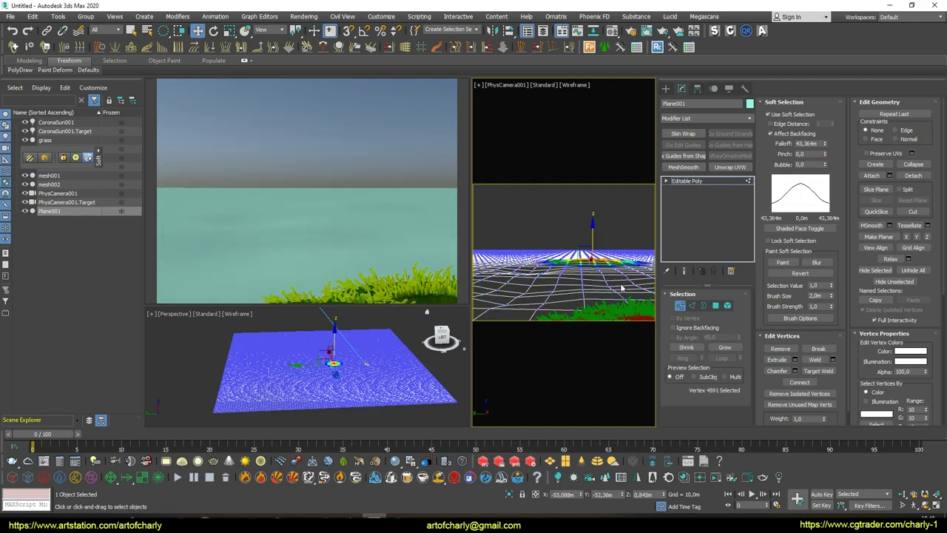
left_click(634, 279)
left_click_drag(825, 144, 823, 161)
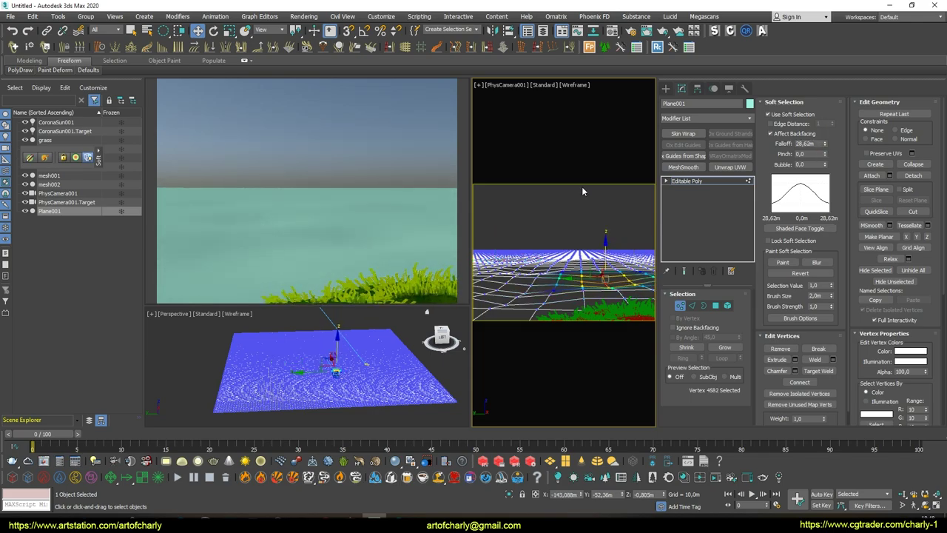
left_click(541, 267)
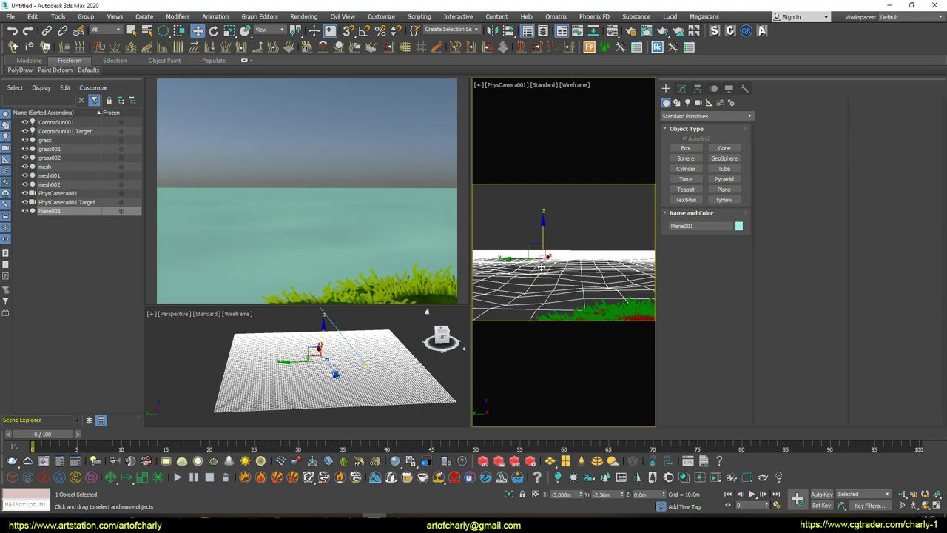
Assign grass_ground_ to the plane, lower its translucency fraction and make its diffuse dark olive green
key("m")
left_click(634, 253)
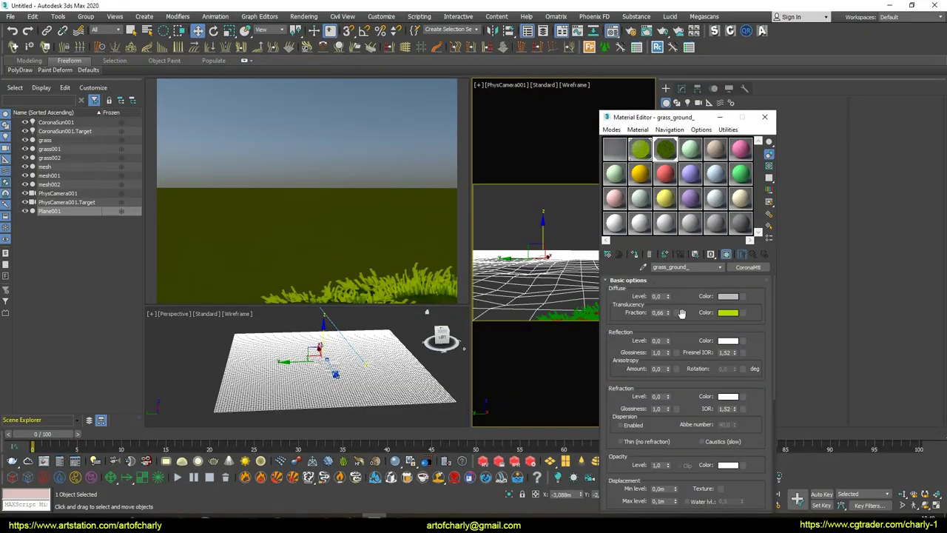
mouse_move(670, 313)
left_mouse_down()
mouse_move(670, 353)
mouse_move(668, 299)
left_mouse_up()
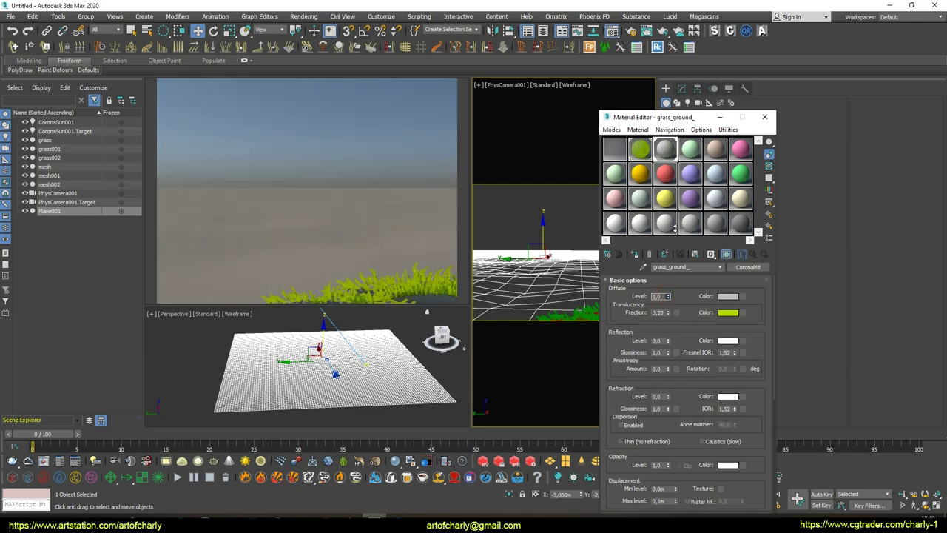
left_click(728, 295)
left_click_drag(244, 81, 258, 93)
left_click_drag(381, 113, 329, 113)
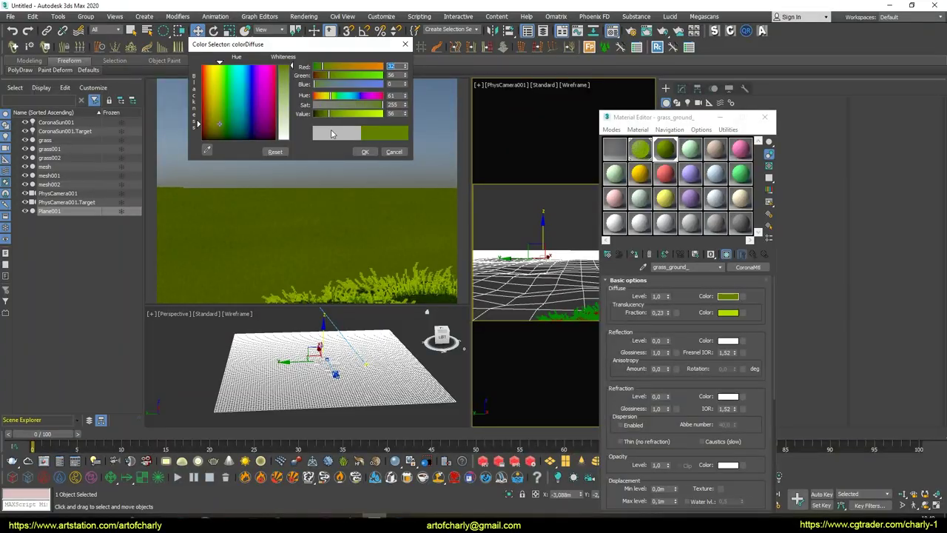
left_click(363, 150)
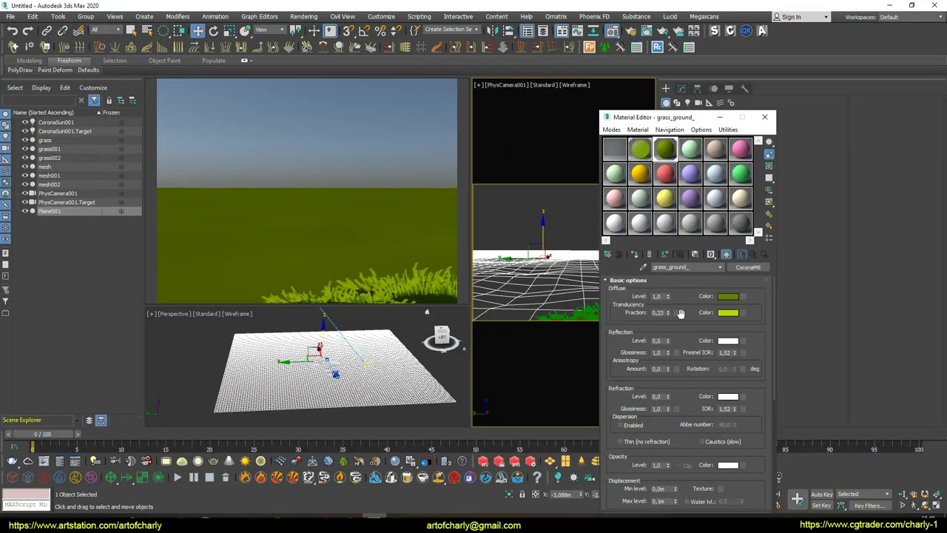
Set the grass_ground_ translucency colour to yellow-green
left_click(728, 313)
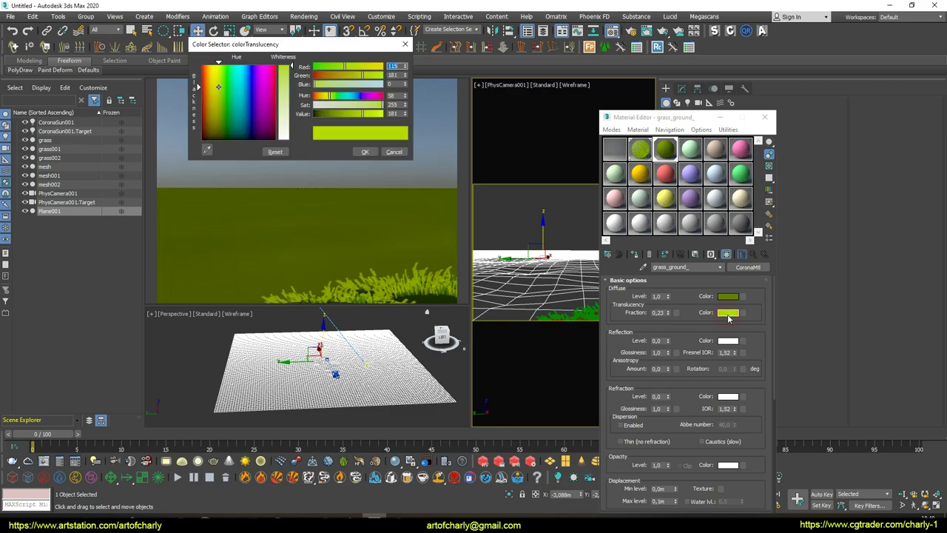
left_click_drag(352, 116, 314, 119)
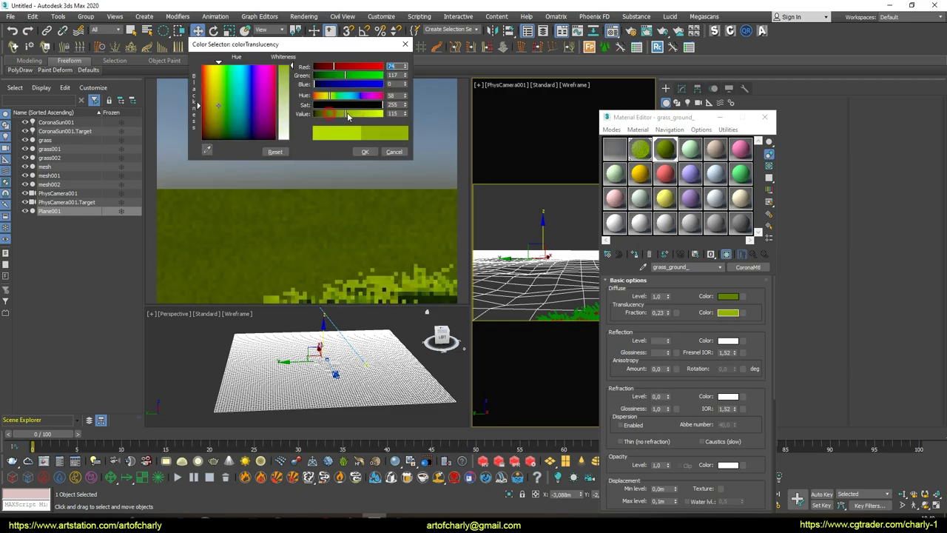
left_click(345, 113)
left_click(364, 151)
Give grass_sss a yellow-green diffuse and a translucency fraction of 0.81
left_click(640, 150)
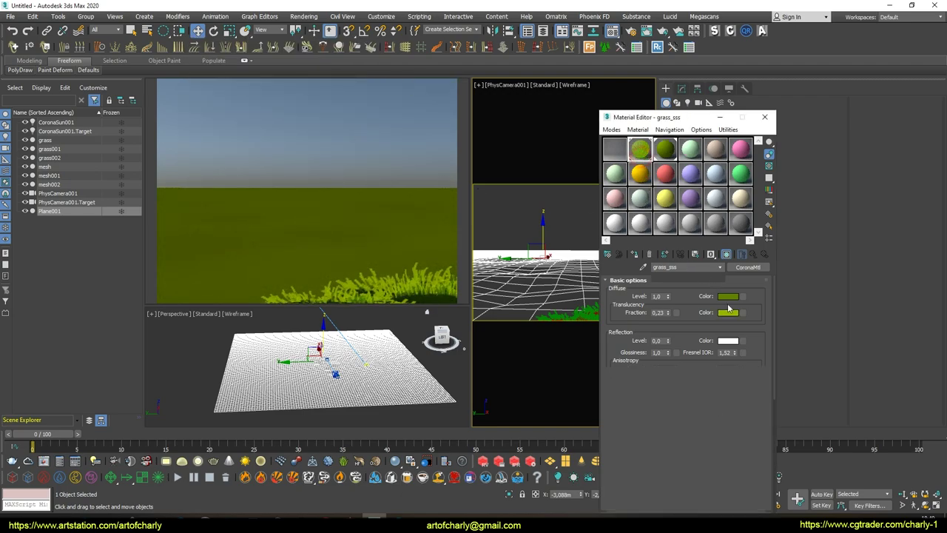
left_click_drag(668, 313, 671, 339)
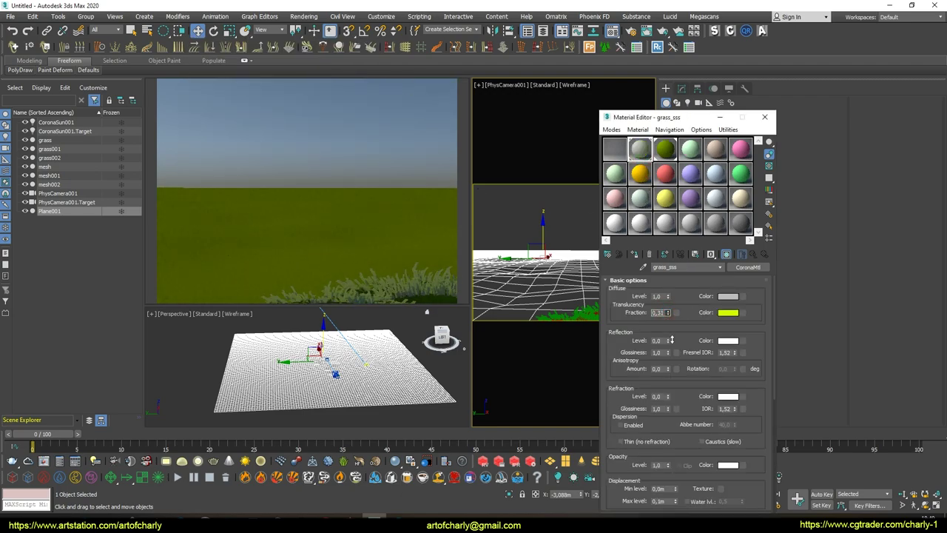
left_click(727, 296)
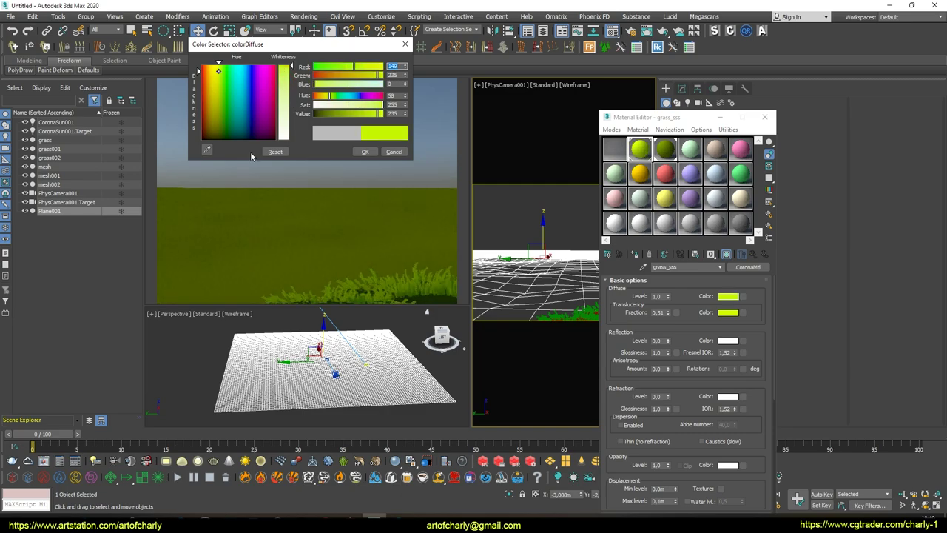
left_click(364, 151)
left_click_drag(668, 315, 668, 288)
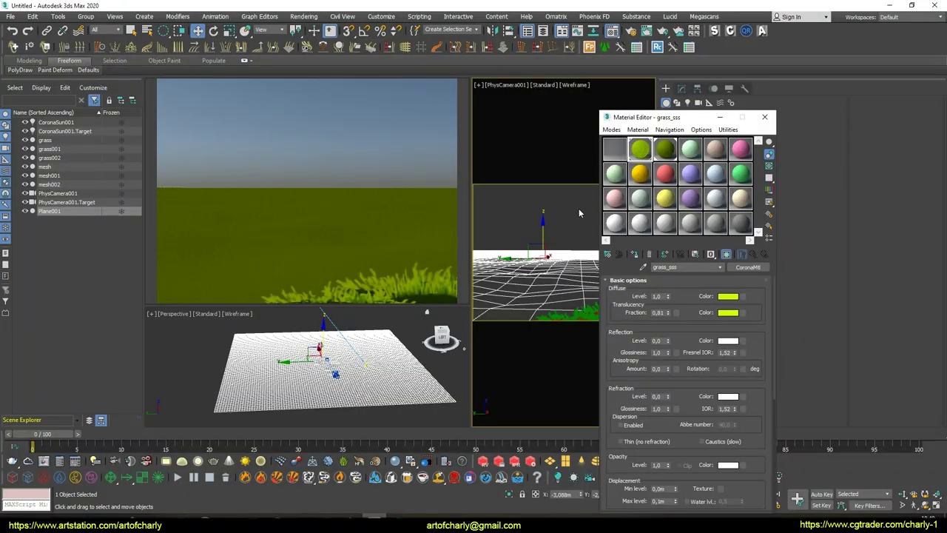
Deselect the plane and Shift-drag the grass to clone grass003
left_click(540, 166)
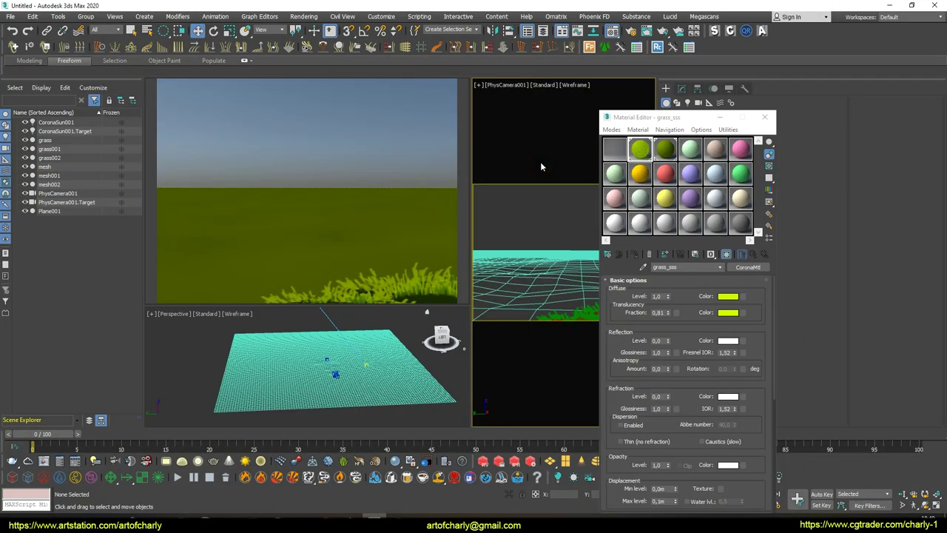
left_click(665, 149)
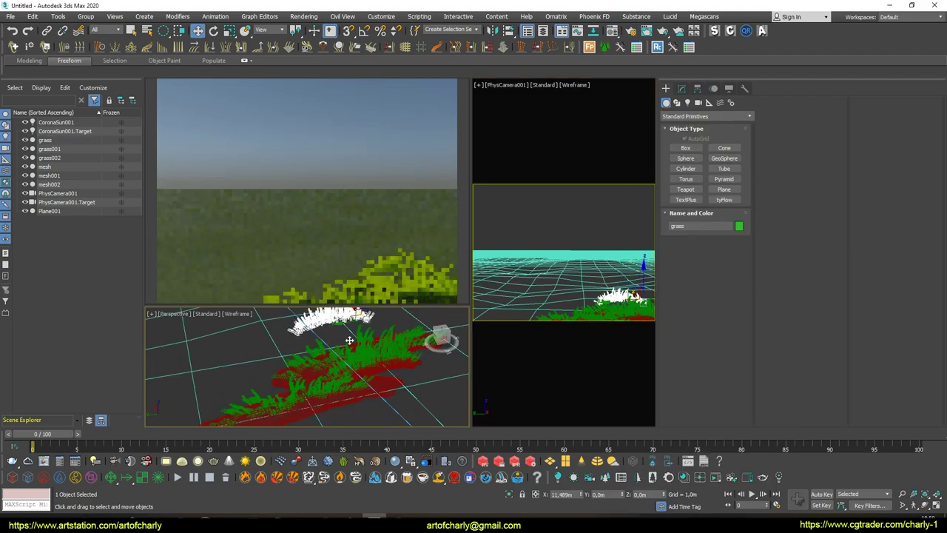
mouse_move(370, 314)
left_mouse_down("shift")
mouse_move(394, 332)
mouse_move(298, 370)
left_mouse_up("shift")
left_click(457, 303)
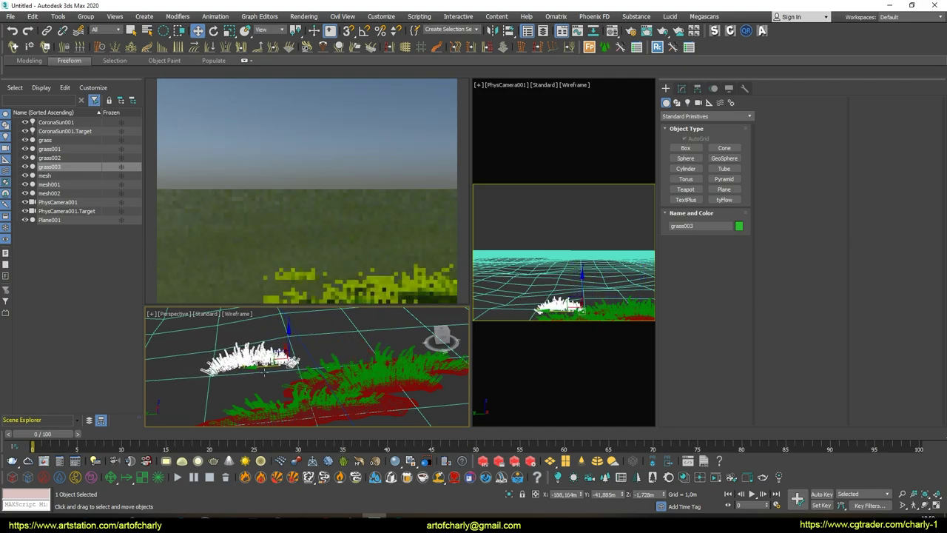
Shift grass003 slightly left and raise it into place
left_click_drag(298, 369, 290, 367)
mouse_move(290, 367)
middle_mouse_down("alt")
mouse_move(277, 362)
mouse_move(296, 358)
middle_mouse_up("alt")
left_click_drag(317, 359, 316, 343)
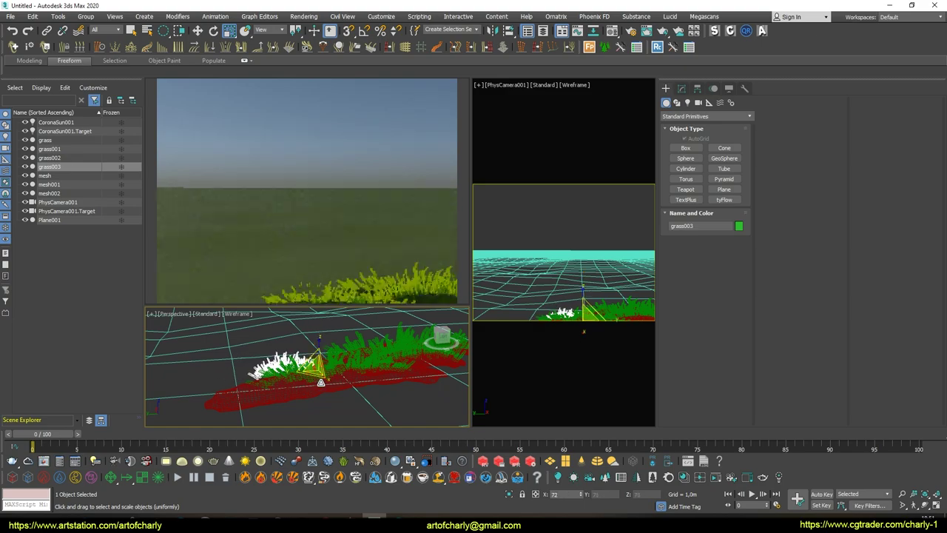
middle_click_drag(315, 343, 318, 384, "alt")
key("e")
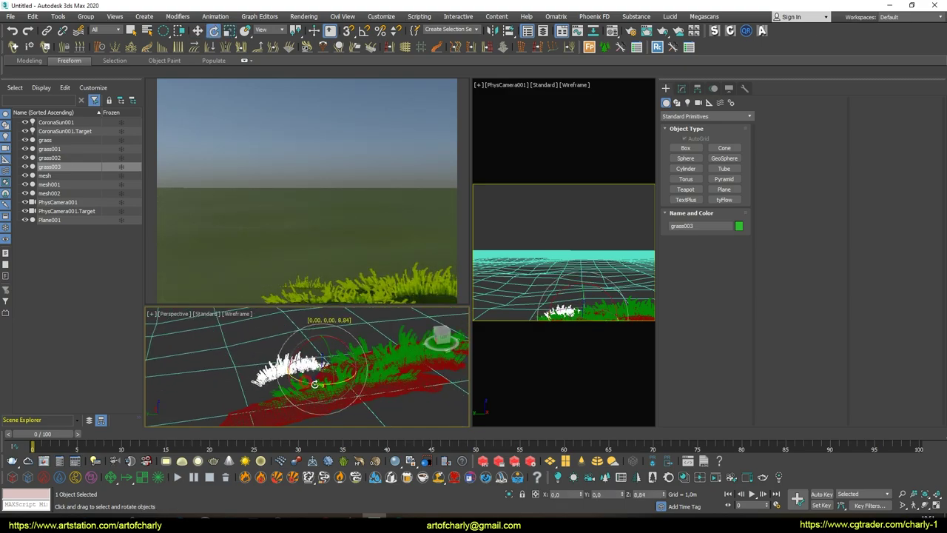
key("w")
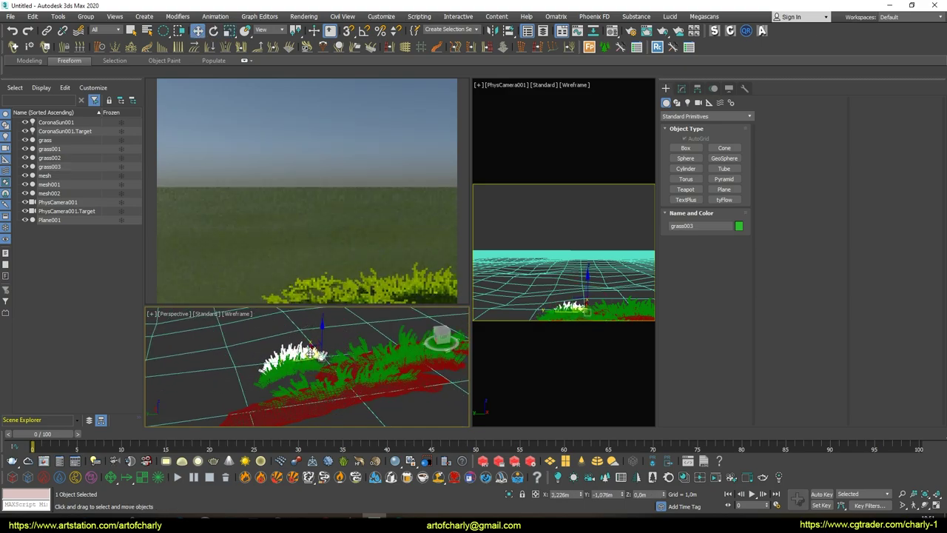
Clone grass004 and grass005 and position them along the strip
left_click_drag(318, 355, 437, 324, "shift")
left_click(480, 304)
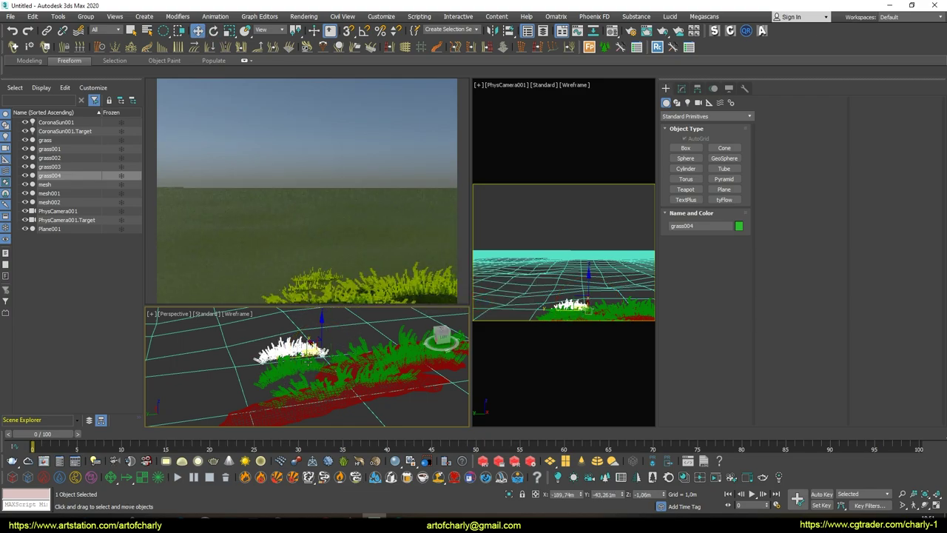
mouse_move(307, 349)
left_mouse_down()
mouse_move(299, 354)
mouse_move(326, 355)
left_mouse_up()
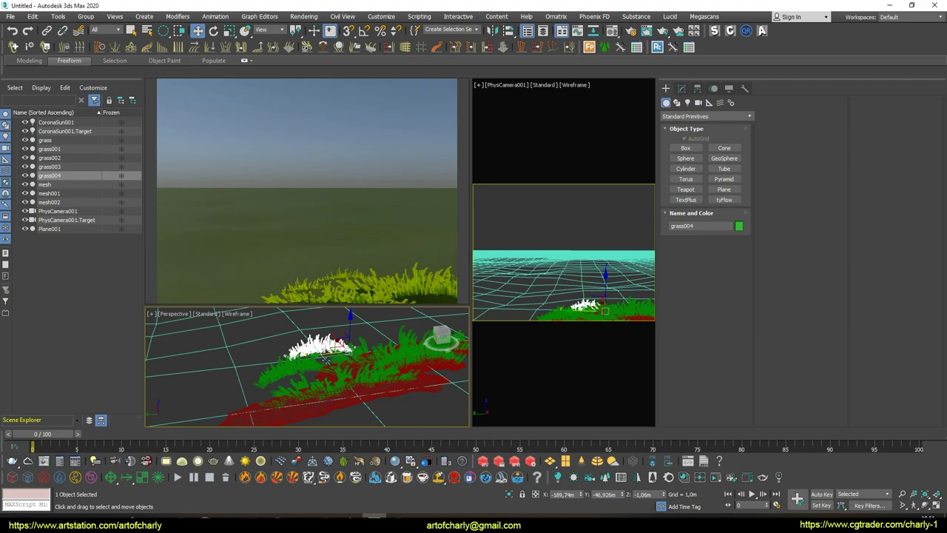
mouse_move(302, 349)
left_mouse_down("shift")
mouse_move(289, 356)
mouse_move(285, 329)
left_mouse_up("shift")
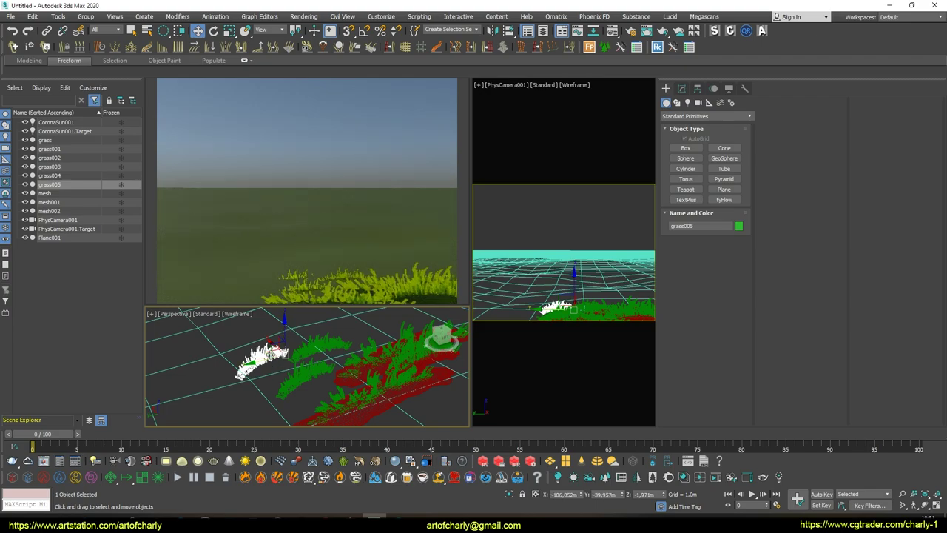
left_click_drag(273, 354, 272, 325)
left_click(563, 285)
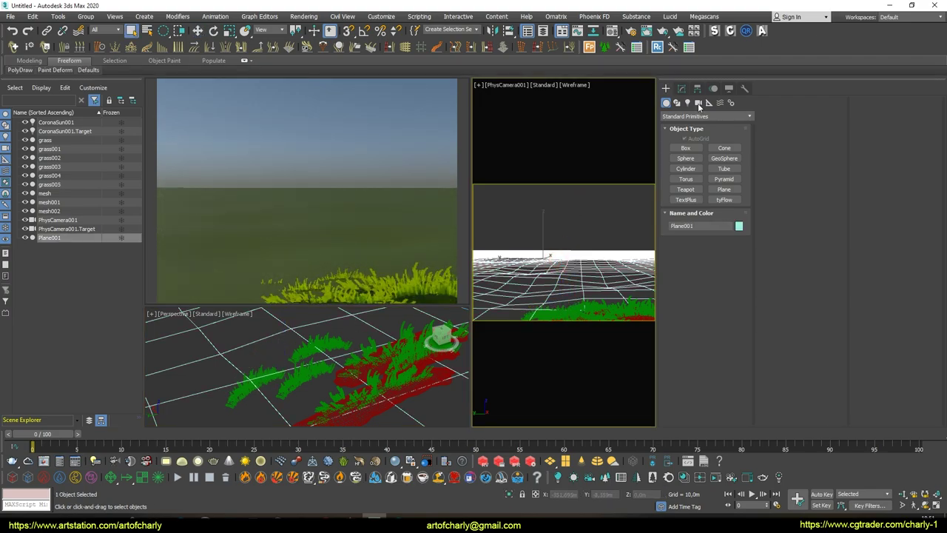
Select Plane001's front-left vertices and set the soft-selection falloff to 11,448m
left_click(681, 88)
key("1")
left_click_drag(502, 289, 507, 244)
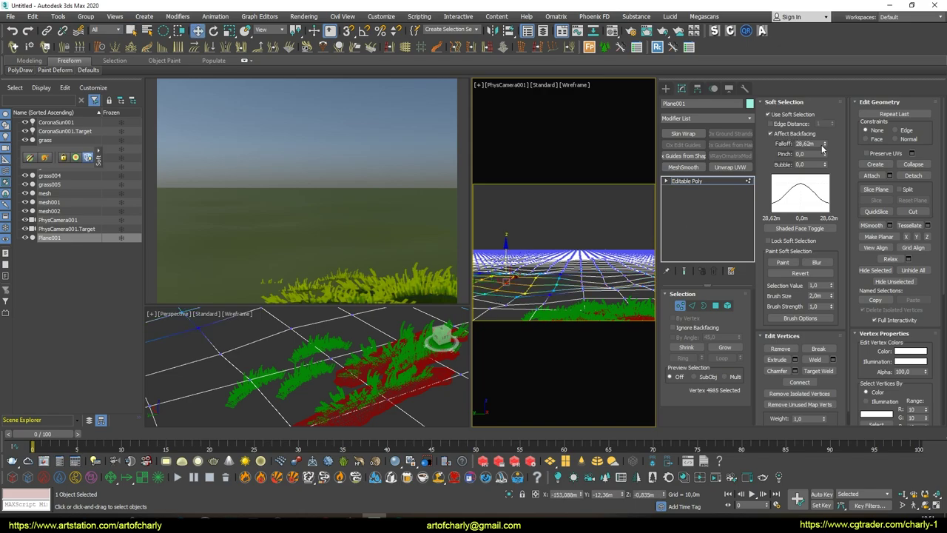
left_click_drag(824, 141, 825, 159)
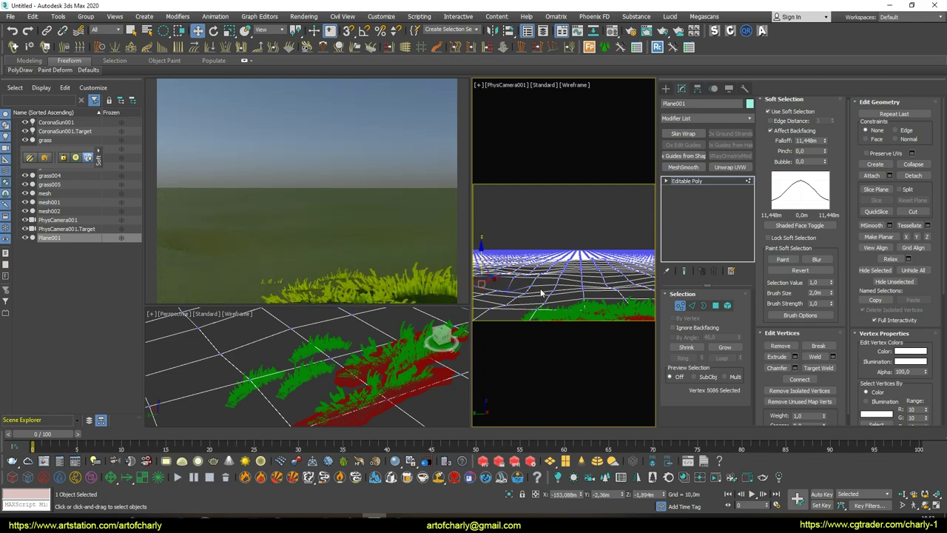
left_click(510, 300)
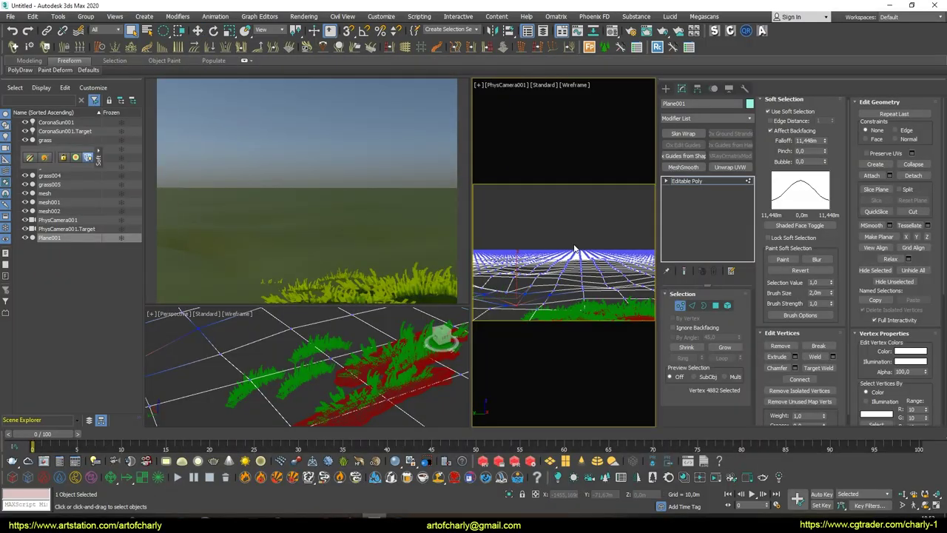
left_click(643, 111)
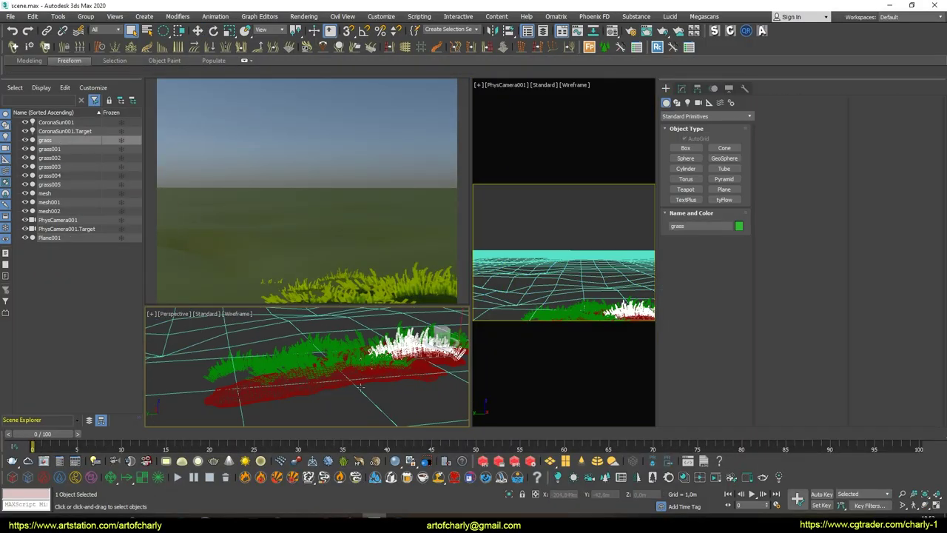
Scale grass001 taller and rescale the adjacent grass and mesh pair
left_click(49, 149)
key("r")
left_click_drag(413, 339, 413, 295)
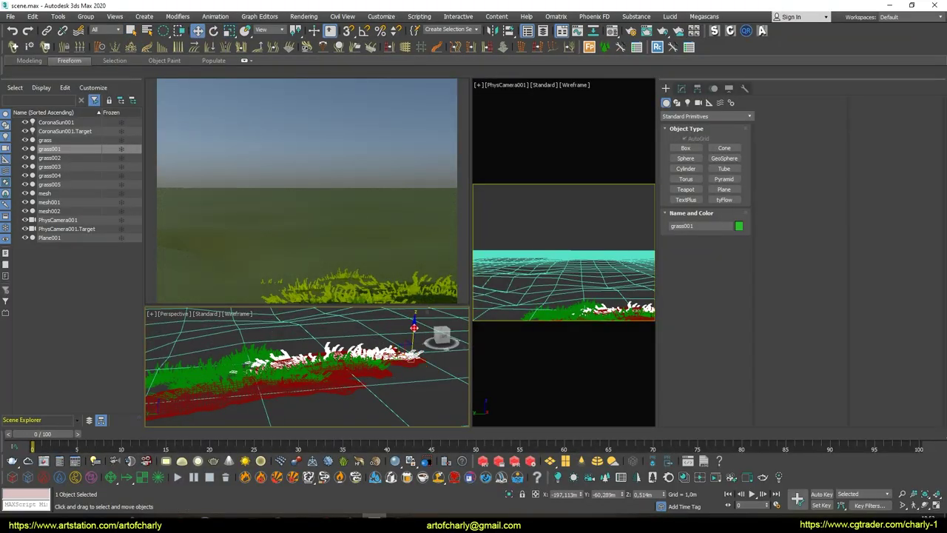
key("w")
left_click(328, 387)
middle_click_drag(313, 382, 385, 377, "alt")
left_click(384, 374)
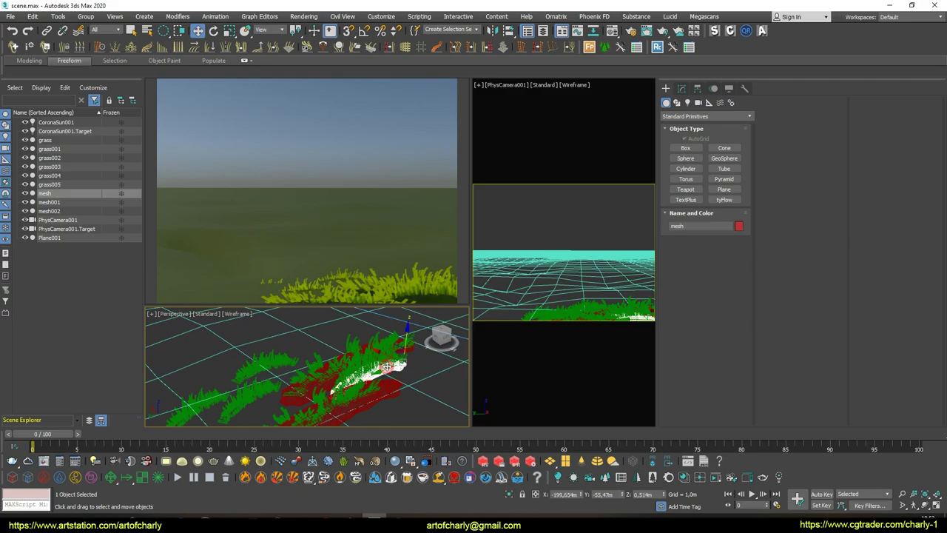
left_click(383, 370, "ctrl")
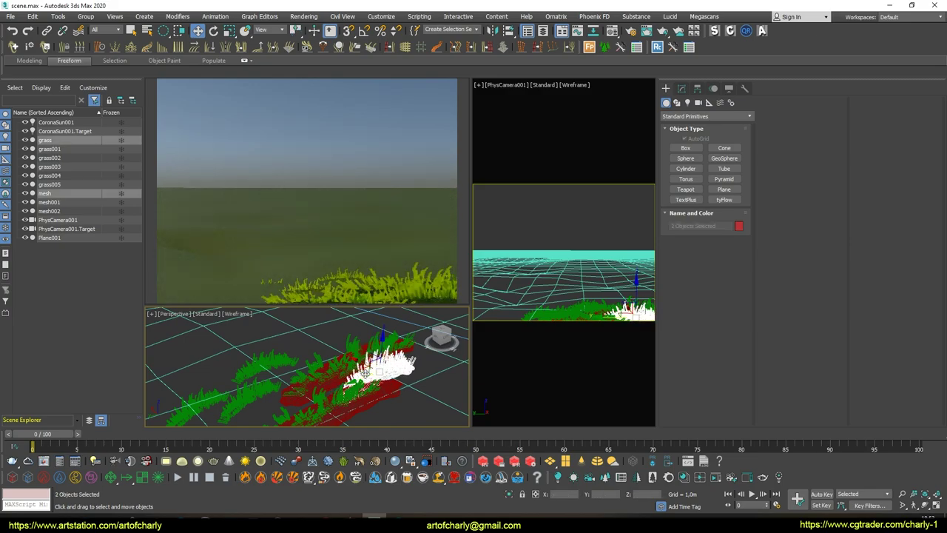
key("r")
left_click_drag(352, 368, 352, 403)
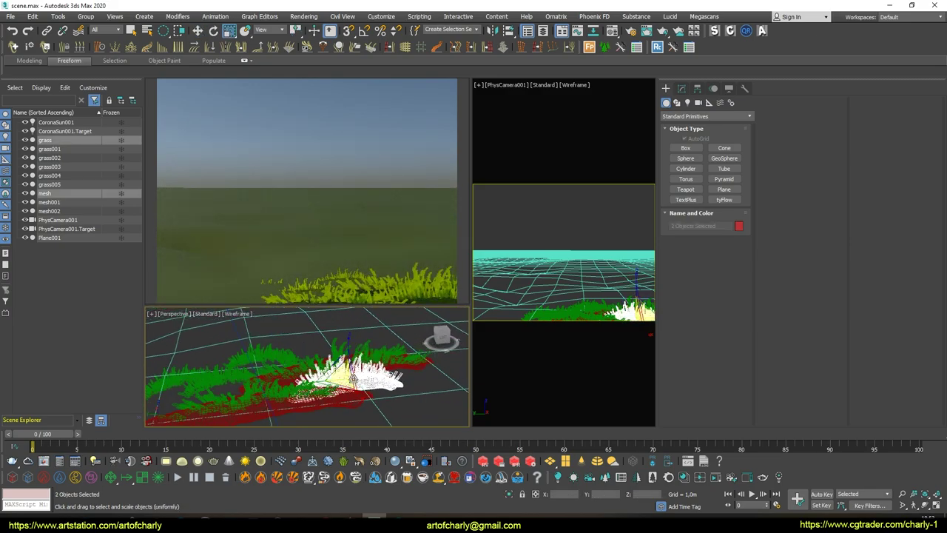
middle_click_drag(352, 403, 348, 365, "alt")
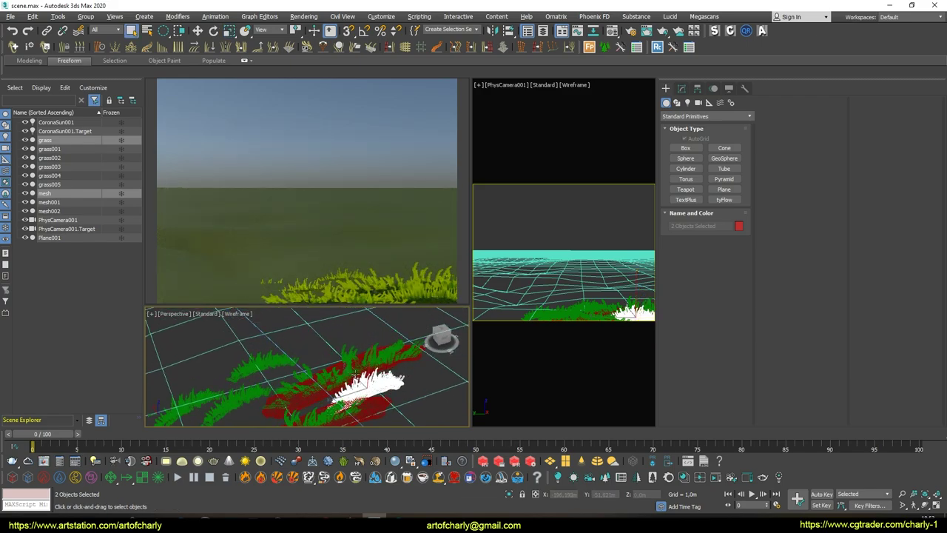
Move grass001 and mesh001, then clone them as grass006 and mesh003
key("q")
left_click(348, 365)
left_click(347, 365, "ctrl")
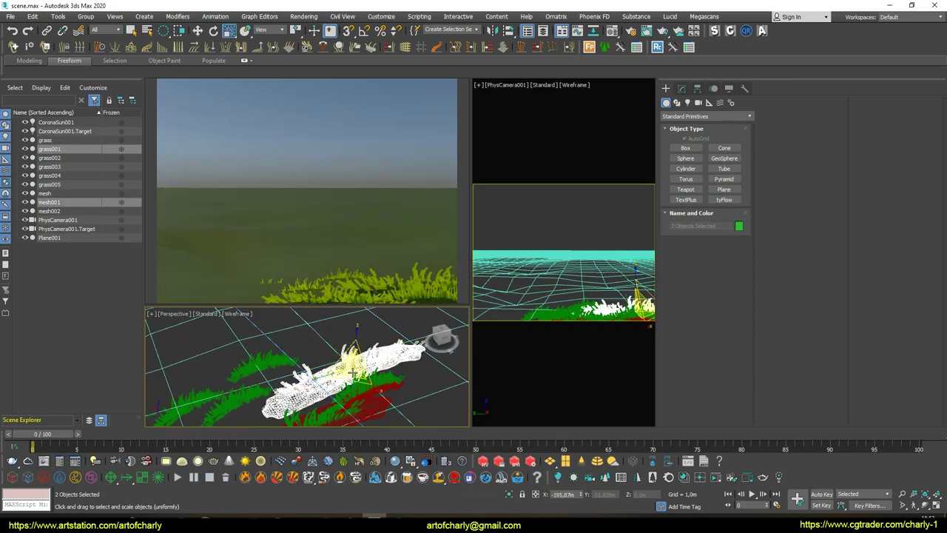
key("r")
key("w")
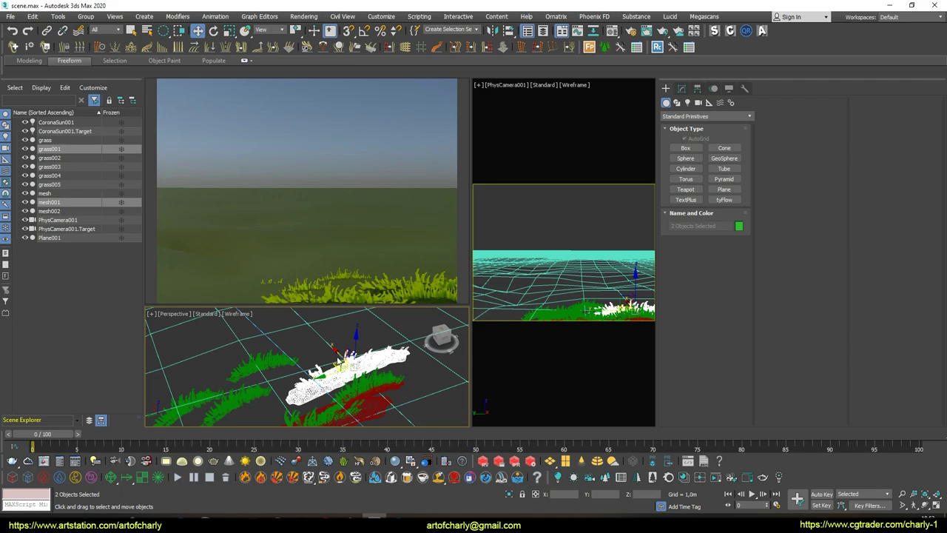
left_click_drag(354, 377, 326, 395)
scroll(326, 395, "up", 3)
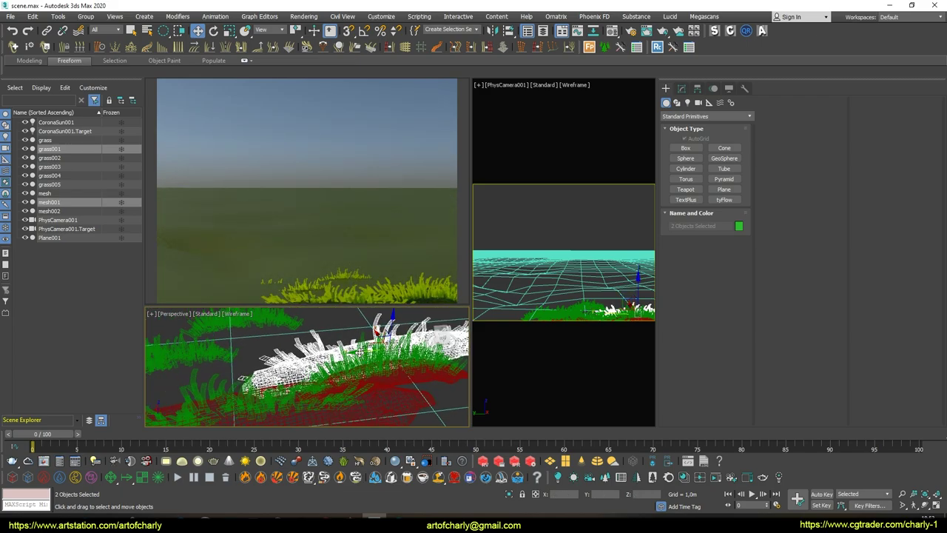
mouse_move(348, 366)
left_mouse_down("shift")
mouse_move(358, 342)
mouse_move(355, 358)
mouse_move(296, 347)
left_mouse_up("shift")
key("Return")
key("e")
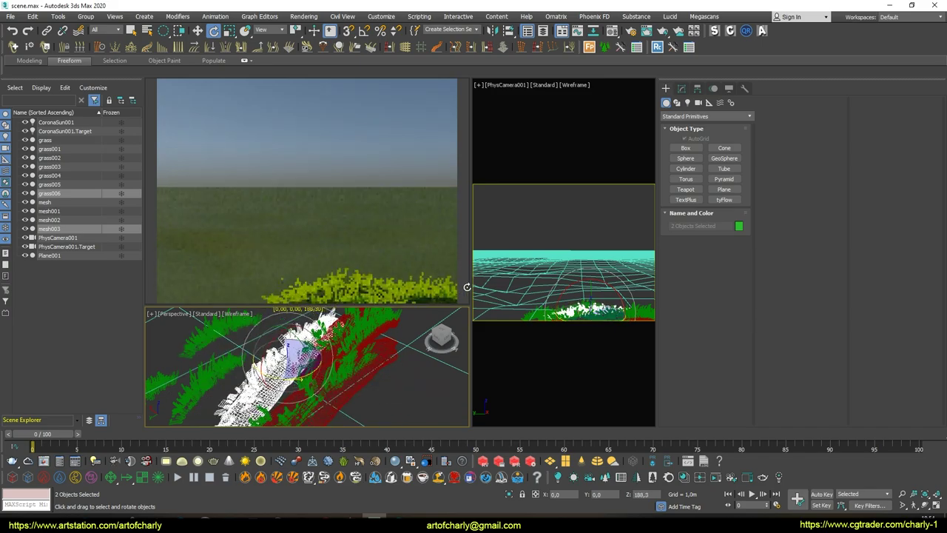
key("q")
Clone grass005 as grass007 and shift it to the right along the strip
mouse_move(311, 355)
middle_mouse_down("alt")
mouse_move(348, 370)
mouse_move(341, 367)
middle_mouse_up("alt")
left_click(333, 348)
key("w")
mouse_move(396, 344)
left_mouse_down("shift")
mouse_move(370, 337)
mouse_move(444, 326)
left_mouse_up("shift")
left_click(461, 302)
middle_click_drag(443, 337, 381, 341, "alt")
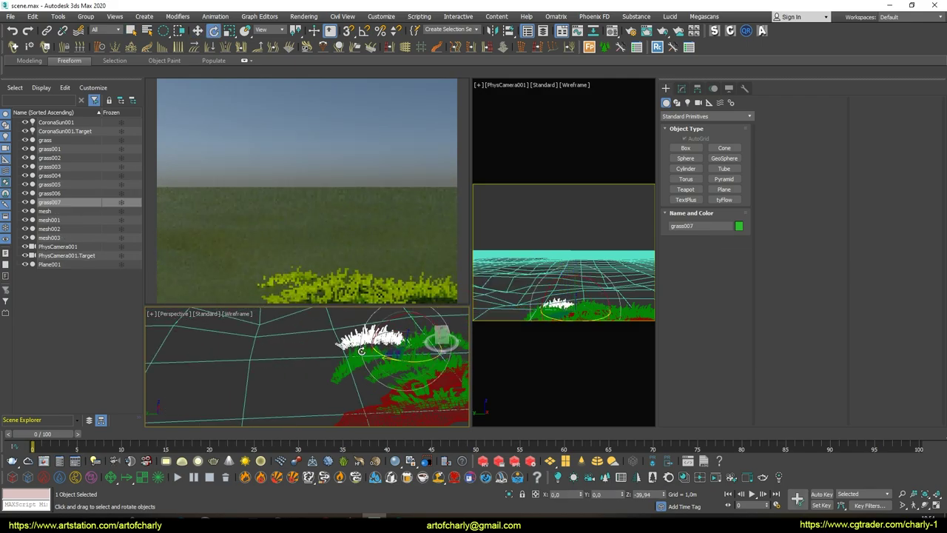
left_click_drag(396, 339, 368, 371)
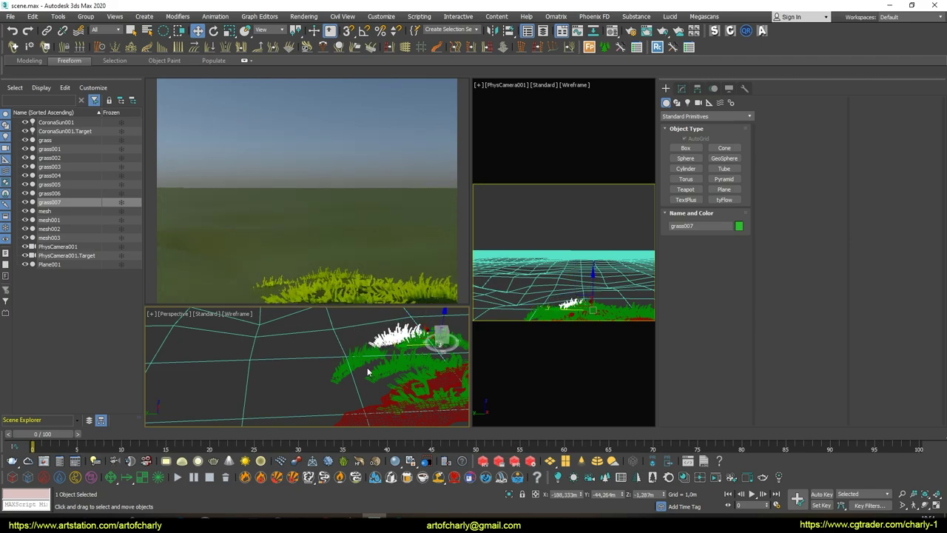
left_click(357, 329)
left_click(551, 314)
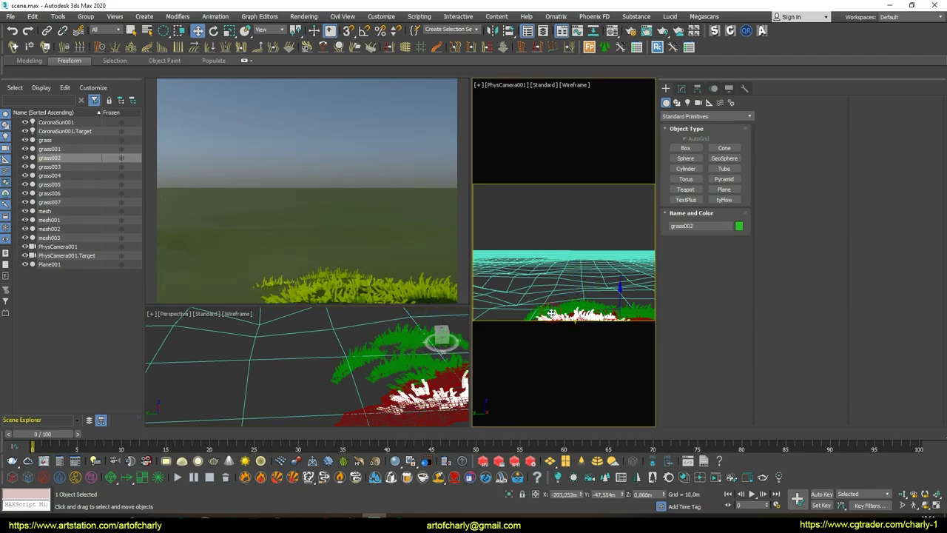
left_click(577, 309)
left_click(576, 306)
left_click(576, 306)
left_click(575, 305)
Resize grass006 and switch the perspective view to shaded display with F3
middle_click_drag(392, 385, 390, 360, "alt")
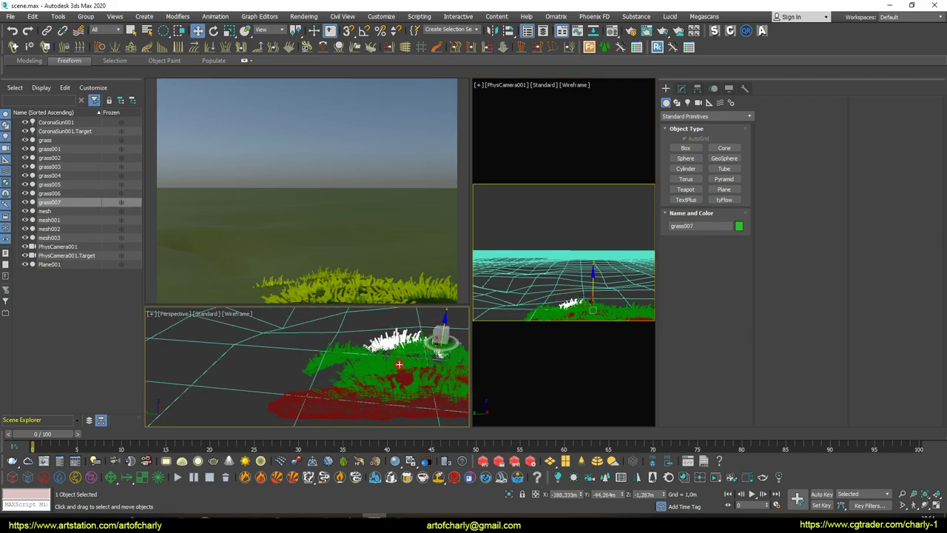
left_click(390, 360)
key("r")
key("q")
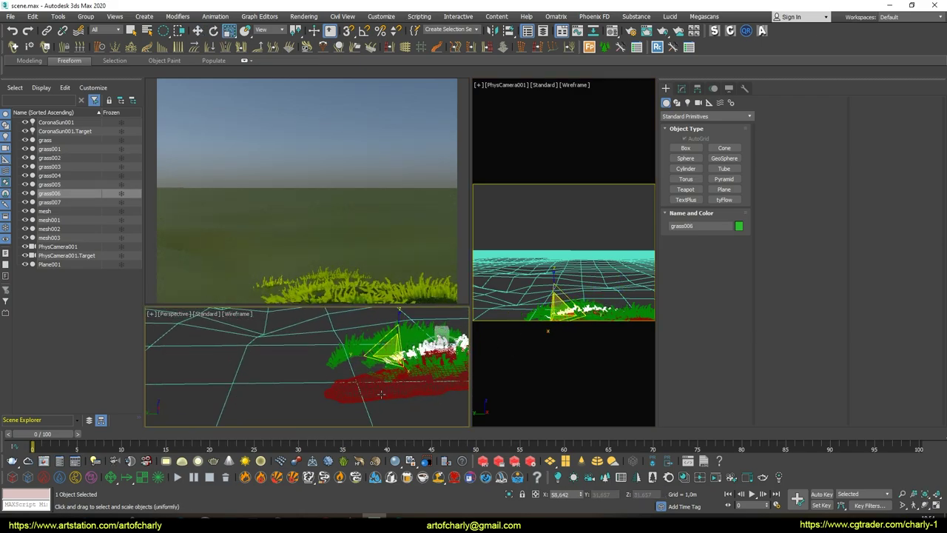
mouse_move(390, 361)
middle_mouse_down("alt")
mouse_move(379, 371)
mouse_move(287, 361)
middle_mouse_up("alt")
key("F3")
Select mesh003 and grass006 and orbit the view around them
key("w")
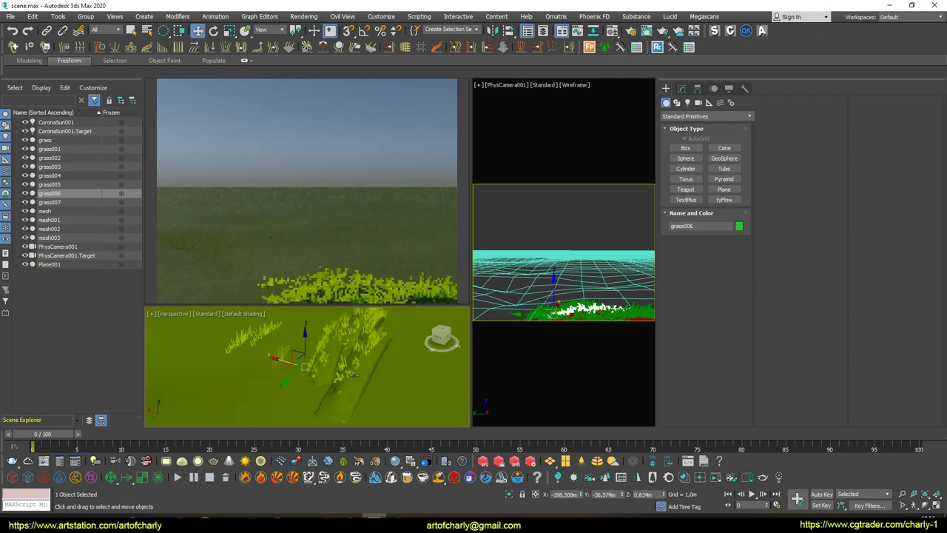
scroll(287, 361, "up", 3)
middle_click_drag(287, 362, 326, 363)
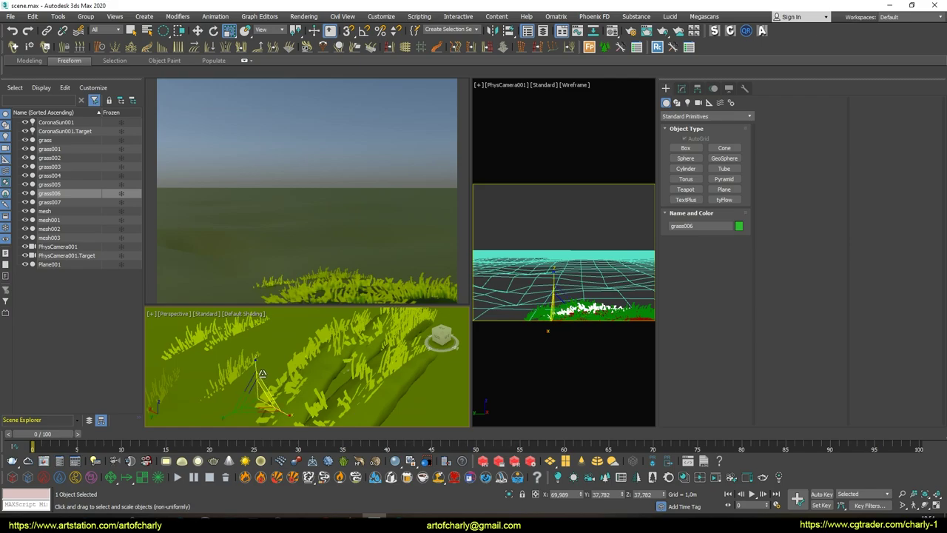
left_click(326, 363)
left_click(377, 333, "ctrl")
middle_click_drag(377, 333, 383, 364, "alt")
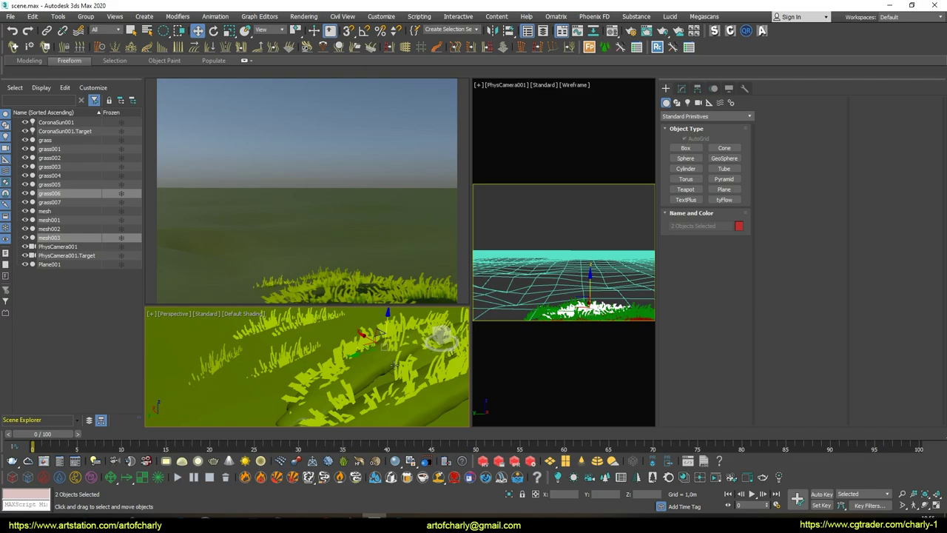
middle_click_drag(394, 364, 415, 355, "alt")
key("q")
left_click(357, 167)
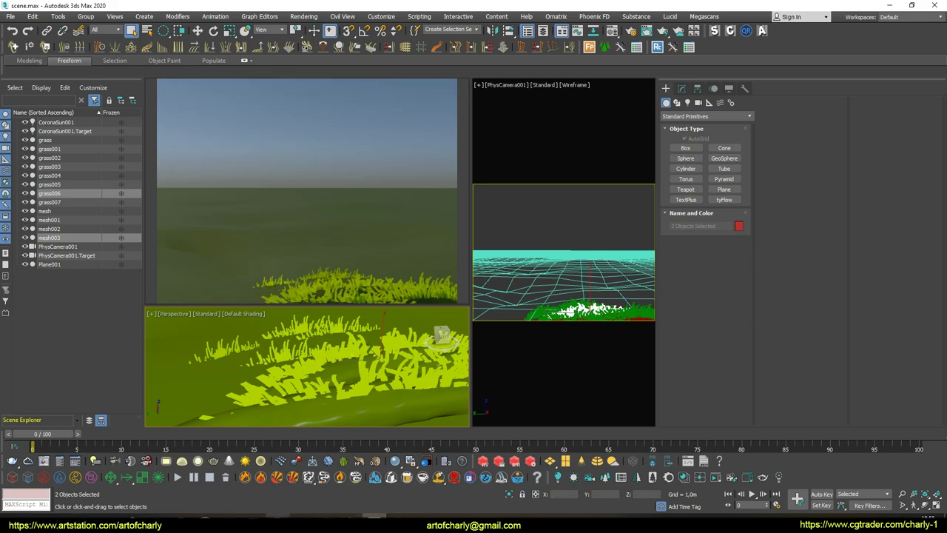
Create Sphere001 above the ground and squash it into a flattened ellipsoid
left_click(197, 460)
mouse_move(344, 342)
left_mouse_down()
mouse_move(361, 358)
mouse_move(358, 393)
mouse_move(358, 337)
mouse_move(344, 349)
left_mouse_up()
key("r")
key("w")
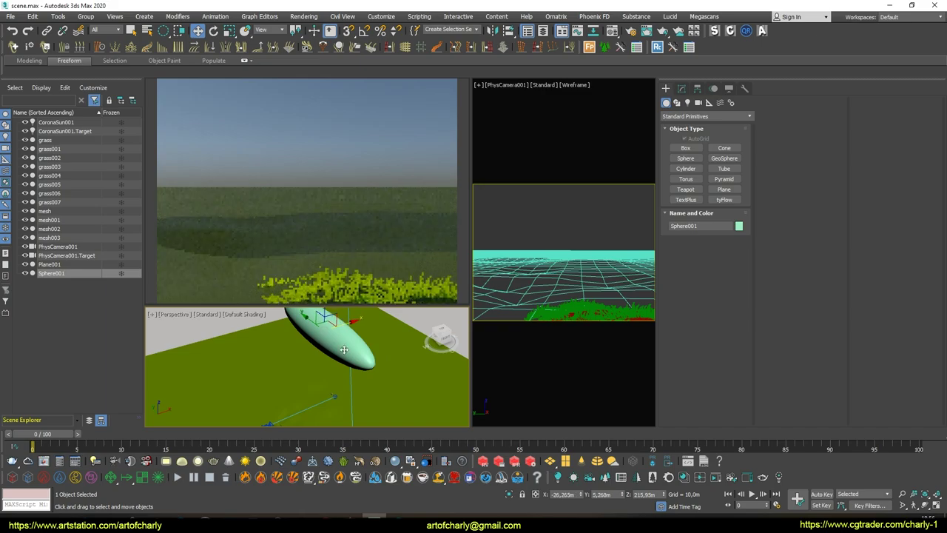
middle_click_drag(344, 350, 303, 326, "alt")
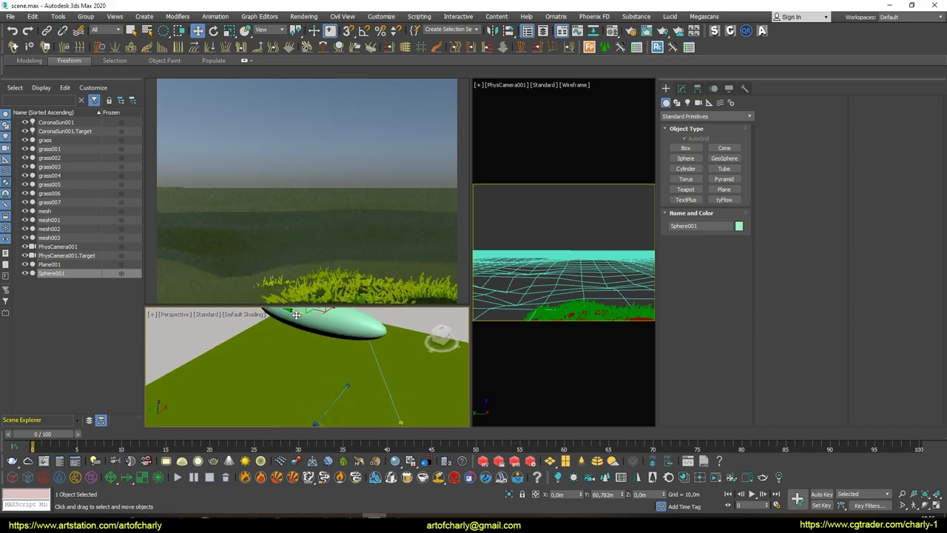
Clone the flattened sphere twice as Sphere002 and Sphere003 at different heights
middle_click_drag(318, 316, 321, 381, "alt")
left_click_drag(336, 377, 373, 366, "shift")
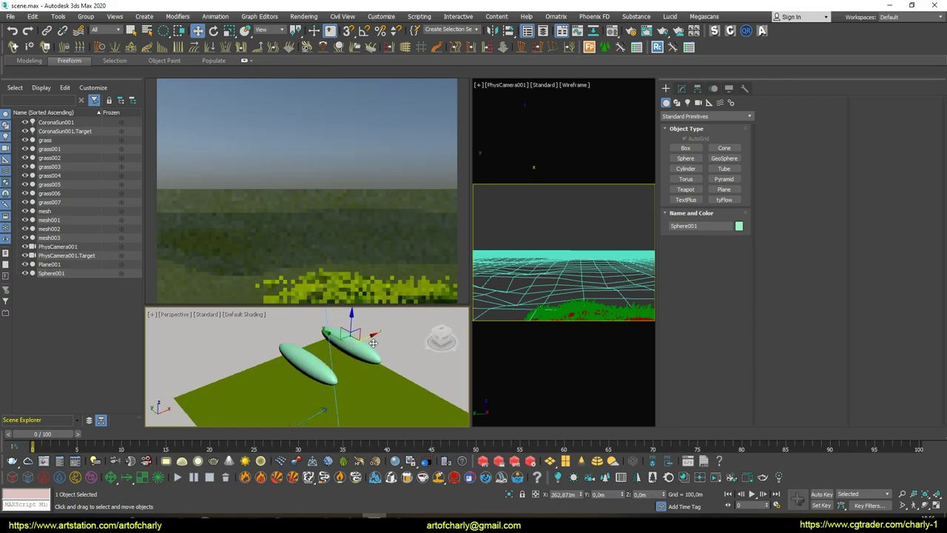
left_click(464, 303)
mouse_move(348, 337)
left_mouse_down("shift")
mouse_move(299, 314)
mouse_move(301, 324)
left_mouse_up("shift")
left_click(464, 303)
middle_click_drag(278, 313, 275, 367)
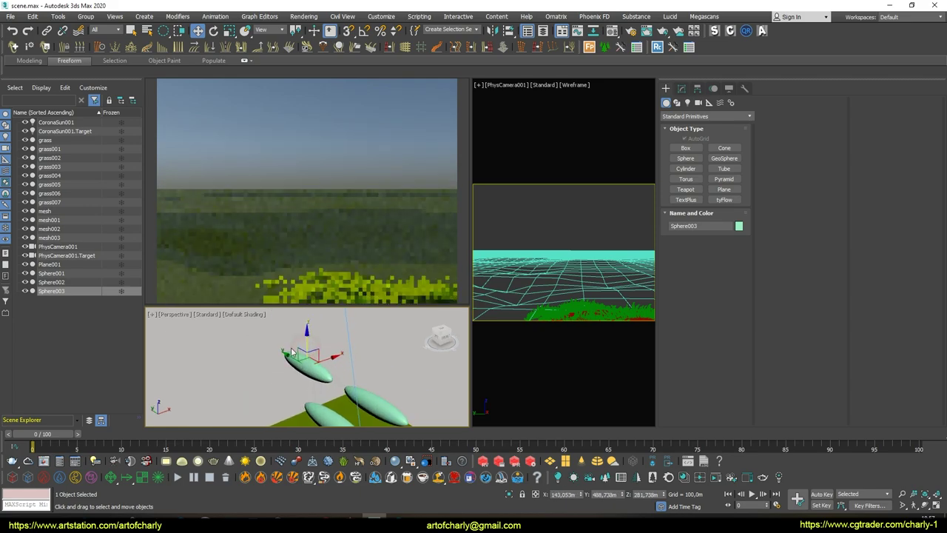
left_click_drag(295, 362, 301, 362)
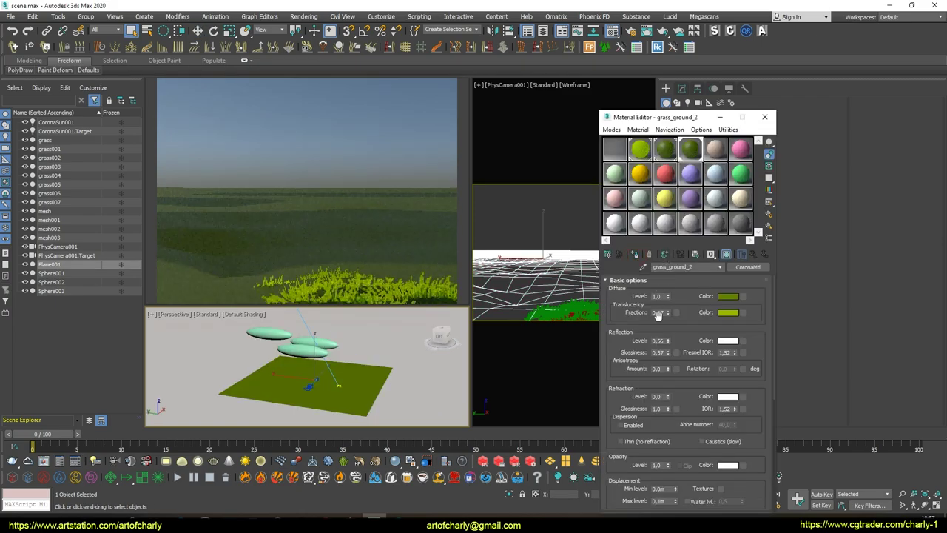
Brighten grass_ground_2's diffuse green and lower its translucency fraction to 0,26
left_click(728, 296)
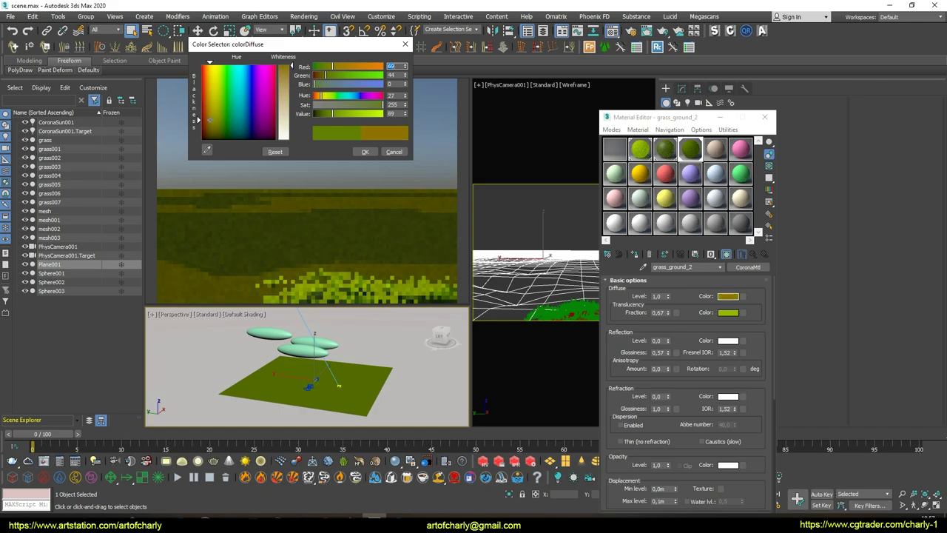
left_click_drag(223, 119, 220, 118)
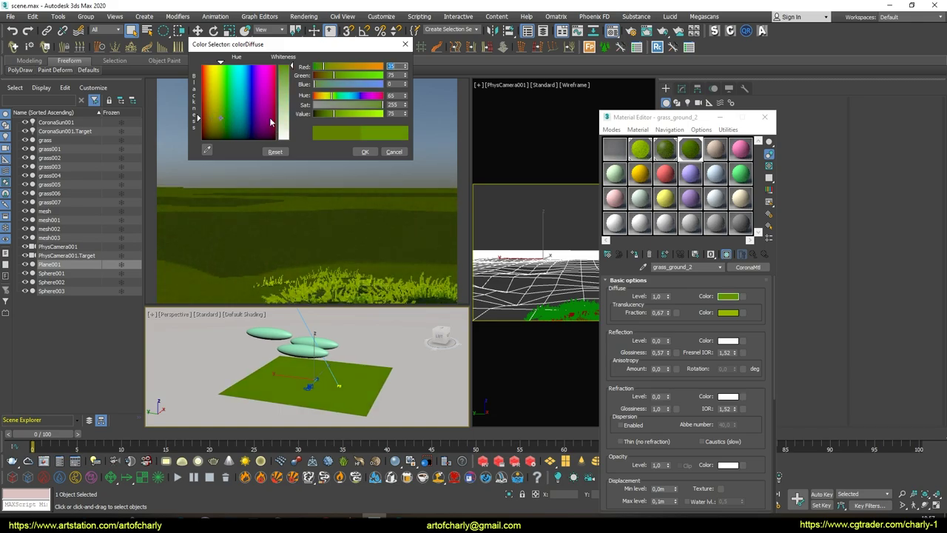
left_click(361, 151)
left_click_drag(669, 313, 670, 321)
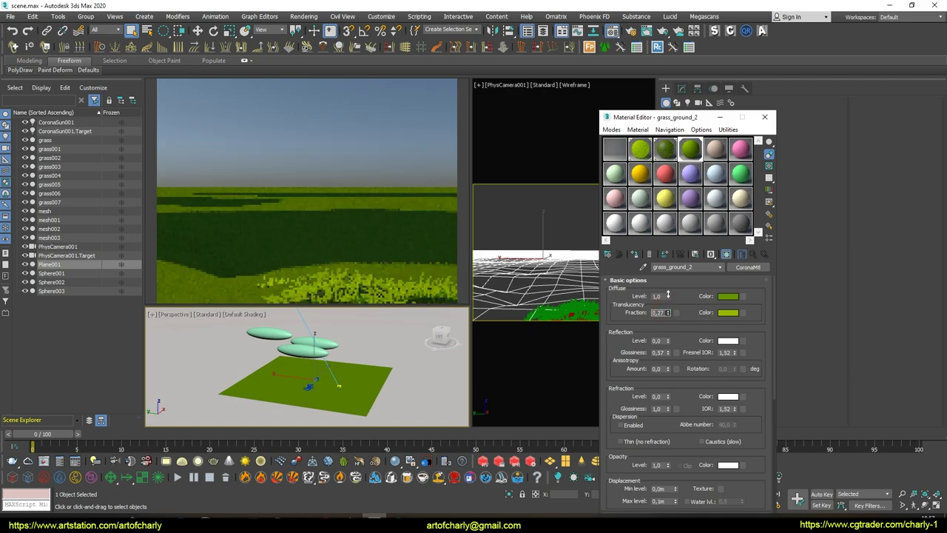
left_click_drag(667, 309, 669, 295)
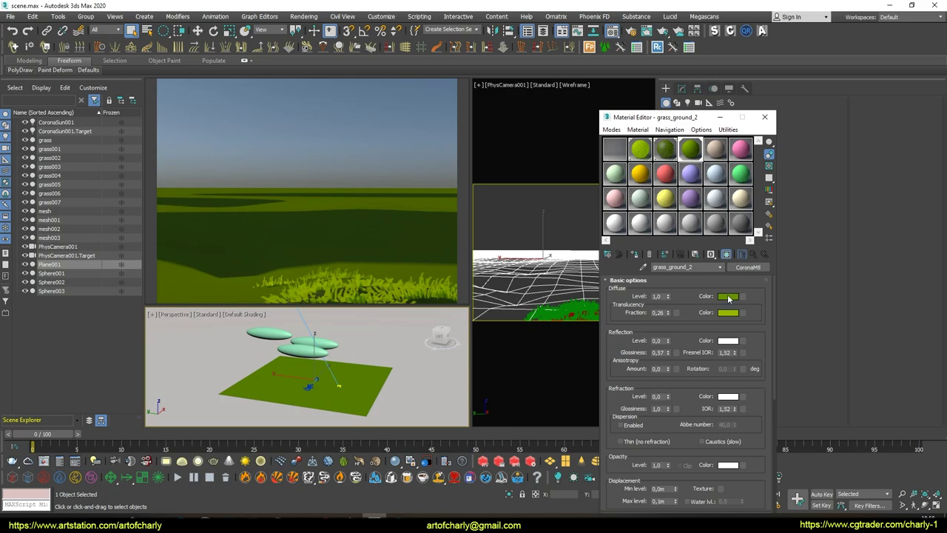
Make the grass_ground_2 diffuse green slightly paler, then select Sphere001
left_click(728, 297)
mouse_move(341, 108)
left_mouse_down()
mouse_move(371, 108)
mouse_move(335, 117)
left_mouse_up()
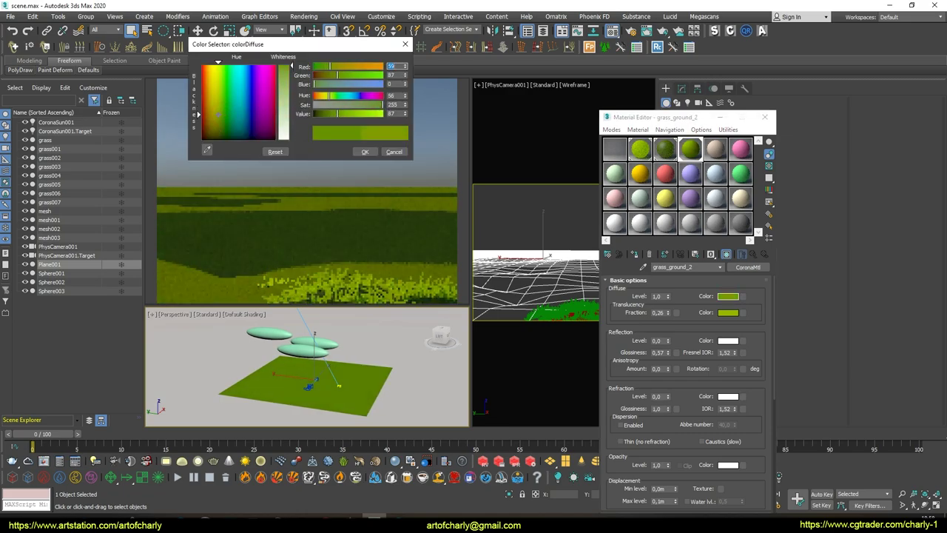
left_click(363, 153)
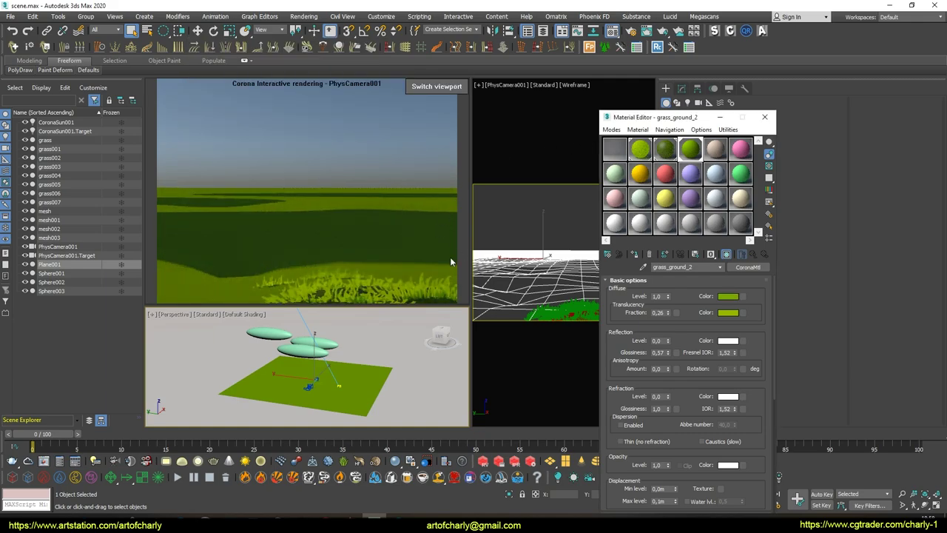
left_click(292, 349)
key("w")
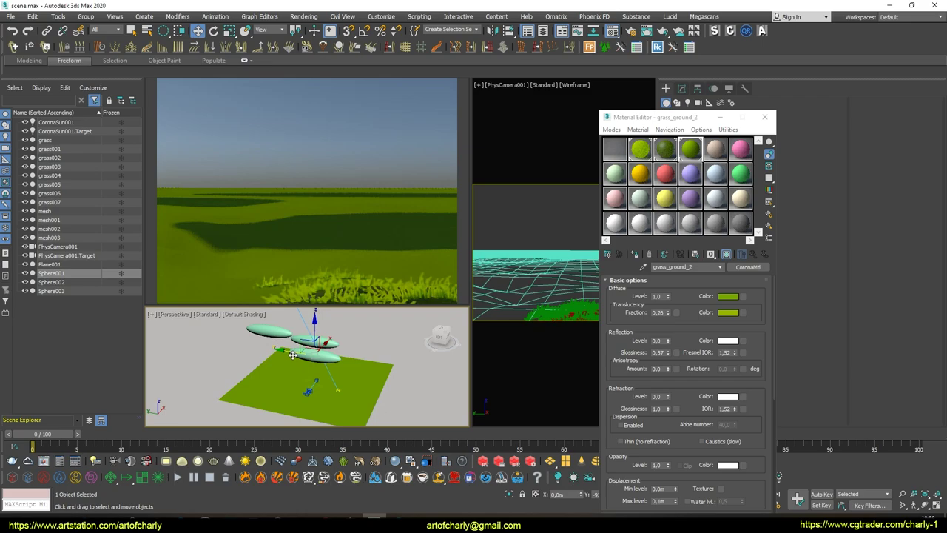
Clone a flattened sphere pad to a new spot beside the cluster
middle_click_drag(292, 355, 286, 364, "alt")
left_click_drag(285, 364, 363, 364, "shift")
left_click(475, 302)
key("w")
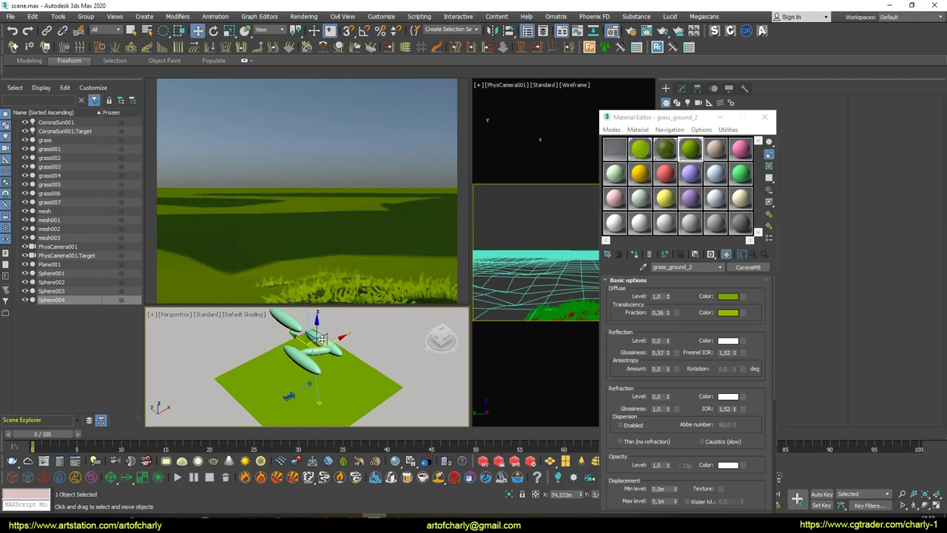
scroll(320, 360, "up", 2)
scroll(325, 361, "up", 2)
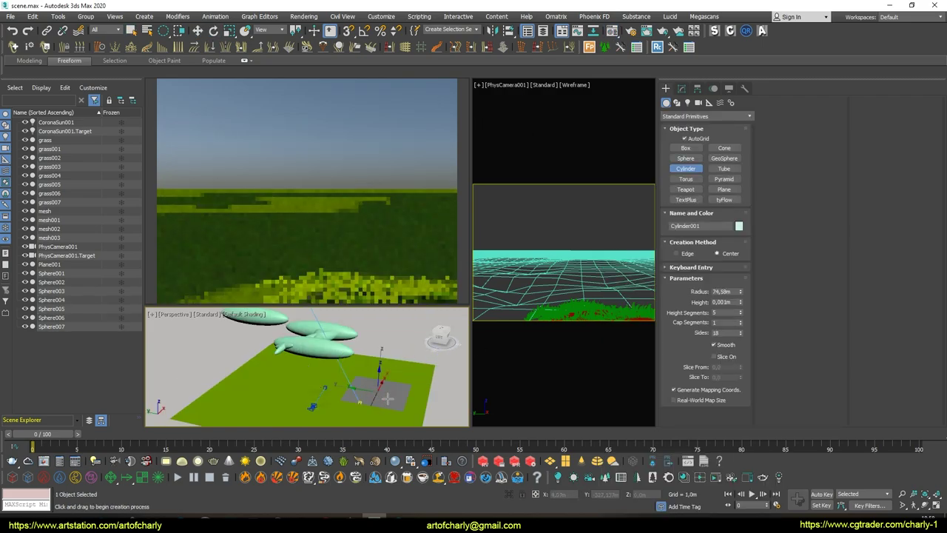
Finish Cylinder001, shrink its radius to 0,96m, and move it toward the pads
left_click(392, 342)
left_click(681, 89)
left_click_drag(740, 307, 738, 360)
mouse_move(343, 396)
left_mouse_down()
mouse_move(298, 385)
mouse_move(311, 388)
left_mouse_up()
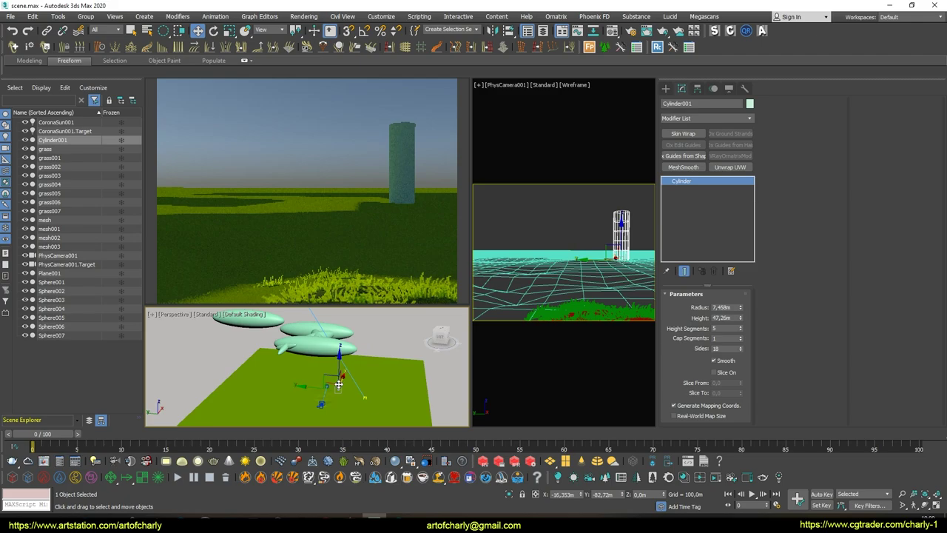
middle_click_drag(310, 388, 318, 398, "alt")
left_click_drag(318, 397, 351, 371)
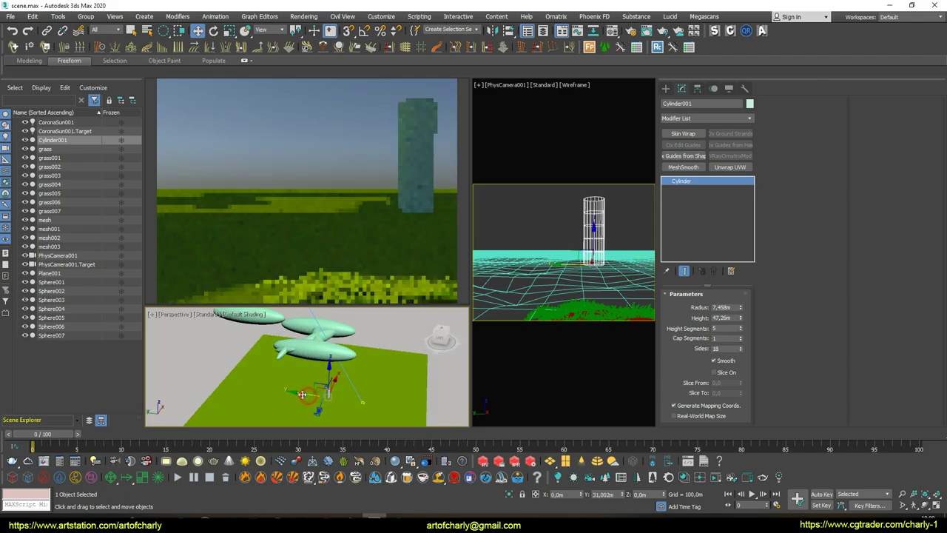
scroll(351, 370, "up", 5)
Set the cylinder height to 16,882m and slide it beneath the pads
left_click_drag(739, 319, 734, 344)
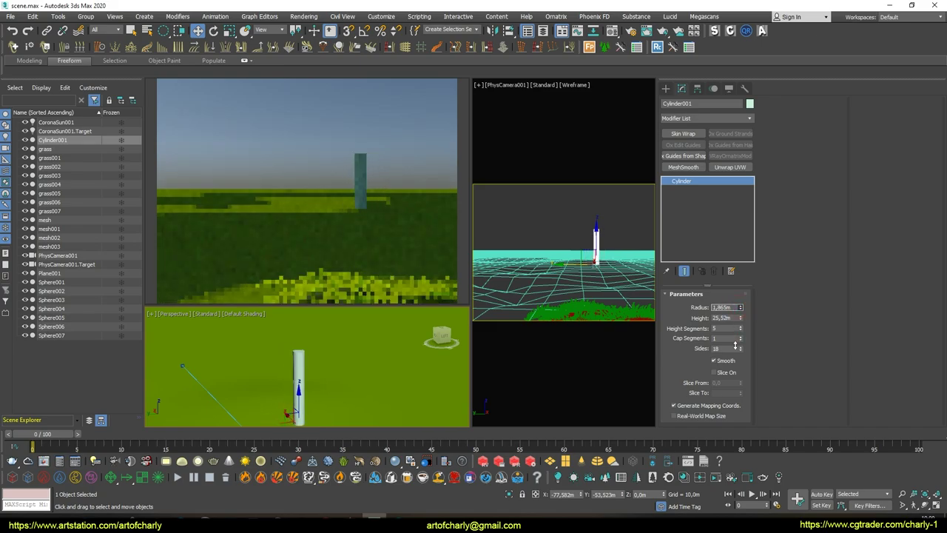
scroll(349, 353, "down", 3)
mouse_move(296, 375)
left_mouse_down()
mouse_move(345, 360)
mouse_move(311, 401)
left_mouse_up()
middle_click_drag(310, 400, 330, 375, "alt")
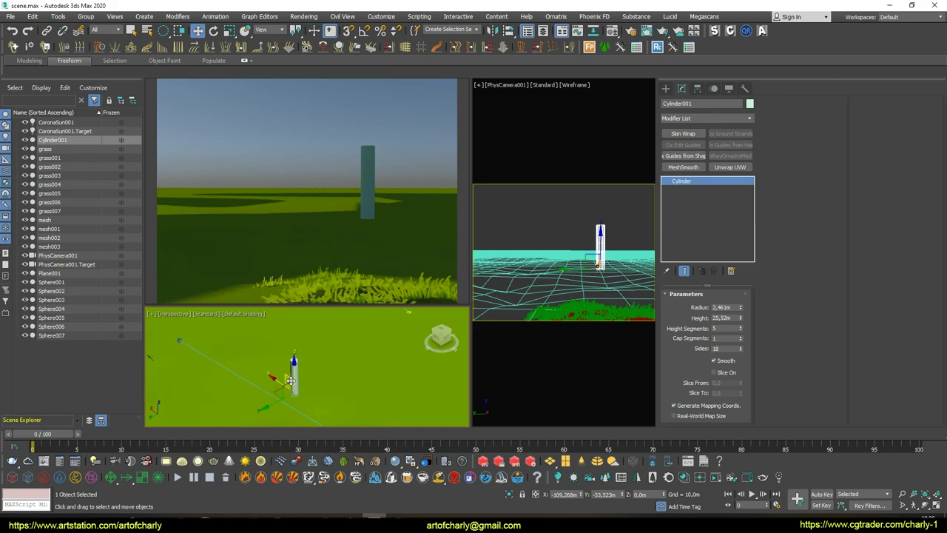
scroll(290, 380, "up", 2)
left_click_drag(291, 381, 304, 379)
left_click_drag(740, 320, 745, 338)
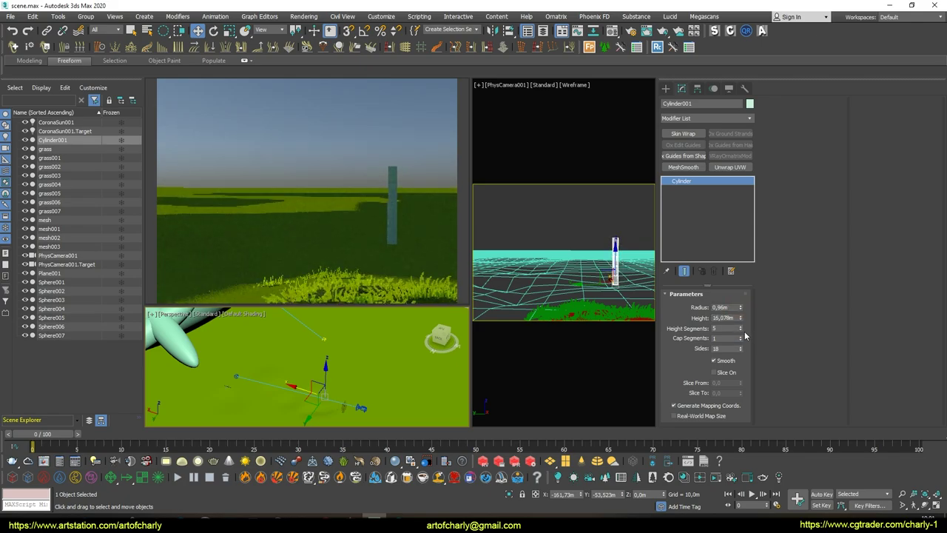
left_click_drag(741, 319, 740, 312)
middle_click_drag(429, 390, 261, 386, "alt")
left_click_drag(272, 399, 276, 391)
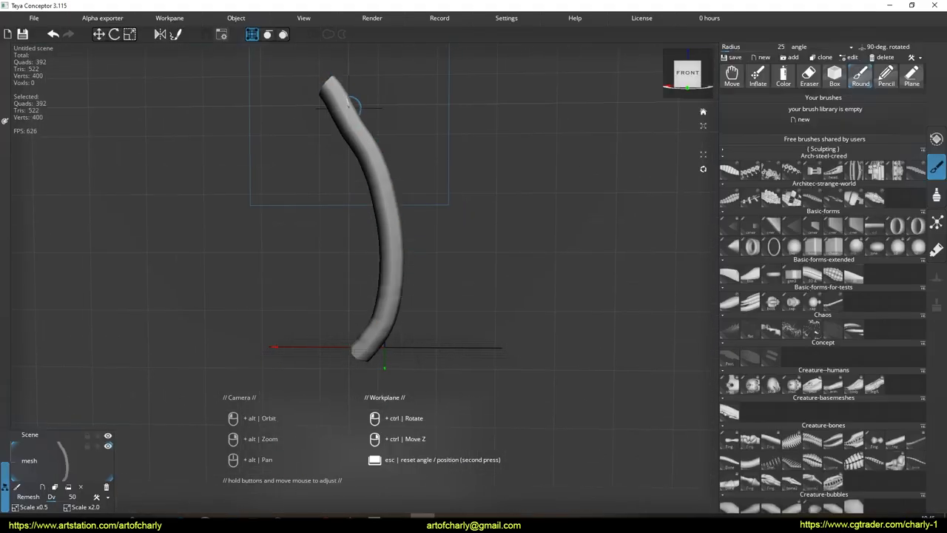
Remesh the trunk and root strokes together, then remesh again at Dv 73
left_click(37, 501)
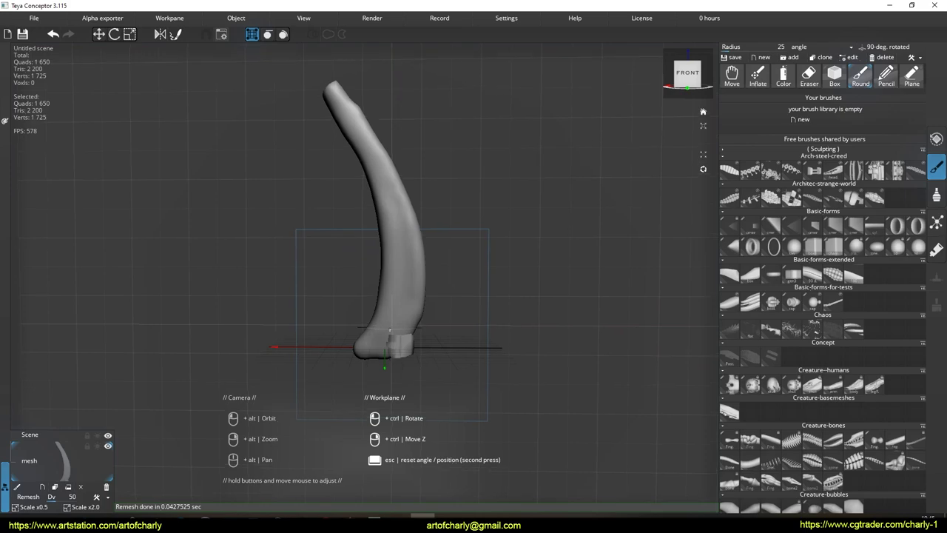
mouse_move(369, 318)
left_mouse_down("alt")
mouse_move(411, 318)
mouse_move(472, 376)
mouse_move(446, 335)
left_mouse_up("alt")
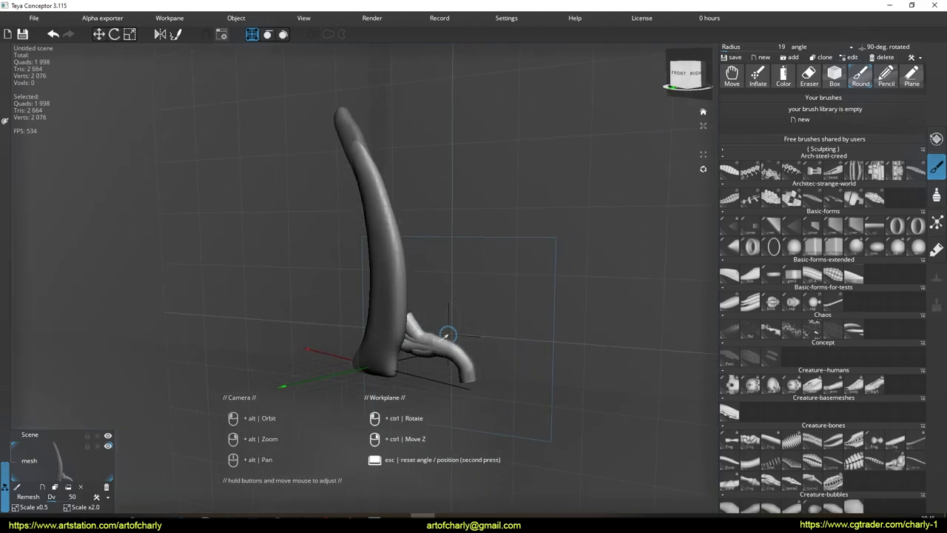
left_click(29, 496)
left_click_drag(423, 338, 316, 385, "alt")
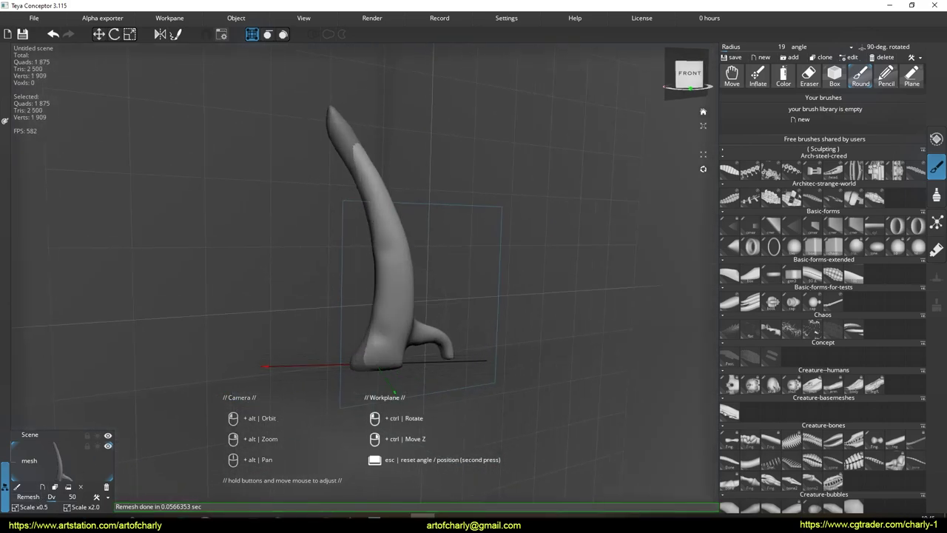
left_click(101, 498)
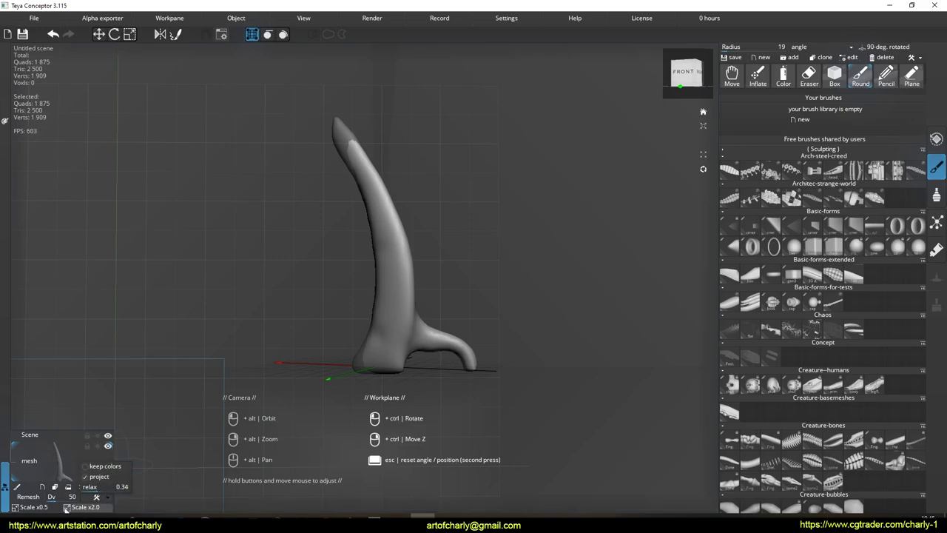
mouse_move(330, 333)
left_mouse_down("alt")
mouse_move(367, 311)
mouse_move(347, 340)
left_mouse_up("alt")
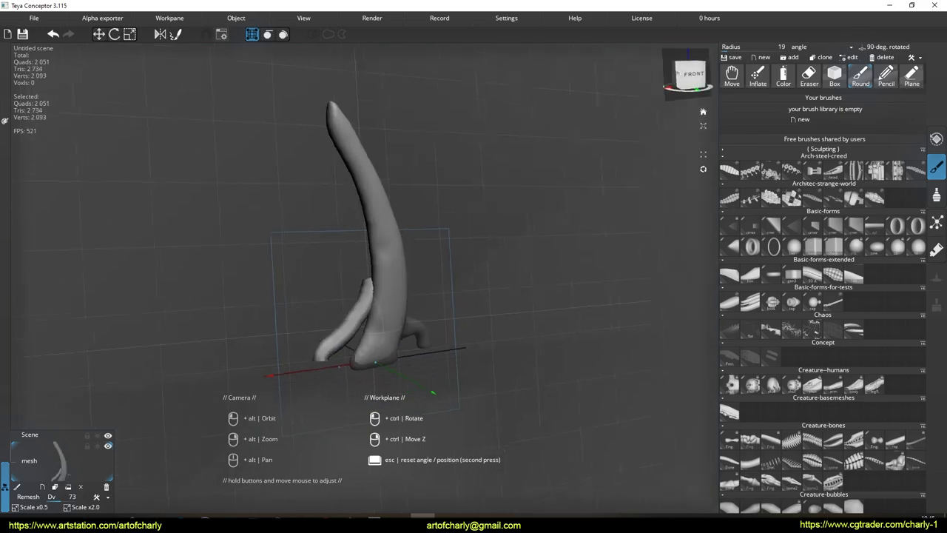
left_click(39, 500)
left_click(39, 500)
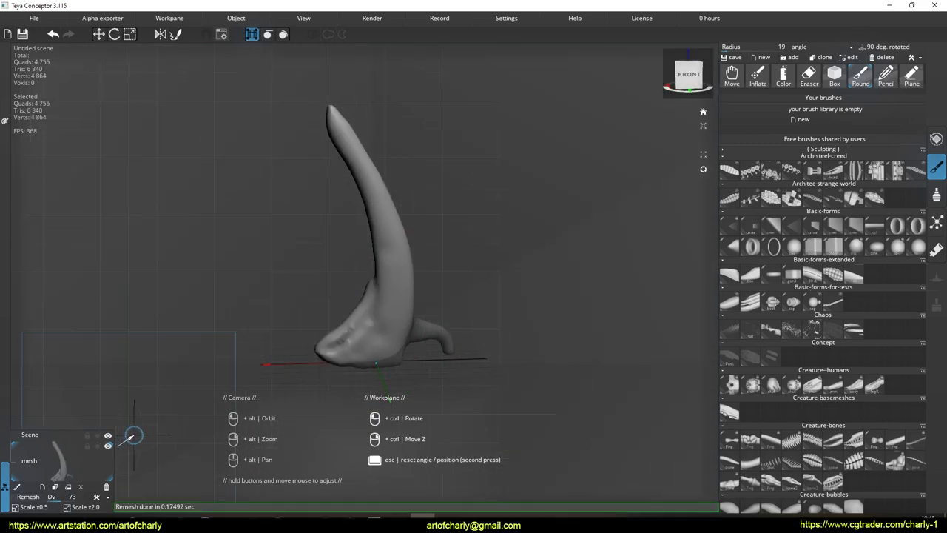
left_click_drag(375, 340, 422, 328, "alt")
mouse_move(411, 244)
left_mouse_down("alt")
mouse_move(411, 311)
mouse_move(391, 297)
mouse_move(381, 314)
mouse_move(407, 319)
left_mouse_up("alt")
Sculpt a long rising branch and a wavy side branch, merging them into the trunk
left_click_drag(576, 201, 598, 133)
left_click_drag(446, 277, 423, 317)
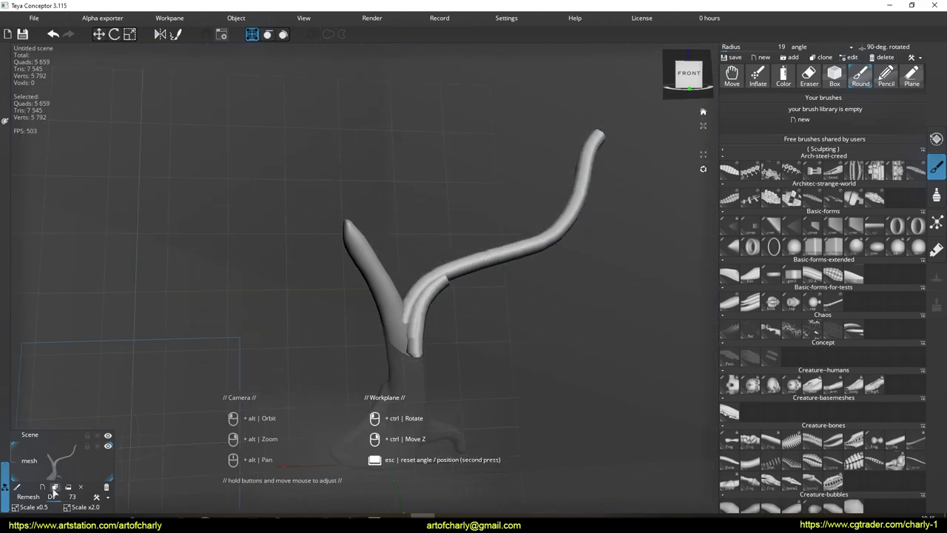
left_click(28, 496)
left_click_drag(501, 289, 488, 296, "alt")
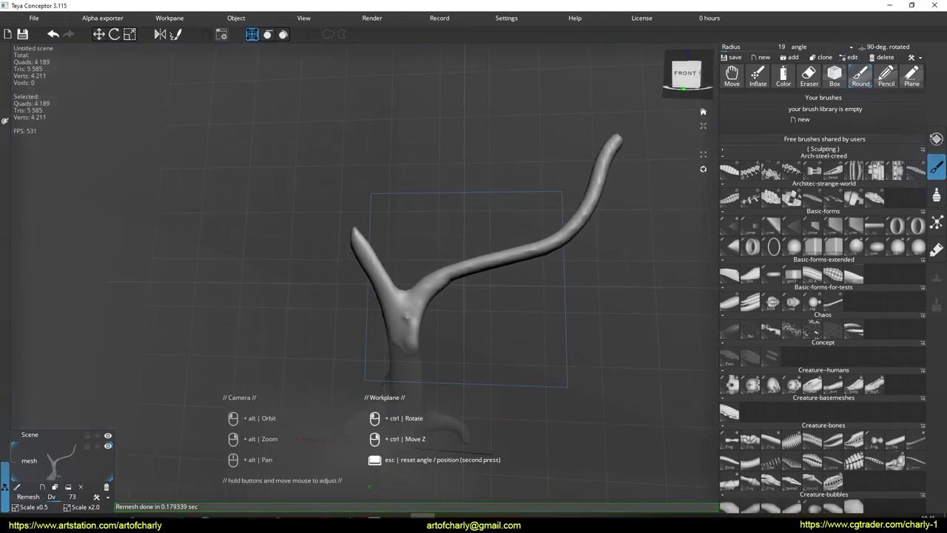
mouse_move(416, 286)
left_mouse_down("alt")
mouse_move(459, 258)
mouse_move(467, 276)
mouse_move(454, 215)
left_mouse_up("alt")
right_click_drag(448, 296, 476, 282)
mouse_move(479, 279)
left_mouse_down()
mouse_move(591, 247)
mouse_move(482, 274)
mouse_move(457, 300)
mouse_move(367, 223)
left_mouse_up()
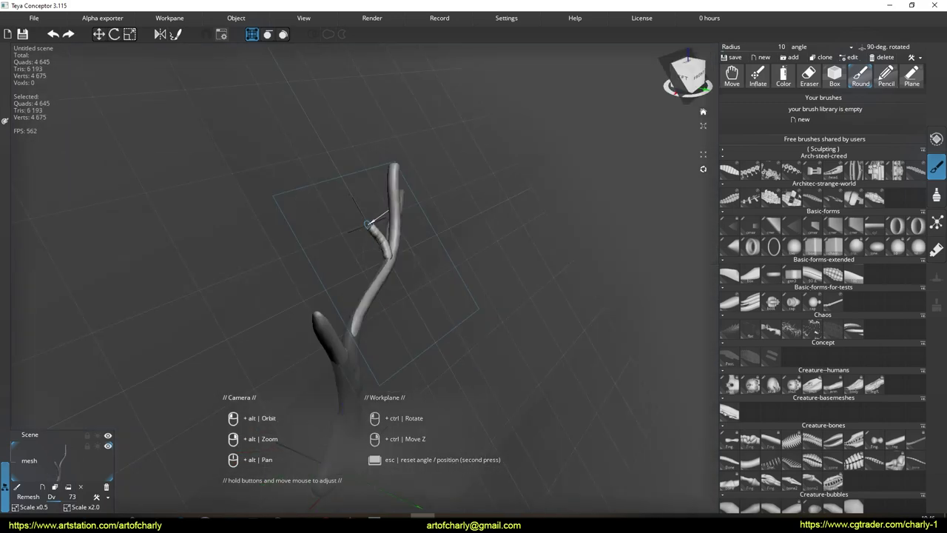
left_click_drag(349, 175, 351, 174)
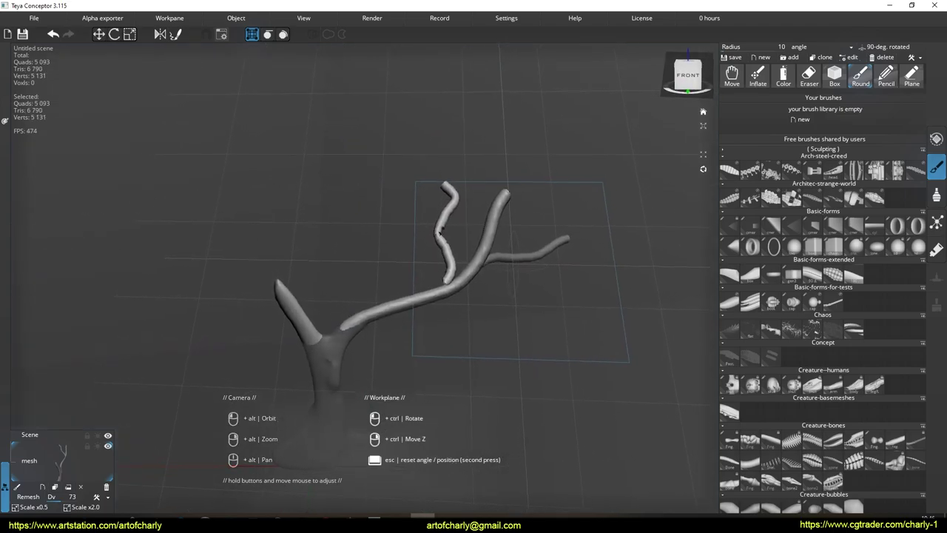
left_click_drag(438, 241, 207, 398, "ctrl")
left_click(43, 494)
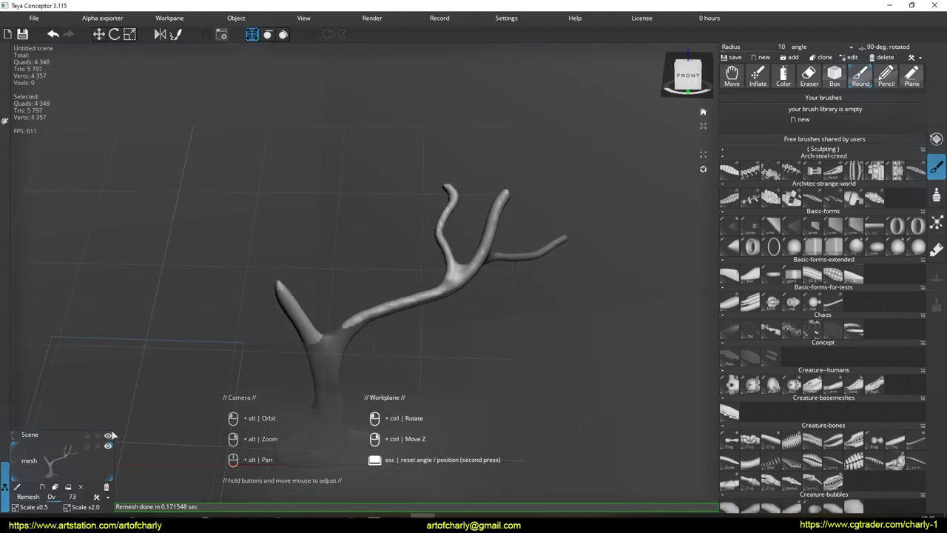
Raise the remesh resolution to 92 and remesh the tree to 6,548 quads
mouse_move(444, 347)
left_mouse_down("alt")
mouse_move(417, 301)
mouse_move(444, 211)
mouse_move(533, 237)
mouse_move(469, 275)
left_mouse_up("alt")
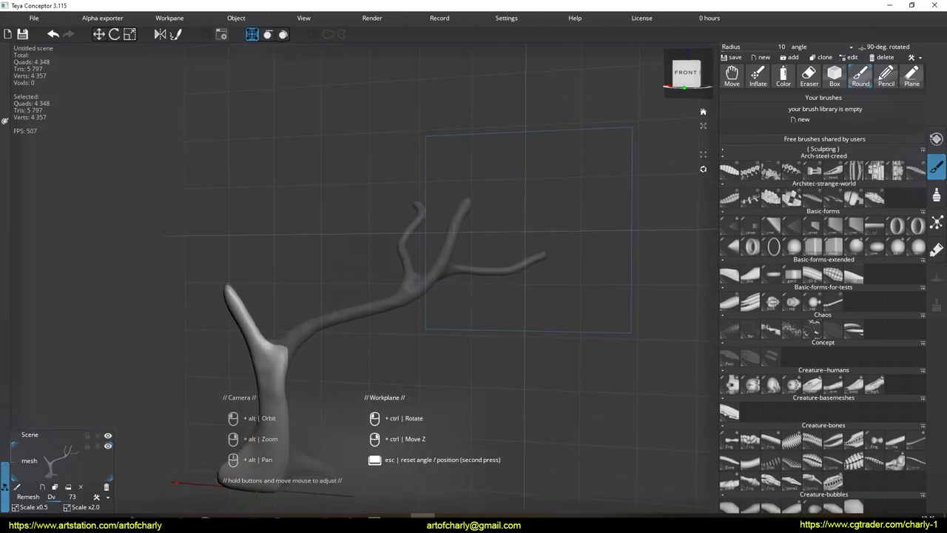
mouse_move(469, 275)
left_mouse_down("alt")
mouse_move(497, 244)
mouse_move(417, 254)
mouse_move(432, 207)
left_mouse_up("alt")
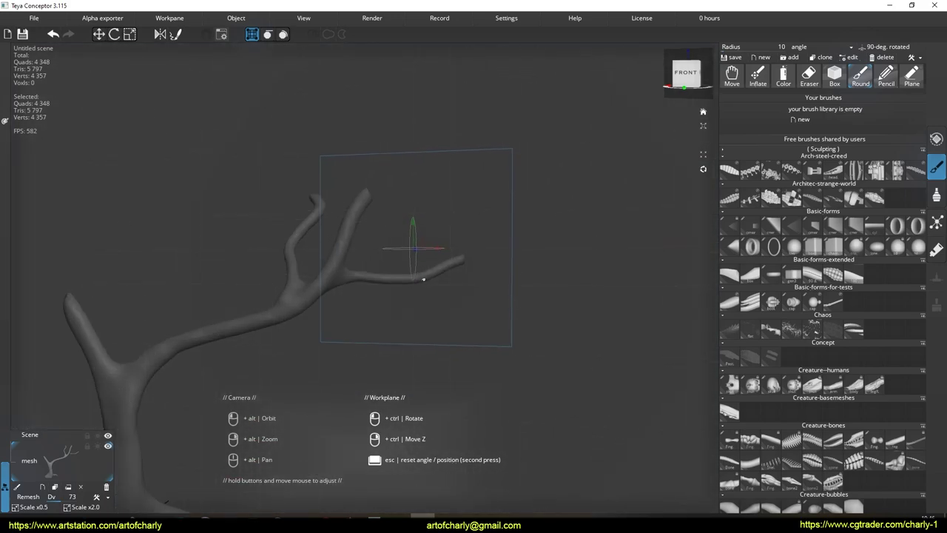
left_click(32, 499)
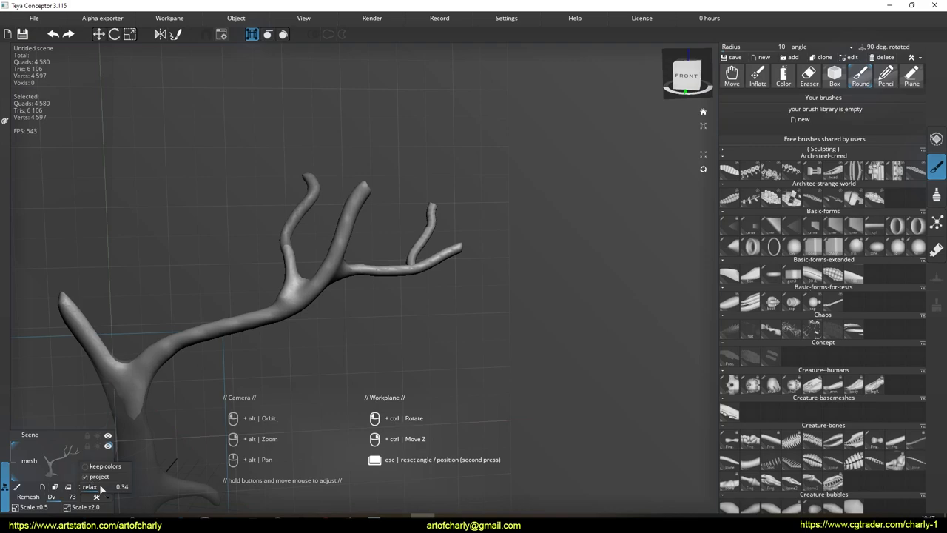
left_click_drag(61, 499, 63, 504)
left_click(40, 498)
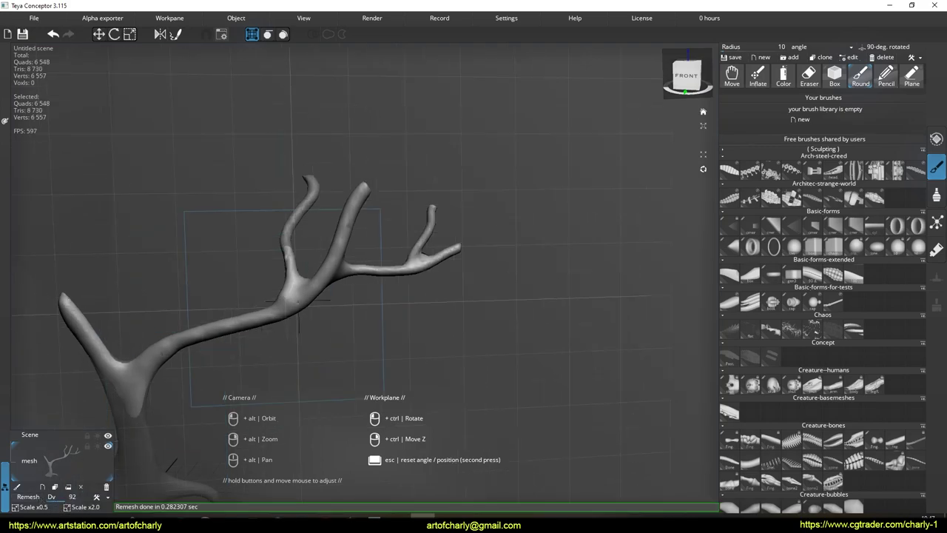
left_click_drag(351, 304, 358, 309, "alt")
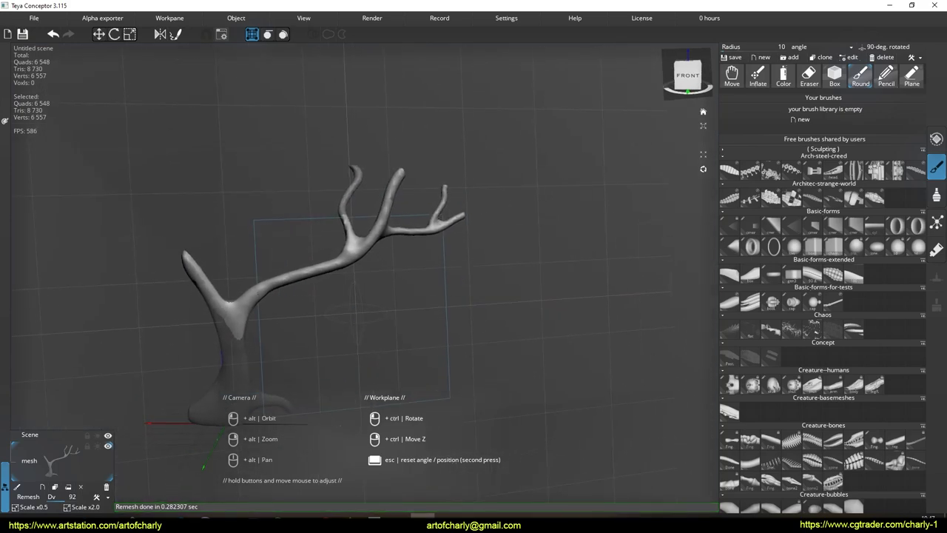
left_click_drag(378, 262, 347, 248, "alt")
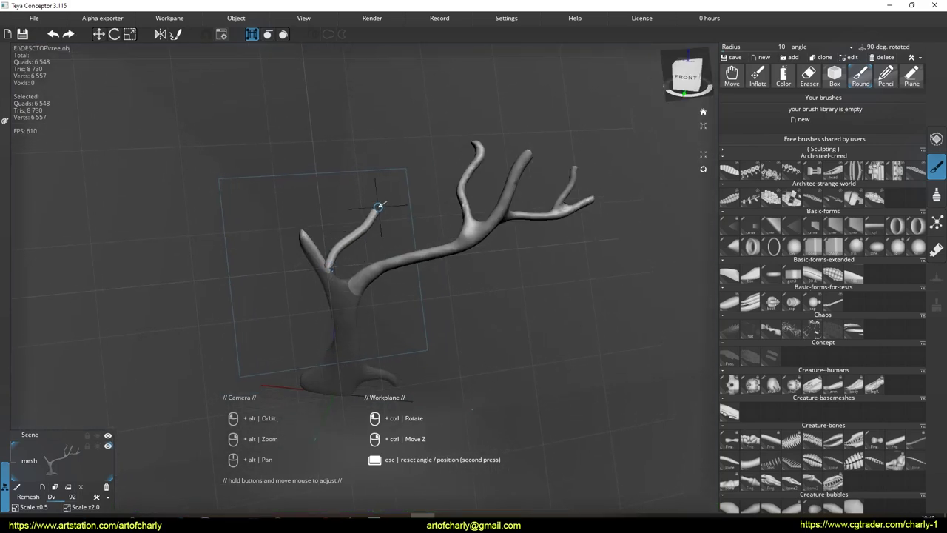
Draw three new branches off the trunk's left side, remeshing after each
left_click_drag(378, 207, 348, 233, "alt")
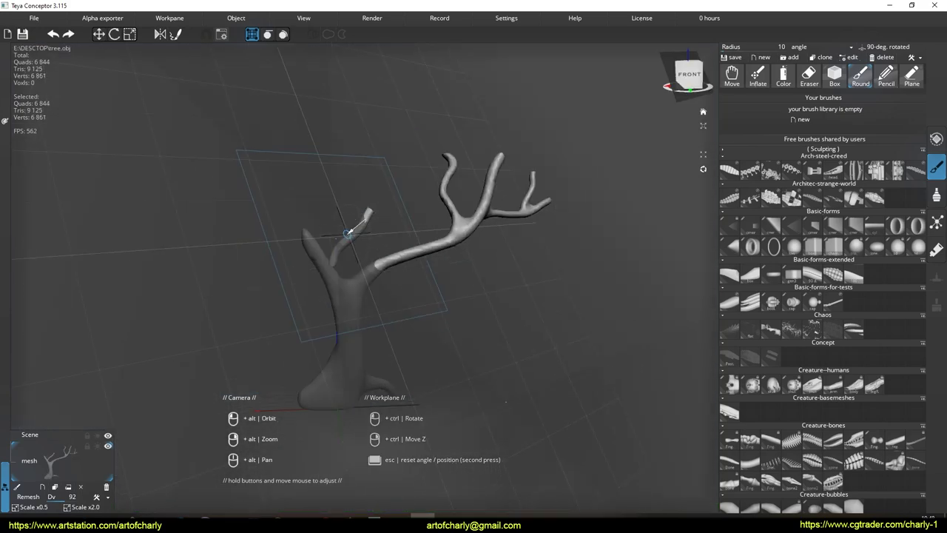
left_click(36, 497)
left_click_drag(407, 264, 321, 211)
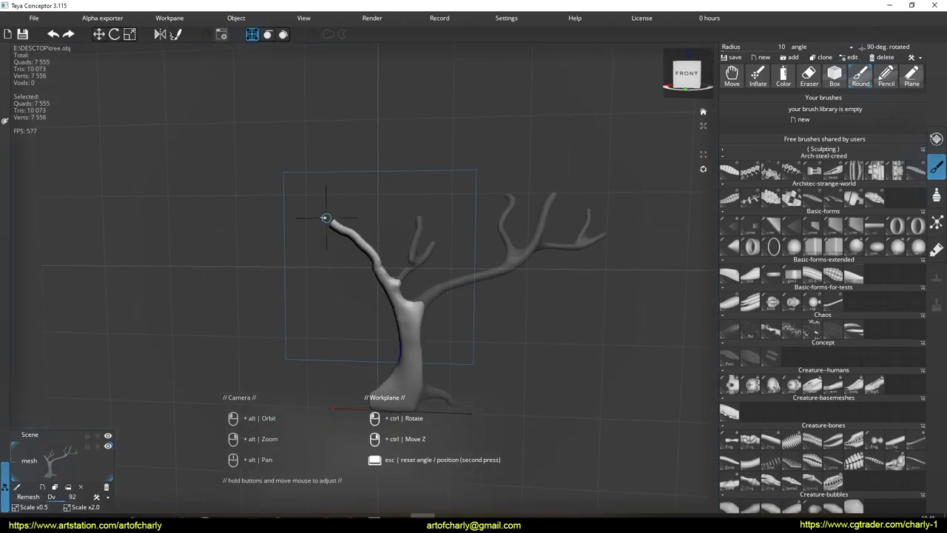
left_click(38, 497)
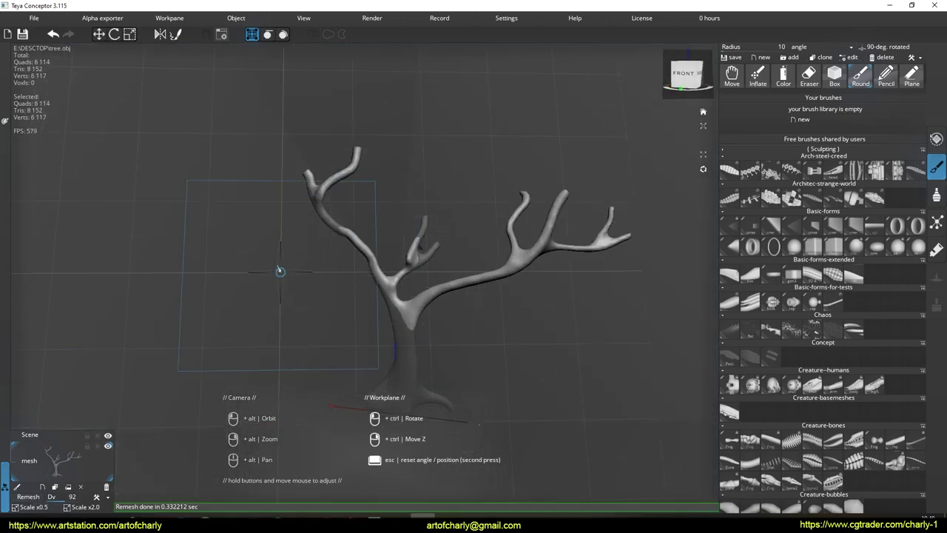
left_click_drag(437, 270, 399, 252, "alt")
mouse_move(415, 296)
left_mouse_down("alt")
mouse_move(355, 244)
mouse_move(255, 210)
mouse_move(246, 186)
left_mouse_up("alt")
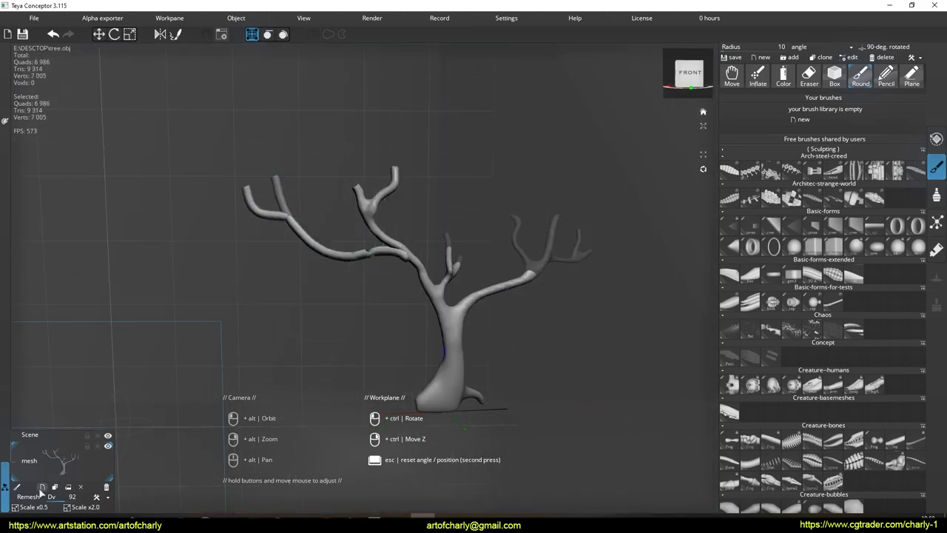
left_click(34, 497)
mouse_move(348, 296)
left_mouse_down("alt")
mouse_move(459, 295)
mouse_move(414, 296)
left_mouse_up("alt")
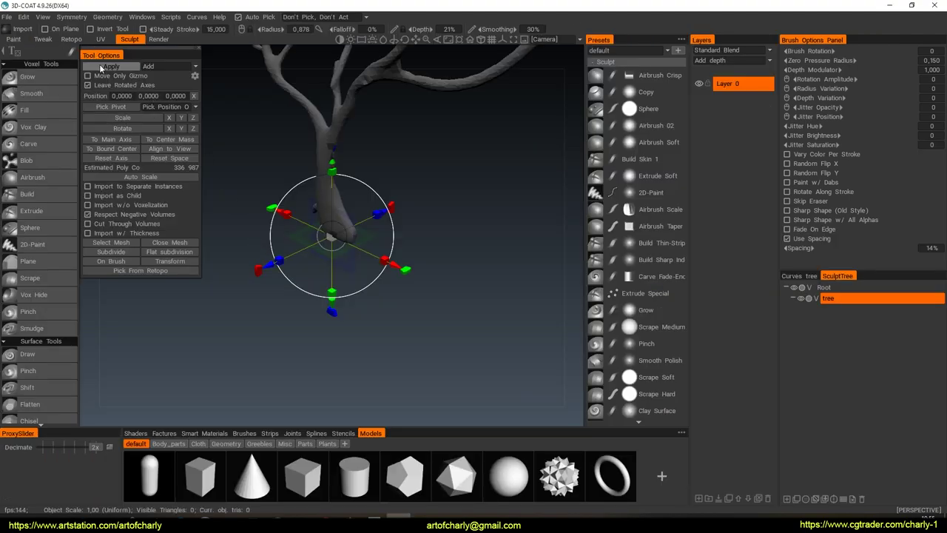
Import the tree mesh as a child object, keeping its scale and position
left_click(119, 196)
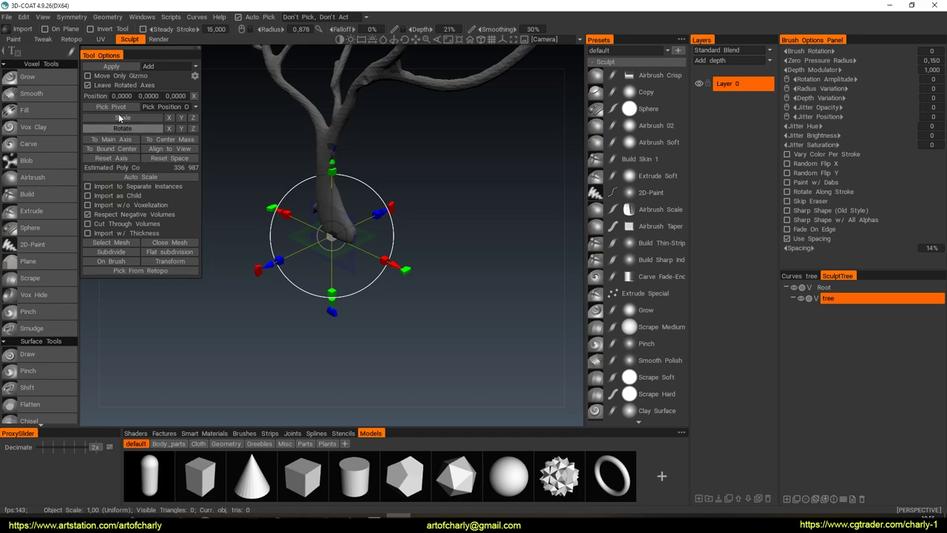
left_click(109, 67)
left_click(265, 259)
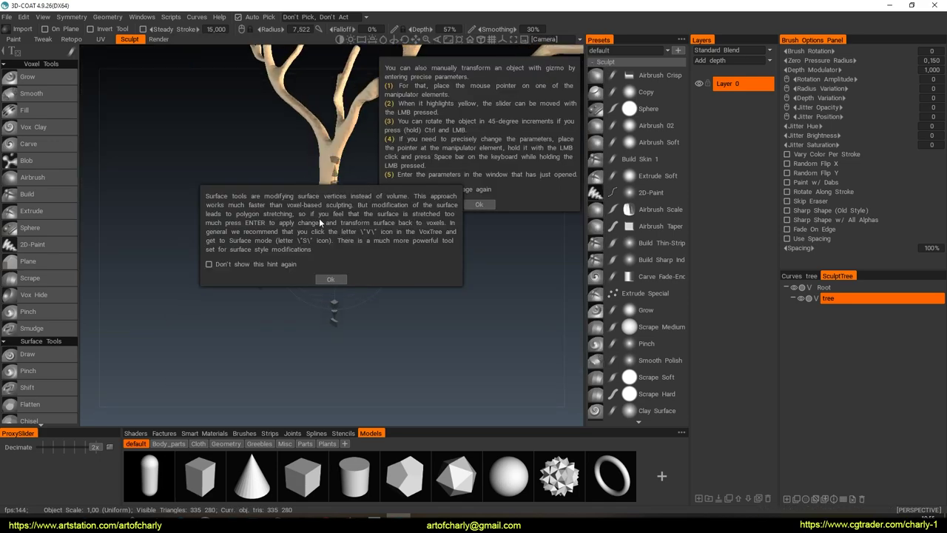
left_click(331, 279)
left_click(478, 205)
Apply the light grey shader to the tree and undo two extra capsule edits
mouse_move(481, 211)
left_mouse_down()
mouse_move(419, 215)
mouse_move(433, 241)
mouse_move(395, 239)
mouse_move(450, 215)
mouse_move(286, 366)
left_mouse_up()
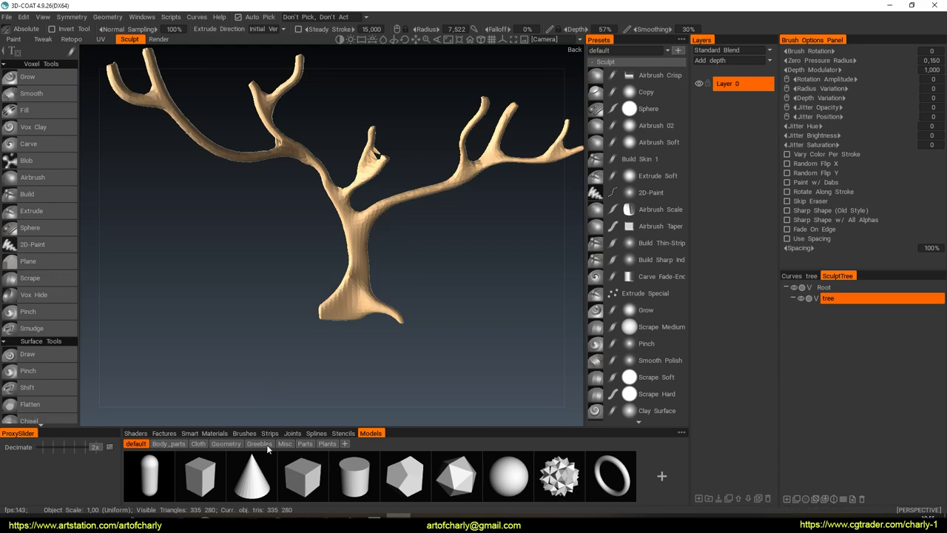
left_click(136, 433)
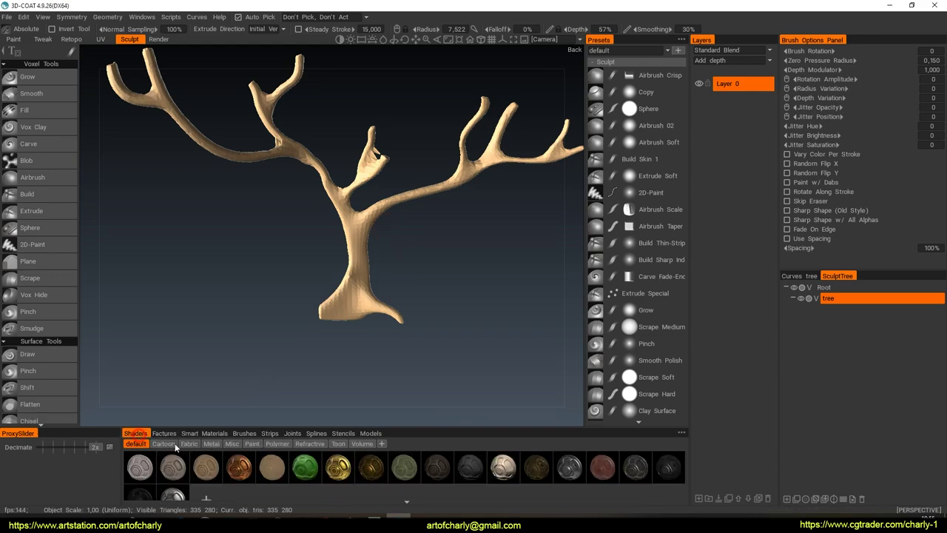
left_click(503, 466)
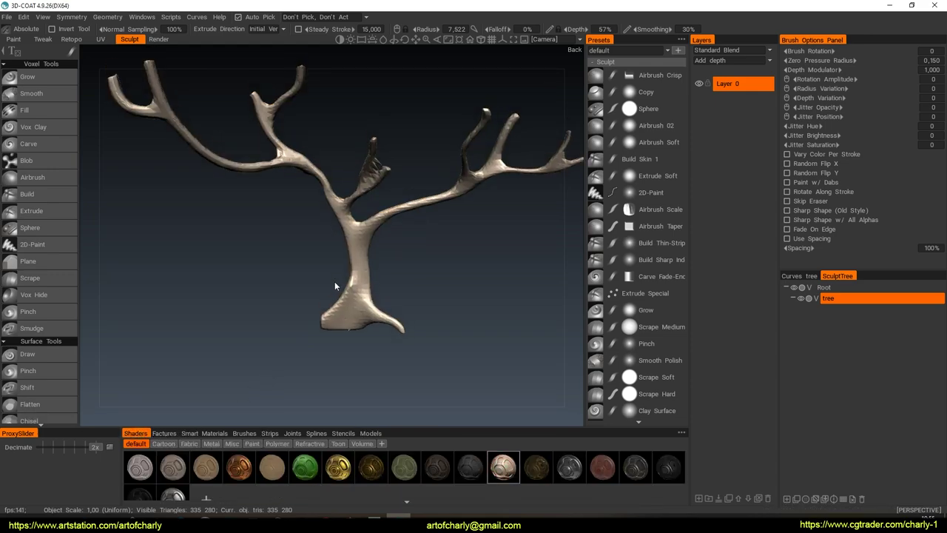
left_click_drag(338, 281, 342, 277)
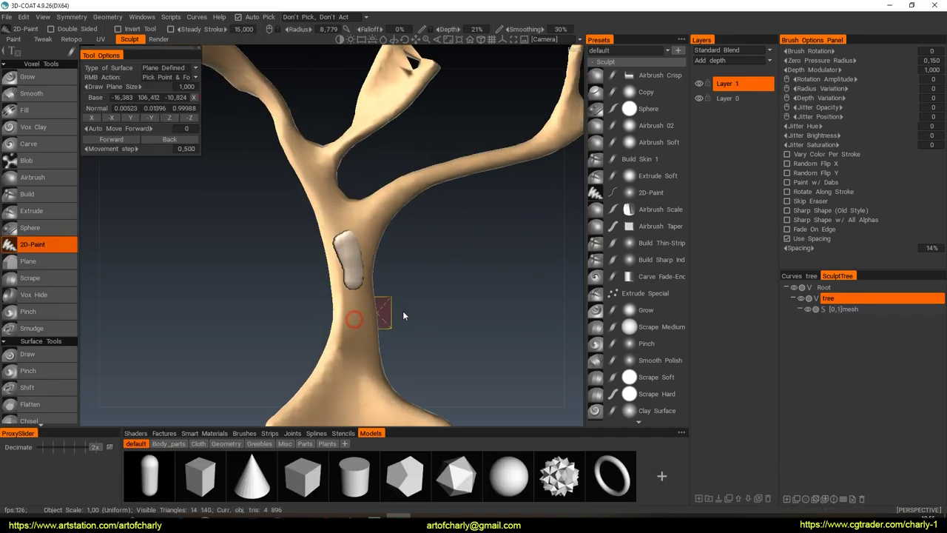
key("ctrl+z")
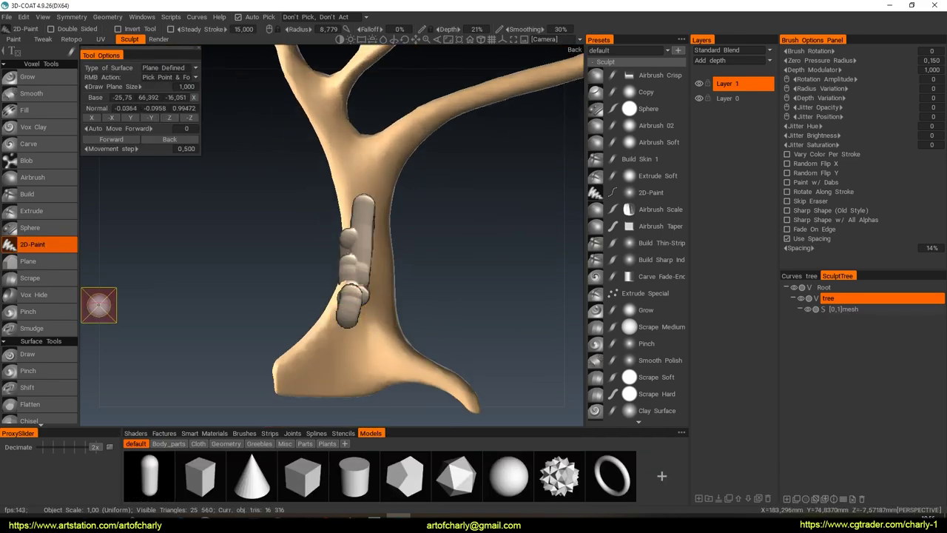
key("ctrl+z")
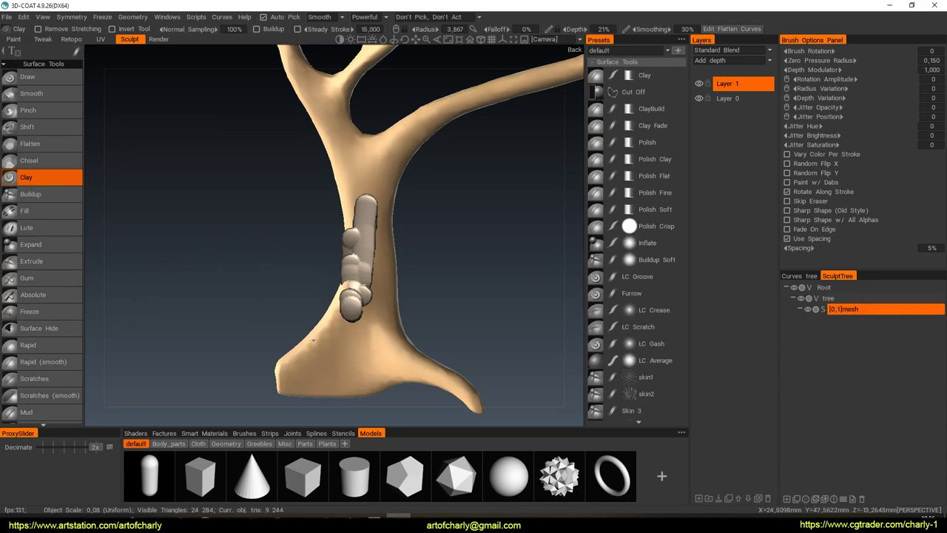
Convert the capsule mesh to voxels and dab clay onto the lower trunk
left_click(822, 309)
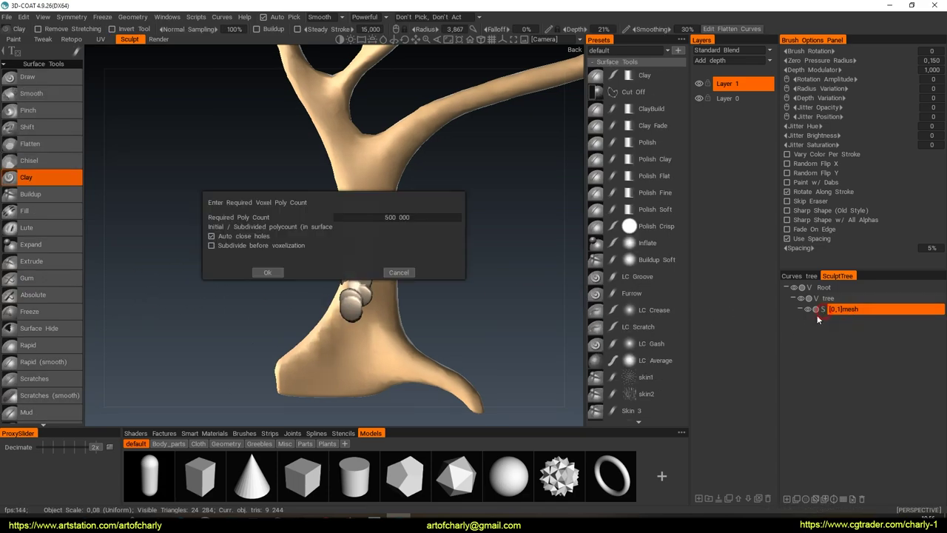
left_click(267, 272)
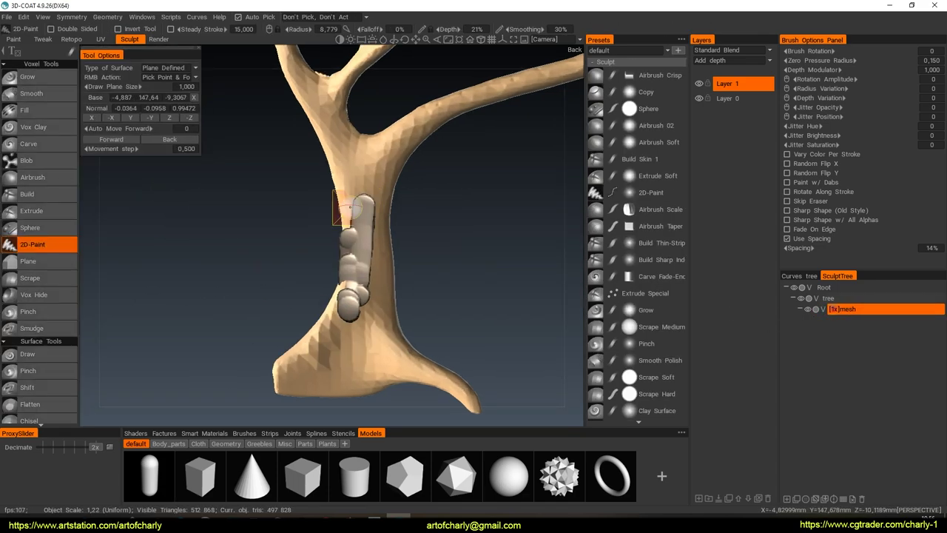
left_click_drag(348, 304, 303, 385)
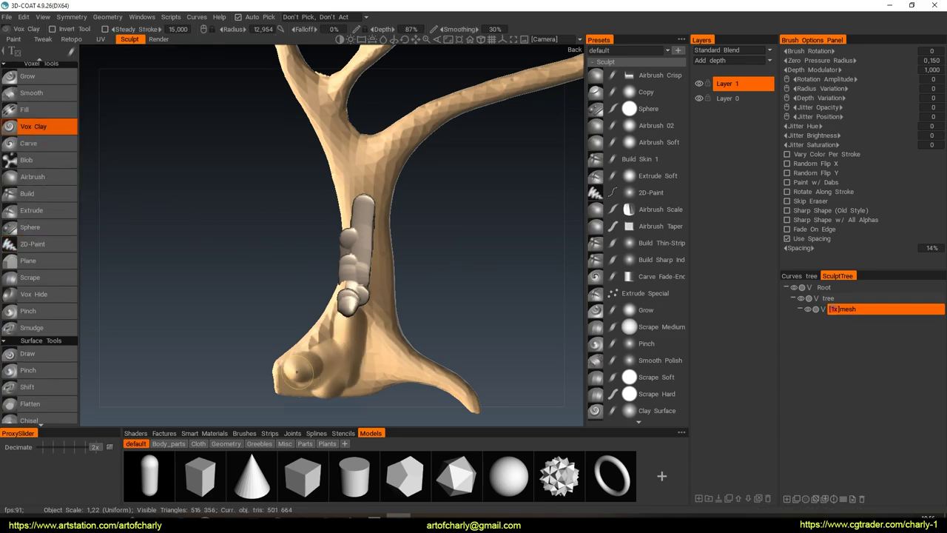
Turn on Geometry > Cast Shadows, add a clay dab, and resample at Smooth quality
left_click(107, 16)
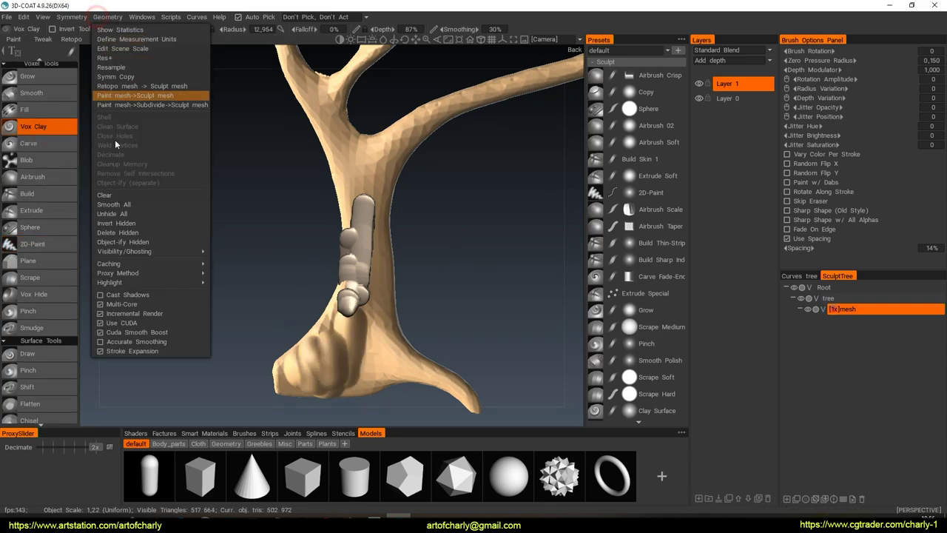
left_click(111, 294)
left_click(352, 357)
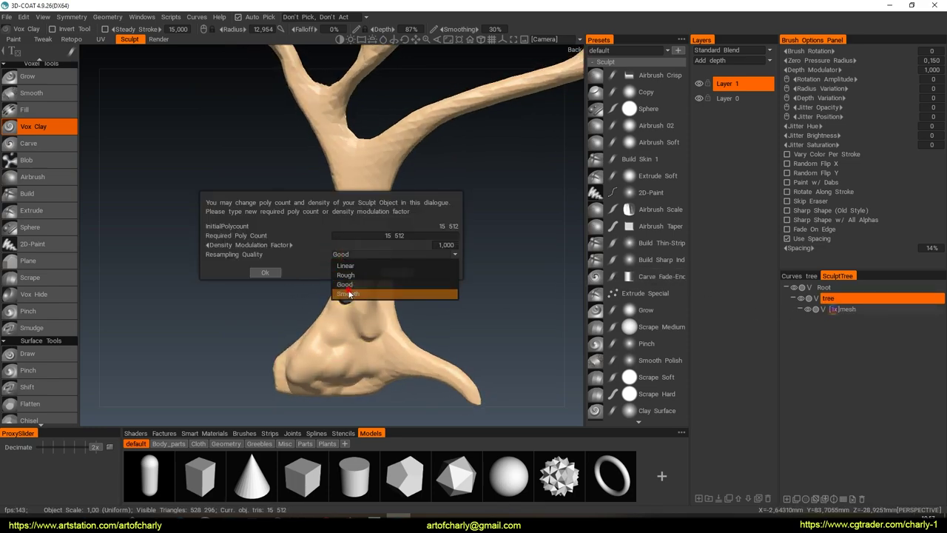
left_click(348, 294)
left_click(266, 272)
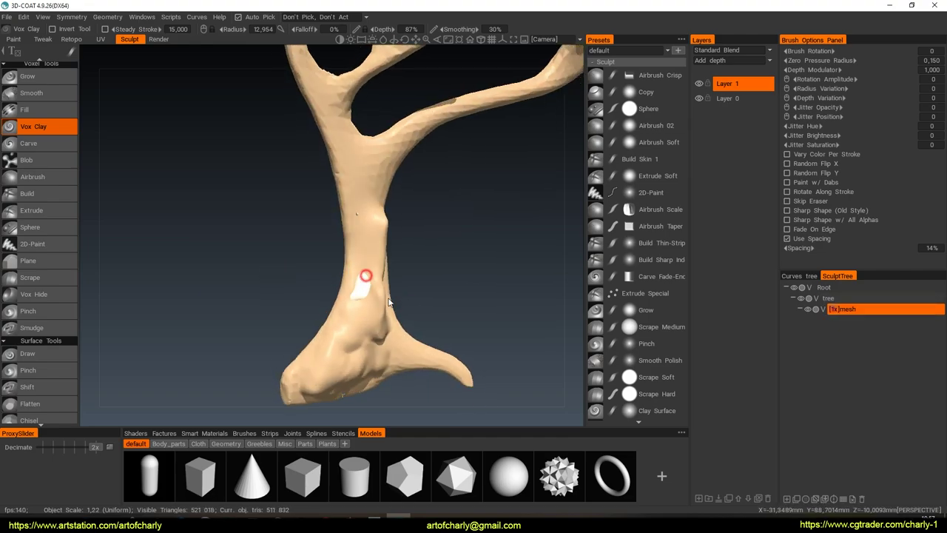
Lay three ribbed Sphere-tool extrusion strokes up the tree trunk
left_click_drag(365, 275, 382, 233, "alt")
mouse_move(449, 174)
left_mouse_down("alt")
mouse_move(364, 217)
mouse_move(368, 302)
mouse_move(361, 279)
mouse_move(391, 214)
mouse_move(463, 253)
mouse_move(503, 244)
mouse_move(497, 261)
mouse_move(423, 249)
mouse_move(355, 296)
mouse_move(177, 322)
left_mouse_up("alt")
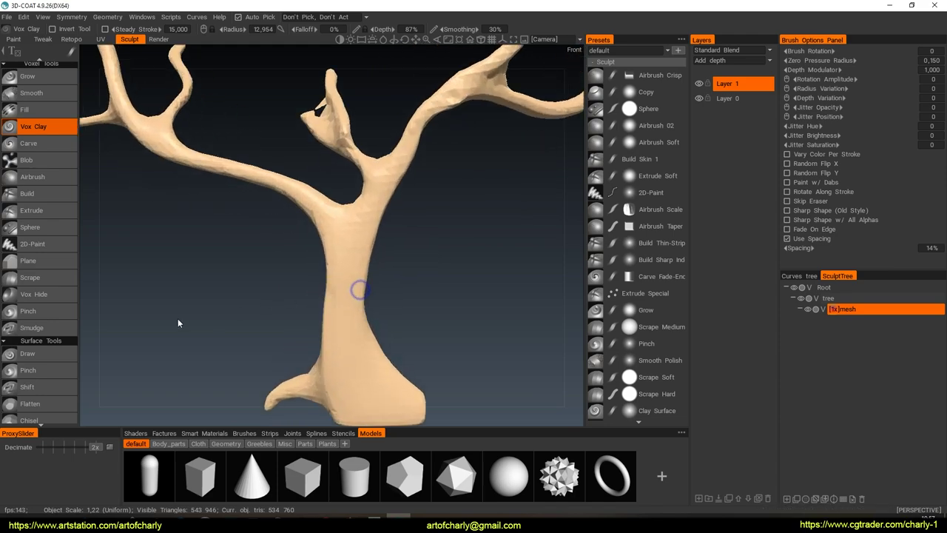
left_click(30, 227)
left_click_drag(304, 292, 376, 274, "alt")
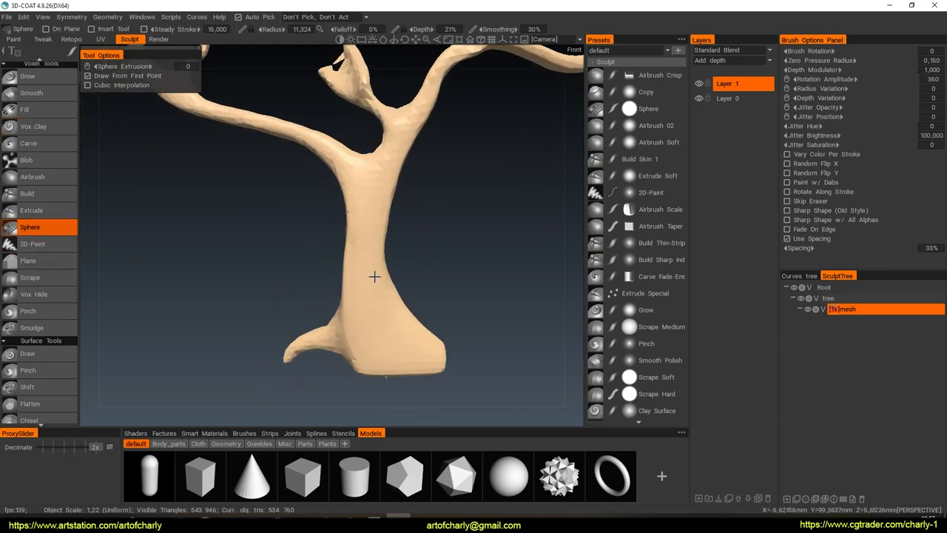
mouse_move(378, 341)
left_mouse_down()
mouse_move(368, 272)
mouse_move(386, 376)
left_mouse_up()
left_click_drag(371, 298, 370, 235)
mouse_move(370, 235)
left_mouse_down("alt")
mouse_move(402, 321)
mouse_move(390, 326)
mouse_move(378, 252)
left_mouse_up("alt")
mouse_move(377, 251)
left_mouse_down("alt")
mouse_move(379, 333)
mouse_move(402, 276)
mouse_move(403, 316)
mouse_move(395, 264)
mouse_move(393, 272)
mouse_move(429, 285)
mouse_move(412, 277)
left_mouse_up("alt")
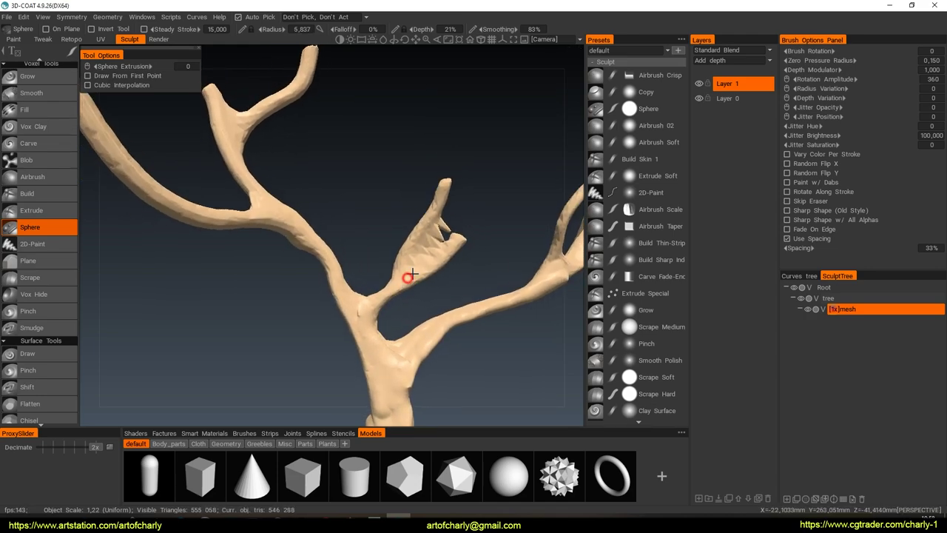
key("space")
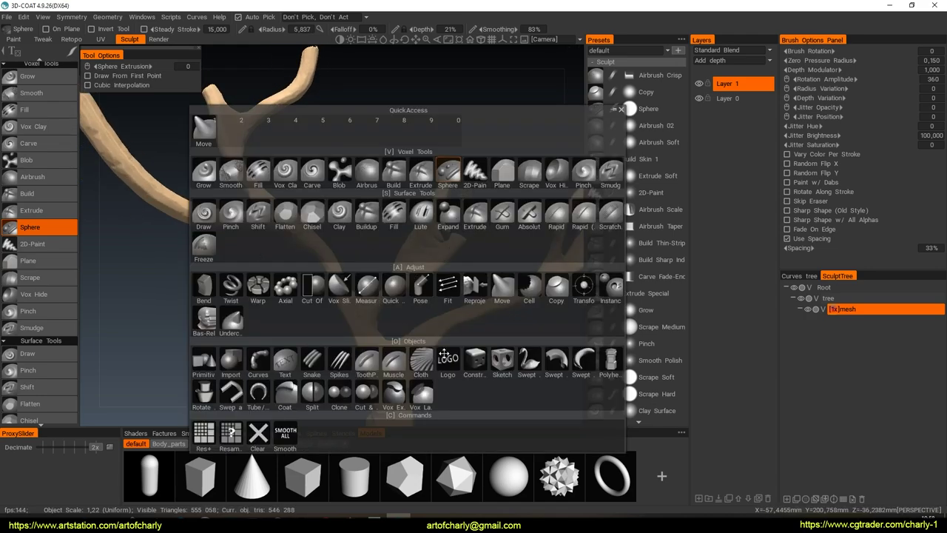
Pose-select the small mid-tree fork, soften the selection, and bend the branch
left_click(314, 288)
mouse_move(459, 298)
left_mouse_down("alt")
mouse_move(421, 258)
mouse_move(429, 292)
mouse_move(430, 281)
left_mouse_up("alt")
key("space")
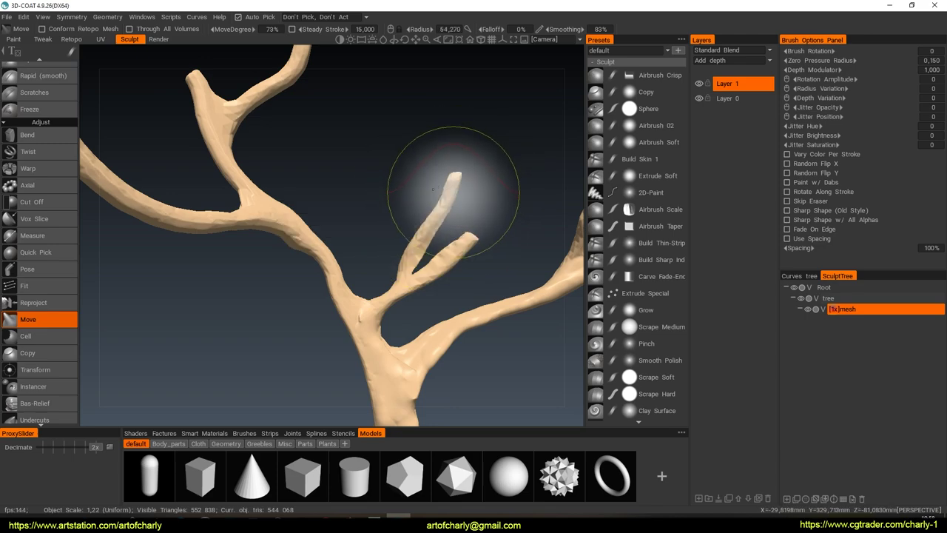
left_click_drag(433, 201, 418, 217, "alt")
mouse_move(438, 249)
left_mouse_down("alt")
mouse_move(422, 249)
mouse_move(454, 237)
mouse_move(458, 218)
mouse_move(397, 236)
mouse_move(402, 249)
mouse_move(414, 244)
left_mouse_up("alt")
left_click(53, 270)
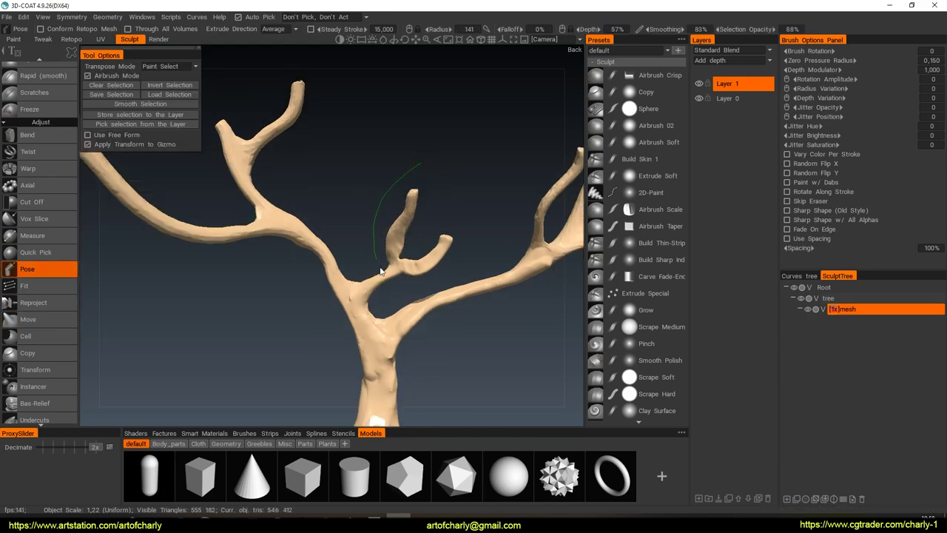
left_click_drag(380, 271, 411, 222)
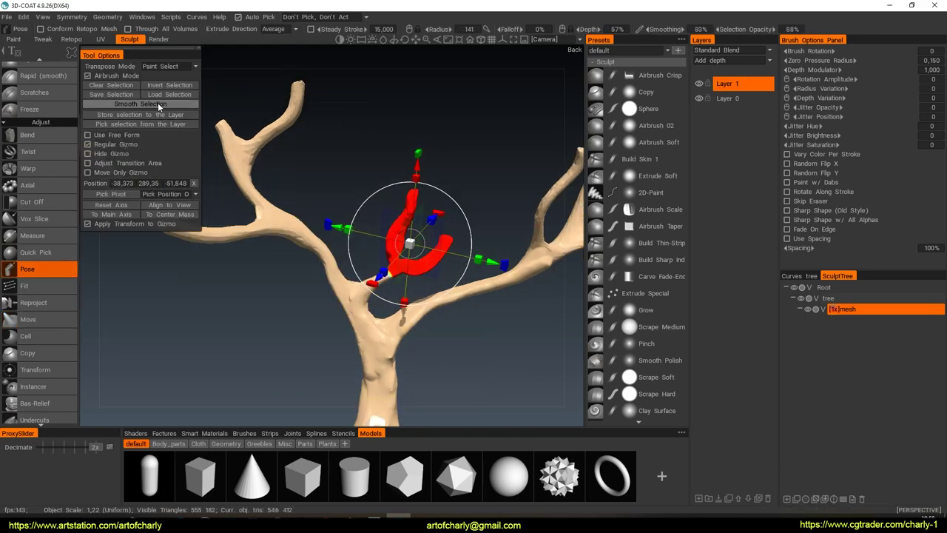
left_click(139, 103)
left_click_drag(333, 333, 384, 318, "alt")
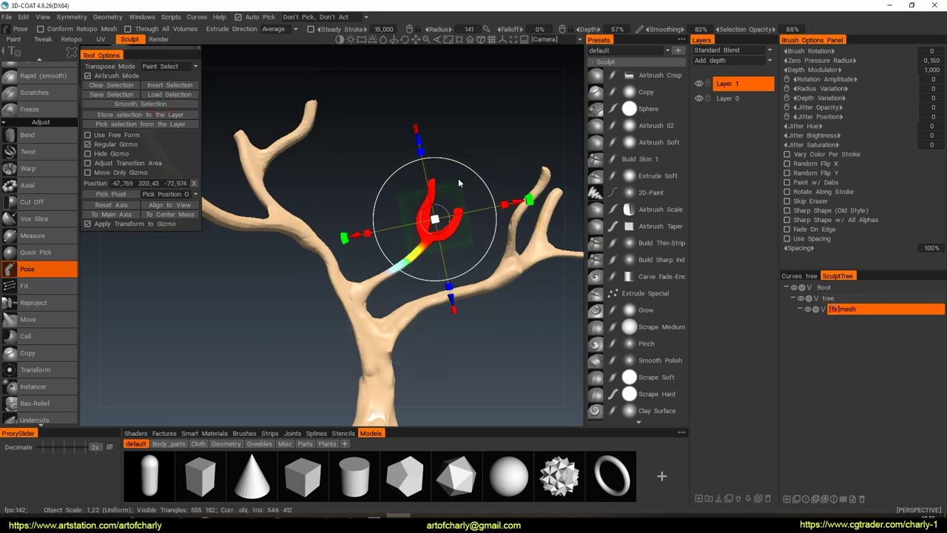
left_click_drag(458, 177, 219, 281, "alt")
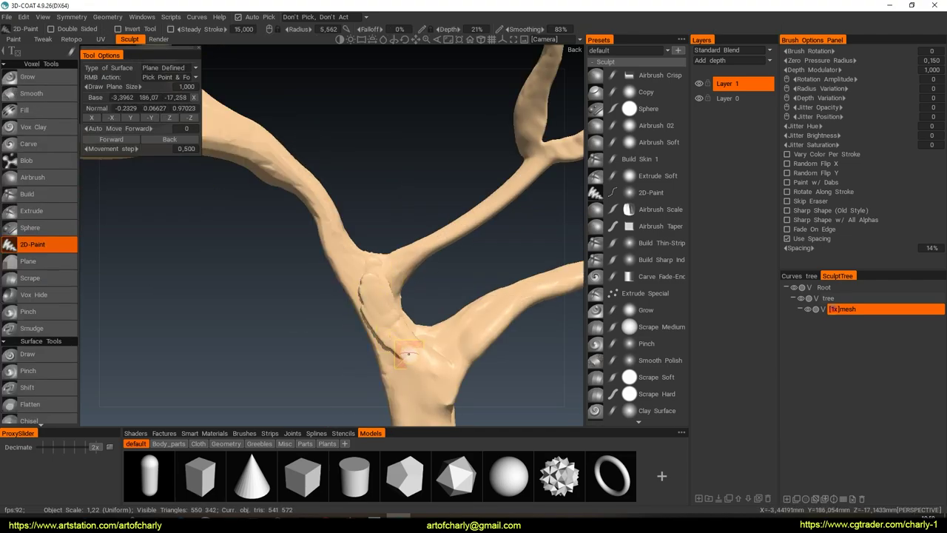
mouse_move(407, 354)
left_mouse_down("alt")
mouse_move(389, 309)
mouse_move(376, 311)
mouse_move(399, 359)
mouse_move(417, 292)
mouse_move(398, 287)
mouse_move(418, 279)
mouse_move(393, 338)
mouse_move(461, 317)
mouse_move(392, 320)
left_mouse_up("alt")
Resize the Sphere brush and stroke three raised ridges down the trunk
left_click(31, 227)
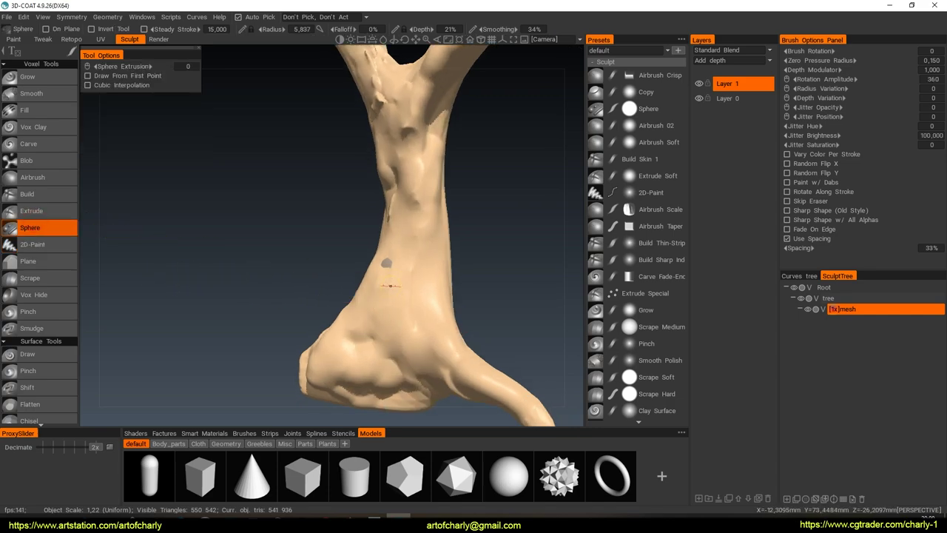
right_click(412, 280)
left_click_drag(423, 170, 414, 348)
left_click_drag(403, 288, 467, 350)
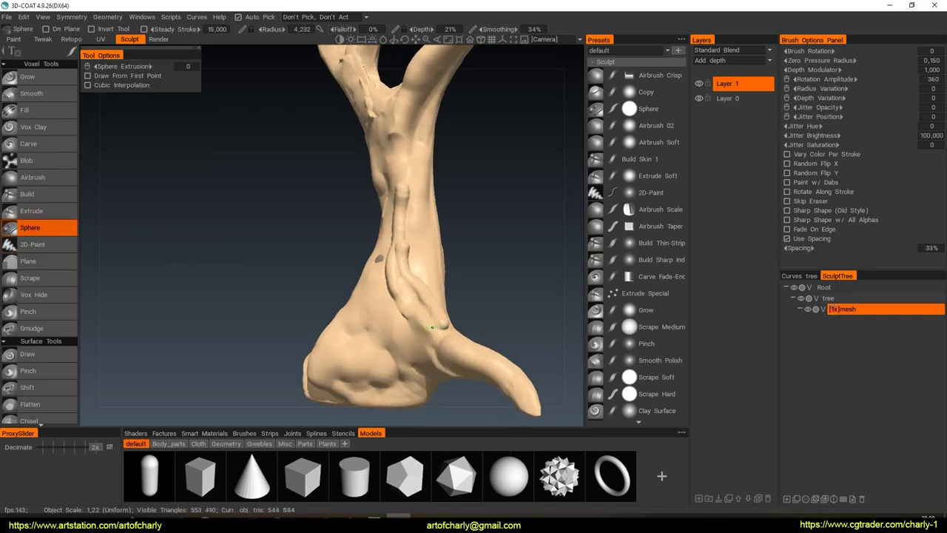
left_click_drag(414, 252, 420, 186)
mouse_move(451, 304)
left_mouse_down("alt")
mouse_move(406, 321)
mouse_move(437, 327)
mouse_move(400, 347)
left_mouse_up("alt")
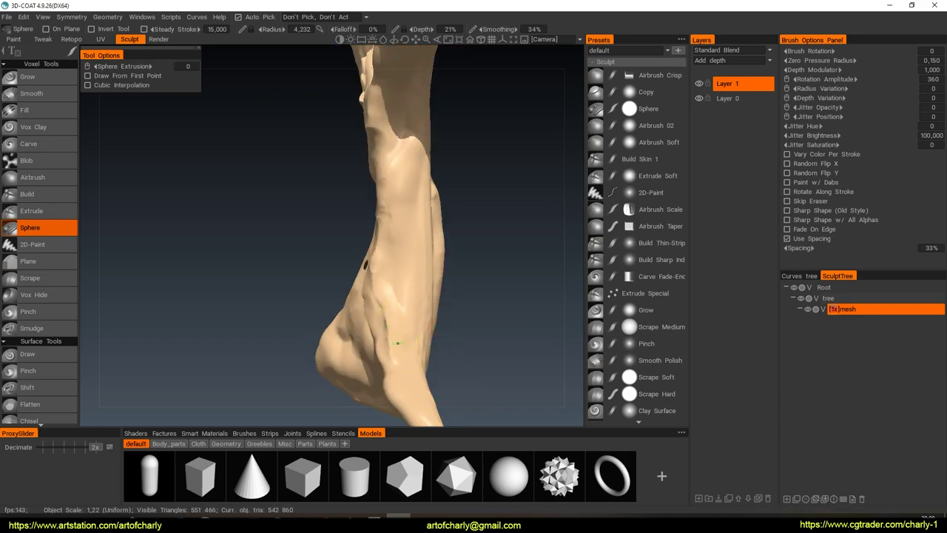
Build a raised tube along the branch into the trunk fork
scroll(460, 275, "down", 5)
scroll(433, 286, "down", 5)
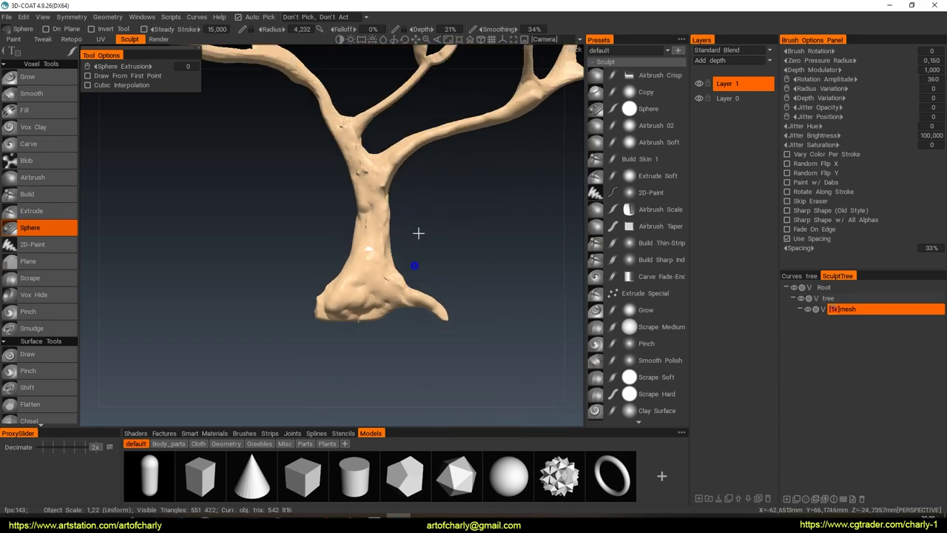
scroll(418, 278, "up", 2)
scroll(407, 244, "up", 2)
scroll(417, 313, "up", 3)
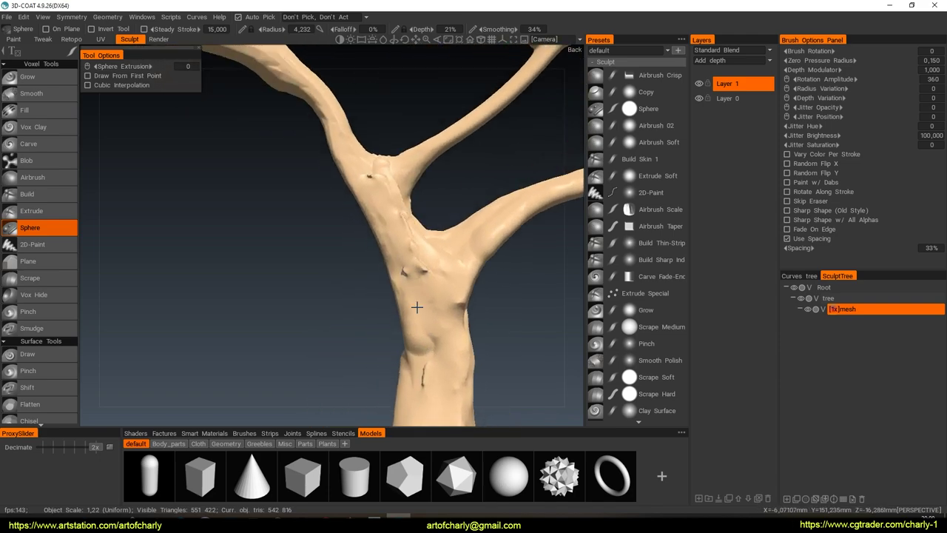
scroll(406, 318, "up", 2)
left_click_drag(406, 318, 386, 282, "alt")
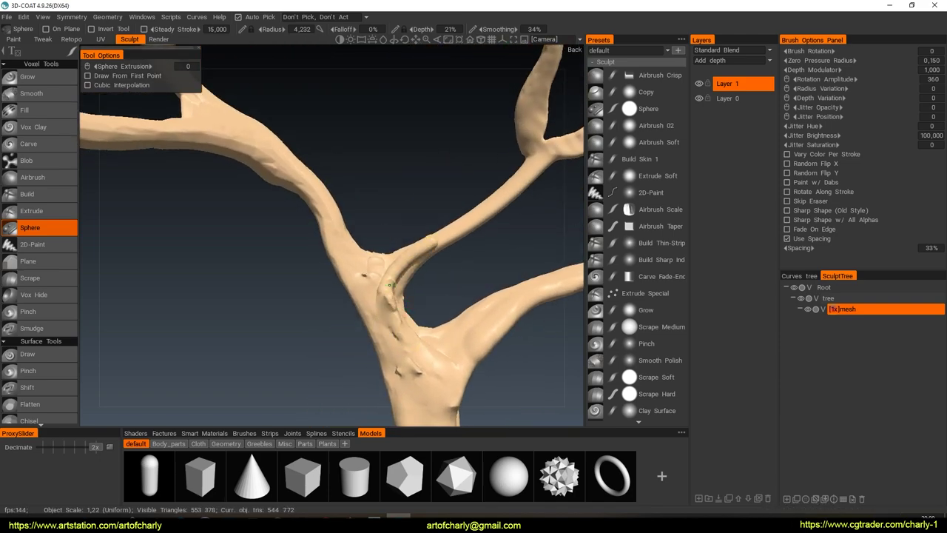
left_click_drag(427, 236, 454, 296, "alt")
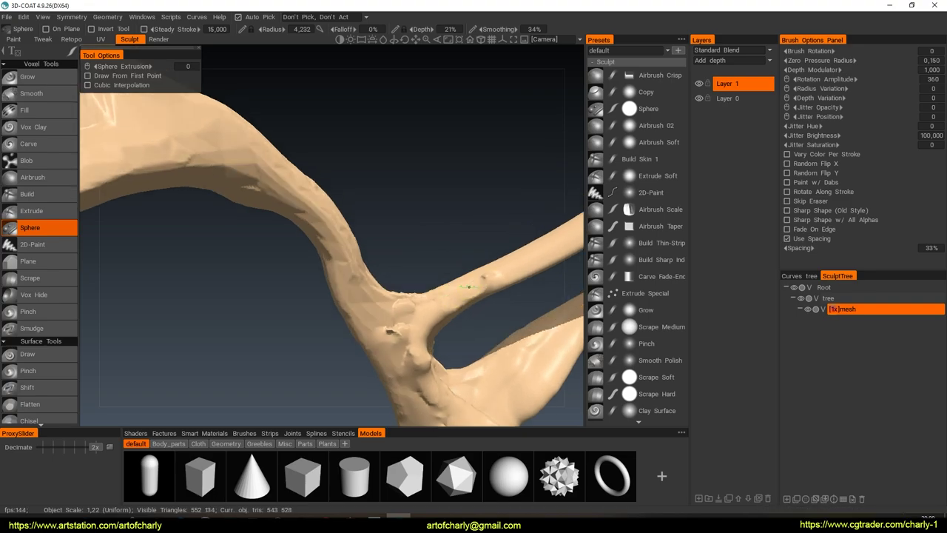
scroll(412, 318, "down", 3)
scroll(390, 274, "down", 1)
scroll(388, 303, "up", 4)
left_click_drag(381, 325, 395, 329)
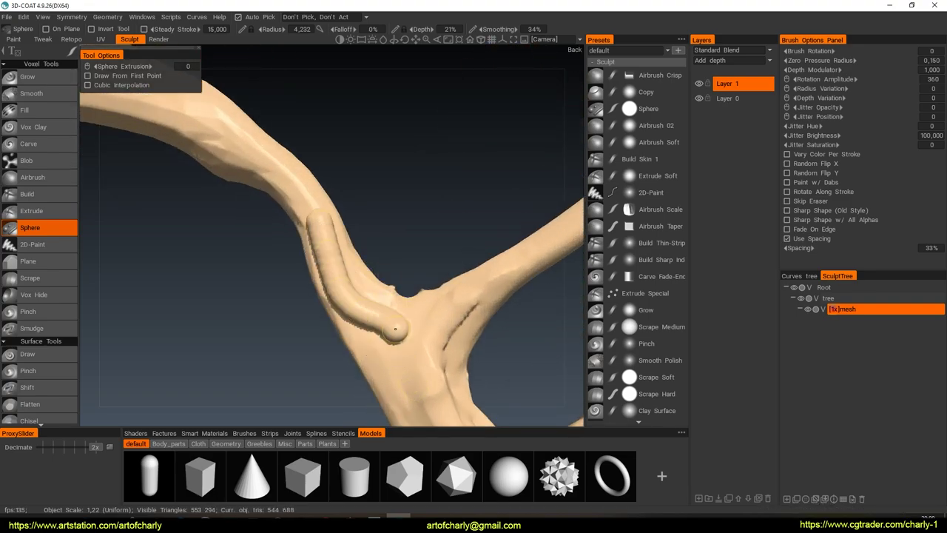
With Move, pull the middle fork branch longer and upward
scroll(376, 288, "down", 2)
scroll(365, 250, "down", 2)
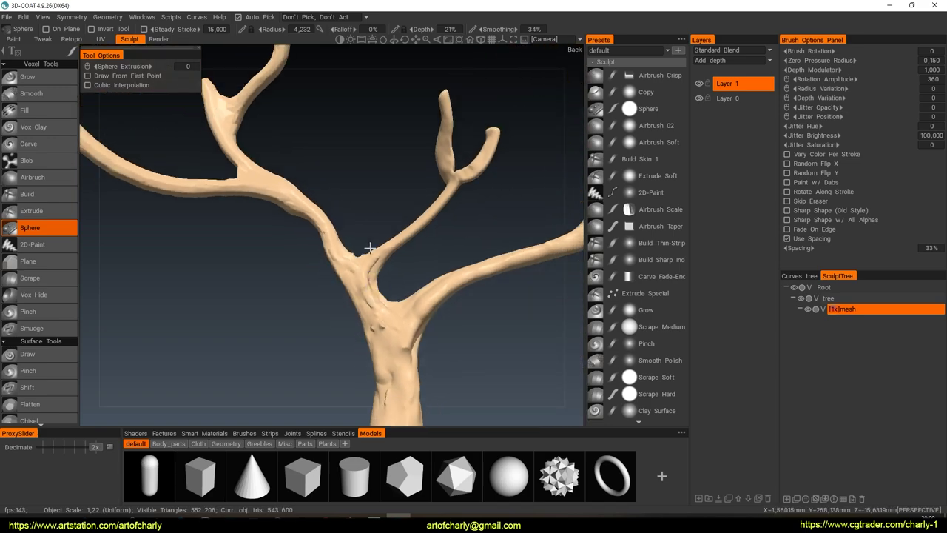
scroll(362, 254, "down", 2)
scroll(451, 271, "up", 1)
key("m")
scroll(344, 243, "up", 4)
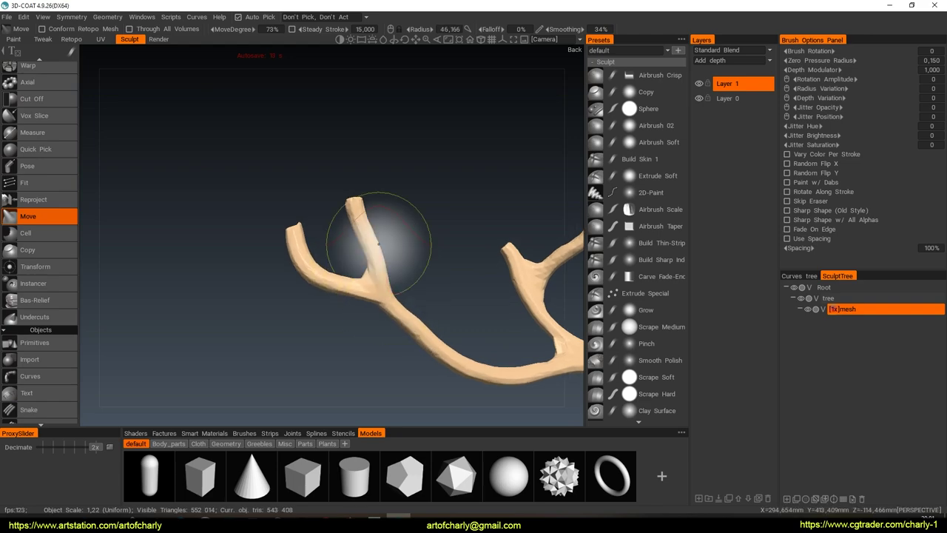
left_click_drag(363, 204, 329, 160)
scroll(385, 303, "down", 2)
scroll(370, 285, "down", 2)
scroll(384, 278, "down", 1)
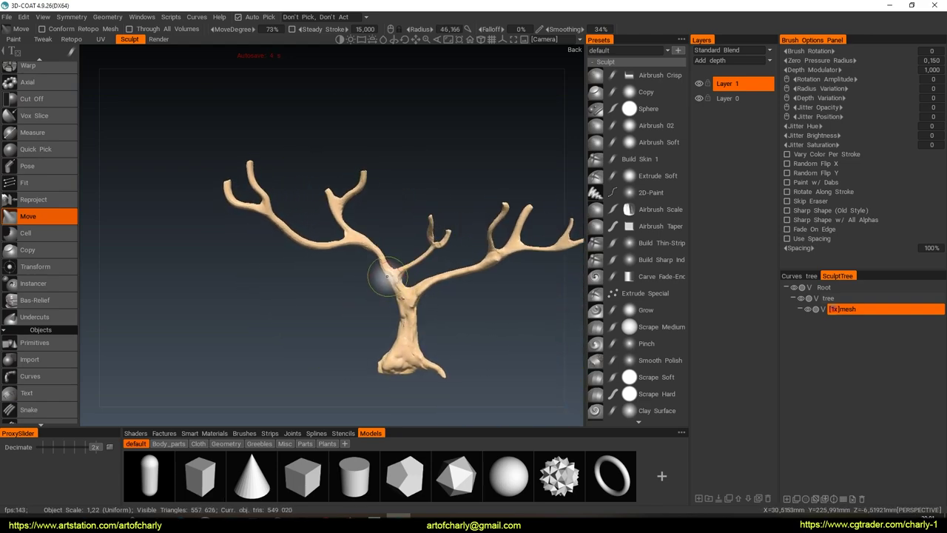
Pull the right fork branch up and to the right
scroll(392, 292, "up", 3)
scroll(396, 291, "up", 2)
scroll(394, 274, "up", 1)
scroll(407, 251, "down", 3)
left_click_drag(426, 228, 349, 256)
scroll(415, 240, "up", 3)
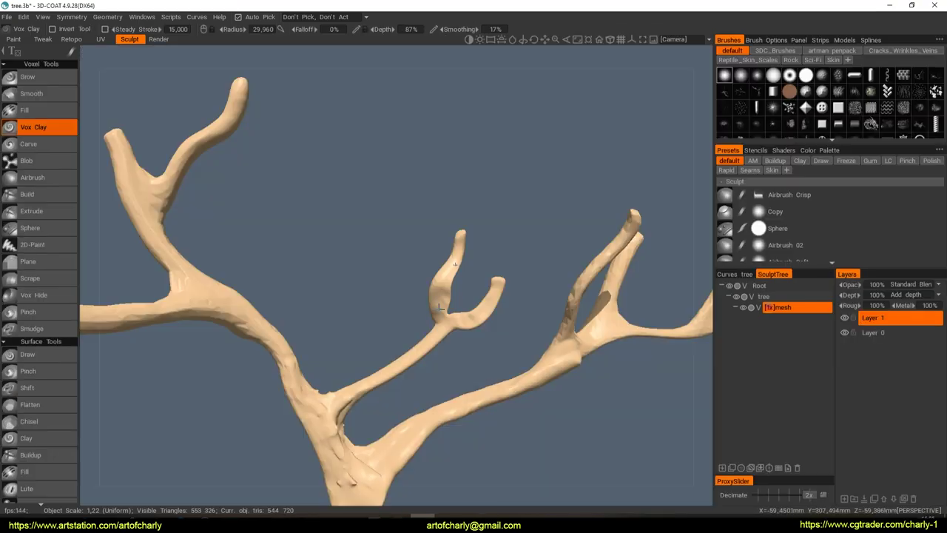
scroll(438, 303, "up", 3)
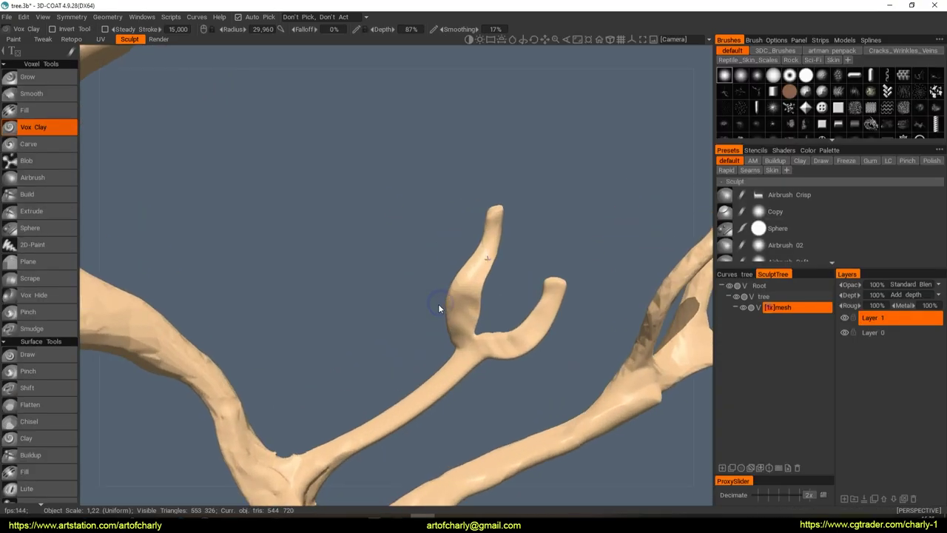
Slice the tip of the right-hand fork off flat with Cut Off
key("space")
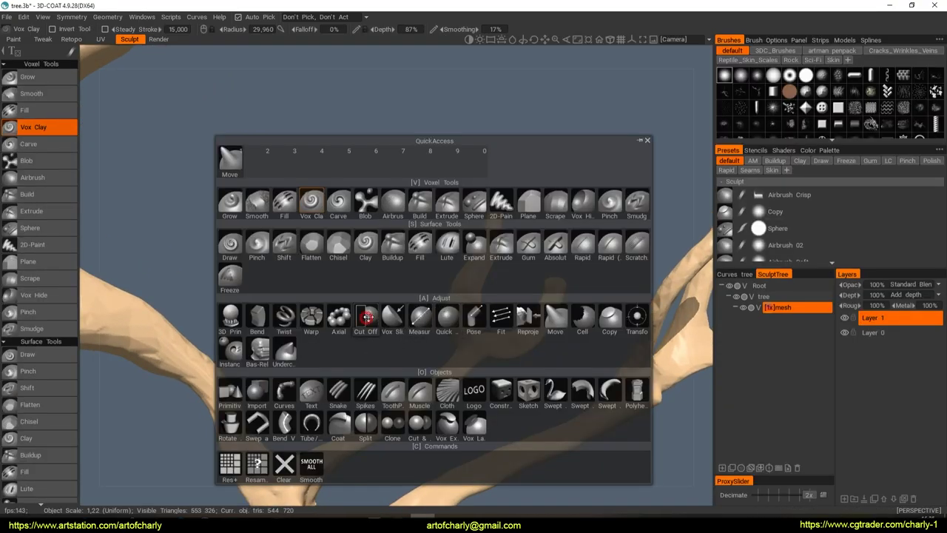
left_click(368, 316)
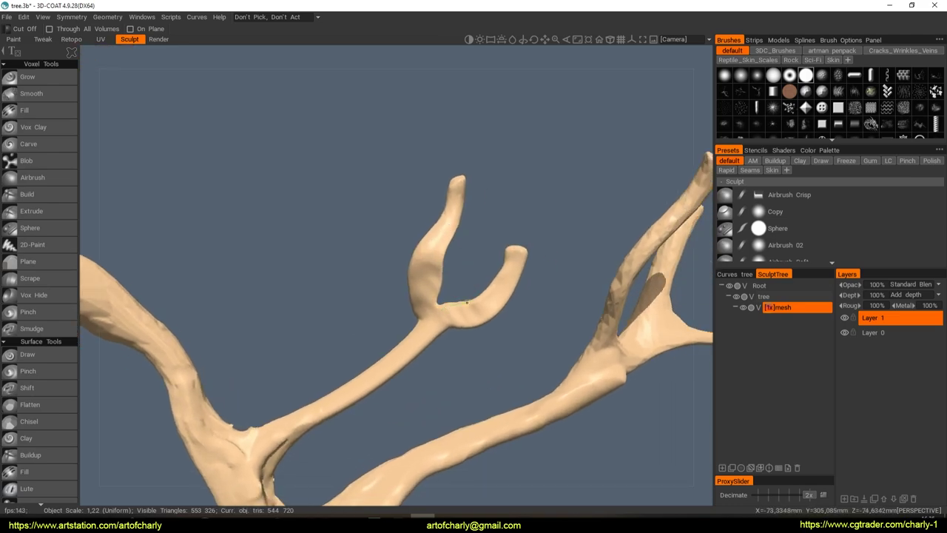
left_click_drag(462, 304, 523, 257)
scroll(473, 311, "down", 5)
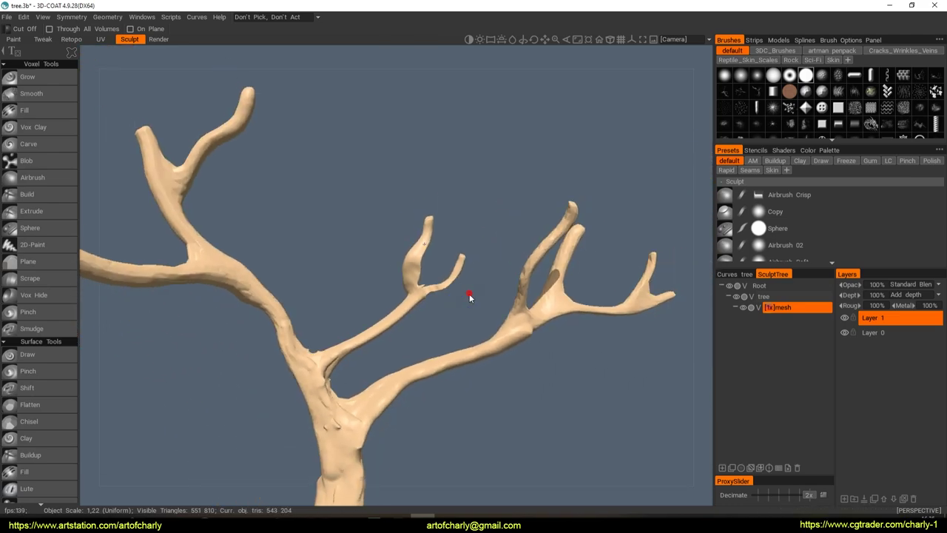
scroll(443, 296, "up", 3)
scroll(447, 299, "up", 2)
scroll(454, 298, "up", 2)
middle_click_drag(454, 298, 442, 325)
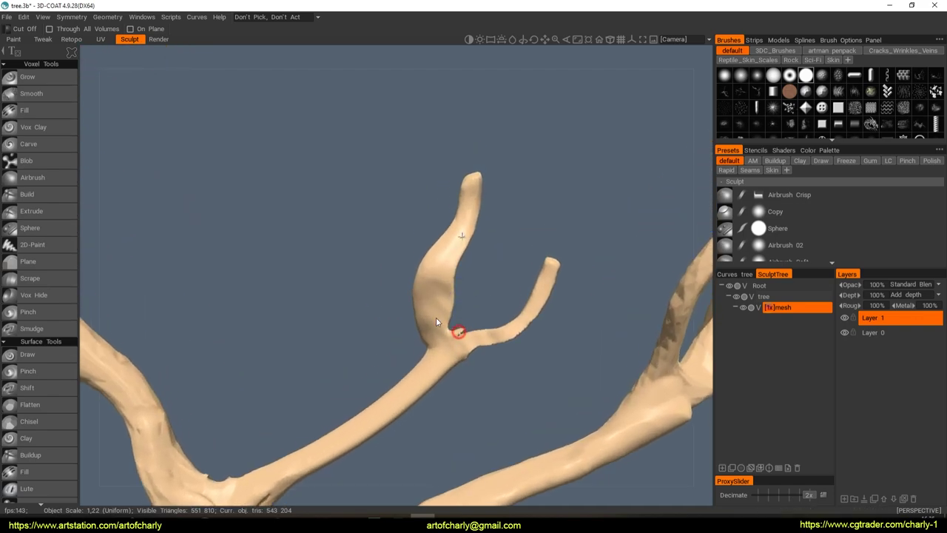
Return to Vox Clay, then Move, orbiting to a side view of the whole tree
key("c")
left_click_drag(395, 254, 500, 293)
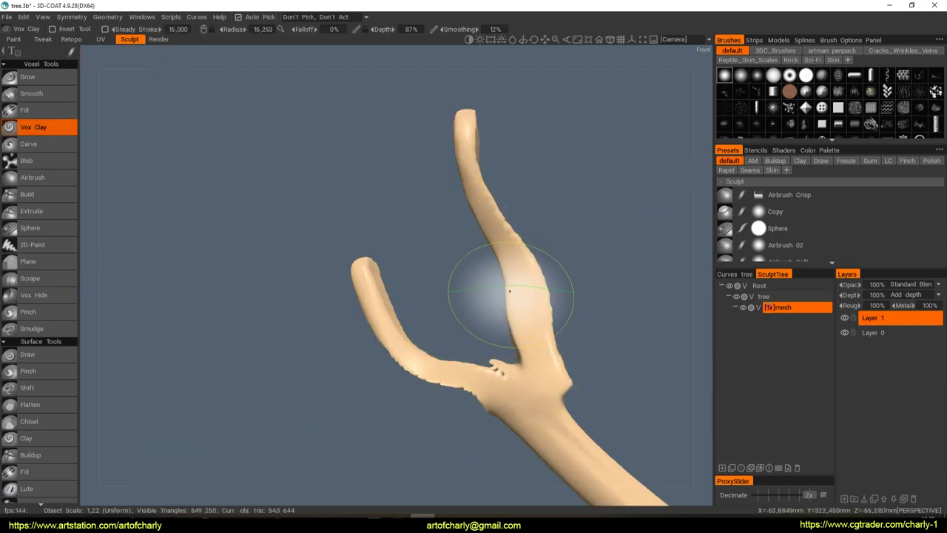
scroll(395, 348, "down", 5)
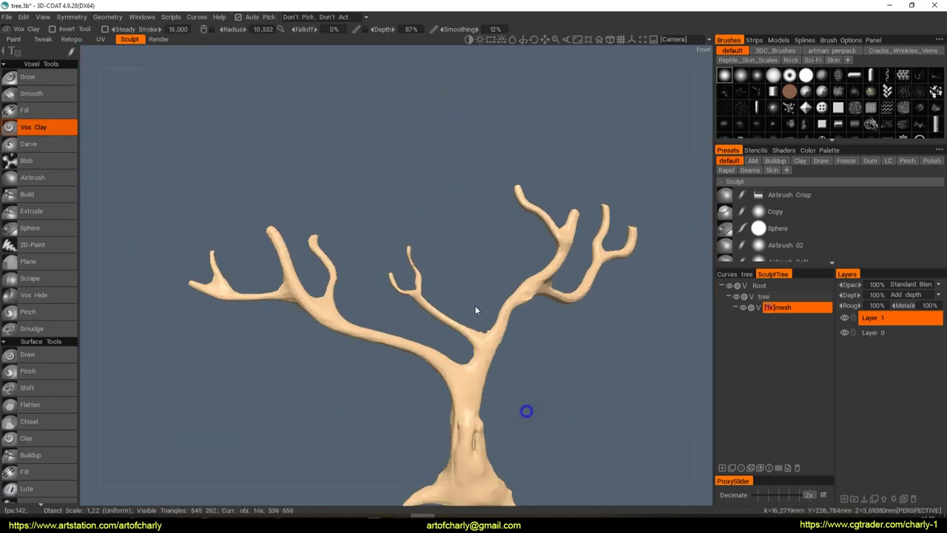
scroll(476, 310, "down", 2)
mouse_move(475, 310)
left_mouse_down()
mouse_move(394, 333)
mouse_move(432, 317)
left_mouse_up()
scroll(433, 320, "up", 2)
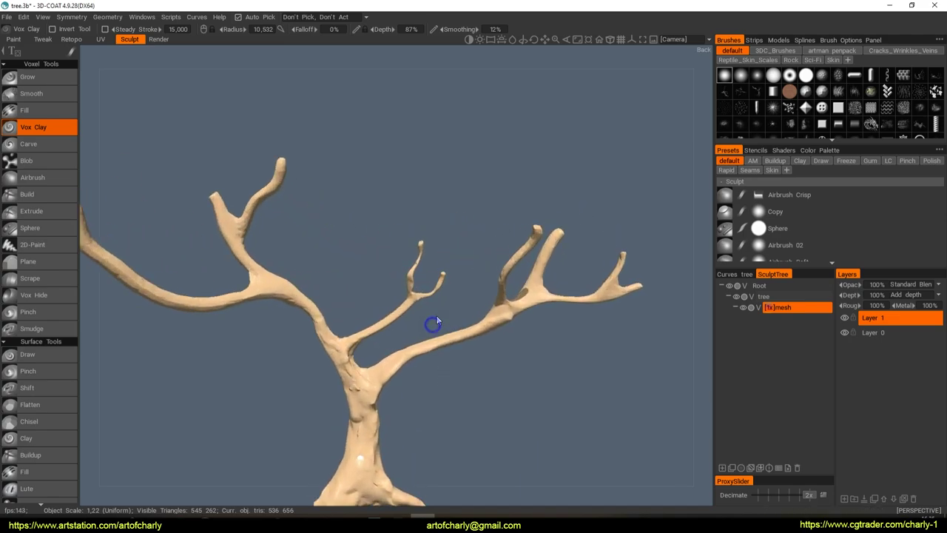
scroll(436, 315, "up", 3)
scroll(439, 319, "up", 3)
key("m")
scroll(471, 323, "down", 5)
mouse_move(471, 323)
left_mouse_down()
mouse_move(484, 311)
mouse_move(455, 289)
mouse_move(496, 306)
mouse_move(422, 336)
left_mouse_up()
Sculpt raised ridges into the trunk at the fork
right_click_drag(416, 351, 417, 349)
mouse_move(417, 349)
left_mouse_down()
mouse_move(515, 347)
mouse_move(461, 355)
left_mouse_up()
right_click_drag(461, 356, 415, 376)
mouse_move(447, 354)
left_mouse_down()
mouse_move(433, 348)
mouse_move(523, 317)
mouse_move(485, 303)
mouse_move(470, 318)
left_mouse_up()
right_click_drag(470, 318, 470, 345)
mouse_move(471, 341)
left_mouse_down()
mouse_move(459, 346)
mouse_move(457, 326)
left_mouse_up()
right_click_drag(457, 325, 454, 323)
mouse_move(454, 322)
left_mouse_down()
mouse_move(479, 367)
mouse_move(467, 307)
mouse_move(452, 395)
mouse_move(466, 304)
mouse_move(525, 290)
left_mouse_up()
mouse_move(525, 290)
right_mouse_down()
mouse_move(491, 316)
mouse_move(465, 370)
mouse_move(412, 275)
right_mouse_up()
mouse_move(412, 275)
left_mouse_down()
mouse_move(501, 301)
mouse_move(448, 319)
mouse_move(583, 332)
mouse_move(527, 343)
mouse_move(519, 315)
left_mouse_up()
mouse_move(518, 315)
right_mouse_down()
mouse_move(512, 360)
mouse_move(510, 332)
mouse_move(511, 343)
right_mouse_up()
left_click_drag(381, 311, 395, 327)
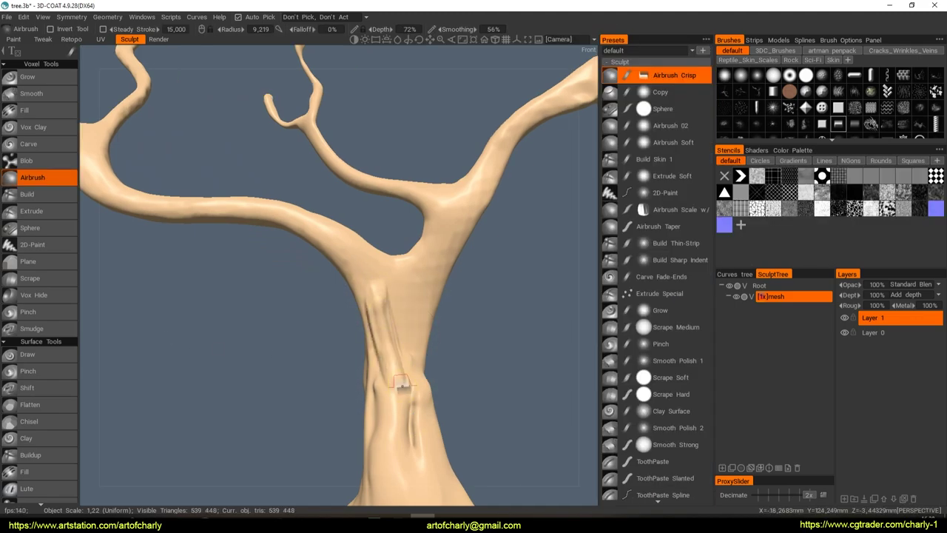
left_click_drag(373, 289, 416, 336)
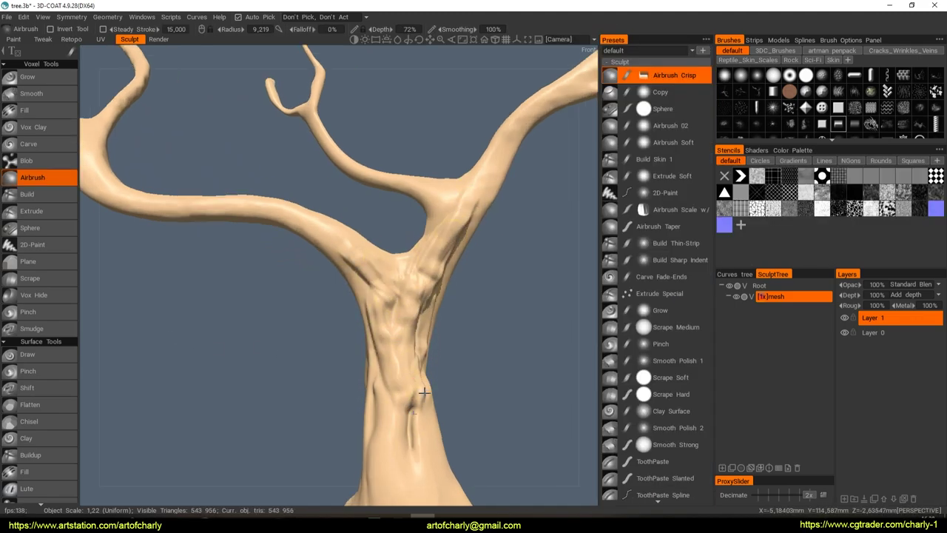
Add sculpted detail to the trunk where the base spreads left
middle_click_drag(424, 393, 427, 311)
left_click_drag(422, 343, 460, 332)
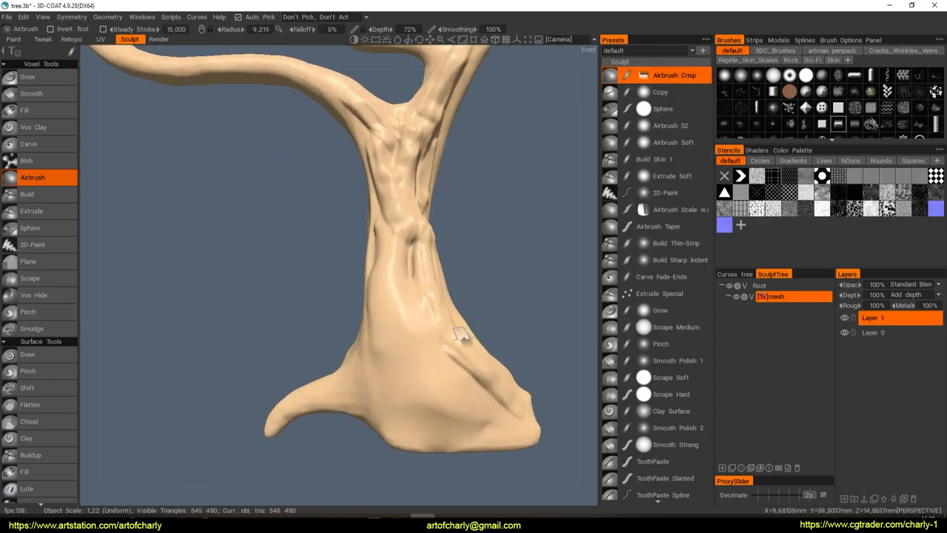
left_click_drag(508, 409, 483, 420)
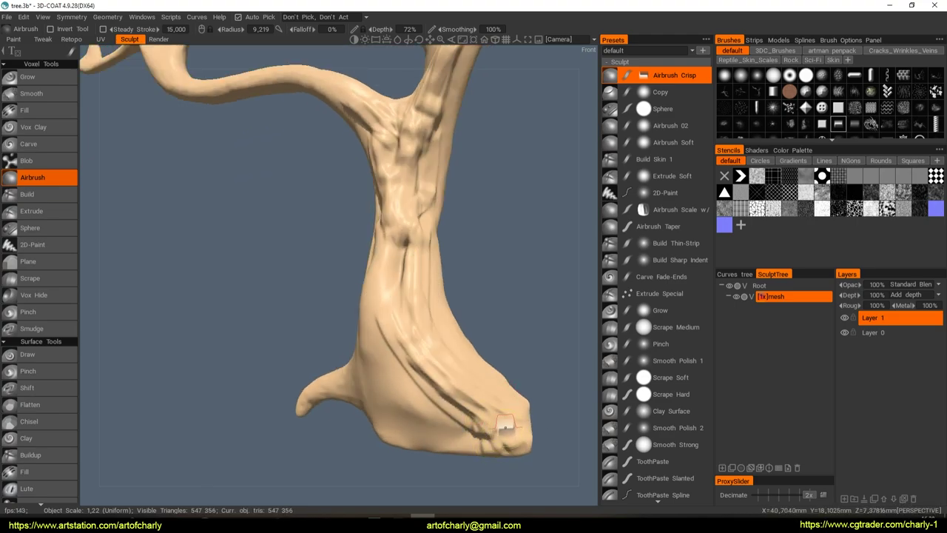
middle_click_drag(489, 392, 428, 313)
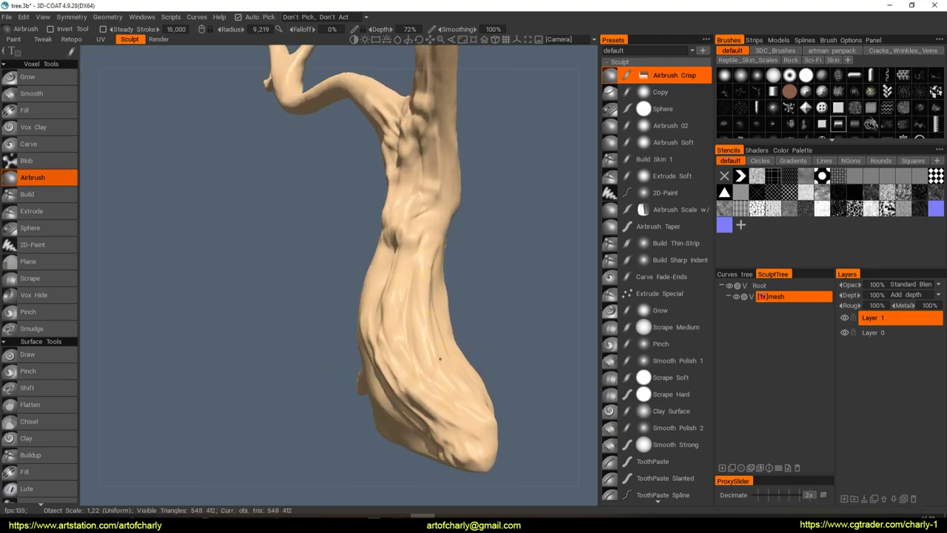
mouse_move(460, 330)
middle_mouse_down()
mouse_move(476, 321)
mouse_move(449, 332)
mouse_move(404, 322)
mouse_move(399, 296)
middle_mouse_up()
left_click_drag(400, 259, 390, 359)
middle_click_drag(391, 360, 370, 311)
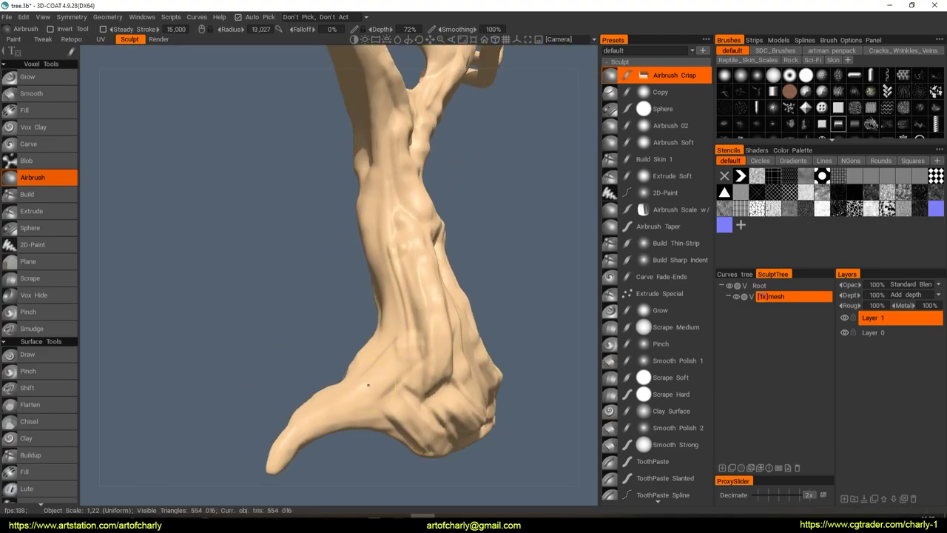
Smooth the trunk surface near the base with Vox Clay
left_click(60, 132)
middle_click_drag(434, 358, 393, 361)
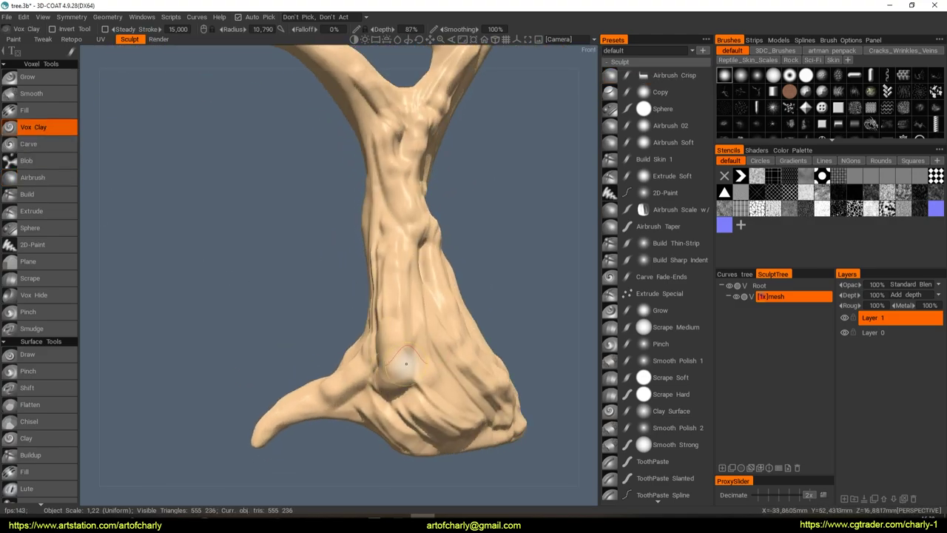
left_click_drag(405, 363, 439, 393, "shift")
key("alt+shift")
mouse_move(416, 382)
middle_mouse_down()
mouse_move(382, 380)
mouse_move(400, 391)
middle_mouse_up()
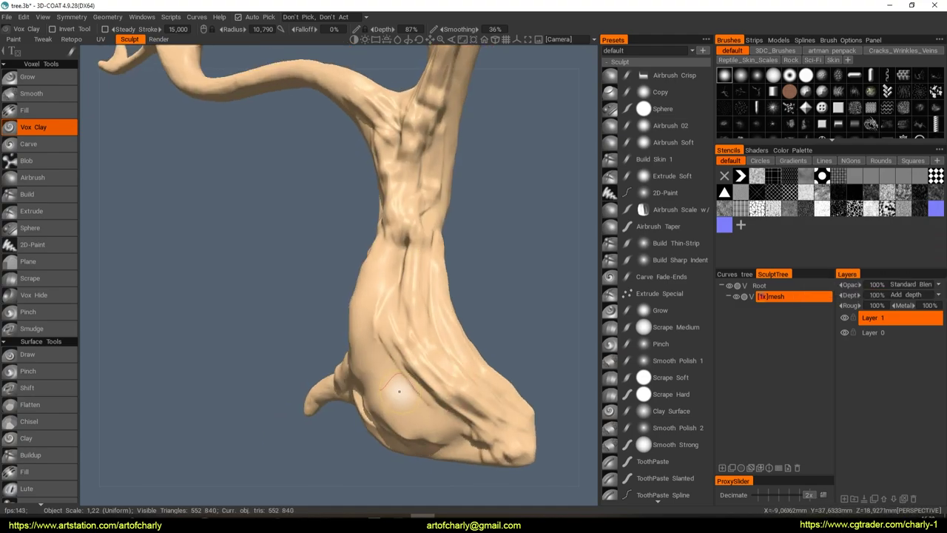
key("alt+shift")
Sculpt wrinkles onto the upper branch at the fork with a sharp-edged brush
middle_click_drag(417, 340, 416, 342)
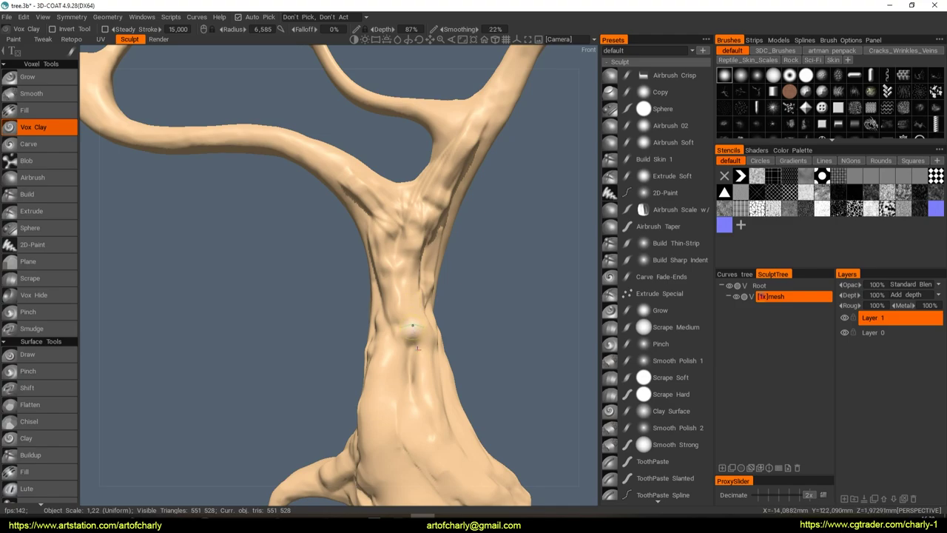
middle_click_drag(412, 263, 412, 386)
mouse_move(433, 302)
middle_mouse_down()
mouse_move(437, 263)
mouse_move(427, 267)
mouse_move(429, 314)
mouse_move(449, 342)
mouse_move(431, 344)
middle_mouse_up()
scroll(442, 361, "down", 5)
scroll(449, 342, "up", 3)
scroll(417, 344, "up", 3)
middle_click_drag(458, 409, 451, 392)
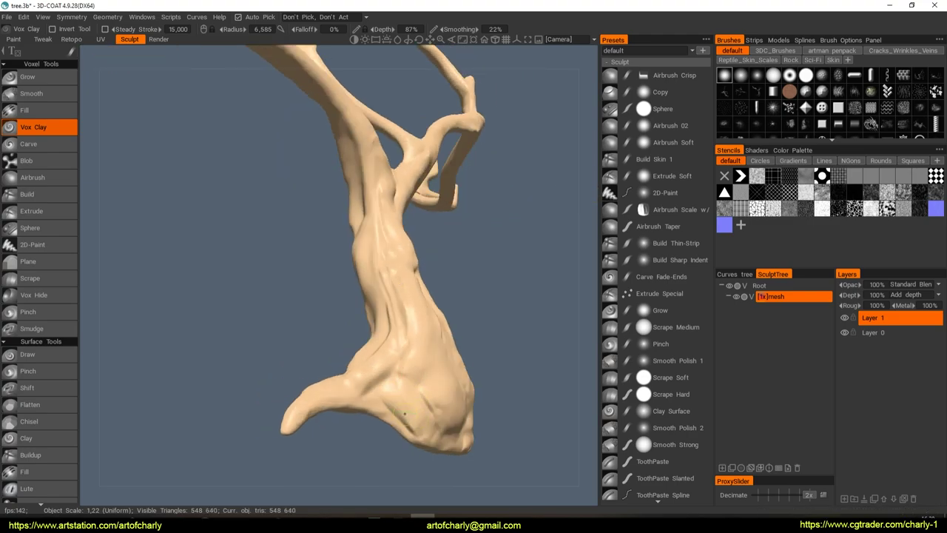
mouse_move(405, 413)
middle_mouse_down()
mouse_move(402, 372)
mouse_move(418, 378)
mouse_move(340, 282)
middle_mouse_up()
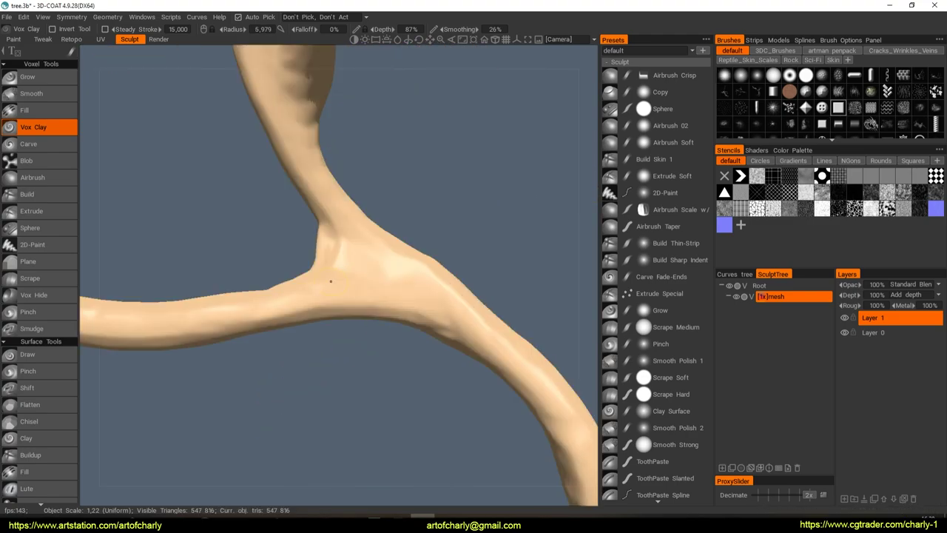
left_click(675, 76)
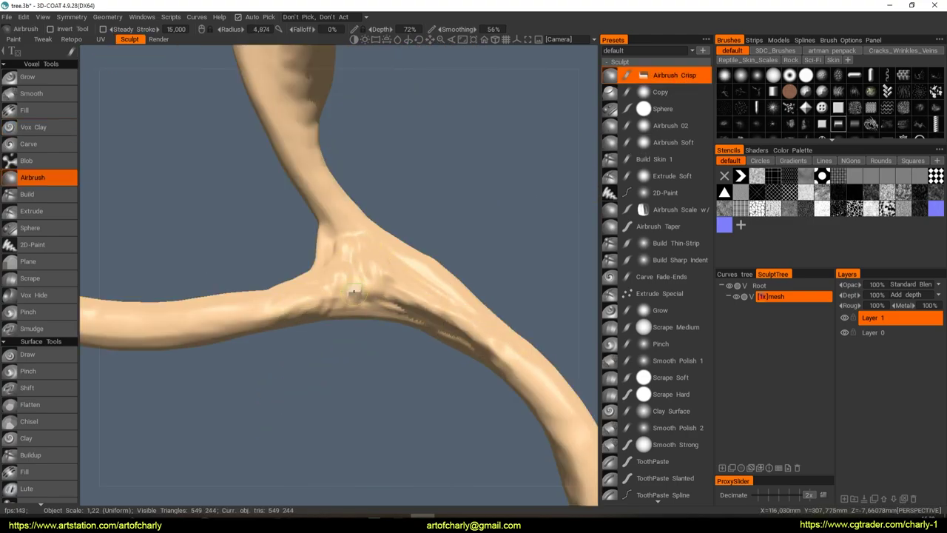
mouse_move(300, 312)
middle_mouse_down()
mouse_move(180, 345)
mouse_move(344, 323)
mouse_move(326, 310)
mouse_move(358, 357)
middle_mouse_up()
left_click_drag(359, 357, 348, 193)
Return to Vox Clay and zoom out to view the whole tree
left_click(33, 127)
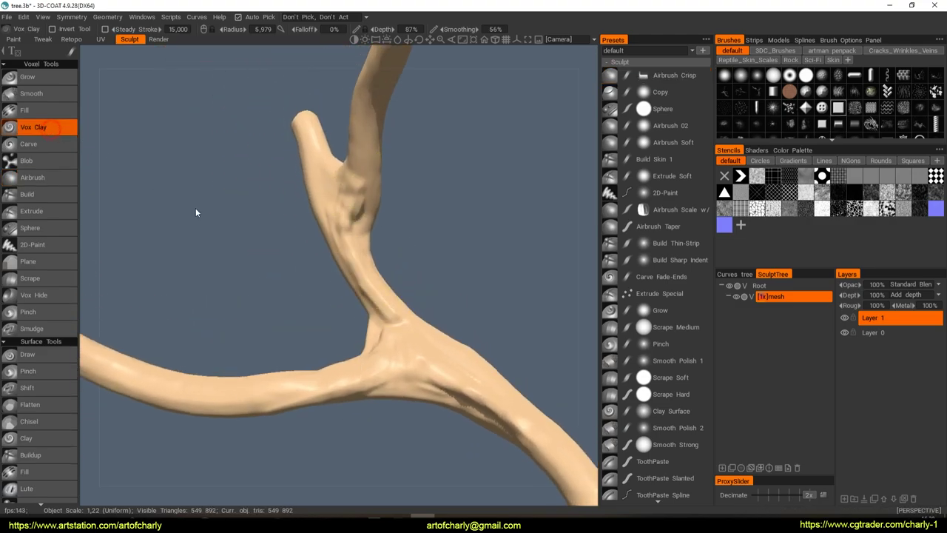
middle_click_drag(405, 323, 359, 281)
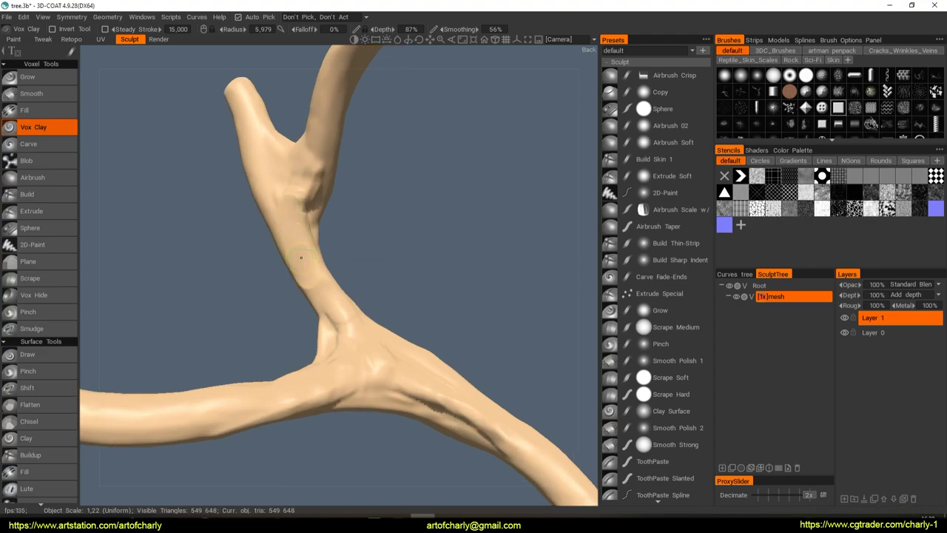
middle_click_drag(385, 333, 417, 361)
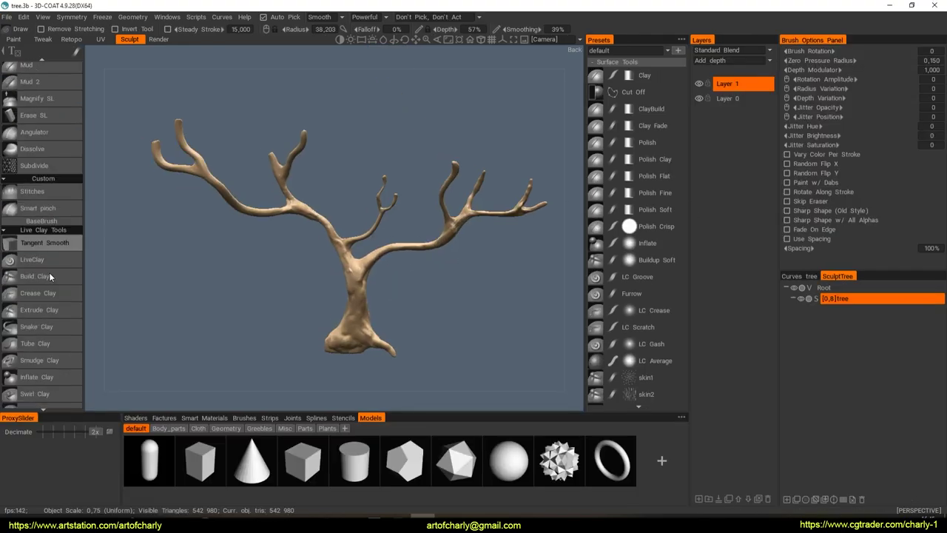
scroll(42, 244, "down", 10)
left_click(35, 224)
Start a Cylinder primitive and edit its profile curve into a flared disc shape
left_click(159, 45)
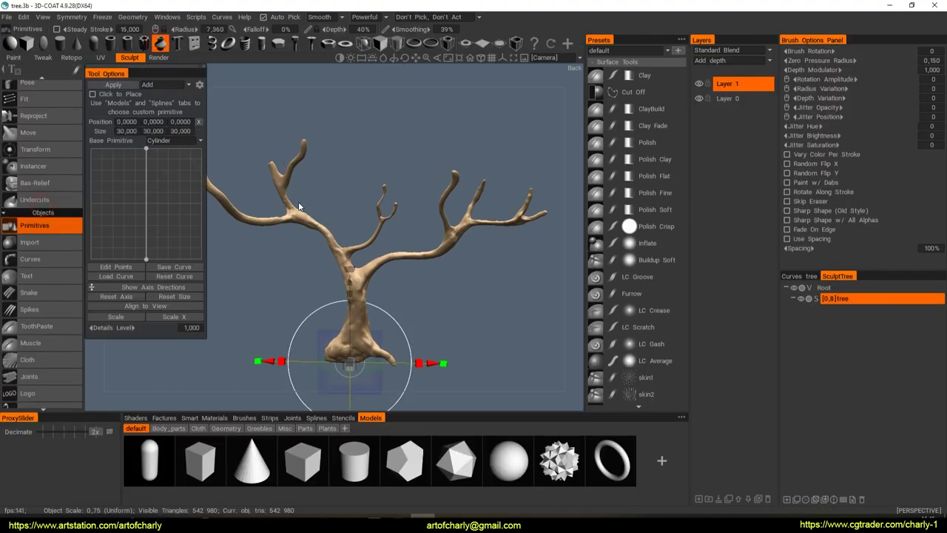
left_click_drag(417, 360, 443, 345)
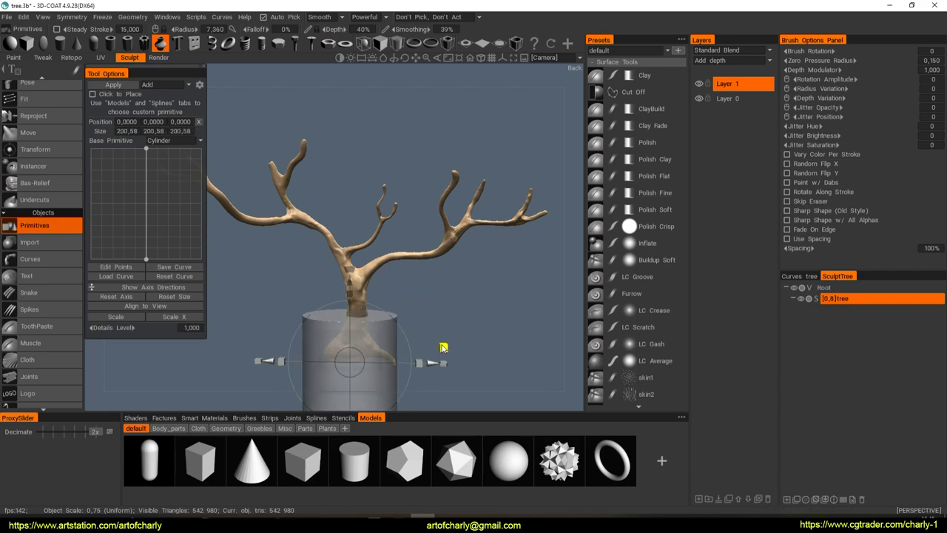
middle_click_drag(444, 345, 452, 273)
mouse_move(150, 208)
left_mouse_down()
mouse_move(178, 182)
mouse_move(174, 203)
mouse_move(148, 184)
mouse_move(195, 176)
left_mouse_up()
left_click(167, 162)
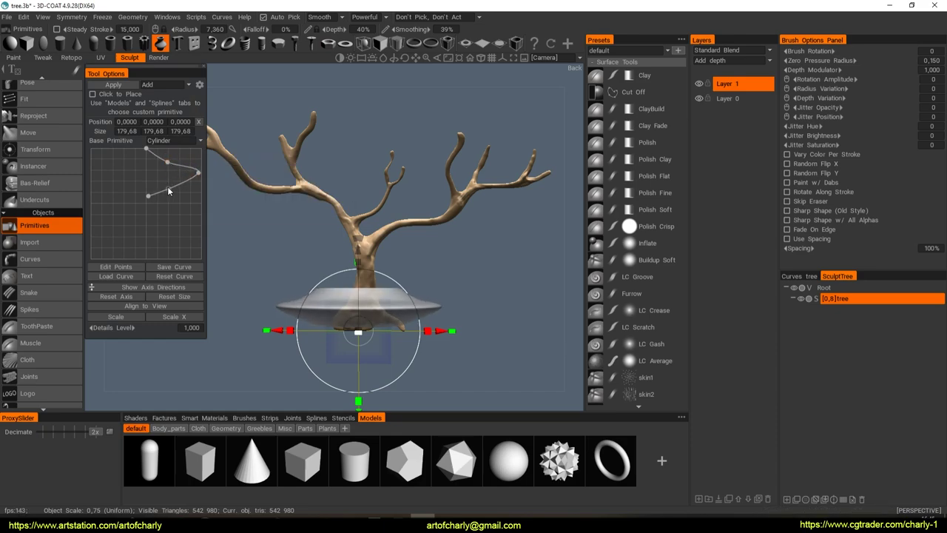
left_click(182, 194)
left_click(171, 163)
left_click(165, 192)
left_click(171, 196)
Apply the disc into a new separate volume instead of merging it into the tree
key("Return")
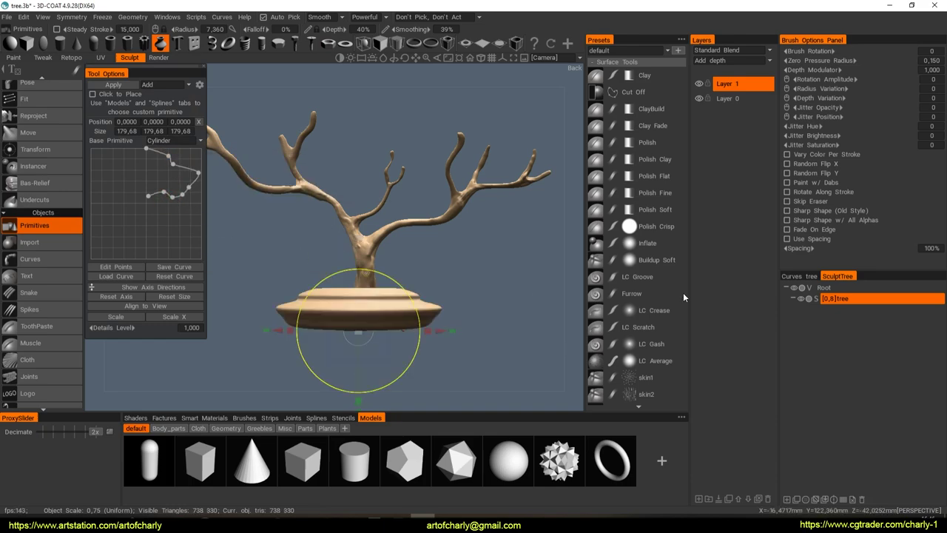
key("ctrl+z")
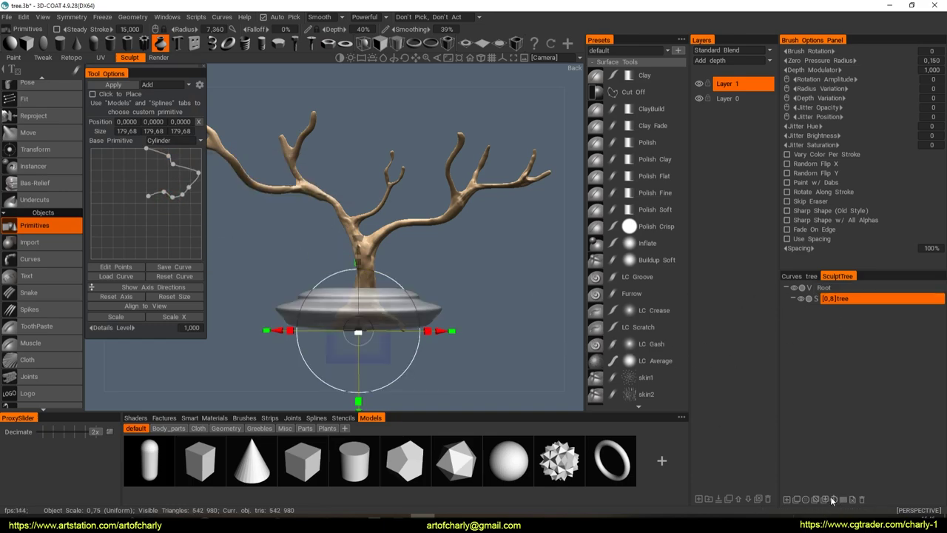
left_click(787, 499)
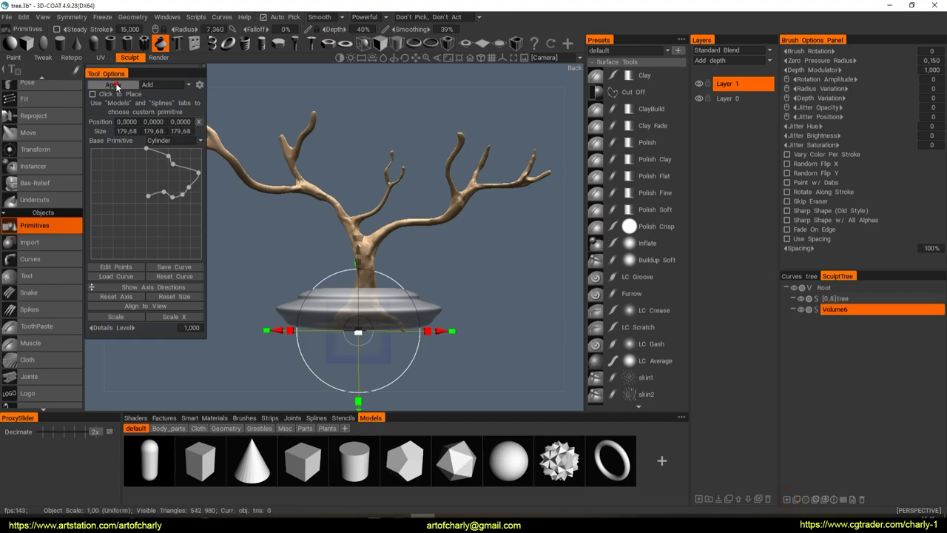
key("Return")
Move the disc up above the tree's left branches and stretch it wider along X
left_click(35, 149)
mouse_move(370, 222)
left_mouse_down()
mouse_move(438, 159)
mouse_move(380, 162)
mouse_move(365, 139)
mouse_move(239, 454)
left_mouse_up()
left_click_drag(323, 175, 323, 100)
mouse_move(399, 198)
left_mouse_down()
mouse_move(429, 191)
mouse_move(450, 154)
mouse_move(429, 261)
mouse_move(512, 166)
mouse_move(490, 190)
mouse_move(446, 161)
mouse_move(480, 165)
mouse_move(432, 130)
mouse_move(429, 177)
left_mouse_up()
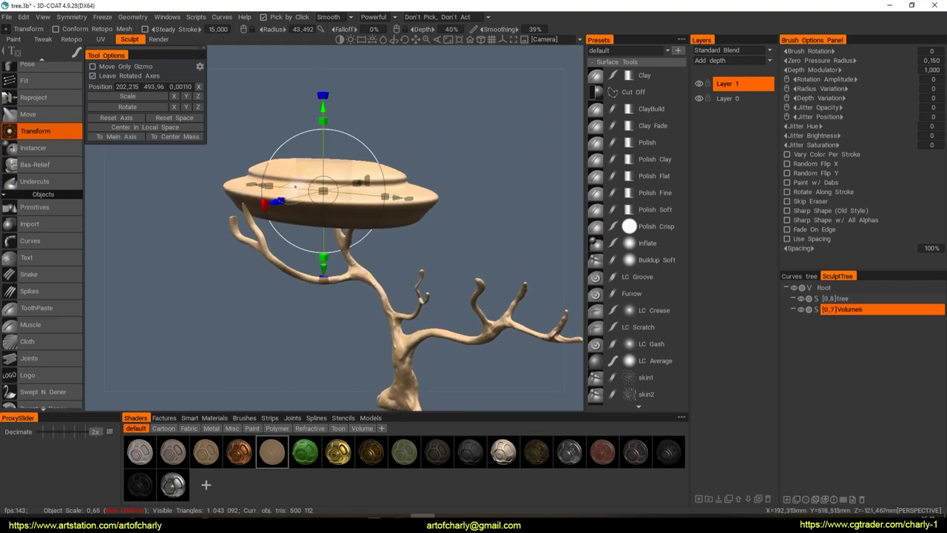
left_click(222, 17)
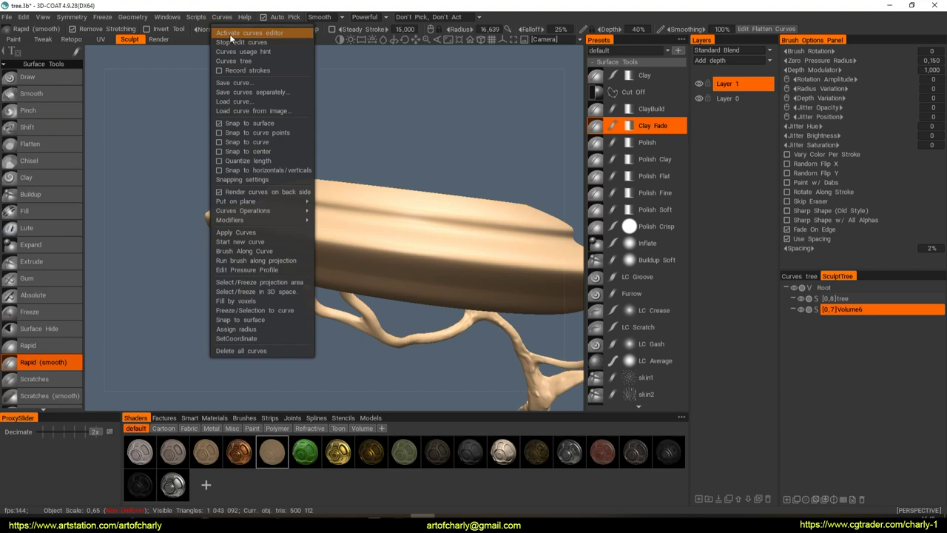
Draw a curve on the disc's rim and apply it with Airbrush as a groove
left_click(230, 34)
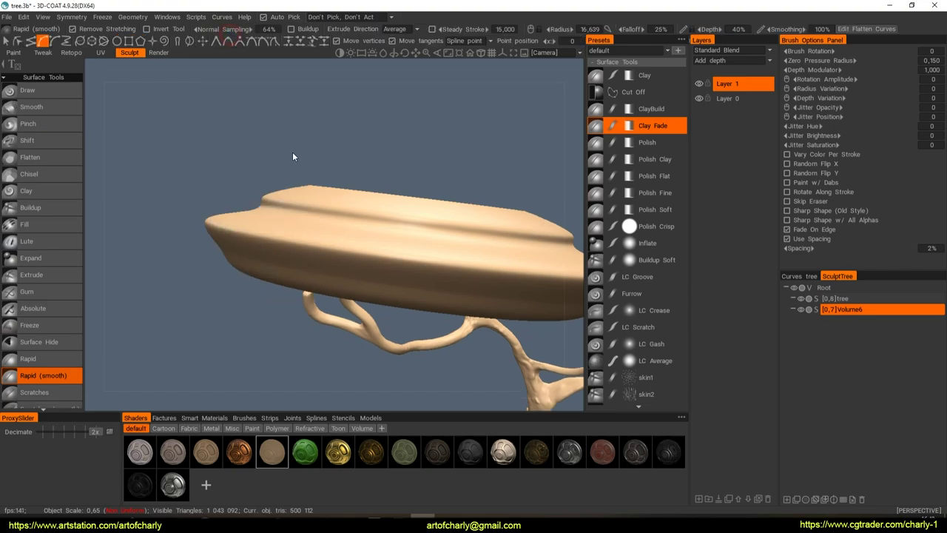
left_click_drag(293, 220, 268, 287)
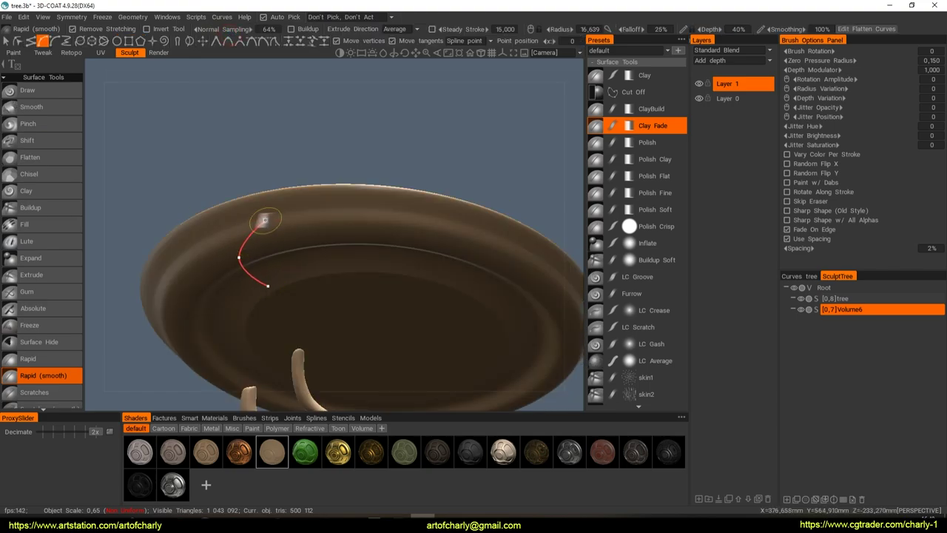
mouse_move(269, 219)
middle_mouse_down()
mouse_move(281, 302)
mouse_move(294, 194)
mouse_move(333, 200)
mouse_move(337, 223)
middle_mouse_up()
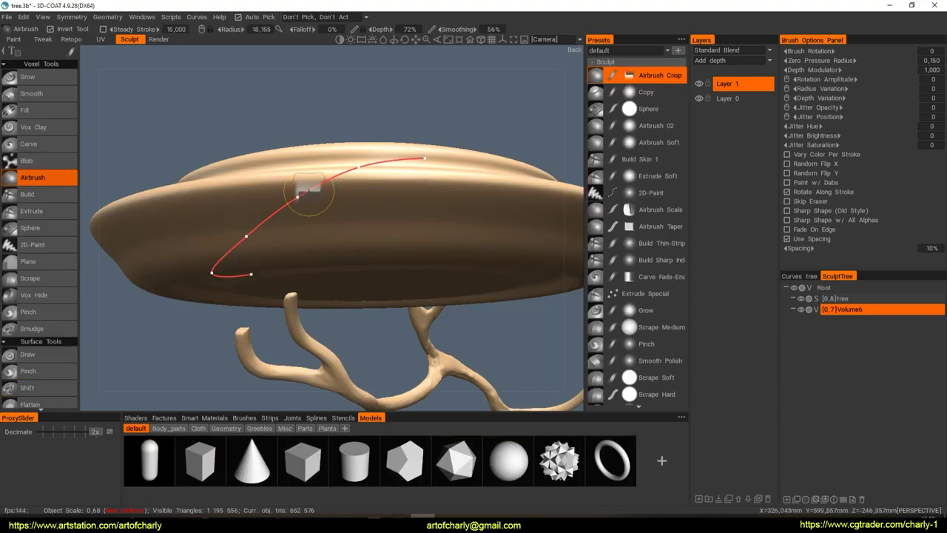
right_click(311, 189)
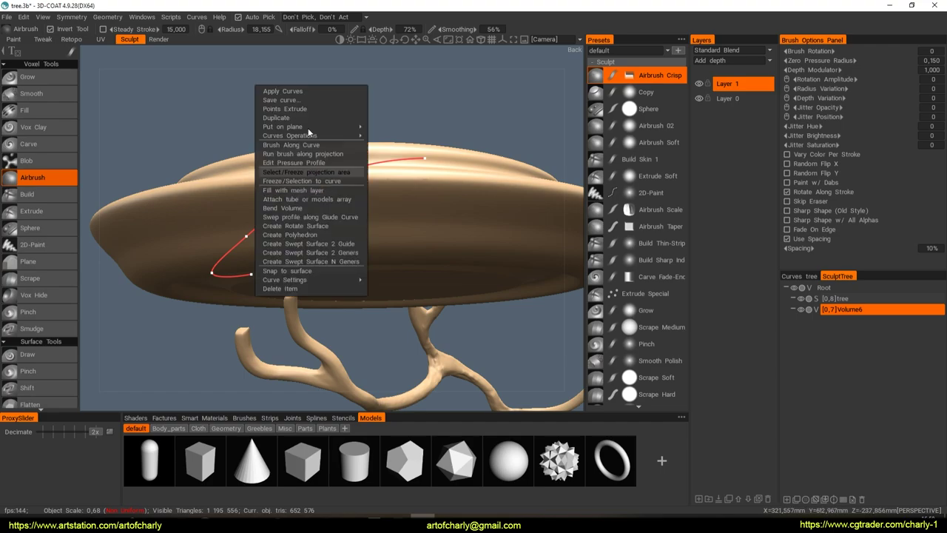
left_click(291, 93)
left_click(330, 268)
mouse_move(329, 270)
middle_mouse_down()
mouse_move(275, 255)
mouse_move(287, 256)
middle_mouse_up()
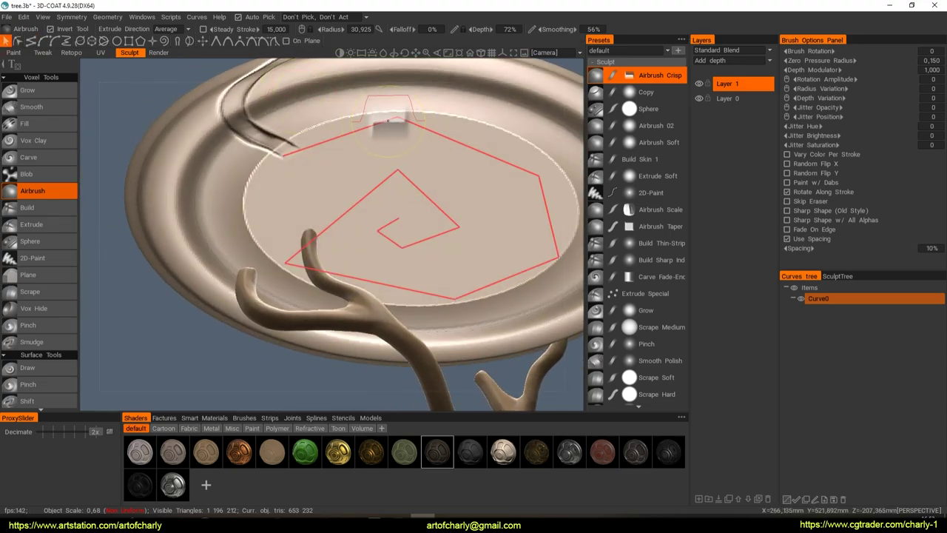
Draw a spiral curve across the disc top and round its corners with Move tangents
left_click(17, 40)
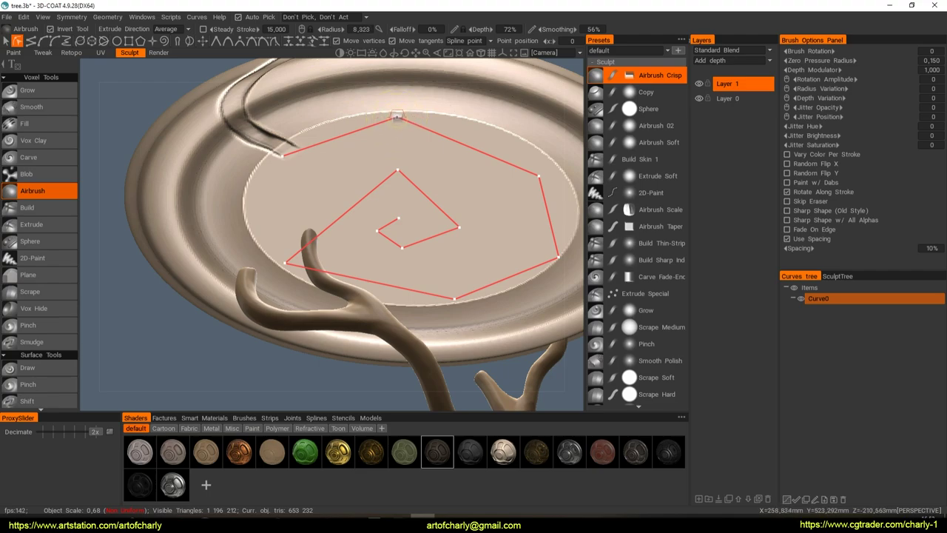
mouse_move(451, 161)
middle_mouse_down()
mouse_move(309, 101)
mouse_move(363, 151)
middle_mouse_up()
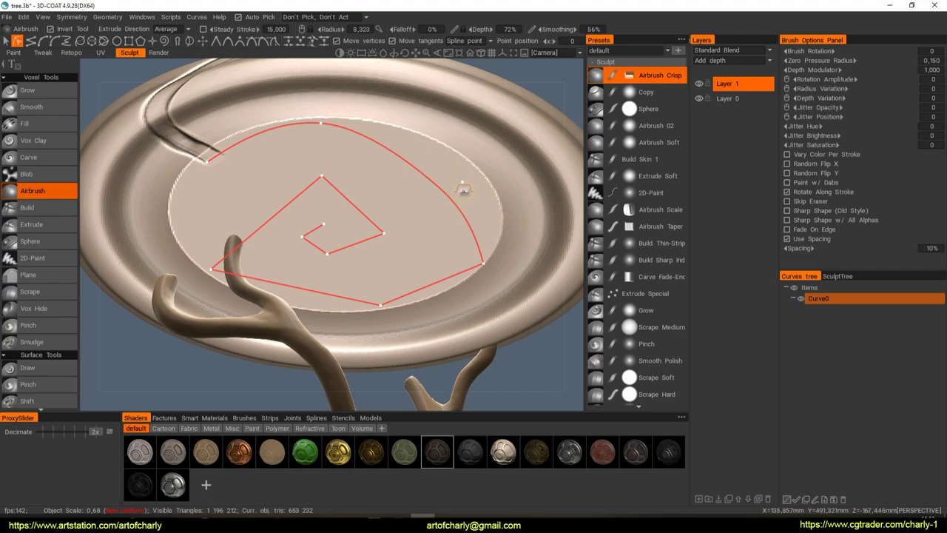
middle_click_drag(460, 182, 447, 245)
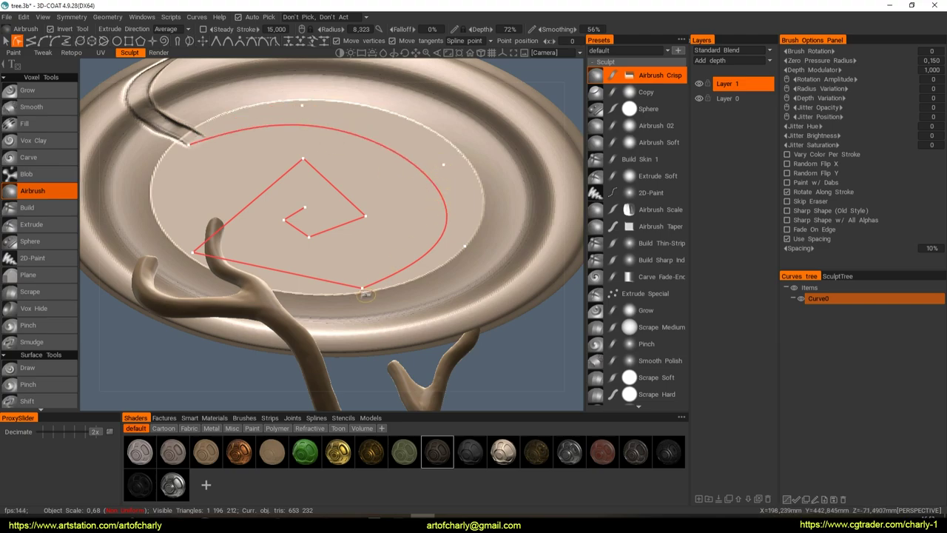
middle_click_drag(360, 282, 254, 233)
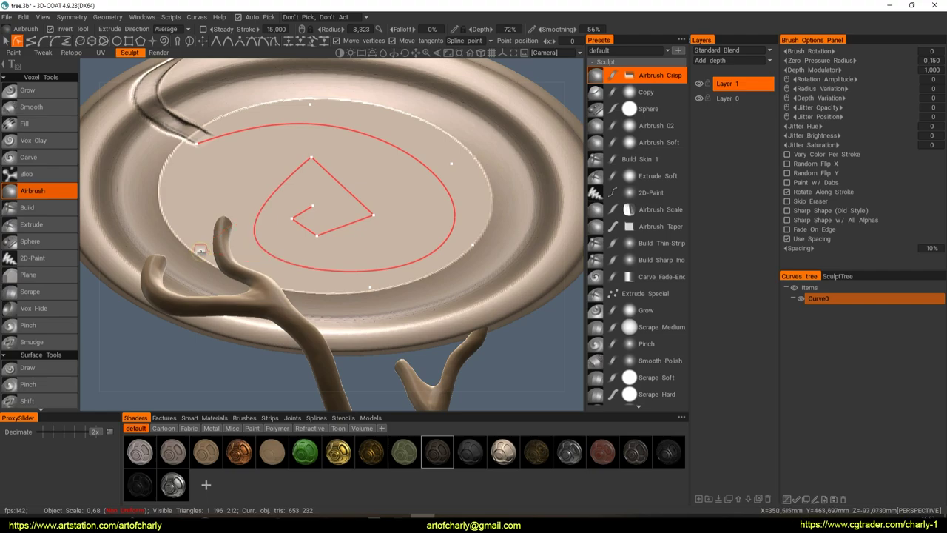
middle_click_drag(323, 169, 196, 248)
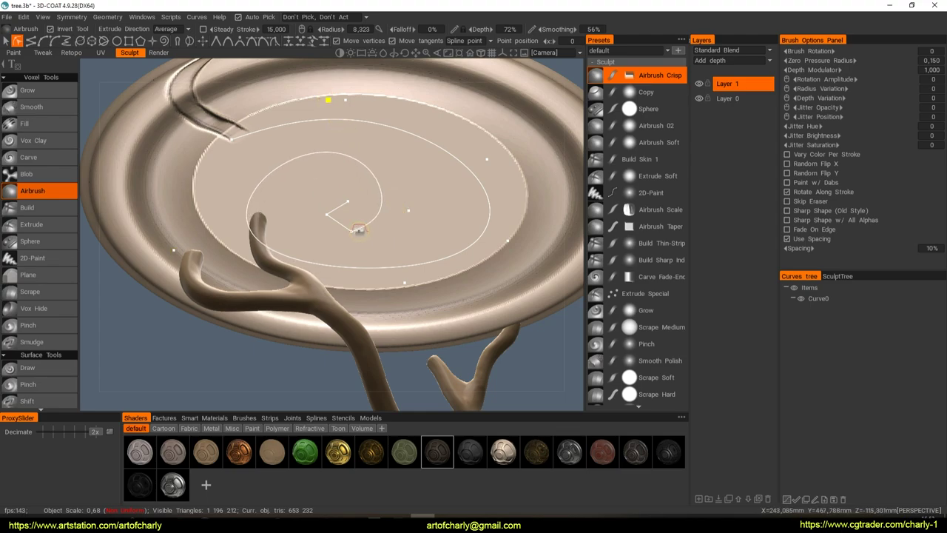
middle_click_drag(352, 230, 335, 217)
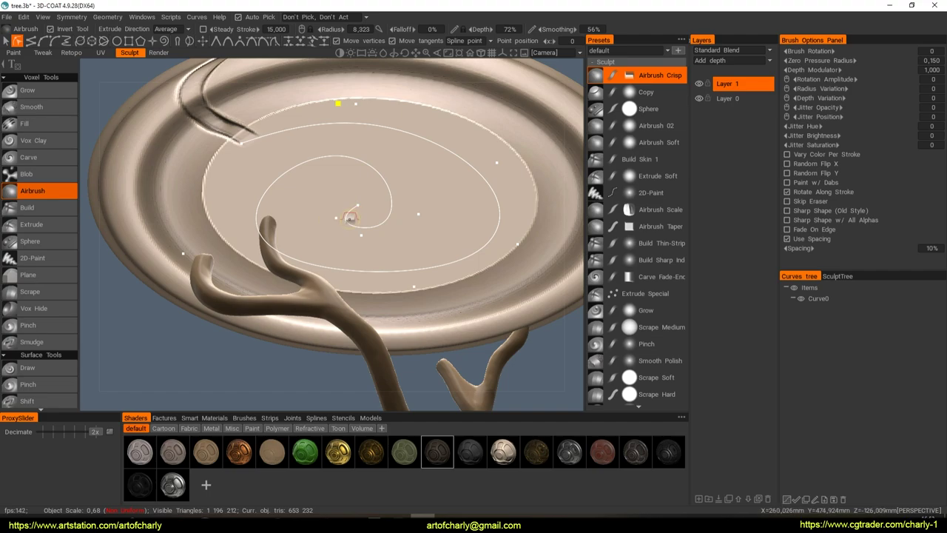
scroll(461, 224, "up", 2)
right_click(395, 110)
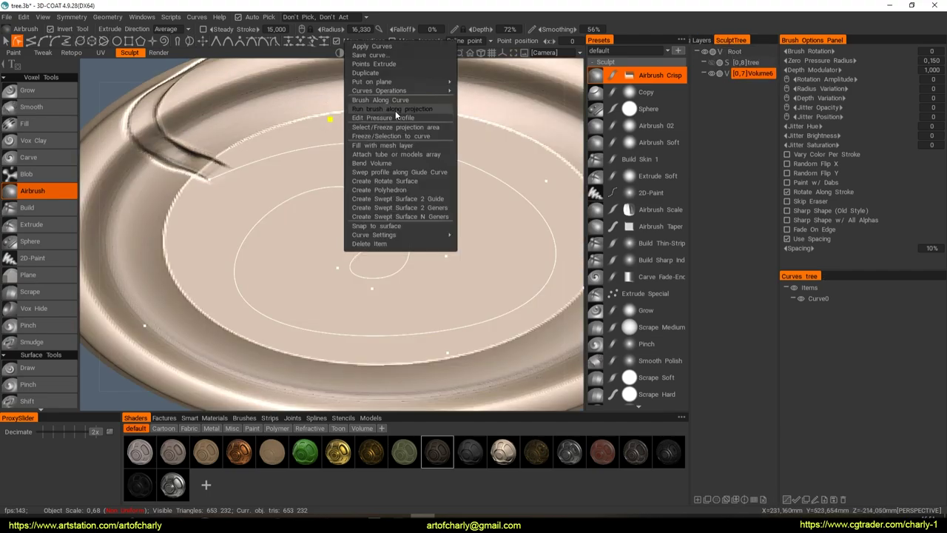
Carve the spiral into the disc top and draw a new curve across its edge
mouse_move(214, 195)
middle_mouse_down()
mouse_move(383, 248)
mouse_move(380, 282)
middle_mouse_up()
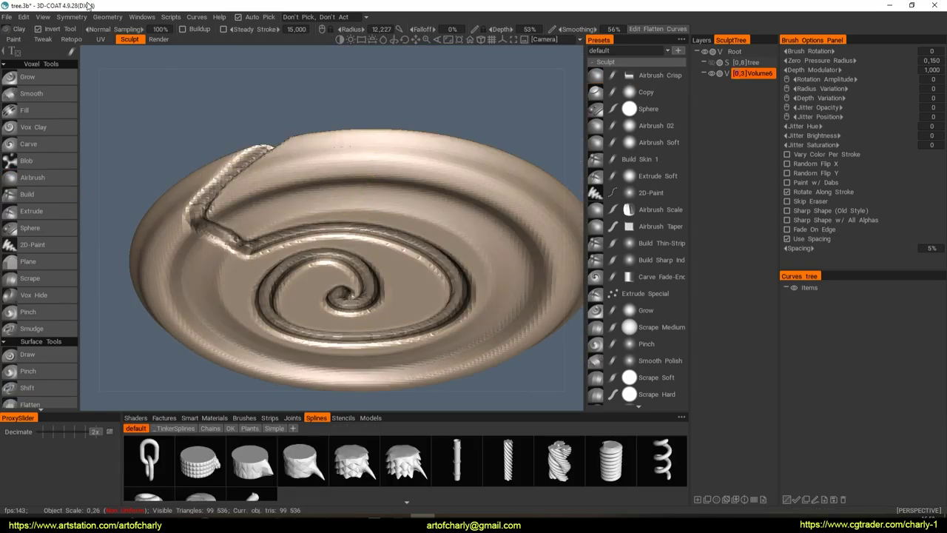
left_click(196, 16)
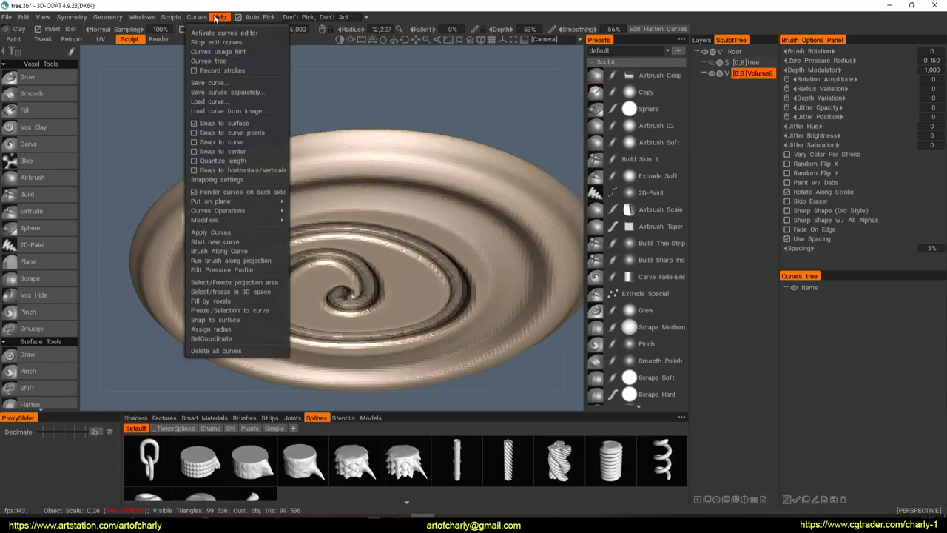
left_click(207, 32)
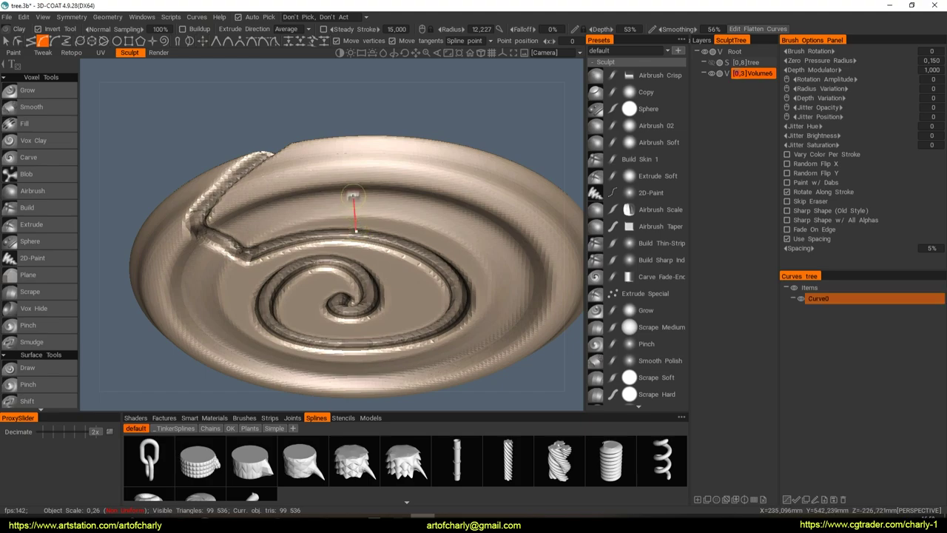
mouse_move(406, 167)
middle_mouse_down()
mouse_move(327, 169)
mouse_move(300, 262)
mouse_move(255, 227)
mouse_move(248, 206)
mouse_move(221, 193)
mouse_move(317, 185)
mouse_move(295, 167)
mouse_move(215, 178)
mouse_move(349, 198)
mouse_move(363, 258)
mouse_move(346, 248)
mouse_move(321, 302)
mouse_move(330, 228)
middle_mouse_up()
left_click(300, 262)
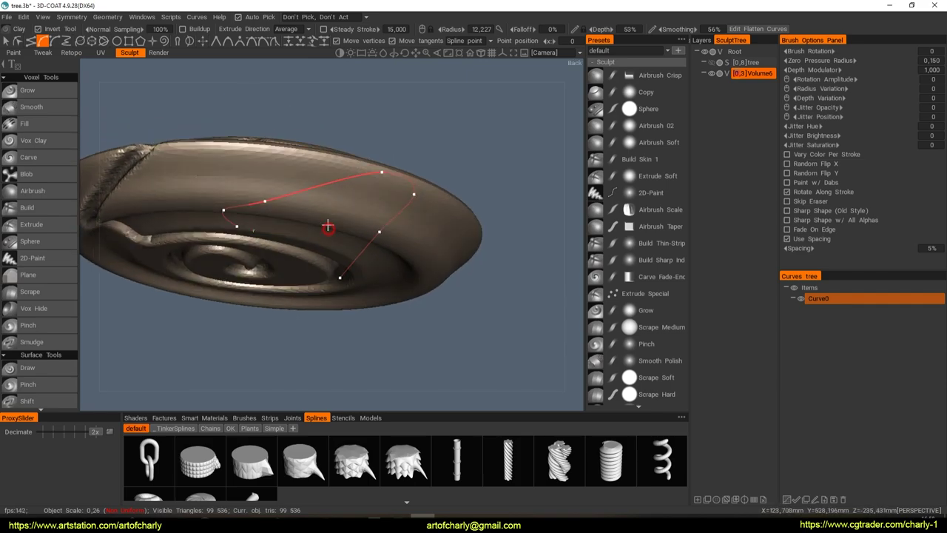
Run the brush along the edge curve to raise a ridge, then smooth it with Vox Clay
right_click(299, 194)
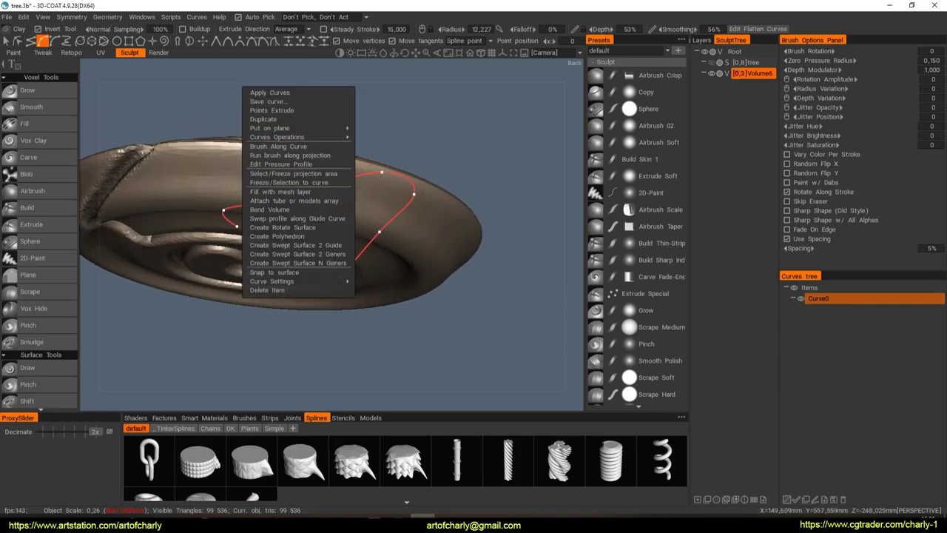
left_click(294, 154)
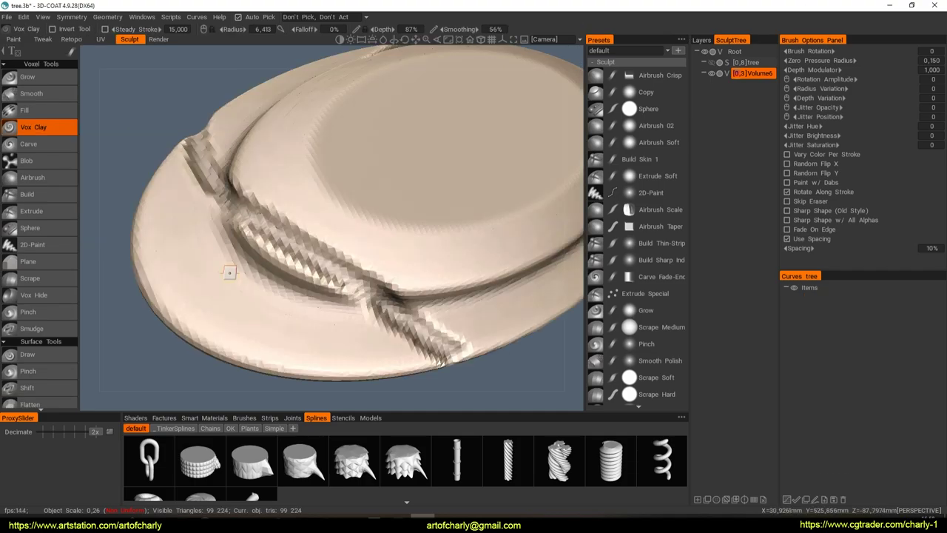
left_click_drag(229, 272, 401, 264)
mouse_move(332, 232)
middle_mouse_down()
mouse_move(377, 235)
mouse_move(353, 239)
mouse_move(395, 267)
mouse_move(367, 222)
mouse_move(402, 268)
middle_mouse_up()
mouse_move(348, 194)
middle_mouse_down()
mouse_move(346, 224)
mouse_move(382, 254)
mouse_move(395, 243)
mouse_move(375, 224)
mouse_move(387, 239)
mouse_move(517, 260)
mouse_move(505, 293)
mouse_move(401, 269)
mouse_move(366, 245)
middle_mouse_up()
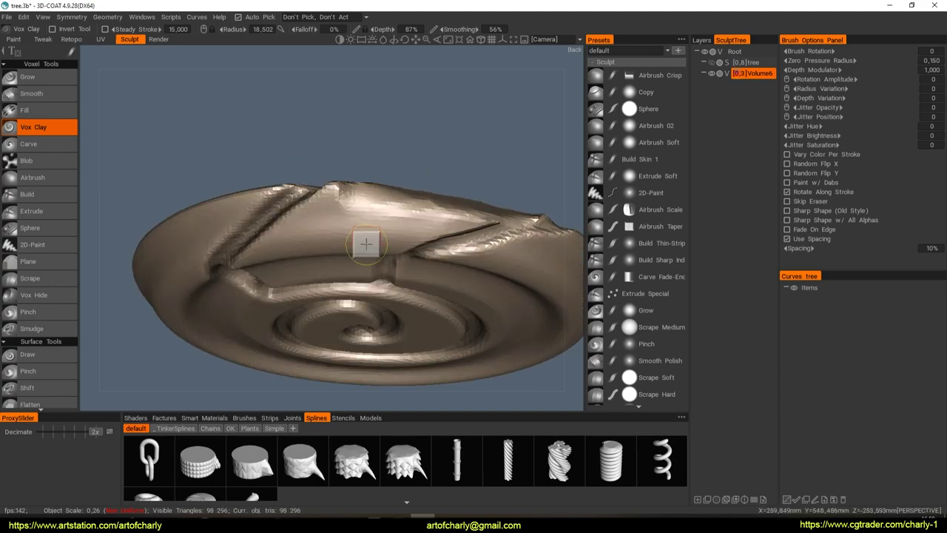
Build a Vox Clay bump on the disc's upper-left rim
mouse_move(259, 231)
middle_mouse_down()
mouse_move(401, 251)
mouse_move(323, 197)
middle_mouse_up()
key("super+space")
mouse_move(412, 205)
middle_mouse_down()
mouse_move(480, 181)
mouse_move(436, 284)
mouse_move(363, 249)
mouse_move(372, 225)
mouse_move(375, 252)
mouse_move(321, 262)
mouse_move(340, 251)
mouse_move(391, 260)
mouse_move(449, 244)
mouse_move(384, 248)
mouse_move(455, 244)
middle_mouse_up()
left_click_drag(418, 191, 437, 211)
mouse_move(472, 192)
middle_mouse_down()
mouse_move(437, 202)
mouse_move(435, 273)
middle_mouse_up()
Smooth the raised clay lip, the disc's edges and its surface
left_click_drag(387, 227, 435, 248, "shift")
mouse_move(435, 247)
middle_mouse_down()
mouse_move(538, 273)
mouse_move(454, 293)
middle_mouse_up()
left_click_drag(453, 293, 466, 245, "shift")
mouse_move(466, 244)
middle_mouse_down()
mouse_move(510, 218)
mouse_move(449, 244)
mouse_move(433, 300)
mouse_move(419, 284)
middle_mouse_up()
scroll(419, 284, "up", 2)
scroll(408, 266, "up", 2)
mouse_move(327, 251)
left_mouse_down("shift")
mouse_move(334, 273)
mouse_move(443, 382)
left_mouse_up("shift")
mouse_move(444, 382)
middle_mouse_down()
mouse_move(387, 301)
mouse_move(338, 306)
middle_mouse_up()
middle_click_drag(418, 284, 386, 245)
key("a")
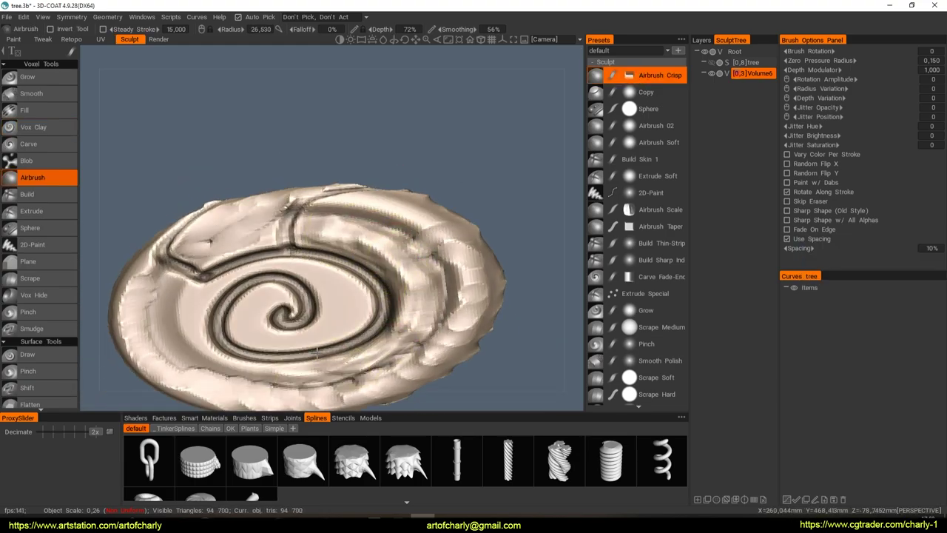
middle_click_drag(310, 366, 185, 281)
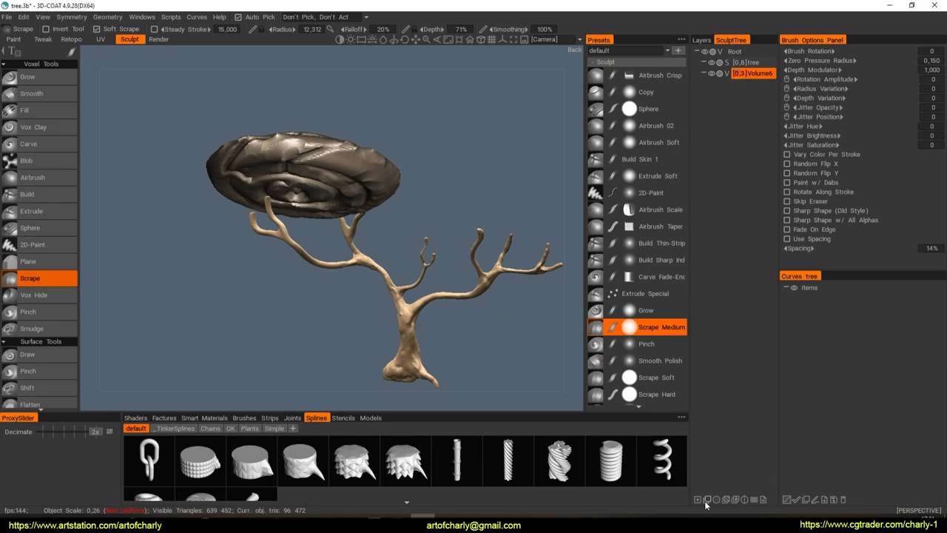
Duplicate the spiral disc, move it below the original and tilt it to show its spiral face
left_click(706, 501)
middle_click_drag(267, 275, 284, 272)
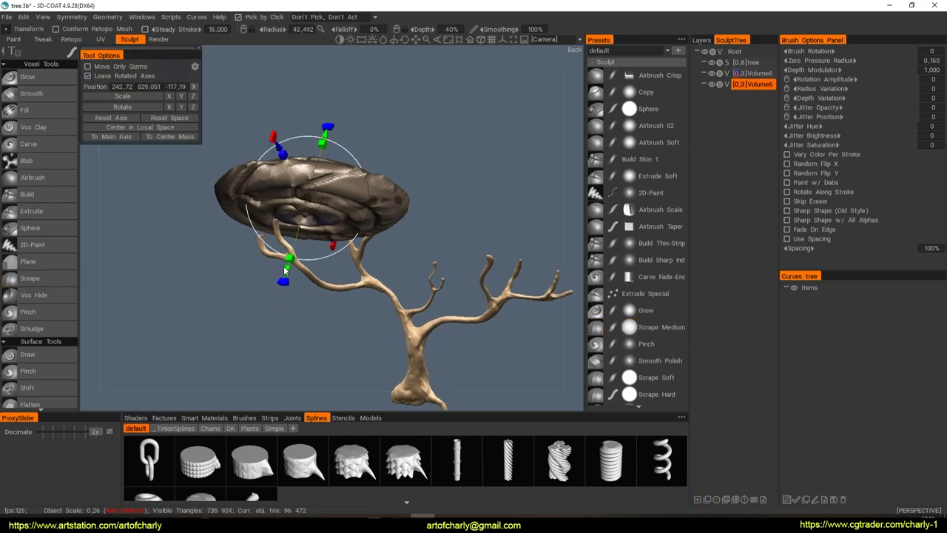
left_click_drag(287, 273, 275, 306)
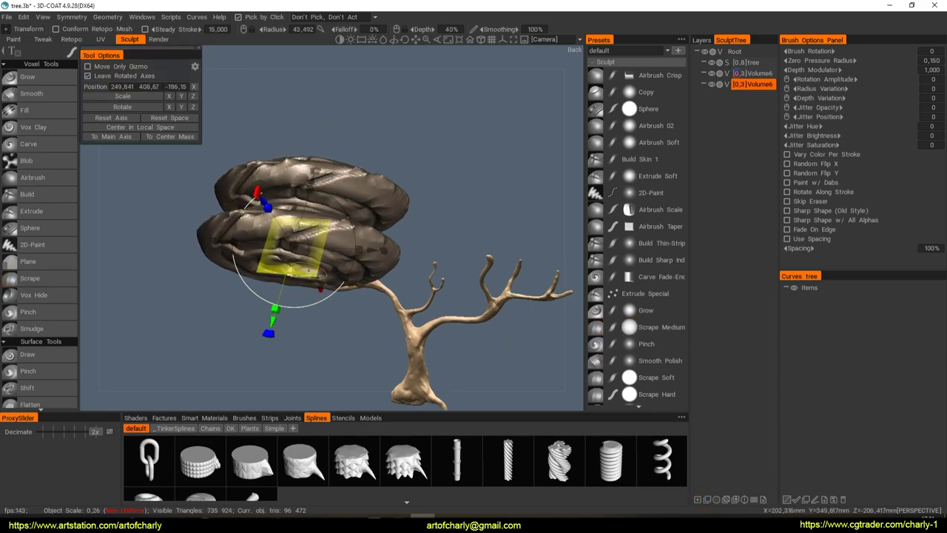
middle_click_drag(217, 299, 291, 304)
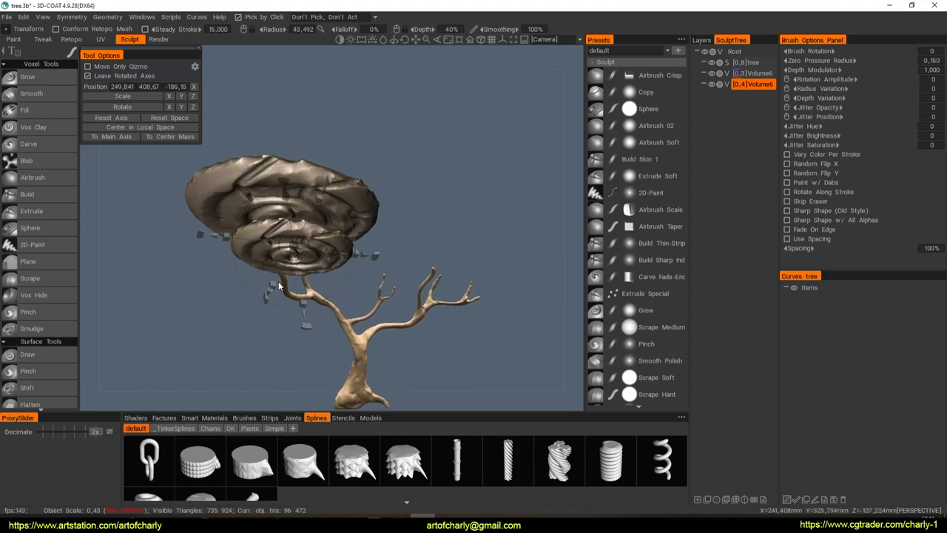
mouse_move(300, 332)
left_mouse_down()
mouse_move(345, 321)
mouse_move(336, 274)
left_mouse_up()
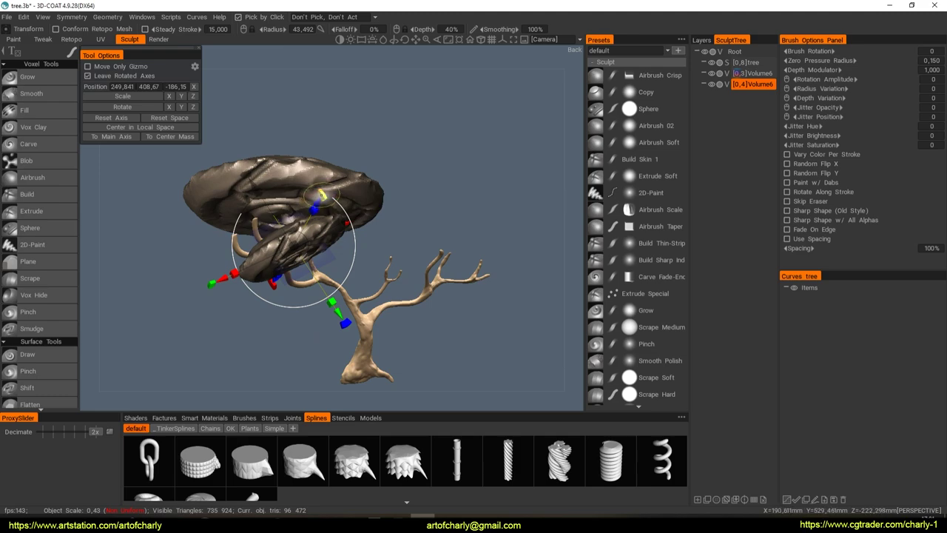
left_click_drag(322, 193, 188, 264)
mouse_move(224, 360)
middle_mouse_down()
mouse_move(219, 331)
mouse_move(244, 332)
middle_mouse_up()
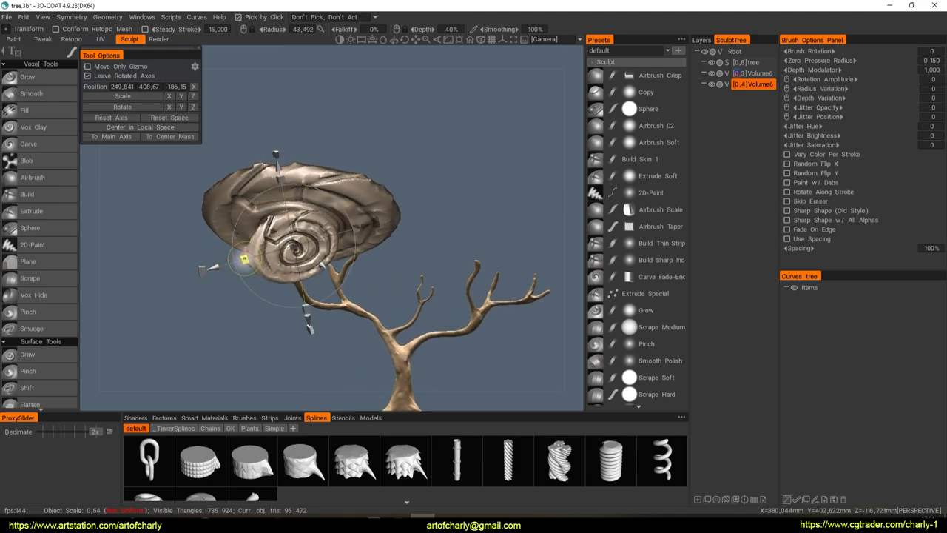
Move the tilted disc down-left to sit under the canopy near the branches
middle_click_drag(243, 253, 231, 346)
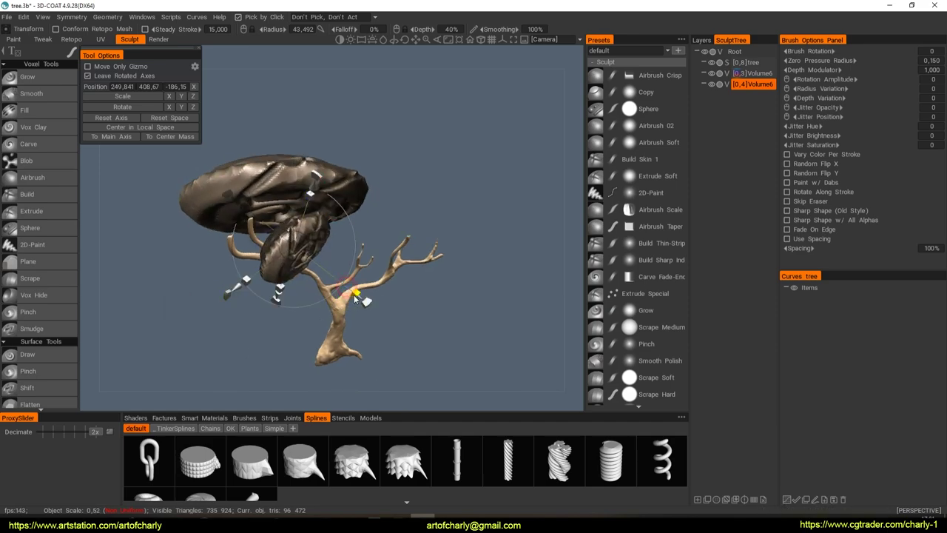
middle_click_drag(355, 296, 306, 191)
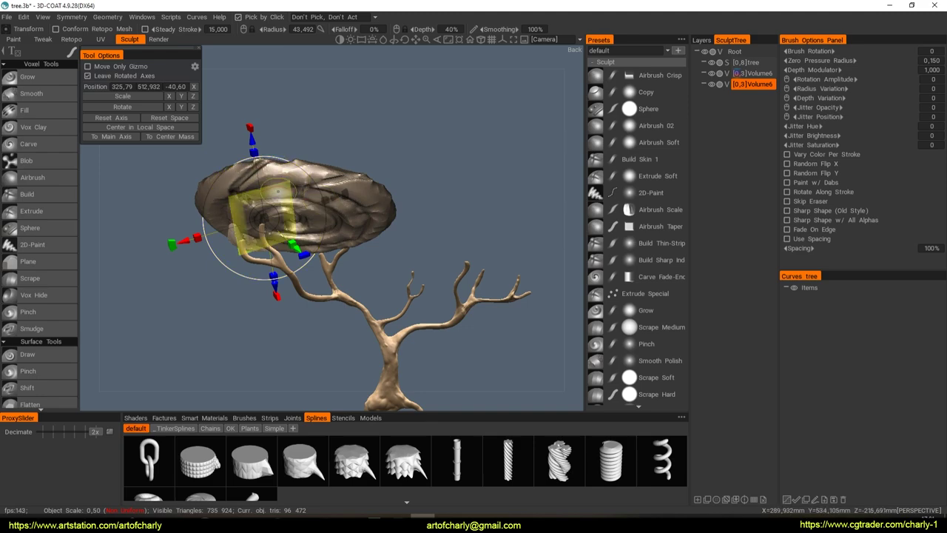
left_click_drag(253, 215, 234, 245)
mouse_move(318, 288)
middle_mouse_down()
mouse_move(308, 327)
mouse_move(344, 327)
middle_mouse_up()
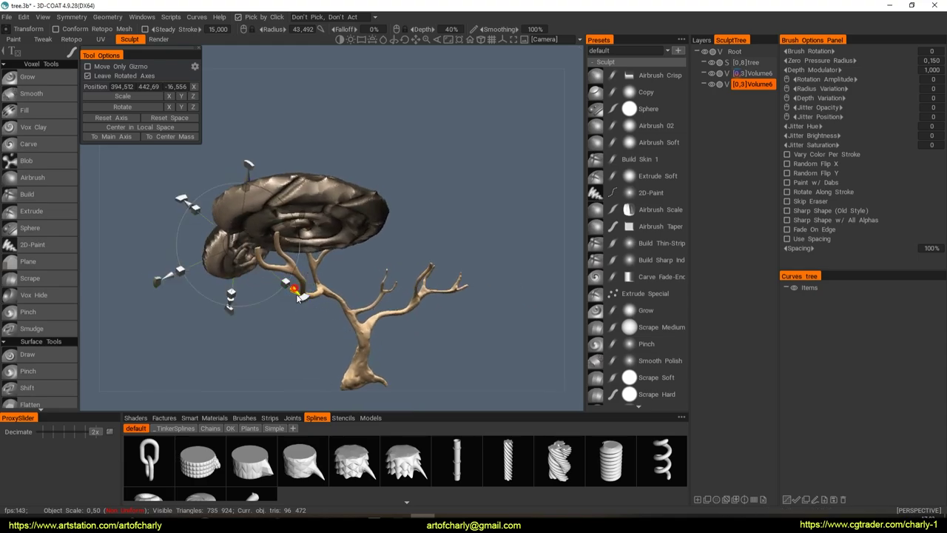
left_click_drag(297, 294, 304, 304)
mouse_move(305, 301)
middle_mouse_down()
mouse_move(271, 293)
mouse_move(365, 305)
mouse_move(288, 302)
mouse_move(362, 273)
mouse_move(433, 267)
mouse_move(334, 275)
middle_mouse_up()
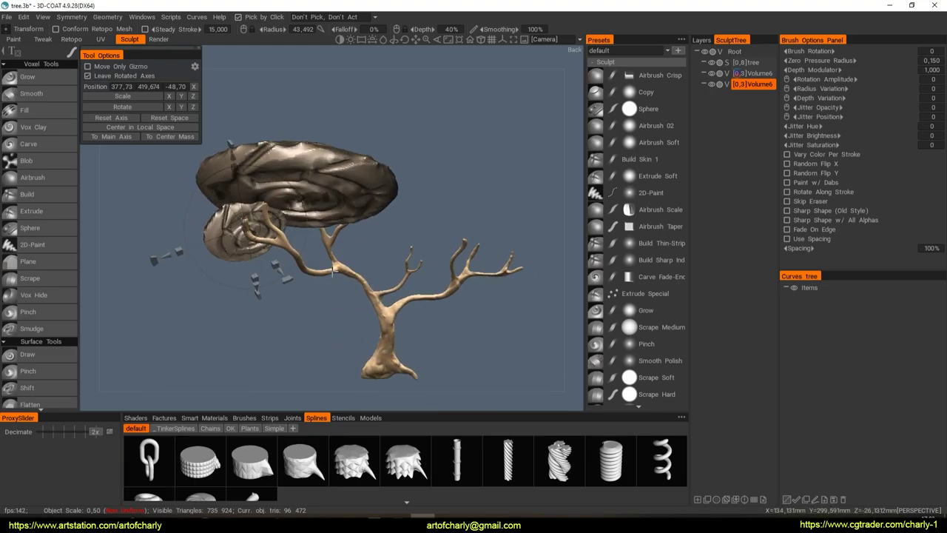
Shift-drag another copy of the pad and place it, turned, at mid-canopy
left_click_drag(256, 285, 258, 268, "shift")
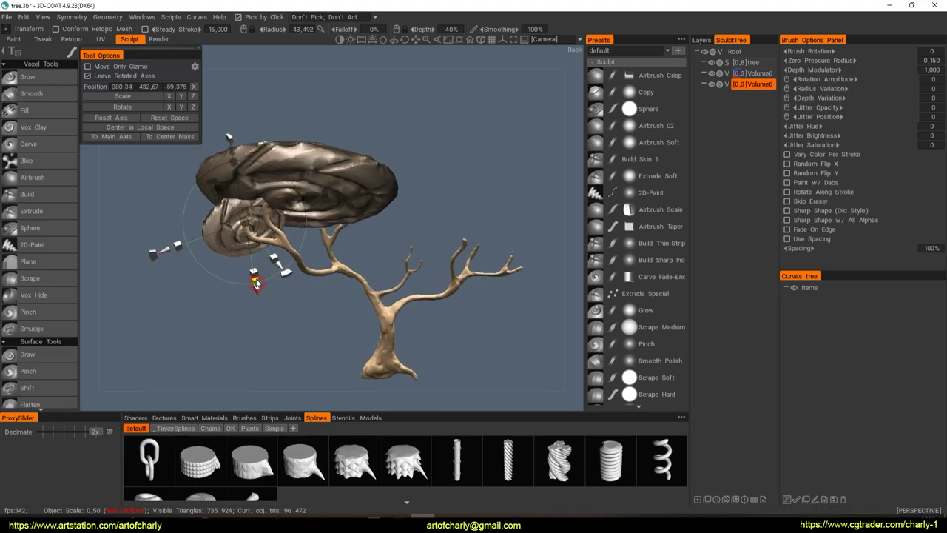
middle_click_drag(259, 267, 403, 342)
left_click_drag(225, 259, 388, 193)
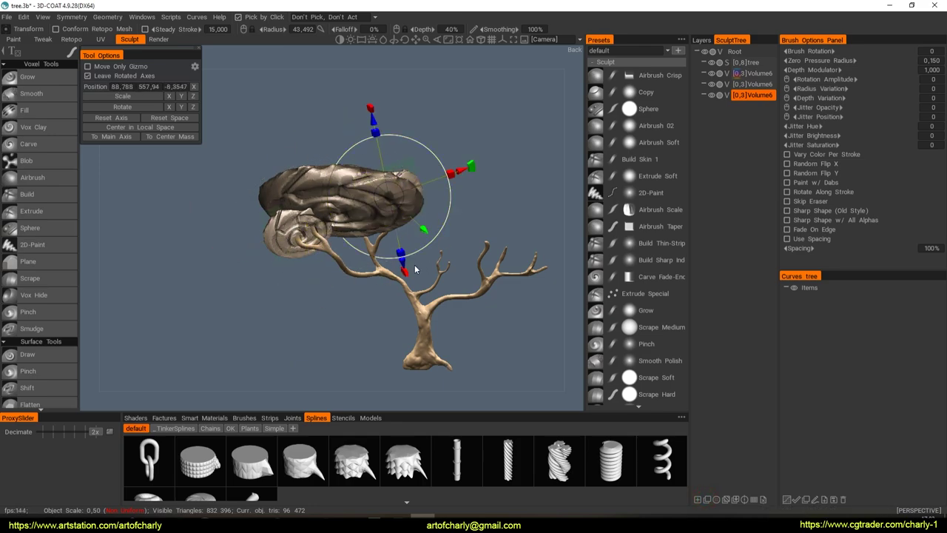
left_click_drag(405, 264, 477, 219)
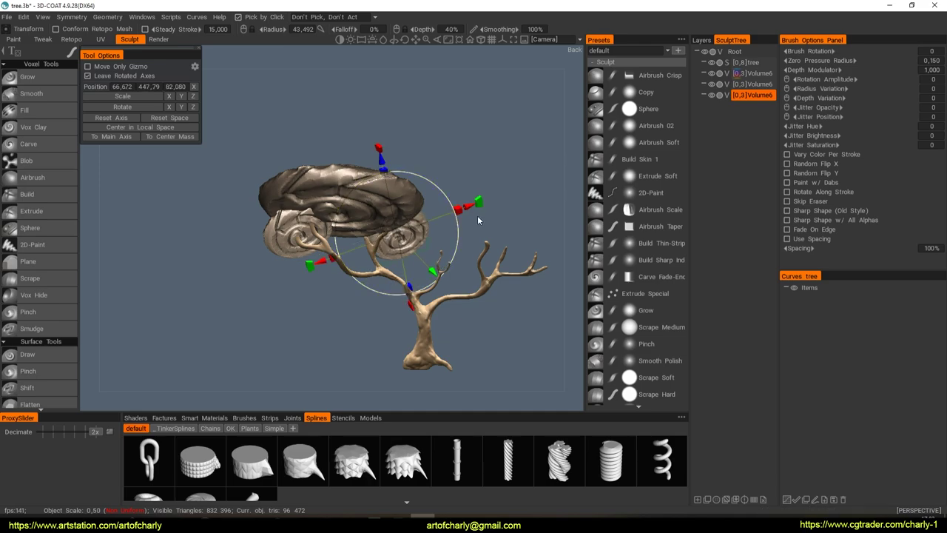
middle_click_drag(446, 281, 506, 298)
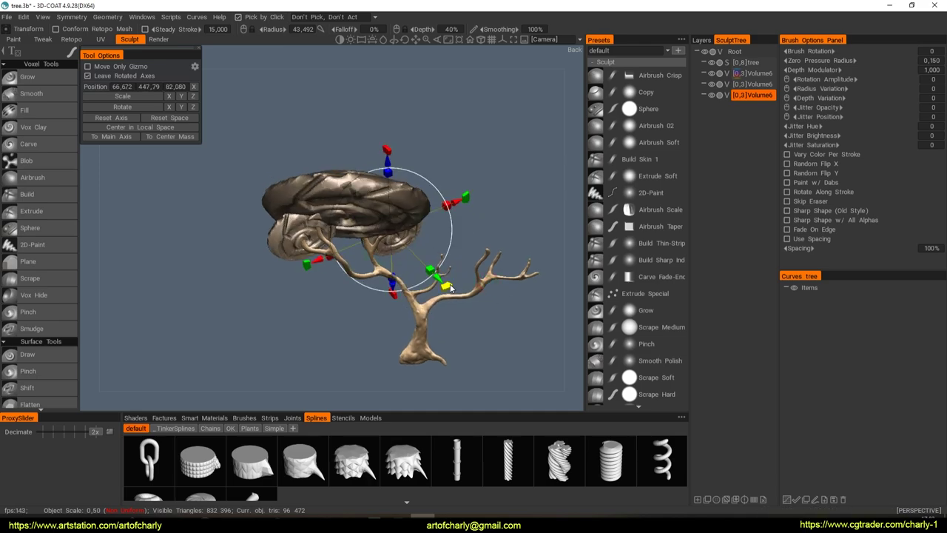
middle_click_drag(449, 287, 415, 318)
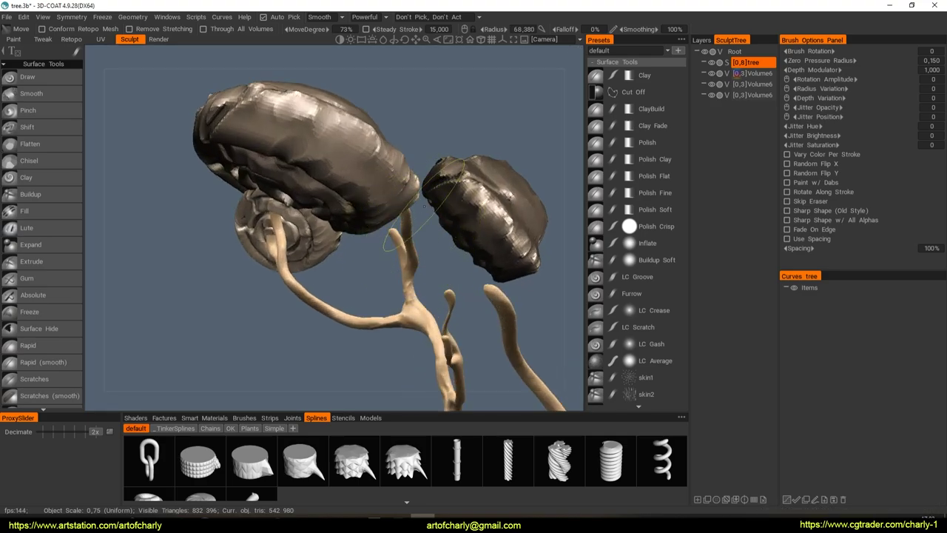
Lasso-select one branch with the Pose tool and bend it toward the small pad
key("space")
left_click(168, 324)
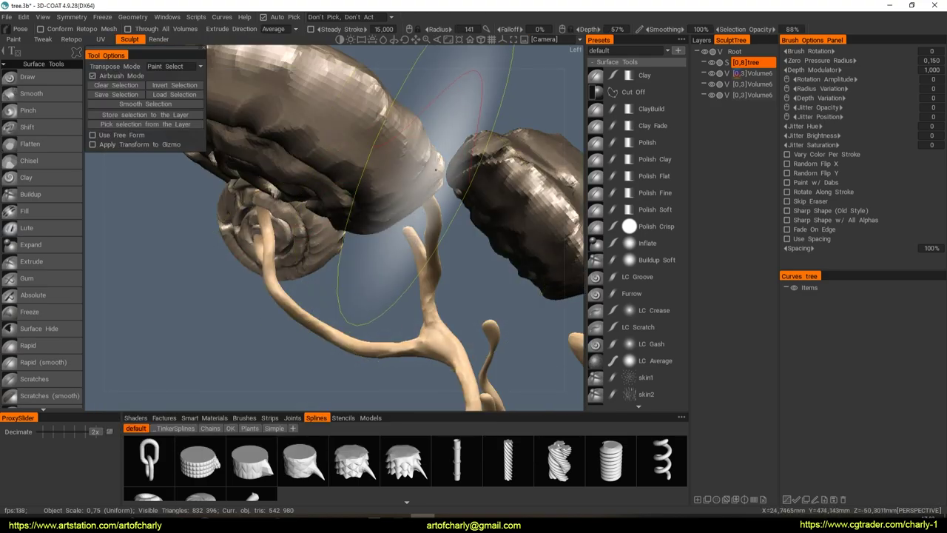
left_click_drag(465, 225, 432, 164)
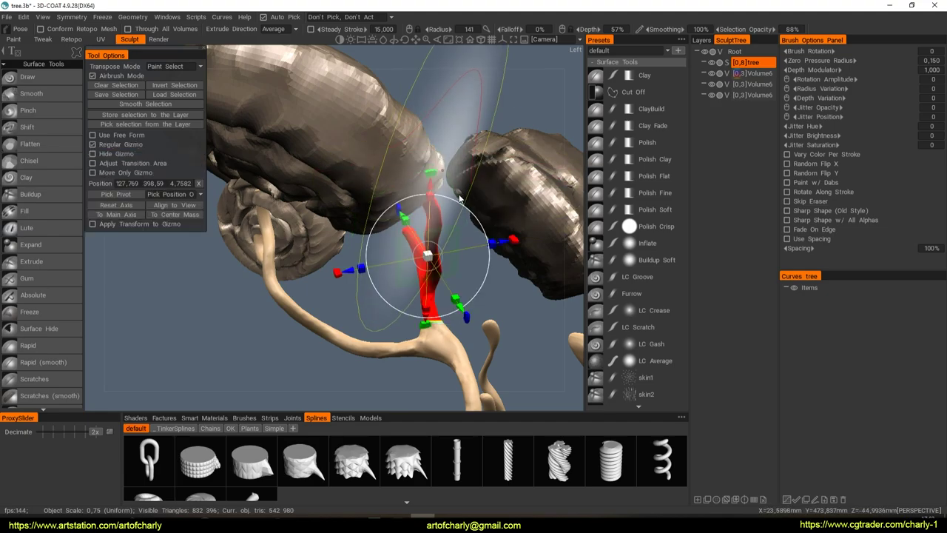
mouse_move(385, 311)
middle_mouse_down()
mouse_move(343, 268)
mouse_move(474, 231)
mouse_move(326, 254)
mouse_move(341, 249)
mouse_move(465, 282)
mouse_move(433, 266)
middle_mouse_up()
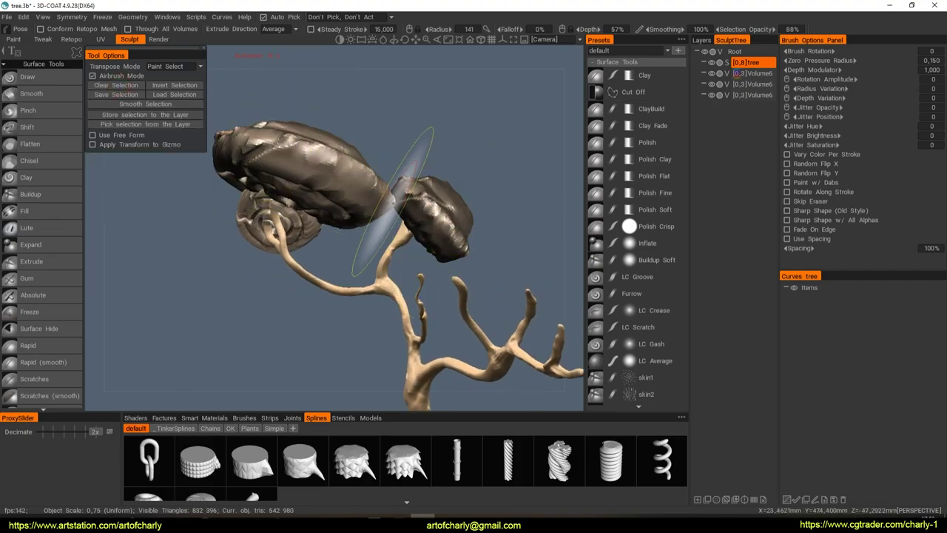
Rotate, slightly enlarge and move the small lumpy pad onto the branch tip
key("t")
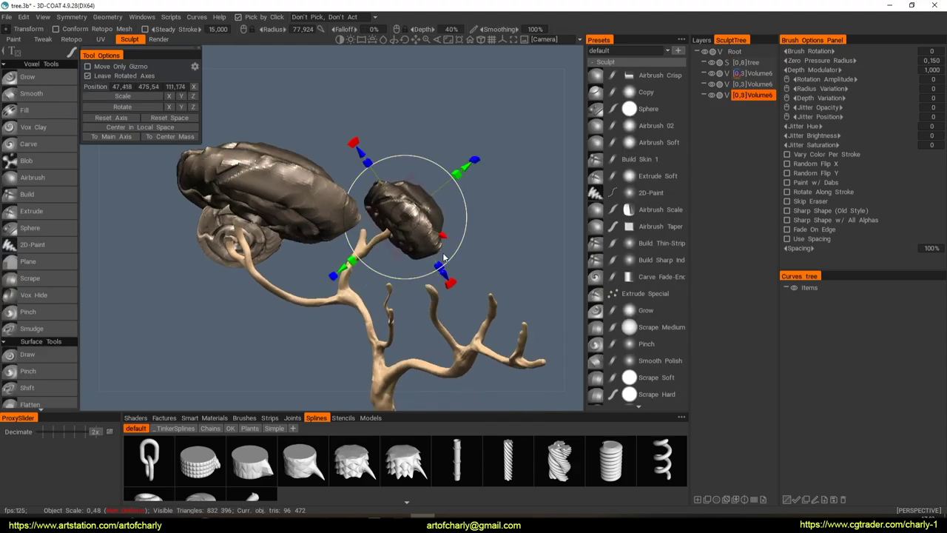
mouse_move(542, 246)
left_mouse_down()
mouse_move(544, 219)
mouse_move(471, 244)
left_mouse_up()
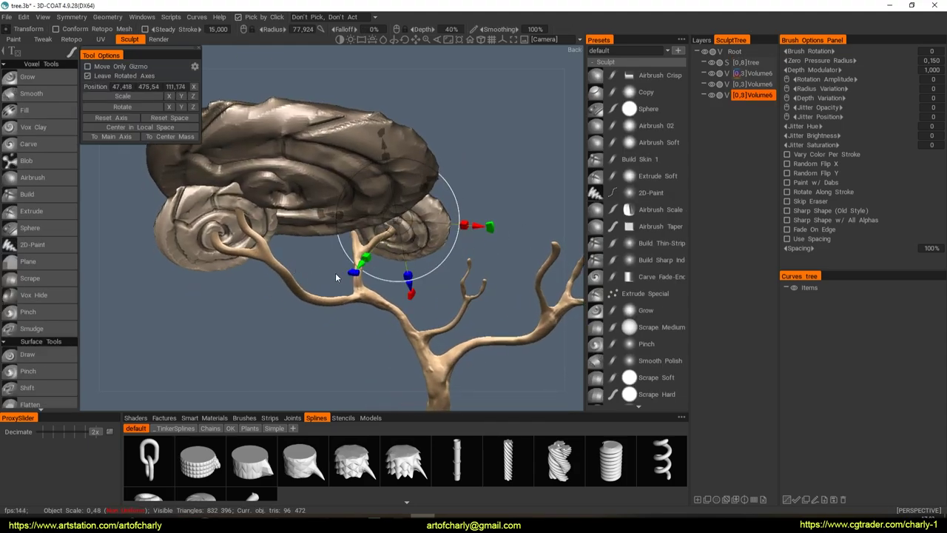
left_click_drag(353, 276, 372, 274)
mouse_move(454, 267)
left_mouse_down()
mouse_move(471, 218)
mouse_move(405, 362)
mouse_move(468, 199)
left_mouse_up()
left_click_drag(441, 129, 416, 117)
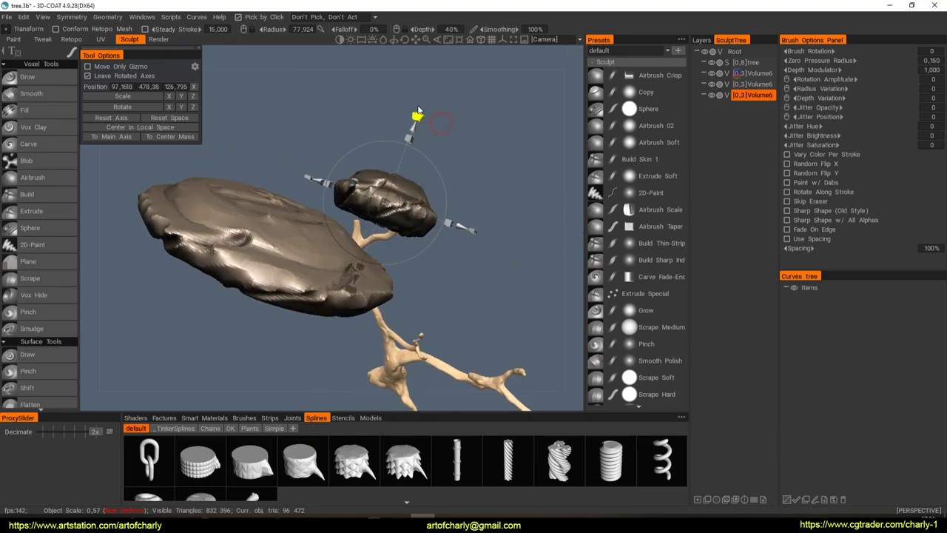
mouse_move(385, 200)
left_mouse_down()
mouse_move(377, 189)
mouse_move(450, 175)
mouse_move(470, 191)
mouse_move(433, 218)
mouse_move(460, 210)
mouse_move(281, 317)
mouse_move(294, 328)
left_mouse_up()
Stroke voxel Sphere branches from the tree up into the pads, undoing one misplaced tube
left_click(337, 243)
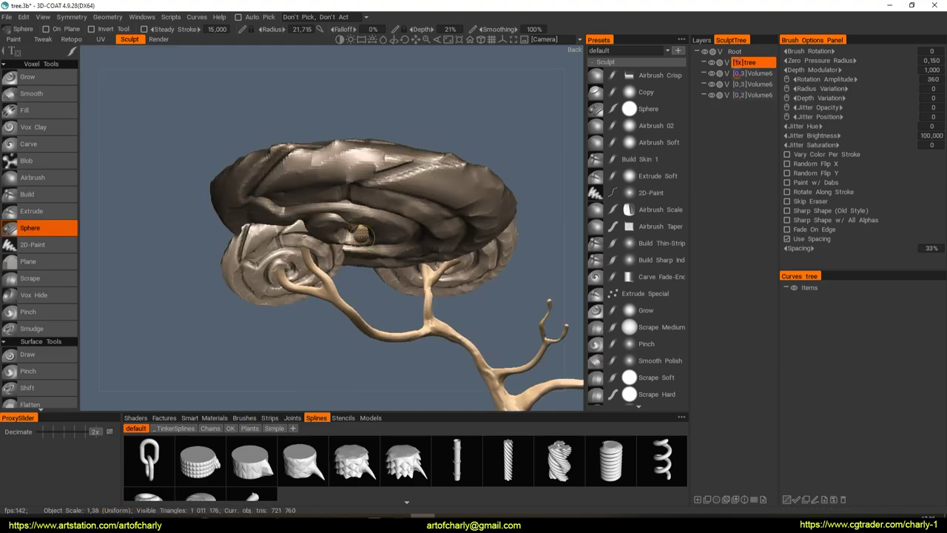
mouse_move(406, 303)
left_mouse_down()
mouse_move(365, 296)
mouse_move(408, 318)
mouse_move(412, 333)
left_mouse_up()
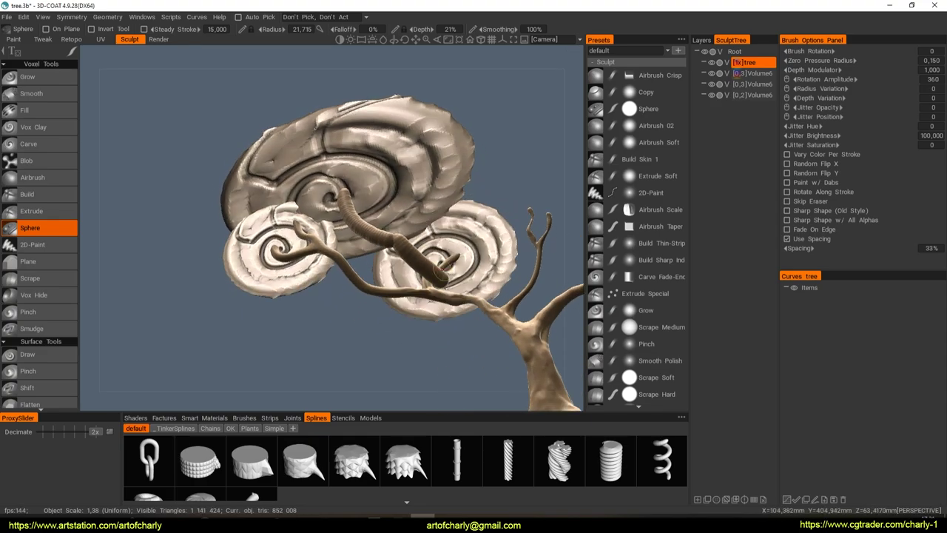
mouse_move(441, 287)
left_mouse_down()
mouse_move(436, 271)
mouse_move(429, 303)
mouse_move(441, 303)
mouse_move(412, 320)
mouse_move(414, 307)
mouse_move(395, 300)
mouse_move(433, 313)
mouse_move(455, 304)
mouse_move(395, 282)
left_mouse_up()
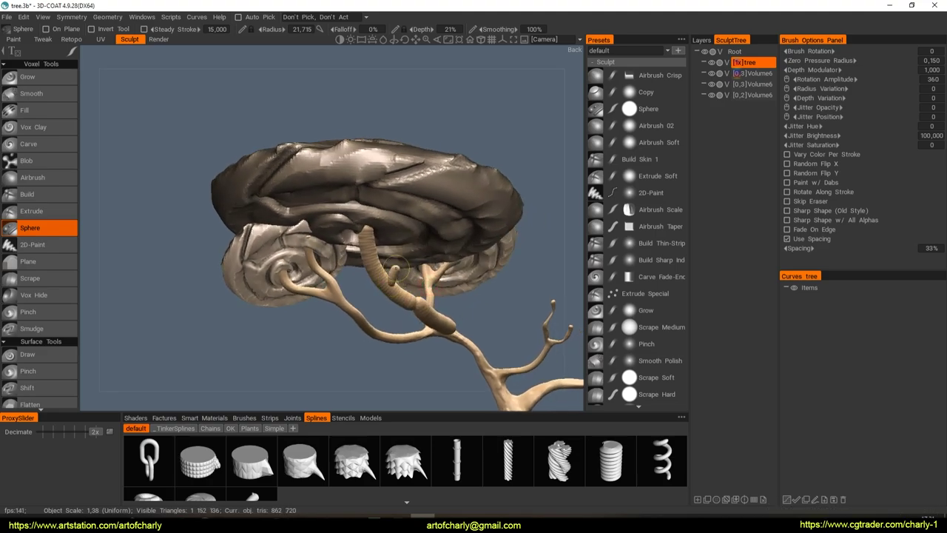
key("ctrl+z")
left_click_drag(417, 214, 414, 267)
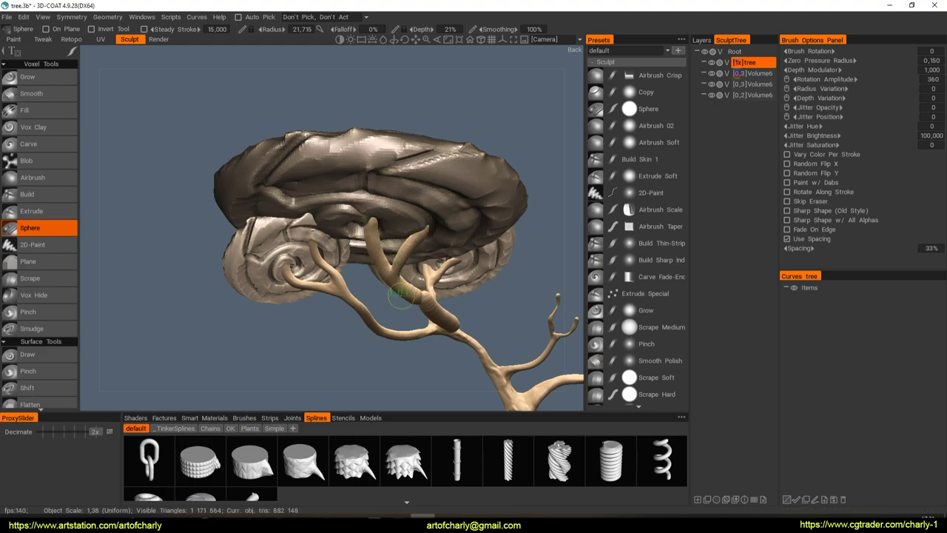
mouse_move(470, 314)
middle_mouse_down()
mouse_move(396, 304)
mouse_move(450, 321)
mouse_move(428, 332)
mouse_move(448, 264)
mouse_move(433, 323)
mouse_move(456, 268)
mouse_move(422, 275)
mouse_move(422, 309)
middle_mouse_up()
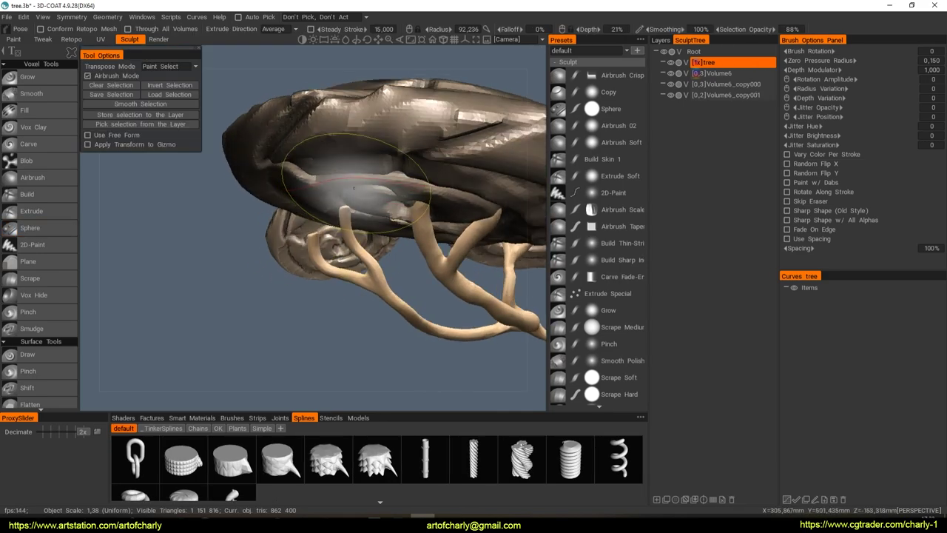
Select the lower branch with Pose and rotate it toward the left spiral disc
left_click_drag(451, 315, 460, 342)
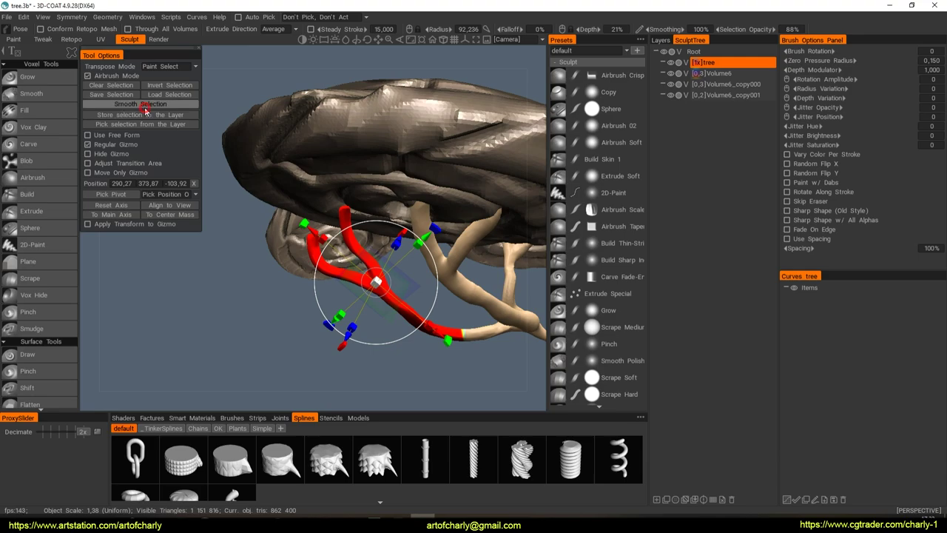
left_click_drag(254, 331, 427, 255)
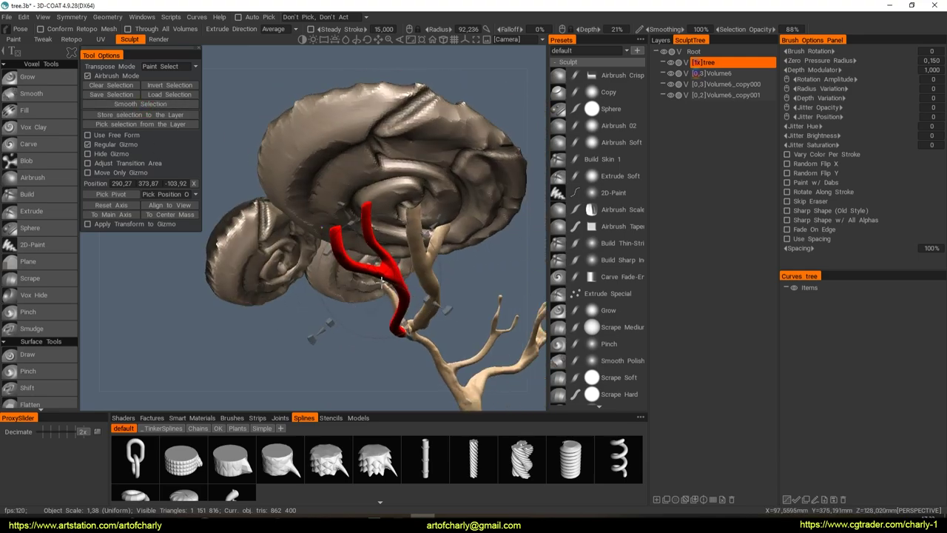
left_click_drag(431, 255, 361, 310)
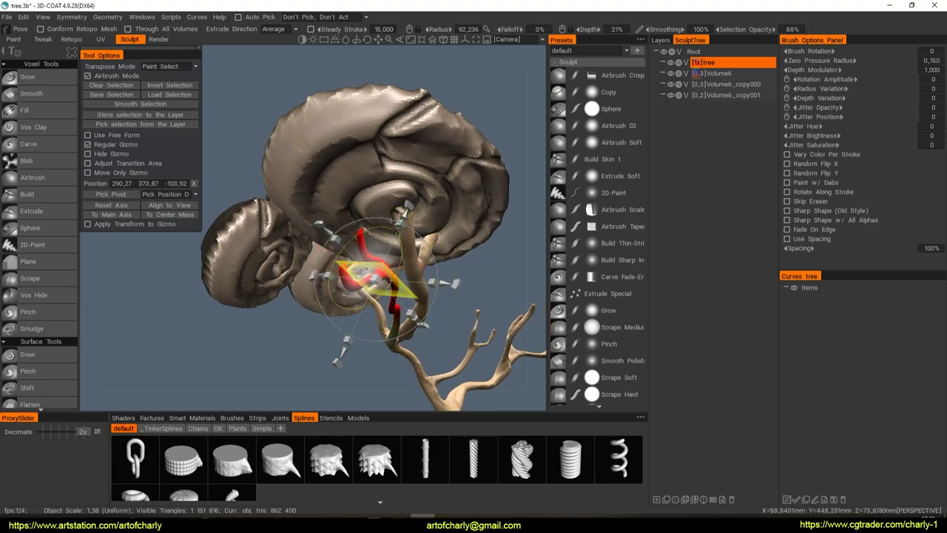
middle_click_drag(375, 280, 363, 275)
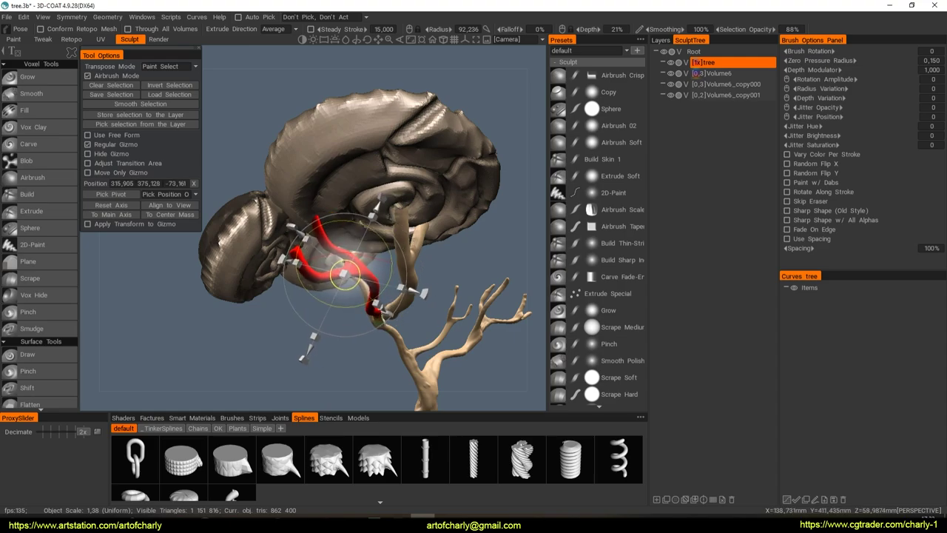
left_click_drag(362, 276, 311, 296)
mouse_move(310, 296)
middle_mouse_down()
mouse_move(272, 294)
mouse_move(292, 330)
middle_mouse_up()
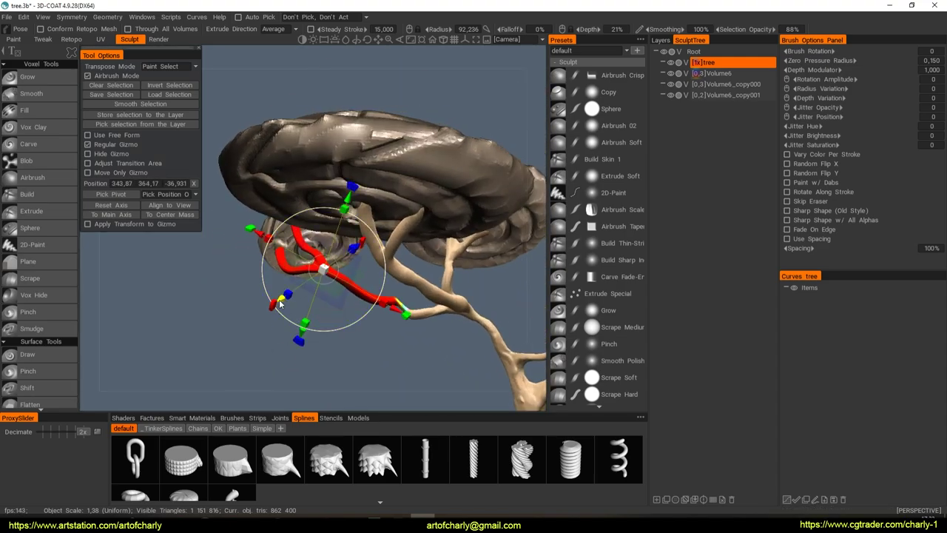
left_click_drag(293, 330, 326, 266)
left_click_drag(265, 242, 267, 227)
Bend the posed branch further so its tip reaches into the pad
mouse_move(384, 371)
middle_mouse_down()
mouse_move(481, 343)
mouse_move(478, 284)
mouse_move(472, 303)
mouse_move(525, 314)
mouse_move(452, 209)
mouse_move(436, 240)
mouse_move(274, 185)
middle_mouse_up()
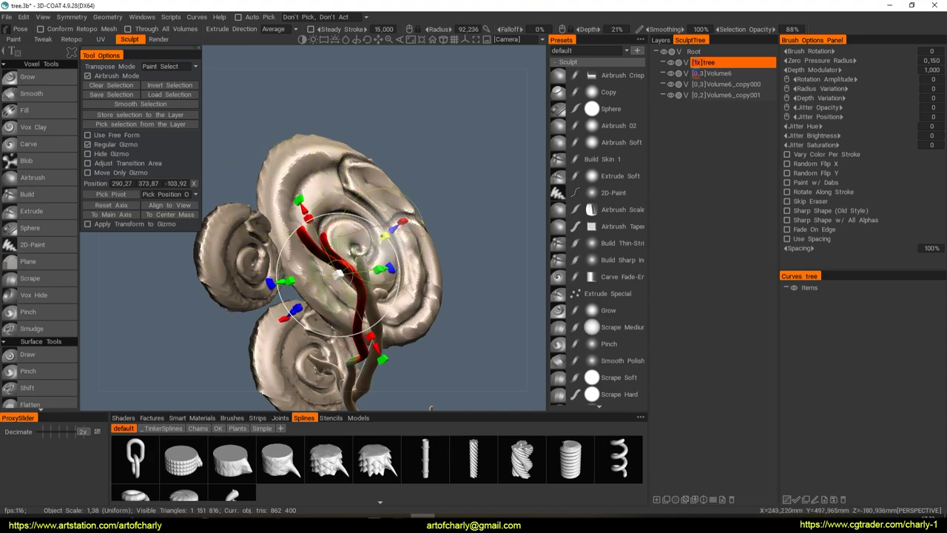
left_click_drag(370, 275, 274, 281)
middle_click_drag(274, 281, 314, 323)
left_click_drag(313, 323, 318, 320)
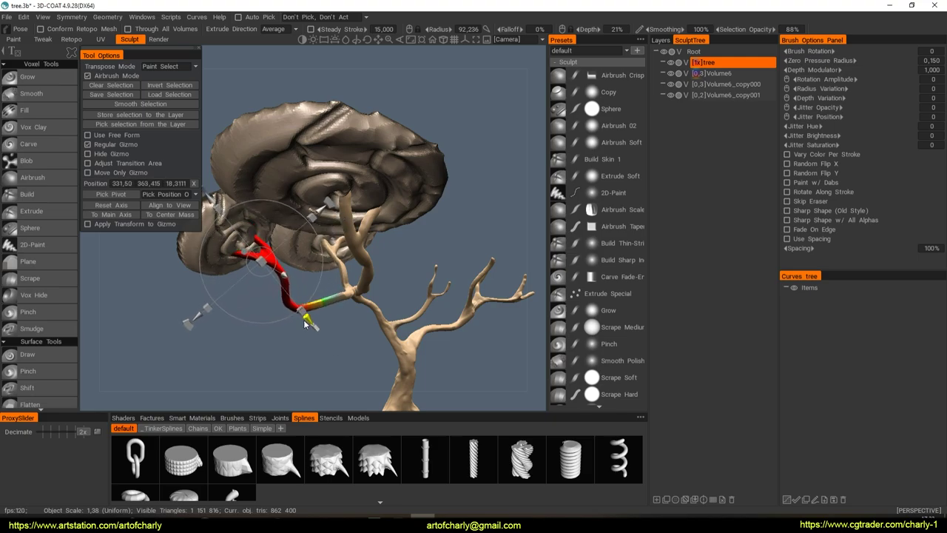
middle_click_drag(318, 320, 356, 299)
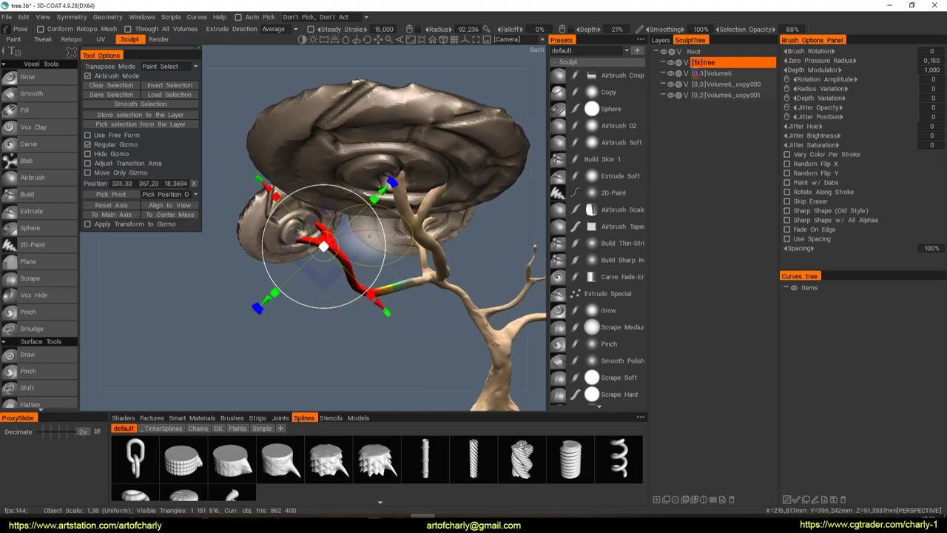
mouse_move(356, 299)
left_mouse_down()
mouse_move(323, 251)
mouse_move(312, 255)
left_mouse_up()
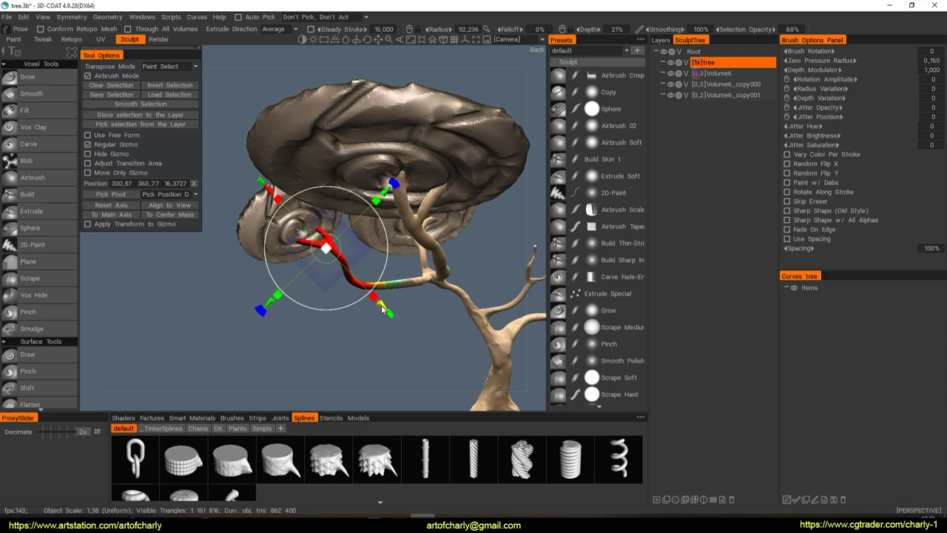
left_click_drag(386, 312, 389, 312)
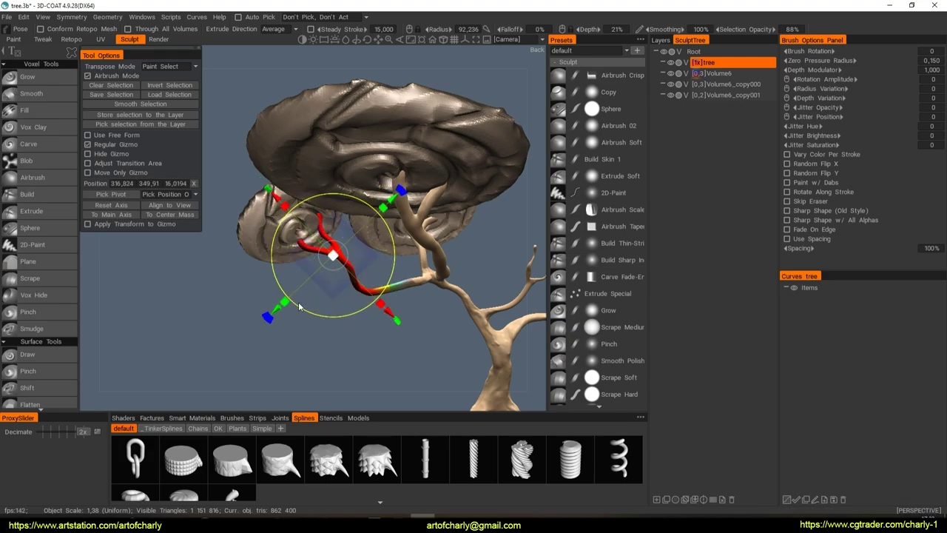
mouse_move(359, 285)
left_mouse_down("alt")
mouse_move(290, 291)
mouse_move(412, 248)
left_mouse_up("alt")
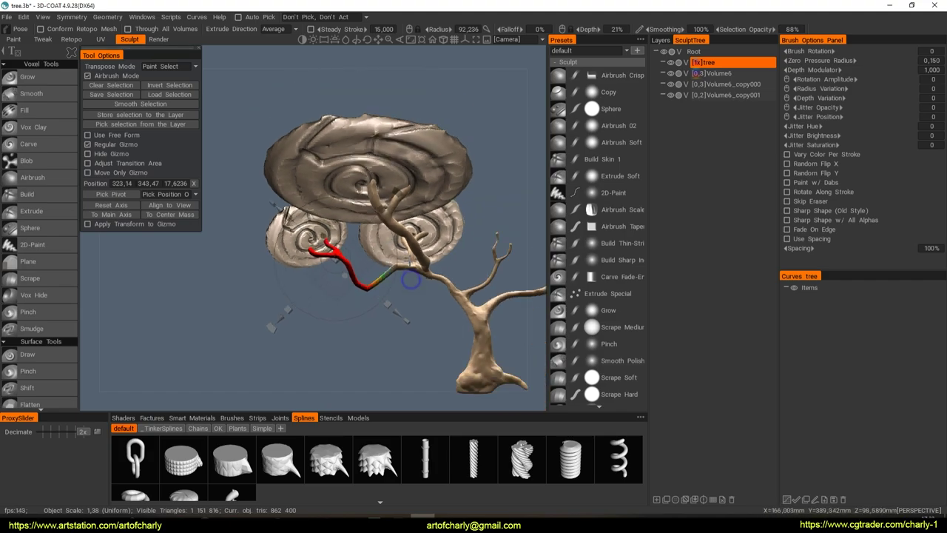
left_click_drag(412, 249, 380, 296, "alt")
Lift the branch's sagging V-shaped dip into a gentler curve with the Move brush
scroll(429, 262, "up", 2)
scroll(411, 277, "up", 2)
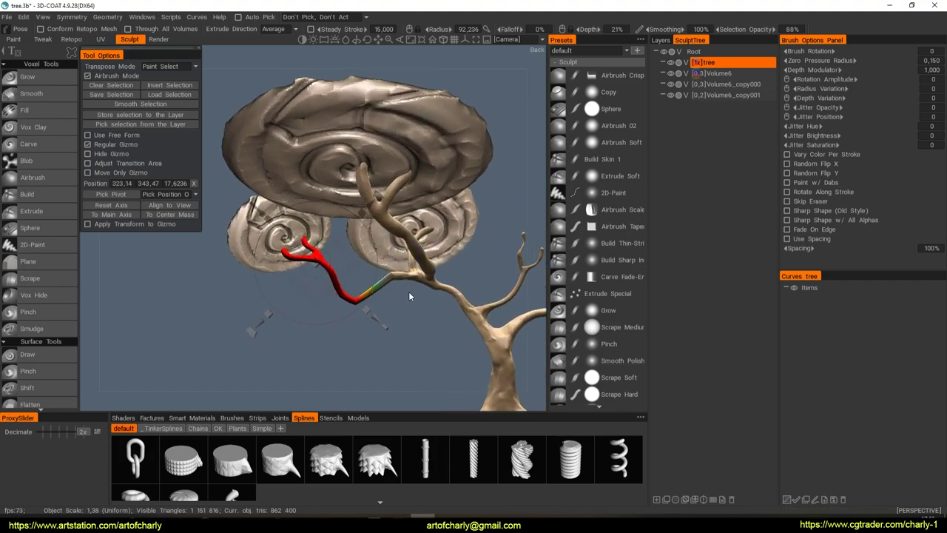
scroll(406, 299, "up", 2)
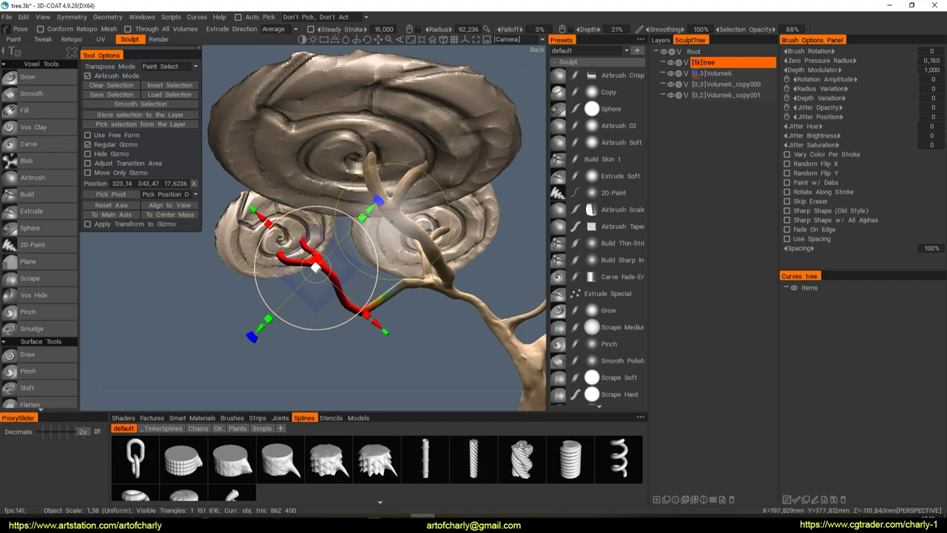
key("space")
left_click(516, 228)
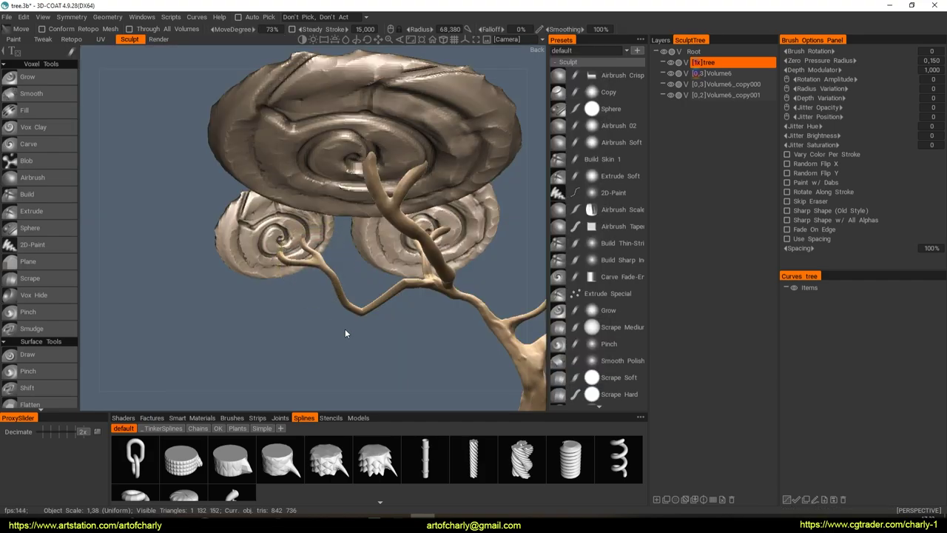
scroll(363, 303, "up", 2)
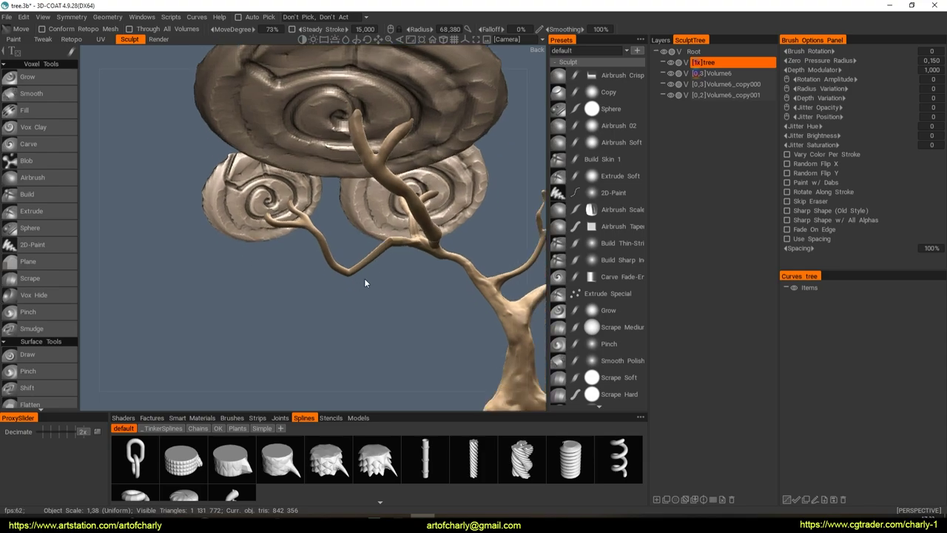
scroll(363, 284, "up", 2)
scroll(363, 287, "up", 2)
scroll(362, 285, "up", 2)
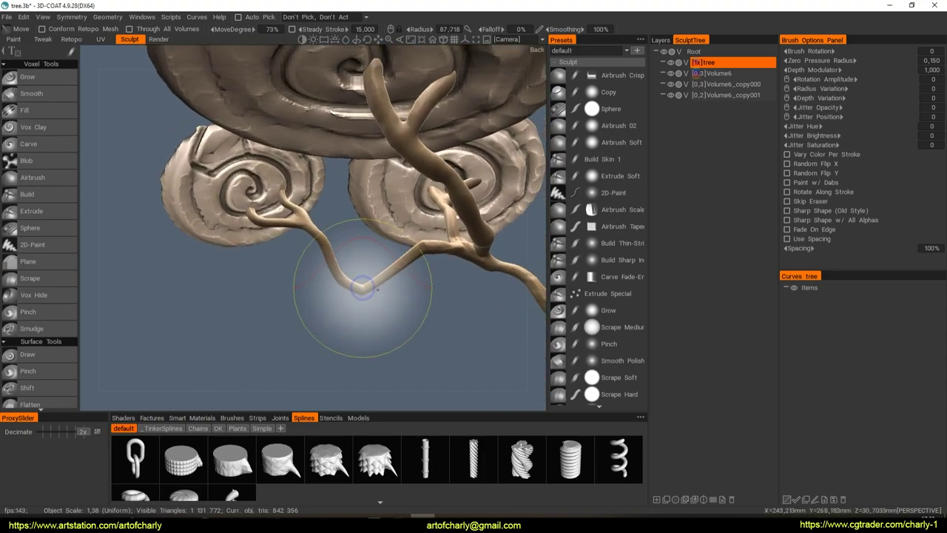
left_click_drag(363, 286, 368, 271)
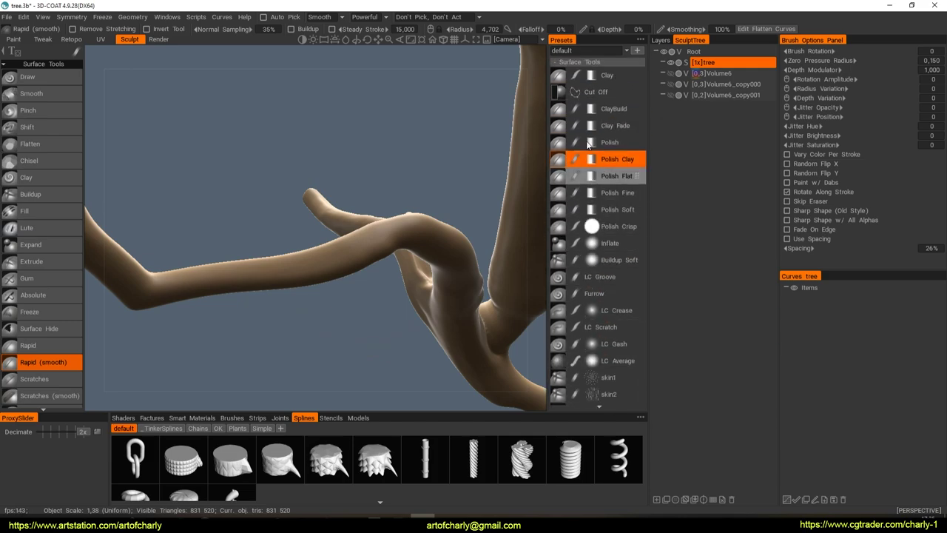
Select the Polish preset and switch the model to a shiny MatCap shader
left_click(609, 142)
mouse_move(334, 272)
right_mouse_down()
mouse_move(334, 223)
mouse_move(352, 286)
right_mouse_up()
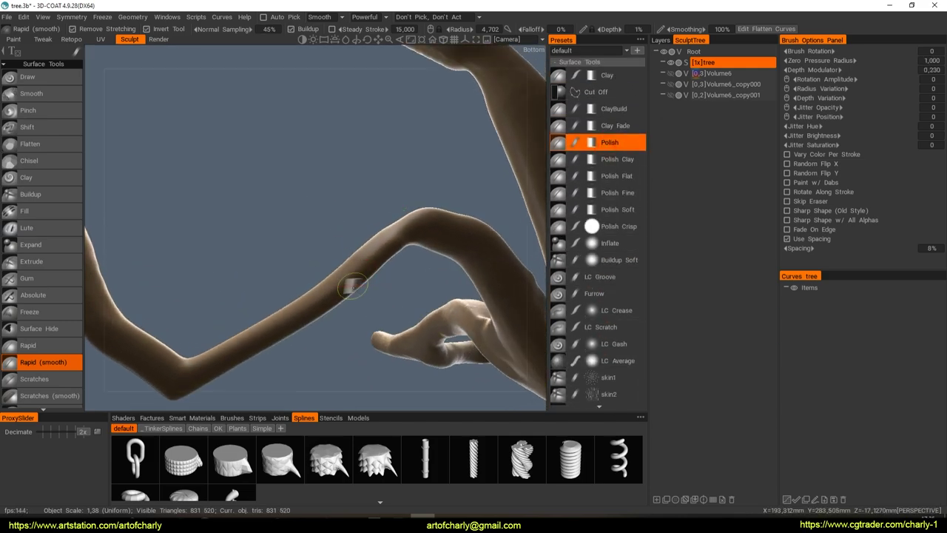
left_click(123, 418)
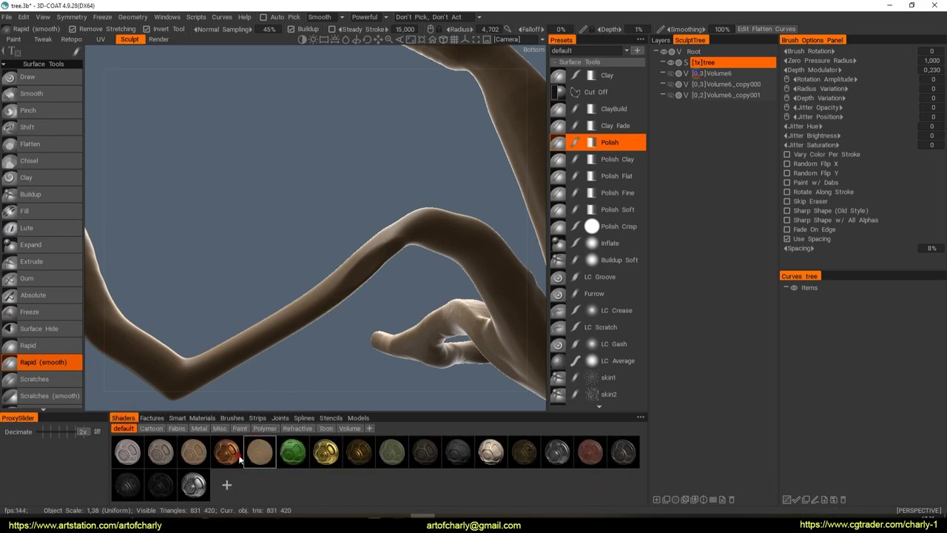
left_click(193, 452)
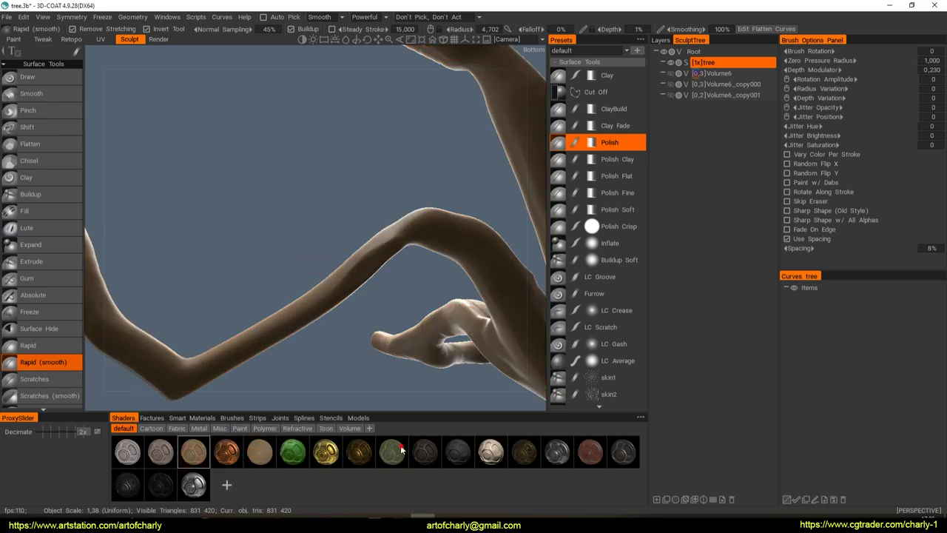
left_click(423, 446)
left_click(323, 273)
Polish the branch surface along the bend into a smoother, rounder curve
mouse_move(352, 294)
right_mouse_down()
mouse_move(338, 281)
mouse_move(355, 303)
mouse_move(364, 299)
mouse_move(314, 296)
right_mouse_up()
left_click_drag(314, 296, 324, 281)
right_click_drag(344, 282, 382, 298)
left_click_drag(293, 302, 347, 273)
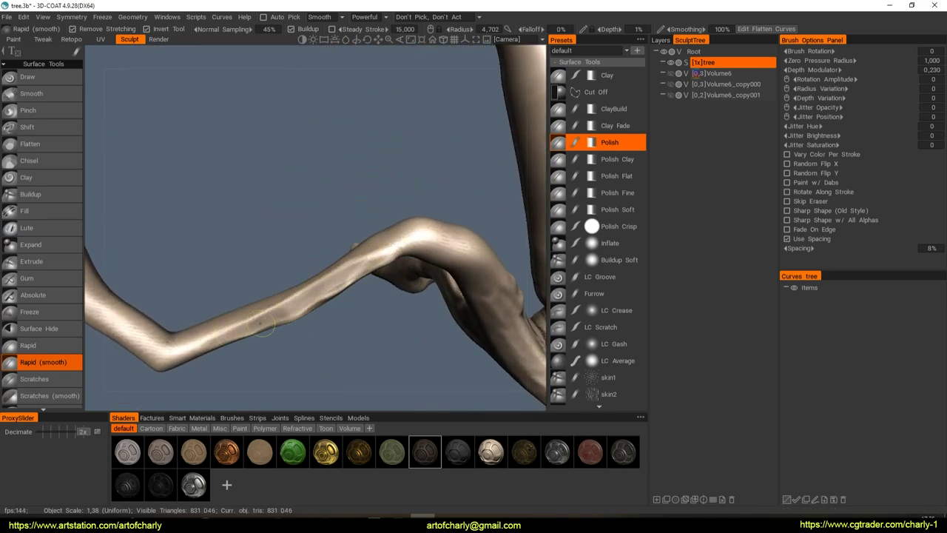
left_click_drag(200, 332, 342, 284)
mouse_move(352, 300)
right_mouse_down()
mouse_move(313, 264)
mouse_move(374, 252)
mouse_move(347, 296)
mouse_move(291, 347)
mouse_move(337, 293)
right_mouse_up()
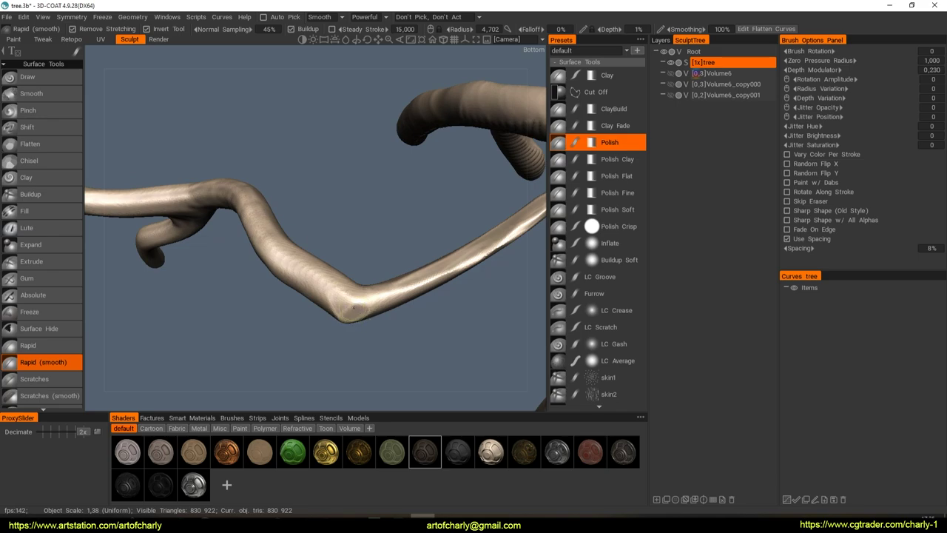
left_click_drag(381, 307, 351, 300)
Change the Polish stroke mode and orbit to view the whole branch structure
key("space")
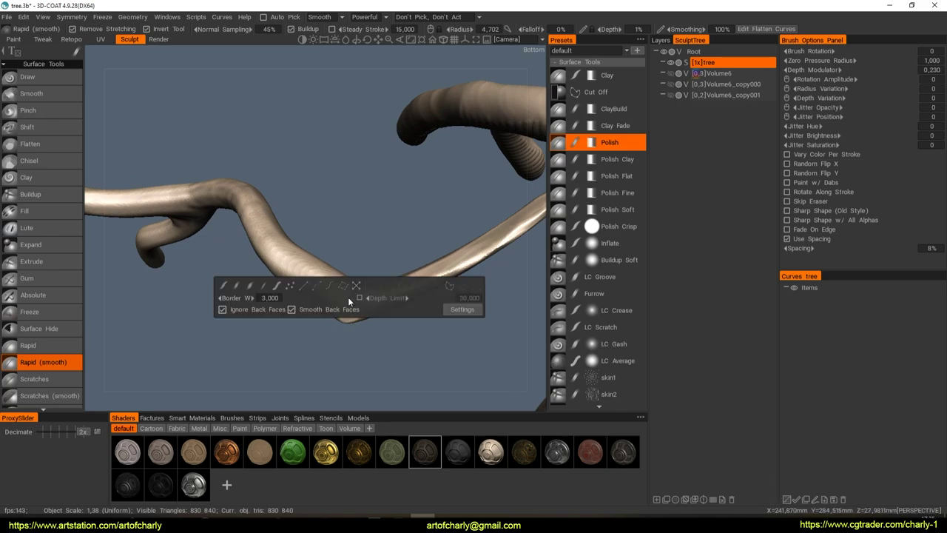
left_click(251, 288)
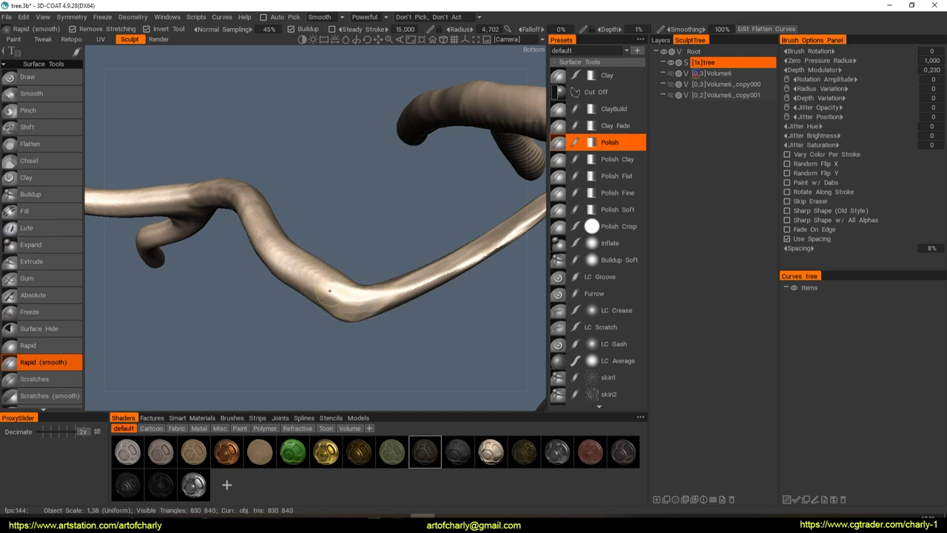
mouse_move(341, 256)
middle_mouse_down()
mouse_move(337, 281)
mouse_move(303, 239)
mouse_move(327, 226)
mouse_move(374, 324)
mouse_move(443, 282)
mouse_move(433, 301)
mouse_move(399, 309)
mouse_move(376, 272)
middle_mouse_up()
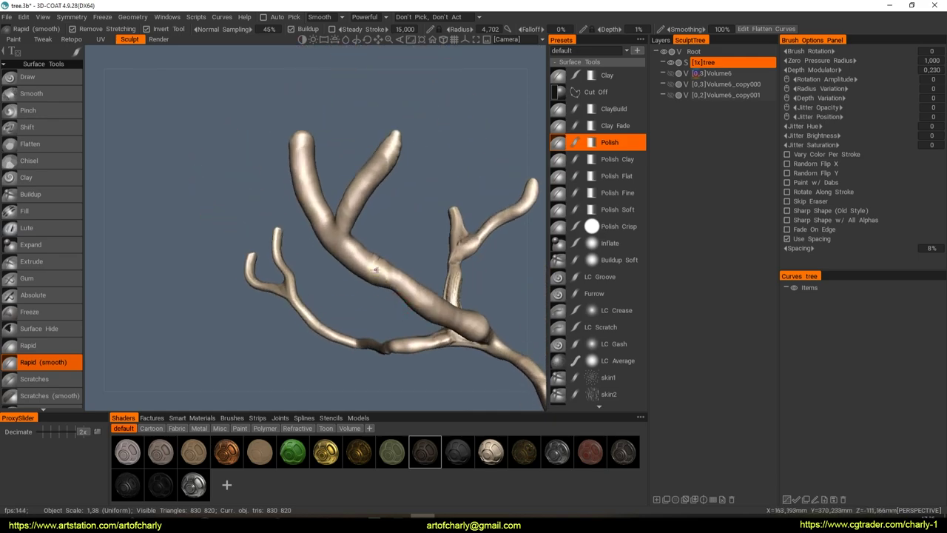
scroll(369, 262, "up", 5)
scroll(419, 296, "down", 6)
mouse_move(418, 296)
middle_mouse_down()
mouse_move(438, 282)
mouse_move(400, 264)
mouse_move(378, 275)
mouse_move(370, 207)
middle_mouse_up()
key("space")
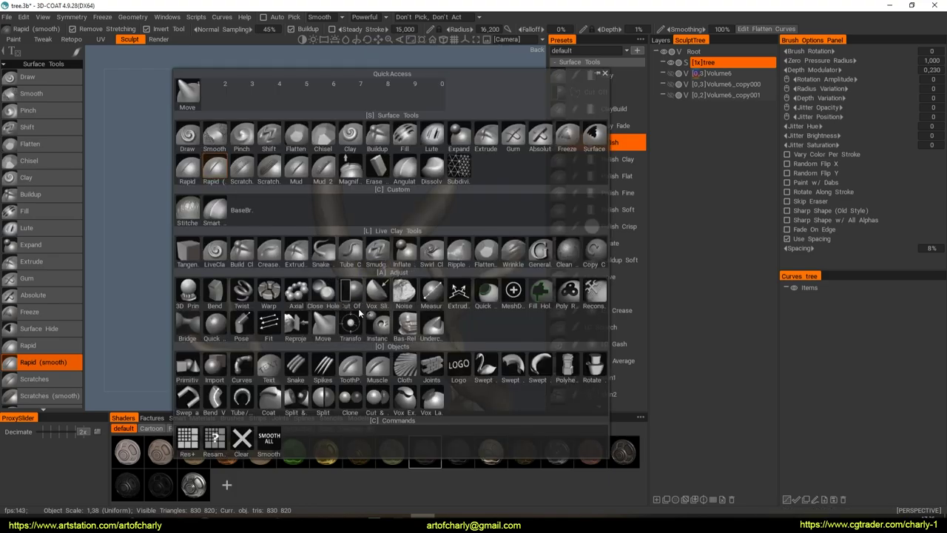
left_click(352, 294)
key("e")
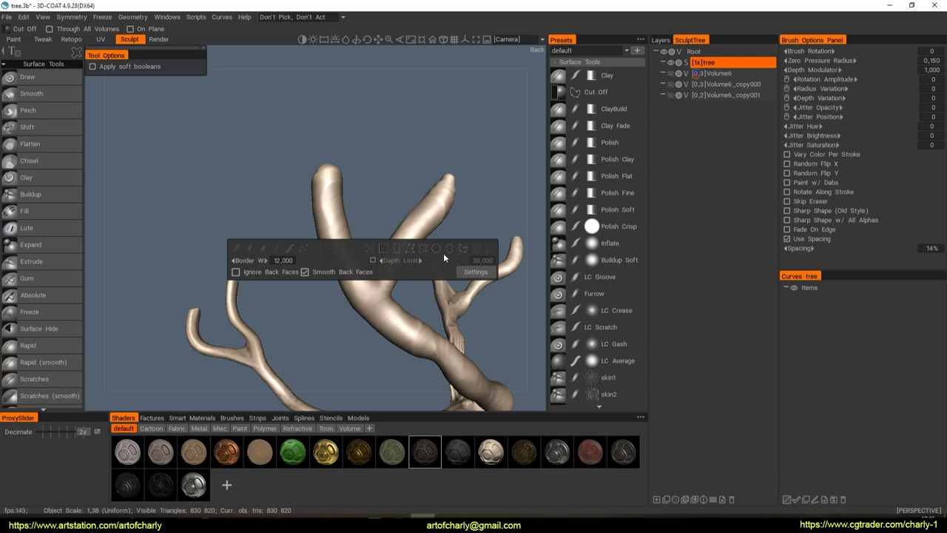
left_click(423, 250)
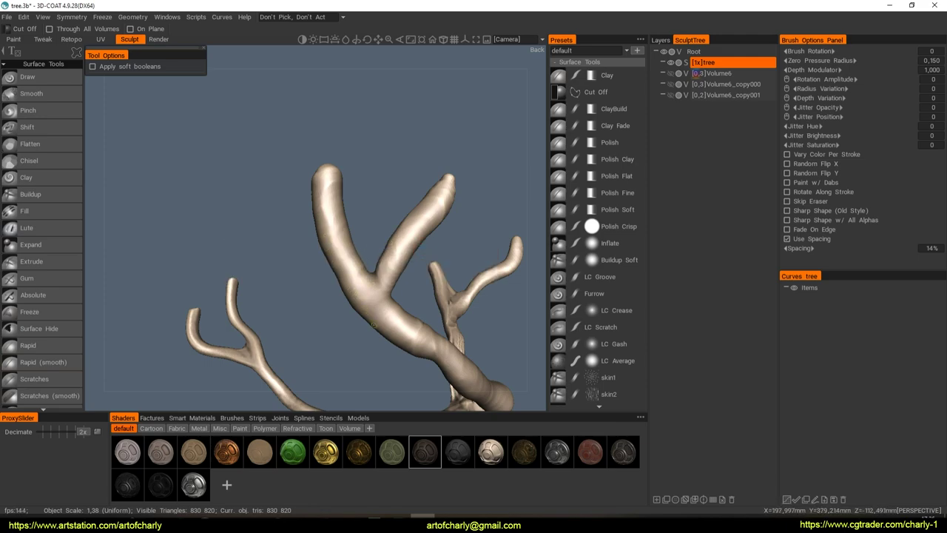
mouse_move(331, 279)
middle_mouse_down()
mouse_move(350, 269)
mouse_move(330, 279)
middle_mouse_up()
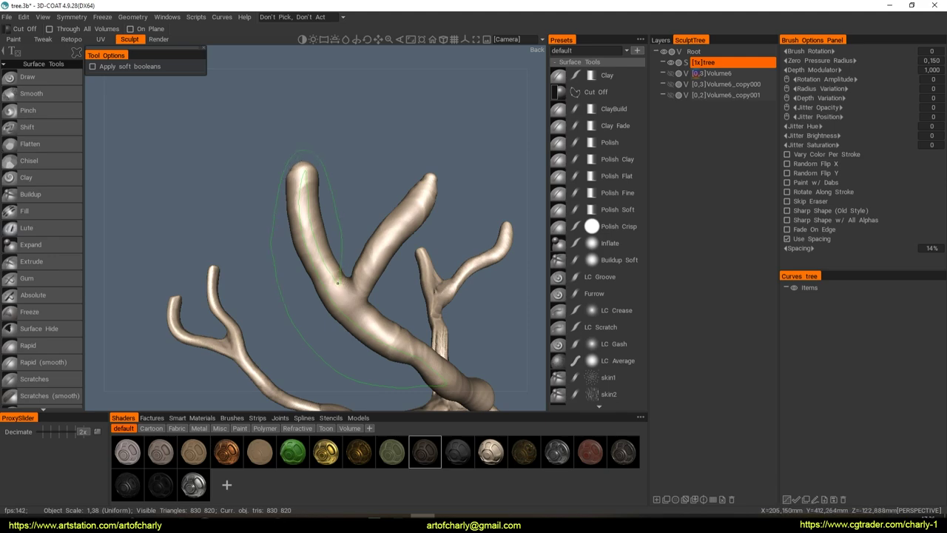
left_click_drag(337, 282, 337, 281)
mouse_move(365, 212)
middle_mouse_down()
mouse_move(382, 249)
mouse_move(409, 235)
mouse_move(353, 170)
middle_mouse_up()
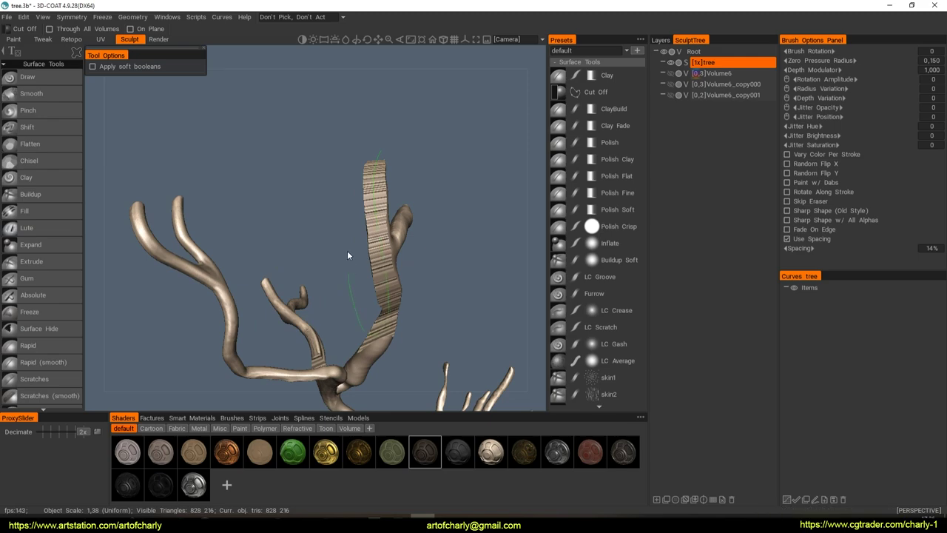
mouse_move(441, 297)
middle_mouse_down()
mouse_move(345, 297)
mouse_move(362, 258)
mouse_move(374, 256)
mouse_move(365, 281)
middle_mouse_up()
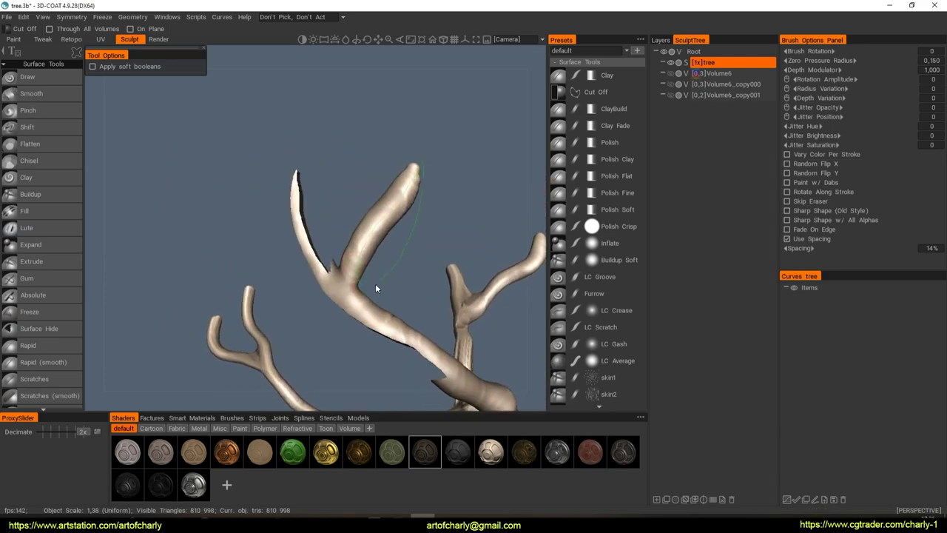
mouse_move(406, 261)
left_mouse_down()
mouse_move(334, 265)
mouse_move(372, 244)
mouse_move(336, 190)
left_mouse_up()
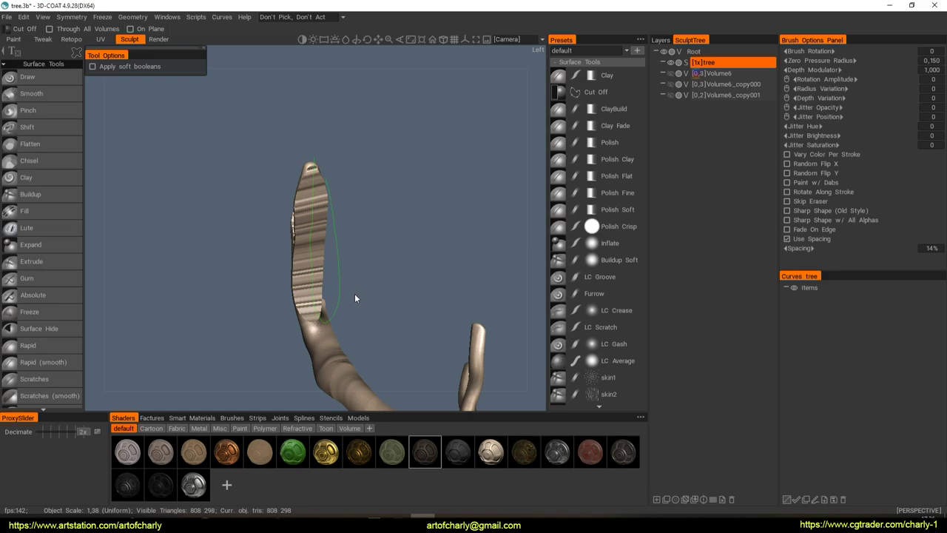
mouse_move(352, 297)
left_mouse_down()
mouse_move(350, 307)
mouse_move(375, 269)
mouse_move(388, 285)
mouse_move(454, 297)
mouse_move(360, 280)
mouse_move(397, 236)
mouse_move(397, 275)
mouse_move(482, 281)
mouse_move(429, 305)
mouse_move(375, 311)
mouse_move(365, 332)
mouse_move(388, 292)
mouse_move(469, 268)
mouse_move(398, 219)
mouse_move(413, 247)
mouse_move(383, 288)
mouse_move(456, 239)
left_mouse_up()
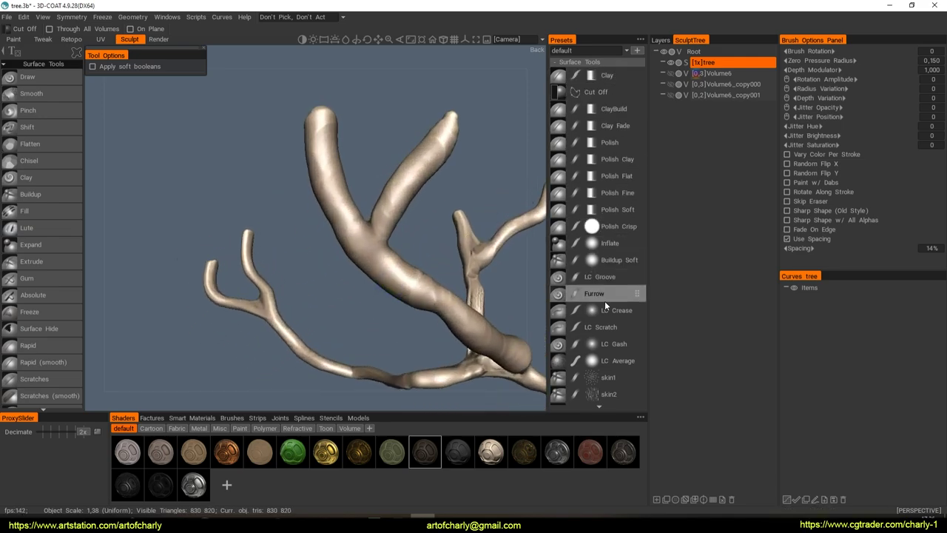
Polish the left upper branch and smooth the ribbed ridges off the right branch
left_click(607, 144)
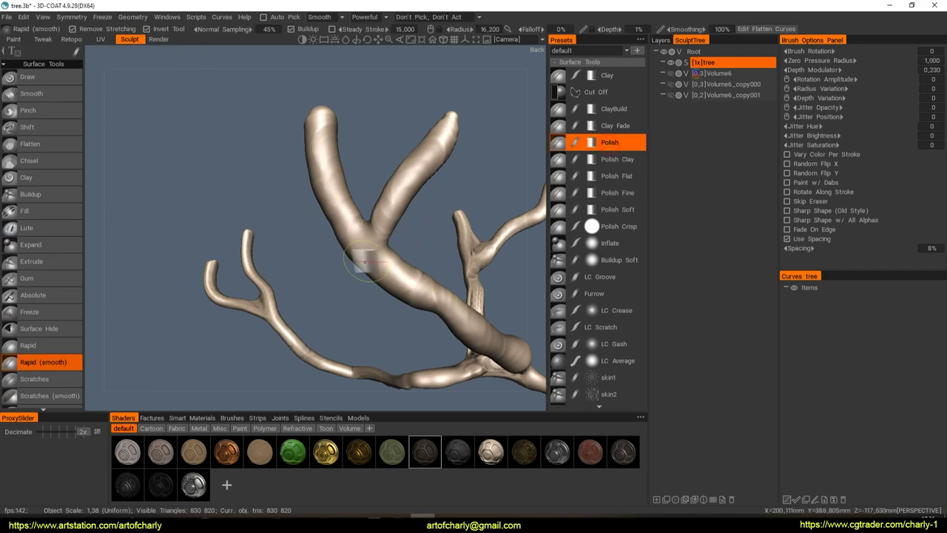
left_click_drag(381, 262, 318, 144)
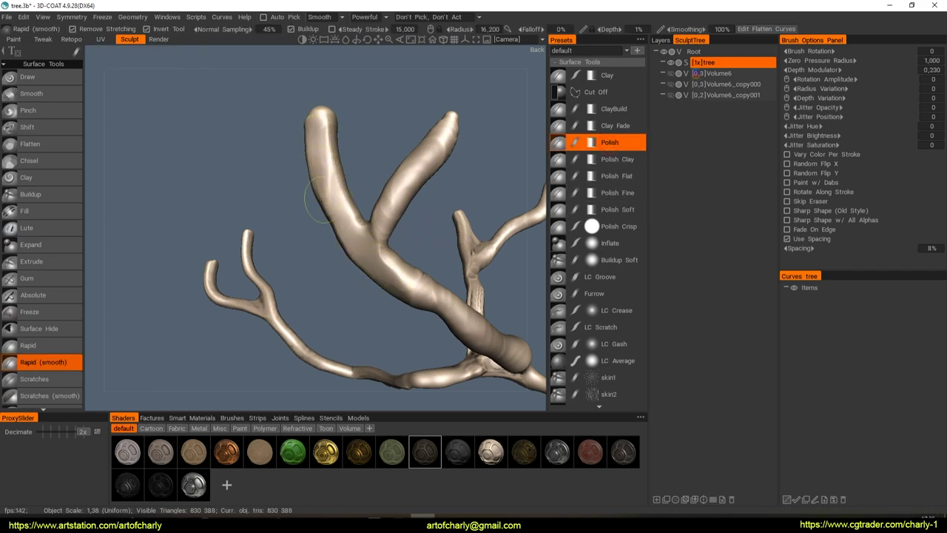
mouse_move(469, 205)
left_mouse_down()
mouse_move(328, 212)
mouse_move(341, 168)
mouse_move(328, 269)
mouse_move(386, 240)
left_mouse_up()
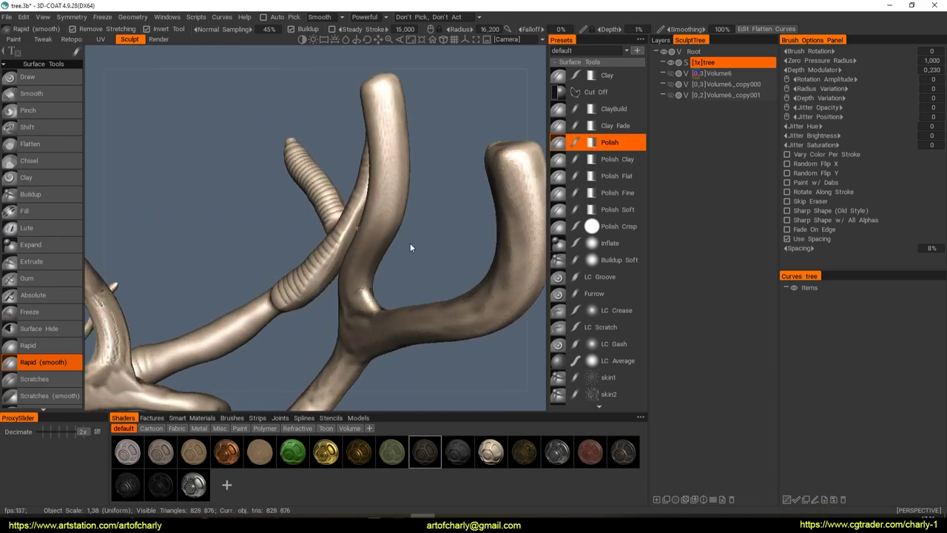
mouse_move(327, 263)
left_mouse_down()
mouse_move(296, 289)
mouse_move(389, 123)
left_mouse_up()
mouse_move(415, 214)
left_mouse_down()
mouse_move(298, 194)
mouse_move(334, 135)
left_mouse_up()
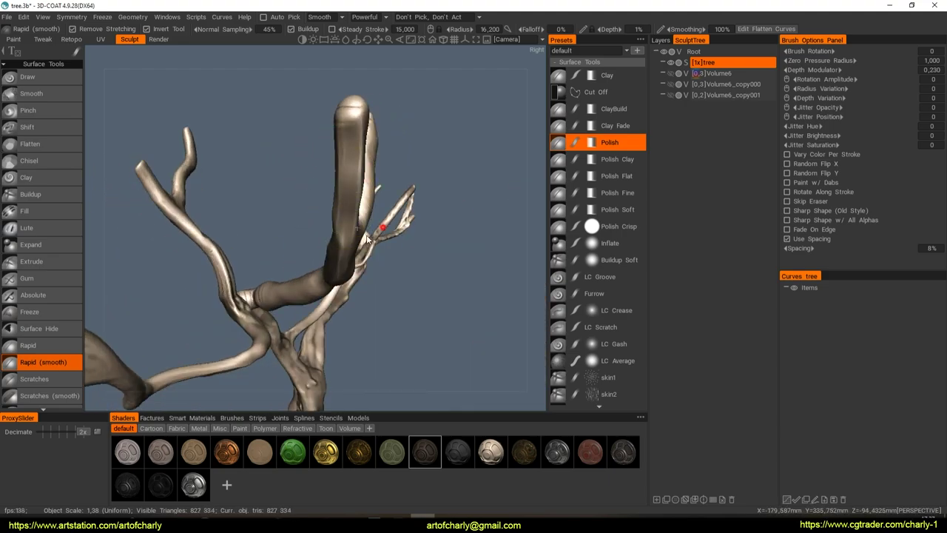
mouse_move(368, 238)
left_mouse_down()
mouse_move(339, 209)
mouse_move(313, 205)
mouse_move(385, 182)
mouse_move(376, 188)
mouse_move(378, 174)
mouse_move(425, 177)
left_mouse_up()
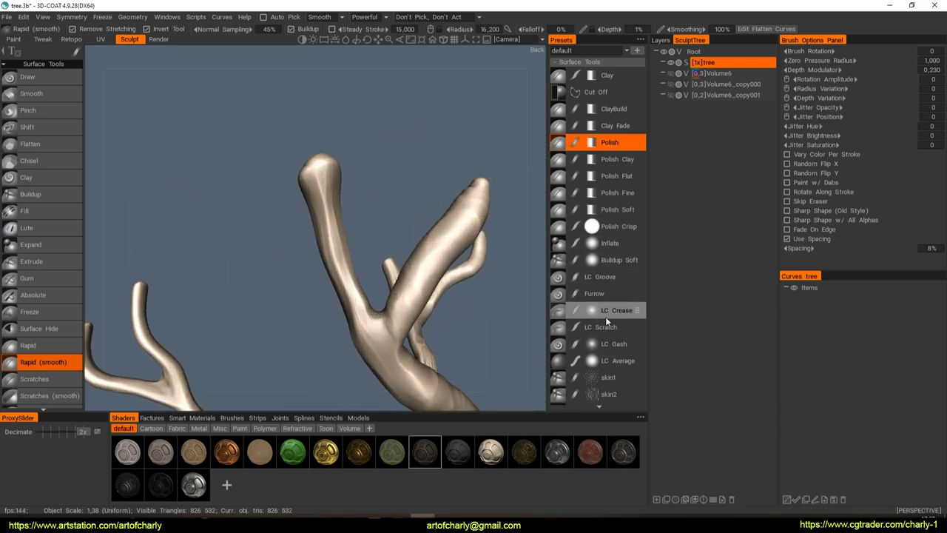
Load the amPinch brush preset and enlarge the brush radius to about 23
scroll(609, 329, "down", 3)
scroll(610, 327, "down", 6)
scroll(609, 330, "up", 2)
scroll(609, 325, "up", 2)
scroll(610, 324, "up", 2)
scroll(611, 320, "up", 2)
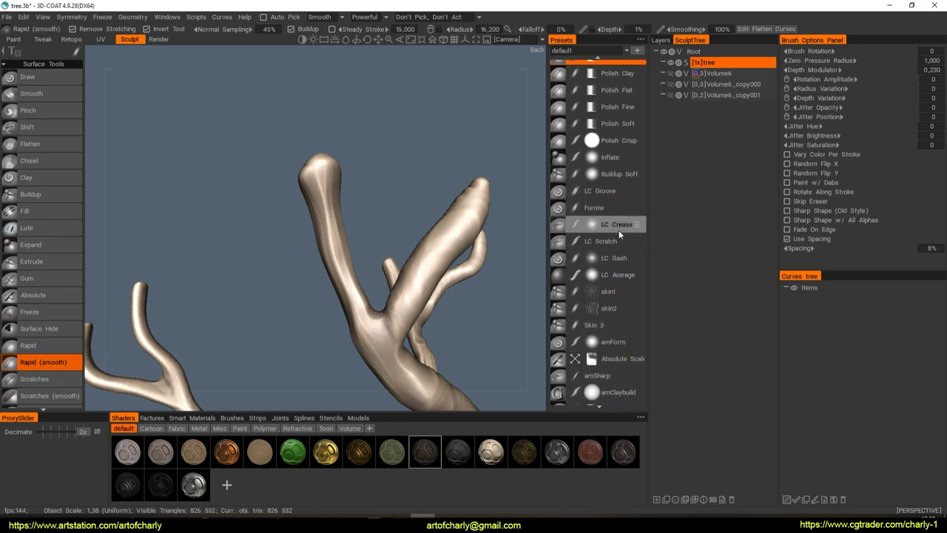
left_click(620, 311)
scroll(616, 267, "down", 1)
scroll(616, 267, "down", 5)
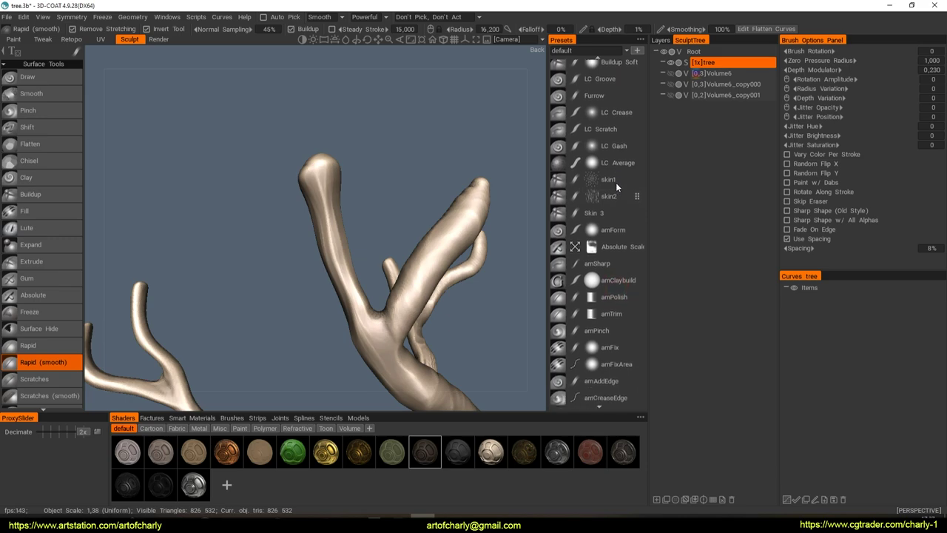
left_click(609, 263)
right_click_drag(321, 212, 327, 185)
mouse_move(319, 191)
middle_mouse_down()
mouse_move(389, 196)
mouse_move(396, 220)
mouse_move(349, 158)
middle_mouse_up()
key("space")
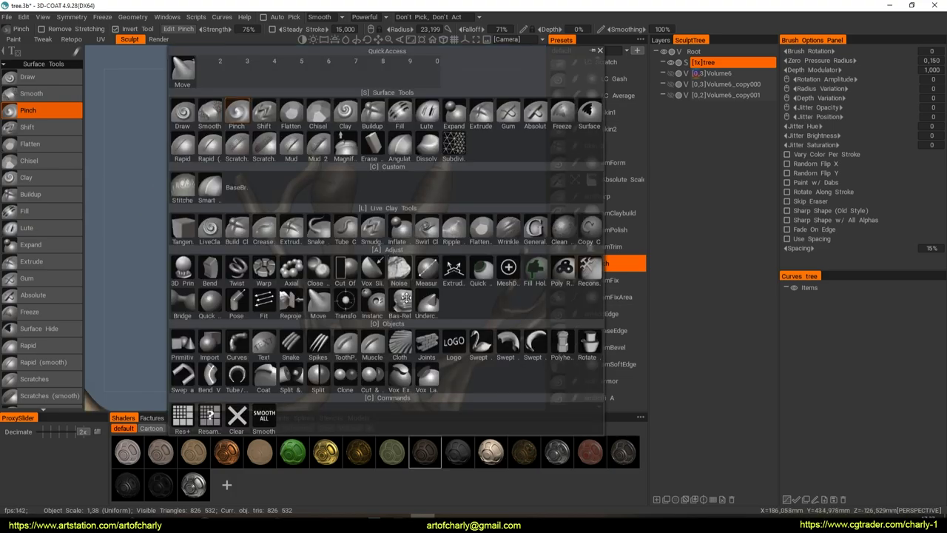
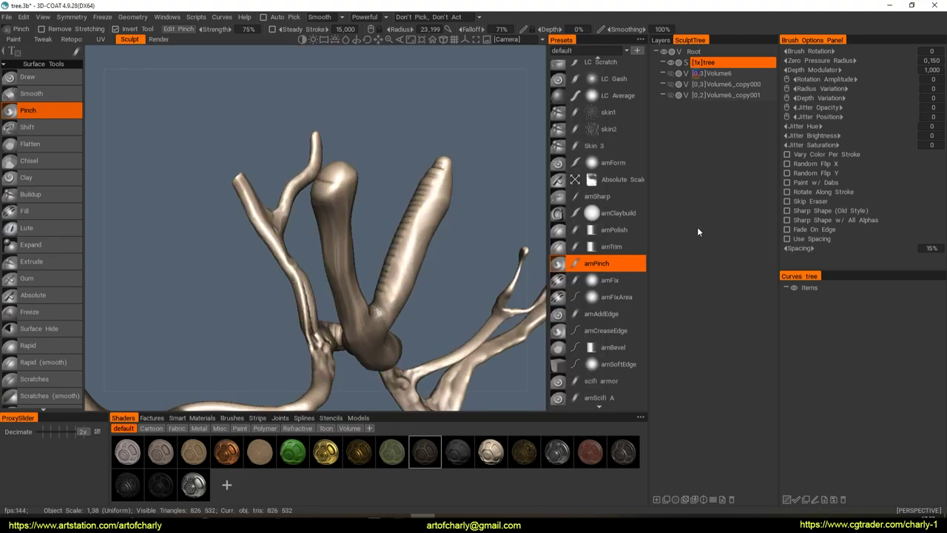
Frame the thick branch and switch to the larger amPinch preset (radius ~39)
scroll(416, 239, "down", 5)
scroll(416, 239, "down", 3)
scroll(386, 198, "up", 3)
mouse_move(385, 197)
left_mouse_down()
mouse_move(410, 246)
mouse_move(431, 237)
mouse_move(414, 291)
left_mouse_up()
scroll(327, 264, "up", 3)
scroll(345, 290, "up", 3)
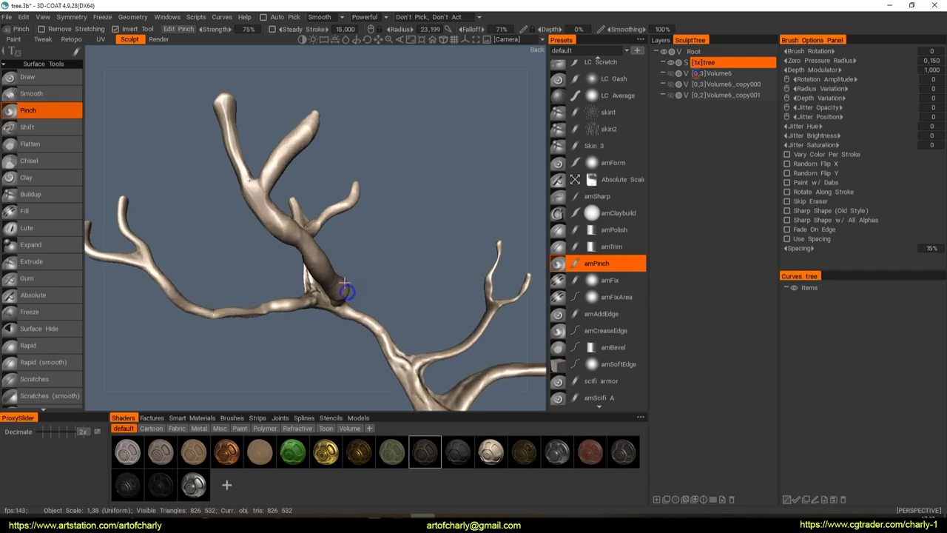
mouse_move(345, 291)
left_mouse_down()
mouse_move(445, 328)
mouse_move(380, 239)
left_mouse_up()
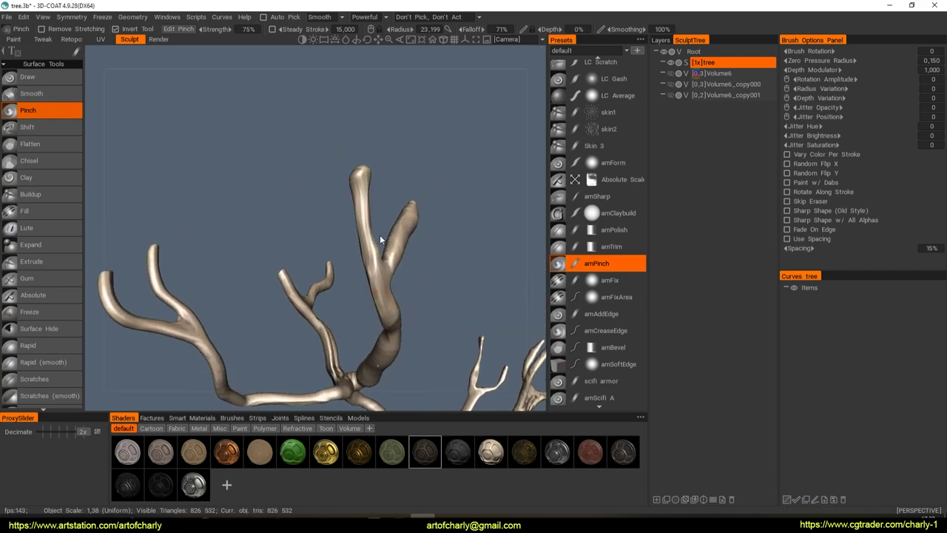
scroll(381, 239, "up", 3)
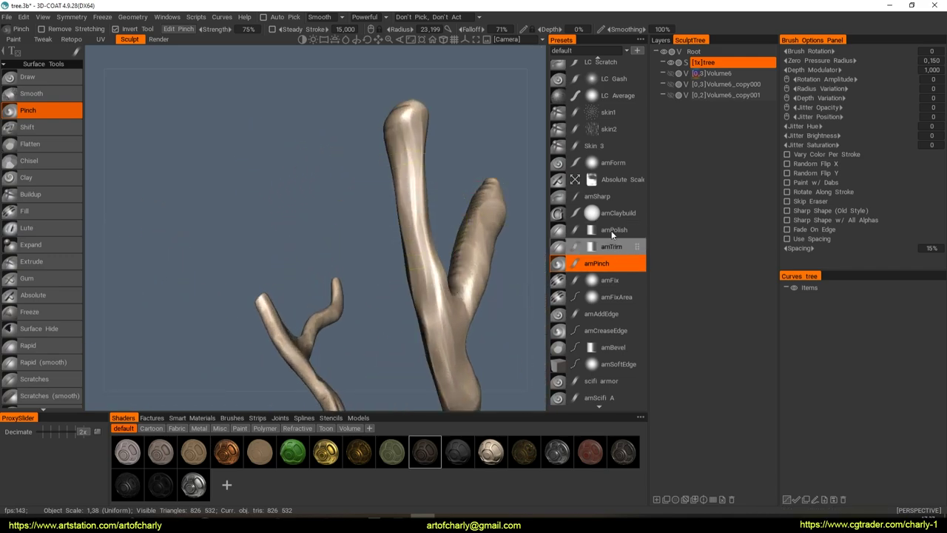
scroll(611, 222, "down", 2)
scroll(608, 196, "down", 1)
scroll(607, 244, "up", 3)
left_click(605, 294)
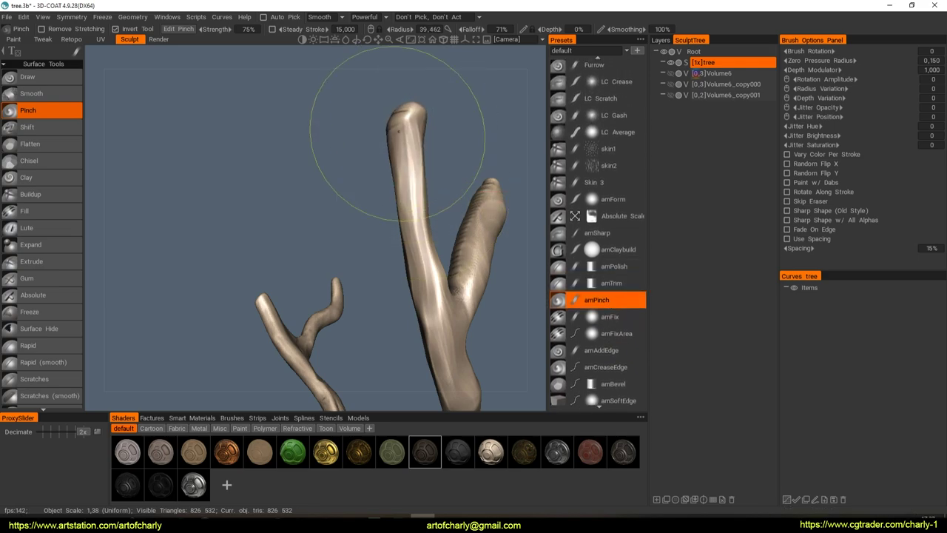
Smooth the rings off the ribbed branch toward its tip, then check the other branches
middle_click_drag(398, 132, 439, 191)
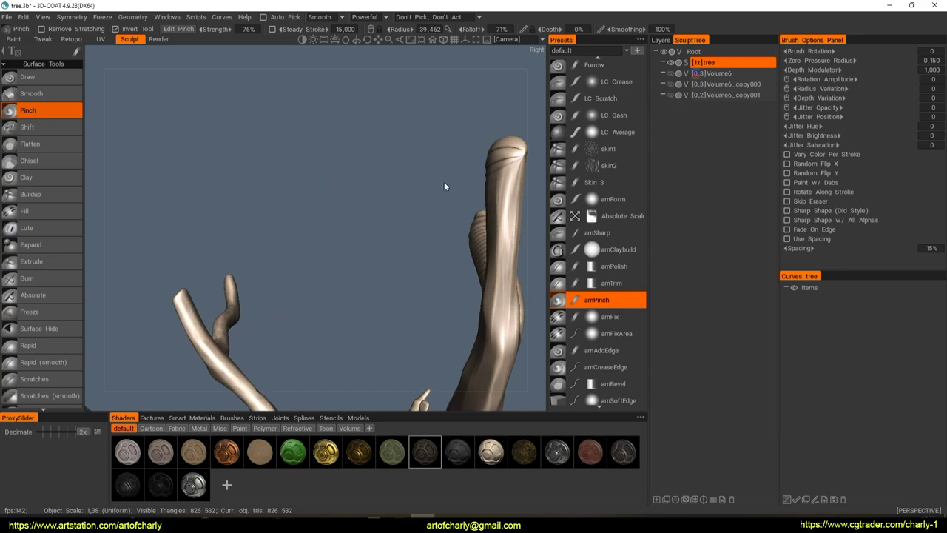
middle_click_drag(493, 172, 425, 138)
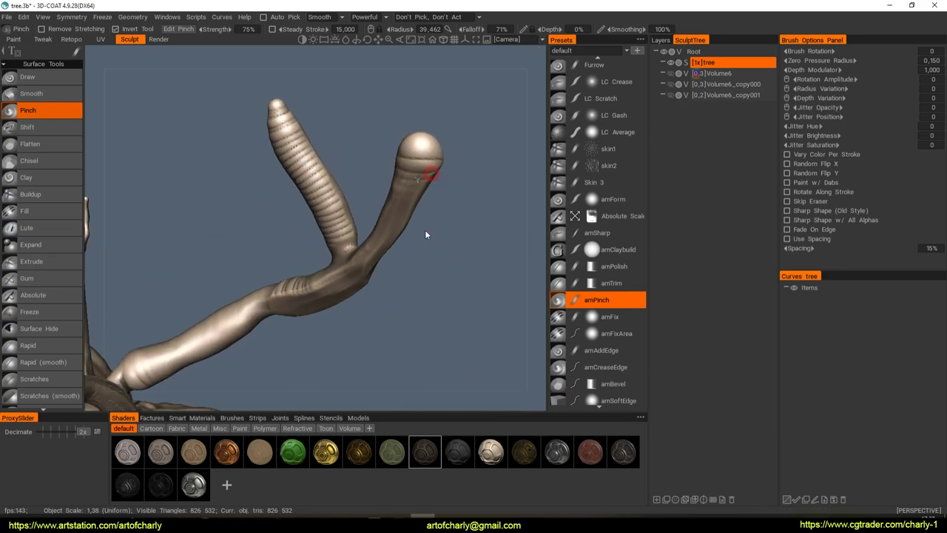
mouse_move(444, 205)
middle_mouse_down()
mouse_move(419, 200)
mouse_move(391, 169)
mouse_move(402, 225)
mouse_move(426, 170)
mouse_move(369, 232)
mouse_move(464, 231)
mouse_move(403, 174)
middle_mouse_up()
mouse_move(403, 226)
middle_mouse_down()
mouse_move(318, 211)
mouse_move(325, 200)
mouse_move(317, 191)
middle_mouse_up()
mouse_move(317, 190)
left_mouse_down("shift")
mouse_move(327, 169)
mouse_move(338, 222)
mouse_move(360, 264)
mouse_move(374, 261)
mouse_move(314, 198)
left_mouse_up("shift")
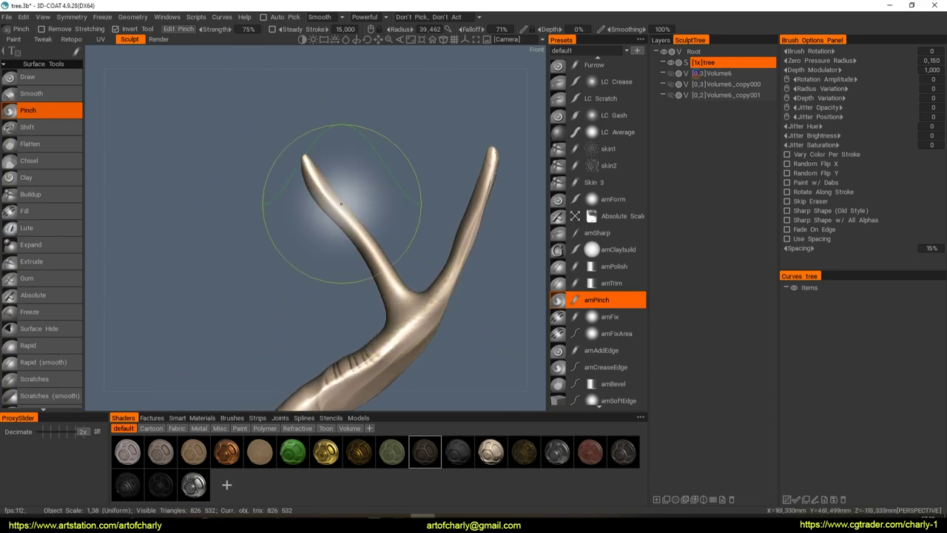
mouse_move(315, 198)
middle_mouse_down()
mouse_move(410, 276)
mouse_move(402, 225)
middle_mouse_up()
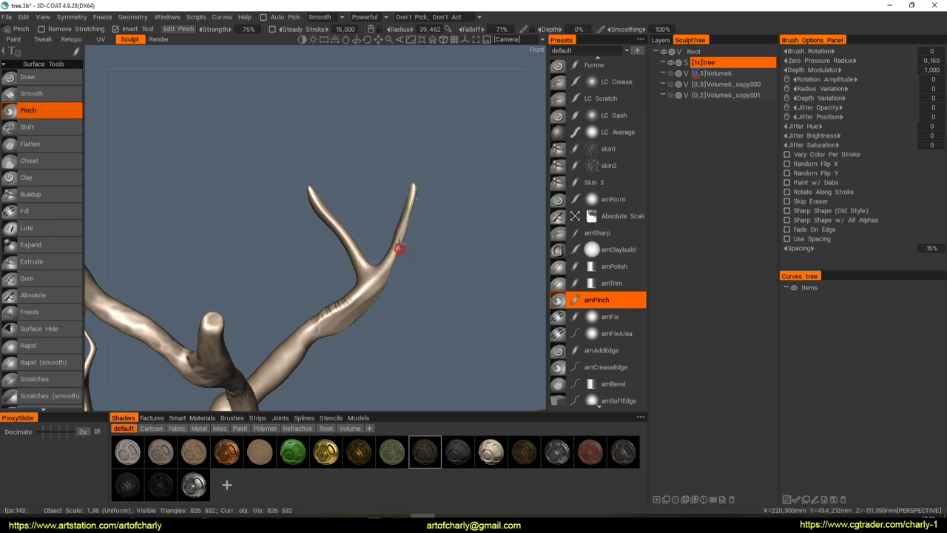
mouse_move(406, 219)
middle_mouse_down()
mouse_move(444, 285)
mouse_move(333, 270)
mouse_move(450, 301)
mouse_move(375, 258)
middle_mouse_up()
middle_click_drag(435, 294, 391, 306)
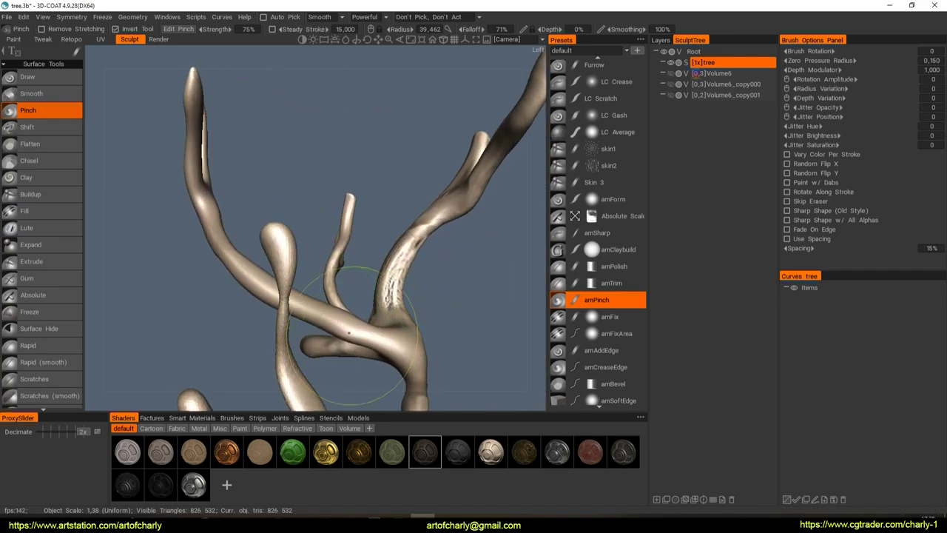
scroll(393, 296, "down", 5)
Zoom in on the forked branch and nudge its tips slightly
mouse_move(391, 271)
middle_mouse_down()
mouse_move(380, 295)
mouse_move(401, 271)
mouse_move(351, 256)
middle_mouse_up()
scroll(351, 256, "up", 5)
scroll(373, 288, "up", 4)
middle_click_drag(370, 318, 355, 318)
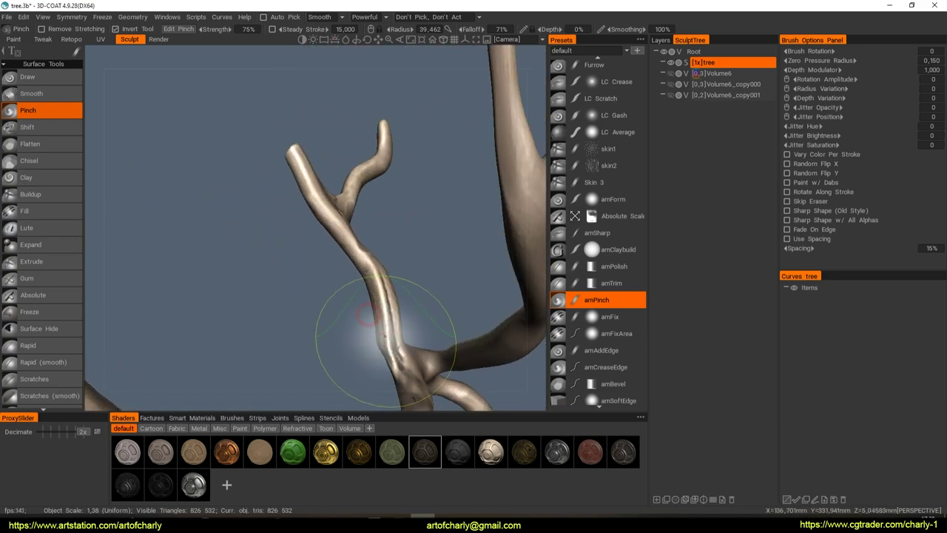
mouse_move(312, 205)
middle_mouse_down()
mouse_move(360, 296)
mouse_move(298, 195)
middle_mouse_up()
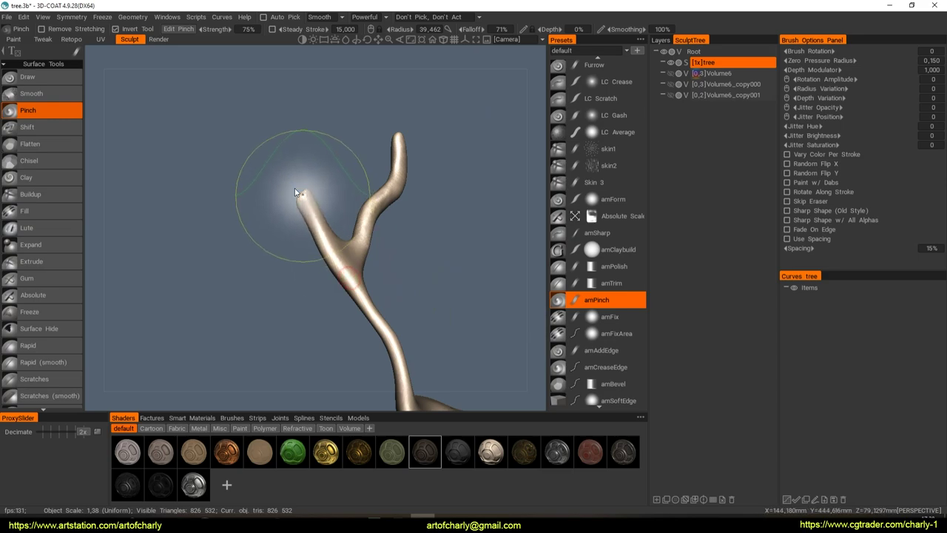
mouse_move(343, 250)
middle_mouse_down()
mouse_move(359, 249)
mouse_move(380, 152)
middle_mouse_up()
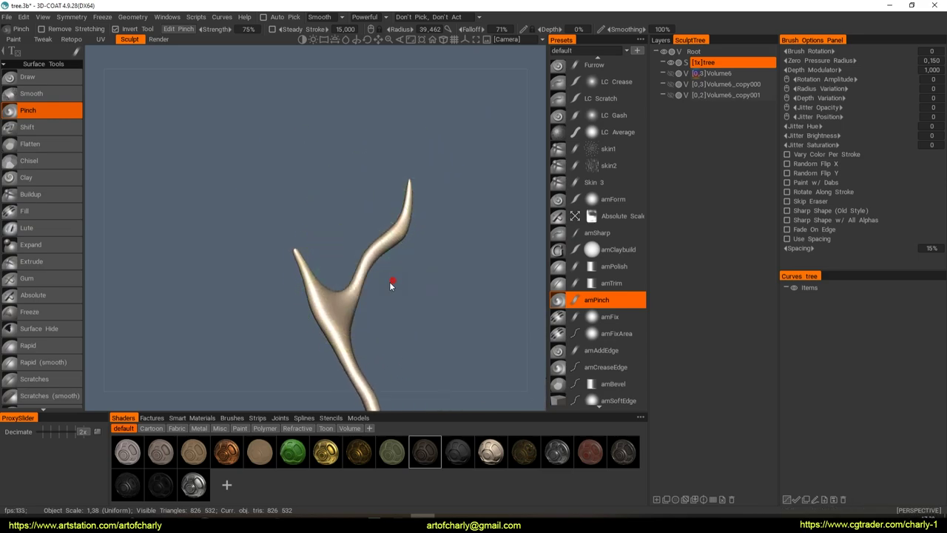
middle_click_drag(393, 284, 403, 235)
mouse_move(406, 287)
middle_mouse_down()
mouse_move(365, 298)
mouse_move(385, 289)
mouse_move(376, 295)
middle_mouse_up()
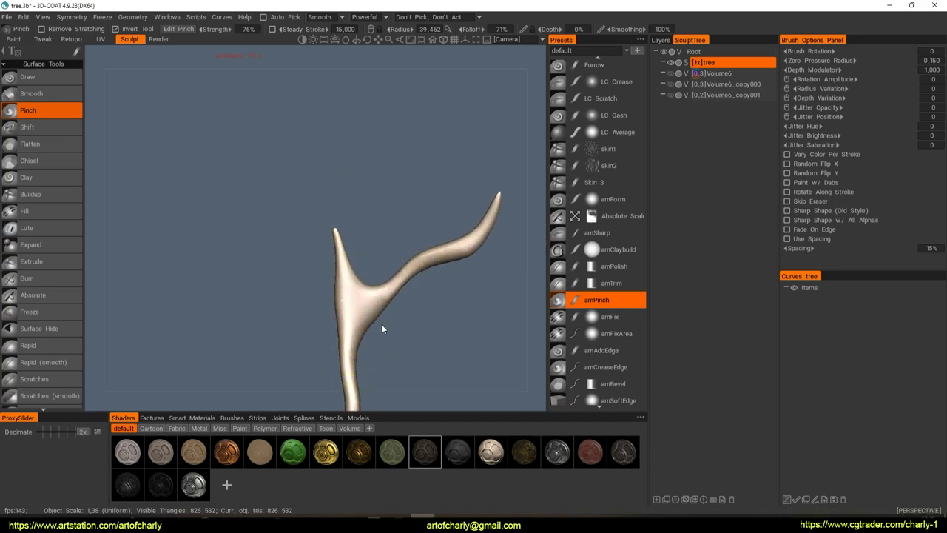
Thicken the left branch and trunk junction and pinch the right branch tip to a point
mouse_move(375, 316)
left_mouse_down()
mouse_move(338, 306)
mouse_move(333, 232)
mouse_move(348, 291)
left_mouse_up()
mouse_move(451, 229)
left_mouse_down()
mouse_move(501, 184)
mouse_move(491, 185)
mouse_move(486, 211)
left_mouse_up()
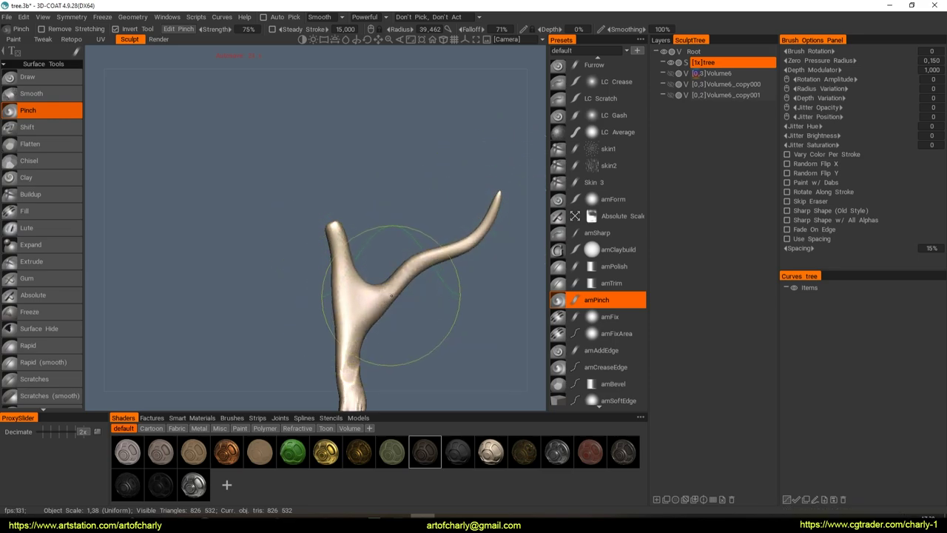
scroll(338, 355, "down", 5)
mouse_move(338, 355)
middle_mouse_down()
mouse_move(359, 281)
mouse_move(380, 260)
mouse_move(340, 208)
middle_mouse_up()
scroll(359, 281, "up", 3)
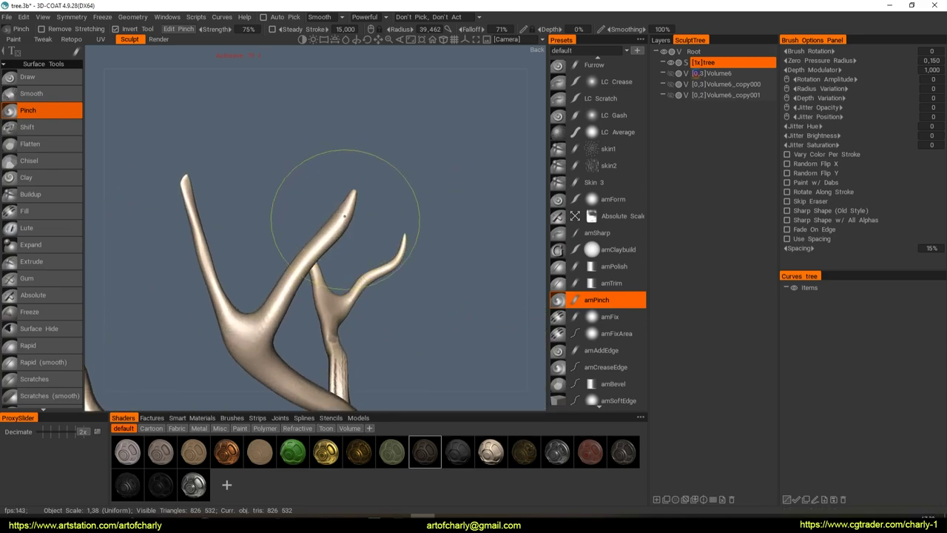
middle_click_drag(349, 246, 438, 275)
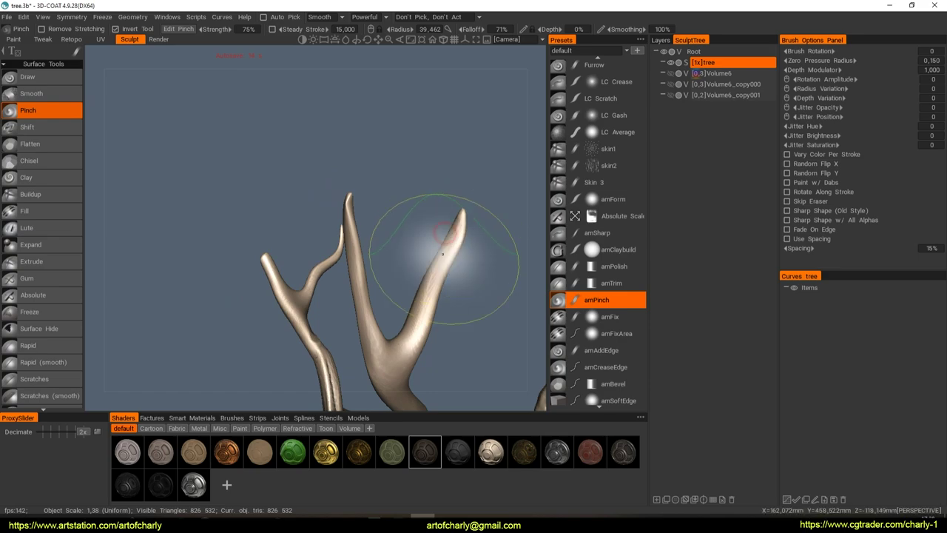
mouse_move(389, 313)
middle_mouse_down()
mouse_move(375, 267)
mouse_move(323, 281)
mouse_move(317, 293)
mouse_move(364, 344)
mouse_move(258, 300)
mouse_move(418, 342)
mouse_move(374, 353)
mouse_move(260, 317)
mouse_move(295, 296)
middle_mouse_up()
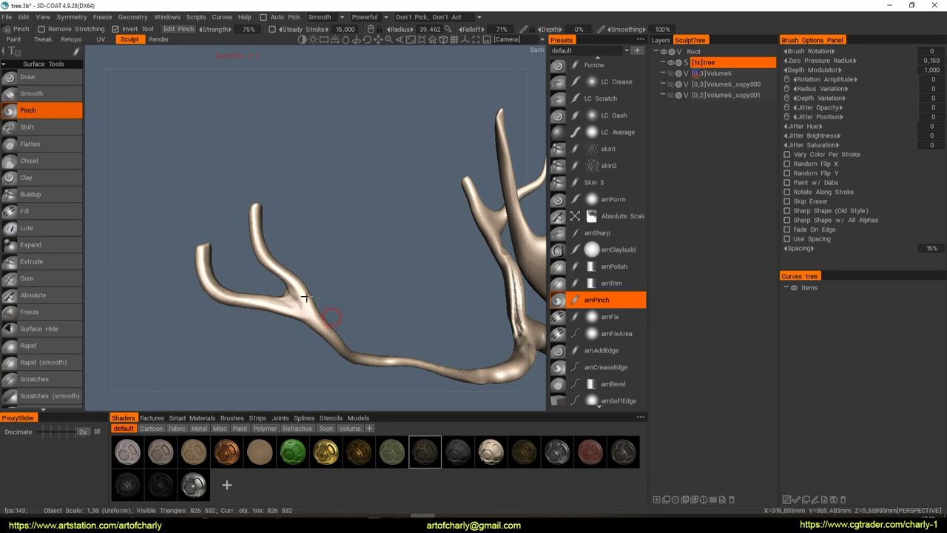
Taper the left branch tip and reveal the disc-shaped Volume6 canopy layer
mouse_move(238, 275)
left_mouse_down()
mouse_move(211, 201)
mouse_move(201, 265)
left_mouse_up()
mouse_move(228, 290)
middle_mouse_down()
mouse_move(359, 323)
mouse_move(340, 270)
mouse_move(372, 281)
mouse_move(375, 295)
middle_mouse_up()
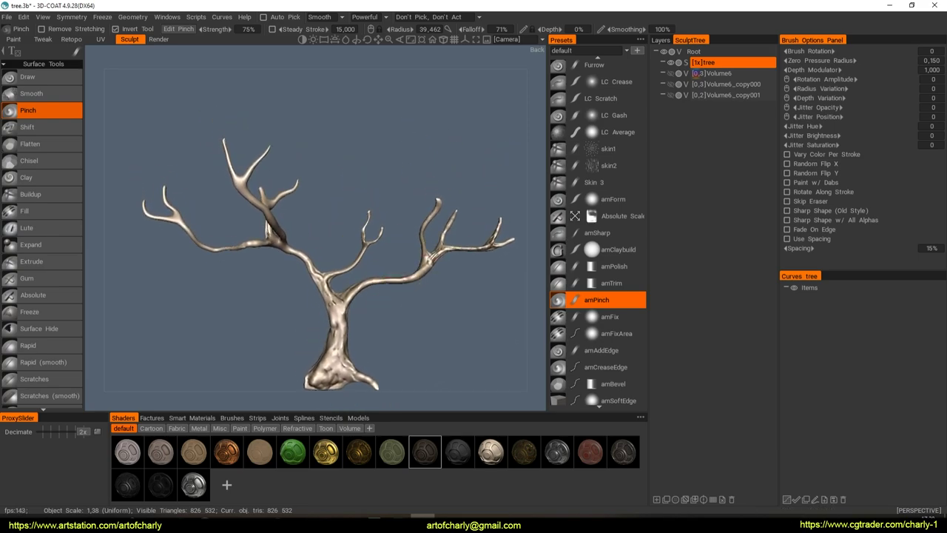
left_click(671, 74)
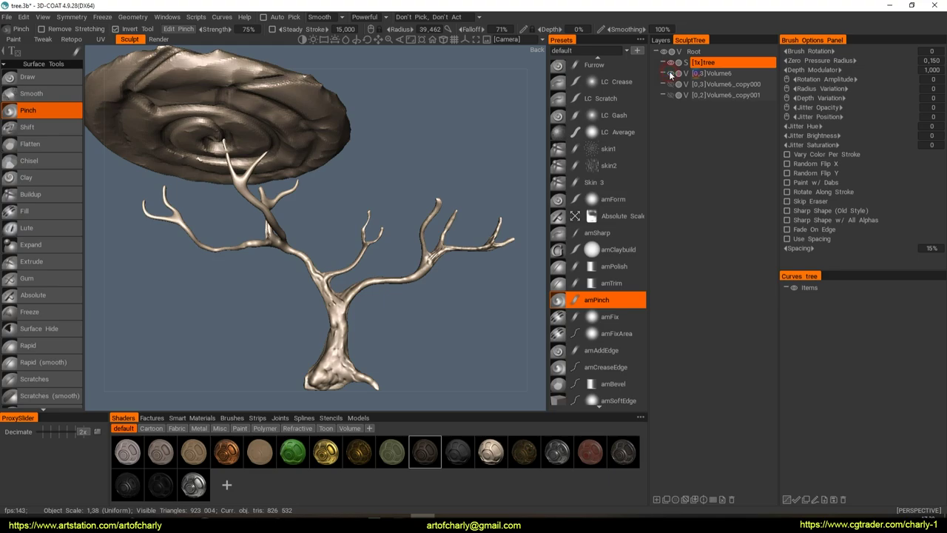
Switch to the Transform tool and place the duplicated canopy disc beside the tree, rotated
mouse_move(333, 218)
middle_mouse_down()
mouse_move(363, 247)
mouse_move(345, 232)
mouse_move(369, 264)
mouse_move(365, 277)
middle_mouse_up()
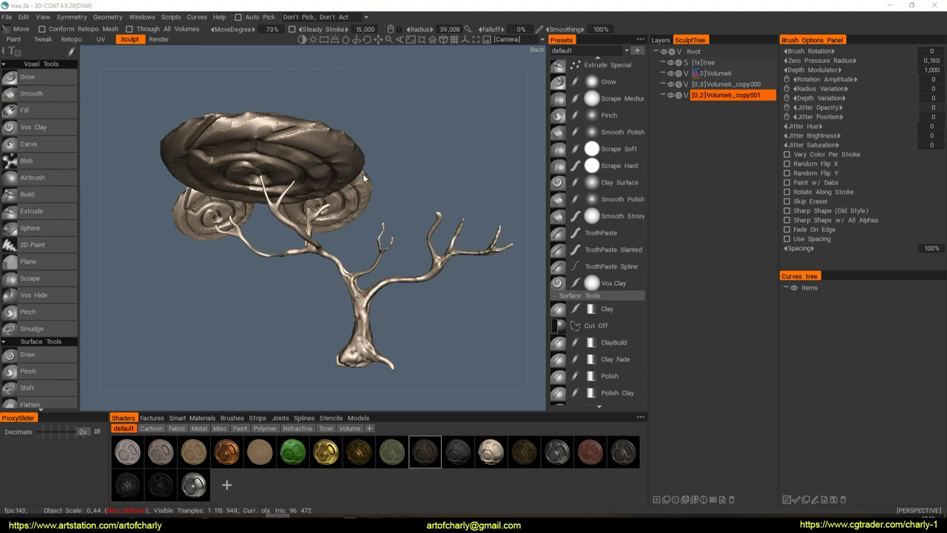
key("space")
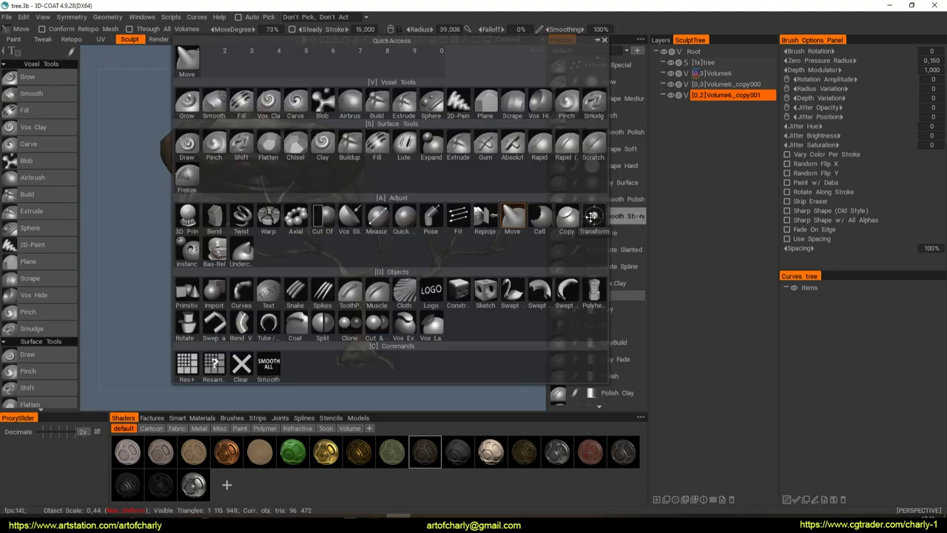
left_click(591, 215)
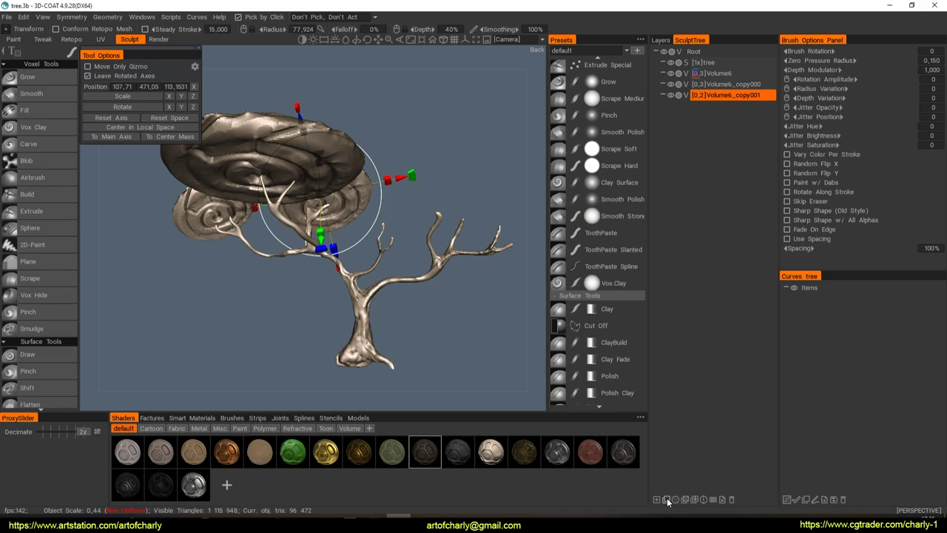
left_click_drag(405, 180, 476, 177)
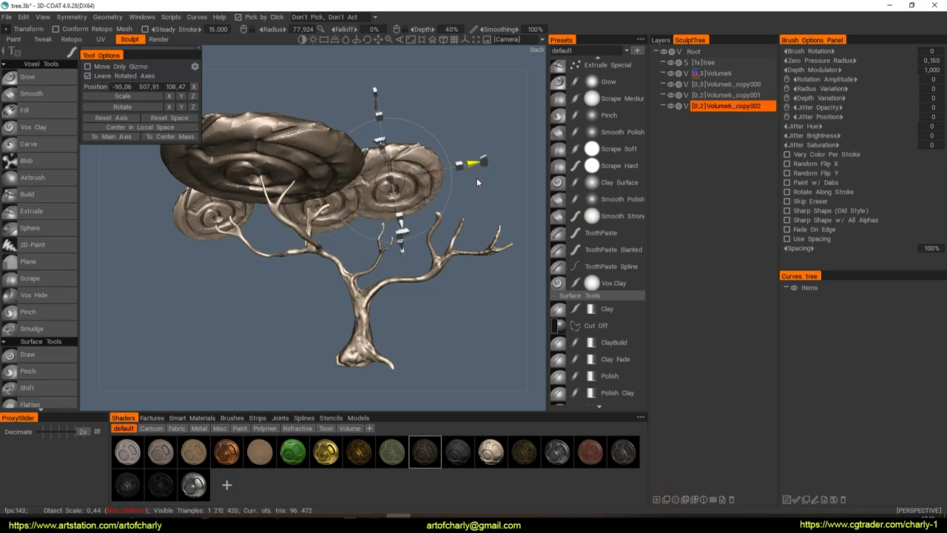
right_click_drag(474, 185, 419, 271)
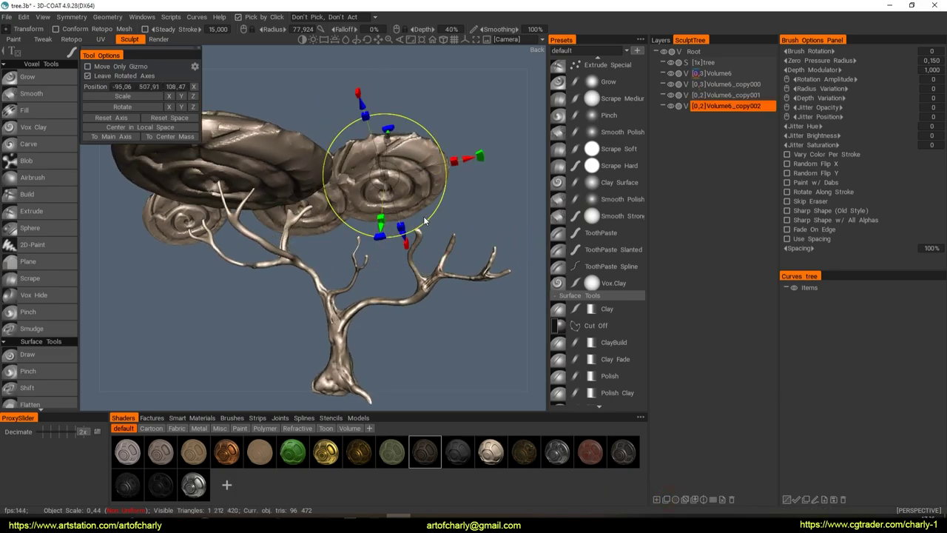
right_click_drag(428, 216, 395, 260)
left_click_drag(383, 257, 317, 264)
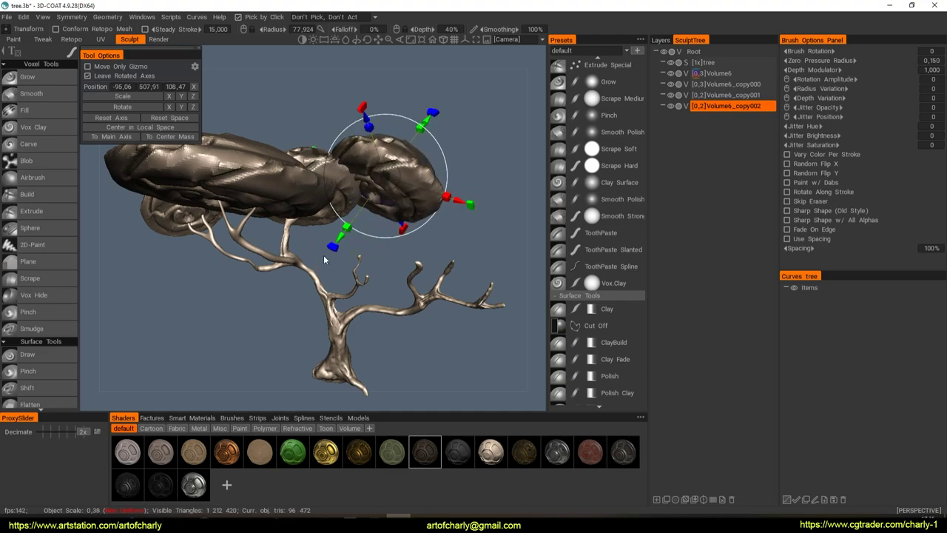
mouse_move(426, 126)
left_mouse_down()
mouse_move(397, 172)
mouse_move(396, 198)
left_mouse_up()
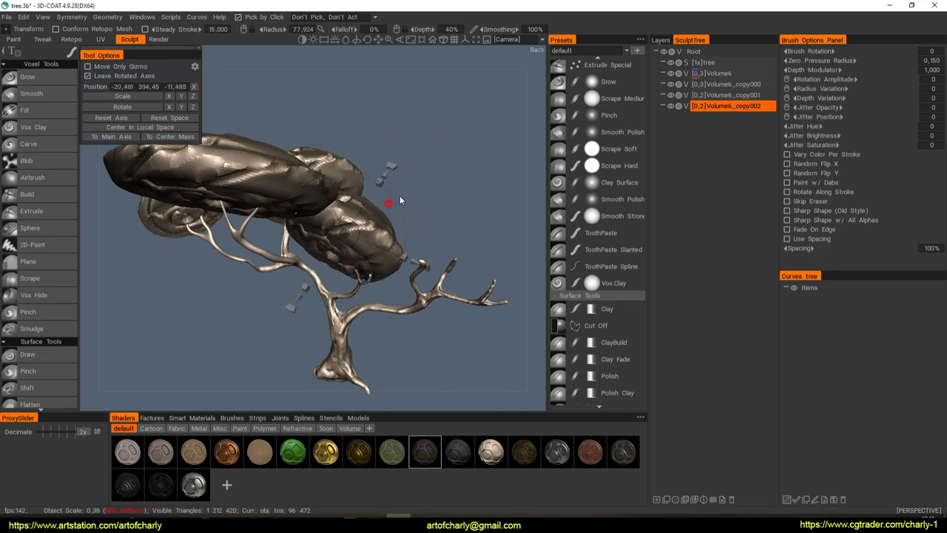
right_click_drag(395, 198, 342, 215)
left_click_drag(342, 213, 331, 212)
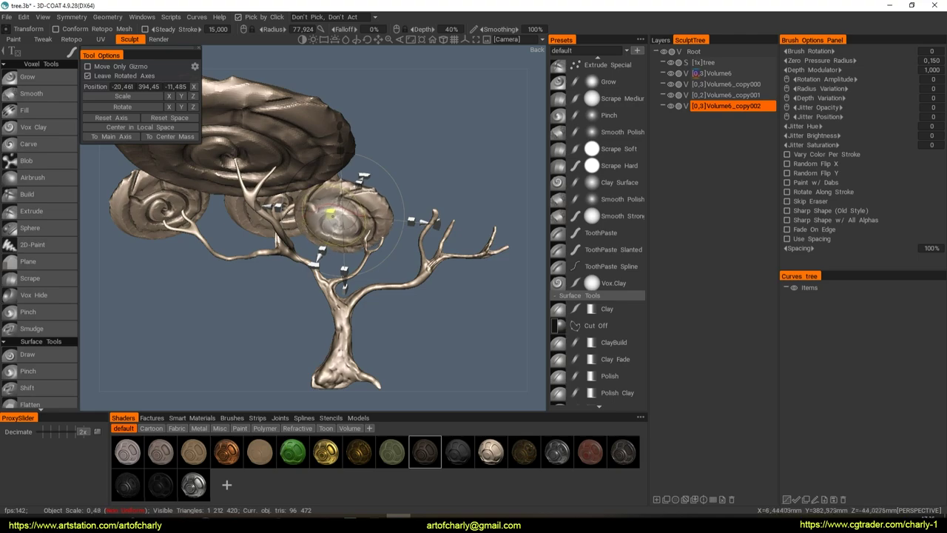
Move the right canopy disc rightward, tilt it and scale it down
right_click_drag(331, 212, 429, 261)
left_click_drag(434, 244, 467, 254)
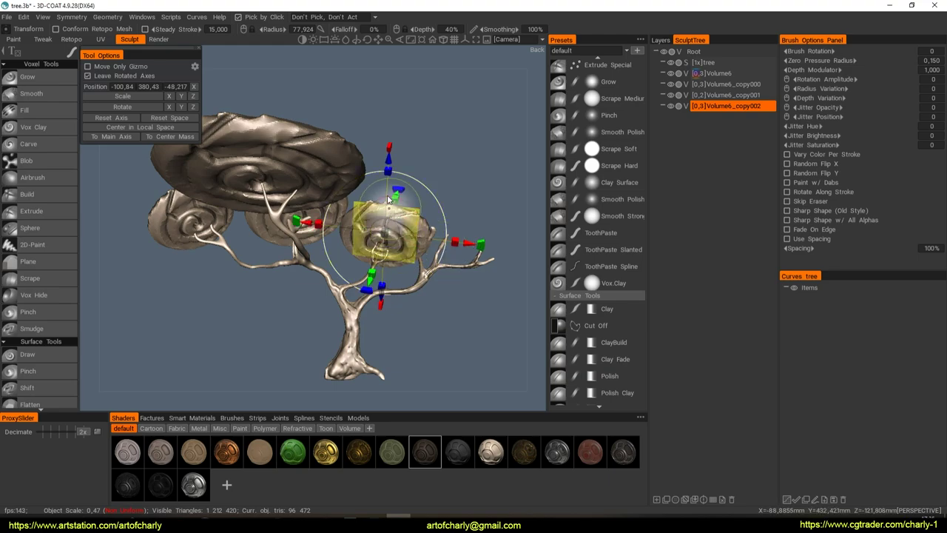
left_click_drag(420, 255, 363, 216)
left_click_drag(366, 326, 320, 313)
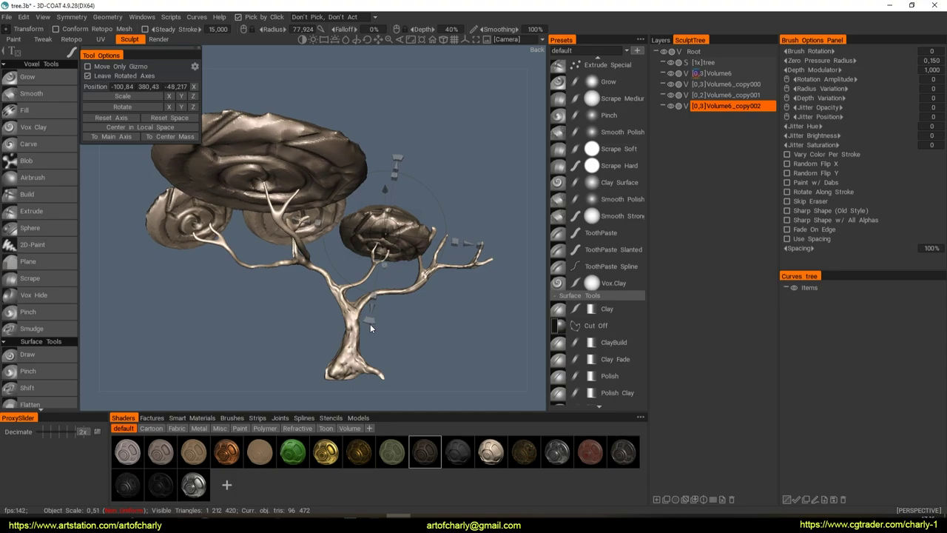
left_click_drag(319, 308, 319, 309)
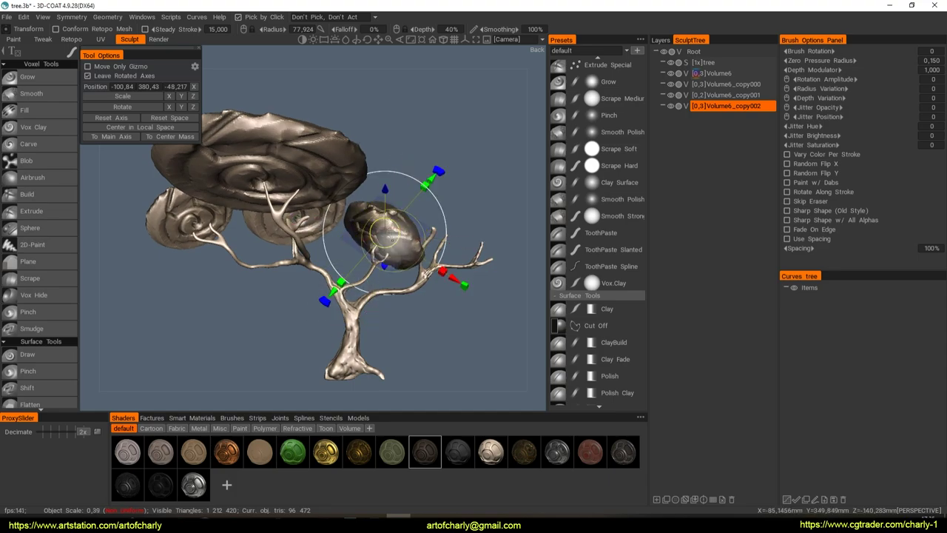
Shrink Volume6_copy002 slightly, slide it along X, and lasso the right branch with Pose
right_click_drag(404, 311, 418, 281)
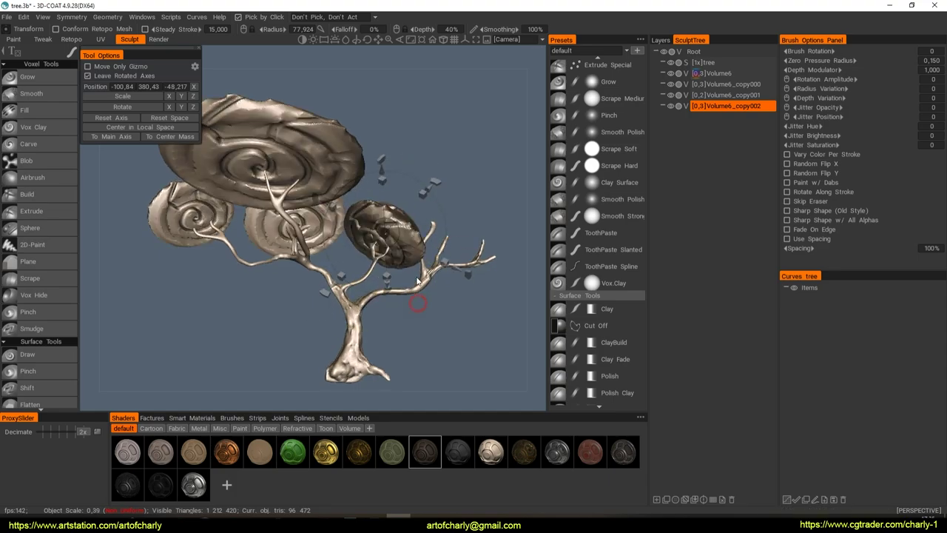
left_click_drag(379, 164, 402, 153)
right_click_drag(393, 276, 322, 292)
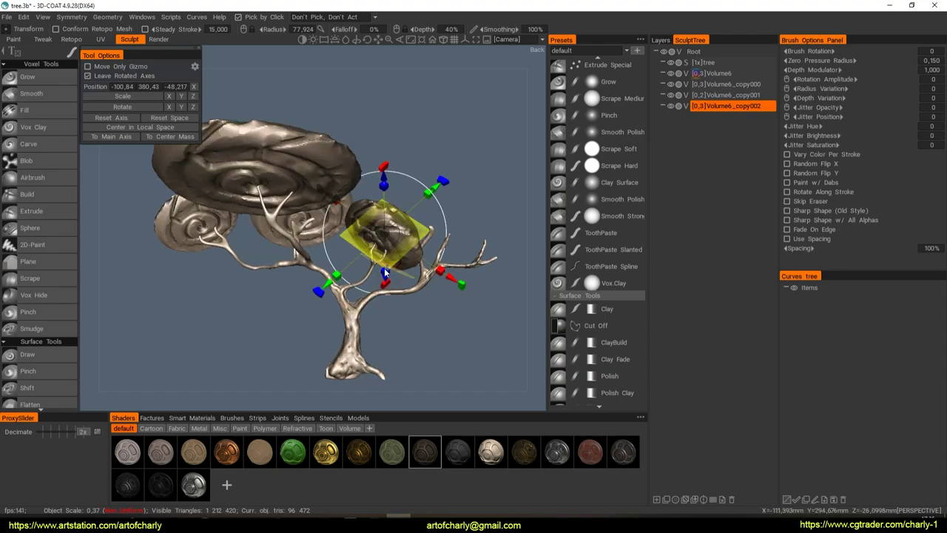
left_click_drag(326, 286, 329, 291)
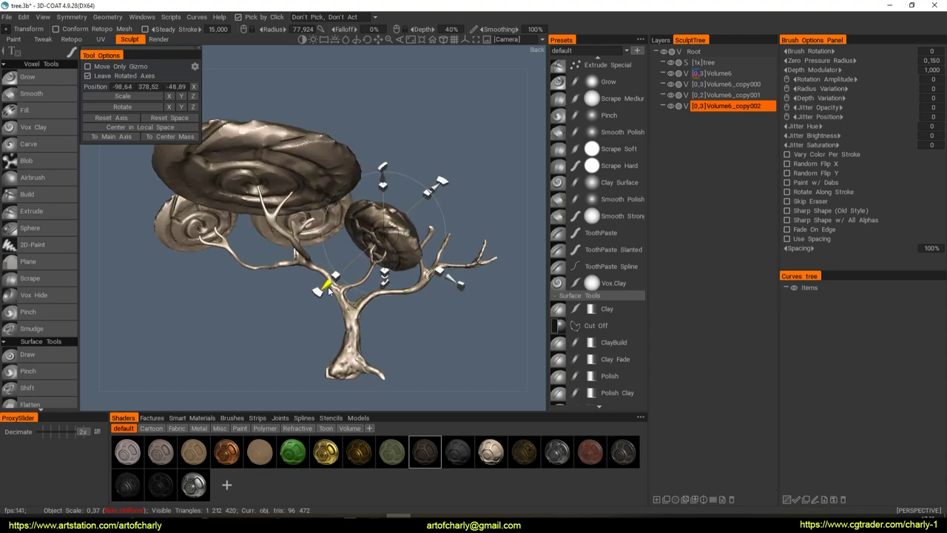
left_click_drag(459, 284, 453, 288)
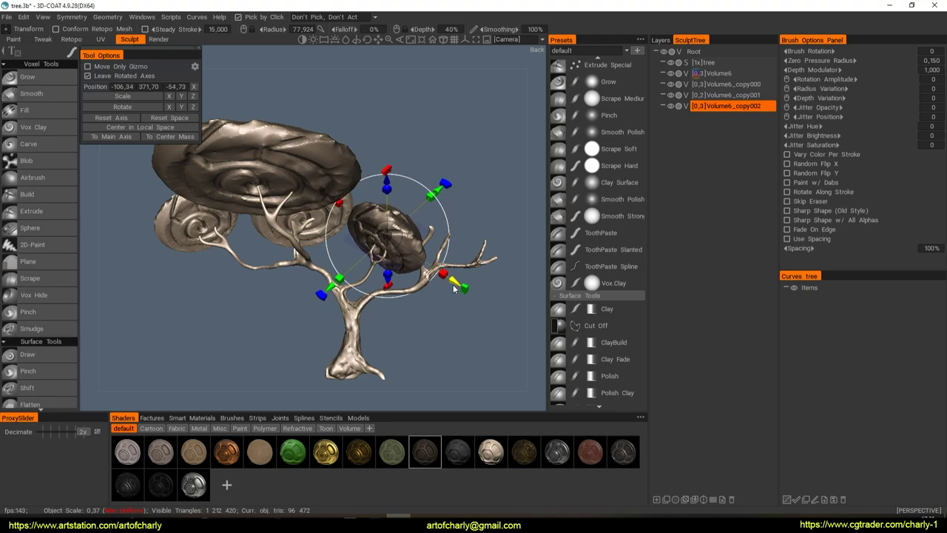
right_click_drag(442, 315, 450, 297)
middle_click_drag(436, 301, 441, 303)
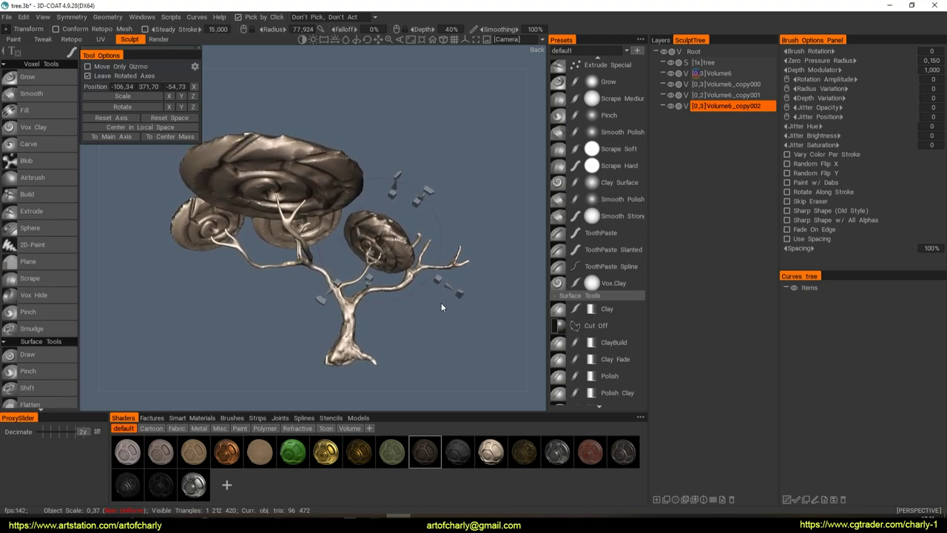
left_click_drag(452, 306, 444, 313)
left_click_drag(434, 234, 438, 230)
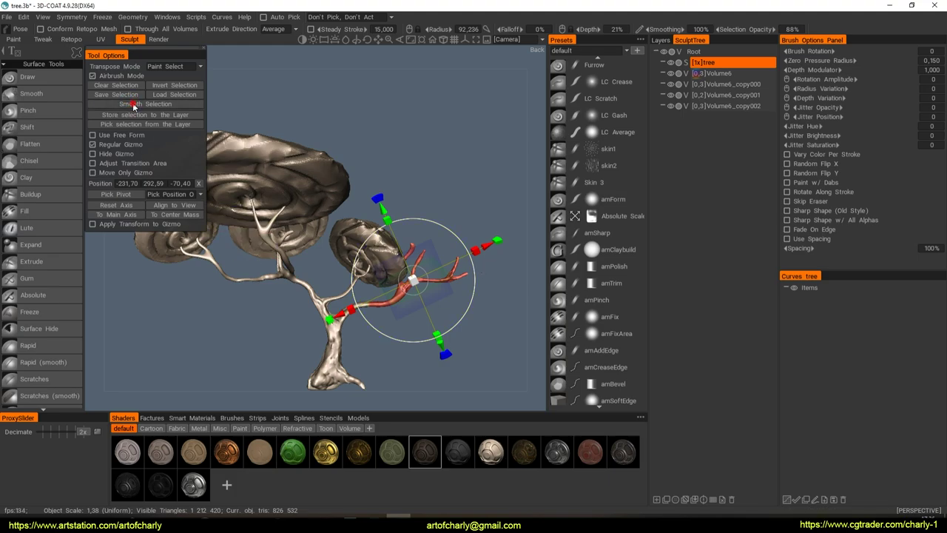
Raise and lengthen the right-hand branch with the Pose gizmo, then switch to Inflate Clay
left_click_drag(412, 280, 446, 261)
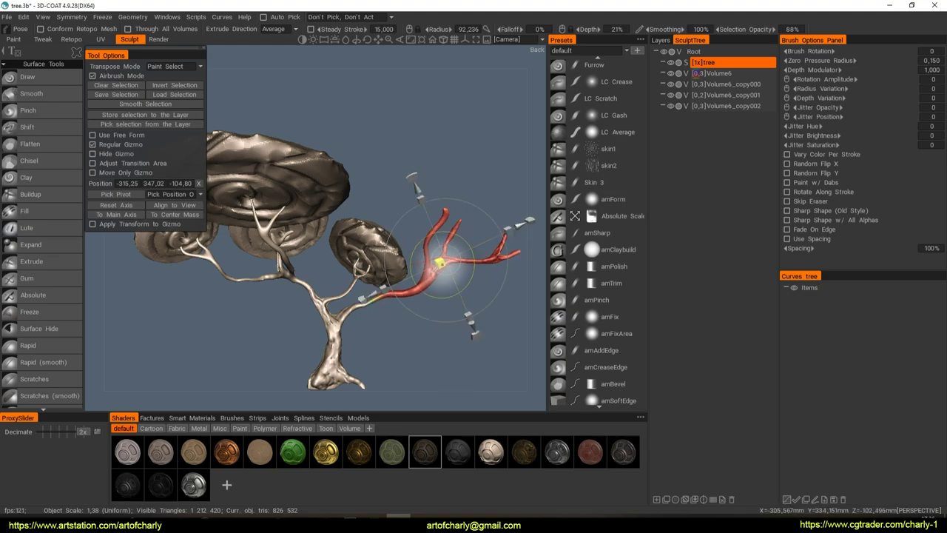
left_click_drag(446, 261, 456, 244)
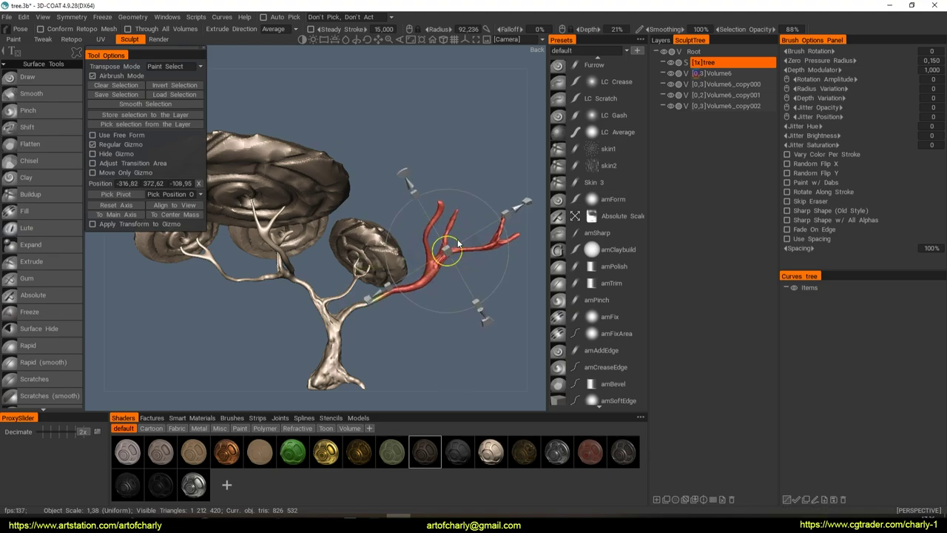
key("space")
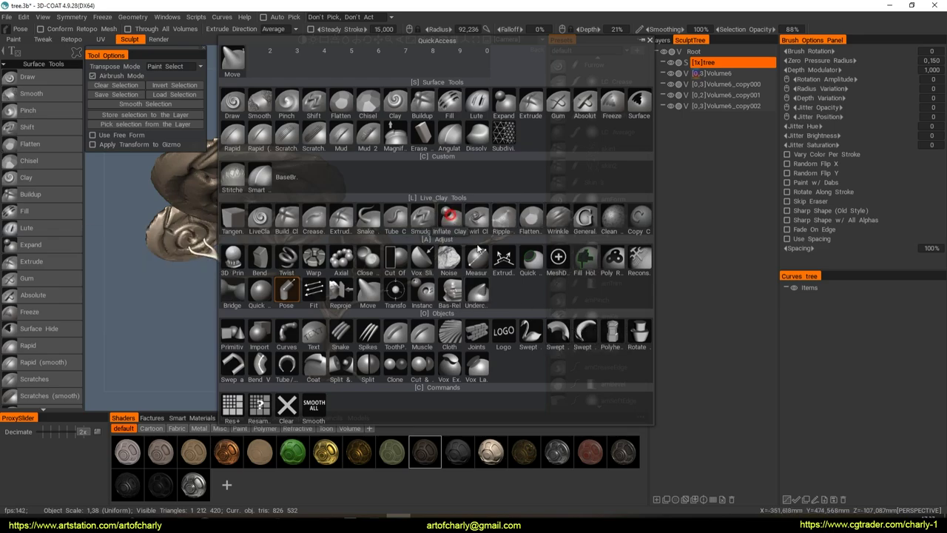
left_click(453, 220)
right_click_drag(376, 313, 404, 327)
right_click_drag(327, 342, 329, 303)
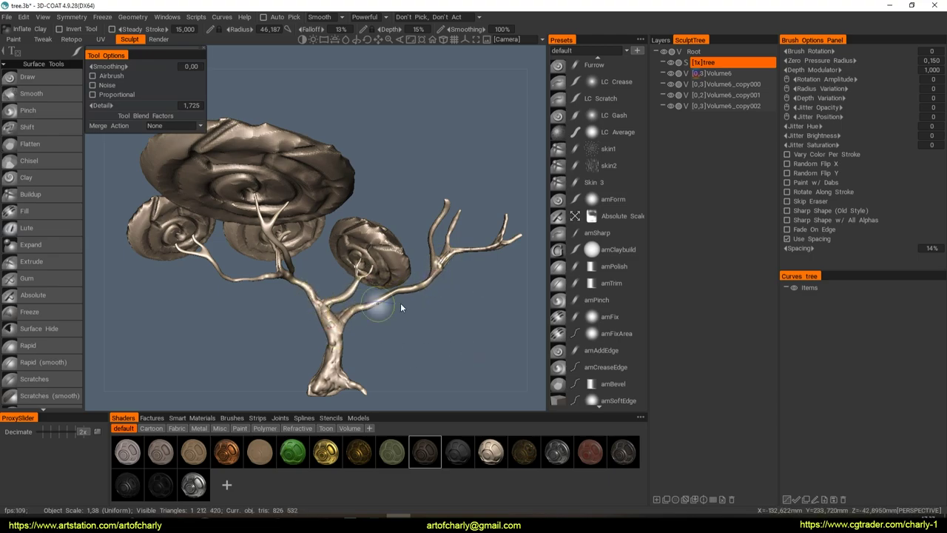
right_click_drag(493, 239, 441, 284)
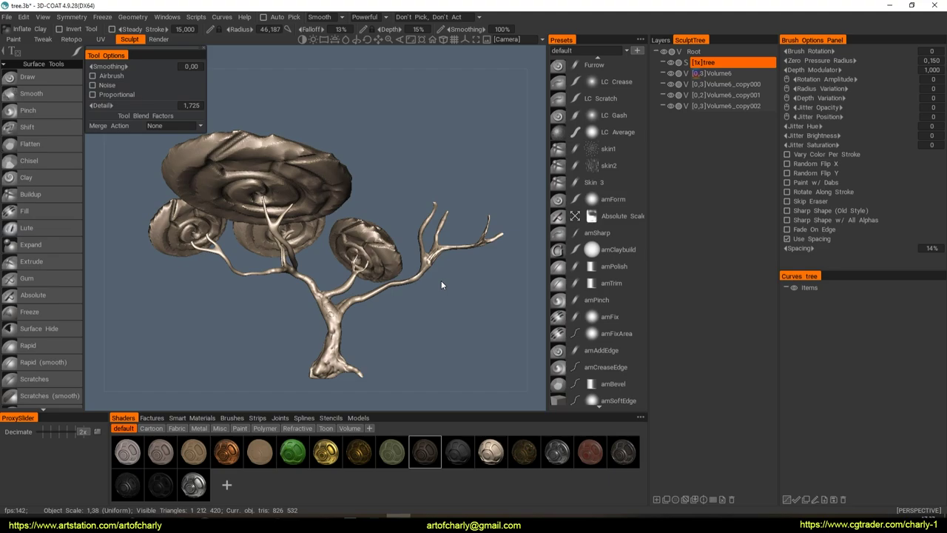
Resample the sculpt at its current poly count and export the selected tree layer
key("ctrl+r")
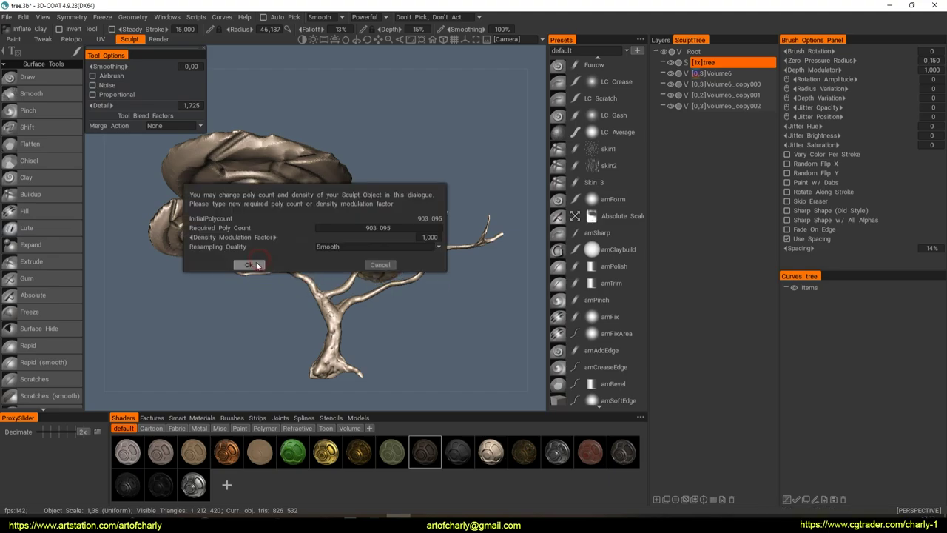
left_click(250, 265)
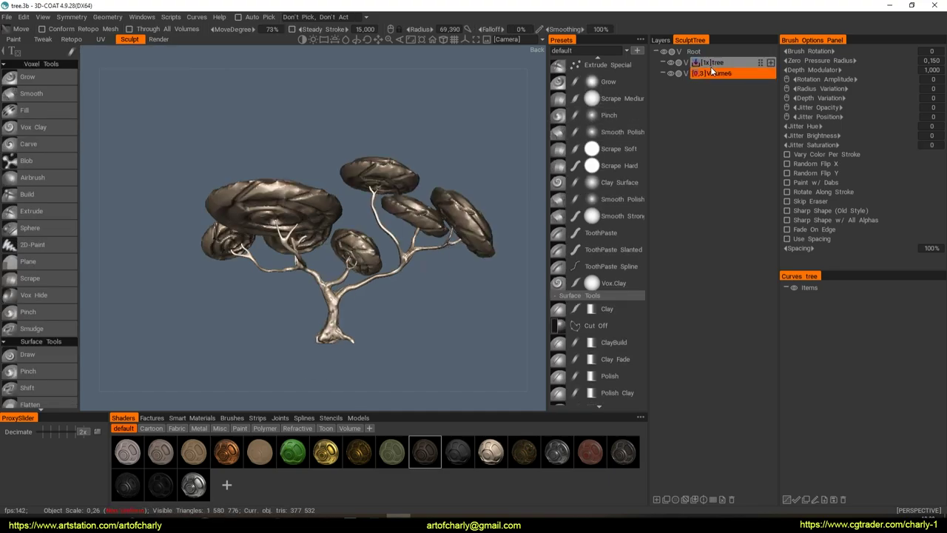
left_click(716, 64)
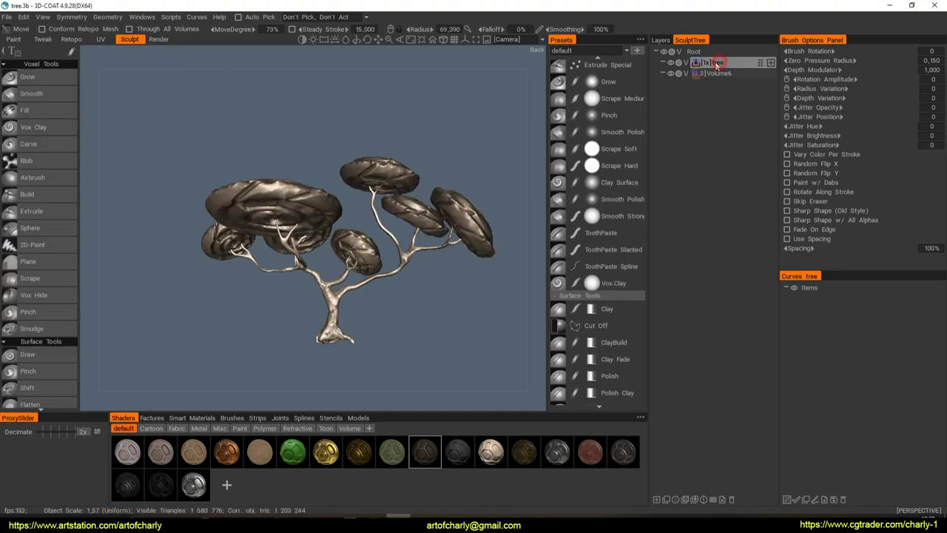
left_click(6, 16)
mouse_move(16, 161)
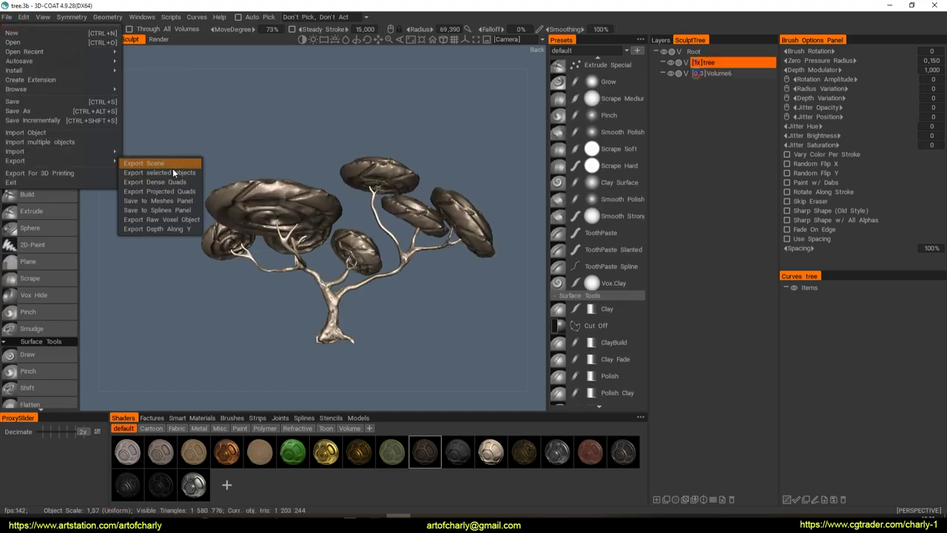
left_click(171, 173)
left_click(247, 264)
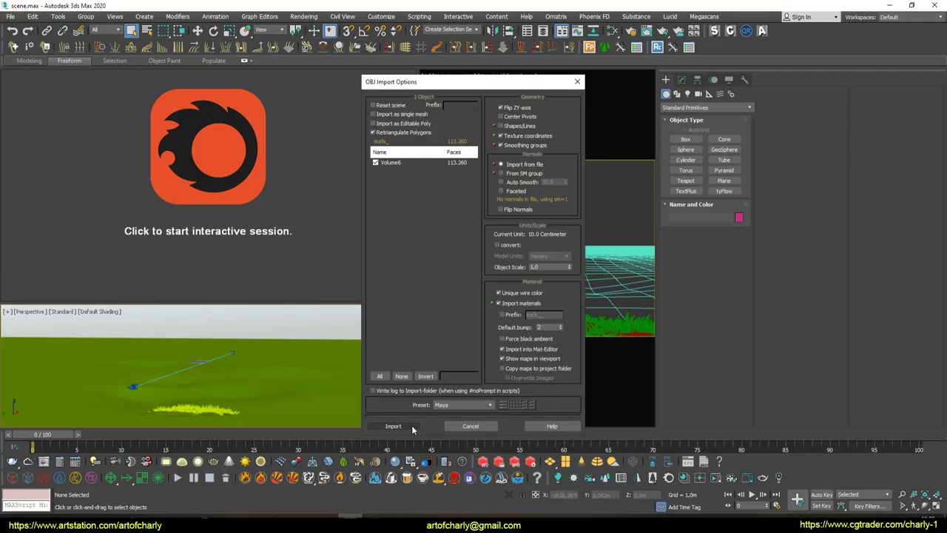
Import the Volume6 tree OBJ and rotate it about Z to 111.49 degrees
left_click(412, 427)
mouse_move(520, 209)
left_mouse_down()
mouse_move(628, 207)
mouse_move(511, 245)
left_mouse_up()
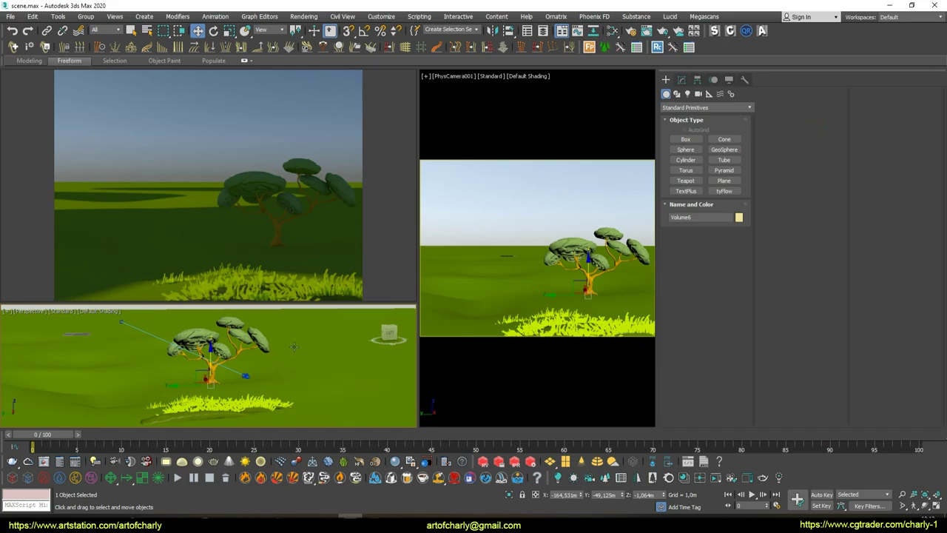
left_click(687, 94)
Create a CoronaLight beside the tree and set its shape to Disk
left_click(688, 108)
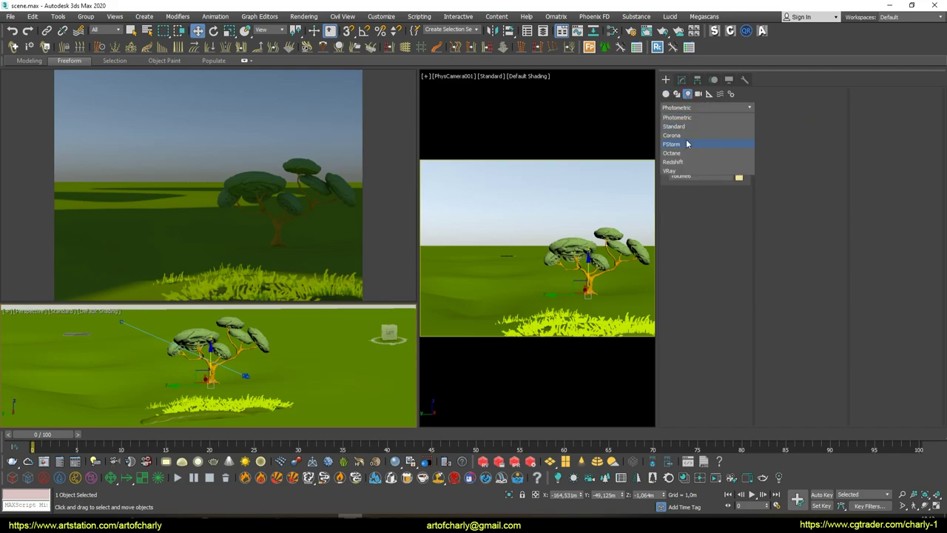
left_click(686, 136)
left_click(686, 139)
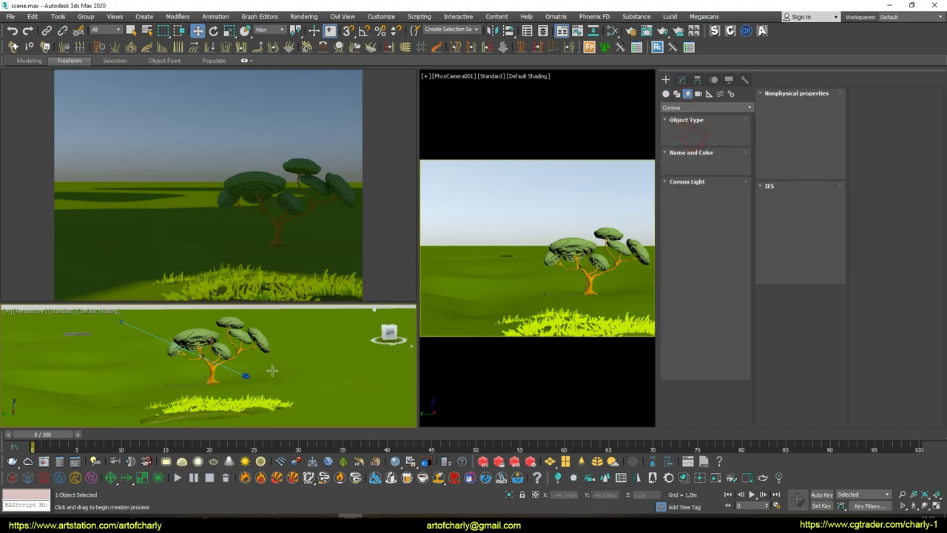
left_click_drag(270, 376, 290, 382)
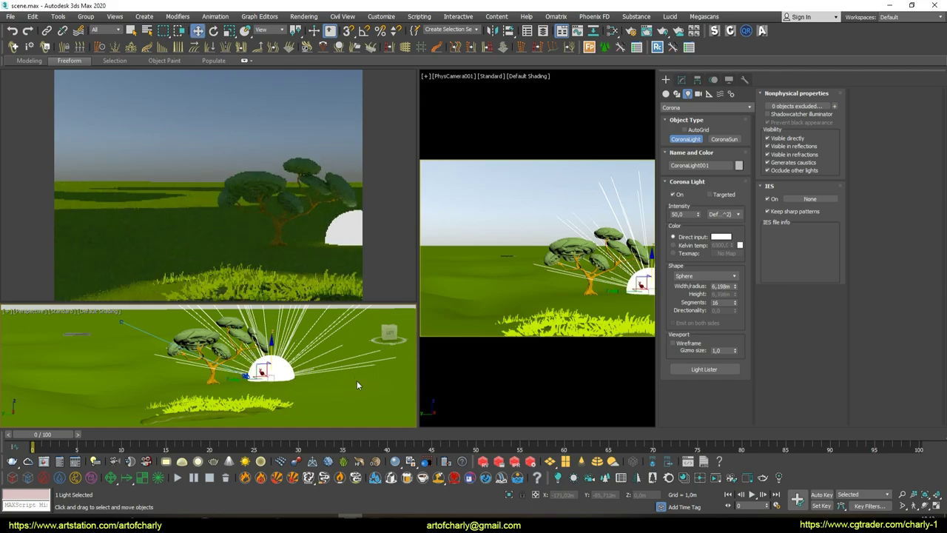
right_click(357, 380)
left_click(682, 79)
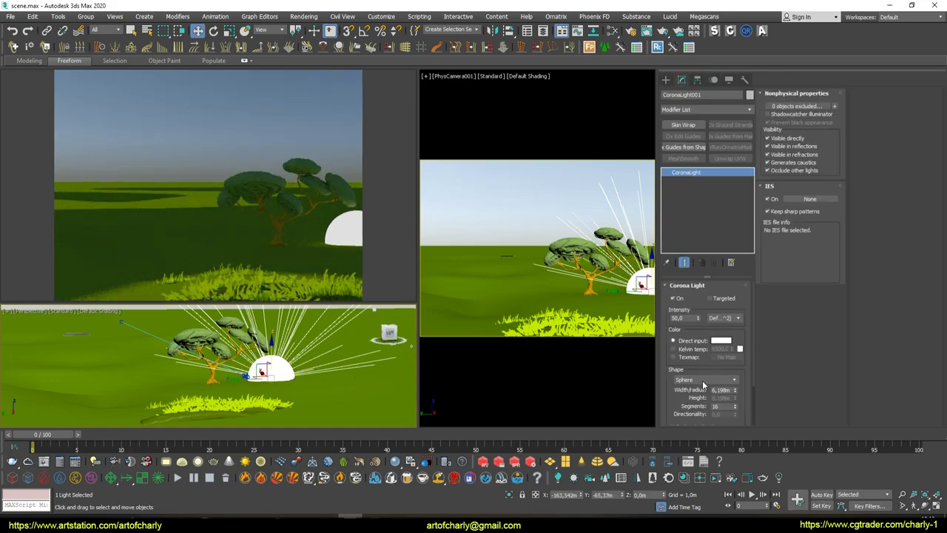
left_click(693, 397)
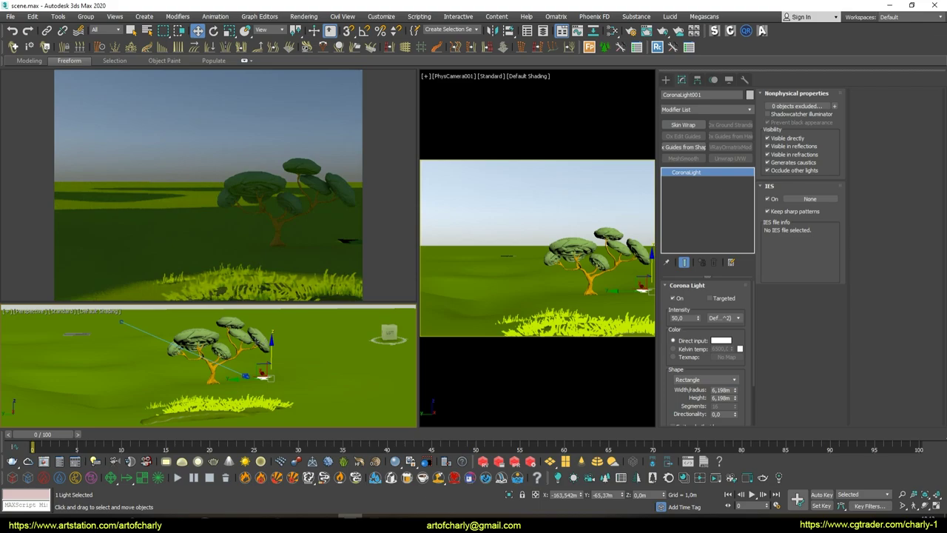
left_click(693, 401)
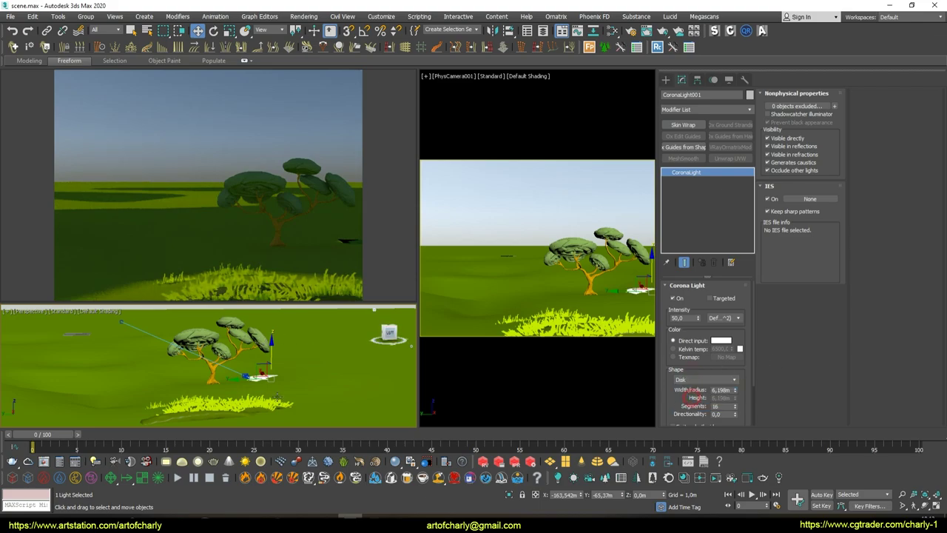
Move the disk light over the tree, adjust its parameters, and tilt it downward
left_click_drag(270, 342, 268, 273)
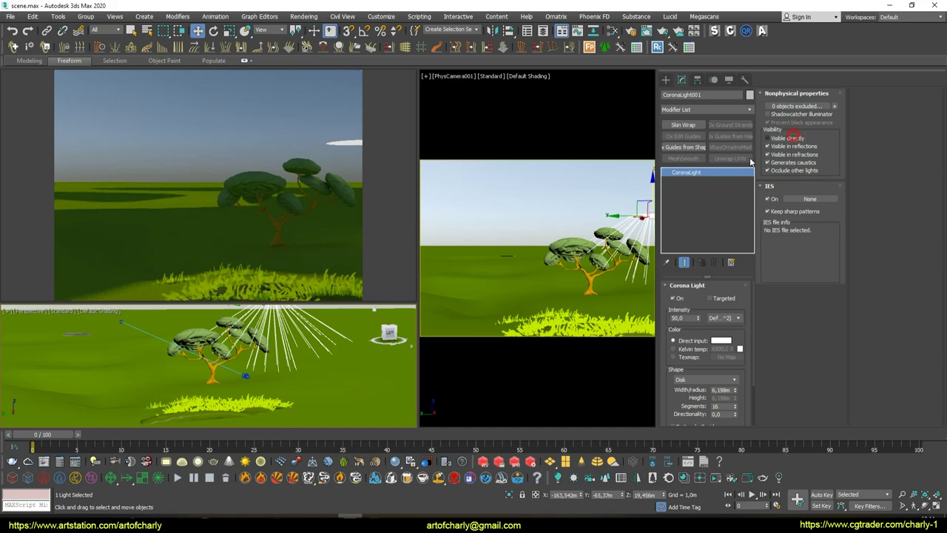
middle_click_drag(281, 359, 324, 364, "alt")
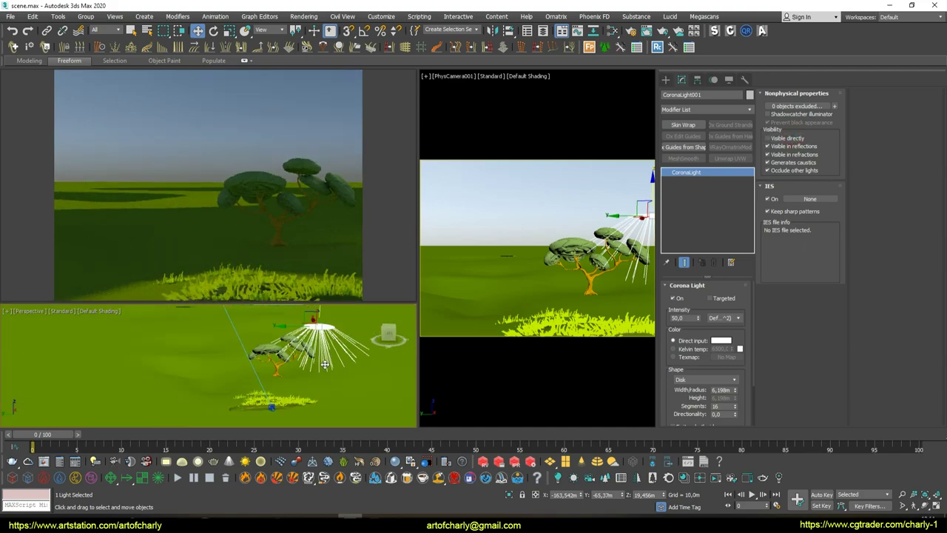
left_click_drag(324, 364, 276, 370)
key("e")
key("q")
scroll(705, 363, "down", 2)
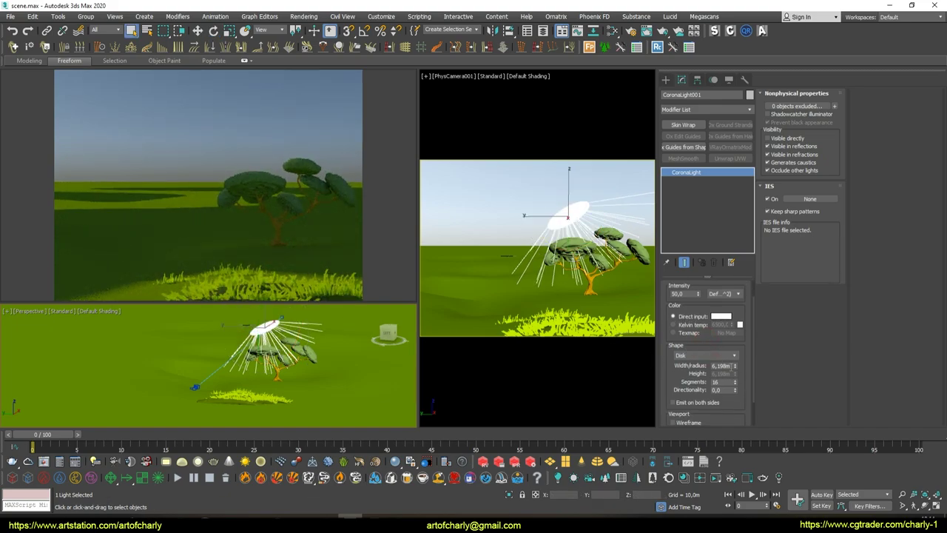
scroll(689, 374, "up", 2)
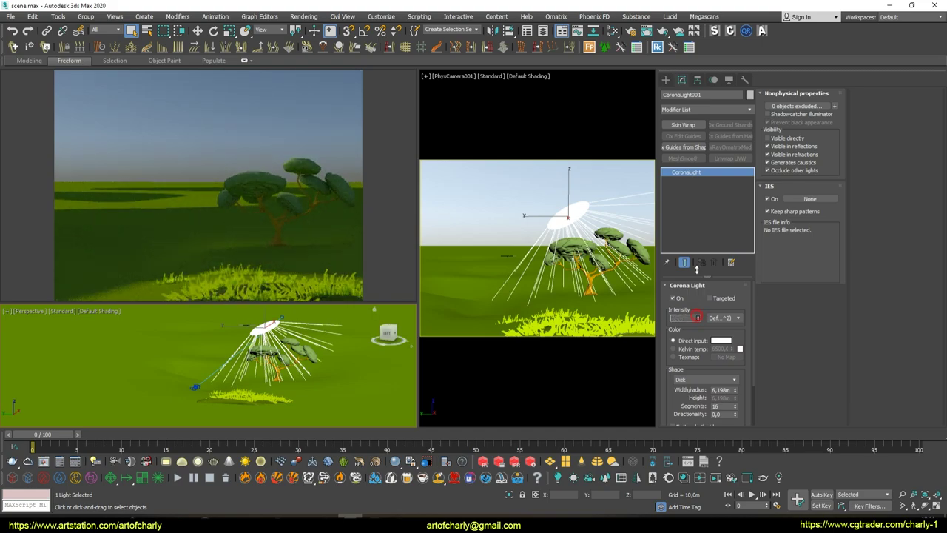
key("w")
scroll(703, 348, "down", 5)
mouse_move(734, 355)
left_mouse_down()
mouse_move(725, 315)
mouse_move(725, 336)
left_mouse_up()
mouse_move(346, 363)
middle_mouse_down("alt")
mouse_move(190, 338)
mouse_move(193, 346)
middle_mouse_up("alt")
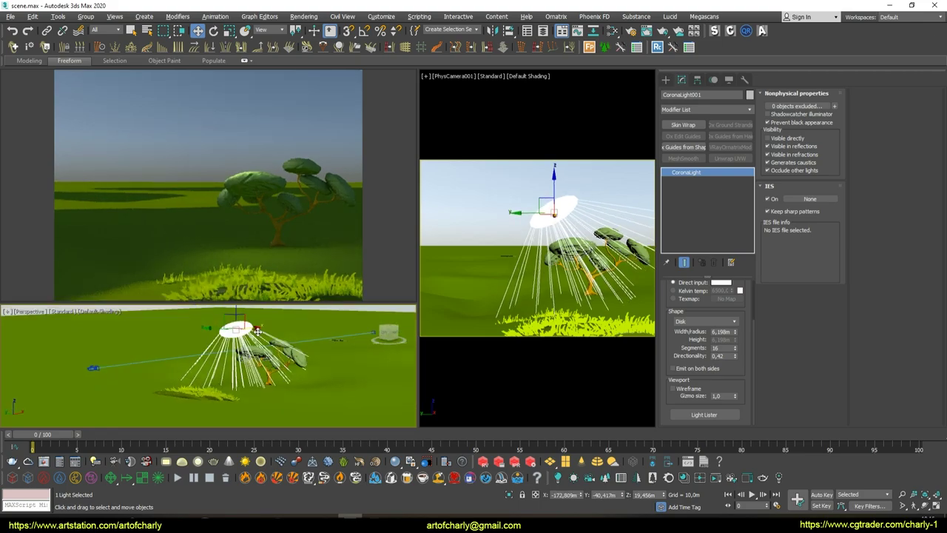
key("e")
left_click_drag(200, 335, 213, 392)
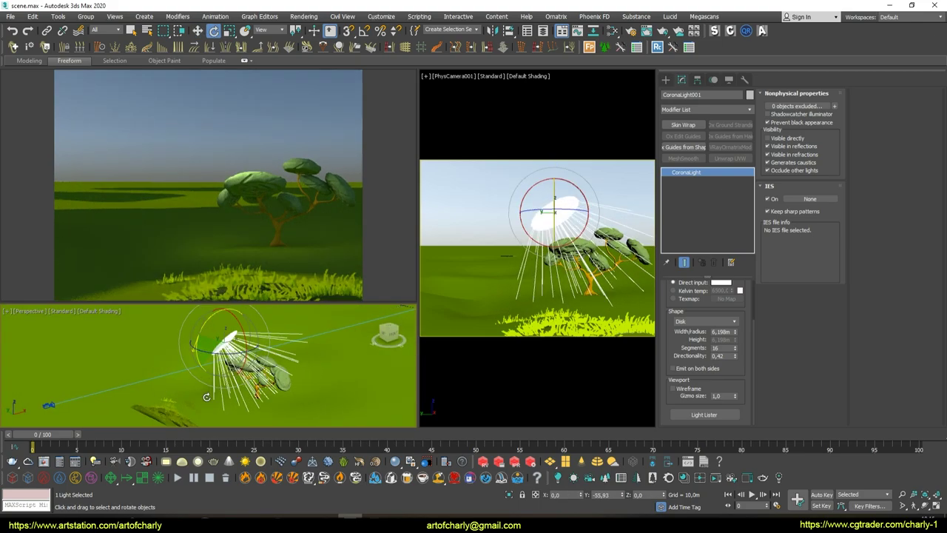
scroll(721, 323, "up", 2)
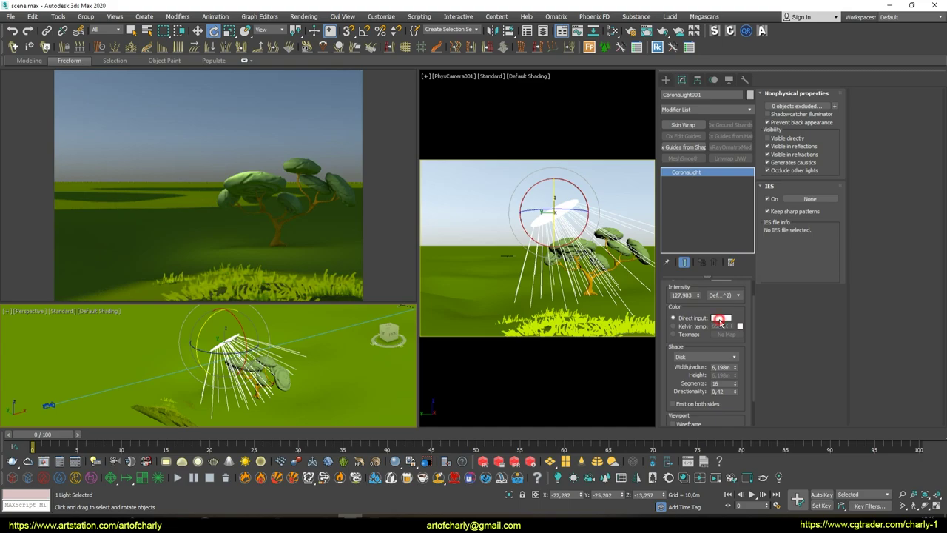
Set the Corona light colour to a vivid yellow-green, about RGB 183, 210, 0
left_click(719, 320)
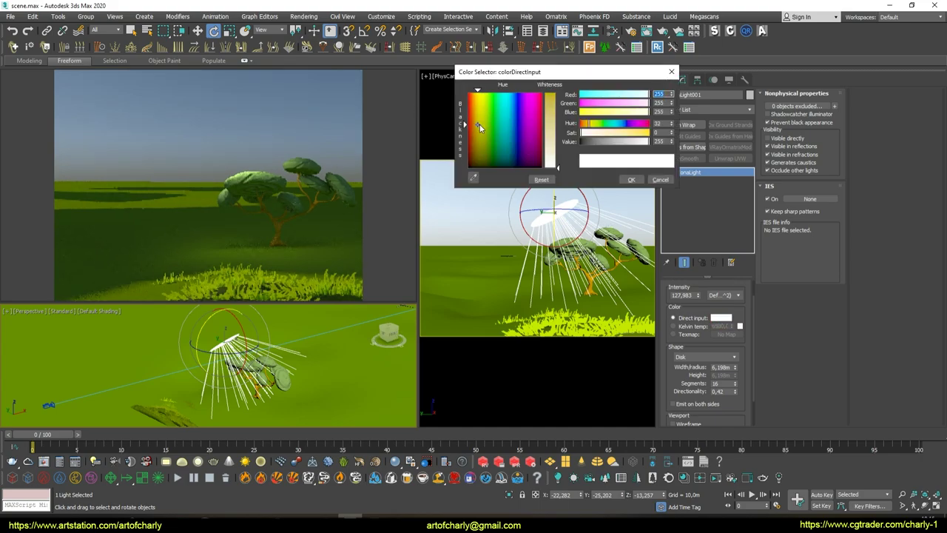
left_click_drag(561, 124, 559, 94)
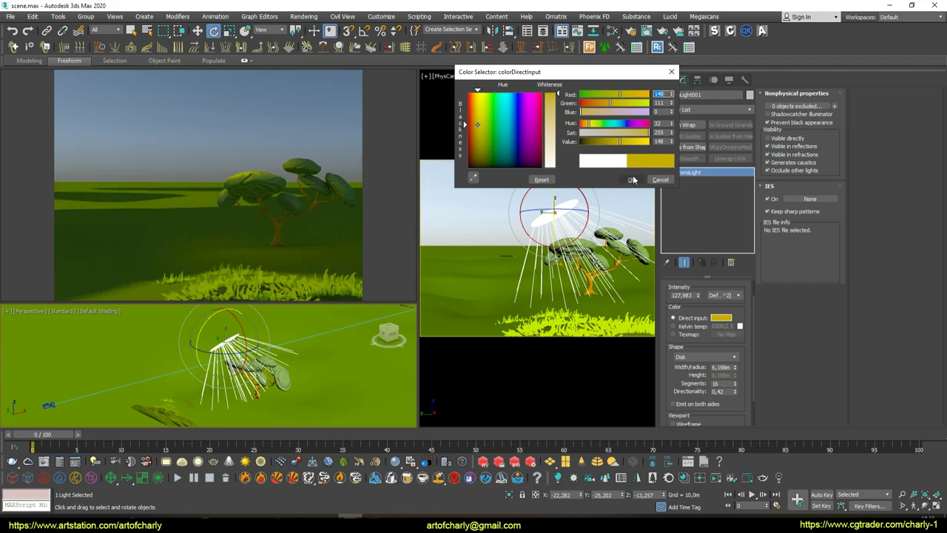
left_click_drag(477, 118, 481, 106)
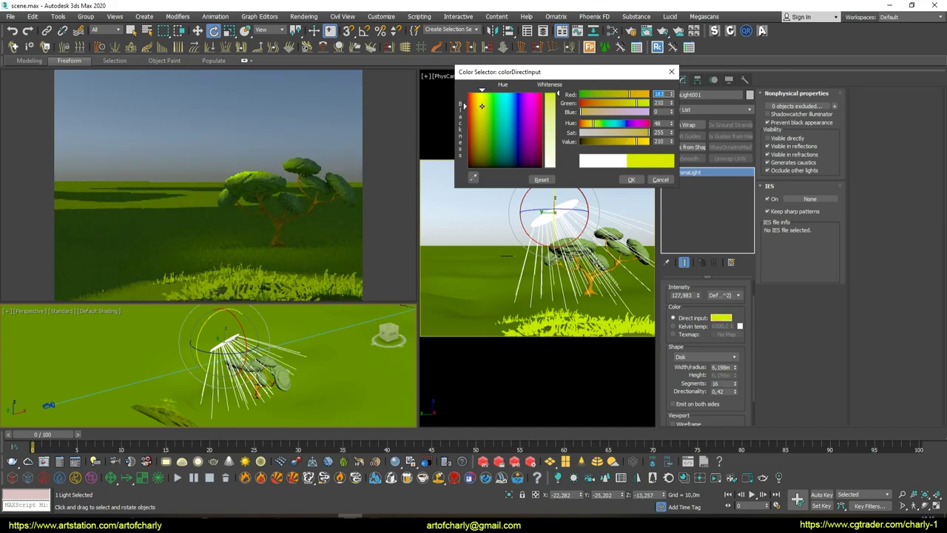
left_click(625, 179)
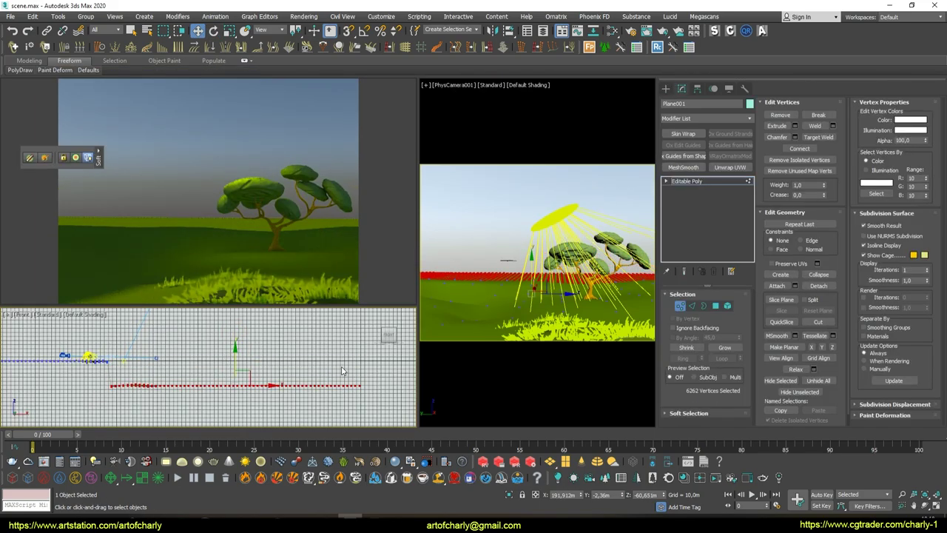
Clear, select, then deselect a band of vertices on the Plane001 ground plane
scroll(343, 370, "down", 2)
left_click(307, 399)
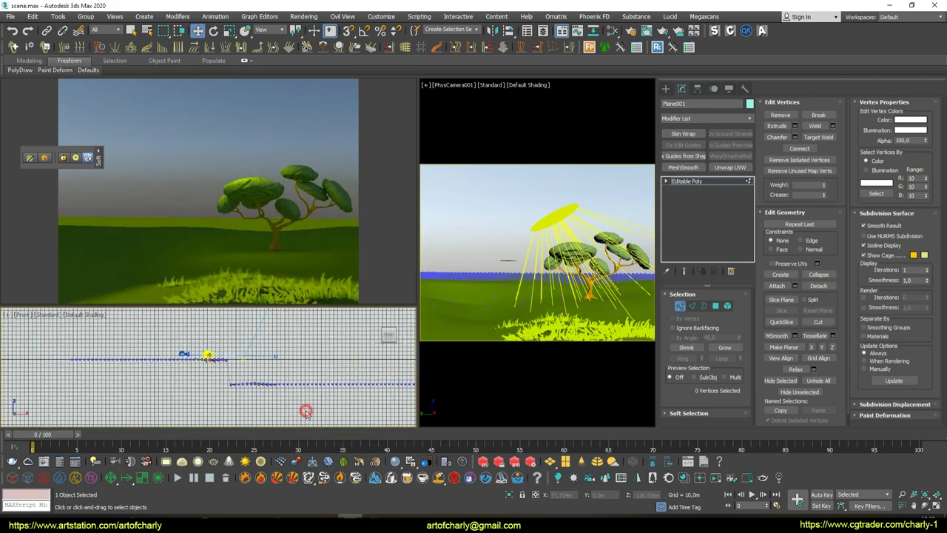
left_click_drag(239, 377, 323, 361)
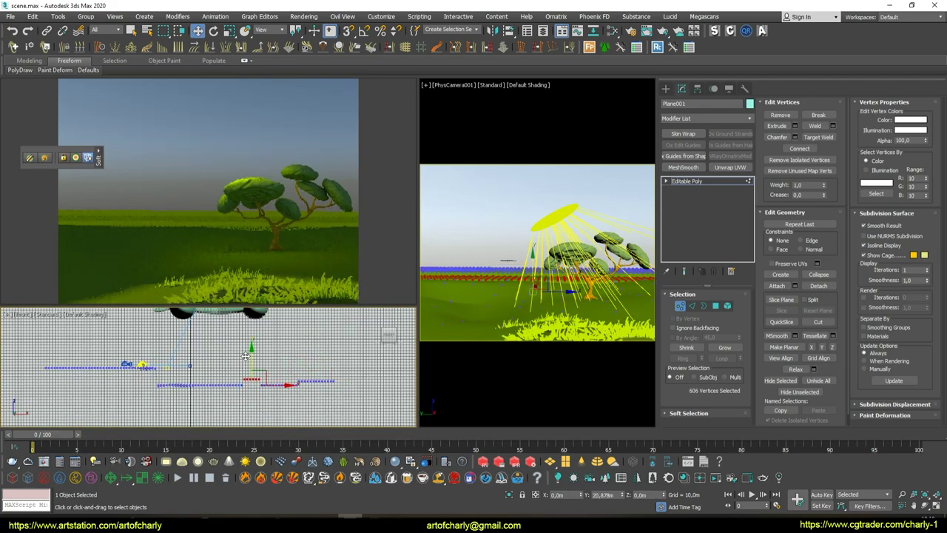
left_click(327, 412)
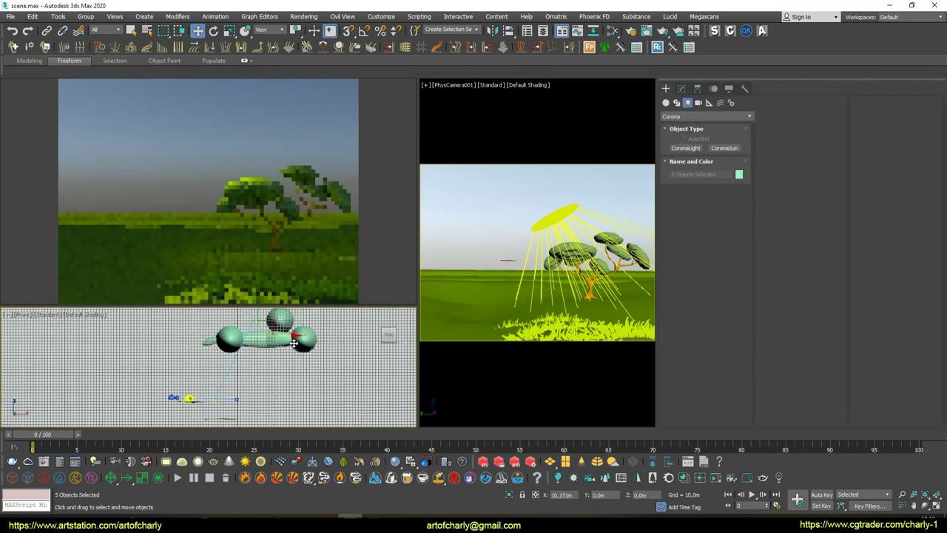
Slide ellipsoid Sphere003 sideways and raise it higher in the canopy
left_click(307, 338)
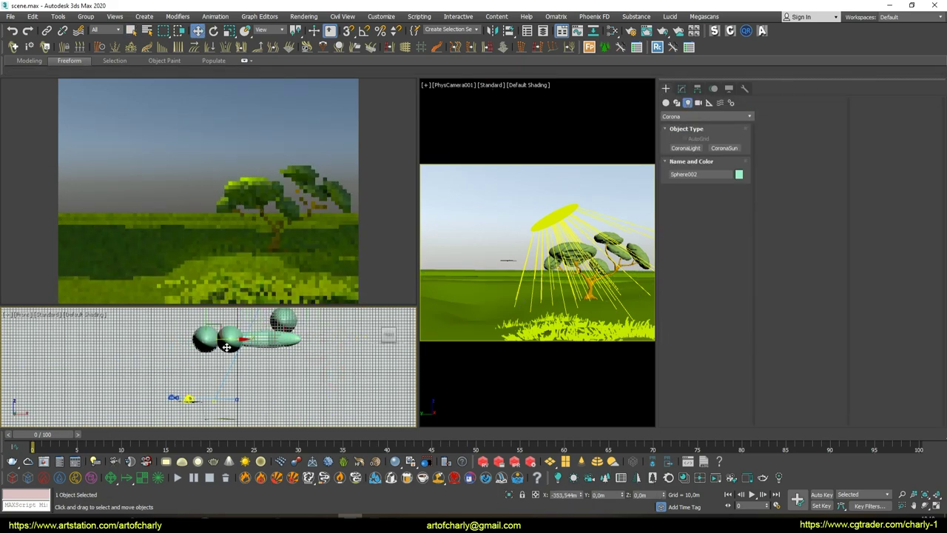
key("u")
middle_click_drag(326, 396, 249, 365, "alt")
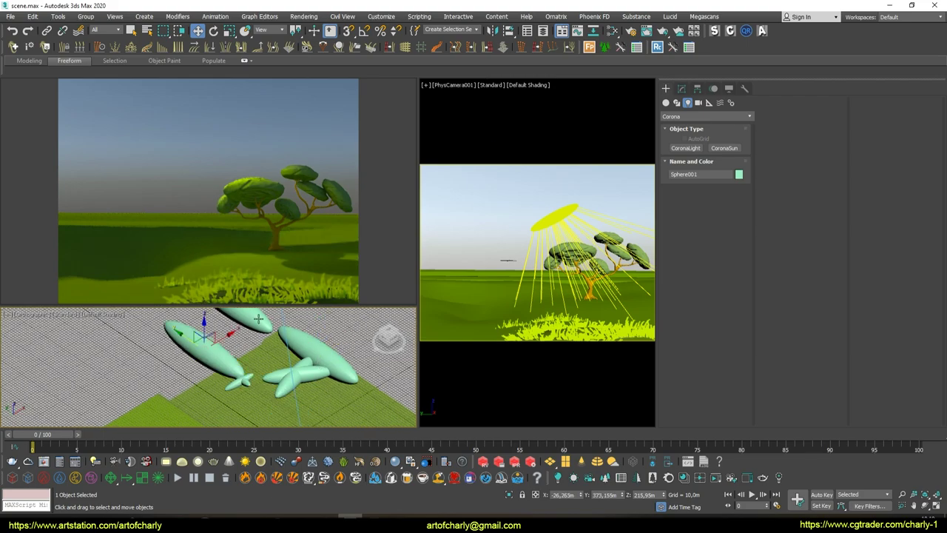
left_click(249, 364)
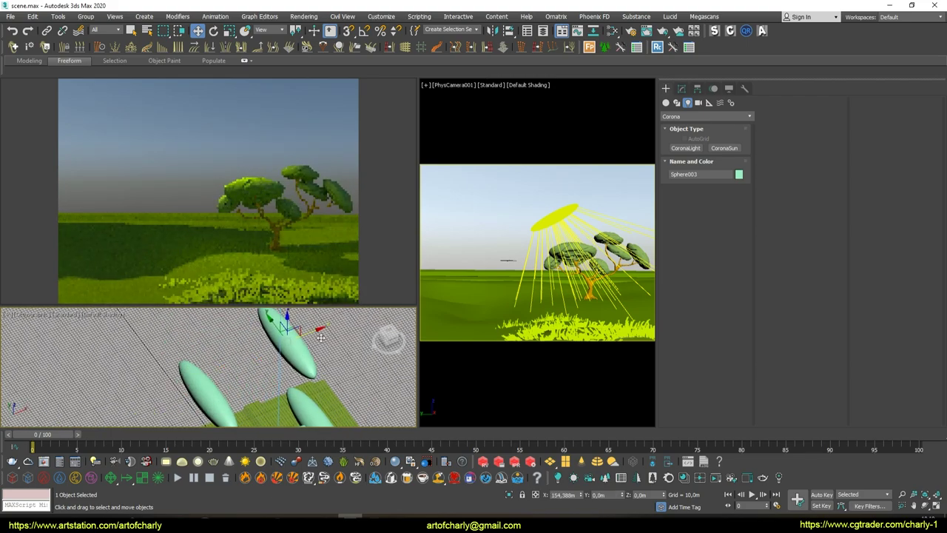
key("e")
mouse_move(239, 384)
middle_mouse_down("alt")
mouse_move(264, 358)
mouse_move(220, 341)
mouse_move(283, 303)
mouse_move(293, 348)
middle_mouse_up("alt")
key("w")
left_click_drag(251, 370, 301, 373)
middle_click_drag(302, 374, 257, 338, "alt")
left_click_drag(257, 339, 259, 327)
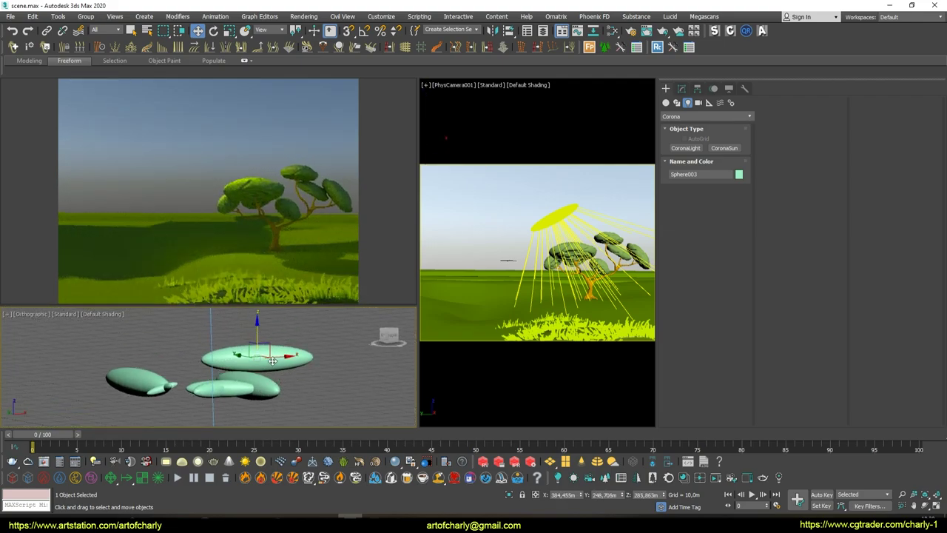
Shift-rotate the ellipsoid to create a copy turned by 53°
scroll(267, 359, "up", 3)
key("p")
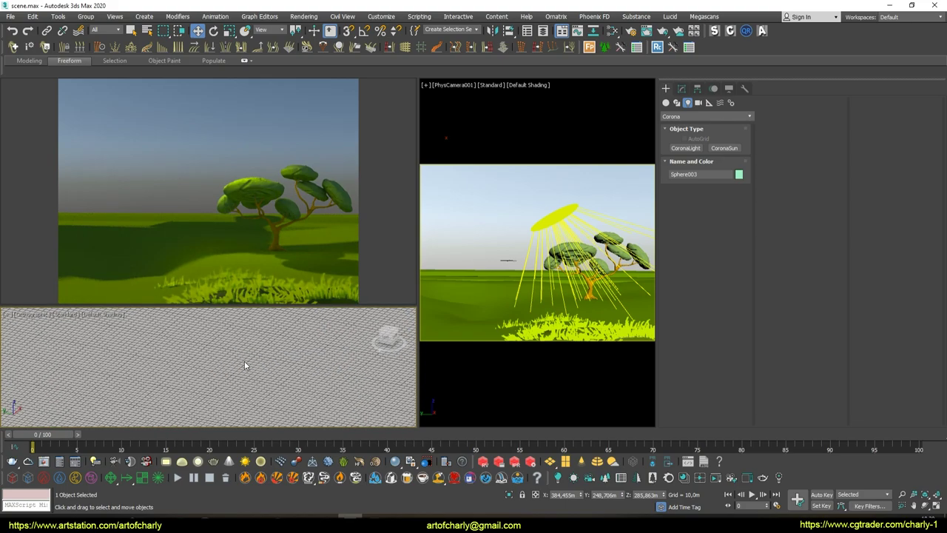
scroll(247, 363, "down", 5)
key("z")
middle_click_drag(246, 363, 255, 370, "alt")
key("q")
key("e")
left_click_drag(267, 390, 300, 390, "shift")
left_click(474, 303)
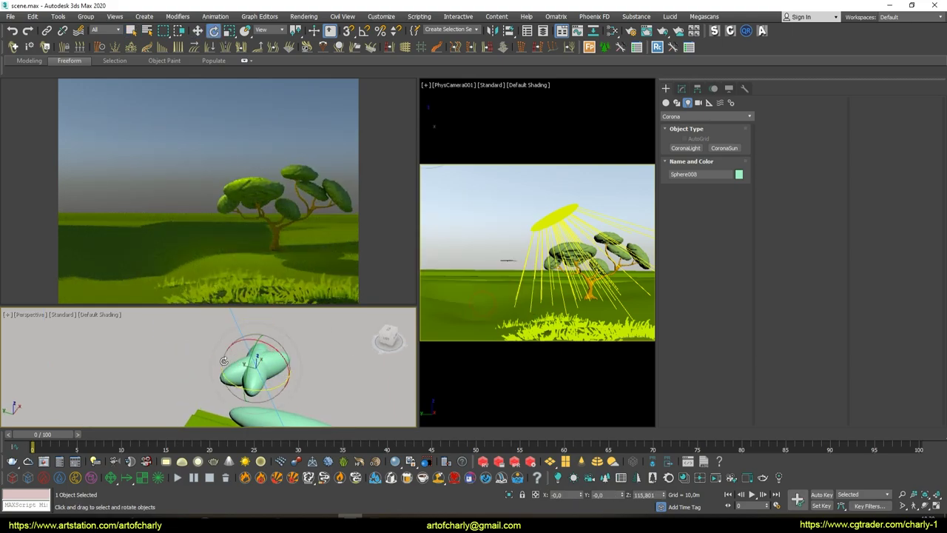
Scale the rotated ellipsoid copy into a rounder shape
key("w")
middle_click_drag(188, 352, 259, 385, "alt")
key("r")
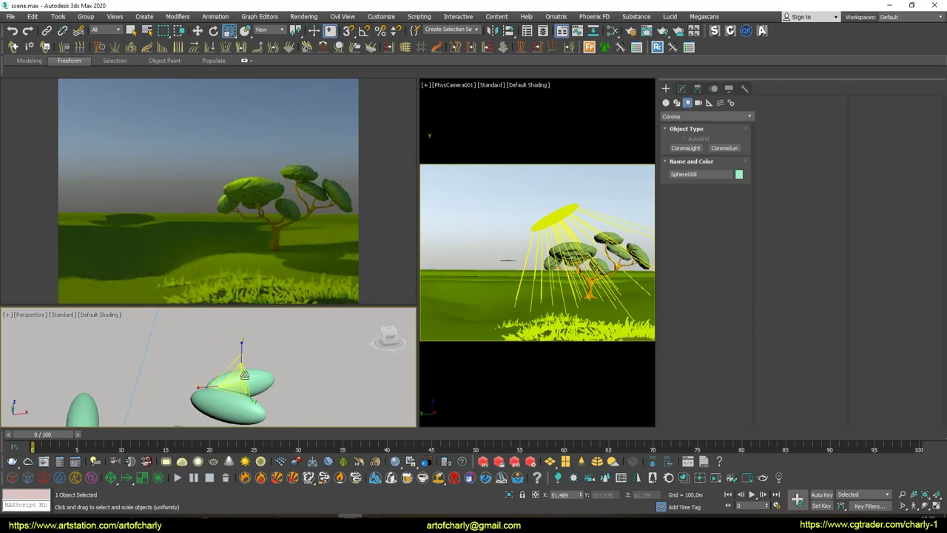
left_click_drag(237, 374, 276, 392)
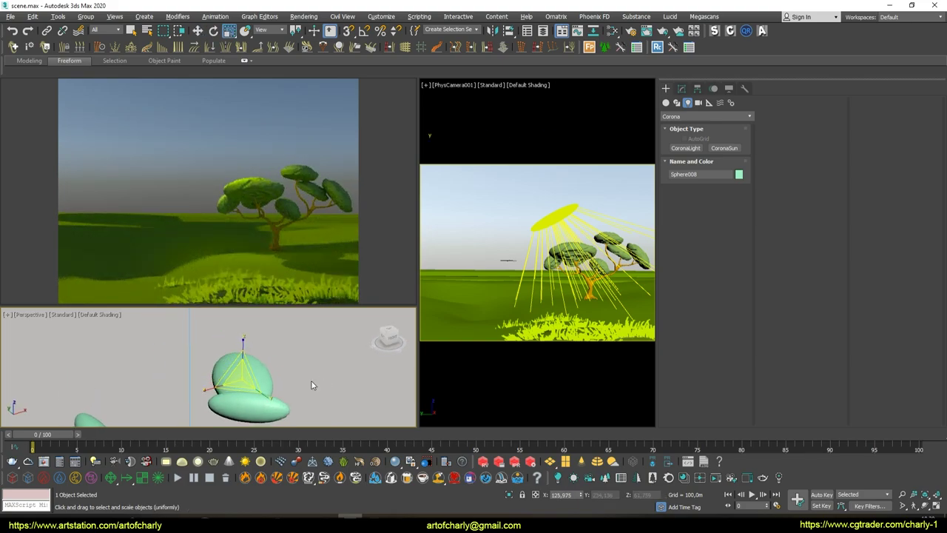
middle_click_drag(312, 379, 230, 390, "alt")
key("w")
Reposition Sphere002 and shift Sphere006 to the right along X
left_click(230, 389)
left_click_drag(230, 389, 248, 394)
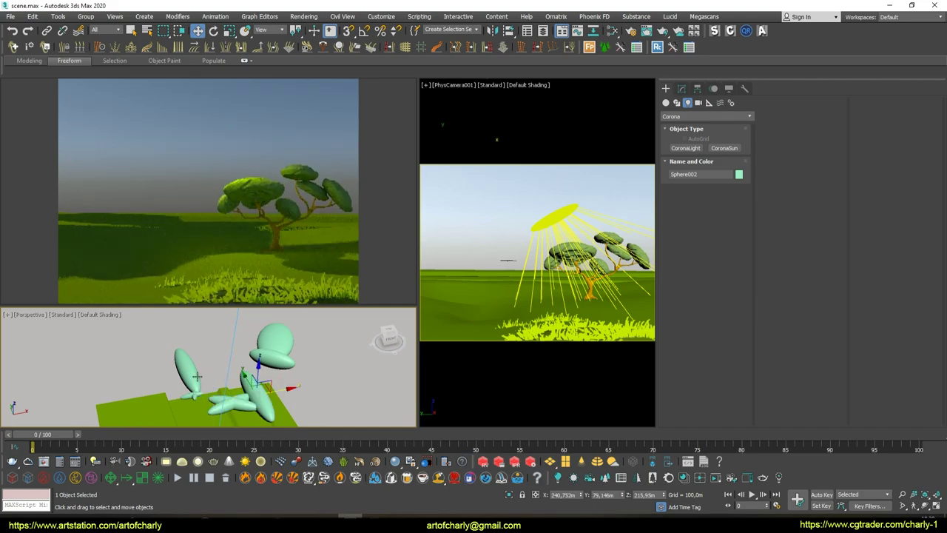
left_click(190, 395)
left_click(190, 395)
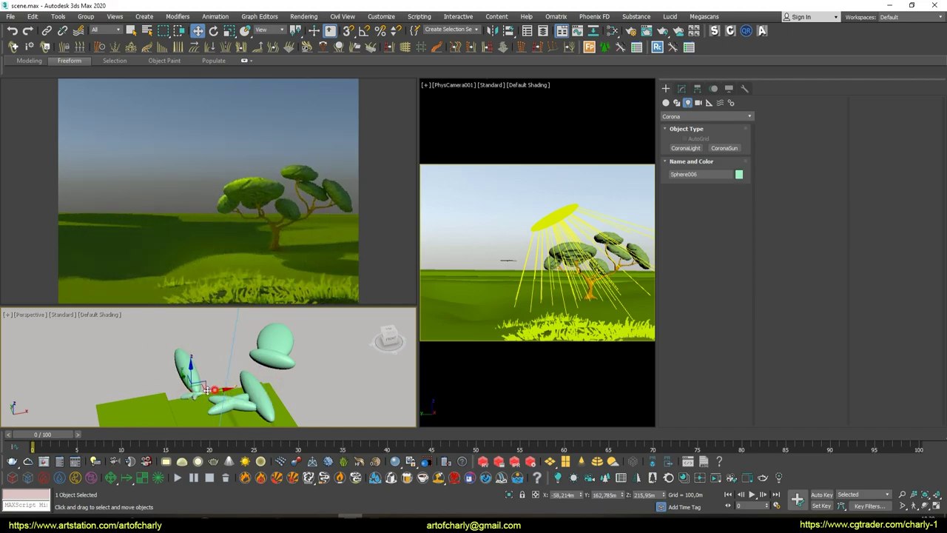
left_click_drag(194, 395, 205, 394)
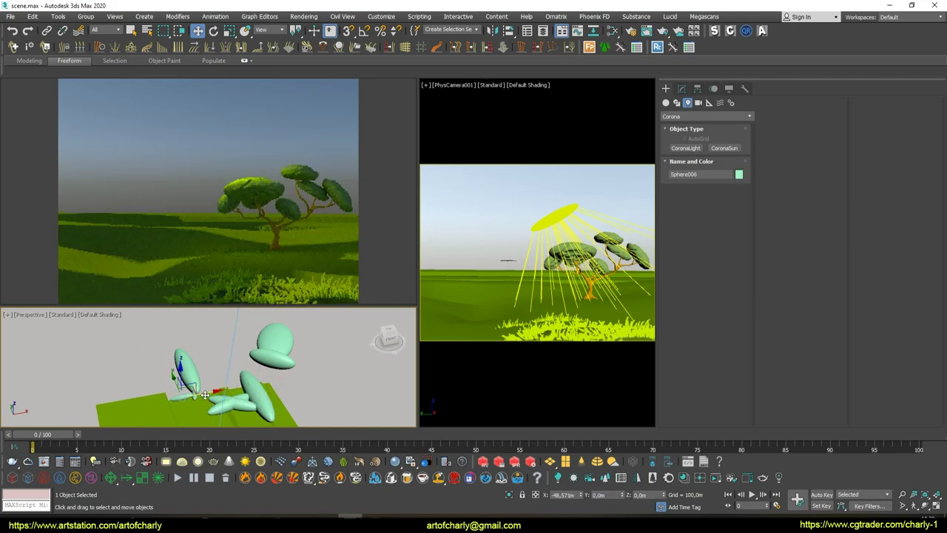
middle_click_drag(232, 383, 232, 364, "alt")
left_click_drag(195, 349, 200, 348)
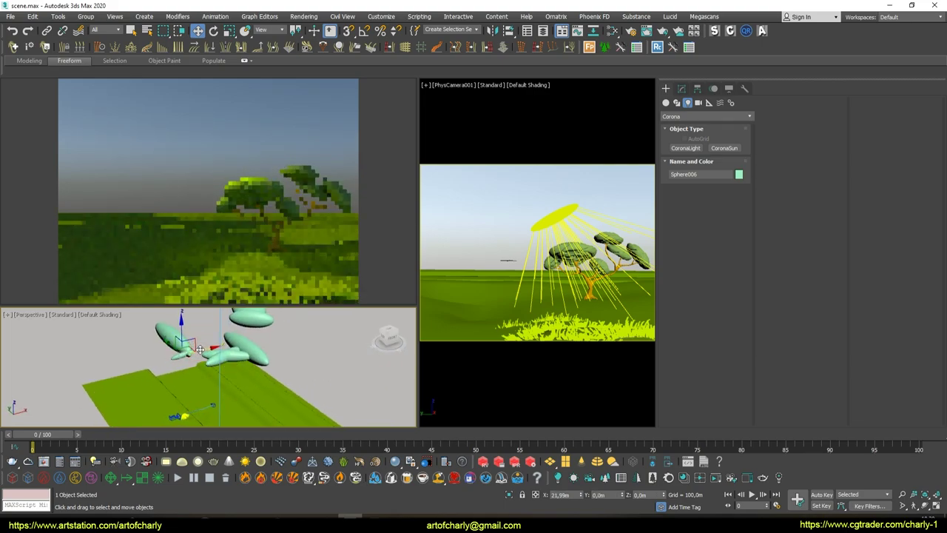
Move Sphere005 along X and adjust its height among the leaves
middle_click_drag(199, 348, 168, 381, "alt")
left_click_drag(175, 377, 237, 370)
middle_click_drag(237, 370, 208, 352, "alt")
left_click_drag(208, 352, 208, 336)
middle_click_drag(208, 337, 208, 382)
left_click_drag(172, 358, 175, 357)
Lower the small Sphere007 into a new spot, then deselect and recentre the tree
scroll(138, 383, "up", 5)
left_click(127, 325)
left_click_drag(129, 325, 133, 384)
left_click_drag(223, 350, 189, 347)
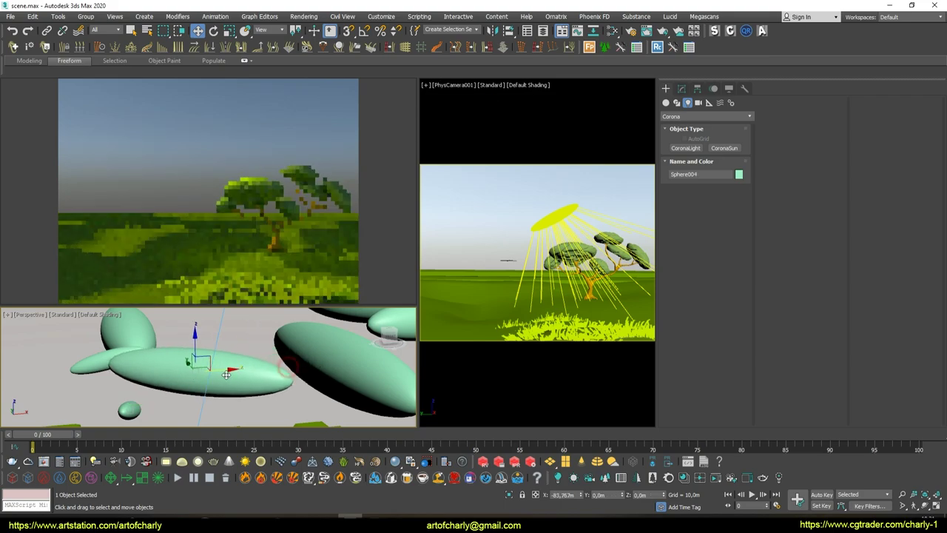
left_click(254, 339)
scroll(254, 339, "down", 8)
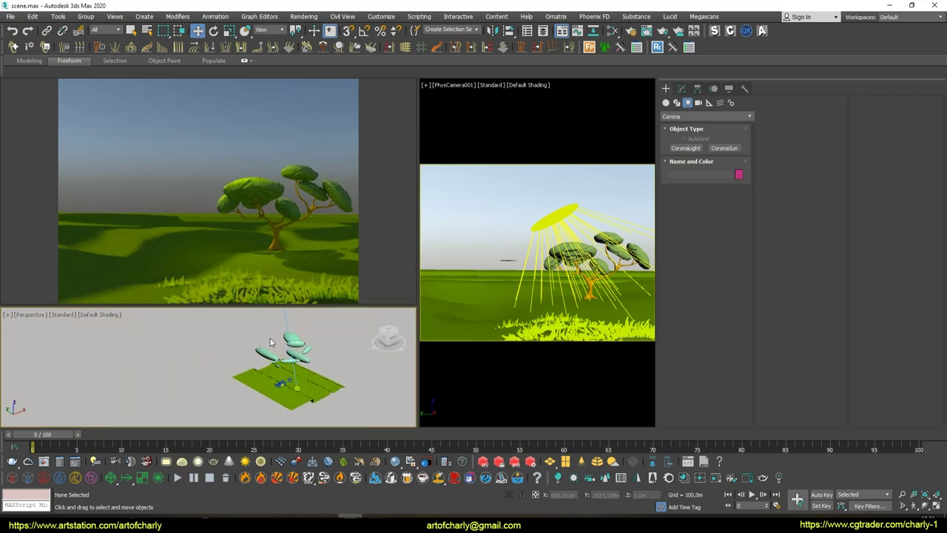
middle_click_drag(347, 364, 299, 356)
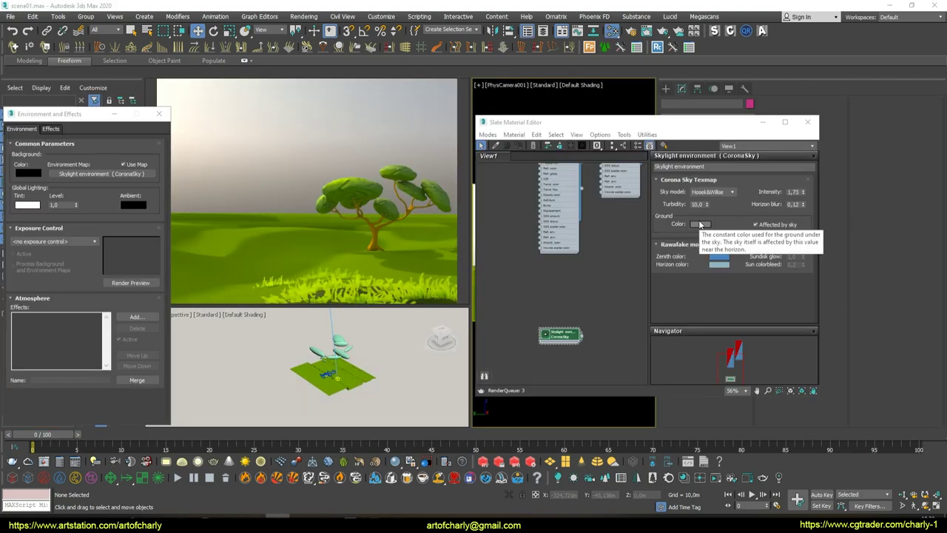
Set the CoronaSky ground colour to a pale teal
left_click(699, 223)
left_click(503, 125)
mouse_move(551, 109)
left_mouse_down()
mouse_move(550, 119)
mouse_move(498, 118)
left_mouse_up()
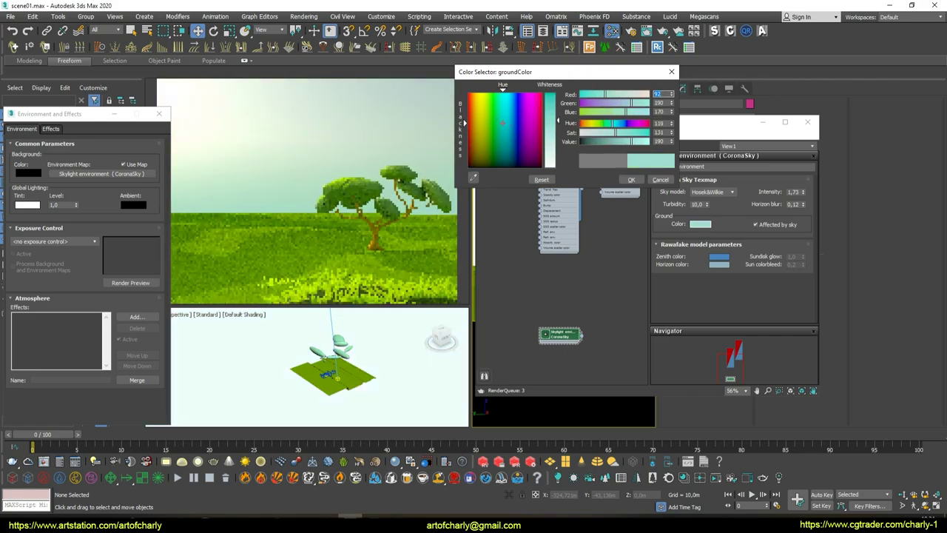
left_click_drag(498, 118, 501, 131)
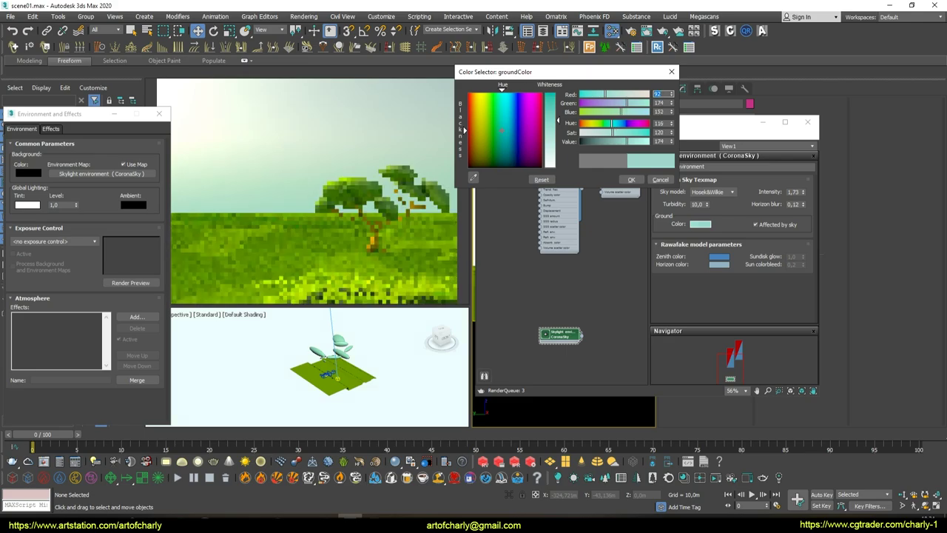
left_click(631, 179)
Switch the sky model to Rawa-fake and set a yellow-green zenith colour
left_click(712, 191)
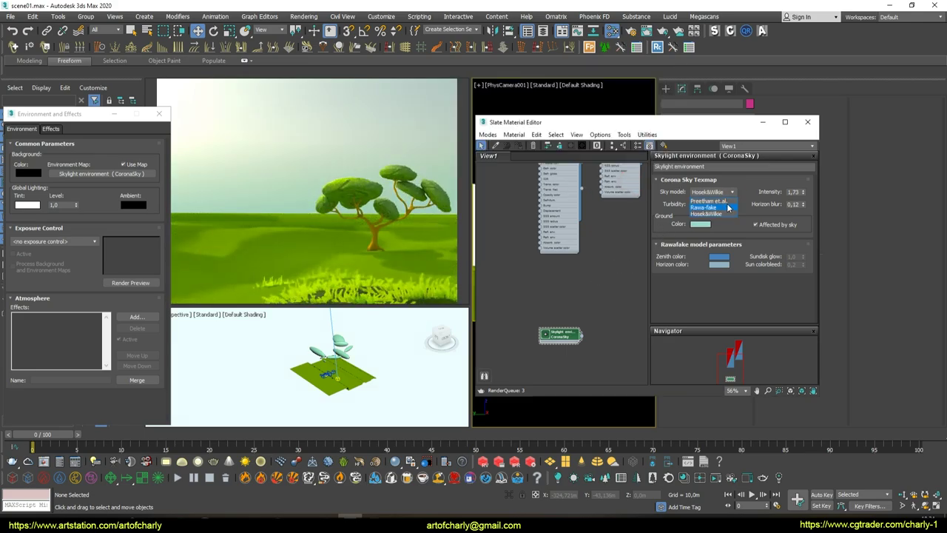
left_click(710, 209)
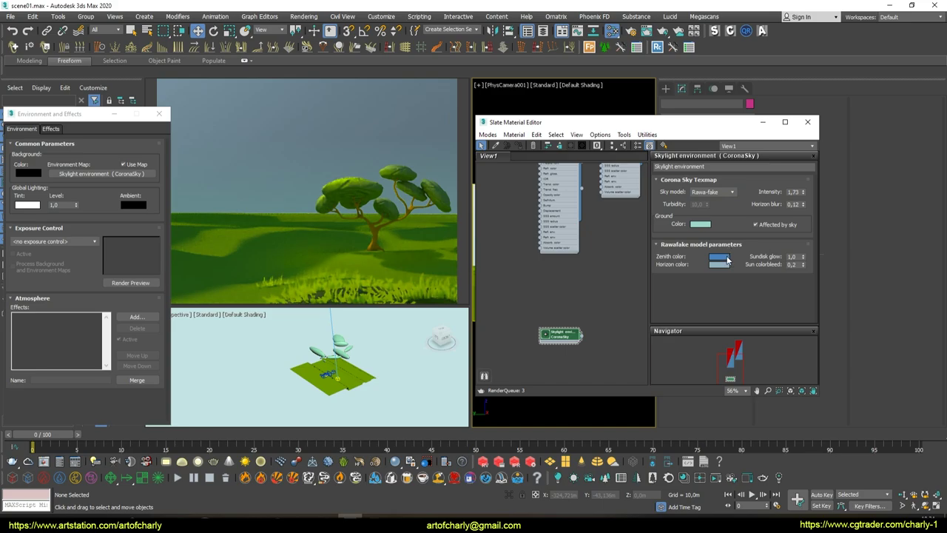
left_click(725, 259)
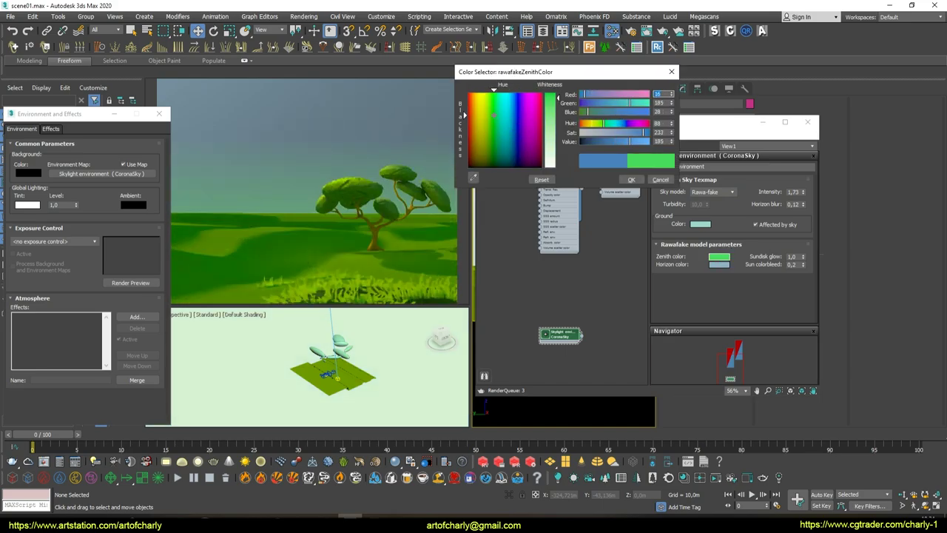
left_click(626, 180)
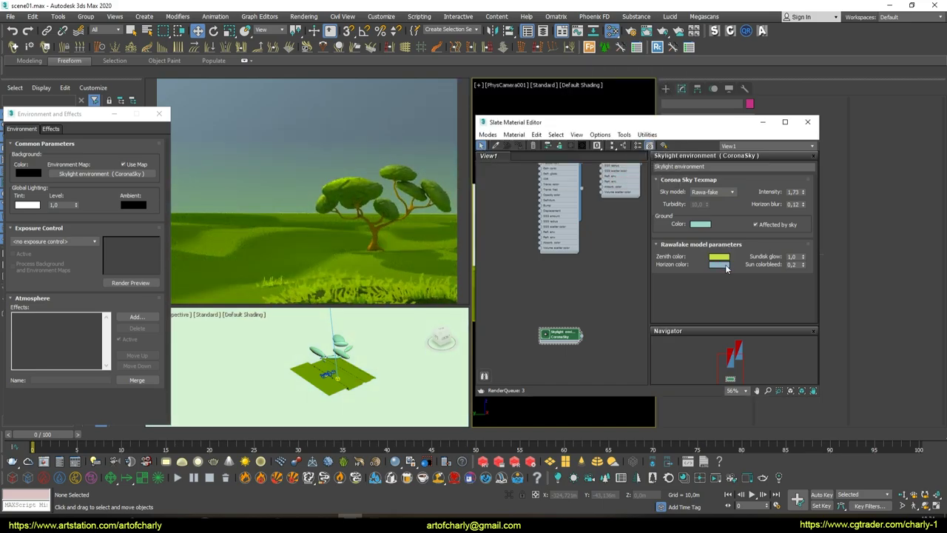
Set the horizon colour to a less saturated light blue
left_click(726, 268)
left_click(497, 106)
left_click(506, 91)
left_click_drag(629, 133, 613, 133)
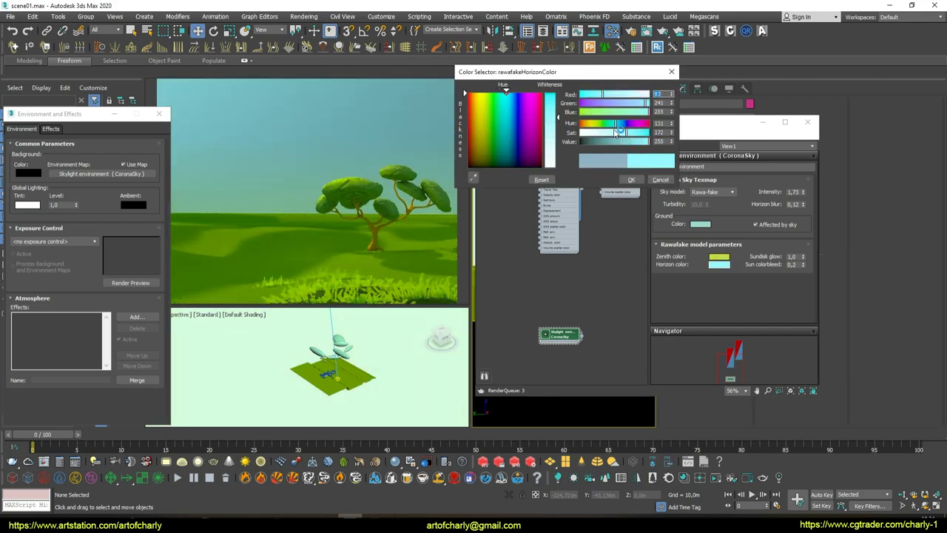
left_click(514, 102)
left_click(628, 179)
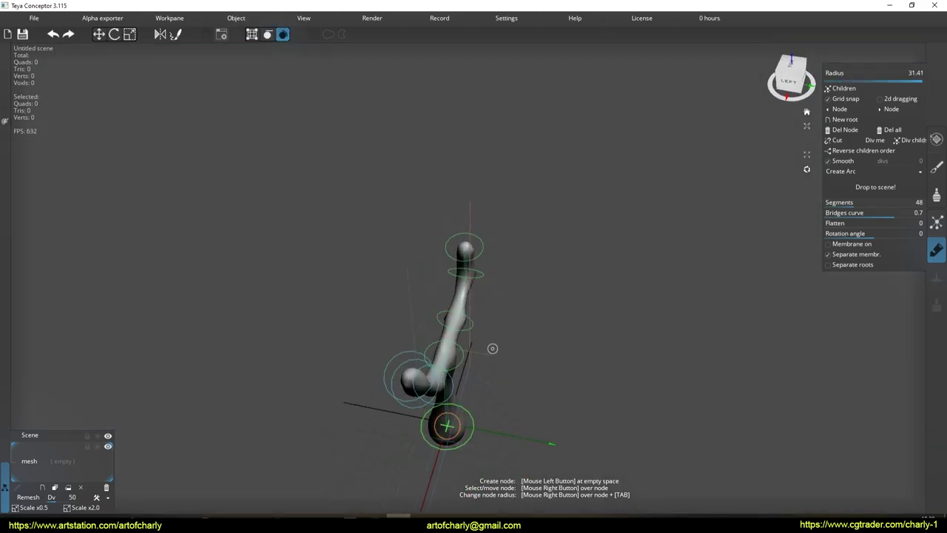
Nudge a node, select the trunk's bottom node and apply Scale x2.0 to the Y-shaped model
middle_click_drag(438, 312, 417, 282)
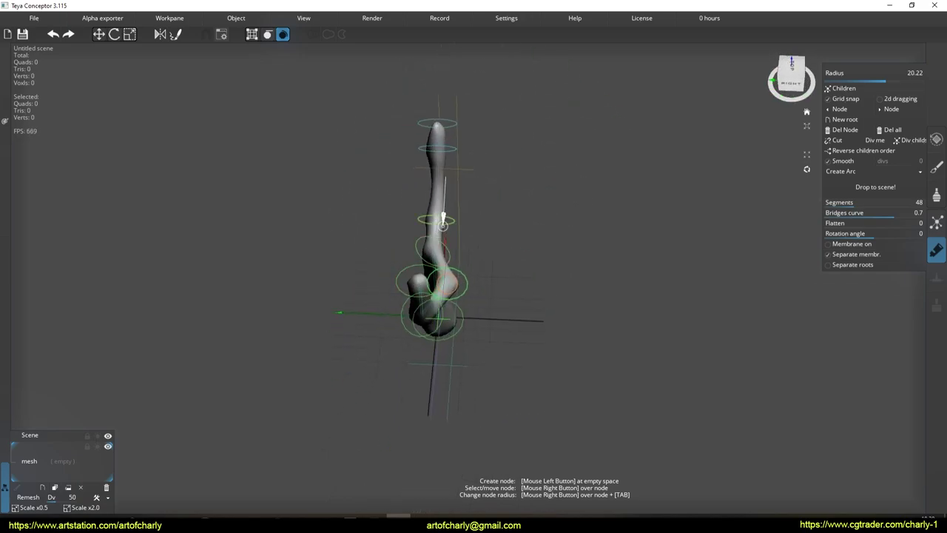
right_click_drag(443, 221, 447, 218)
mouse_move(457, 214)
middle_mouse_down()
mouse_move(469, 297)
mouse_move(478, 276)
middle_mouse_up()
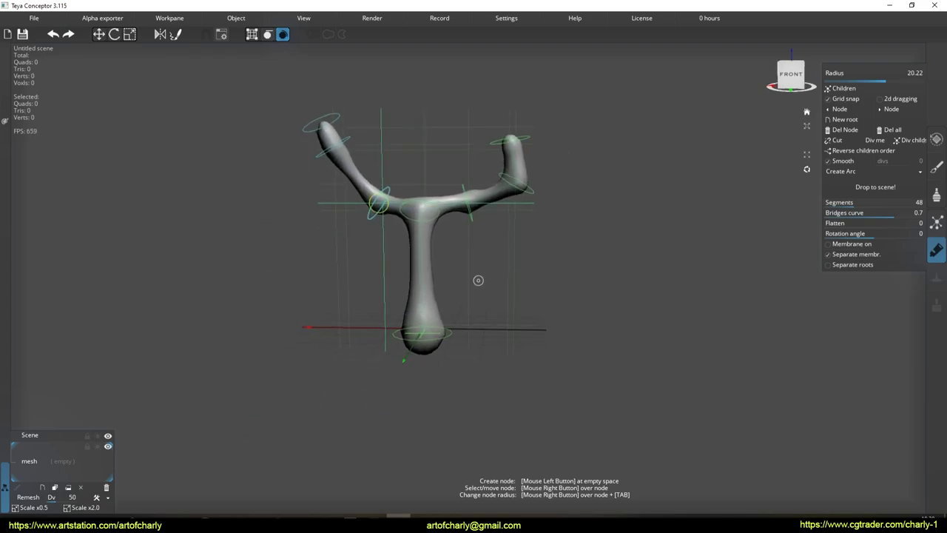
right_click(450, 331)
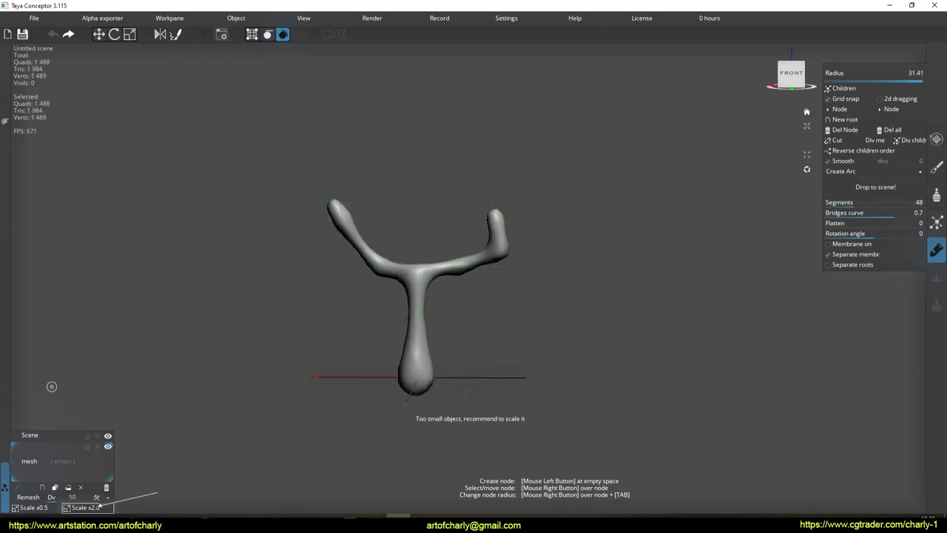
left_click(85, 508)
scroll(355, 281, "up", 2)
scroll(345, 359, "down", 3)
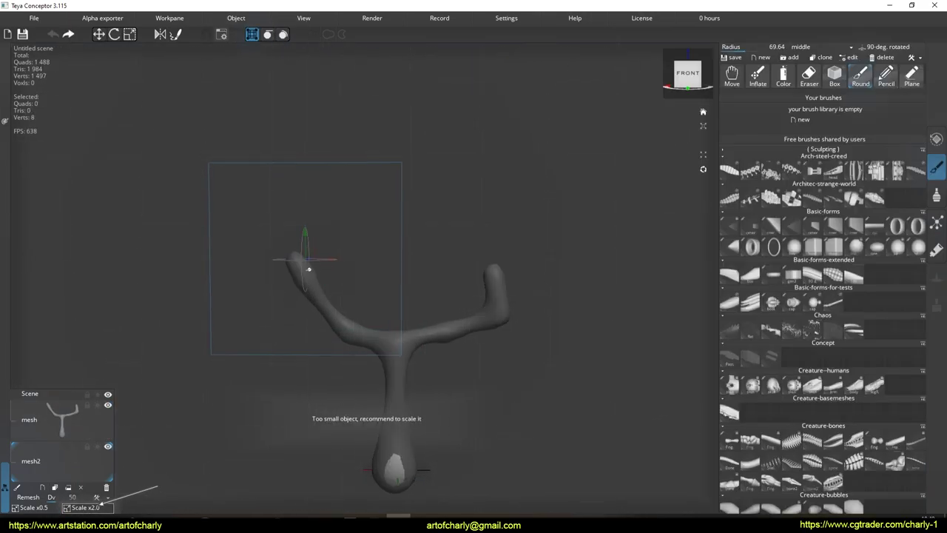
Paint Round-brush clay blobs over the branches on mesh2 and remesh them
left_click(309, 261)
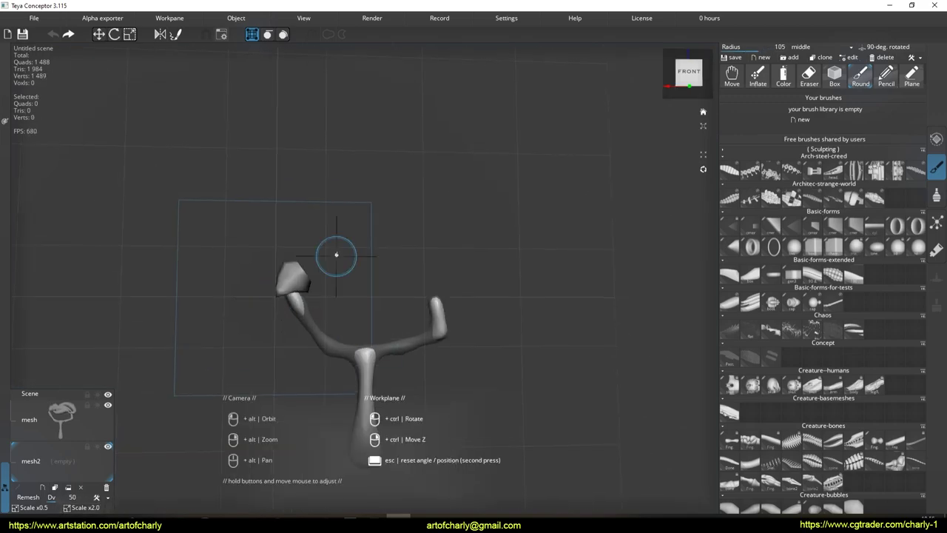
left_click_drag(278, 259, 276, 270)
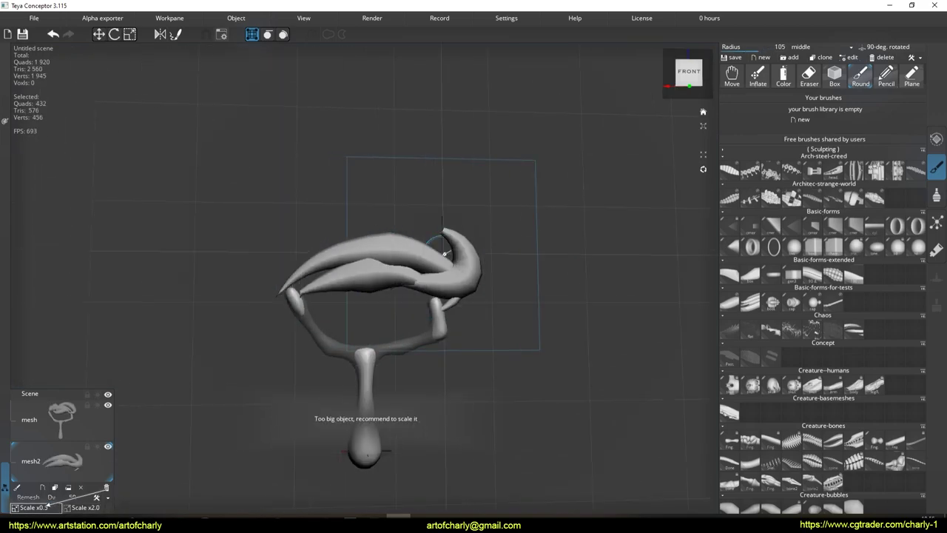
left_click(44, 490)
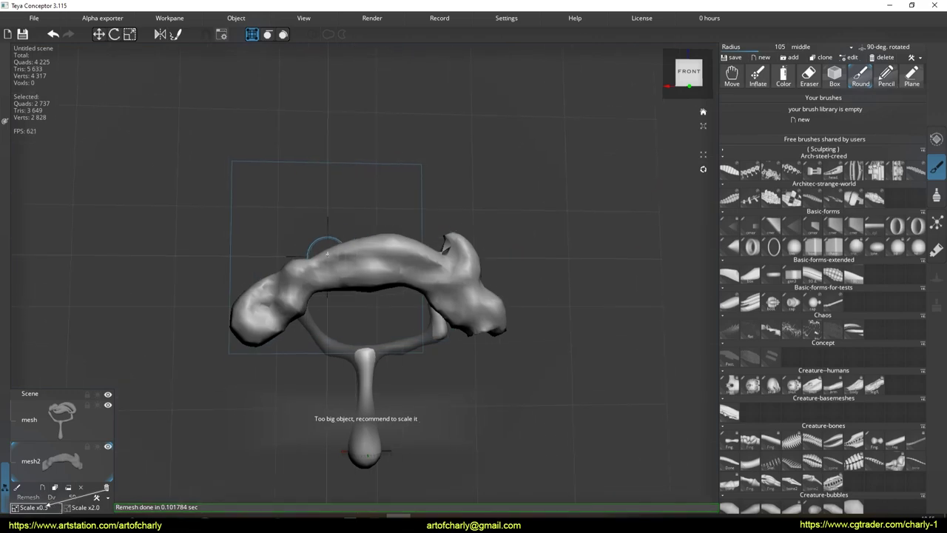
mouse_move(329, 244)
middle_mouse_down()
mouse_move(410, 254)
mouse_move(393, 264)
middle_mouse_up()
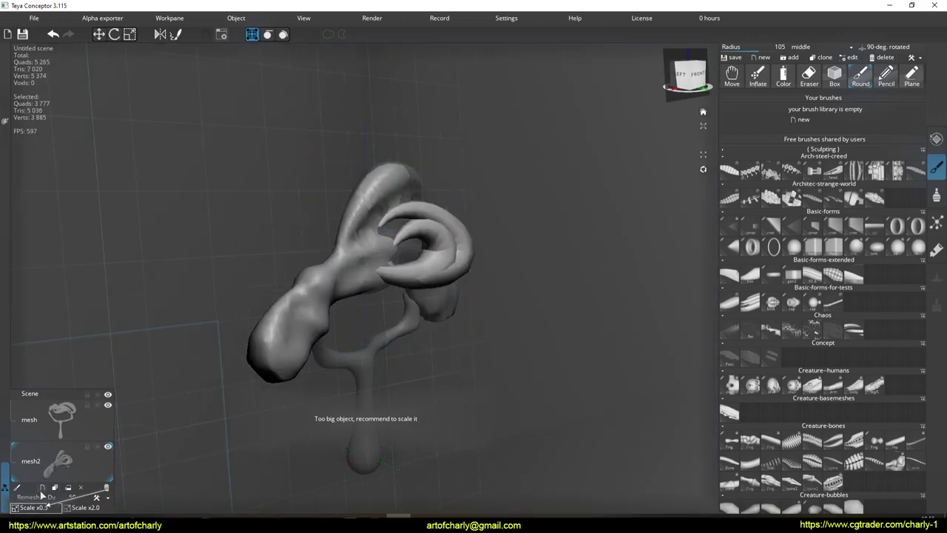
left_click(49, 489)
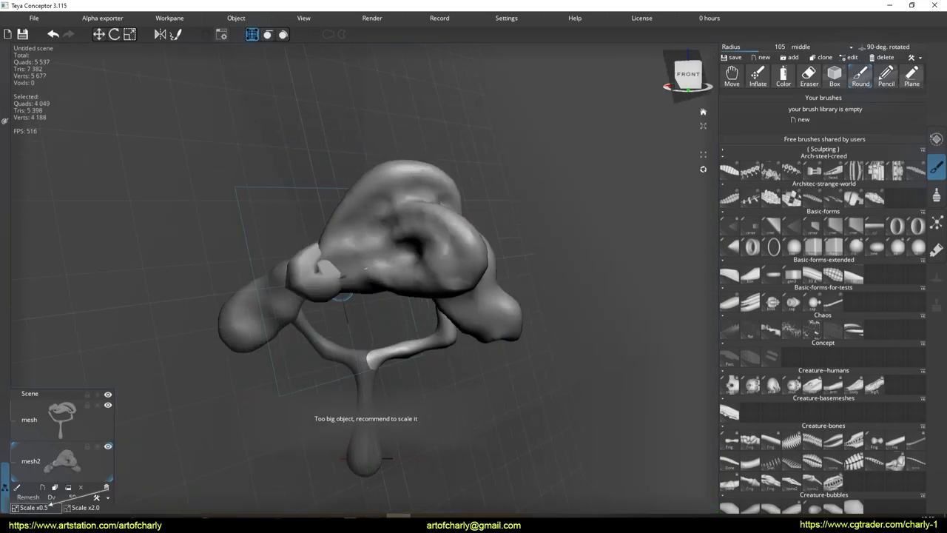
Remesh the canopy repeatedly, halve it with Scale x0.5, and add more lumps
left_click(50, 502)
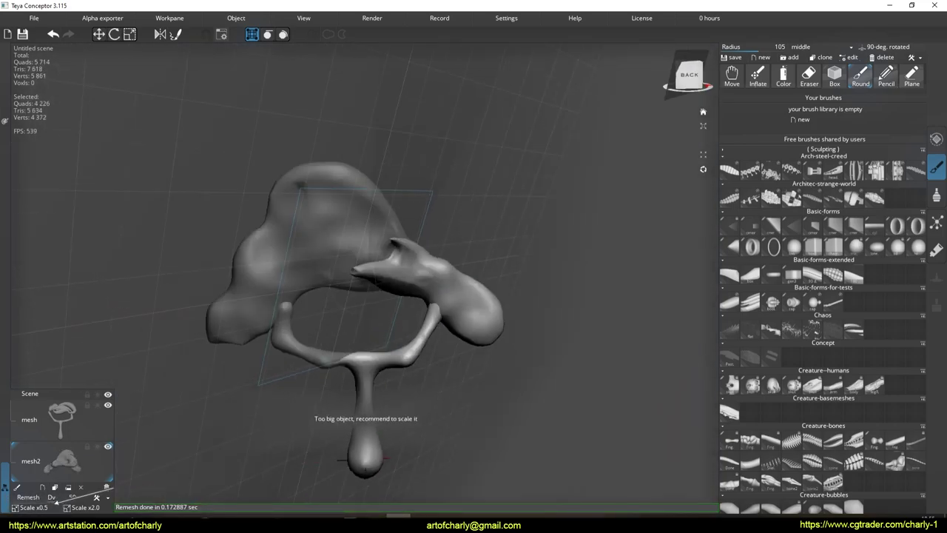
left_click(48, 503)
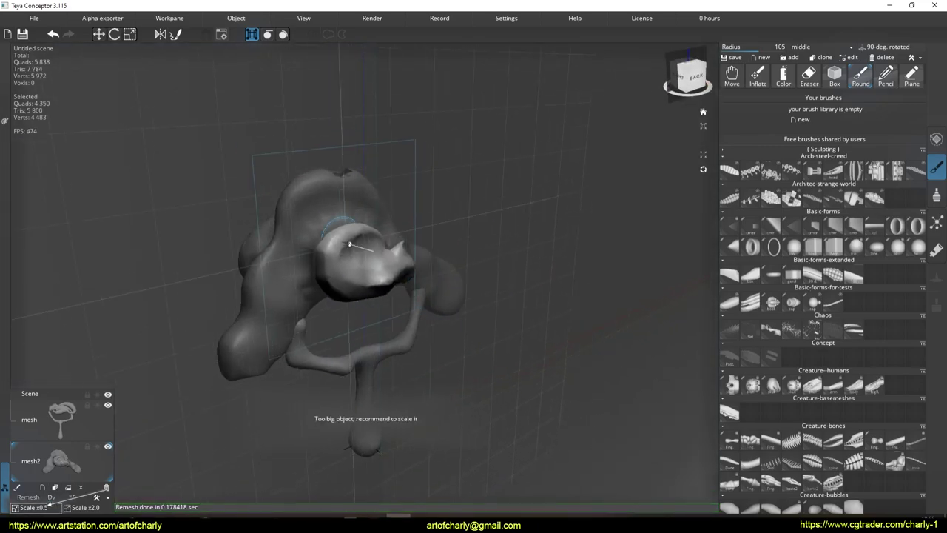
left_click(48, 503)
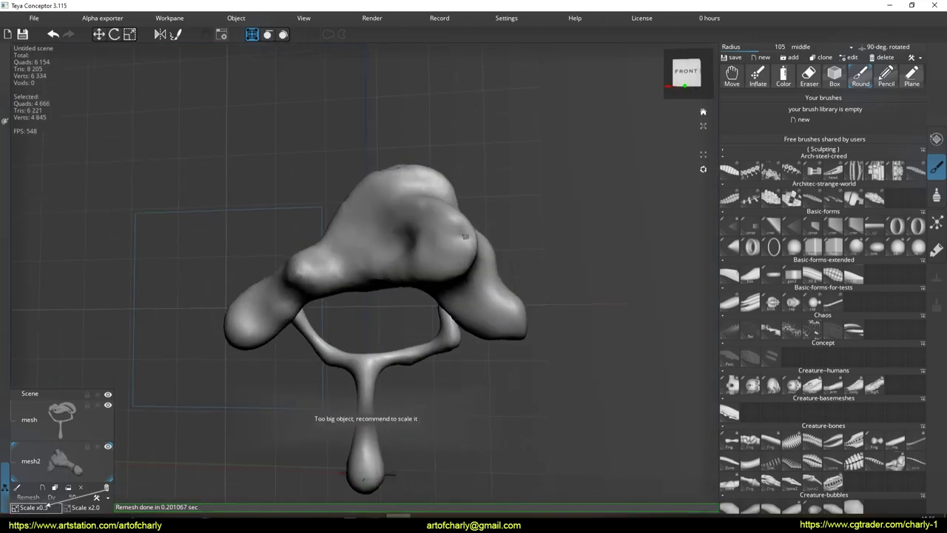
left_click(47, 506)
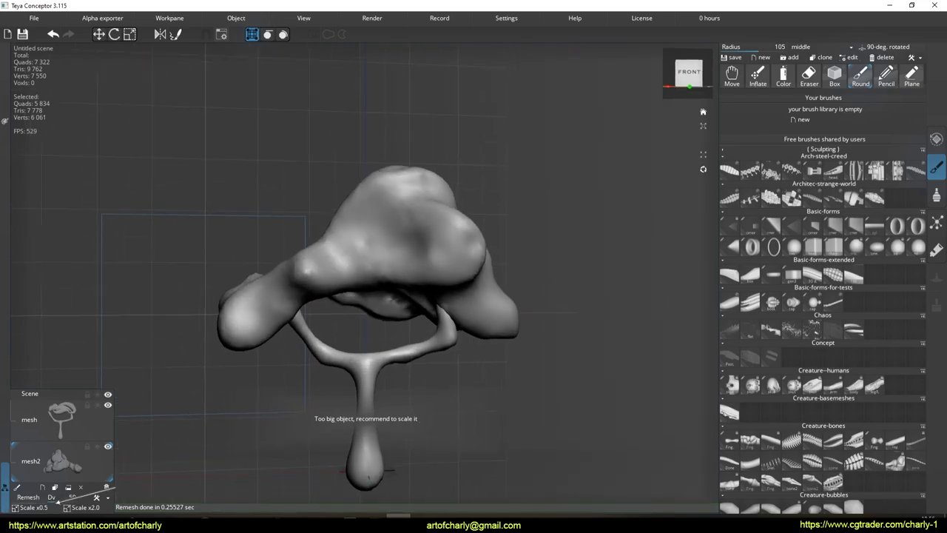
left_click(47, 506)
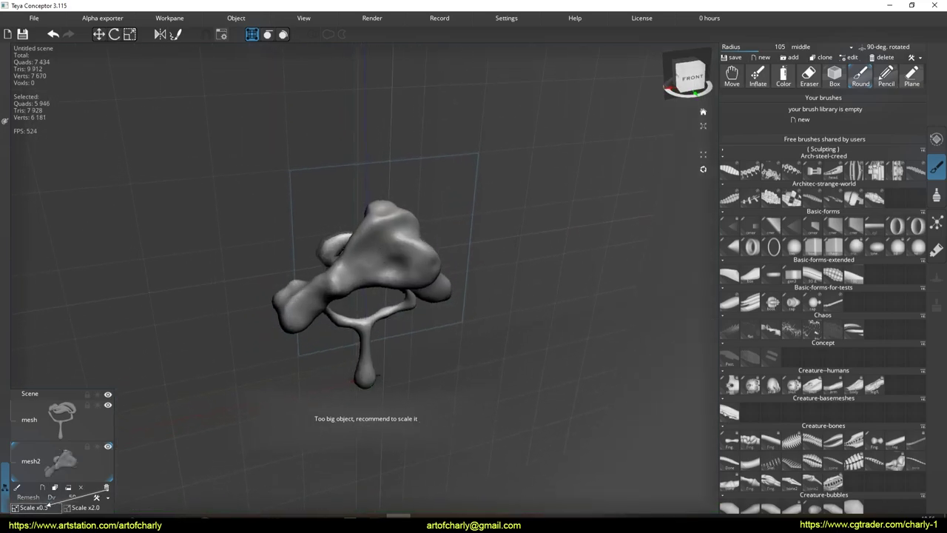
left_click(47, 506)
left_click(43, 488)
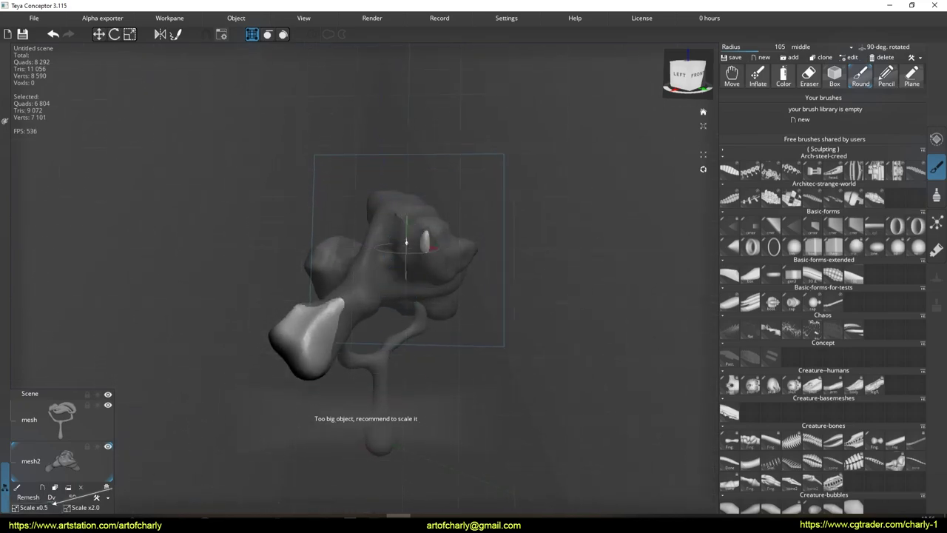
left_click(42, 490)
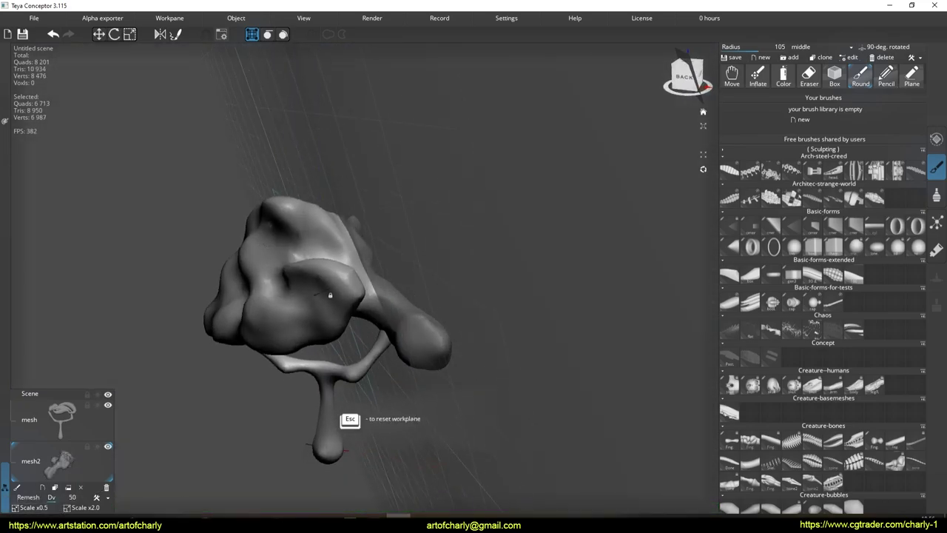
Open the File menu
left_click(35, 19)
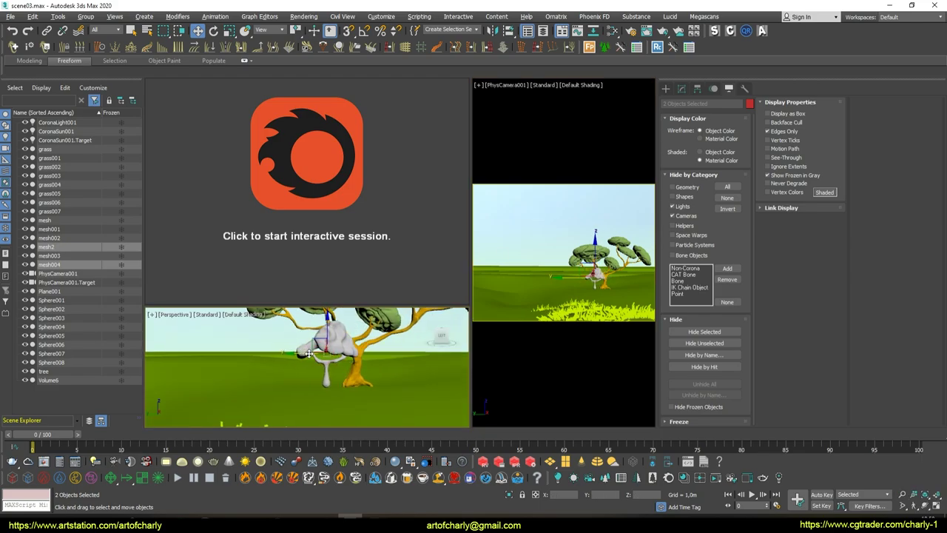
Clone the Corona disk light and exclude tree and leafs from the copy
middle_click_drag(309, 353, 303, 354, "alt")
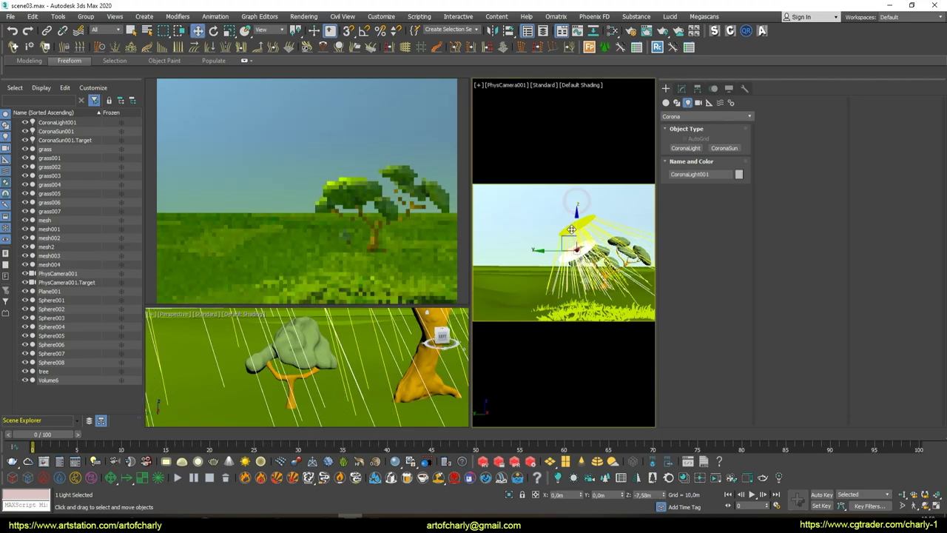
left_click_drag(576, 200, 577, 225, "shift")
left_click(479, 304)
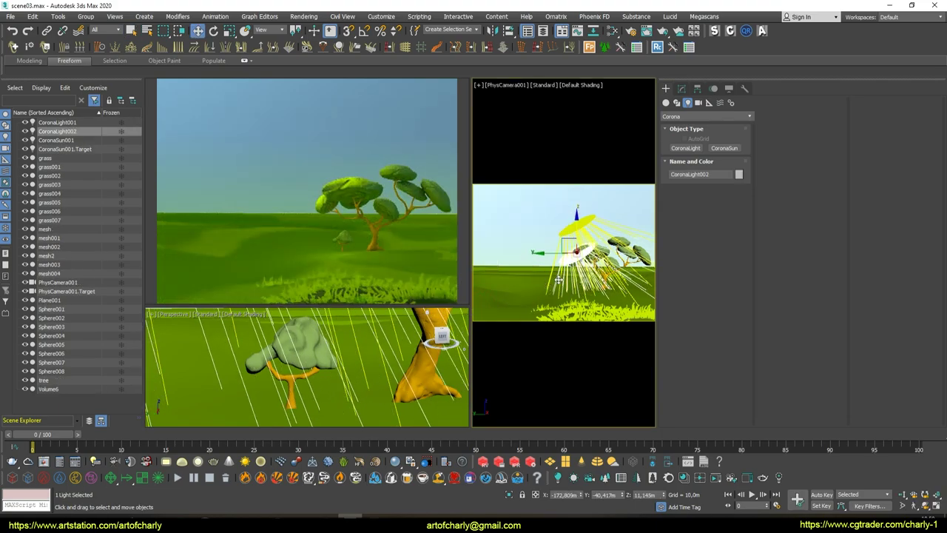
left_click_drag(549, 253, 525, 253)
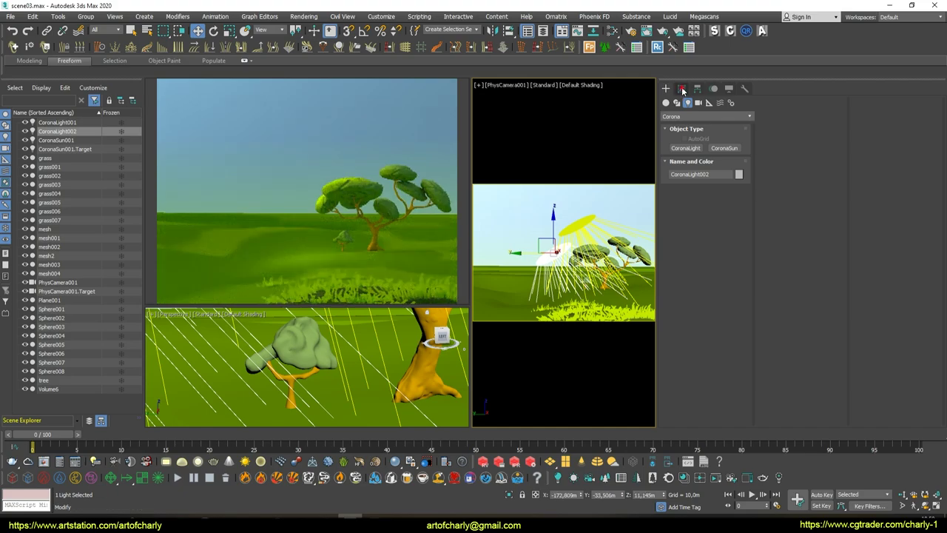
left_click(682, 90)
left_click(791, 114)
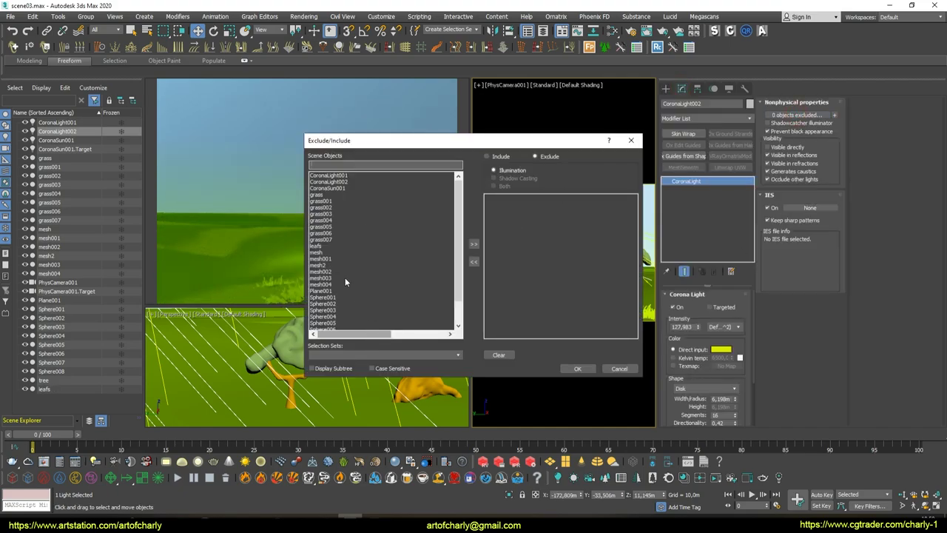
double_click(331, 325)
left_click(585, 369)
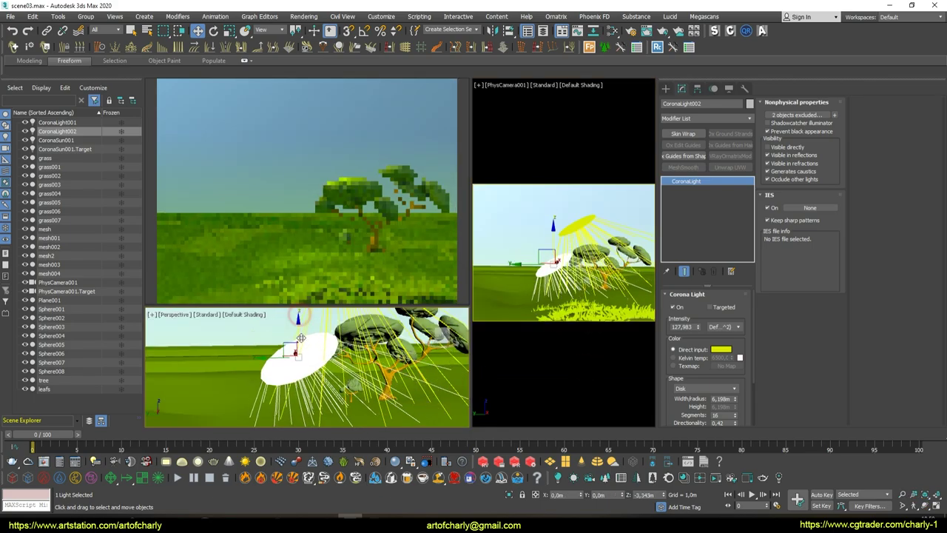
Tilt the cloned light disk and raise it higher near the bush
middle_click_drag(305, 358, 298, 364, "alt")
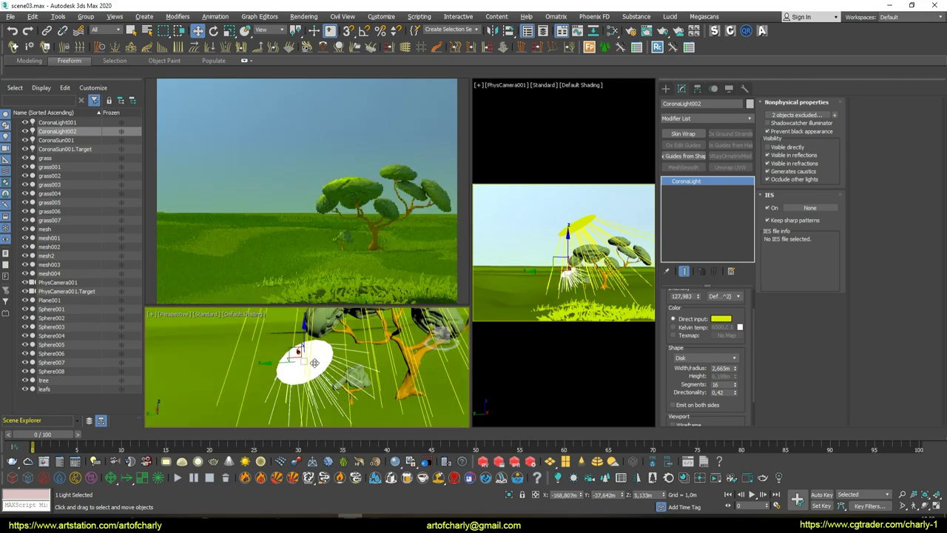
key("e")
left_click_drag(298, 365, 259, 359)
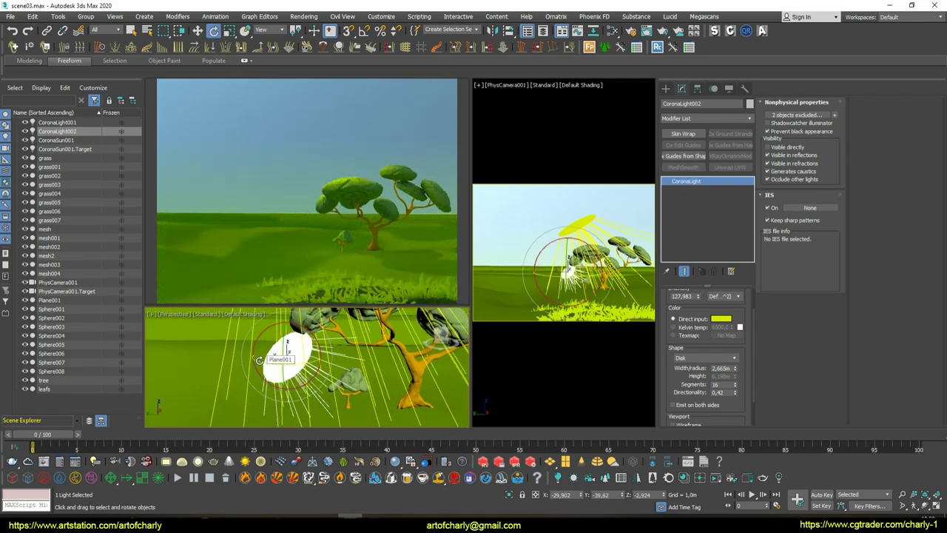
middle_click_drag(289, 348, 330, 336, "alt")
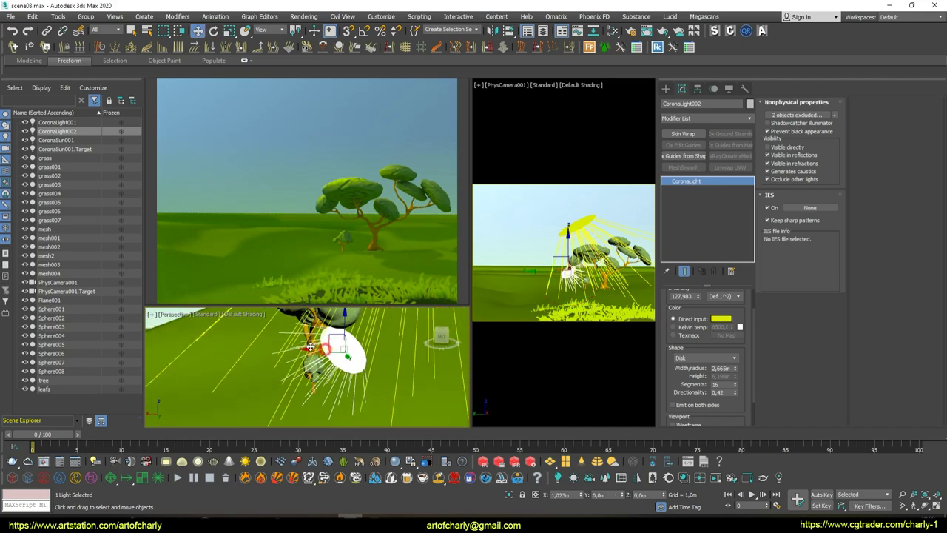
left_click_drag(330, 337, 329, 308)
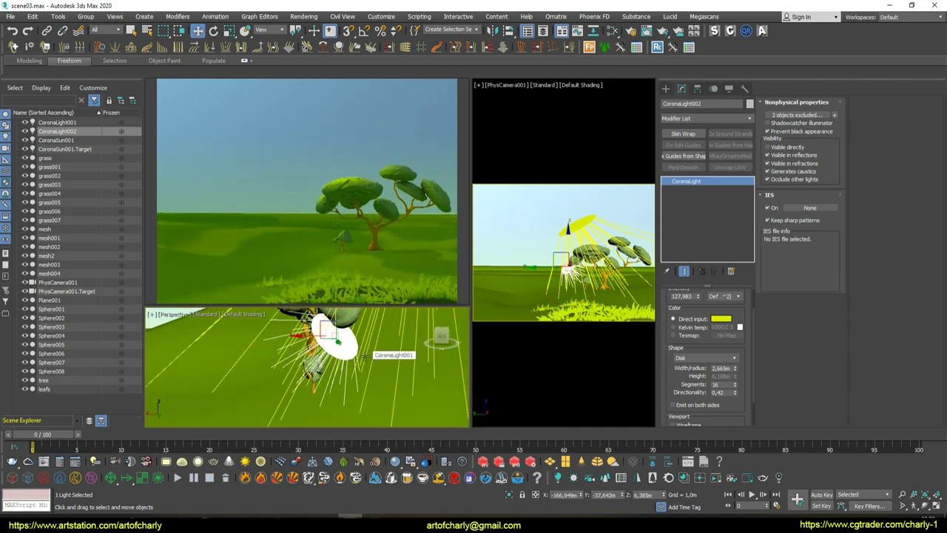
mouse_move(383, 353)
middle_mouse_down("alt")
mouse_move(298, 354)
mouse_move(324, 388)
mouse_move(338, 354)
middle_mouse_up("alt")
left_click(347, 359)
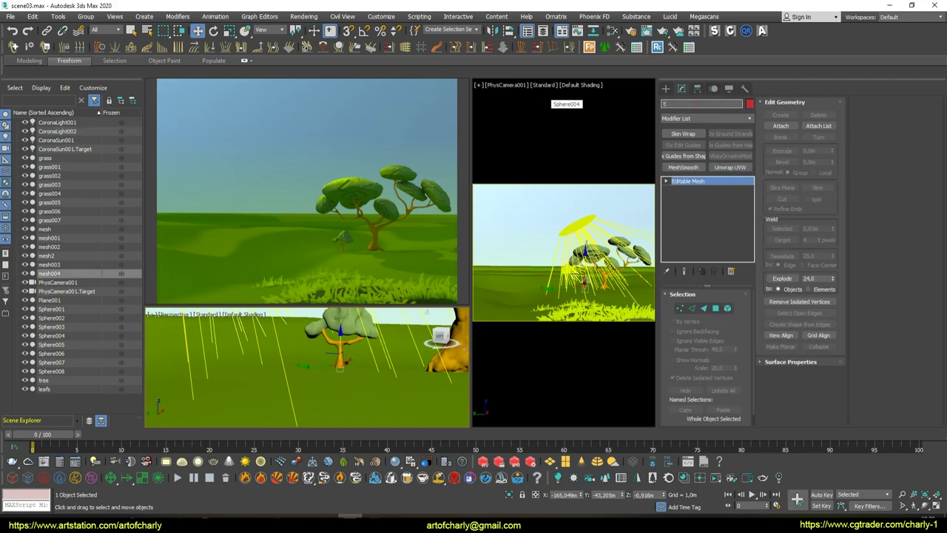
Rename the object to leaf2 and add leaf2 and tree2 to CoronaLight001's exclude list
double_click(691, 108)
type("leaf2")
left_click(579, 226)
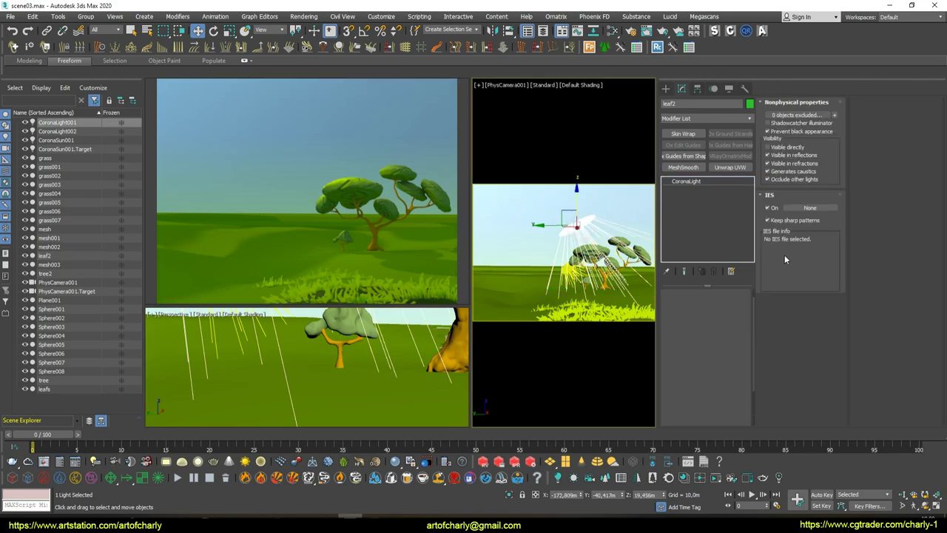
left_click(795, 115)
double_click(317, 249)
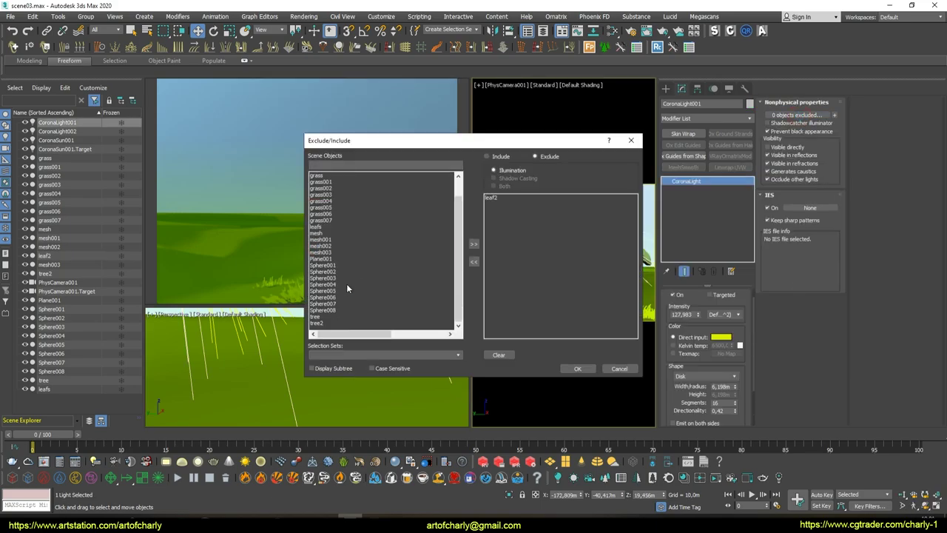
double_click(316, 325)
key("Return")
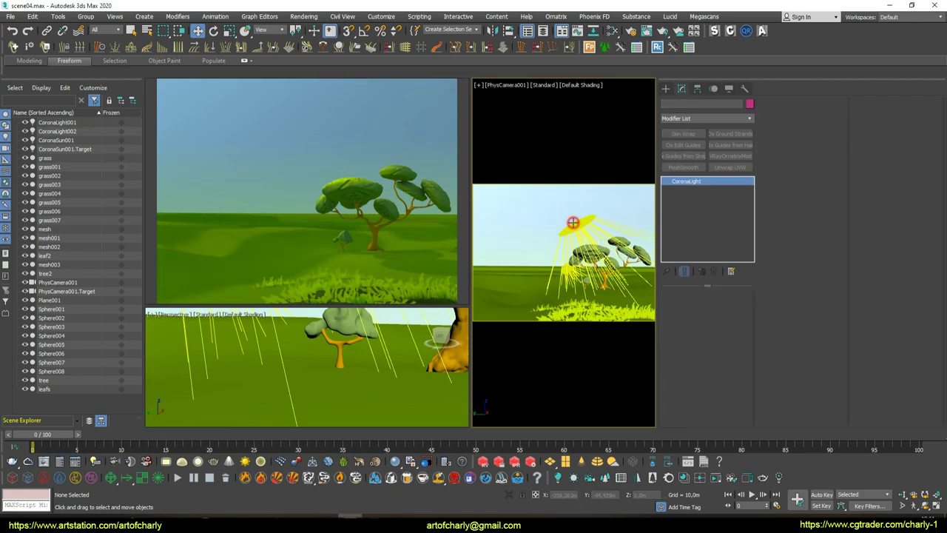
Clone CoronaLight001 as CoronaLight003 with directionality 0.7, placed above the tree shining down
left_click(573, 222)
key("z")
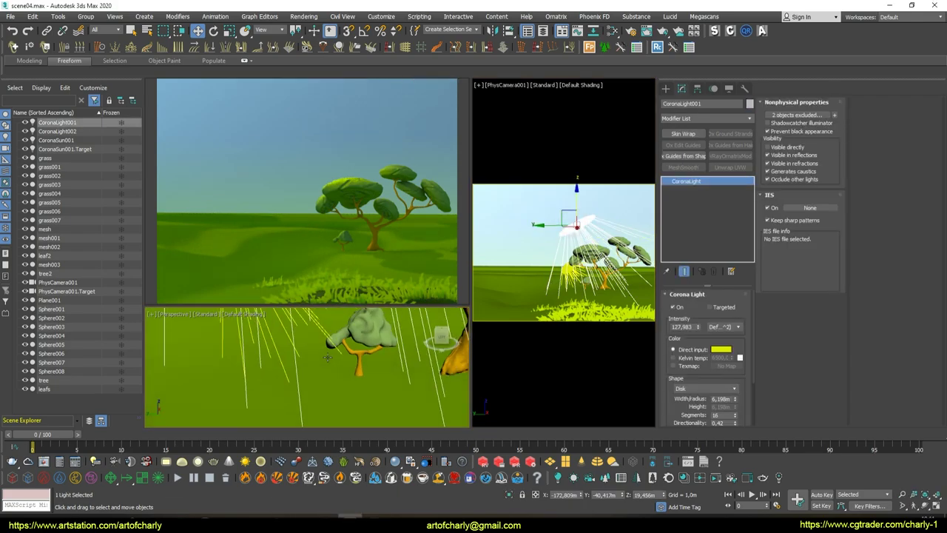
mouse_move(344, 357)
left_mouse_down("shift")
mouse_move(404, 378)
mouse_move(310, 346)
left_mouse_up("shift")
key("Return")
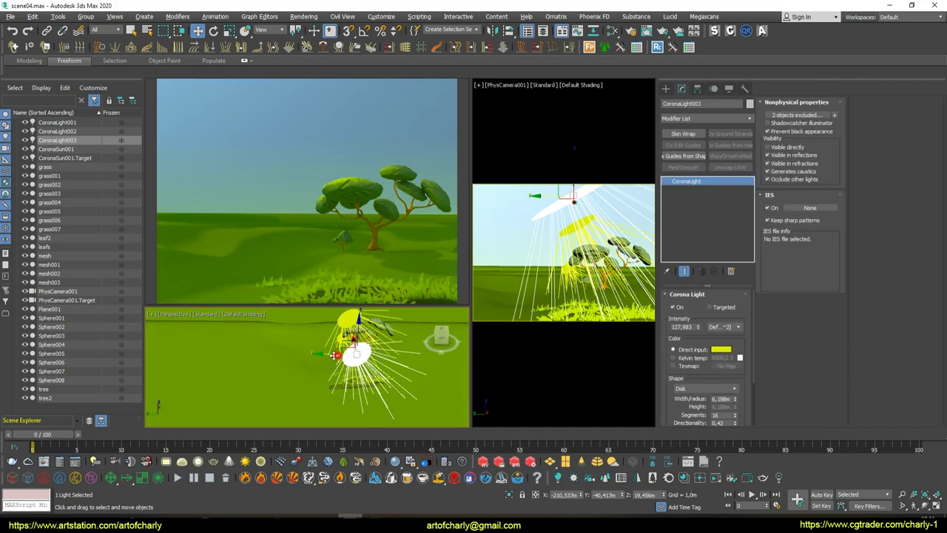
scroll(684, 370, "down", 1)
scroll(714, 359, "down", 1)
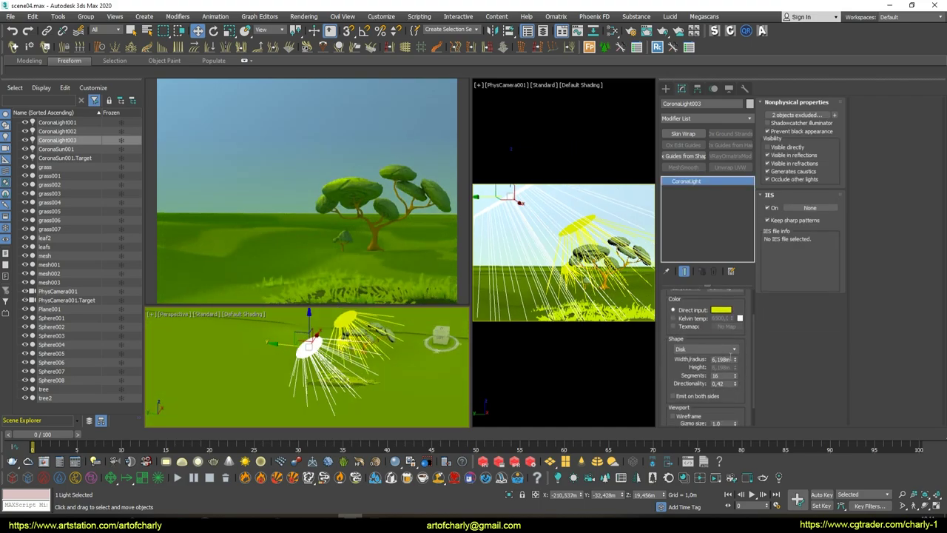
left_click_drag(734, 384, 734, 366)
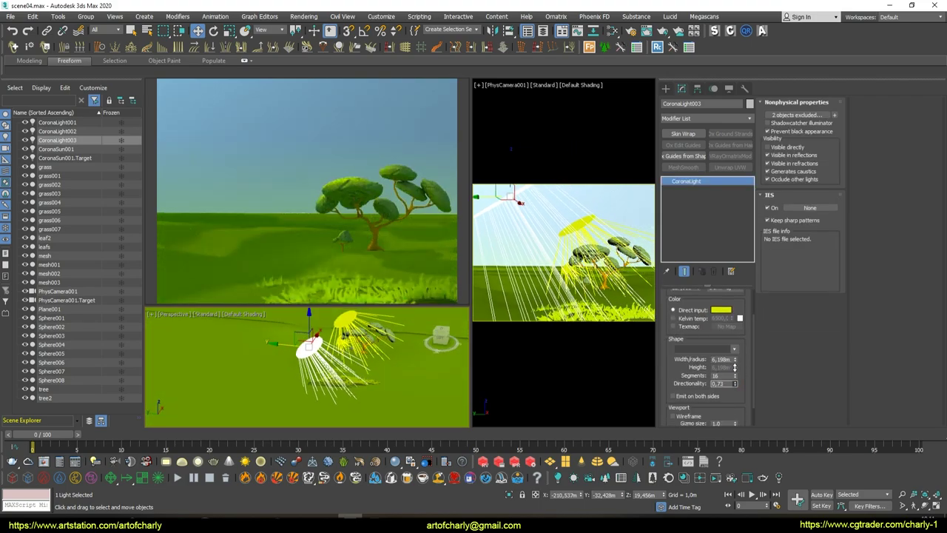
left_click_drag(312, 318, 288, 349)
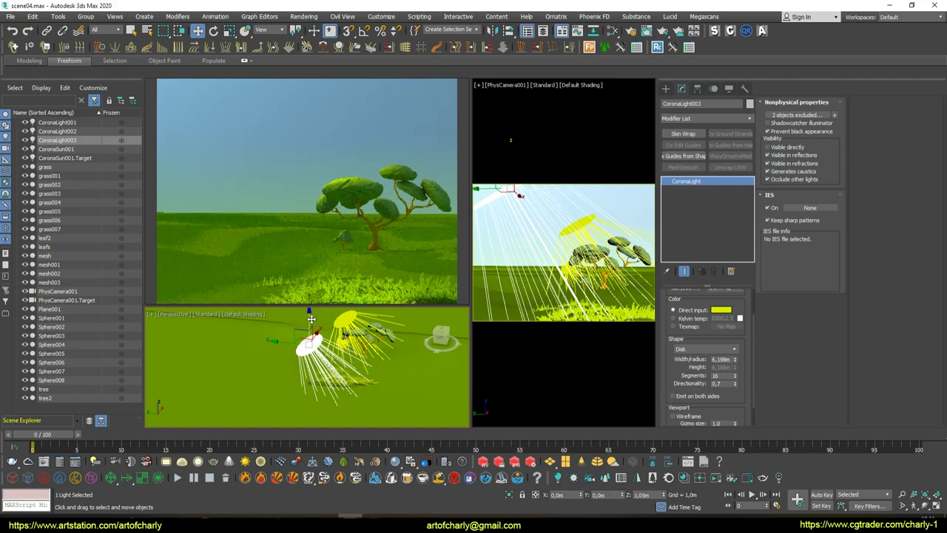
scroll(288, 348, "up", 3)
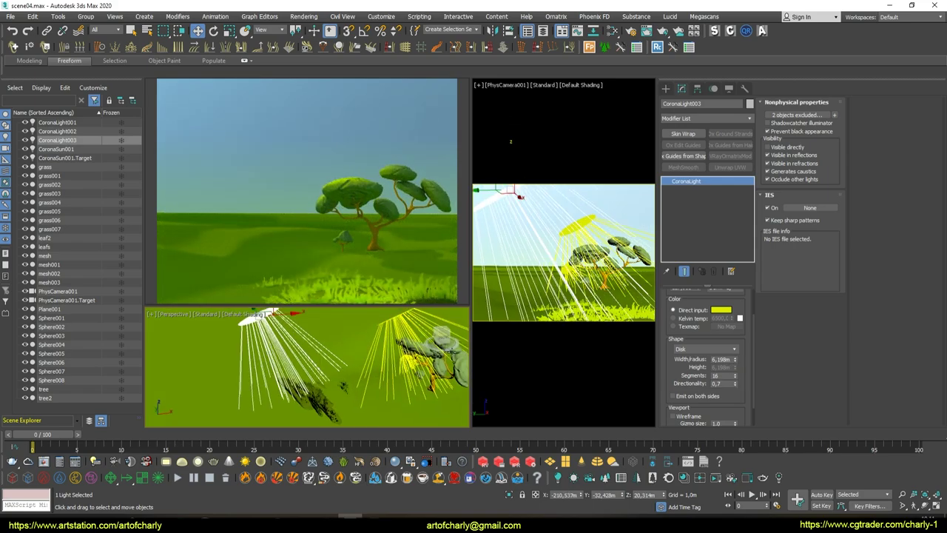
scroll(700, 296, "up", 2)
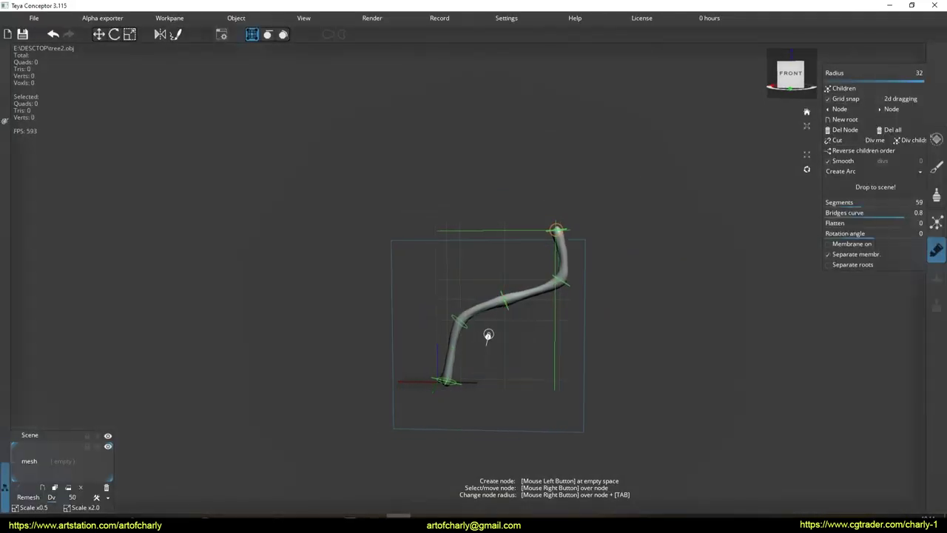
mouse_move(488, 335)
middle_mouse_down()
mouse_move(552, 326)
mouse_move(537, 276)
mouse_move(542, 283)
mouse_move(522, 271)
mouse_move(459, 343)
mouse_move(469, 363)
middle_mouse_up()
right_click(449, 350)
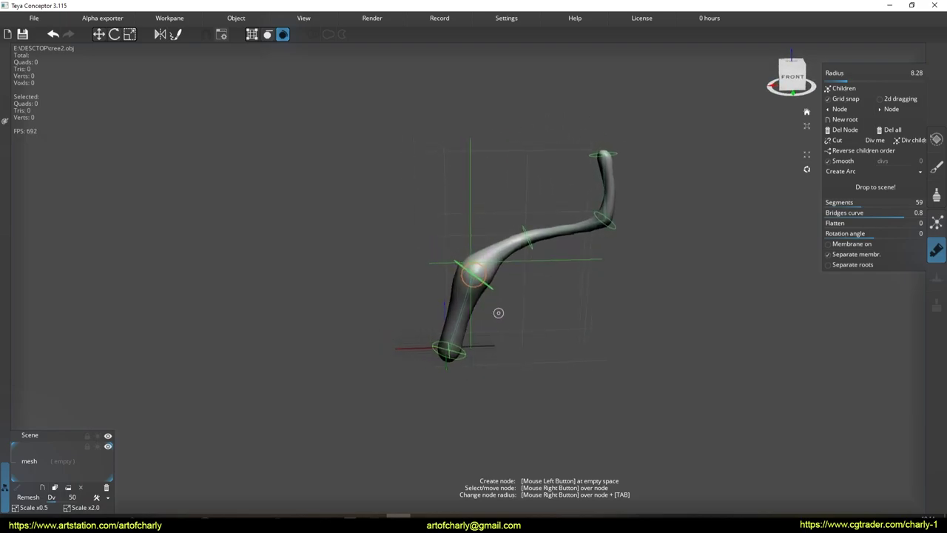
Add forked branches at the middle tip and raise the tree's segment count to 100
mouse_move(507, 303)
middle_mouse_down()
mouse_move(482, 237)
mouse_move(486, 291)
middle_mouse_up()
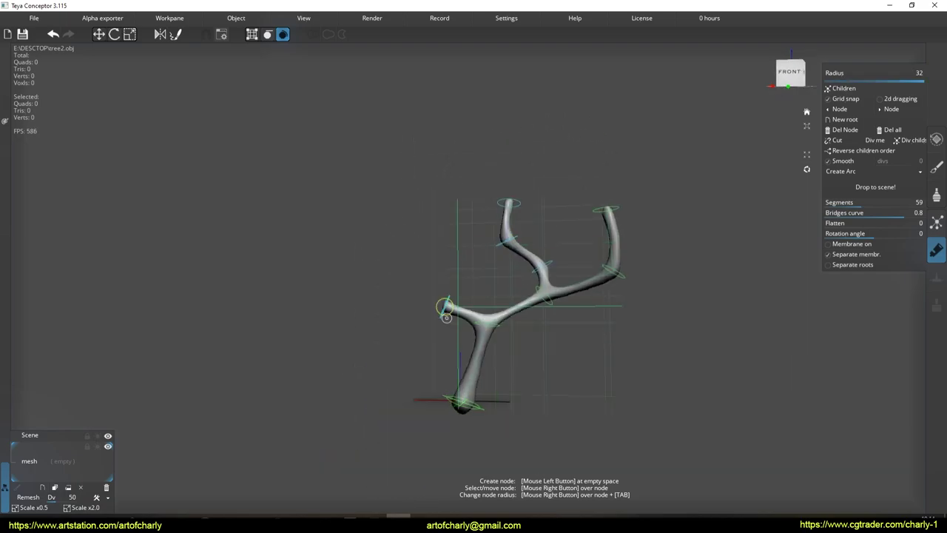
left_click_drag(860, 211, 881, 204)
mouse_move(412, 260)
middle_mouse_down()
mouse_move(443, 257)
mouse_move(407, 338)
middle_mouse_up()
mouse_move(414, 241)
middle_mouse_down()
mouse_move(429, 201)
mouse_move(393, 275)
mouse_move(384, 190)
mouse_move(310, 221)
mouse_move(386, 195)
mouse_move(448, 273)
middle_mouse_up()
left_click(401, 141)
left_click(449, 148)
right_click_drag(450, 148, 492, 124)
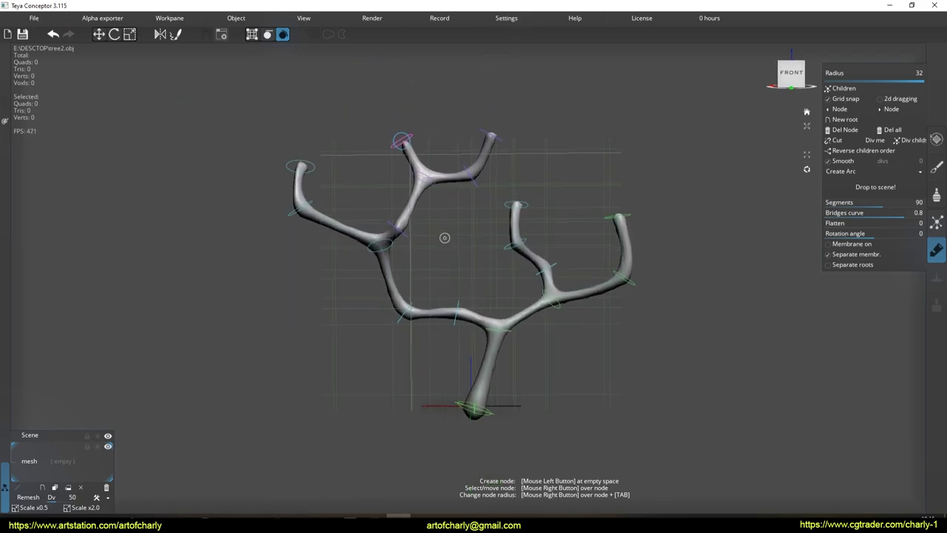
middle_click_drag(444, 237, 445, 255)
left_click_drag(888, 207, 891, 207)
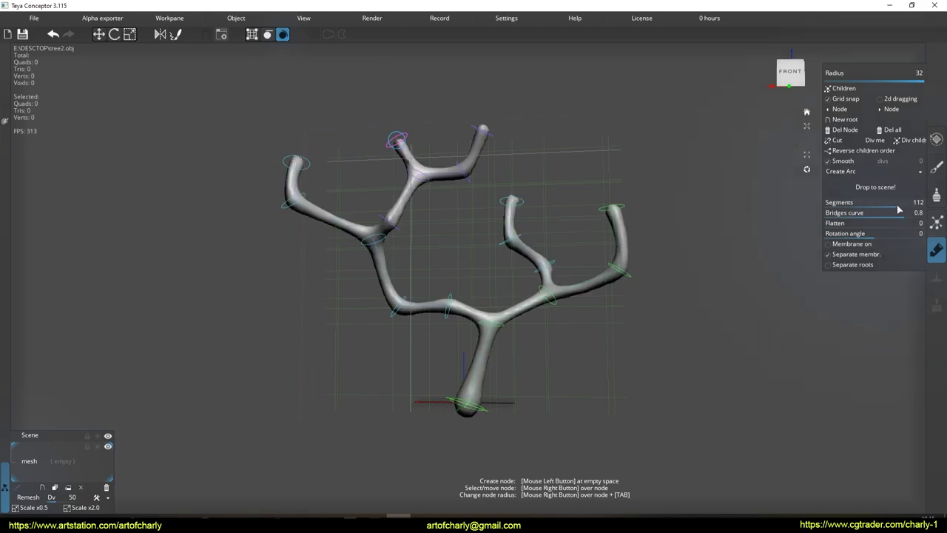
mouse_move(799, 244)
middle_mouse_down()
mouse_move(741, 275)
mouse_move(672, 212)
middle_mouse_up()
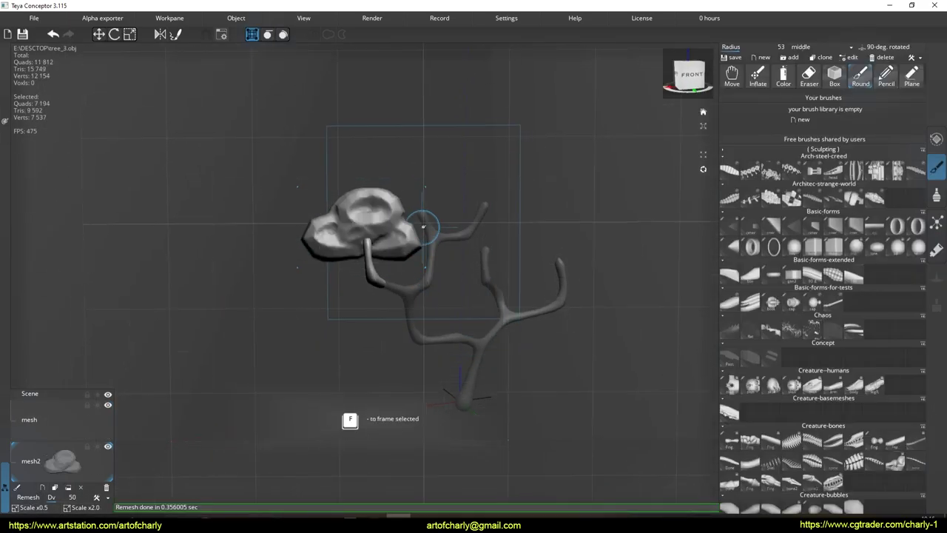
Sculpt a curved cloud stroke around the treetop, undo the bad strokes, and remesh
mouse_move(412, 222)
middle_mouse_down()
mouse_move(347, 237)
mouse_move(342, 252)
middle_mouse_up()
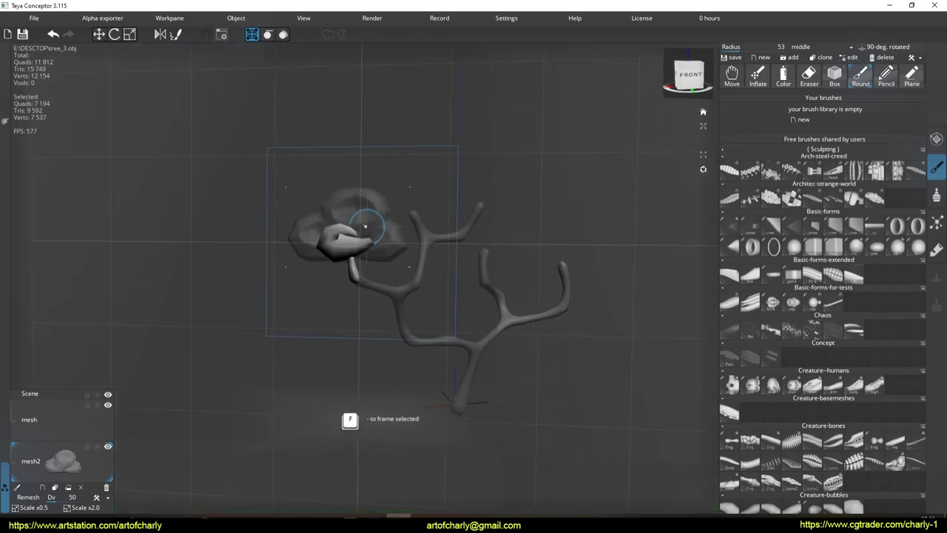
middle_click_drag(422, 254, 424, 208)
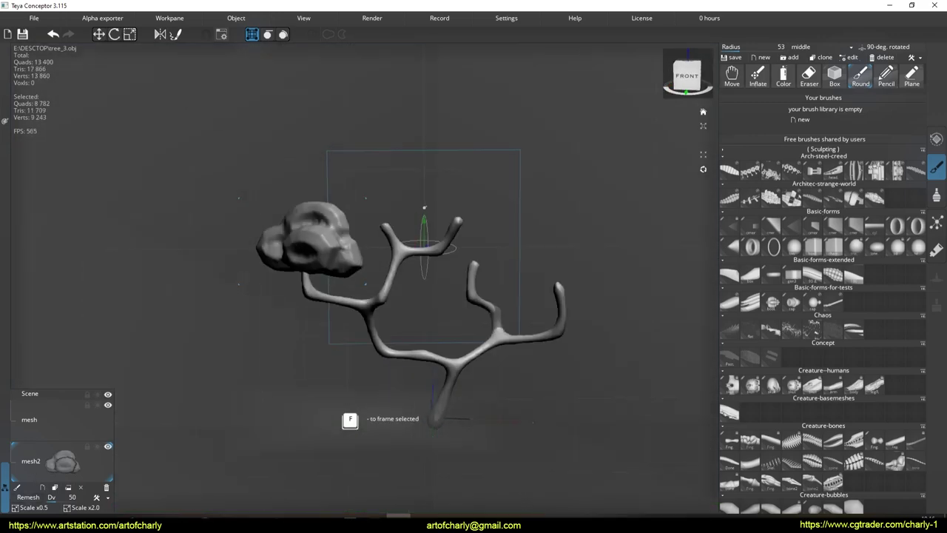
mouse_move(397, 223)
left_mouse_down()
mouse_move(435, 202)
mouse_move(365, 280)
mouse_move(399, 280)
left_mouse_up()
mouse_move(372, 238)
left_mouse_down("alt")
mouse_move(400, 320)
mouse_move(418, 263)
mouse_move(363, 259)
mouse_move(373, 272)
mouse_move(412, 165)
mouse_move(481, 192)
left_mouse_up("alt")
key("ctrl+z")
mouse_move(360, 274)
left_mouse_down("alt")
mouse_move(373, 259)
mouse_move(355, 237)
mouse_move(244, 231)
left_mouse_up("alt")
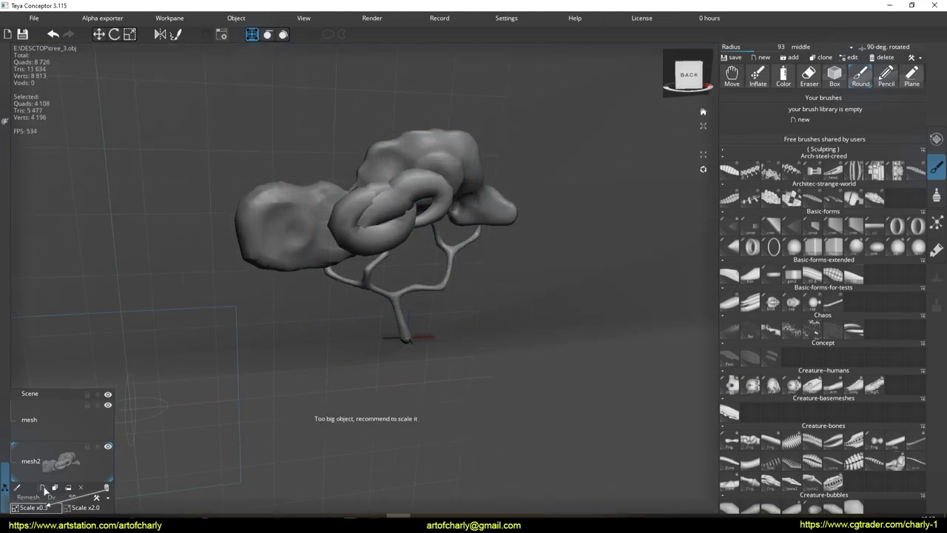
mouse_move(317, 274)
left_mouse_down("alt")
mouse_move(359, 296)
mouse_move(381, 272)
left_mouse_up("alt")
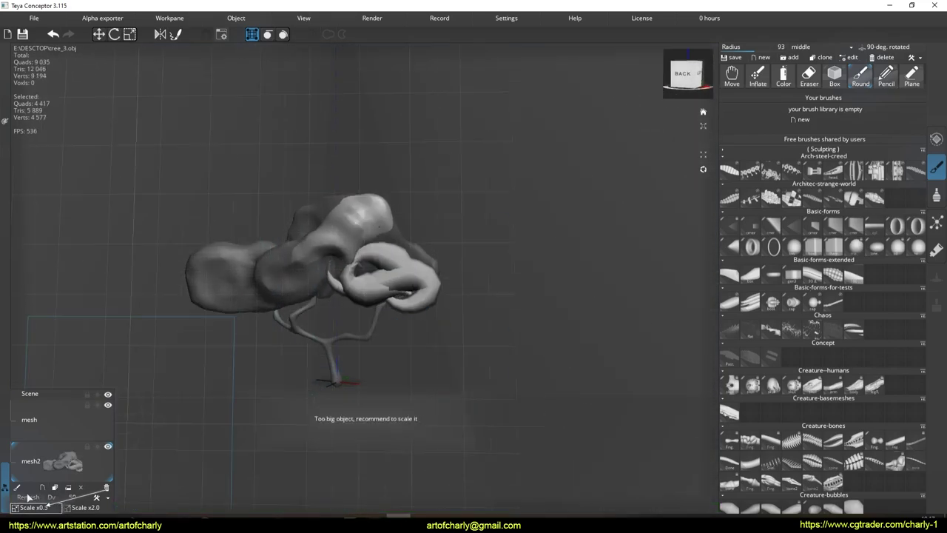
left_click(29, 495)
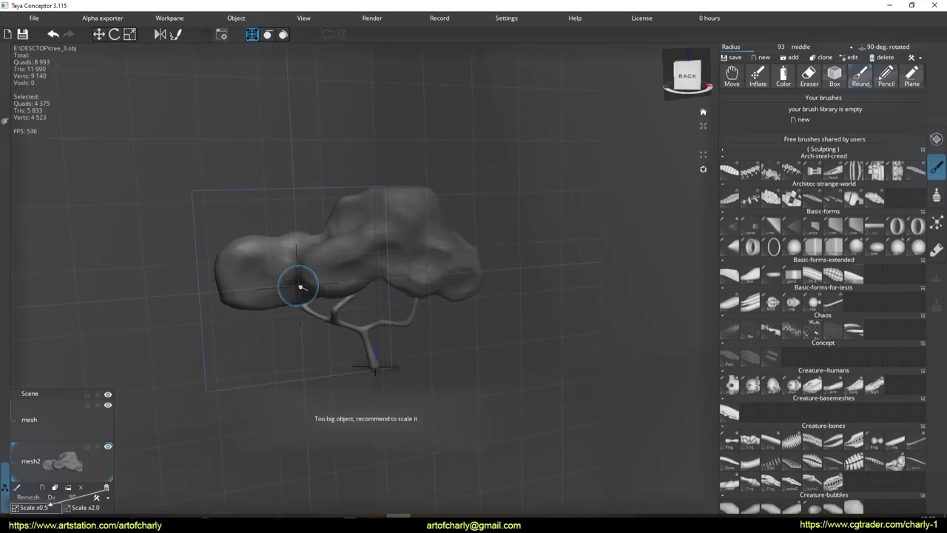
Add a bulge across the canopy's middle and a curled stroke at the left branch
left_click_drag(300, 287, 293, 277)
left_click(29, 496)
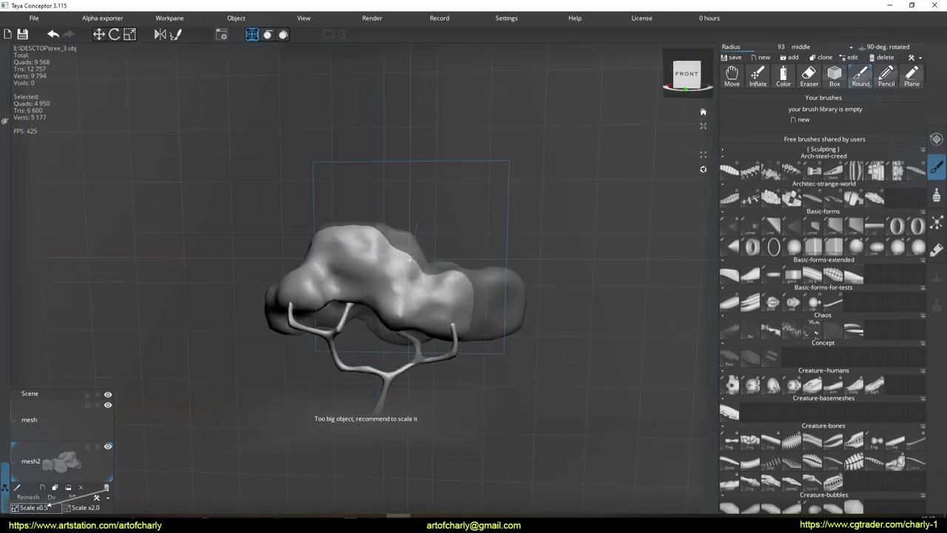
mouse_move(281, 385)
middle_mouse_down()
mouse_move(353, 264)
mouse_move(447, 295)
mouse_move(417, 324)
middle_mouse_up()
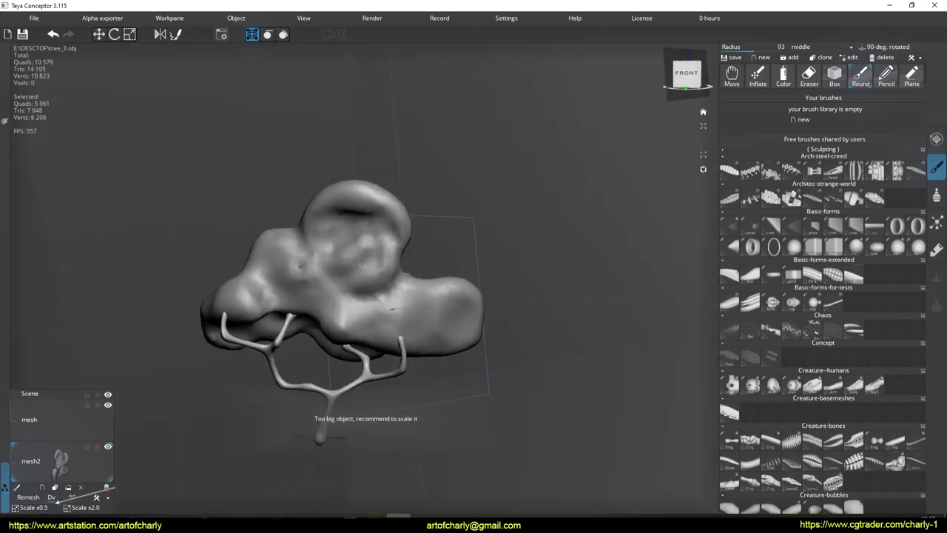
mouse_move(333, 364)
middle_mouse_down()
mouse_move(385, 310)
mouse_move(267, 322)
middle_mouse_up()
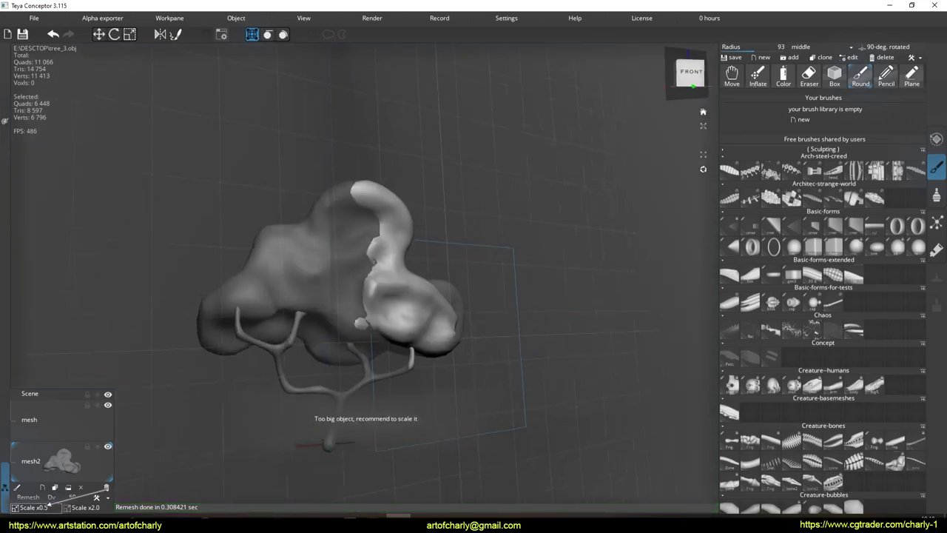
left_click_drag(267, 322, 250, 313)
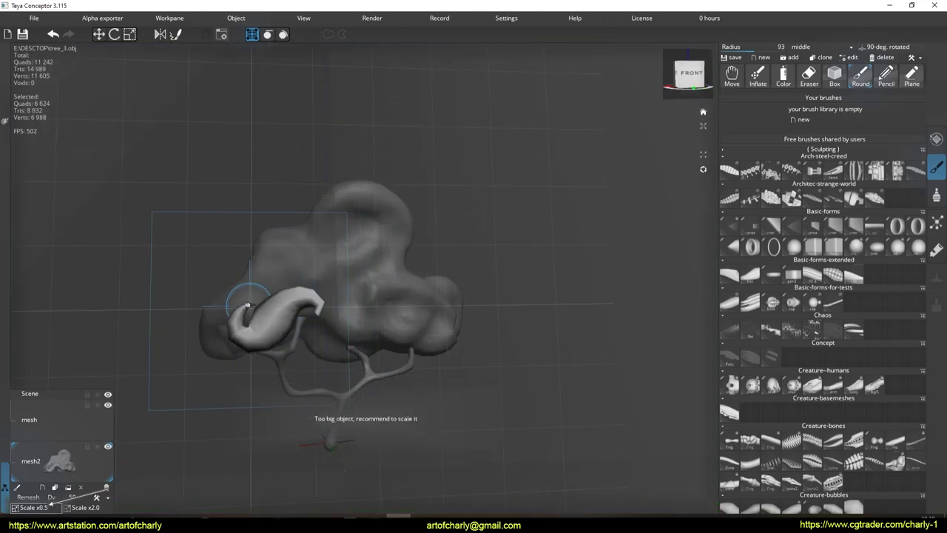
mouse_move(249, 313)
middle_mouse_down()
mouse_move(311, 281)
mouse_move(321, 332)
middle_mouse_up()
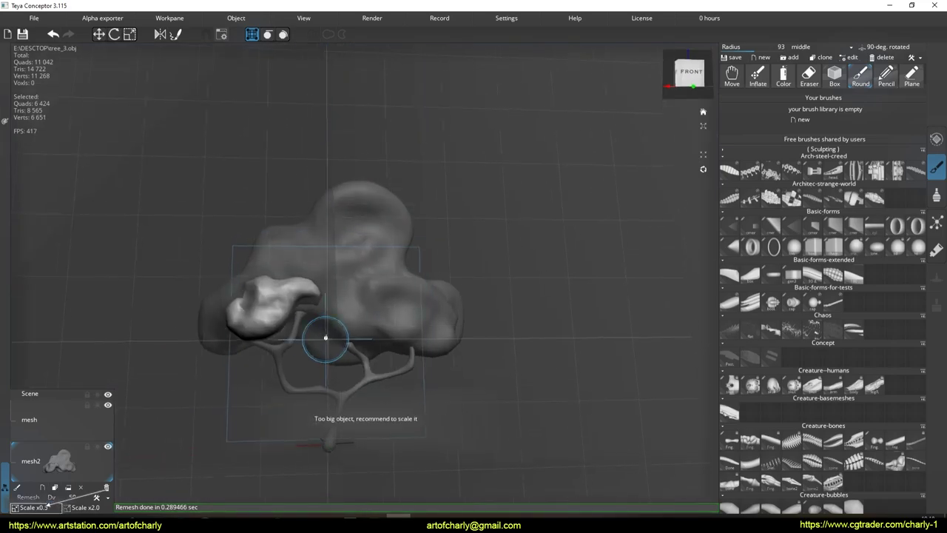
left_click(34, 18)
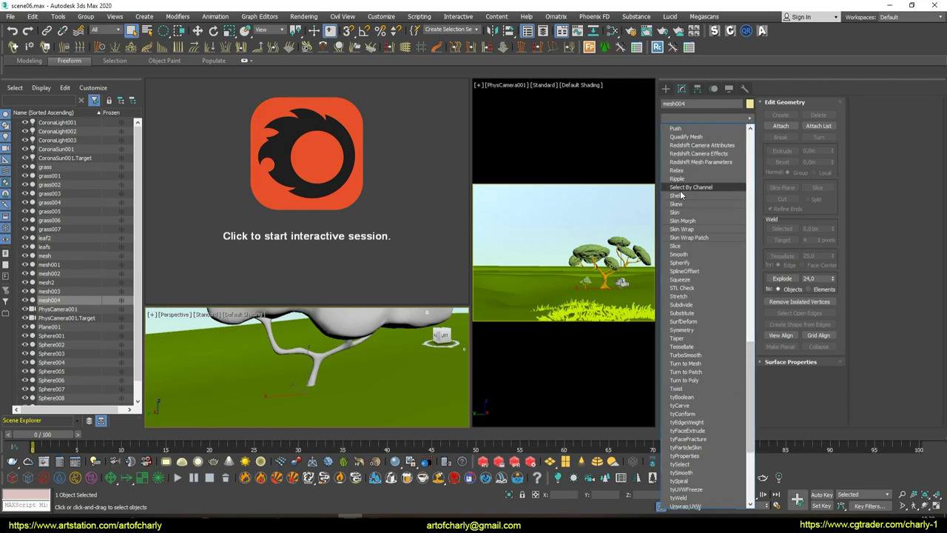
Give mesh004 a 2.579m Shell outer amount and collapse it to an editable mesh
left_click(676, 196)
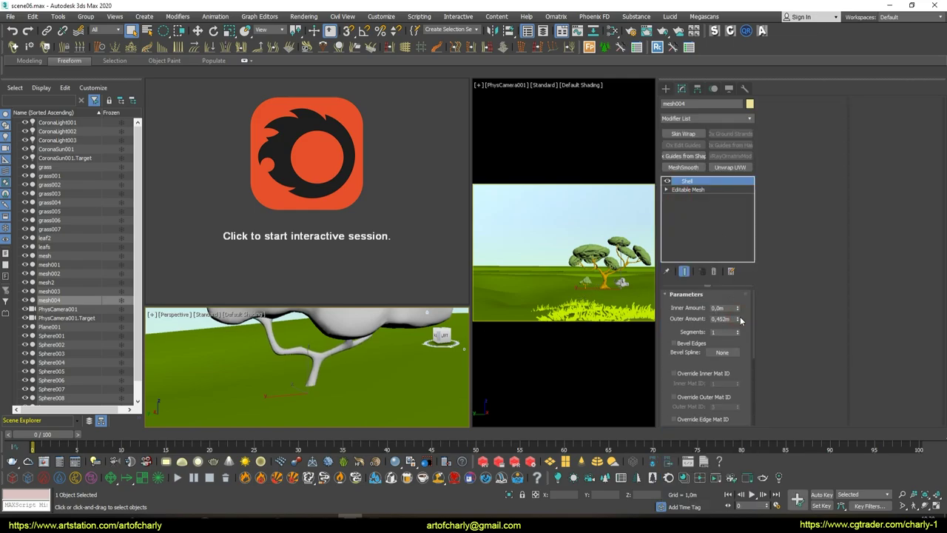
left_click_drag(736, 320, 737, 303)
right_click(325, 256)
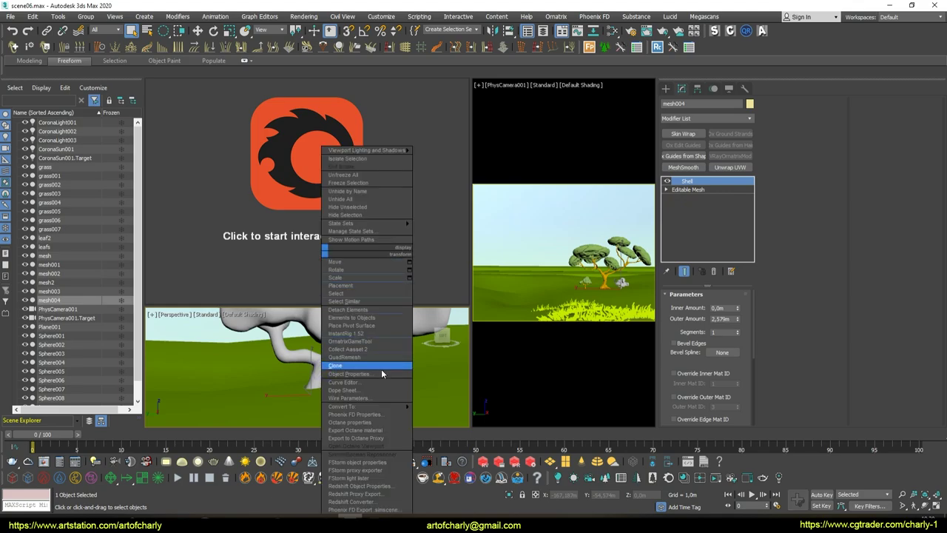
left_click(466, 409)
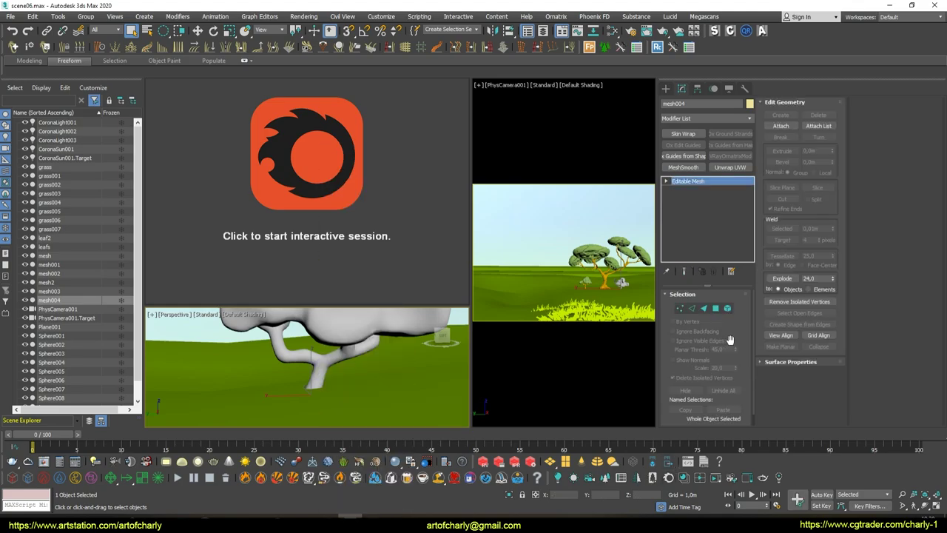
Clone the bush as mesh005 and place the copy to the right of the original
left_click(728, 308)
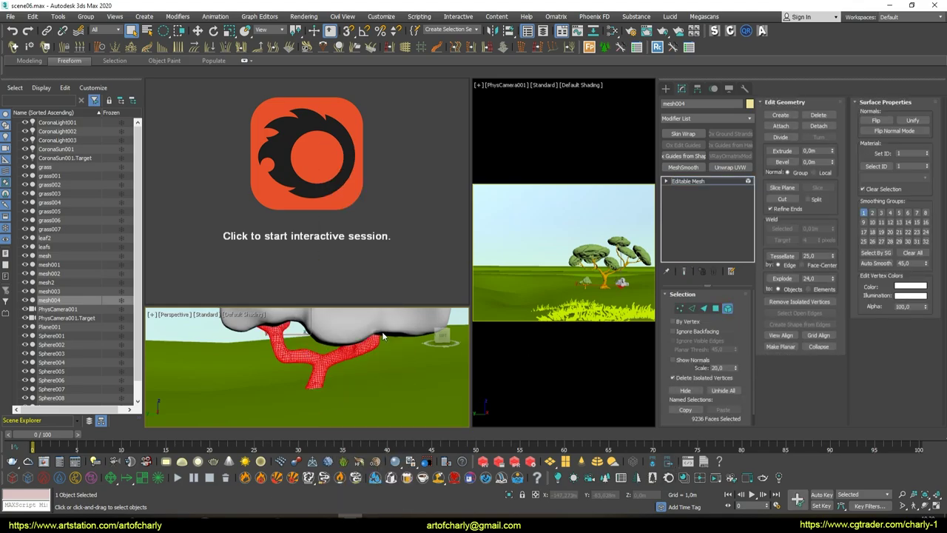
key("F3")
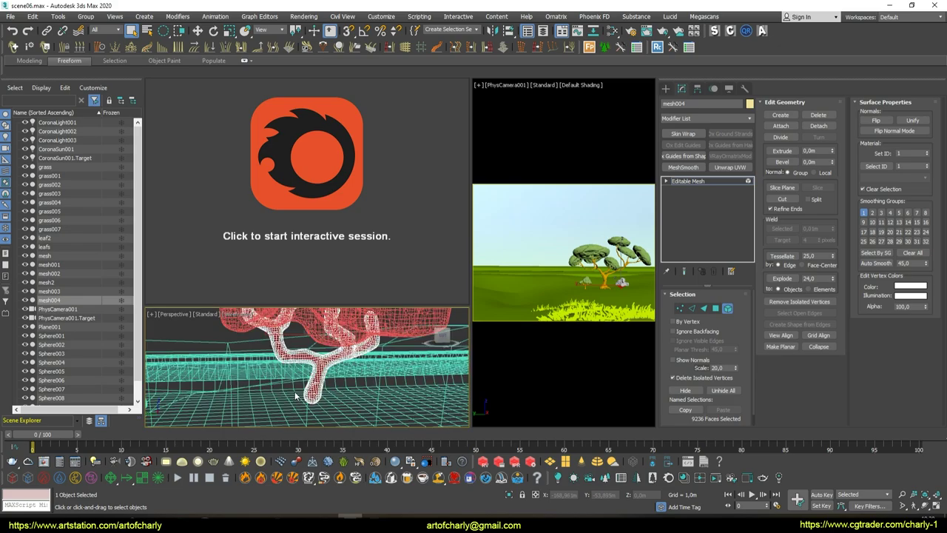
key("F3")
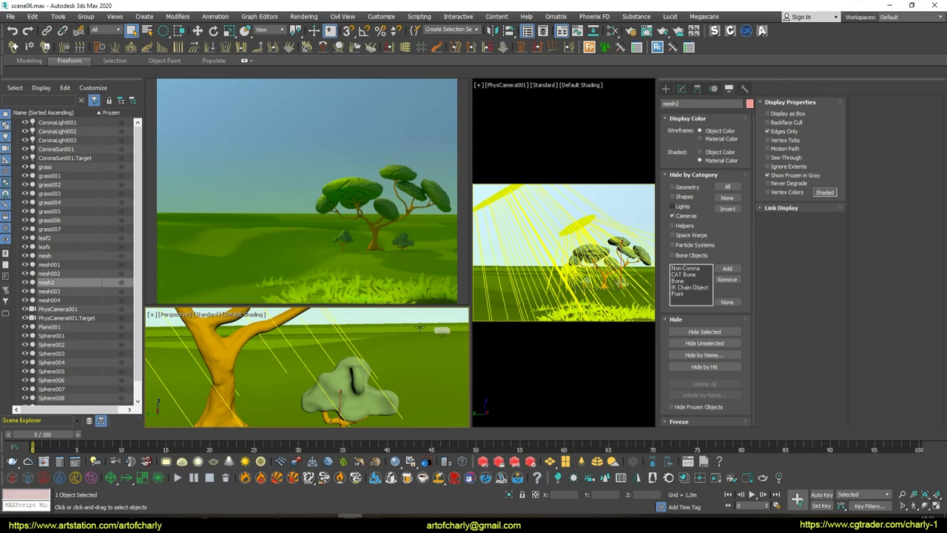
middle_click_drag(362, 382, 319, 357)
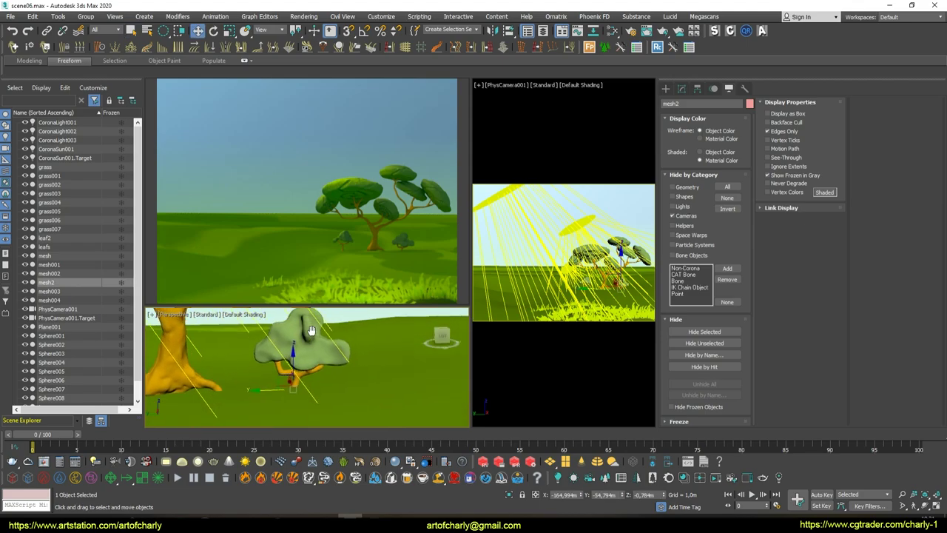
left_click_drag(259, 390, 372, 402, "shift")
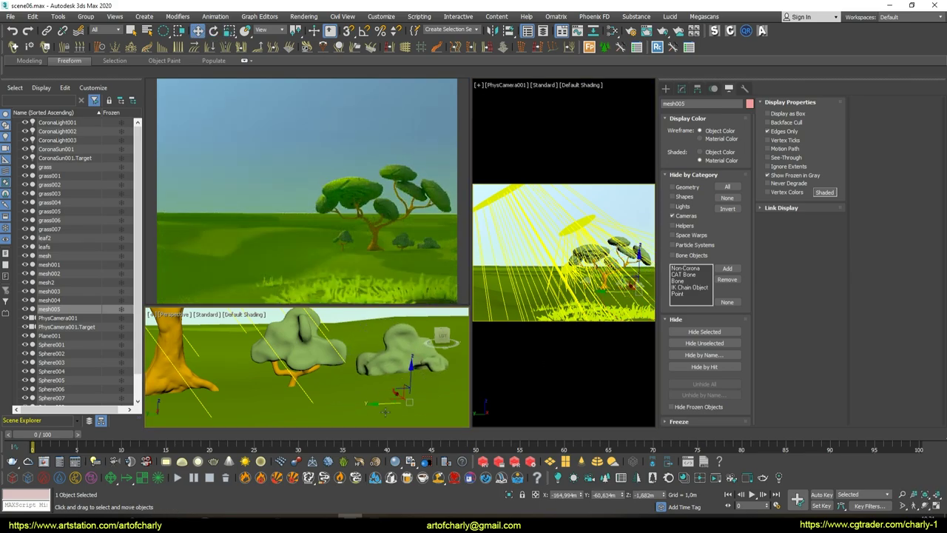
key("q")
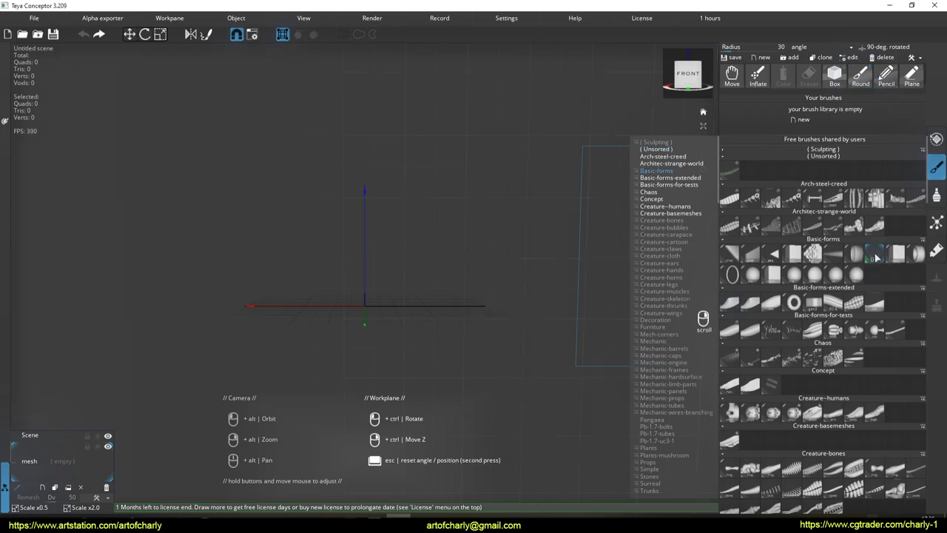
Sketch a tall vertical trunk with side branches, removing the upper-right branch
left_click(874, 256)
left_click_drag(466, 276, 486, 283, "alt")
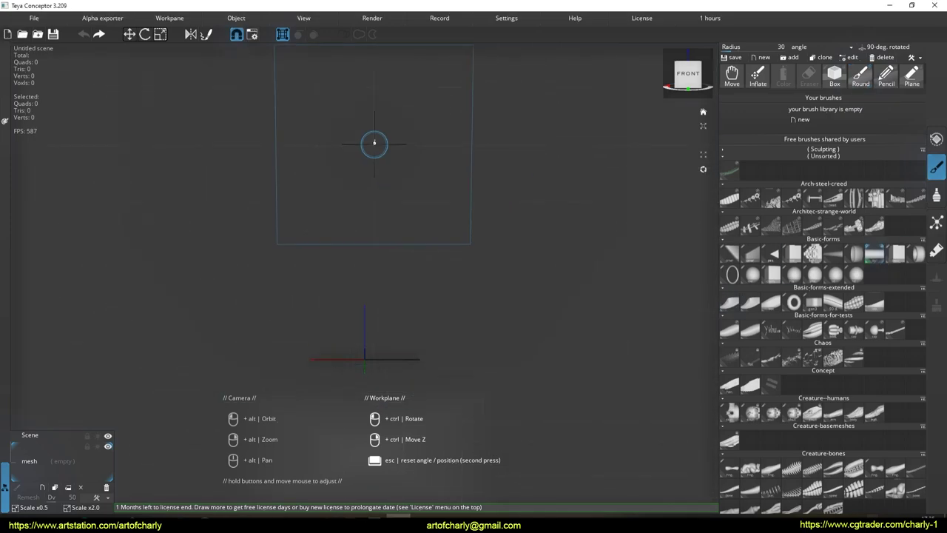
left_click_drag(386, 87, 385, 342)
mouse_move(392, 234)
left_mouse_down()
mouse_move(426, 204)
mouse_move(347, 174)
mouse_move(415, 127)
left_mouse_up()
key("ctrl+z")
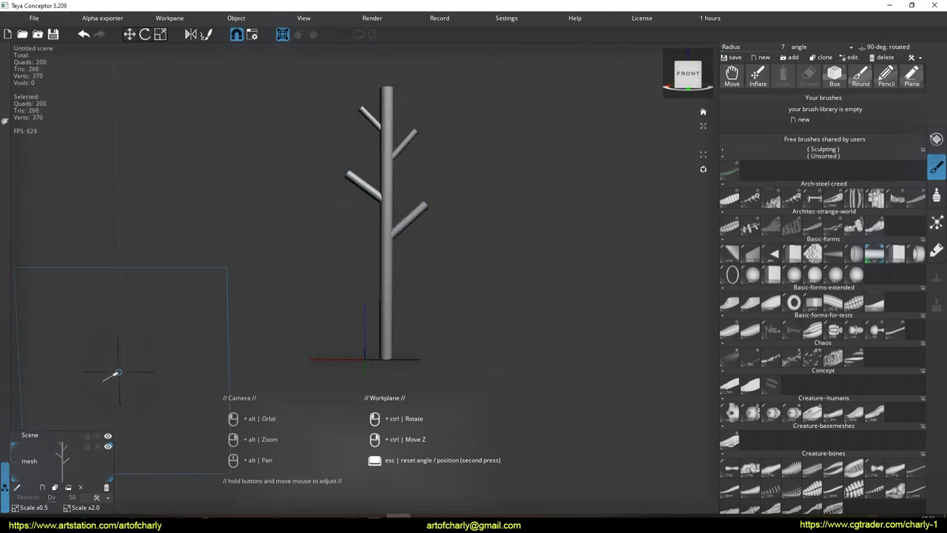
Enlarge the brush to radius 43, discard the trial stroke, and pick the middle stroke profile
scroll(392, 271, "up", 3)
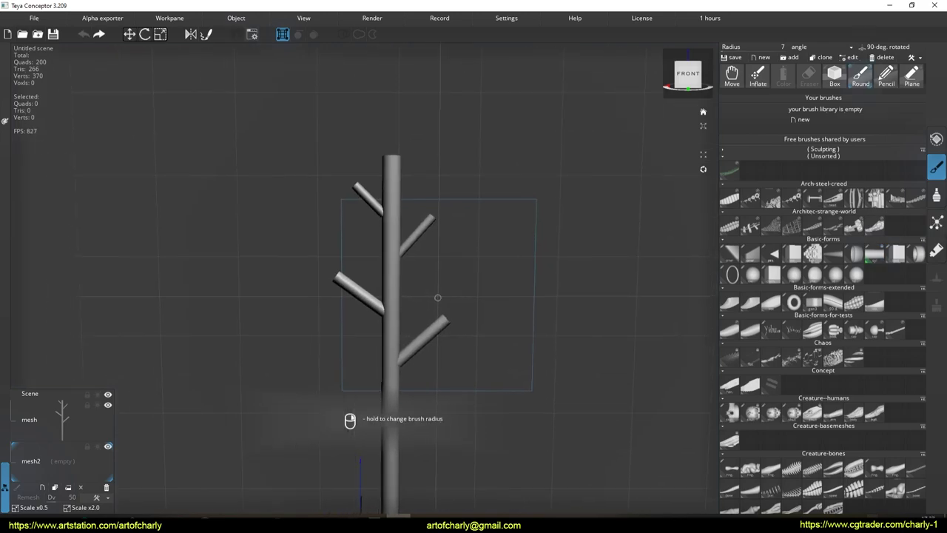
scroll(448, 103, "up", 2)
middle_click_drag(447, 103, 403, 165)
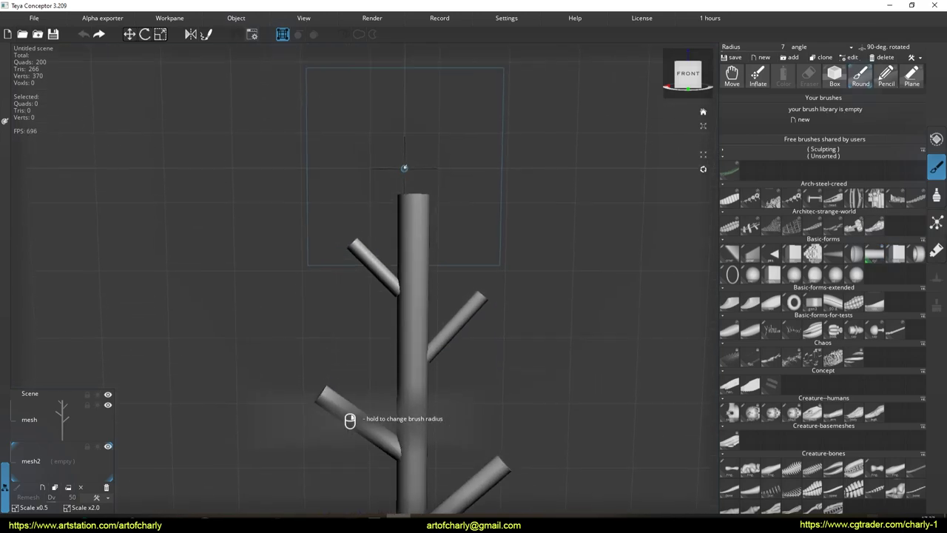
right_click_drag(404, 165, 392, 184)
left_click_drag(393, 184, 370, 200)
key("Escape")
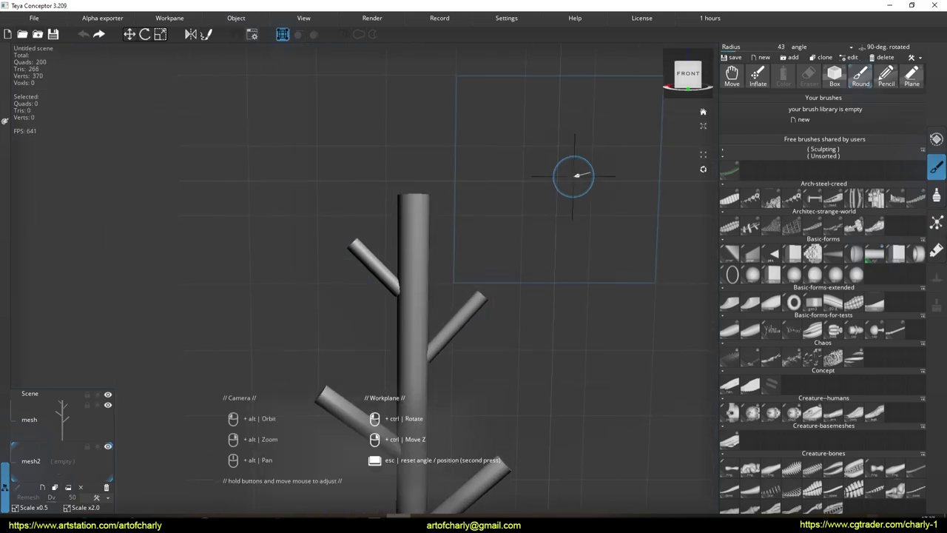
left_click(797, 48)
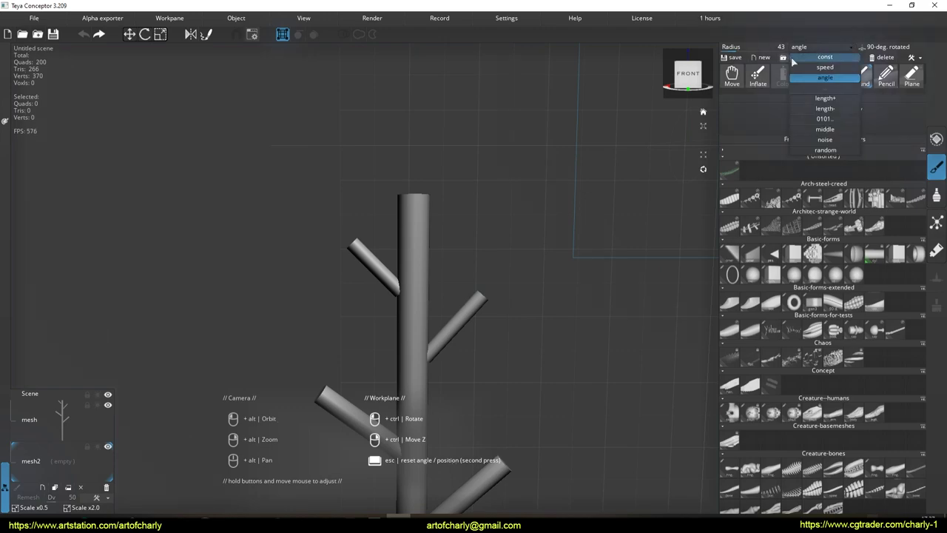
left_click(825, 130)
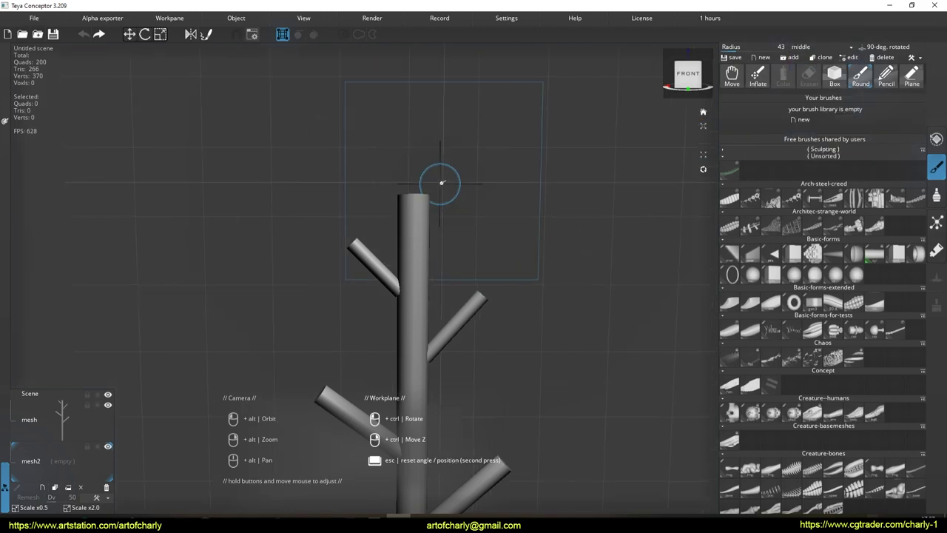
Draw a crescent-shaped leaf clump above the trunk and sculpt it into larger stretched blobs
mouse_move(372, 212)
left_mouse_down()
mouse_move(411, 111)
mouse_move(380, 190)
mouse_move(454, 306)
mouse_move(400, 222)
mouse_move(359, 198)
mouse_move(348, 158)
mouse_move(289, 159)
mouse_move(331, 177)
mouse_move(343, 172)
mouse_move(303, 118)
left_mouse_up()
mouse_move(407, 268)
left_mouse_down("alt")
mouse_move(296, 186)
mouse_move(370, 222)
mouse_move(481, 220)
mouse_move(454, 232)
left_mouse_up("alt")
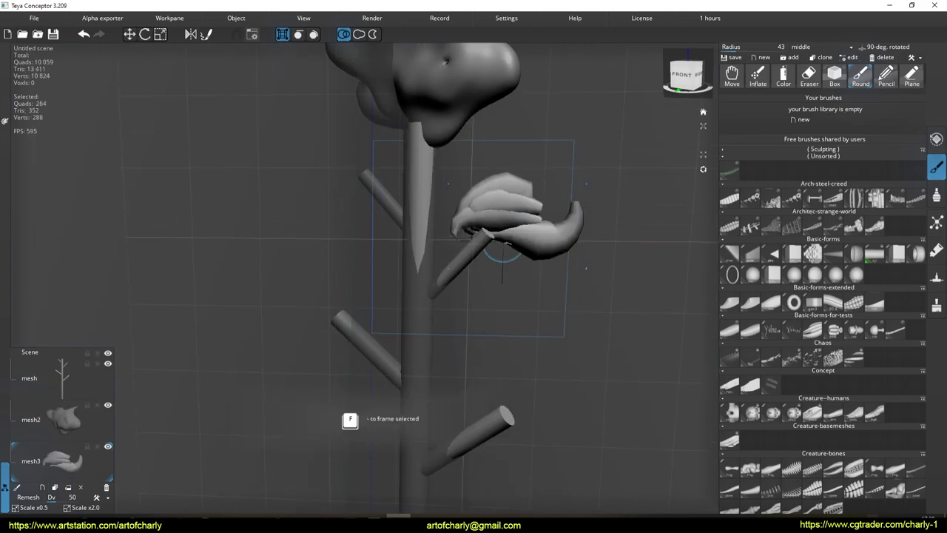
mouse_move(502, 251)
left_mouse_down()
mouse_move(433, 239)
mouse_move(451, 236)
mouse_move(422, 327)
left_mouse_up()
mouse_move(489, 239)
left_mouse_down()
mouse_move(335, 266)
mouse_move(384, 244)
mouse_move(424, 260)
left_mouse_up()
left_click_drag(490, 284, 370, 226, "alt")
Add leaf clumps at the upper left and beside the trunk, remeshing them three times
mouse_move(329, 178)
left_mouse_down()
mouse_move(404, 166)
mouse_move(348, 186)
mouse_move(410, 199)
left_mouse_up()
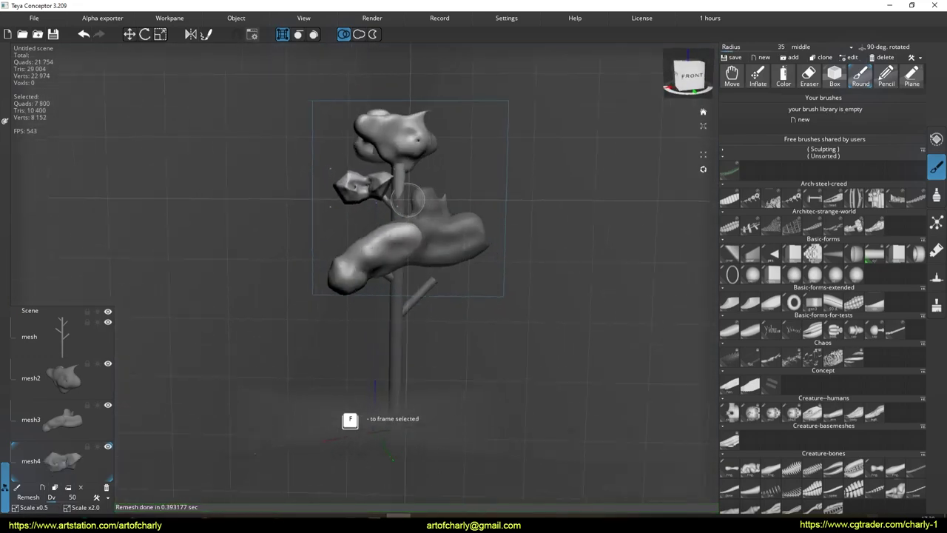
scroll(410, 200, "up", 2)
left_click_drag(507, 238, 406, 251)
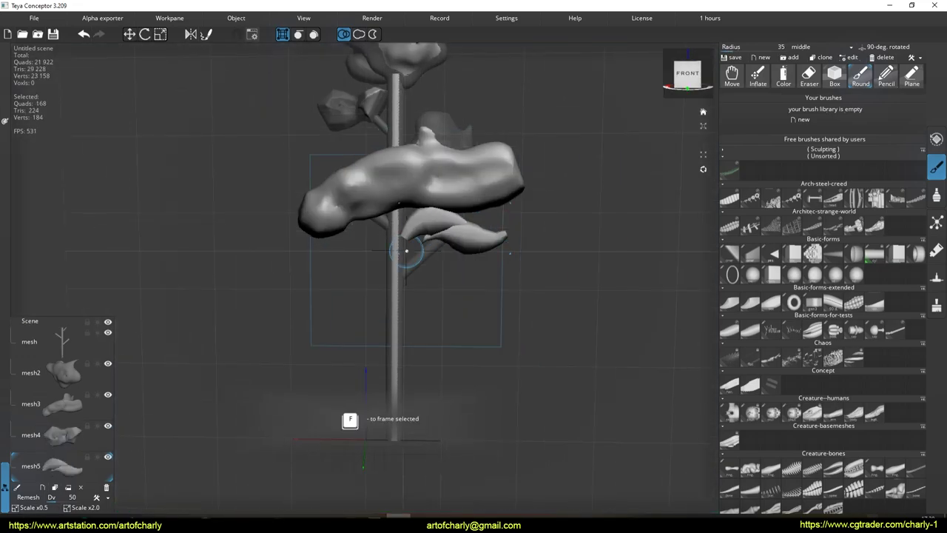
left_click(41, 499)
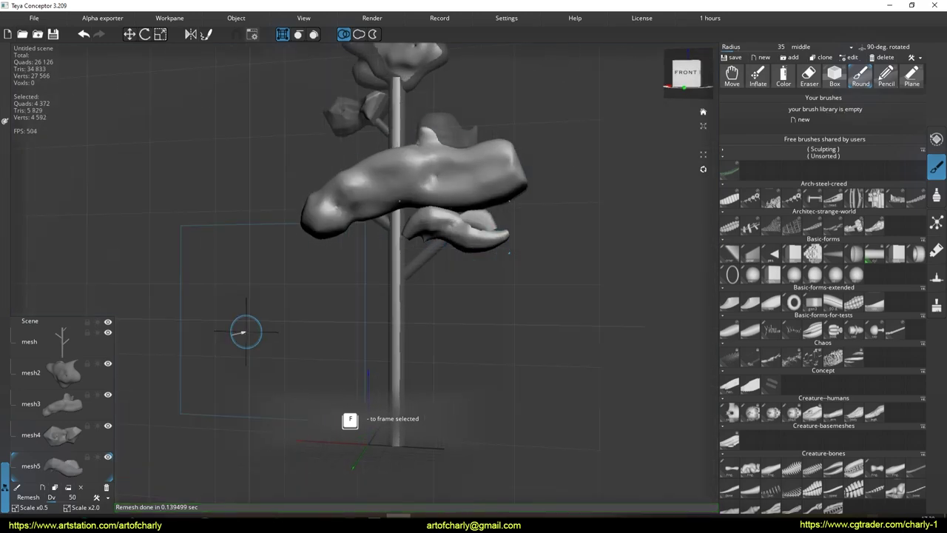
left_click(26, 499)
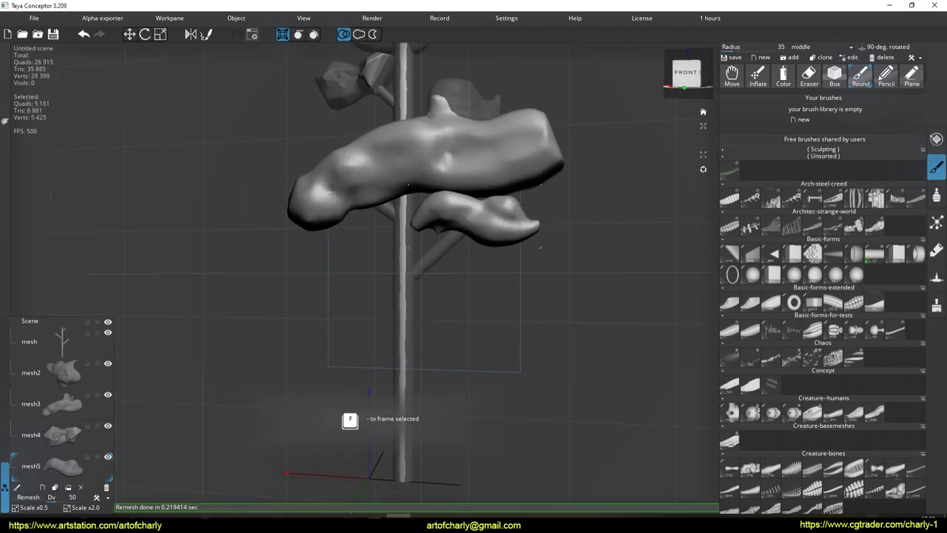
left_click(28, 497)
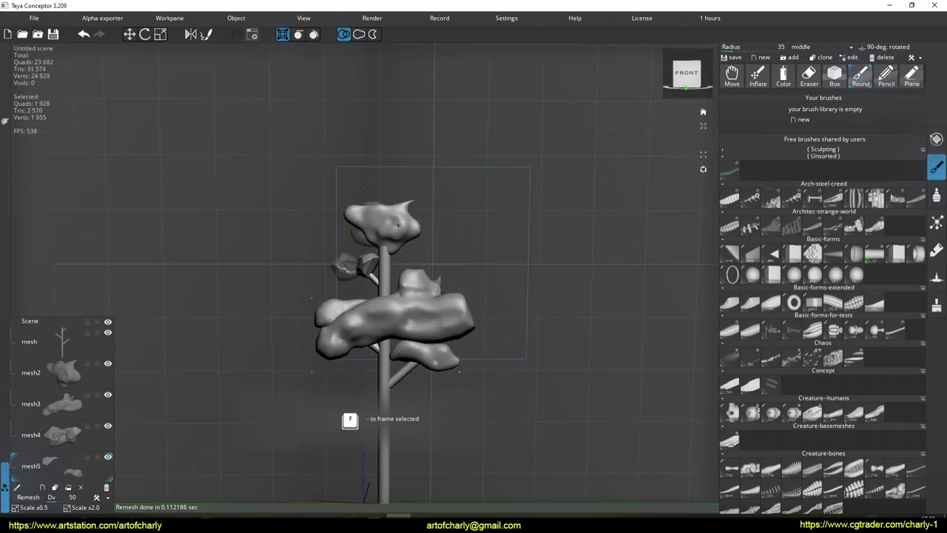
Add a rounded clump near the tree top and extend the stem up to a new blob
left_click_drag(426, 262, 384, 215)
mouse_move(385, 215)
middle_mouse_down()
mouse_move(399, 244)
mouse_move(379, 263)
mouse_move(355, 251)
middle_mouse_up()
scroll(344, 245, "up", 2)
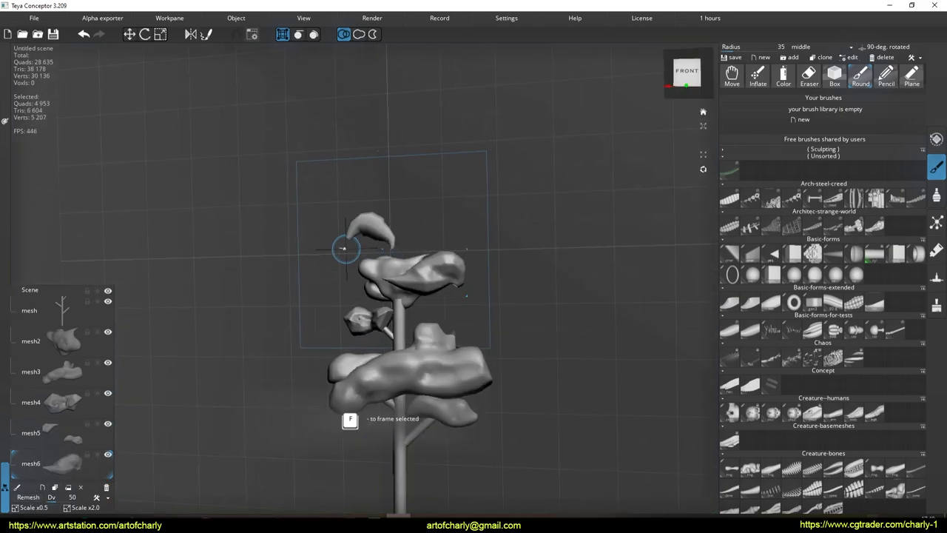
left_click_drag(412, 225, 419, 221)
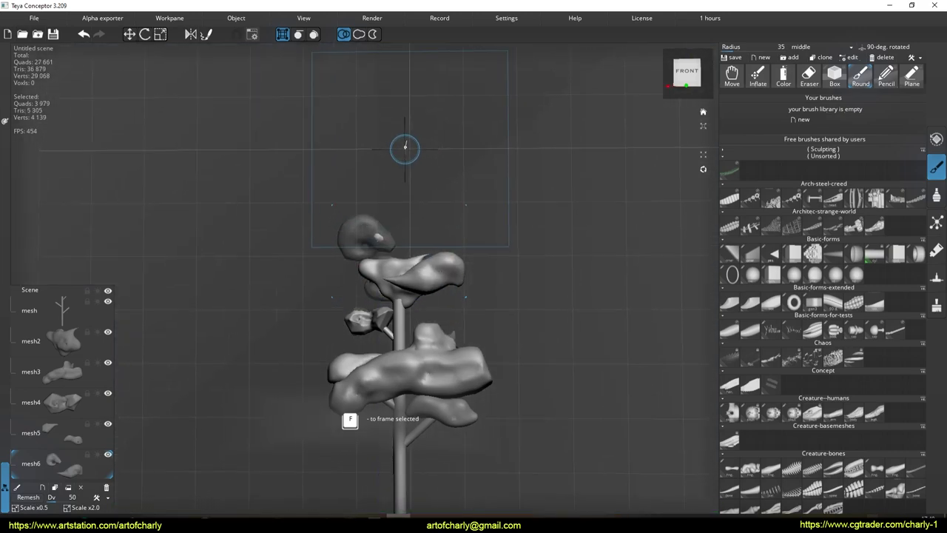
left_click_drag(401, 148, 437, 175)
left_click_drag(399, 245, 390, 177)
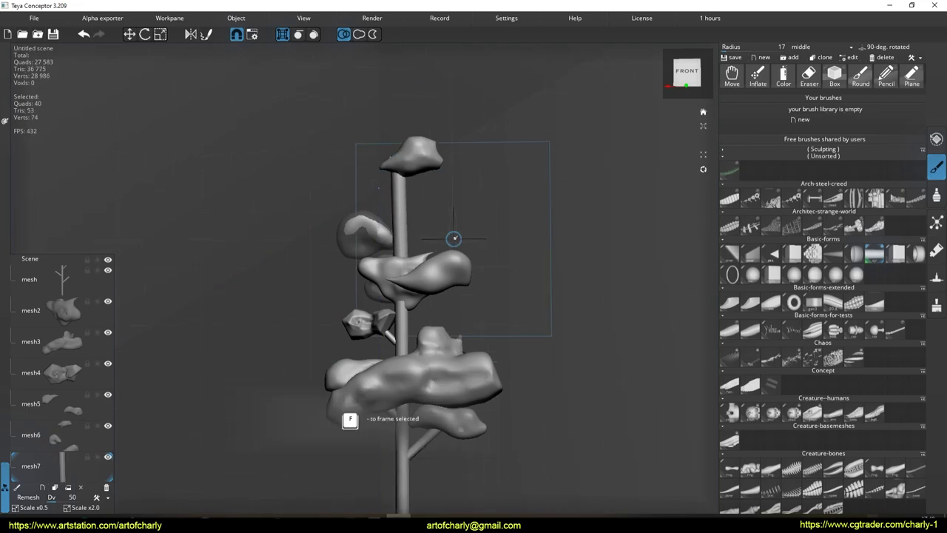
Add several diagonal branch strokes along the stem, keeping the left diagonal branch
left_click_drag(404, 310, 420, 222)
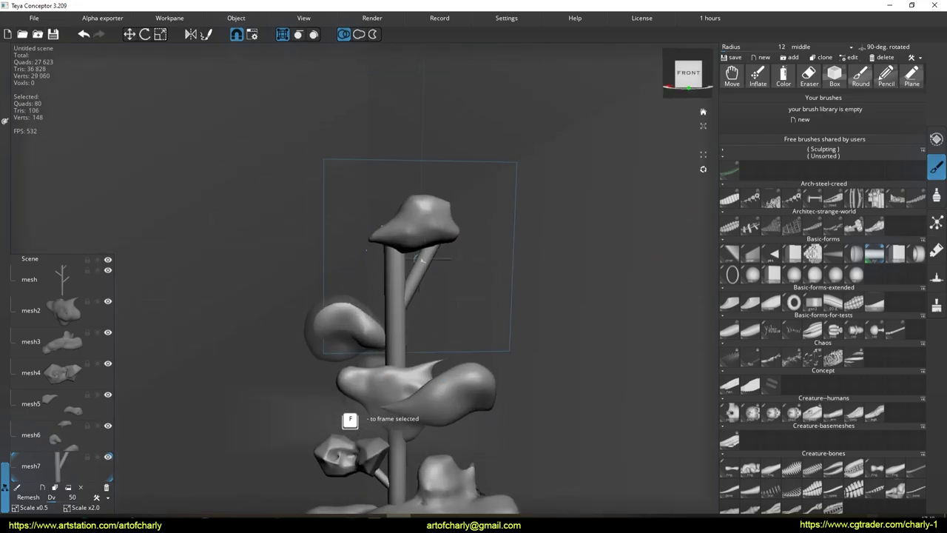
left_click_drag(433, 253, 437, 257)
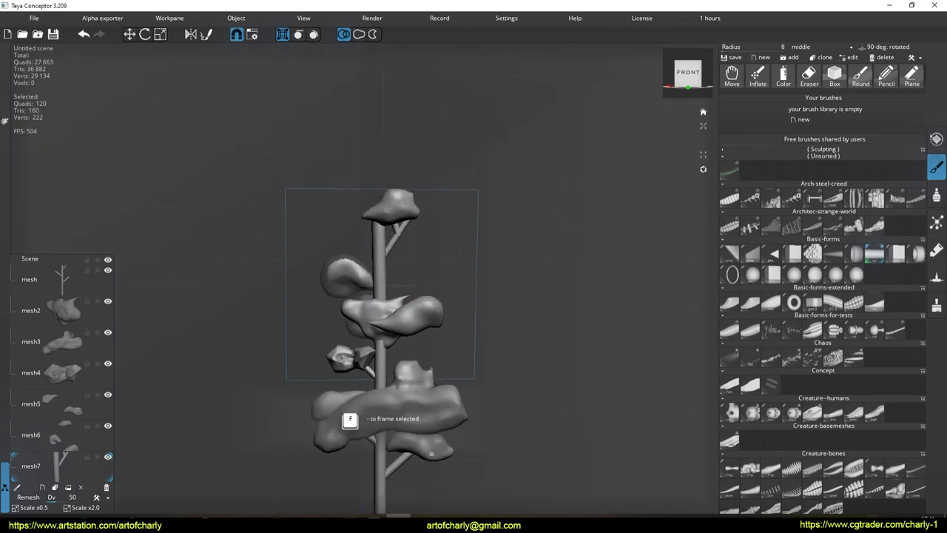
scroll(383, 286, "up", 3)
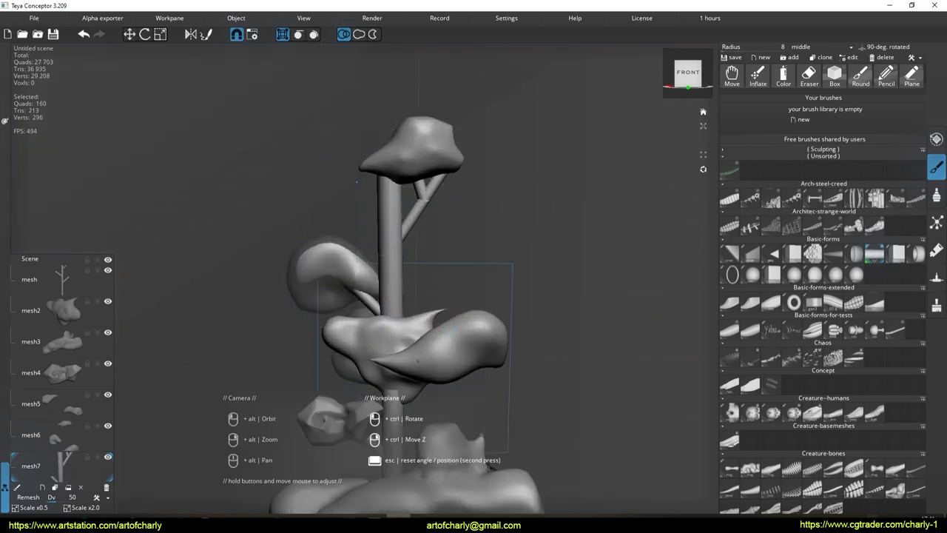
left_click_drag(350, 283, 400, 244)
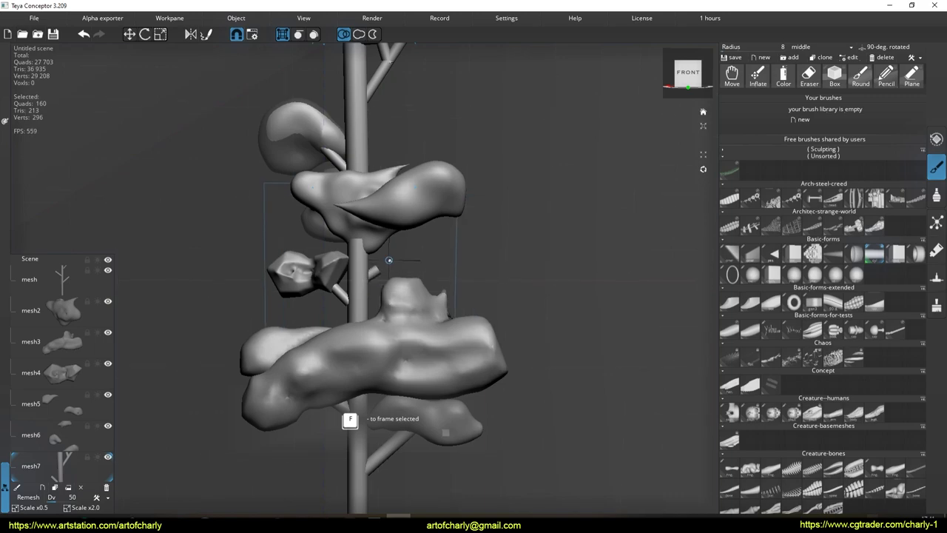
scroll(465, 342, "down", 3)
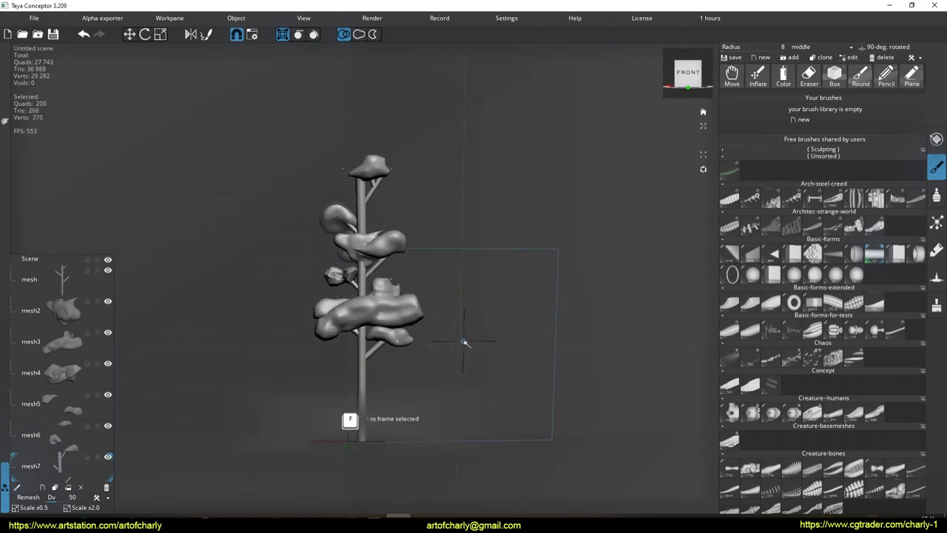
left_click_drag(534, 323, 404, 251)
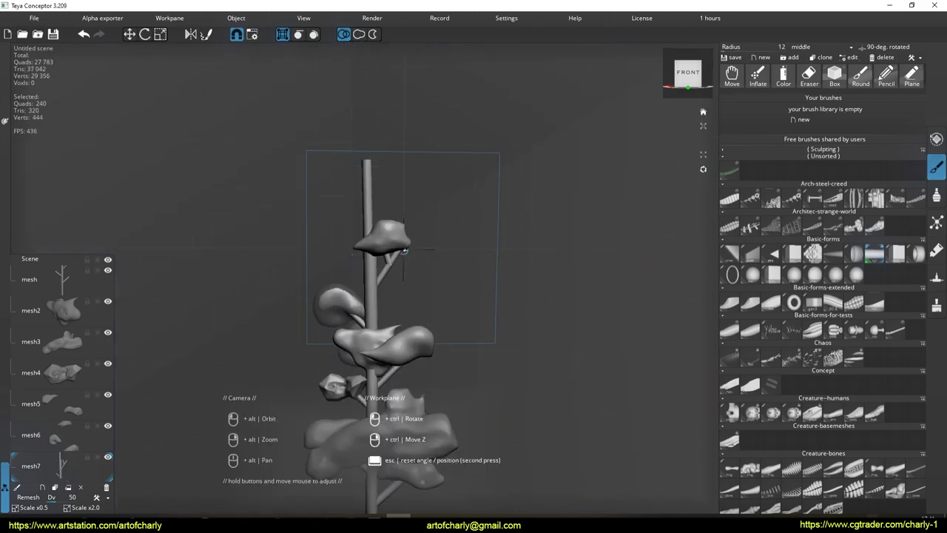
key("ctrl+z")
scroll(345, 135, "up", 3)
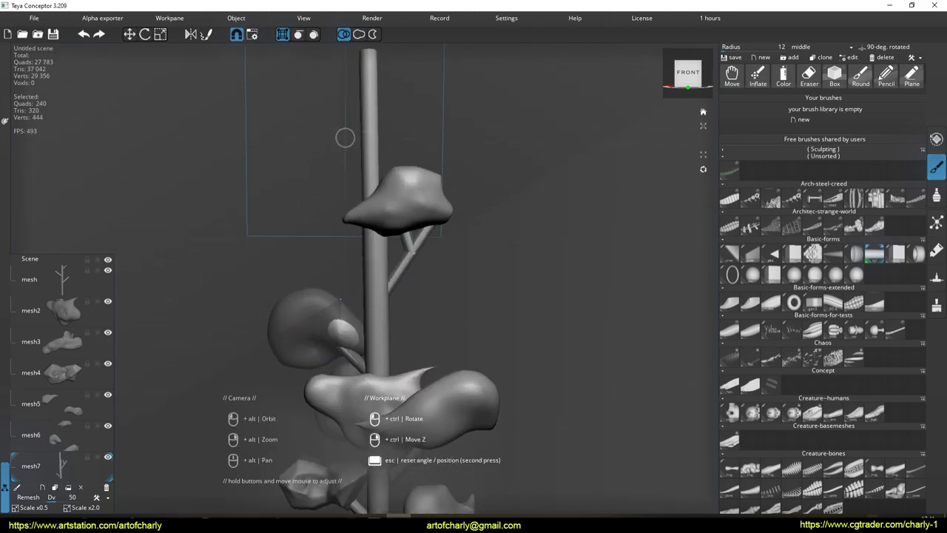
scroll(353, 197, "down", 2)
key("ctrl+y")
scroll(392, 306, "down", 2)
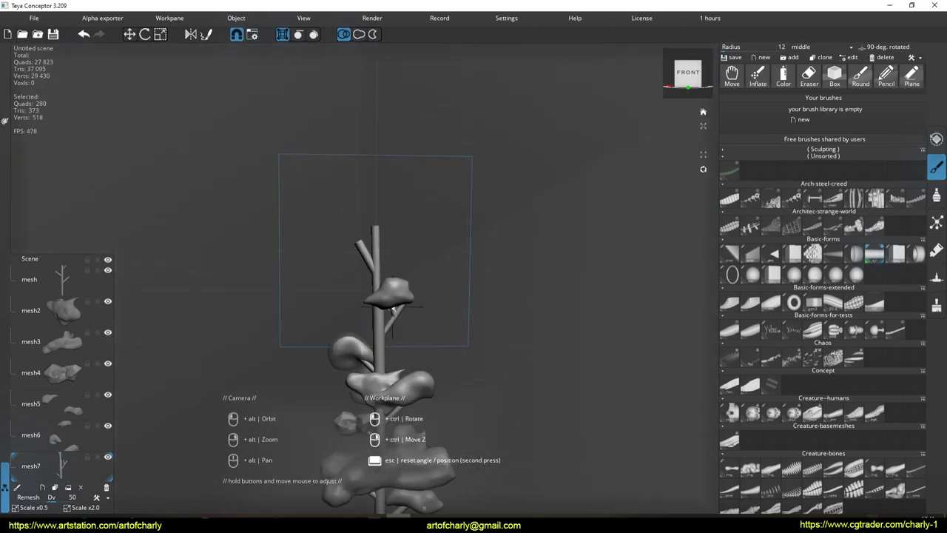
On a new mesh layer, paint a rounded cap atop the stem with the Round brush
left_click(43, 488)
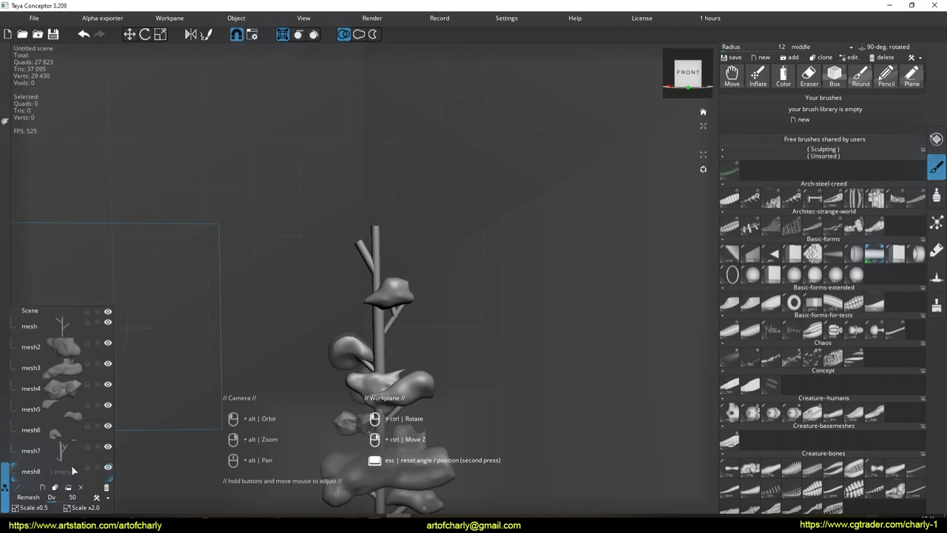
left_click(875, 253)
scroll(402, 212, "up", 2)
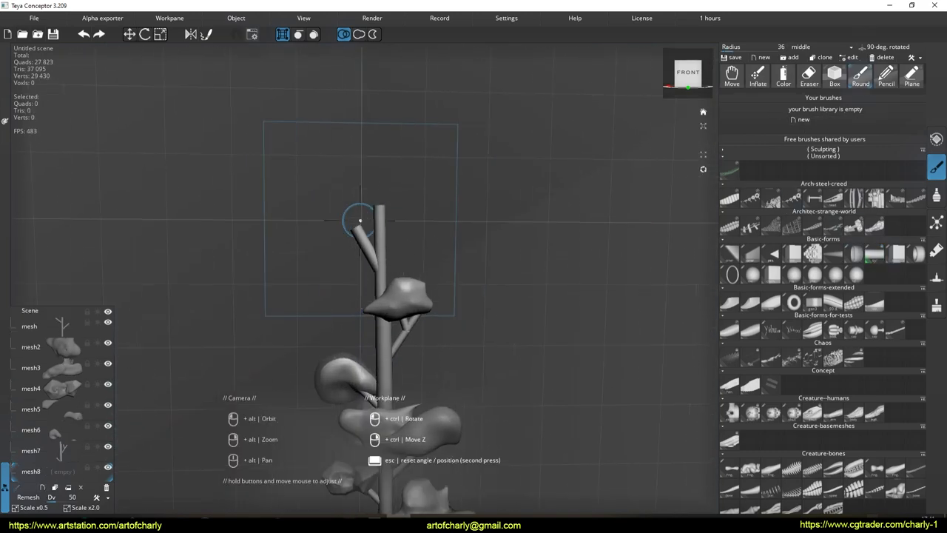
left_click_drag(380, 219, 357, 224)
scroll(461, 197, "down", 2)
scroll(458, 324, "down", 2)
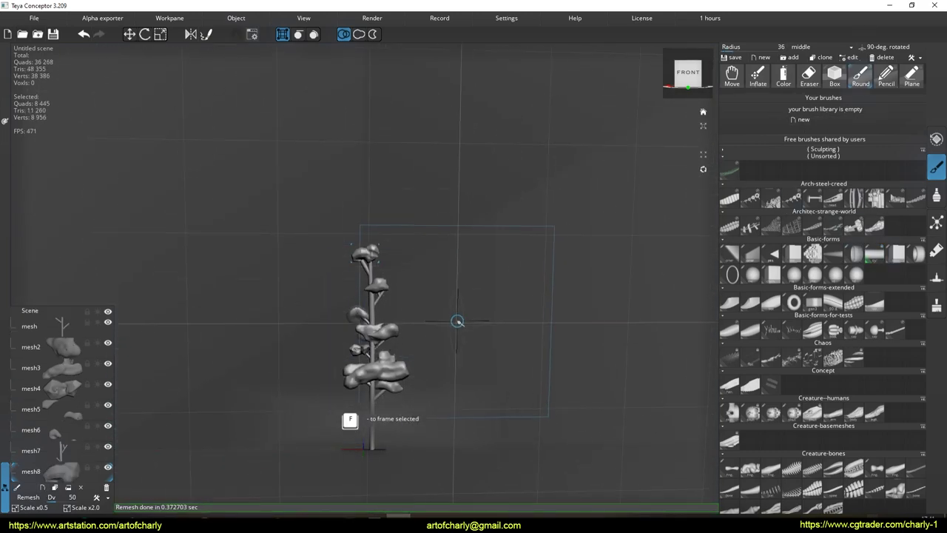
scroll(433, 292, "up", 2)
scroll(417, 285, "up", 1)
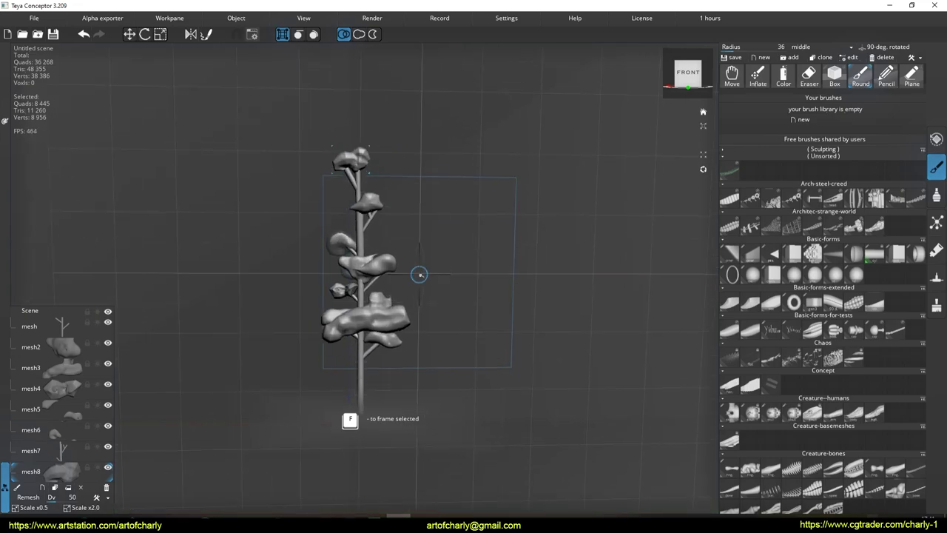
left_click(35, 23)
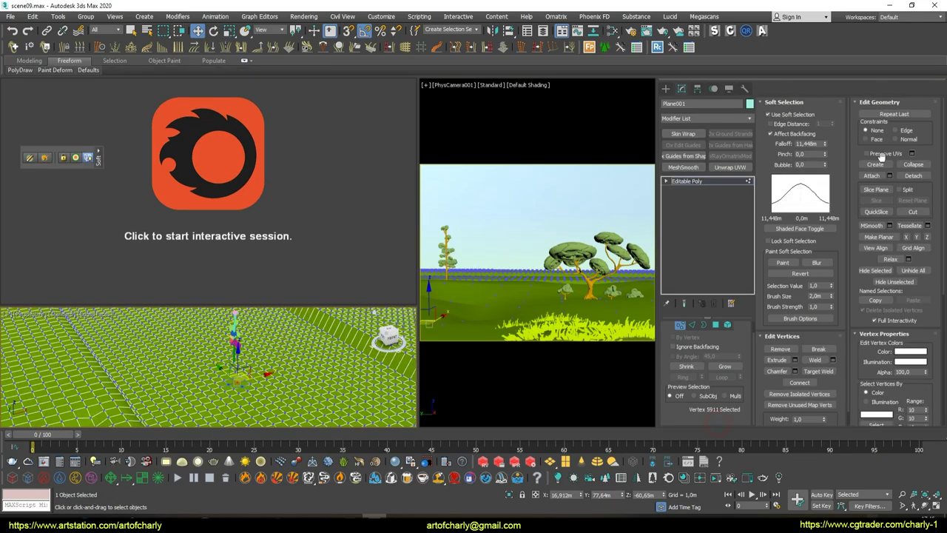
Widen the soft-selection falloff to about 142.6m and pull the ground up into a sloping mound
left_click_drag(826, 148, 755, 88)
left_click_drag(237, 358, 235, 321)
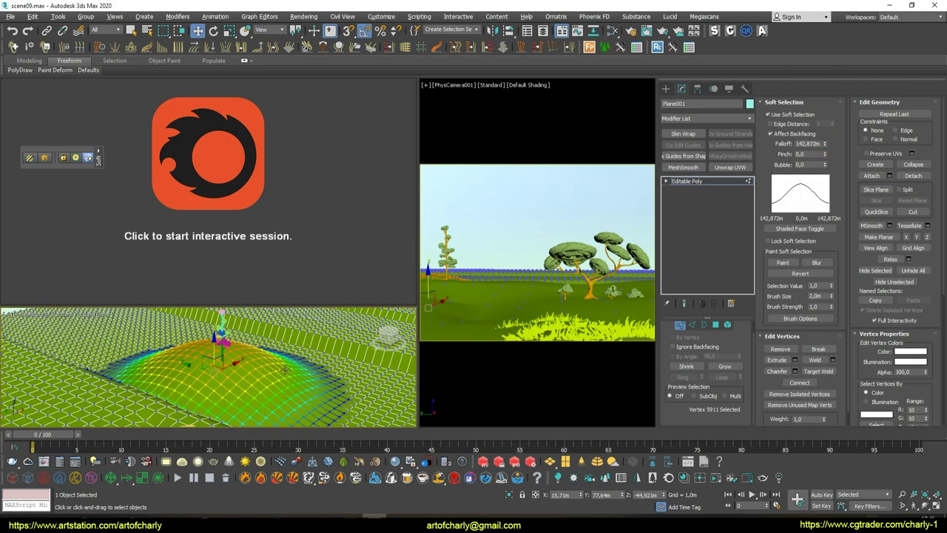
left_click_drag(280, 372, 364, 385)
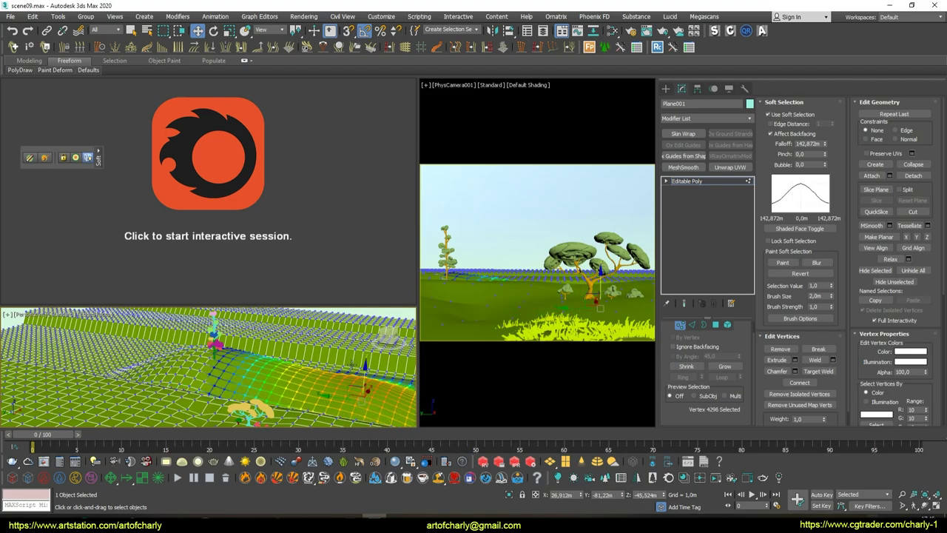
left_click(665, 88)
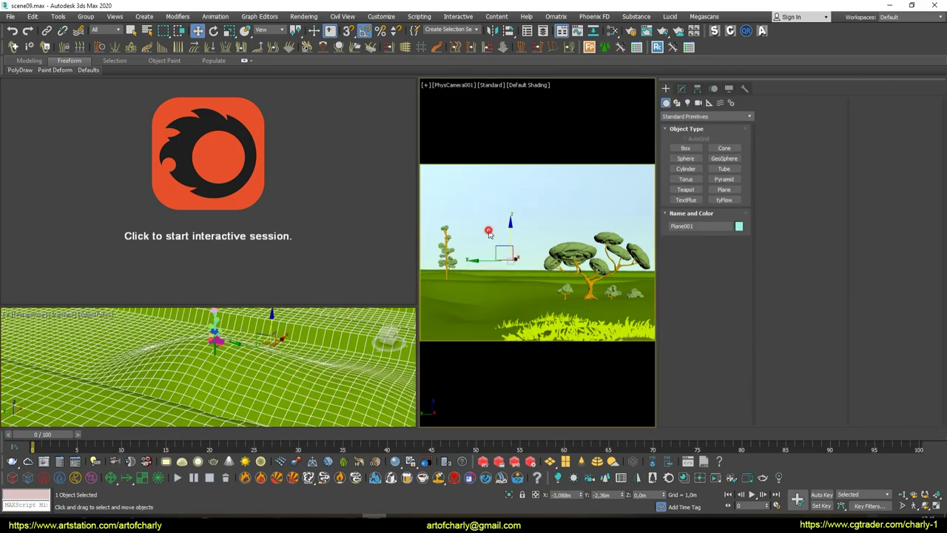
Start the Corona interactive render of the camera view and toggle the Lights display in the viewports
left_click(488, 233)
middle_click_drag(206, 346, 211, 334, "alt")
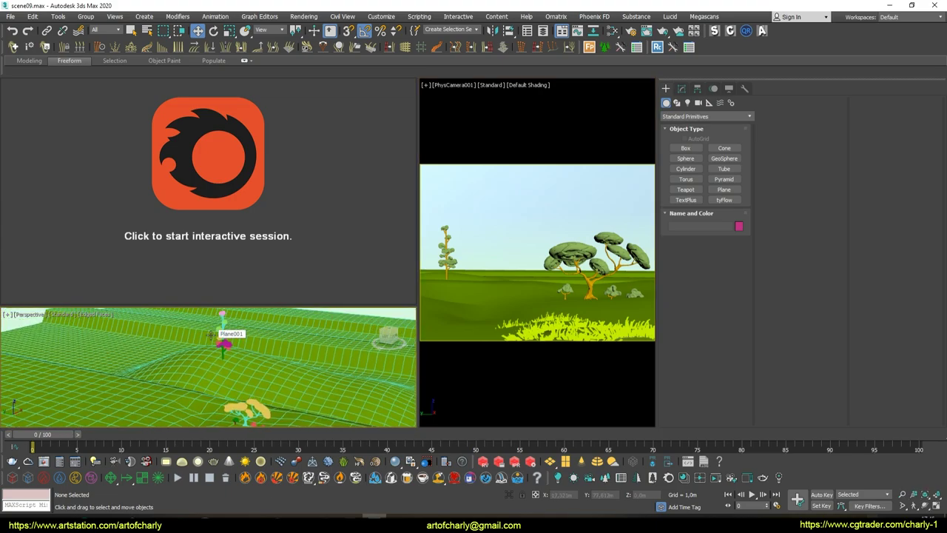
middle_click_drag(190, 416, 205, 364, "alt")
left_click(299, 210)
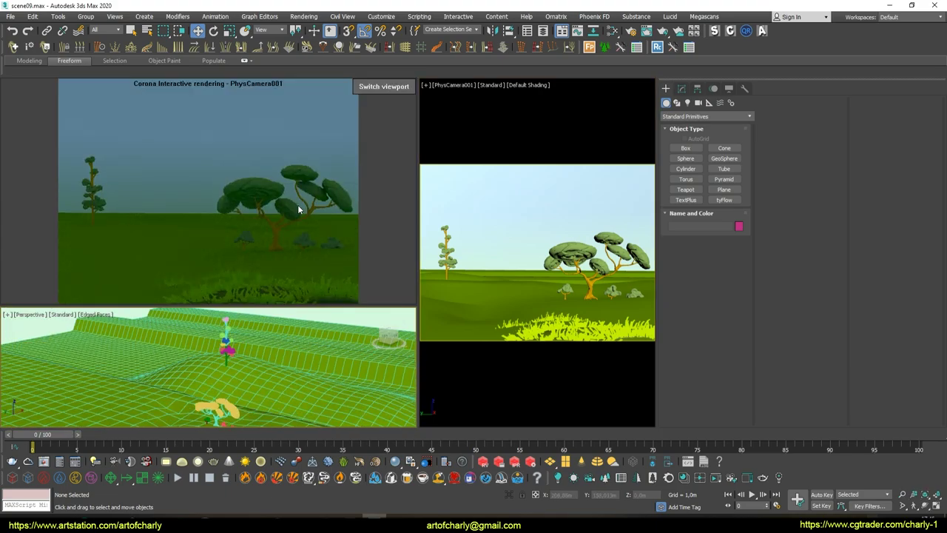
left_click(713, 89)
left_click(684, 207)
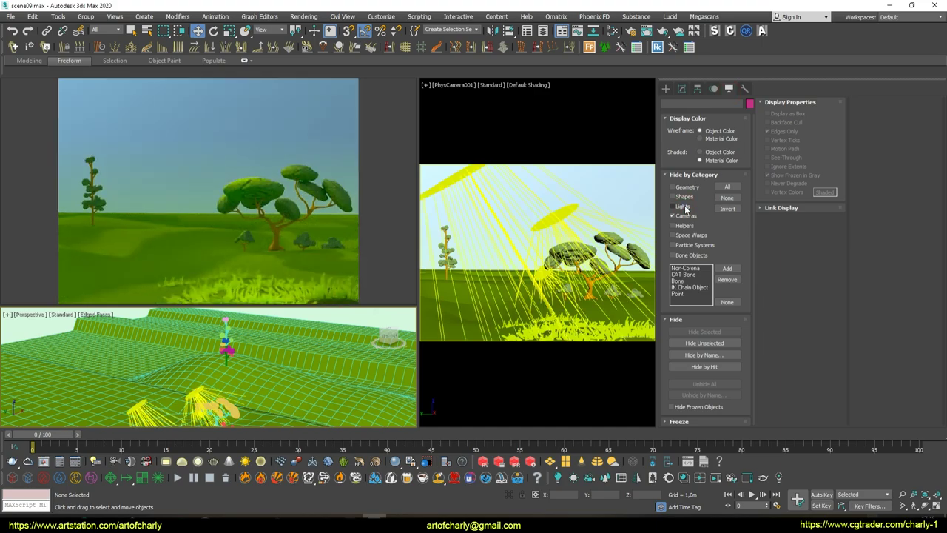
left_click(685, 208)
left_click(685, 208)
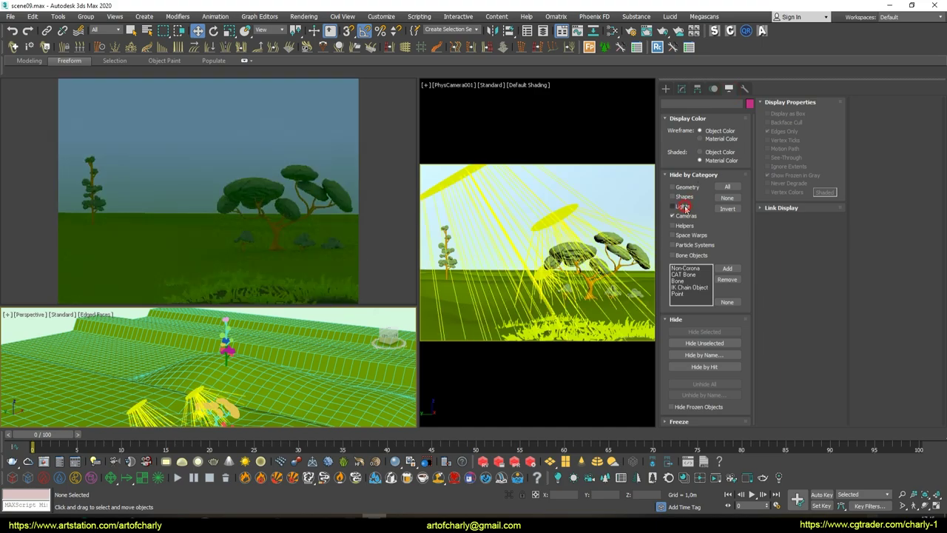
left_click(692, 210)
left_click(664, 88)
Restart the interactive render, rotate CoronaLight004 in Local coordinates, and nudge it into place
right_click(271, 152)
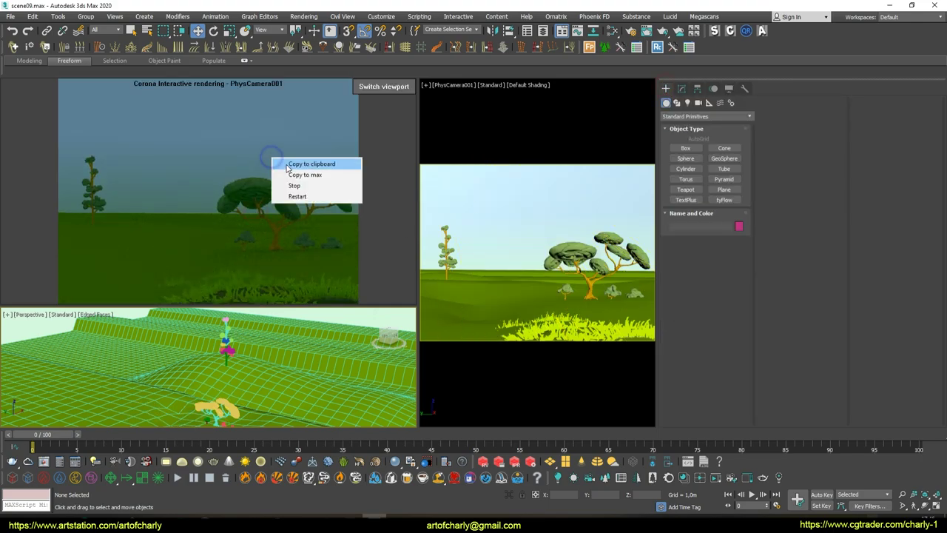
left_click(299, 184)
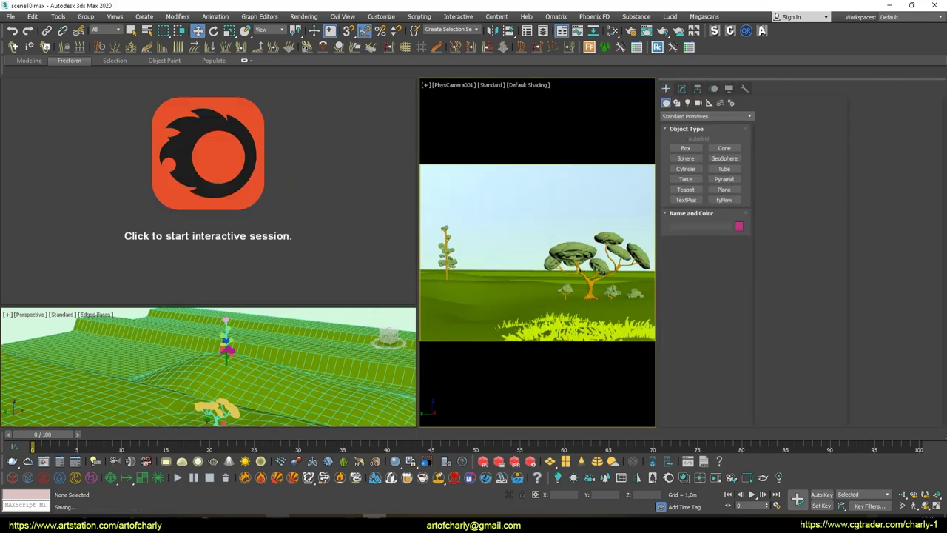
left_click(261, 30)
left_click(271, 70)
left_click_drag(299, 333, 282, 324)
mouse_move(281, 324)
middle_mouse_down("alt")
mouse_move(304, 363)
mouse_move(282, 353)
mouse_move(325, 348)
middle_mouse_up("alt")
key("w")
left_click_drag(366, 342, 331, 341)
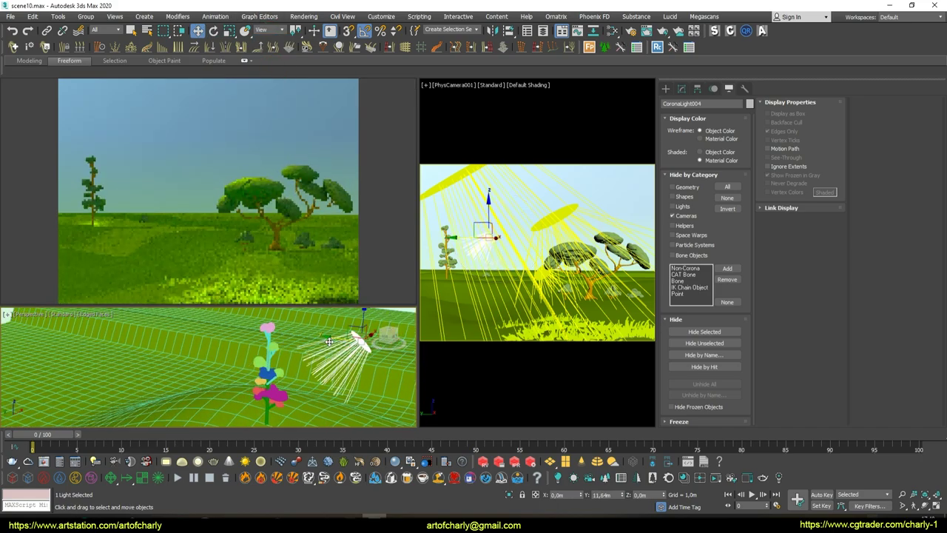
Review CoronaLight004's parameters and its Exclude list in the Modify panel
left_click(682, 88)
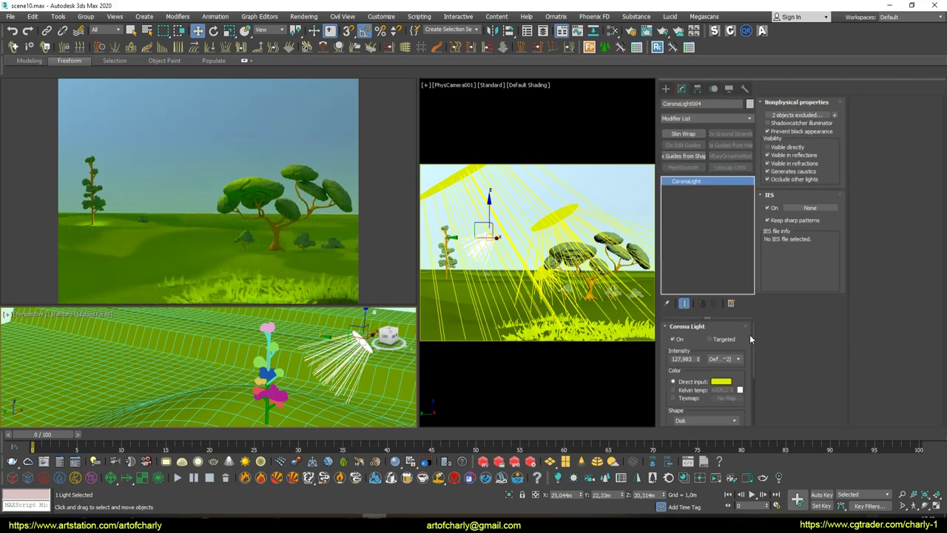
scroll(705, 394, "down", 2)
scroll(705, 370, "down", 2)
scroll(708, 388, "up", 3)
left_click_drag(706, 356, 691, 306)
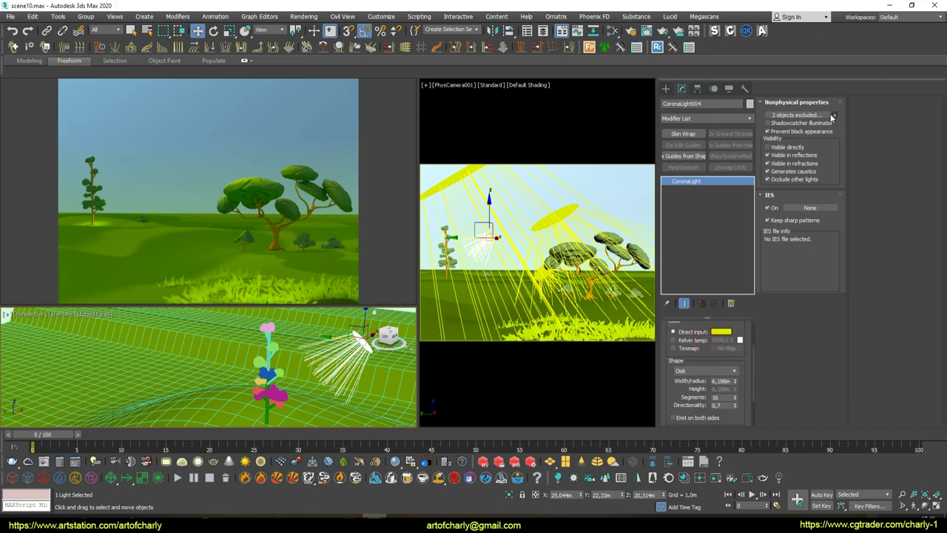
left_click(832, 116)
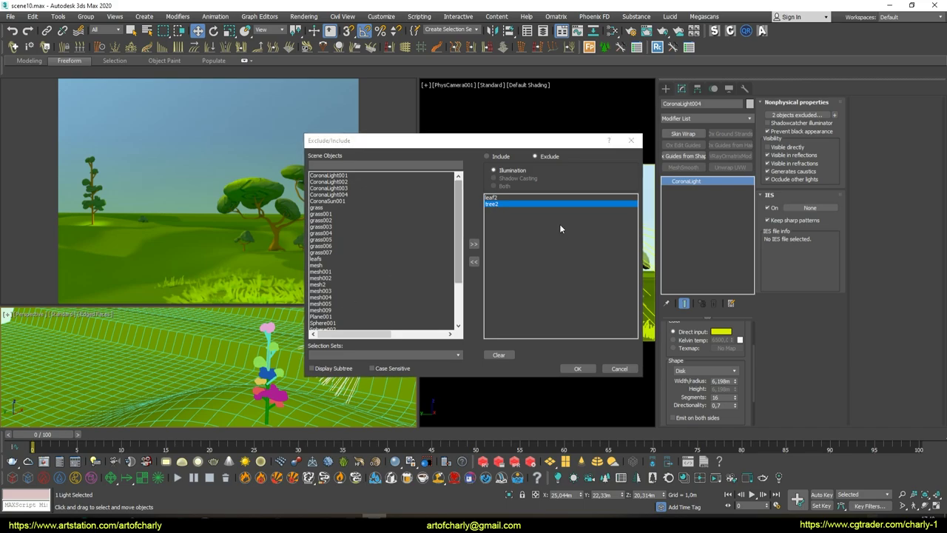
left_click(620, 369)
Move CoronaLight004 further left and lower its directionality to 0.63
middle_click_drag(310, 369, 240, 356, "alt")
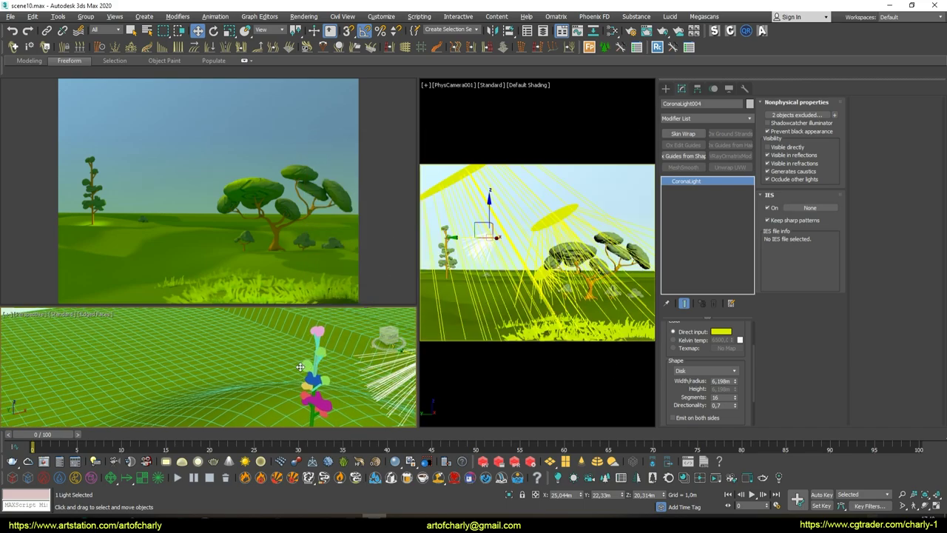
left_click_drag(240, 355, 200, 359)
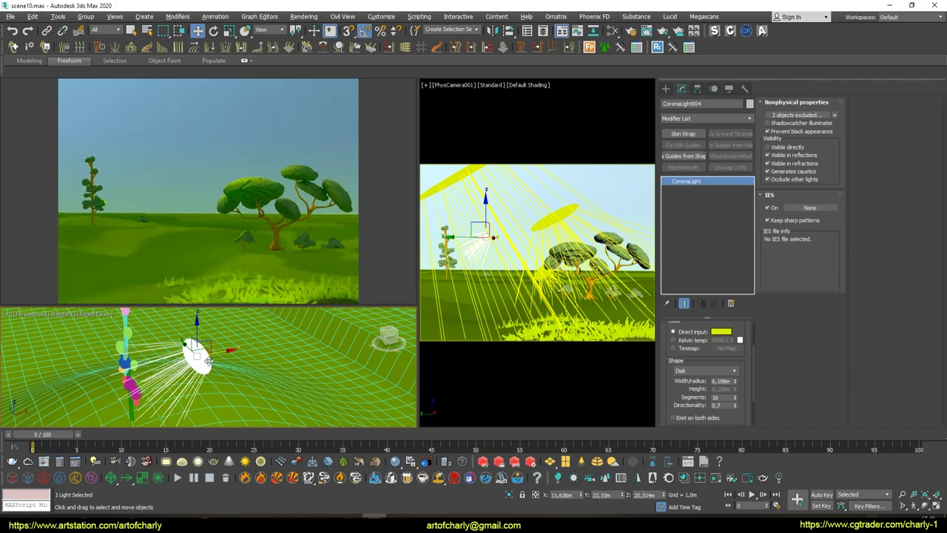
middle_click_drag(200, 359, 161, 361, "alt")
left_click_drag(213, 339, 200, 338)
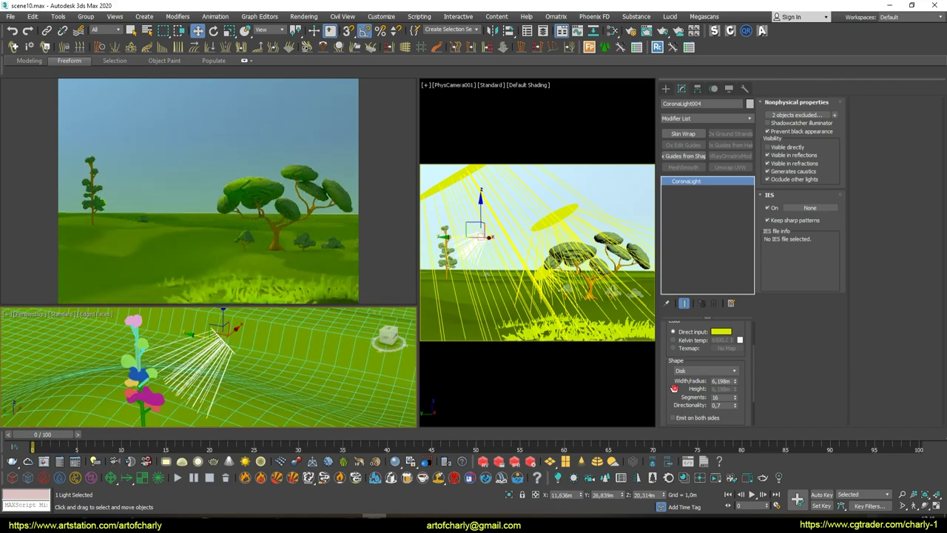
mouse_move(674, 387)
left_mouse_down()
mouse_move(712, 368)
mouse_move(741, 393)
left_mouse_up()
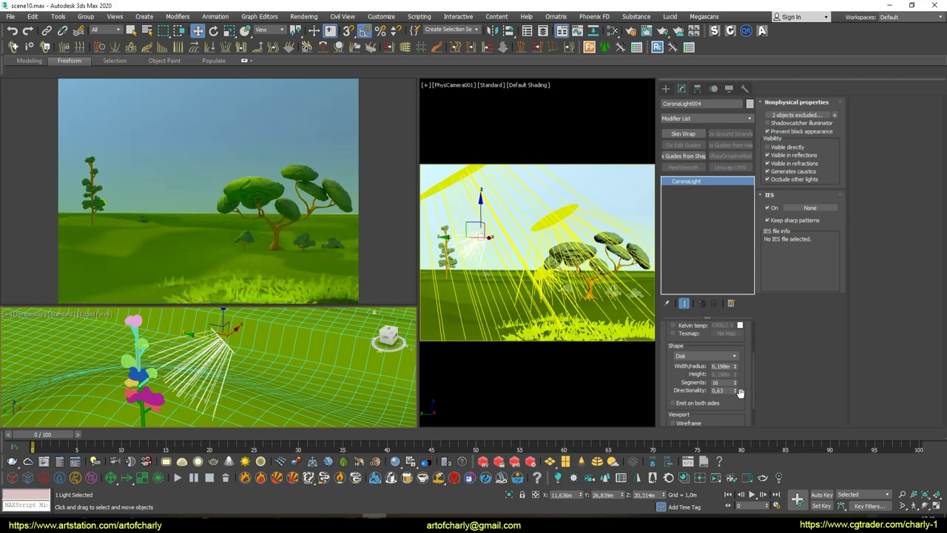
Raise the light higher, shift it along its X axis, and begin copying it
middle_click_drag(279, 384, 222, 363, "alt")
left_click_drag(221, 362, 224, 332)
middle_click_drag(225, 332, 212, 352, "alt")
left_click_drag(212, 352, 223, 328)
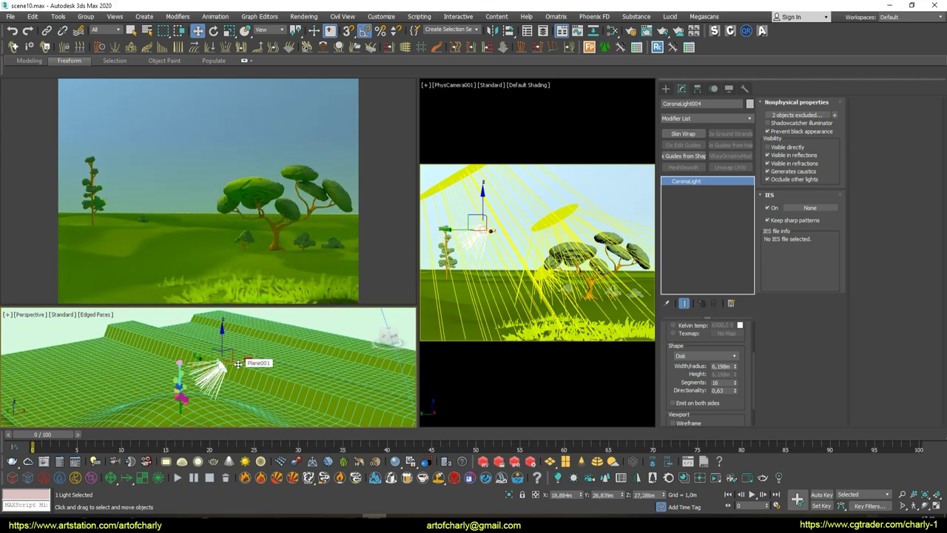
middle_click_drag(238, 364, 240, 353)
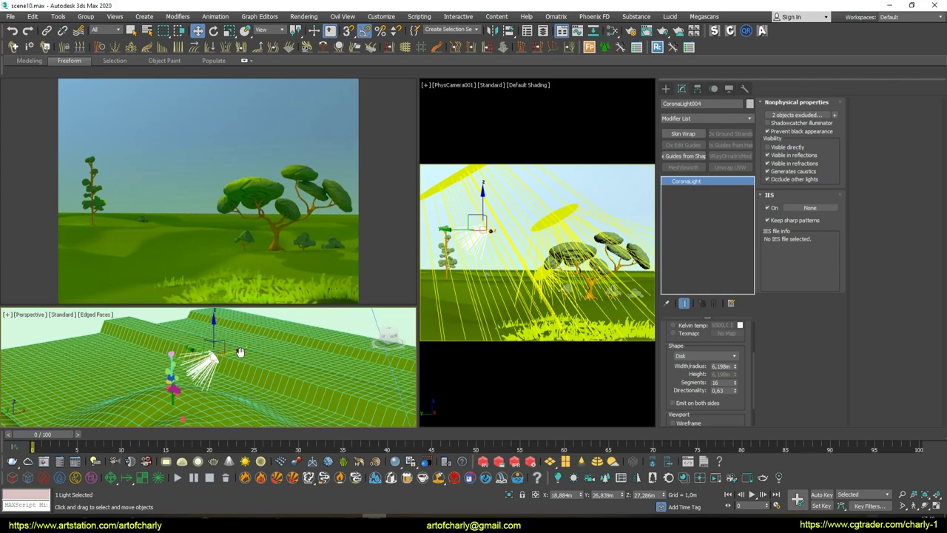
middle_click_drag(217, 383, 222, 336, "alt")
key("ctrl+v")
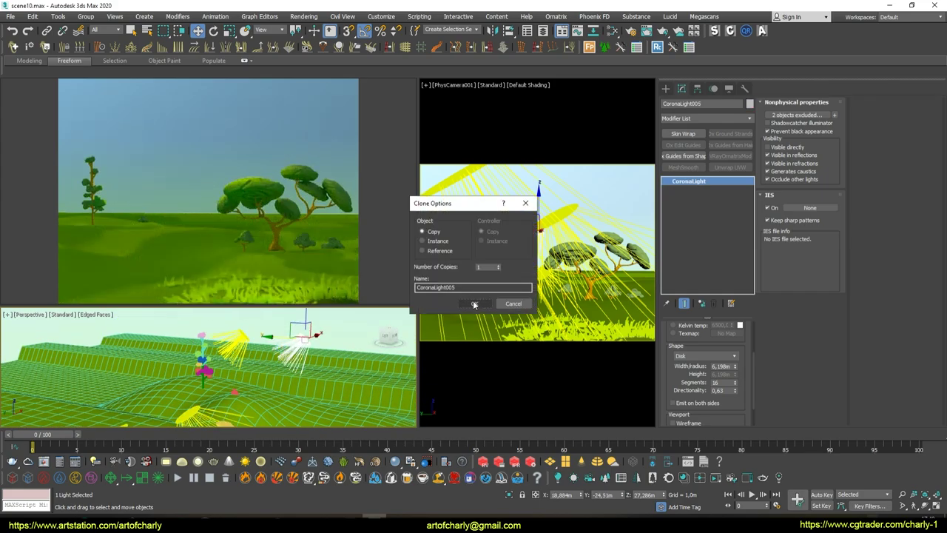
Confirm the copy as CoronaLight005 and position it beside the plant
key("Return")
middle_click_drag(222, 370, 281, 348, "alt")
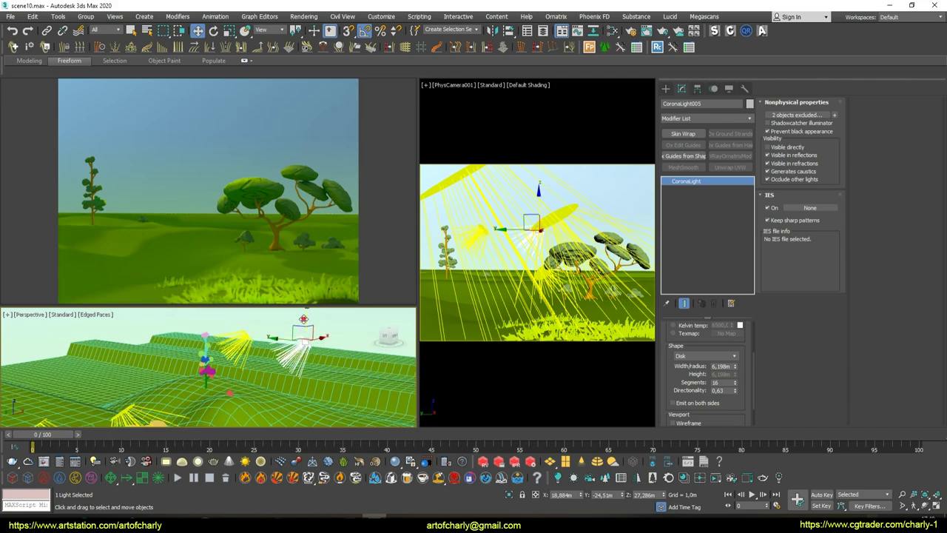
left_click_drag(296, 337, 287, 378)
middle_click_drag(287, 377, 259, 355, "alt")
left_click_drag(266, 362, 237, 362)
mouse_move(236, 363)
middle_mouse_down("alt")
mouse_move(255, 370)
mouse_move(231, 333)
middle_mouse_up("alt")
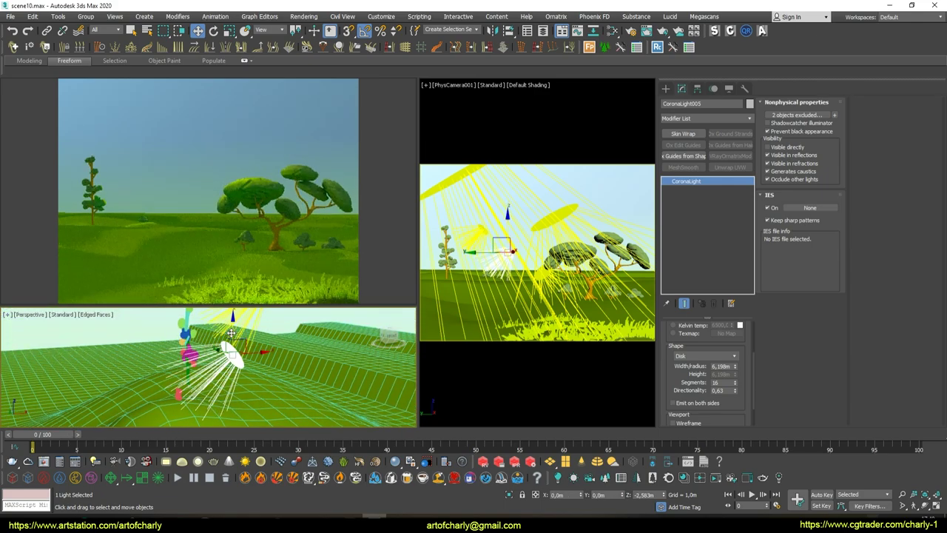
left_click_drag(259, 353, 266, 354)
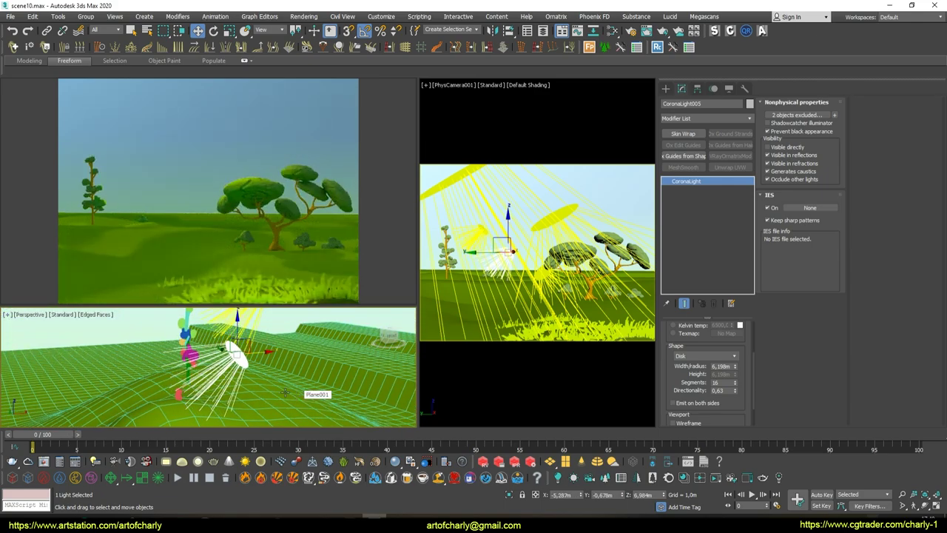
middle_click_drag(285, 393, 272, 361, "alt")
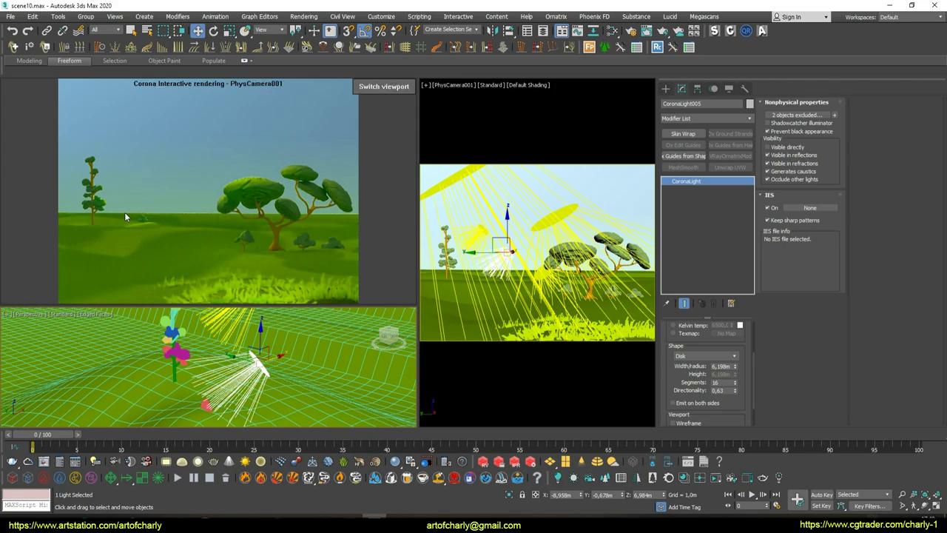
Hide the lights in the viewports and stop the interactive render
left_click(729, 88)
left_click(671, 206)
left_click(316, 223)
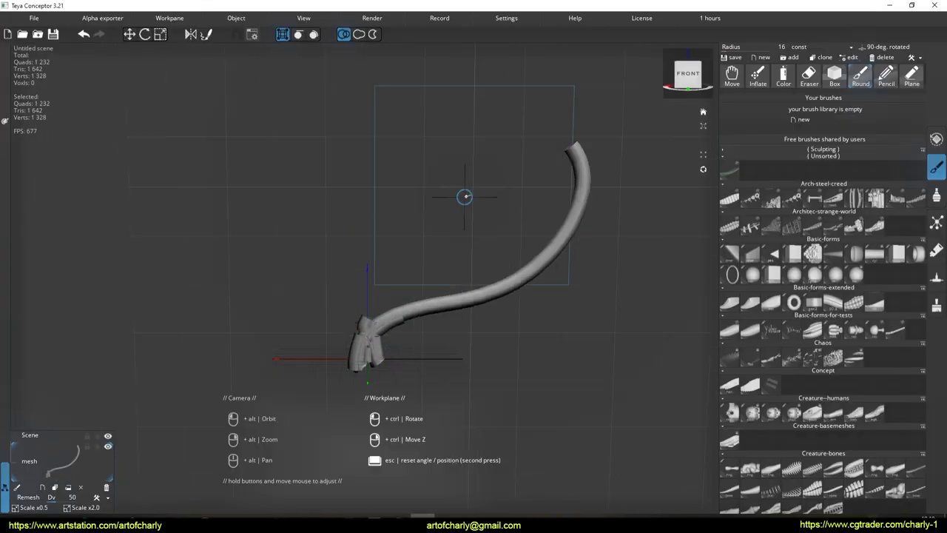
Draw a second branch off the tube and try, then undo, a new branch from the base
mouse_move(562, 239)
left_mouse_down()
mouse_move(619, 155)
mouse_move(444, 321)
left_mouse_up()
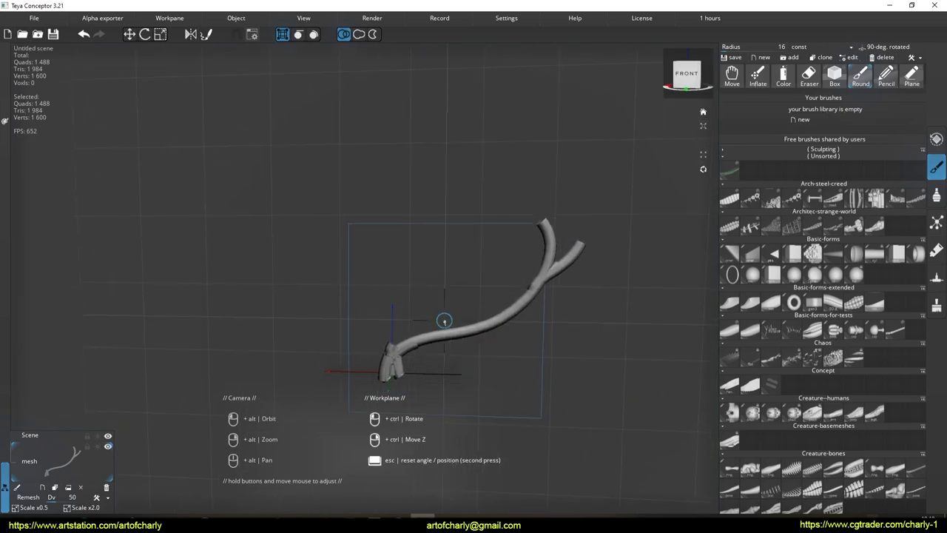
left_click(384, 345)
left_click_drag(395, 336, 326, 219, "alt")
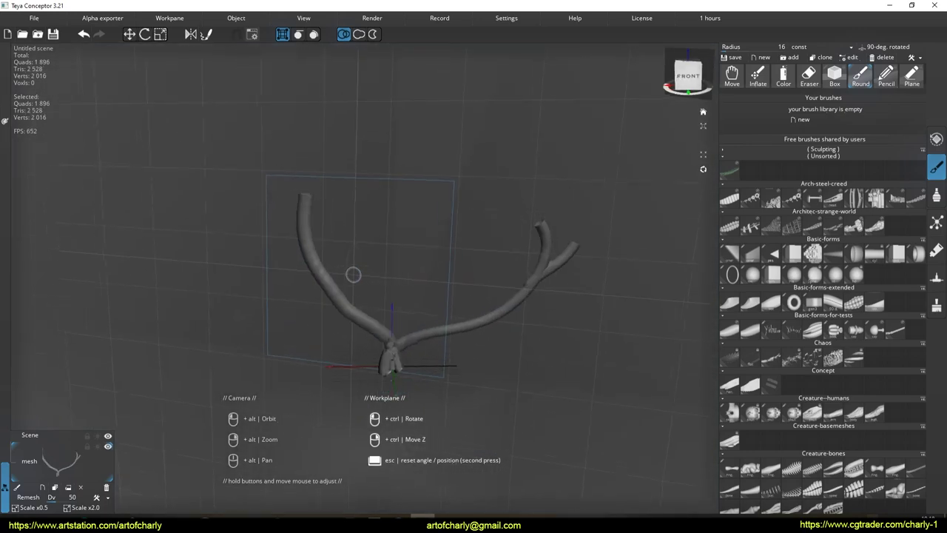
key("ctrl+z")
mouse_move(384, 345)
left_mouse_down()
mouse_move(297, 189)
mouse_move(384, 325)
left_mouse_up()
key("ctrl+z")
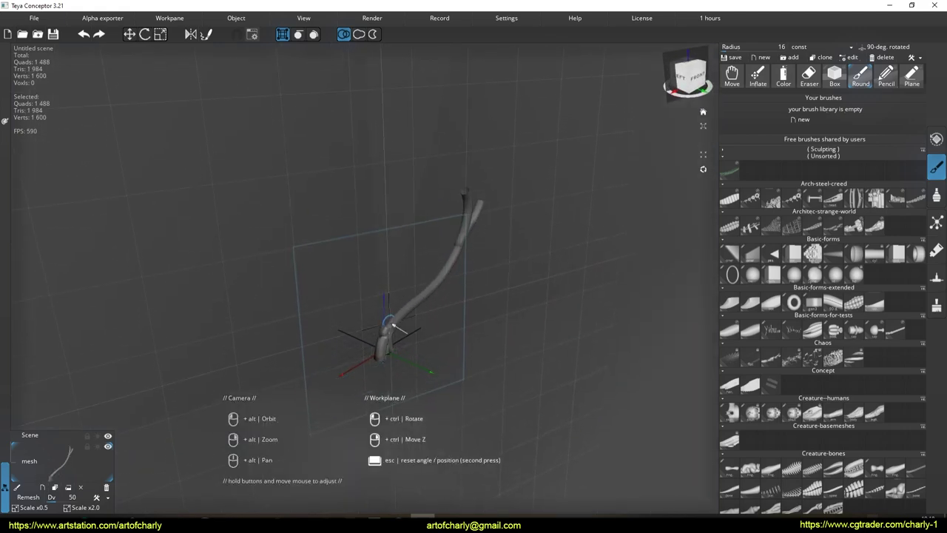
mouse_move(285, 236)
left_mouse_down("alt")
mouse_move(370, 327)
mouse_move(289, 241)
mouse_move(394, 299)
left_mouse_up("alt")
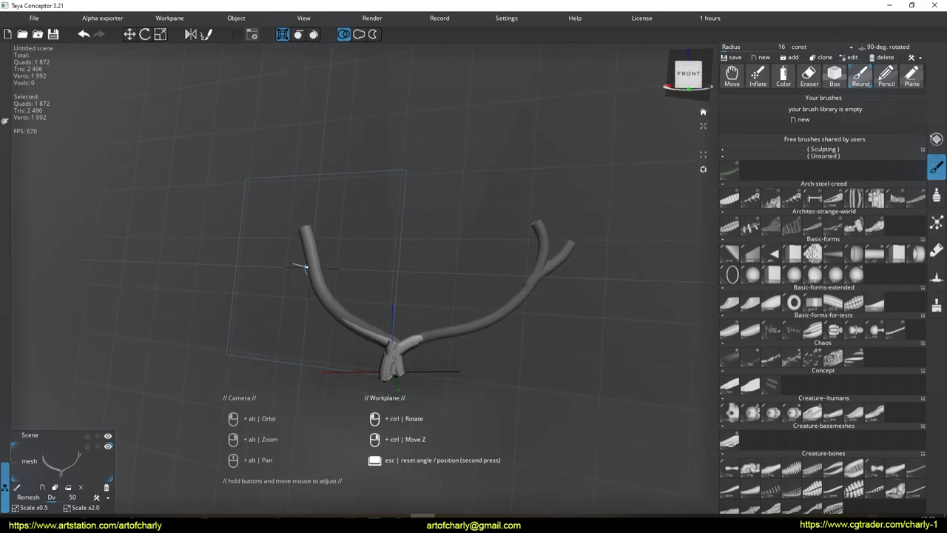
key("Escape")
Add two branches up from the left prong and a tall branch on the right side
left_click_drag(328, 277, 357, 222)
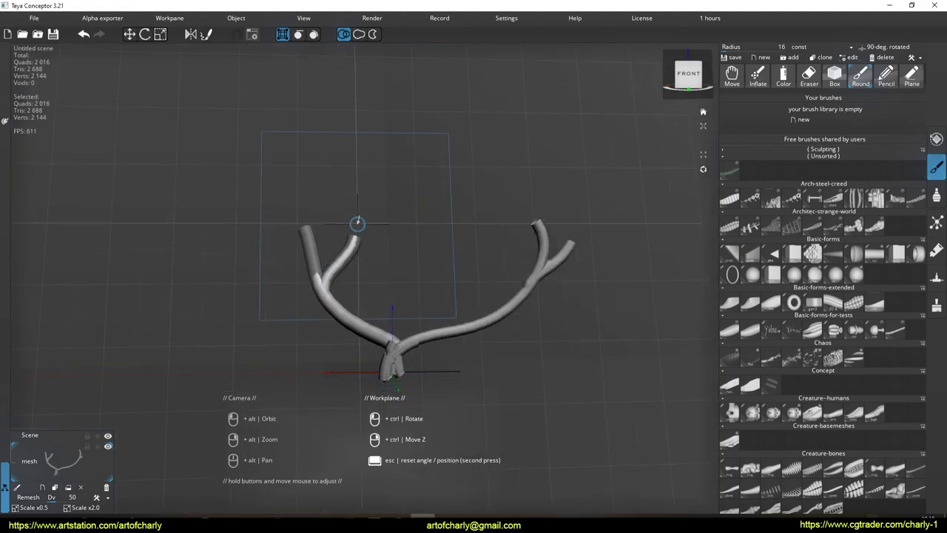
left_click_drag(306, 267, 259, 214)
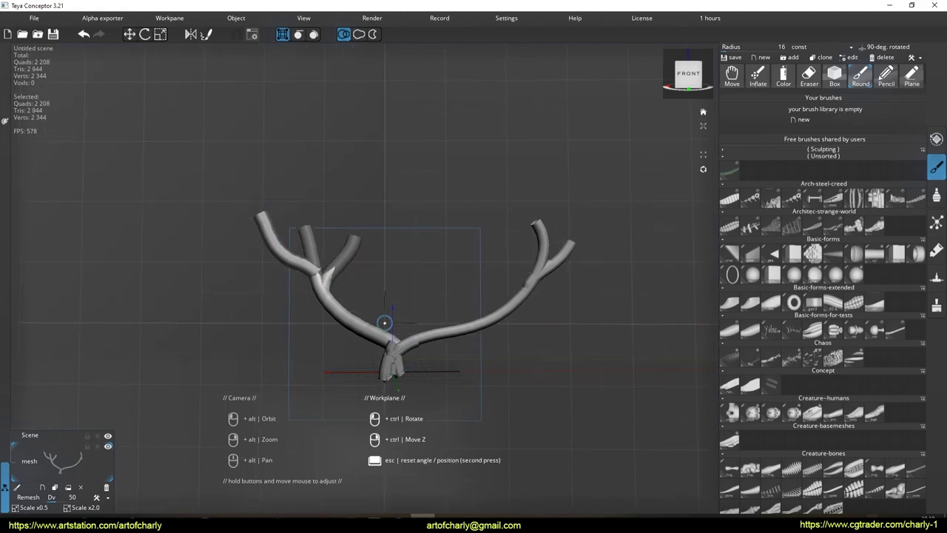
left_click_drag(384, 323, 460, 347, "alt")
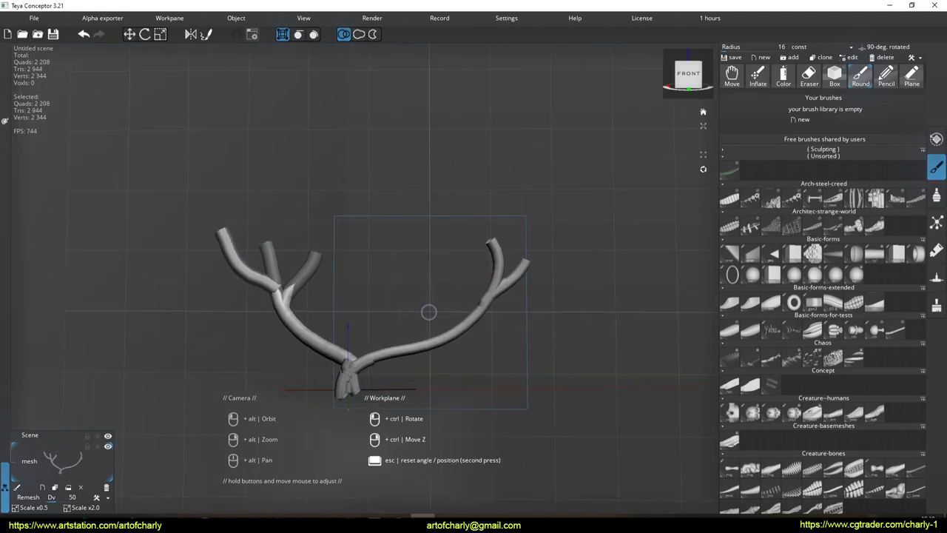
mouse_move(460, 347)
left_mouse_down("alt")
mouse_move(439, 314)
mouse_move(424, 334)
mouse_move(484, 219)
mouse_move(433, 323)
mouse_move(441, 326)
left_mouse_up("alt")
left_click_drag(456, 164, 503, 170, "alt")
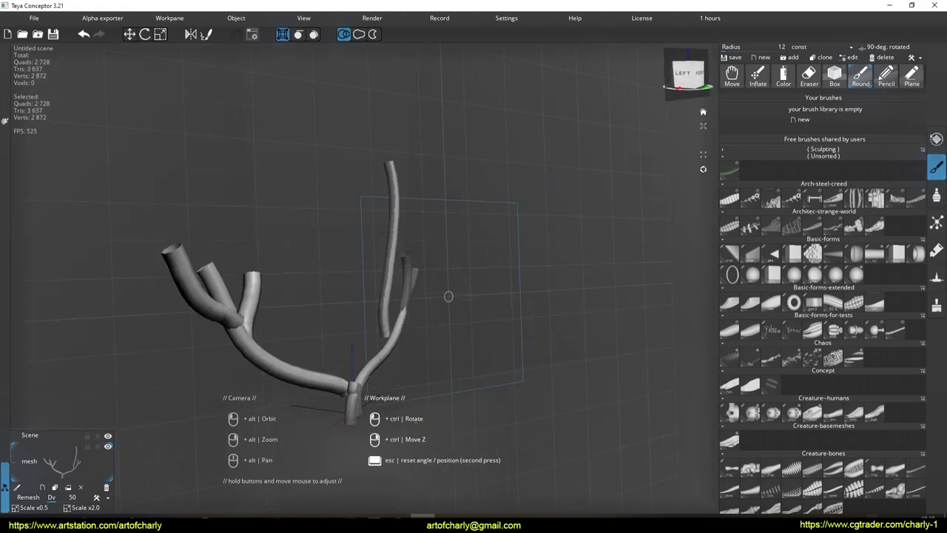
key("ctrl+z")
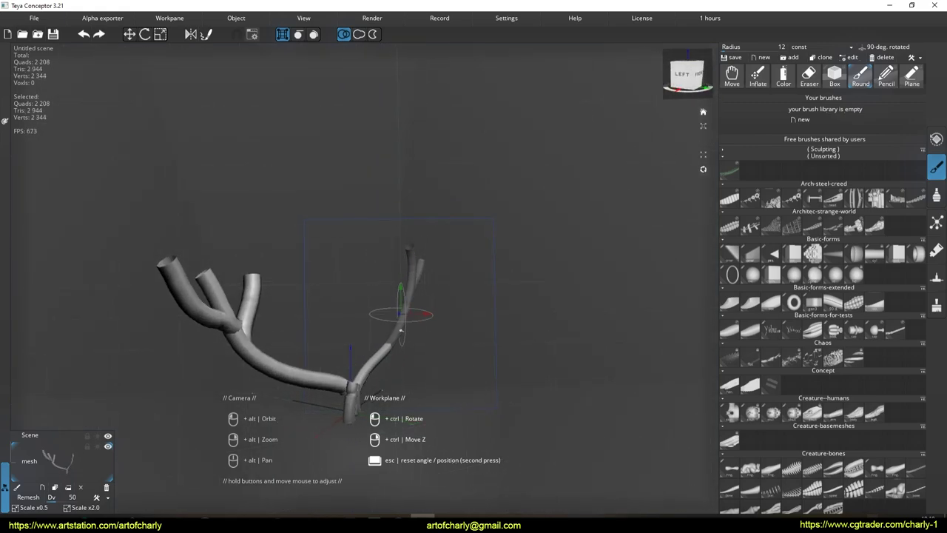
mouse_move(399, 329)
left_mouse_down()
mouse_move(359, 139)
mouse_move(420, 211)
left_mouse_up()
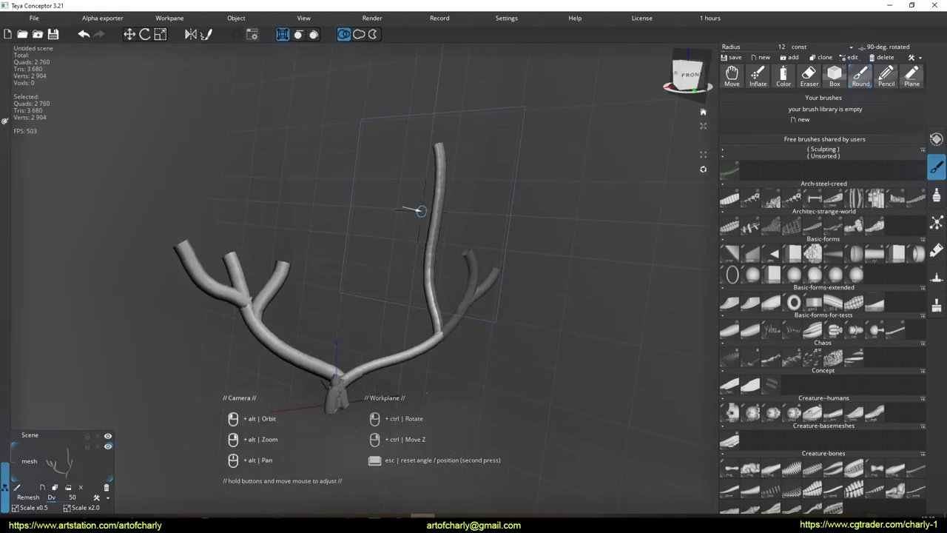
mouse_move(410, 148)
left_mouse_down("alt")
mouse_move(437, 292)
mouse_move(466, 313)
left_mouse_up("alt")
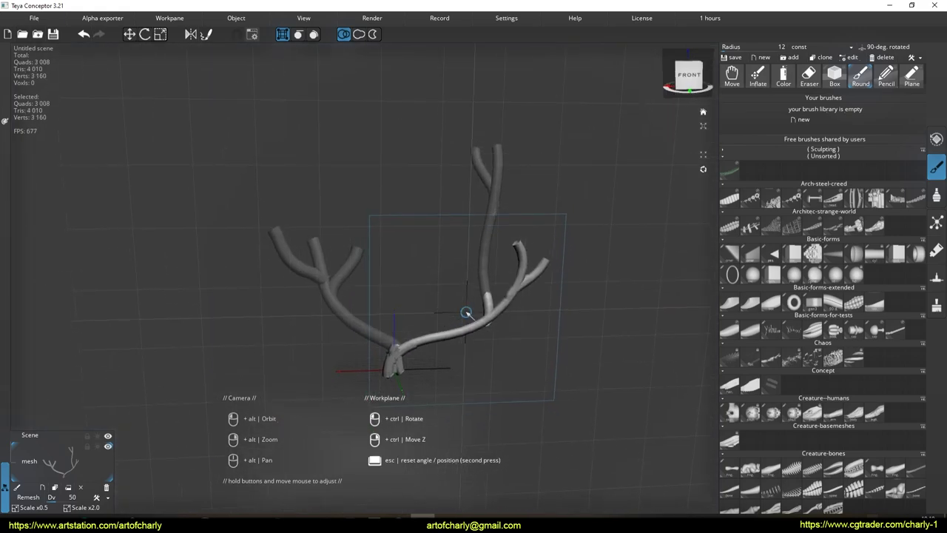
left_click_drag(347, 275, 355, 268, "alt")
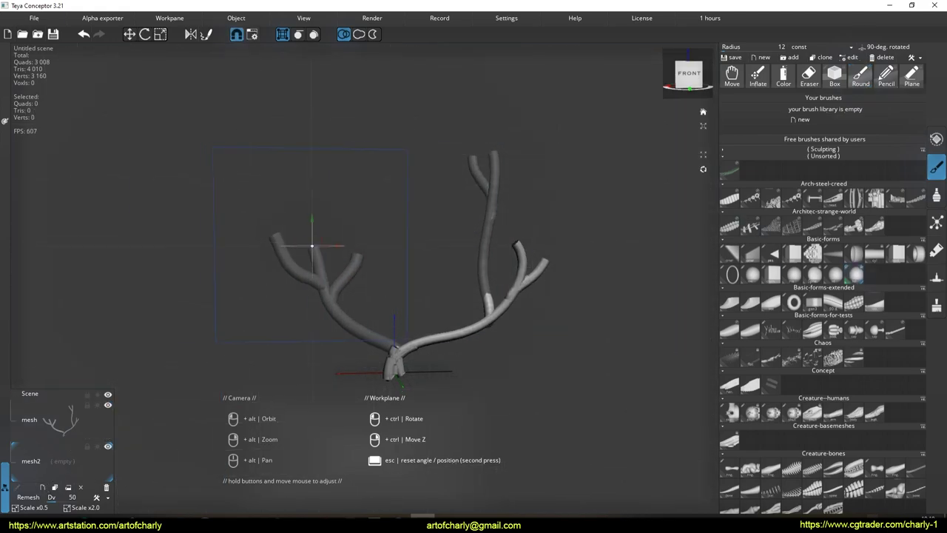
Place a sphere on mesh2 and shape it into a flattened leaf blob drooping to the left
left_click(304, 215)
mouse_move(338, 211)
left_mouse_down()
mouse_move(375, 220)
mouse_move(336, 233)
mouse_move(392, 274)
mouse_move(321, 249)
mouse_move(372, 272)
mouse_move(455, 232)
mouse_move(459, 253)
mouse_move(391, 184)
mouse_move(452, 244)
mouse_move(275, 248)
mouse_move(377, 253)
left_mouse_up()
mouse_move(273, 254)
left_mouse_down()
mouse_move(358, 241)
mouse_move(317, 249)
mouse_move(338, 270)
mouse_move(448, 249)
mouse_move(444, 269)
mouse_move(365, 226)
left_mouse_up()
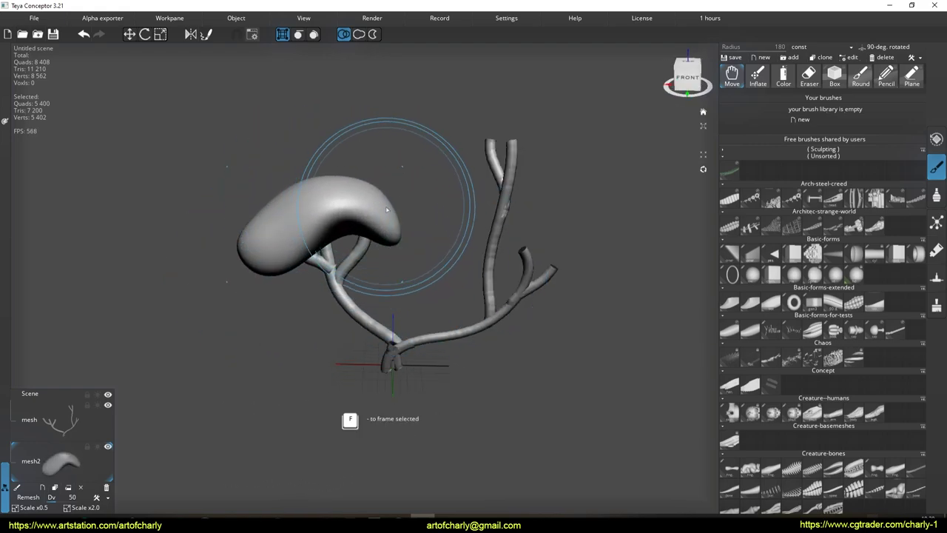
mouse_move(373, 229)
left_mouse_down("alt")
mouse_move(414, 270)
mouse_move(383, 294)
mouse_move(252, 319)
left_mouse_up("alt")
On a new mesh3, paint coiled foliage with a smaller Round brush, undoing the bad stroke
left_click(42, 487)
left_click_drag(402, 236, 533, 180, "alt")
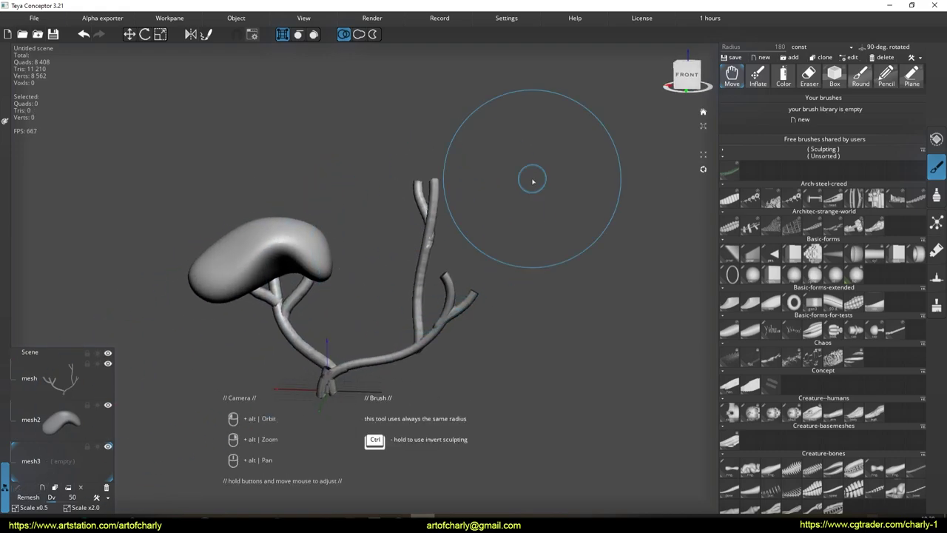
left_click(860, 74)
right_click_drag(431, 225, 426, 225)
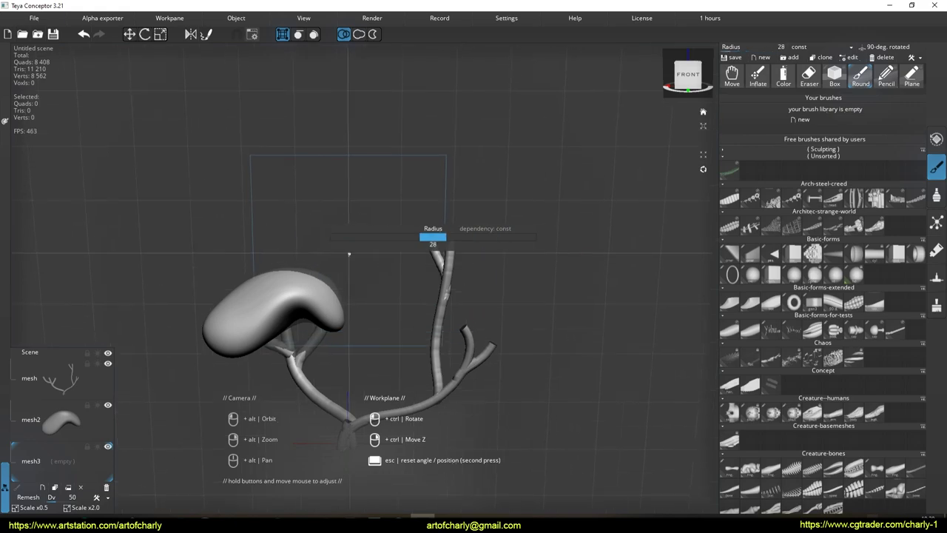
mouse_move(450, 224)
left_mouse_down("alt")
mouse_move(469, 239)
mouse_move(385, 278)
left_mouse_up("alt")
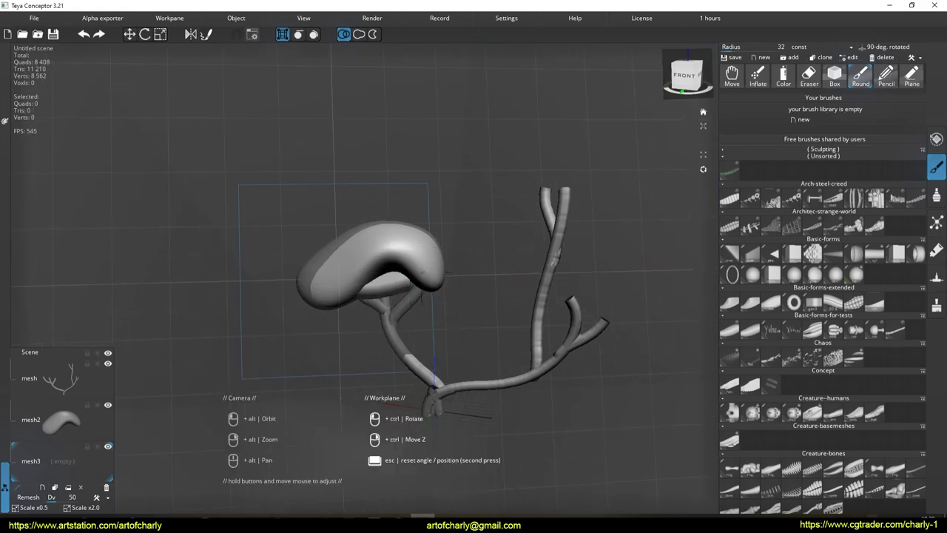
left_click(33, 492)
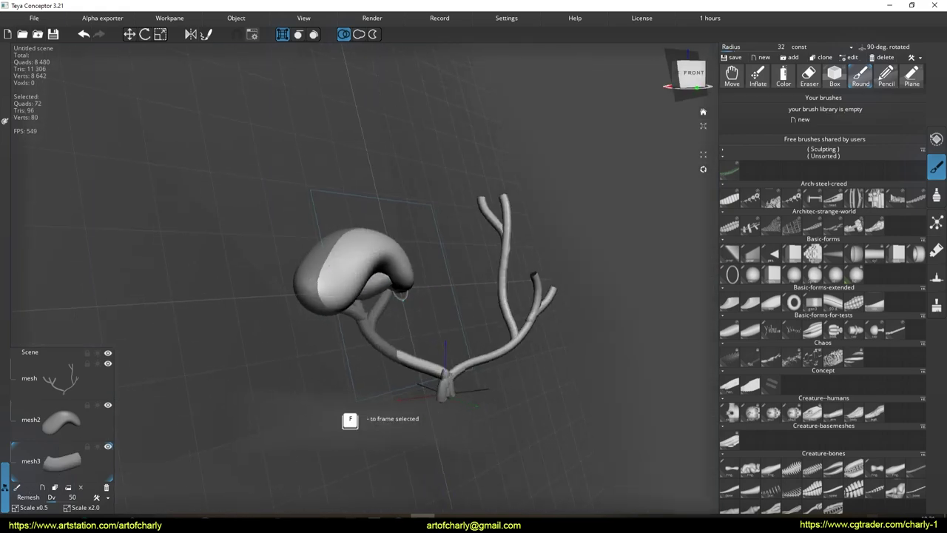
mouse_move(507, 274)
left_mouse_down("alt")
mouse_move(439, 271)
mouse_move(479, 264)
mouse_move(487, 243)
mouse_move(444, 200)
mouse_move(459, 185)
left_mouse_up("alt")
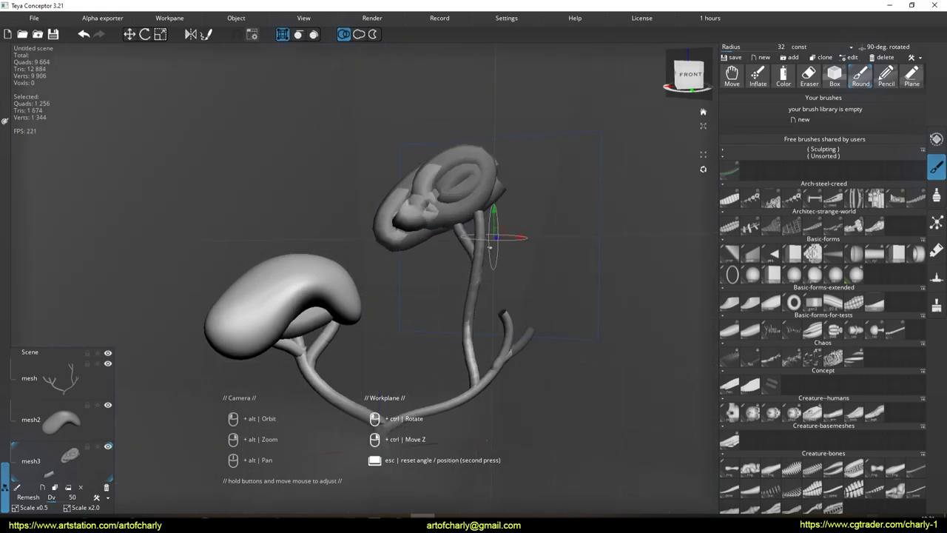
left_click_drag(486, 248, 464, 278, "alt")
key("ctrl+z")
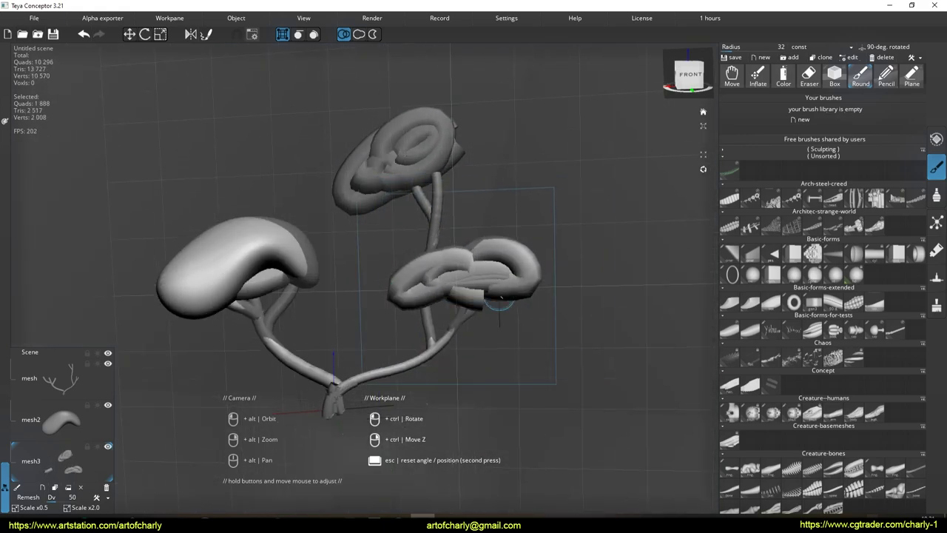
Add another coiled foliage cluster to the canopy and frame the whole tree
mouse_move(509, 332)
left_mouse_down("alt")
mouse_move(361, 257)
mouse_move(404, 248)
left_mouse_up("alt")
left_click_drag(450, 287, 464, 261, "alt")
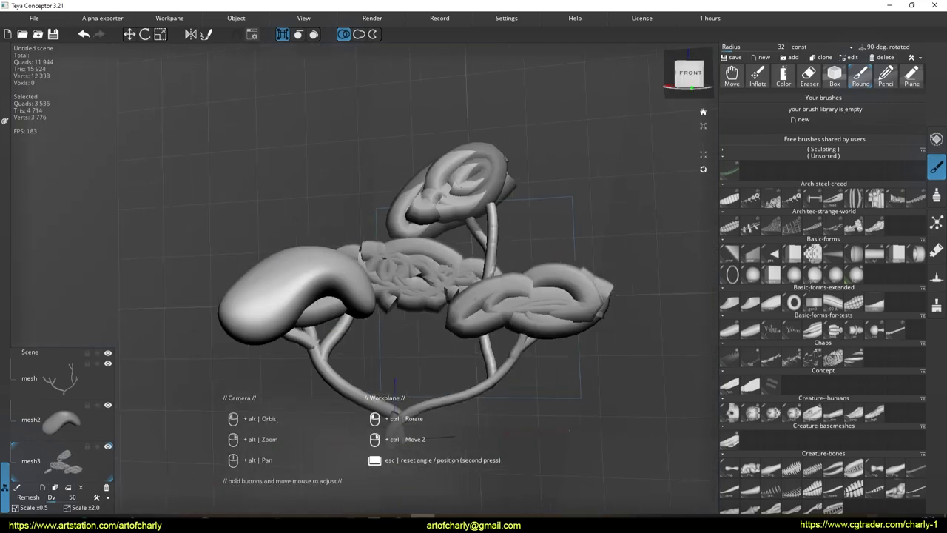
mouse_move(452, 295)
left_mouse_down("alt")
mouse_move(414, 285)
mouse_move(411, 274)
mouse_move(417, 288)
left_mouse_up("alt")
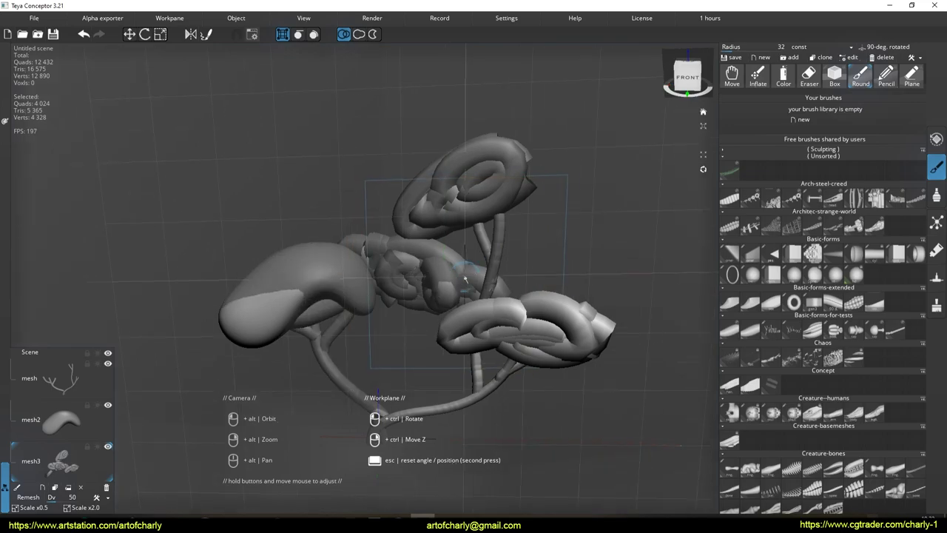
mouse_move(416, 288)
left_mouse_down("alt")
mouse_move(452, 248)
mouse_move(435, 292)
mouse_move(428, 288)
left_mouse_up("alt")
scroll(428, 285, "up", 3)
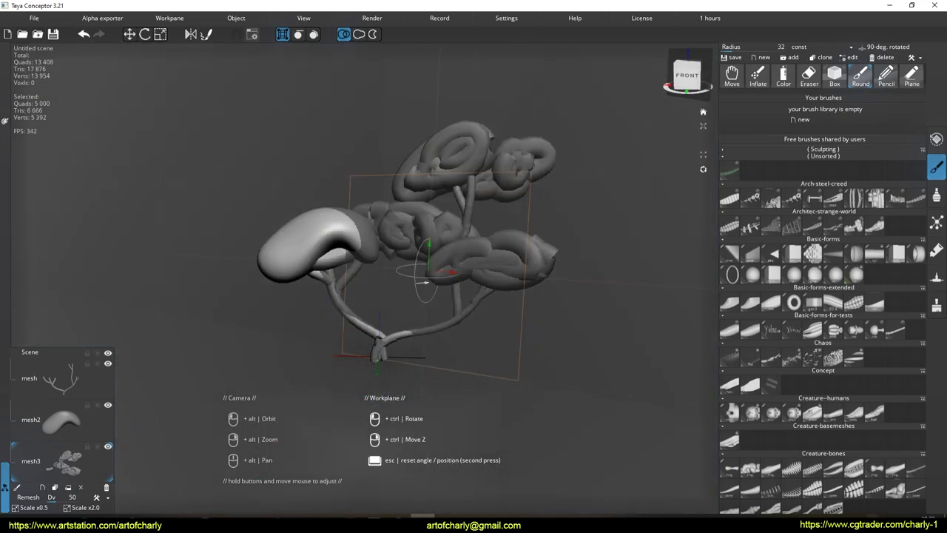
left_click_drag(476, 285, 437, 301, "alt")
key("f")
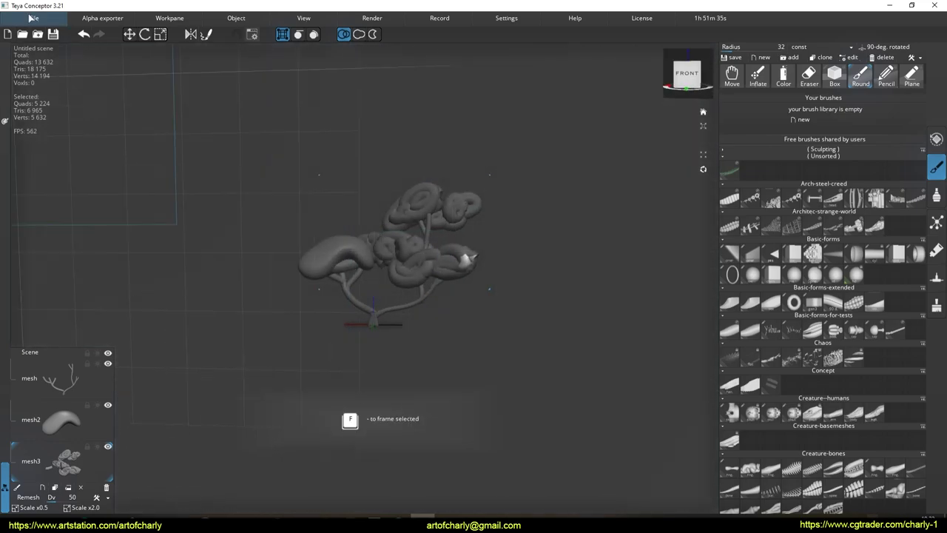
left_click(34, 18)
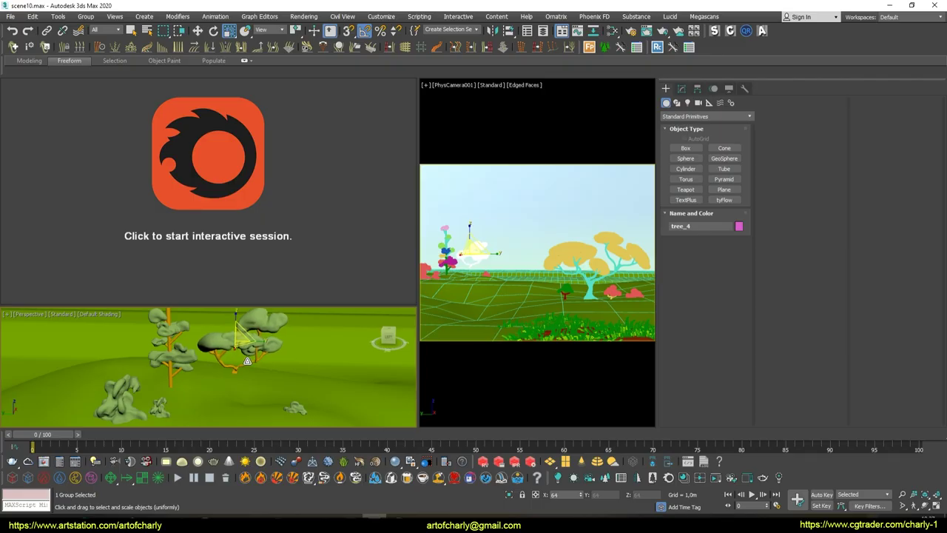
Lower the tree group onto the ground
left_click_drag(237, 318, 241, 347)
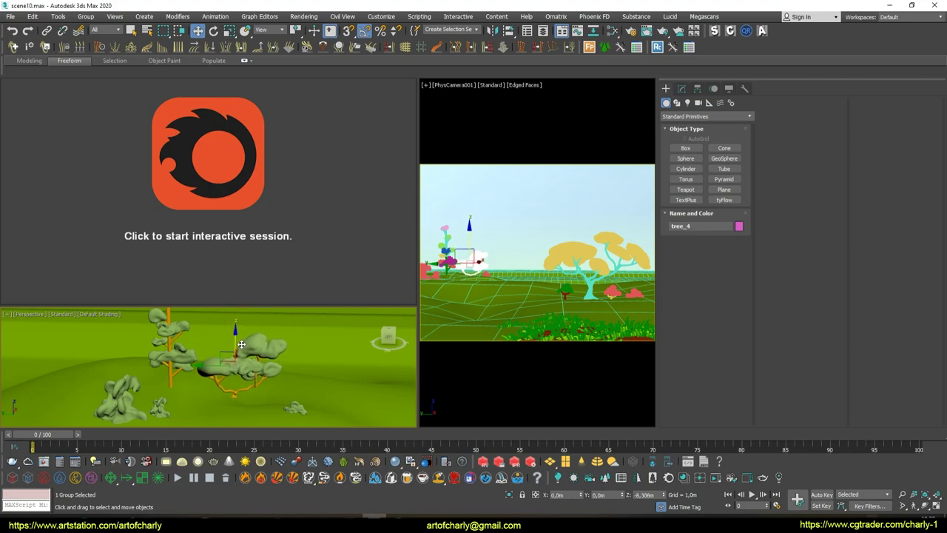
middle_click_drag(261, 351, 157, 423, "alt")
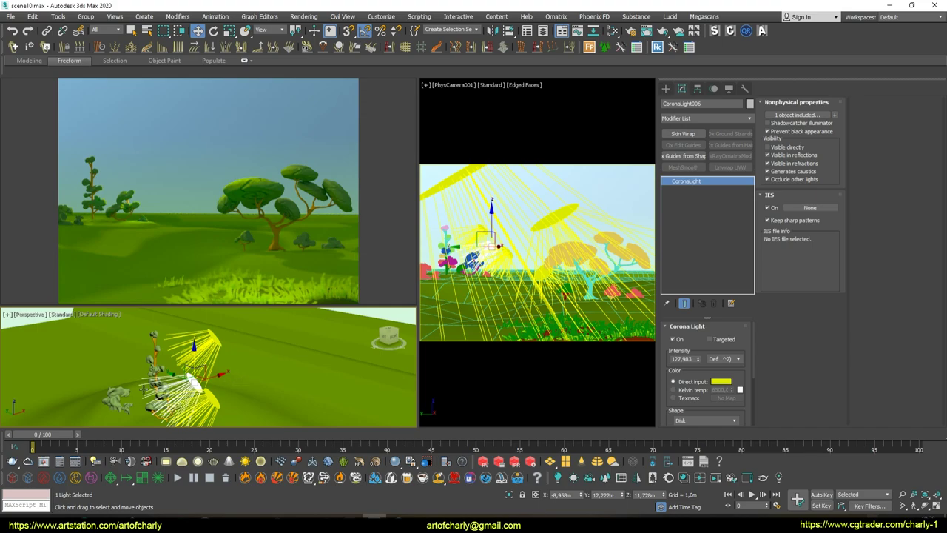
middle_click_drag(144, 390, 205, 371, "alt")
Select the bush mesh pieces and group them as 'bush'
left_click(179, 377)
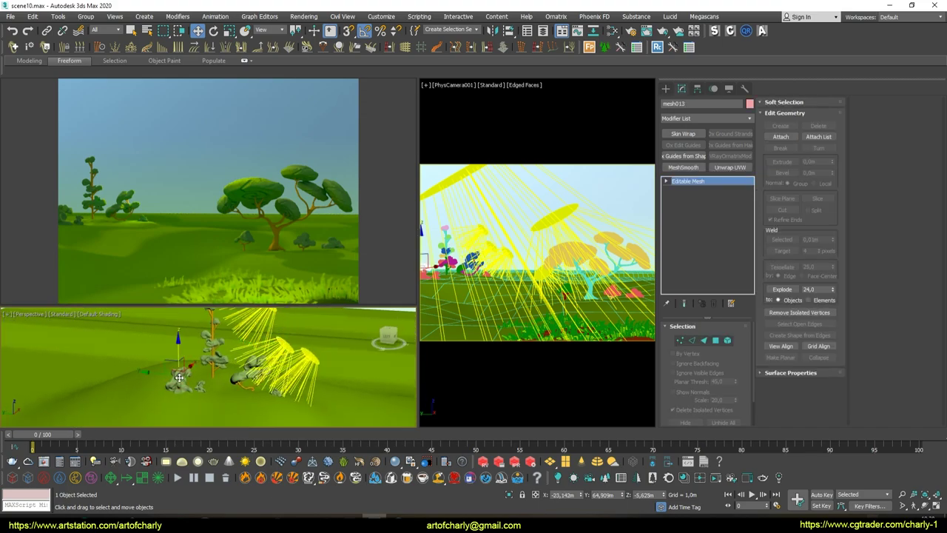
key("F4")
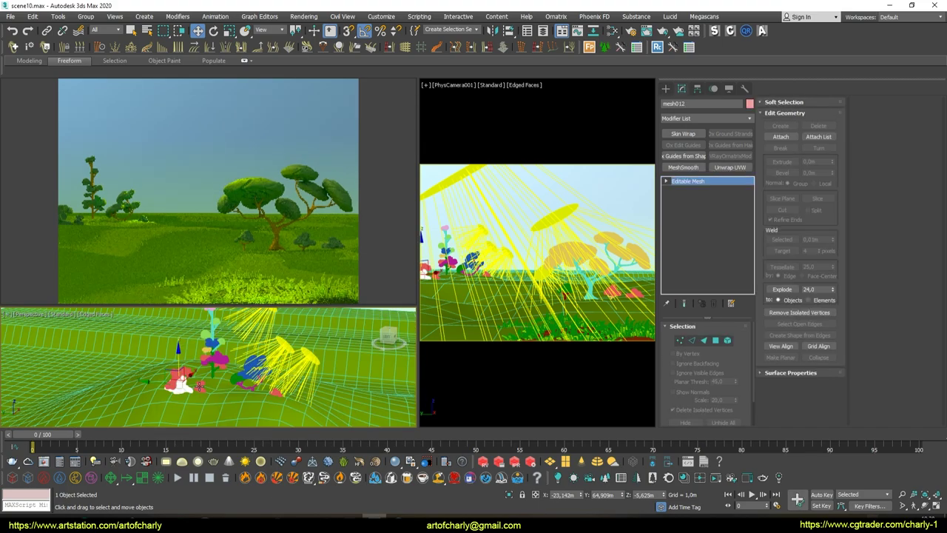
left_click(196, 388, "ctrl")
key("z")
left_click(86, 16)
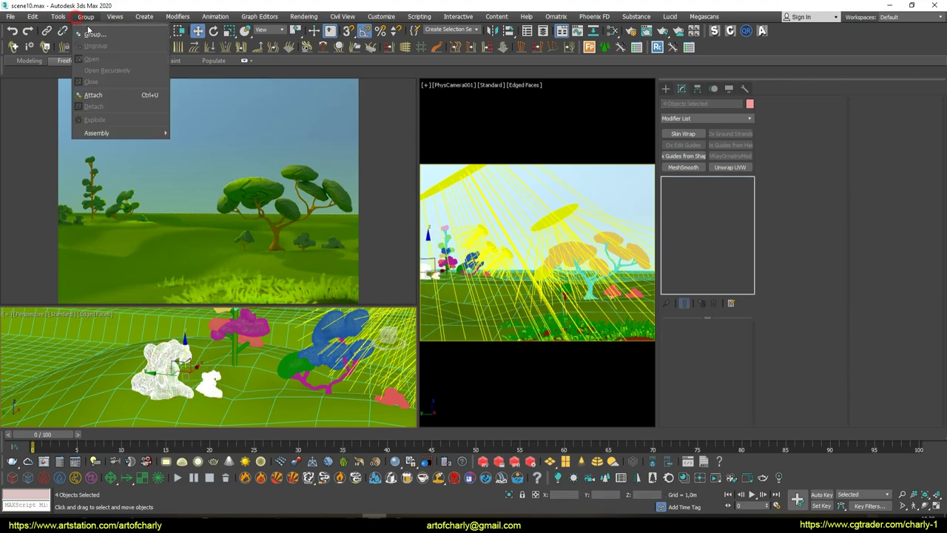
left_click(103, 27)
key("Return")
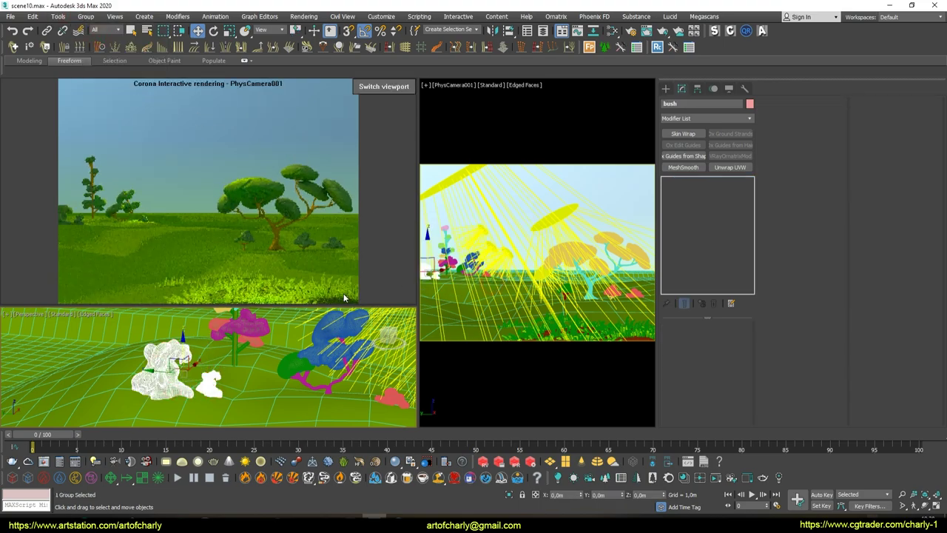
Clone CoronaLight006 to a new spot beside the bush and bring up its include list
middle_click_drag(332, 370, 311, 355, "alt")
left_click(319, 347)
left_click_drag(311, 353, 231, 342, "shift")
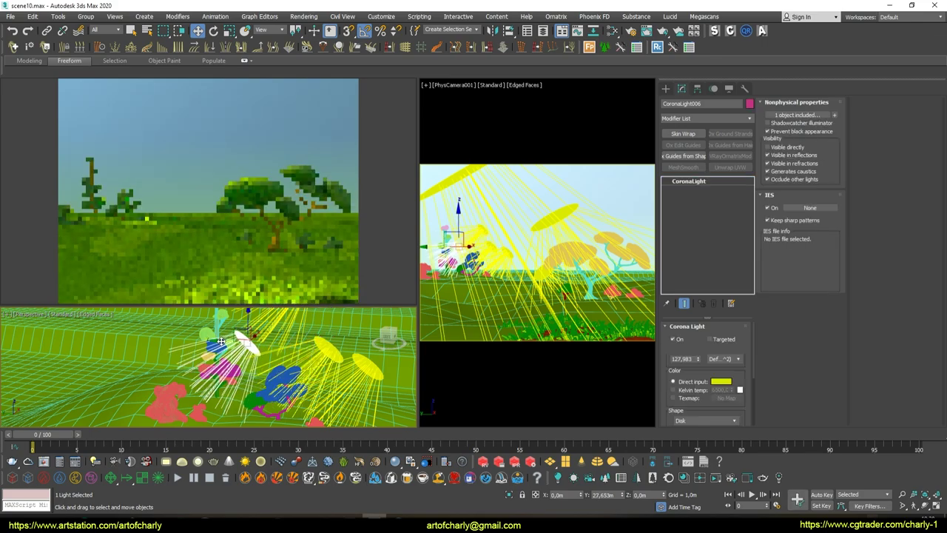
key("Return")
left_click(815, 115)
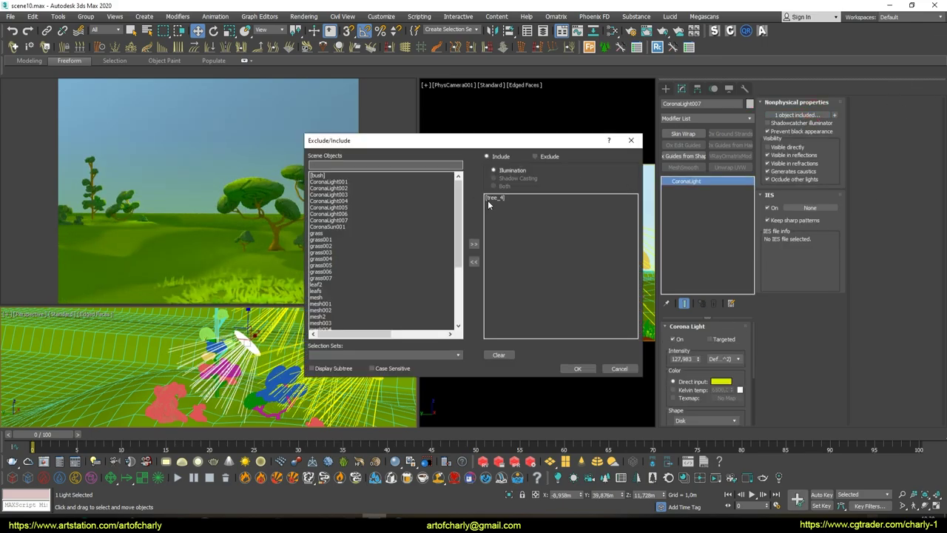
Make CoronaLight007 include only the bush group, then hide all lights in the viewports
double_click(319, 175)
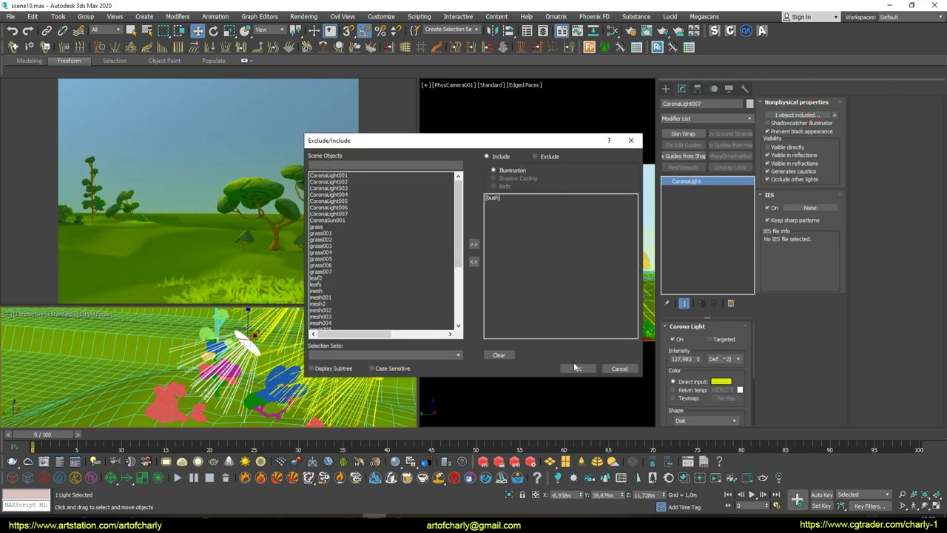
left_click(576, 367)
middle_click_drag(290, 391, 304, 337, "alt")
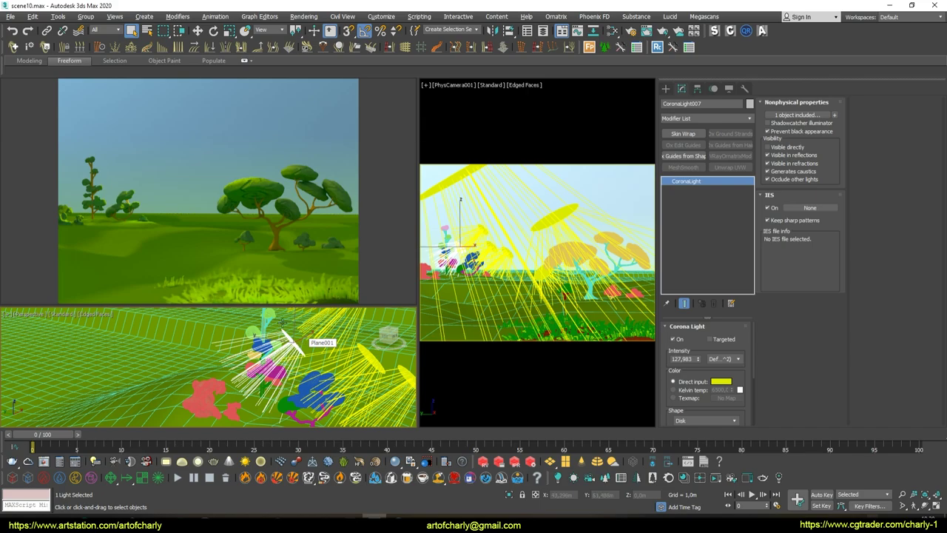
left_click(713, 88)
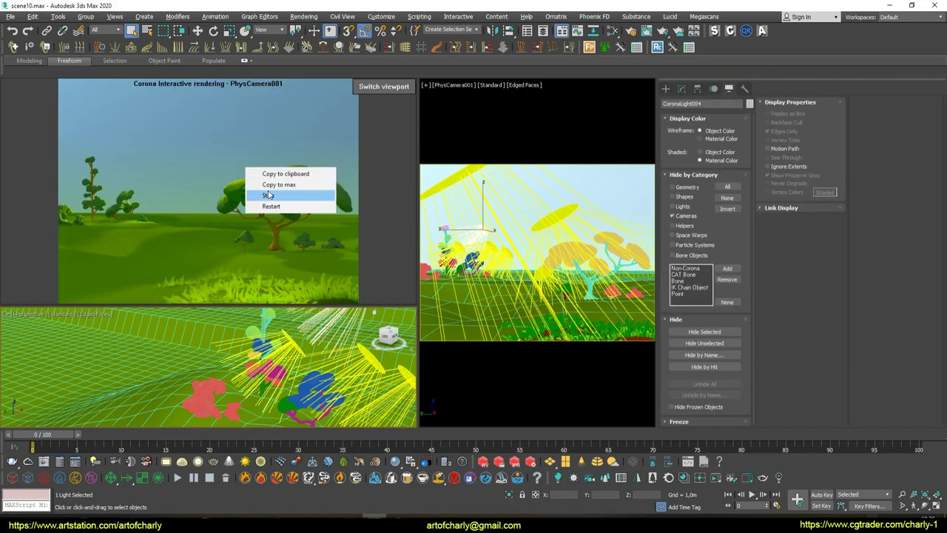
left_click(678, 209)
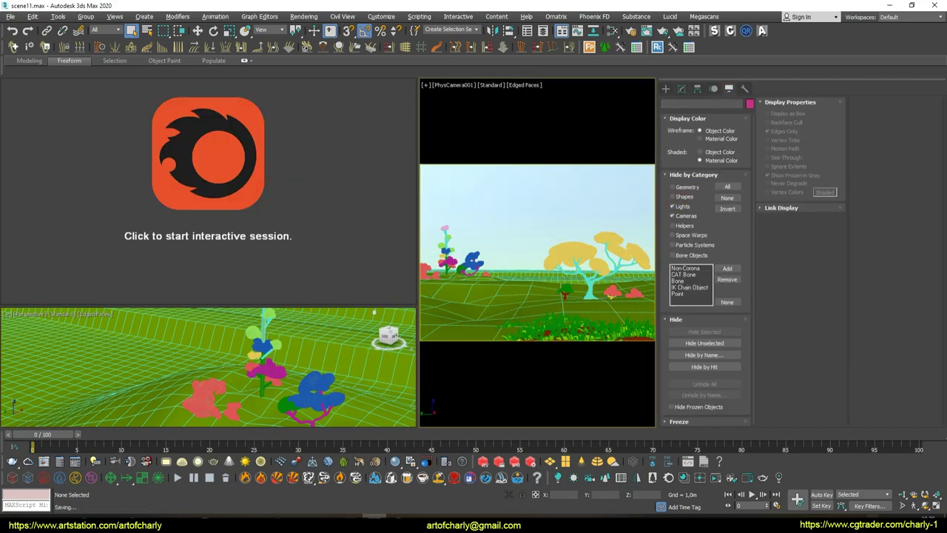
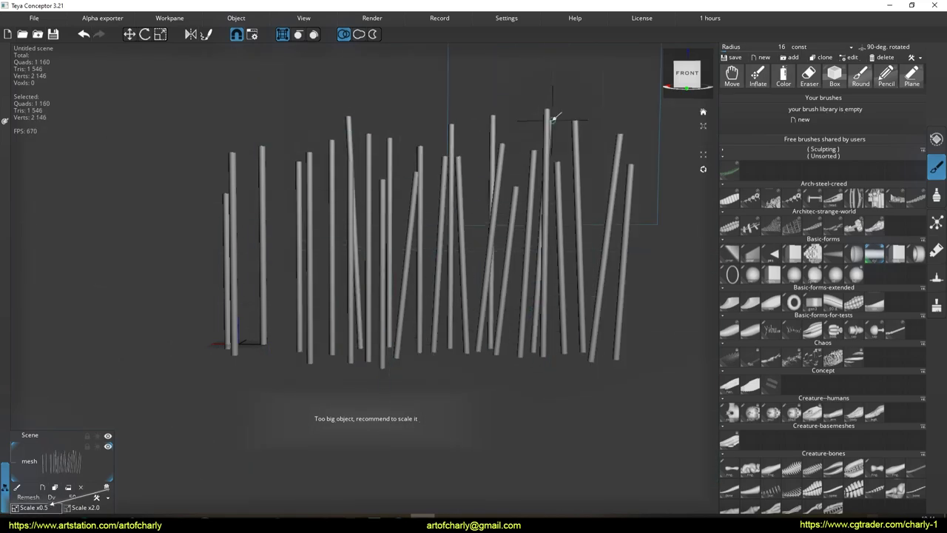
Draw another upright tube pole among the trunks and add an empty mesh2 layer
mouse_move(540, 340)
middle_mouse_down()
mouse_move(572, 352)
mouse_move(532, 333)
mouse_move(540, 346)
middle_mouse_up()
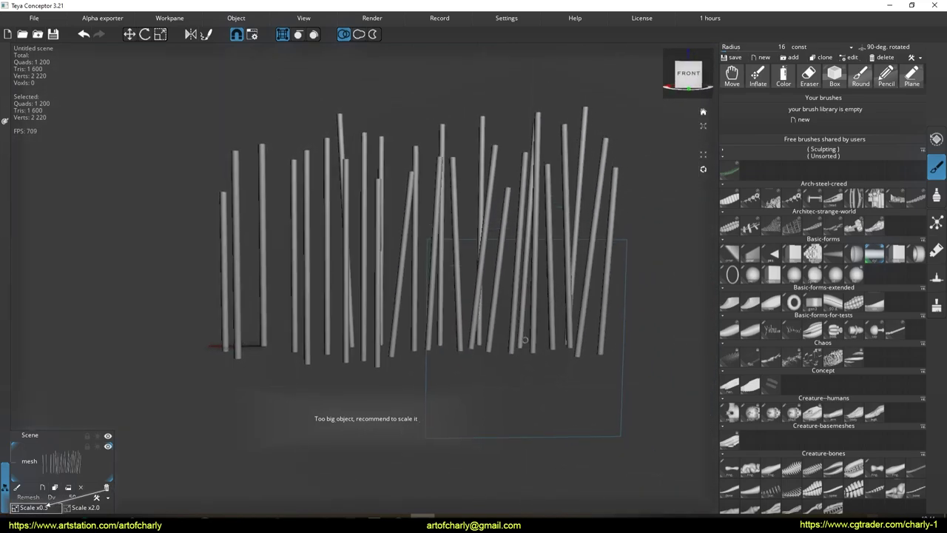
left_click(462, 297)
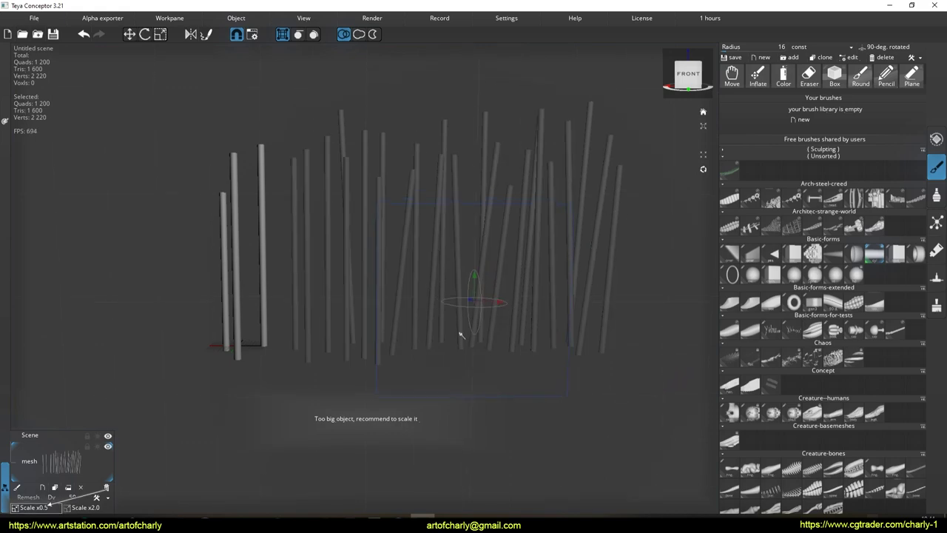
left_click_drag(420, 143, 510, 314)
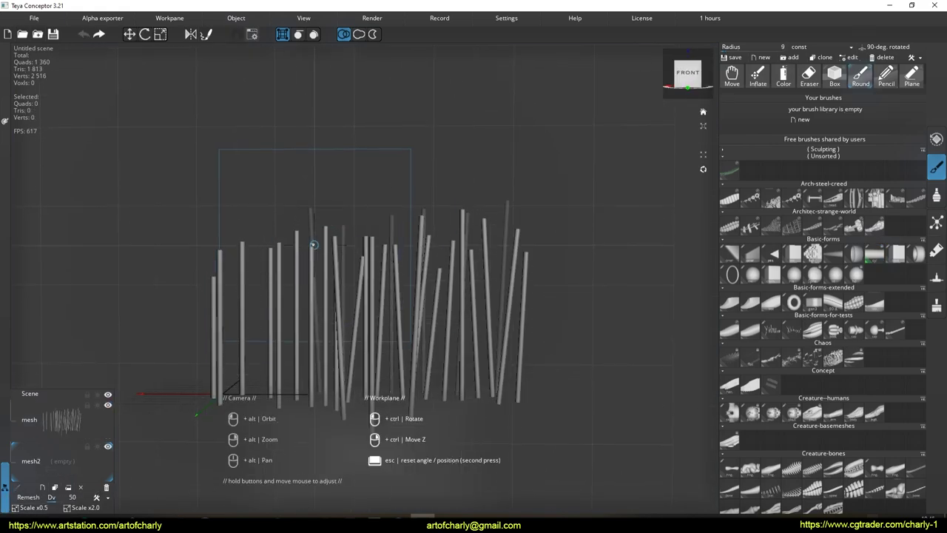
On a new mesh layer, scribble a lumpy canopy blob above the left pole, undoing a stray stroke
left_click(313, 246)
key("f")
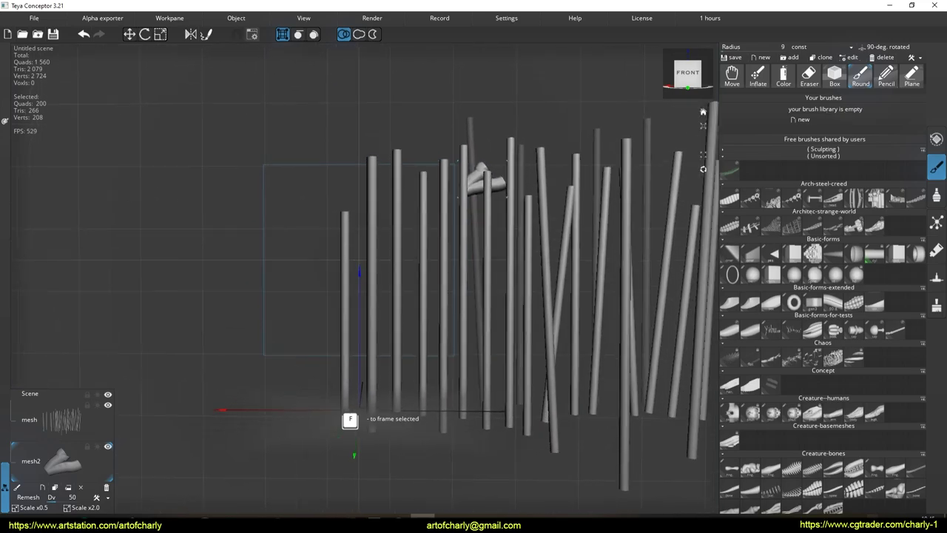
key("ctrl+z")
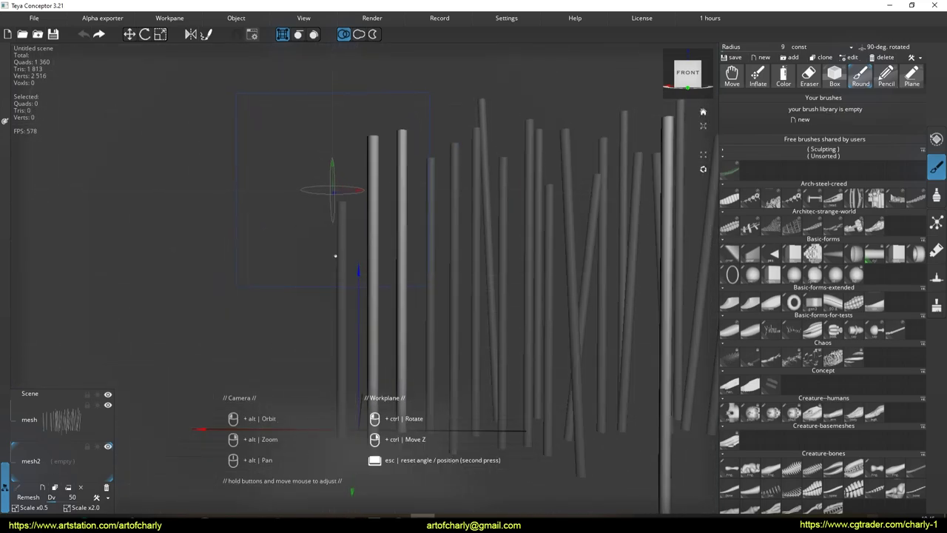
left_click_drag(350, 201, 355, 177)
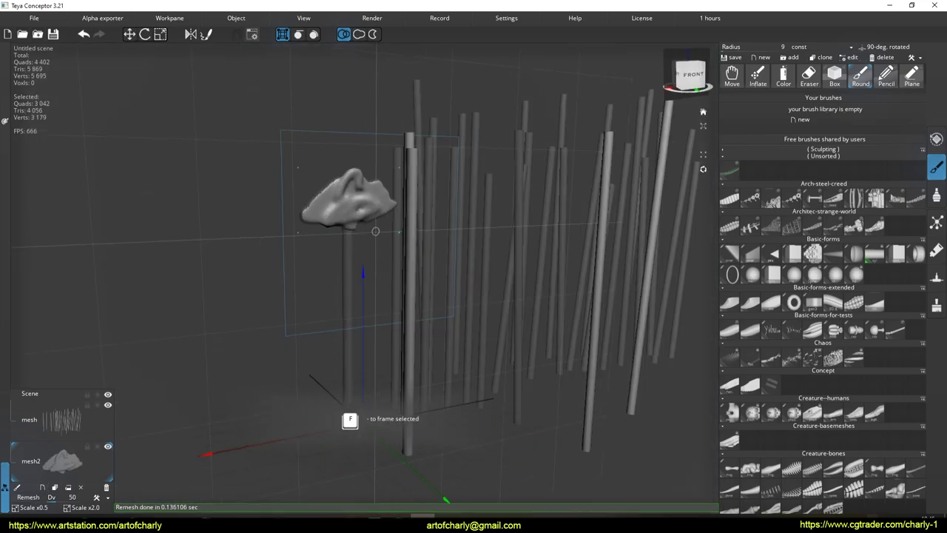
left_click_drag(363, 247, 332, 266)
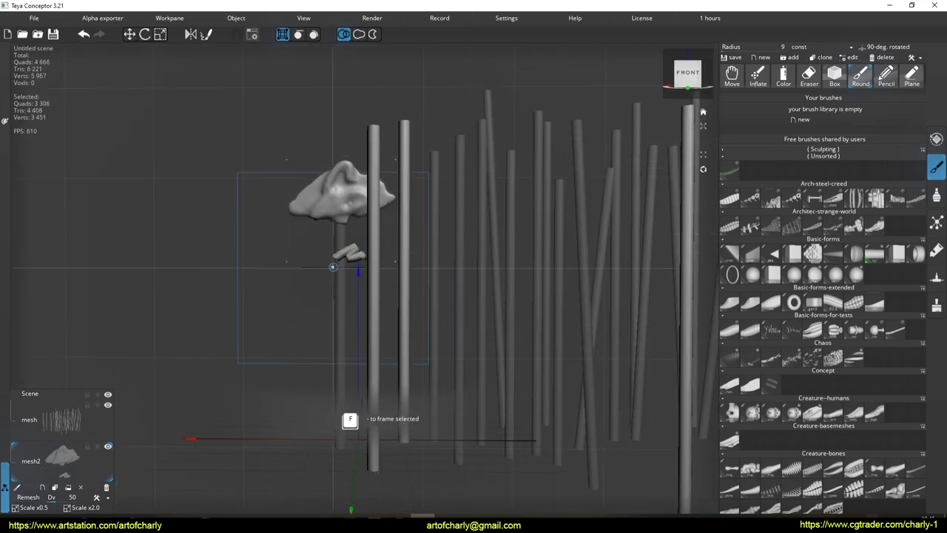
Draw another canopy stroke on a new layer and remesh it into a smooth cloud
left_click(33, 497)
mouse_move(444, 237)
left_mouse_down("alt")
mouse_move(394, 147)
mouse_move(414, 144)
left_mouse_up("alt")
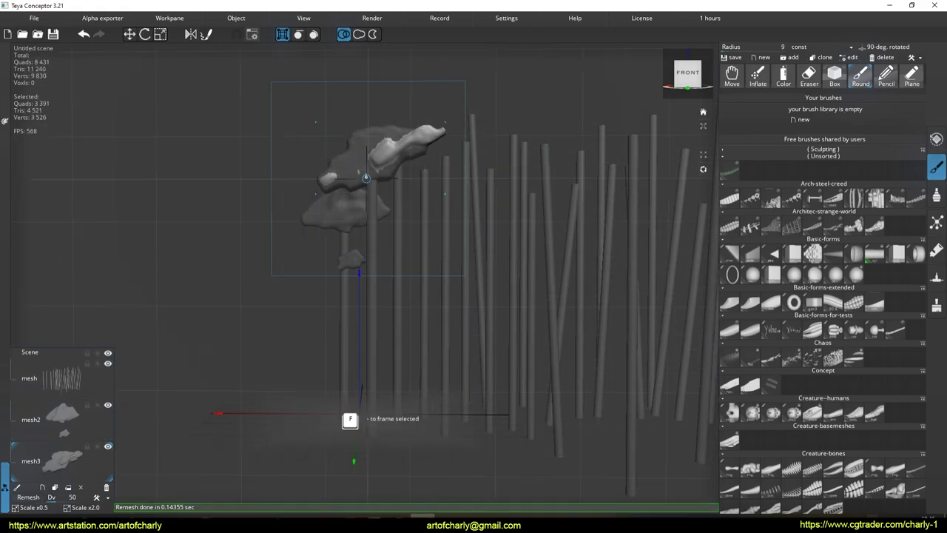
key("ctrl+z")
left_click_drag(414, 222, 441, 207, "alt")
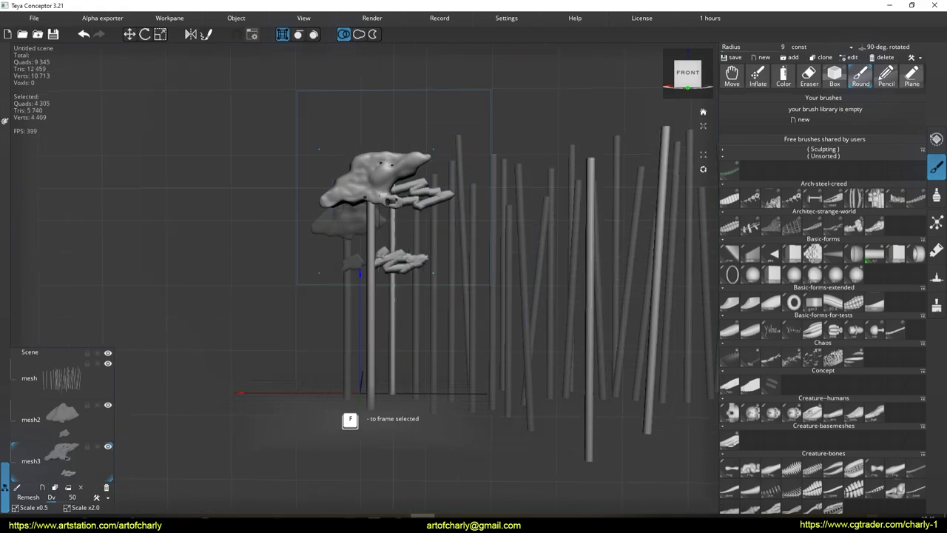
left_click_drag(403, 233, 417, 236)
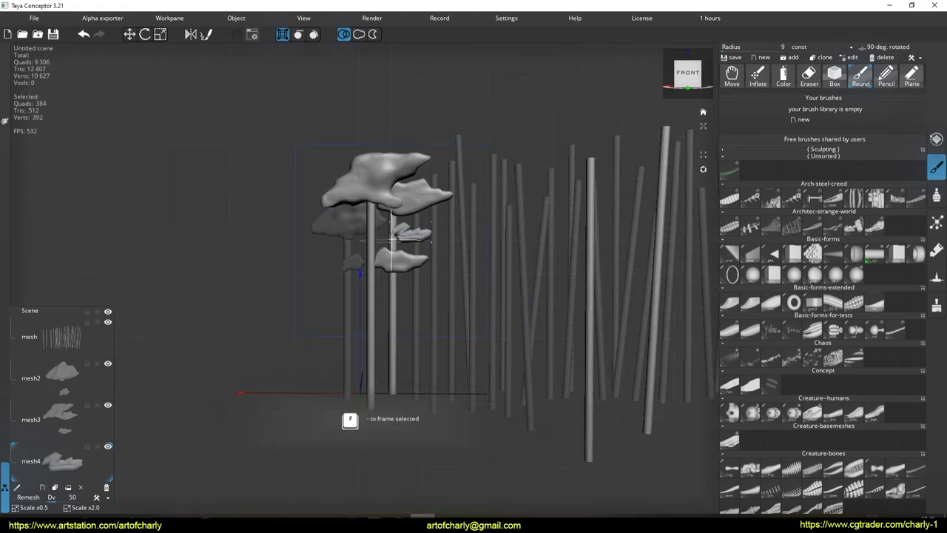
scroll(444, 313, "down", 2)
scroll(414, 259, "up", 3)
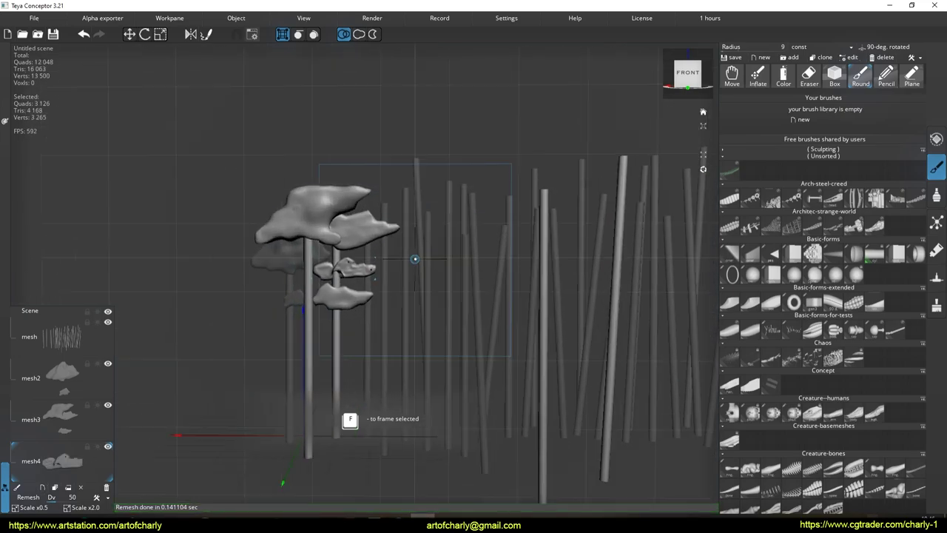
scroll(402, 266, "up", 3)
right_click_drag(402, 267, 411, 261)
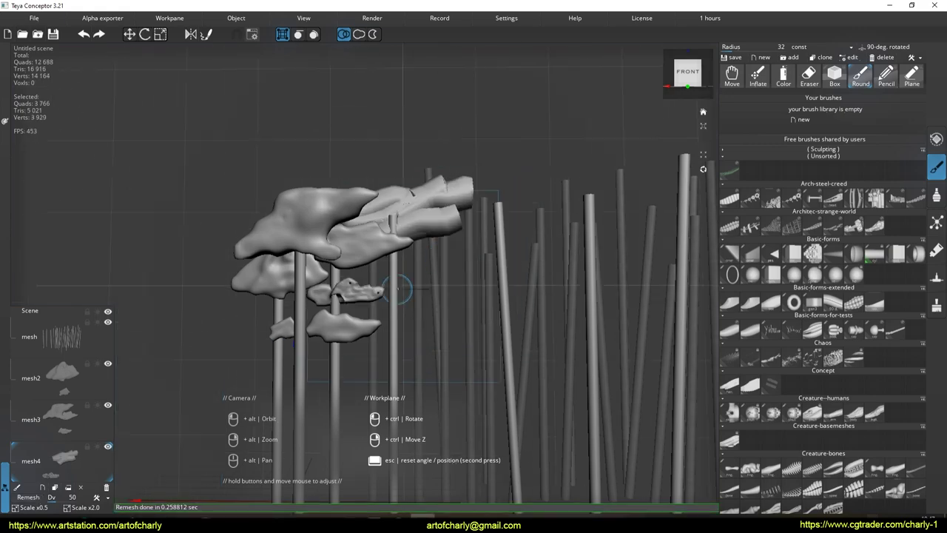
left_click(34, 498)
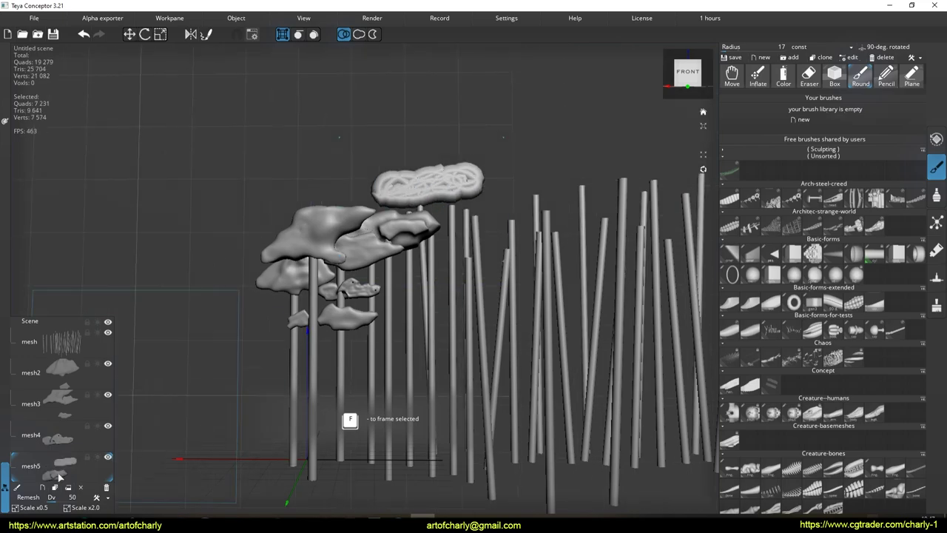
Remesh the drawn canopy into a solid cloud and start an empty mesh7 layer
key("f")
middle_click_drag(438, 251, 481, 273)
mouse_move(482, 273)
left_mouse_down("alt")
mouse_move(516, 257)
mouse_move(444, 271)
mouse_move(444, 205)
mouse_move(434, 281)
mouse_move(438, 267)
left_mouse_up("alt")
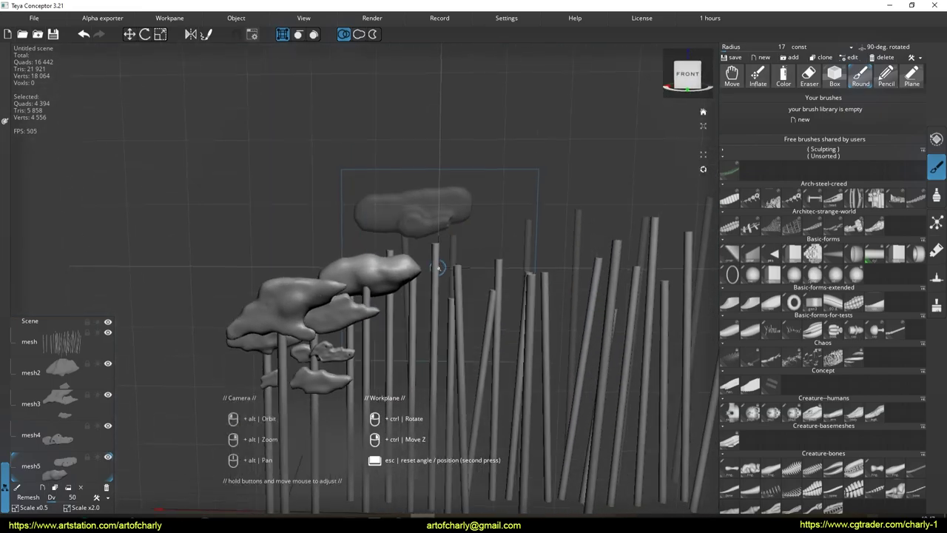
left_click(28, 497)
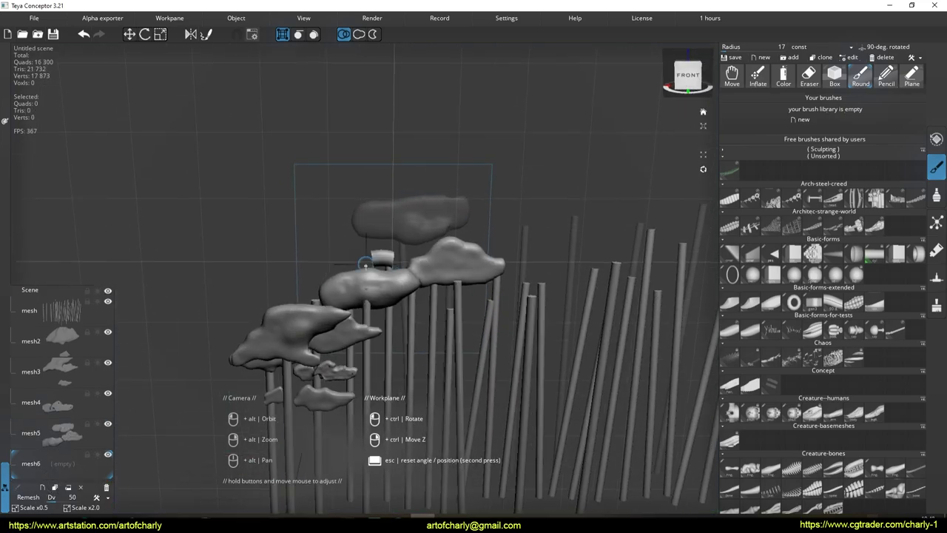
left_click(46, 488)
left_click_drag(414, 296, 376, 282, "alt")
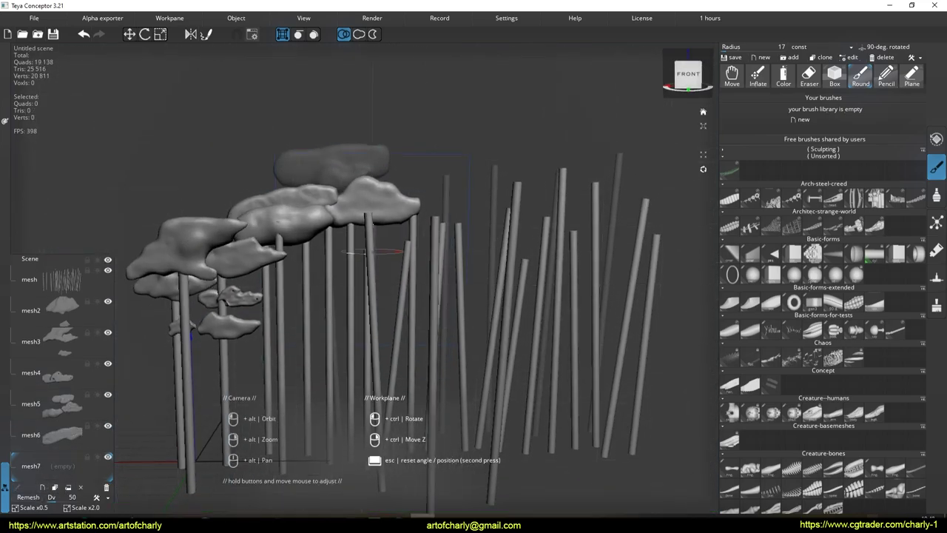
Draw a canopy over the right-hand poles and remesh it smooth
mouse_move(375, 292)
left_mouse_down("alt")
mouse_move(367, 221)
mouse_move(405, 283)
mouse_move(406, 238)
mouse_move(431, 259)
left_mouse_up("alt")
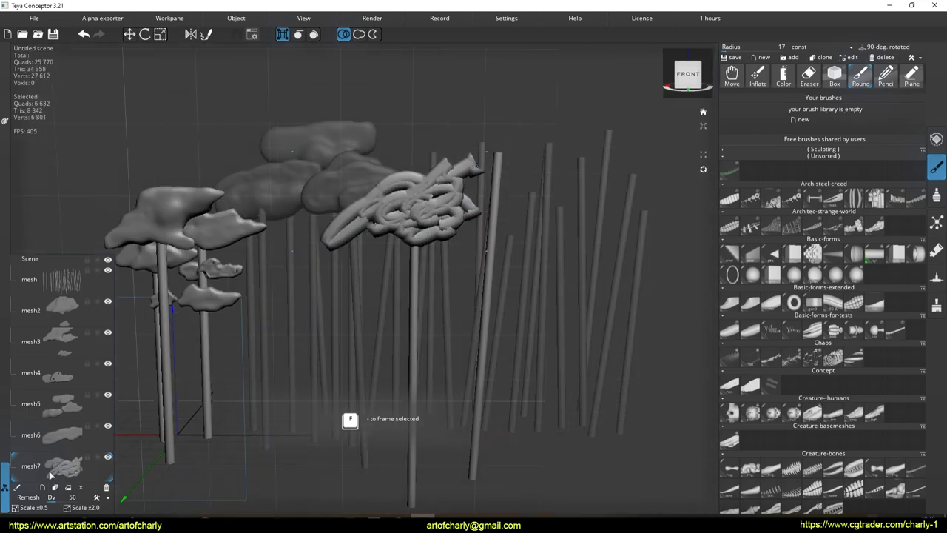
mouse_move(431, 258)
left_mouse_down("alt")
mouse_move(412, 234)
mouse_move(417, 255)
mouse_move(417, 216)
left_mouse_up("alt")
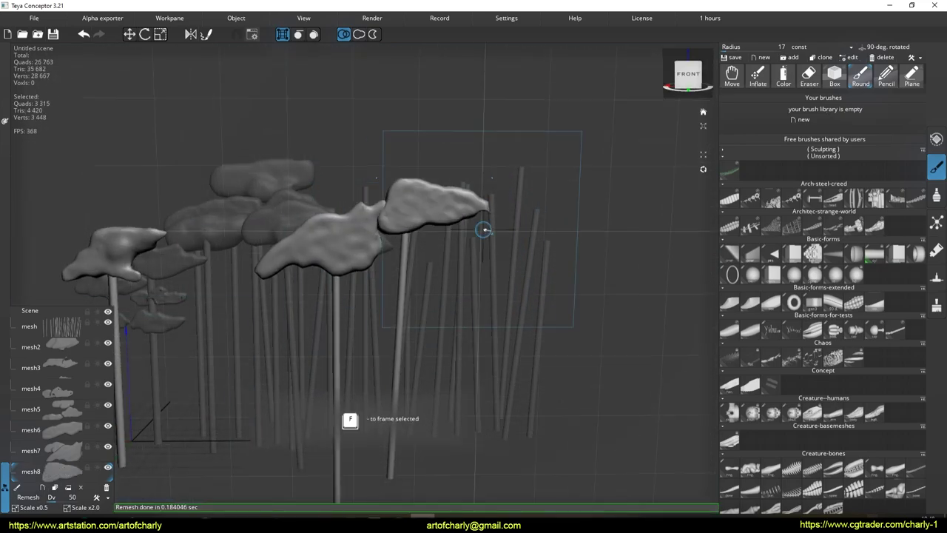
left_click_drag(481, 229, 384, 229, "alt")
key("f")
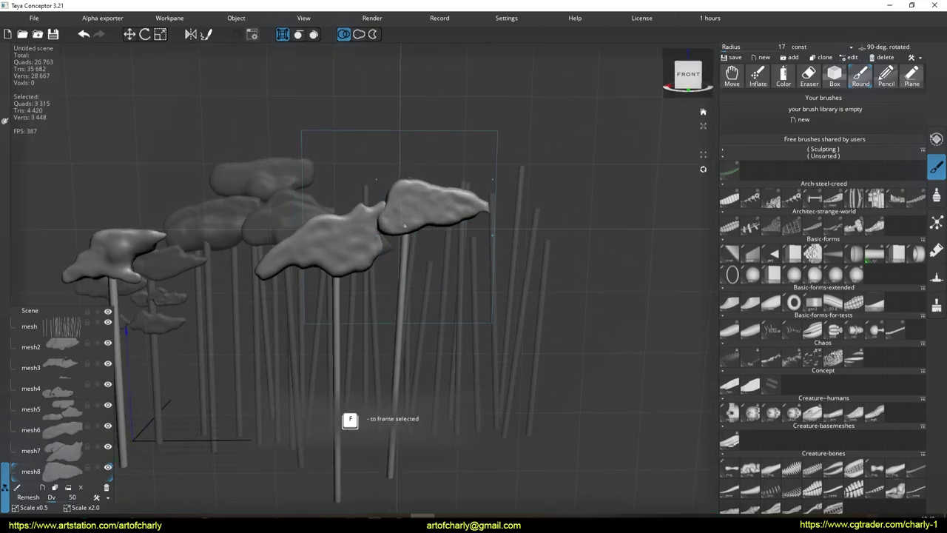
left_click(28, 496)
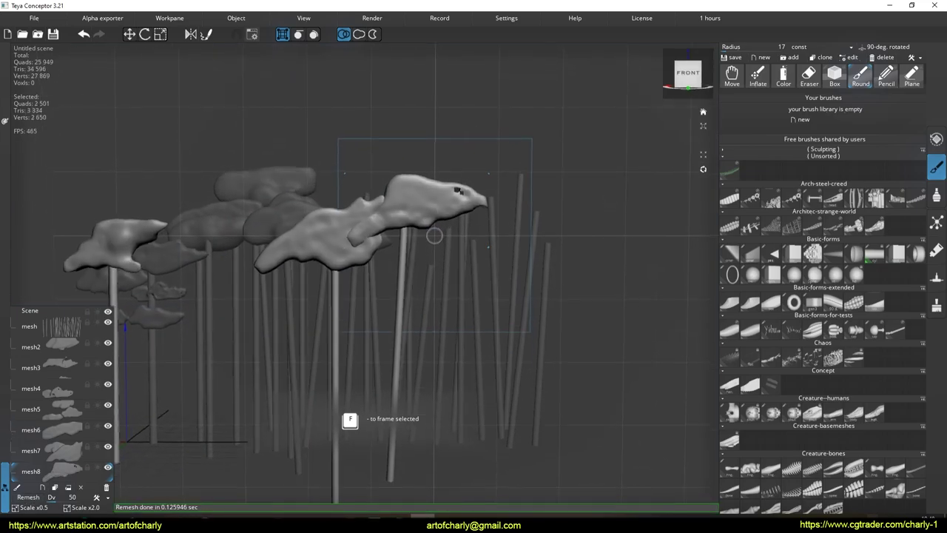
mouse_move(318, 185)
left_mouse_down("alt")
mouse_move(363, 211)
mouse_move(412, 264)
mouse_move(454, 148)
mouse_move(401, 233)
mouse_move(378, 318)
mouse_move(402, 316)
mouse_move(411, 339)
left_mouse_up("alt")
With the Round brush, sculpt another canopy blob on a new layer and remesh it
left_click(860, 74)
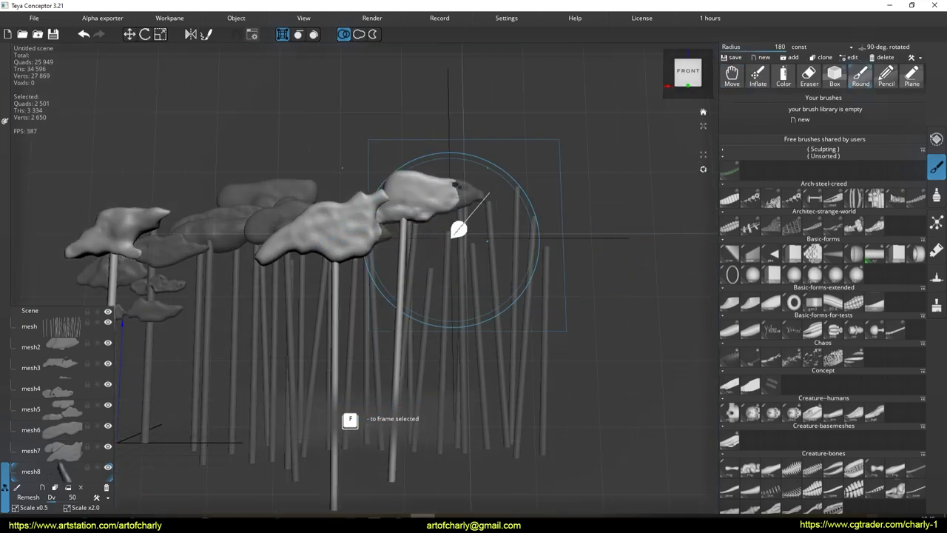
mouse_move(411, 222)
right_mouse_down("alt")
mouse_move(402, 232)
mouse_move(440, 231)
right_mouse_up("alt")
mouse_move(370, 237)
left_mouse_down("alt")
mouse_move(389, 271)
mouse_move(393, 232)
mouse_move(378, 255)
left_mouse_up("alt")
left_click(43, 487)
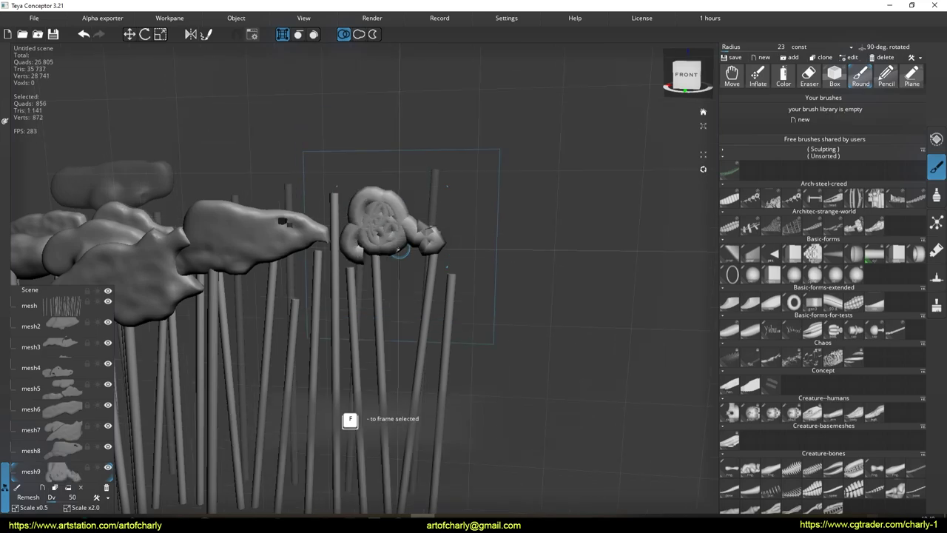
mouse_move(516, 273)
left_mouse_down()
mouse_move(486, 249)
mouse_move(413, 262)
mouse_move(58, 486)
left_mouse_up()
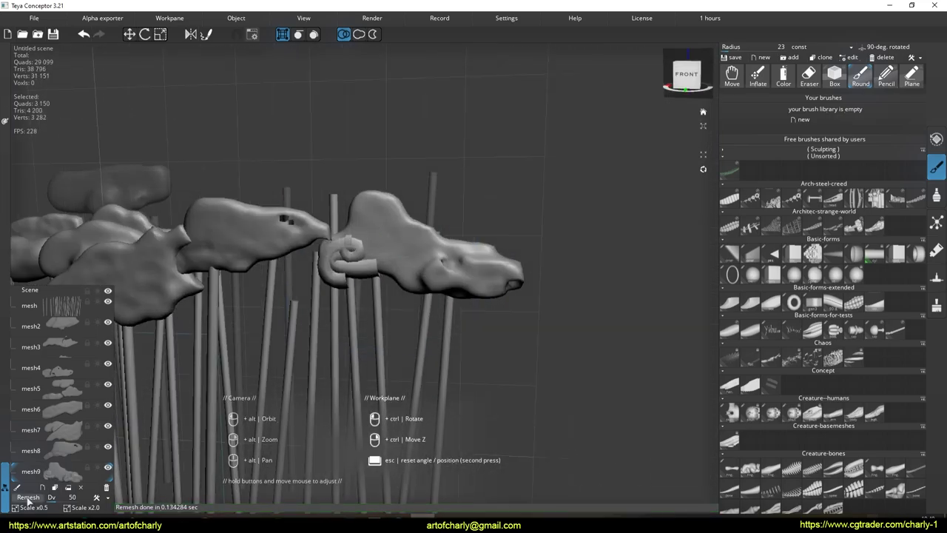
left_click_drag(296, 296, 370, 281, "alt")
mouse_move(370, 281)
right_mouse_down("alt")
mouse_move(438, 238)
mouse_move(414, 244)
right_mouse_up("alt")
mouse_move(415, 244)
left_mouse_down("alt")
mouse_move(429, 209)
mouse_move(384, 216)
left_mouse_up("alt")
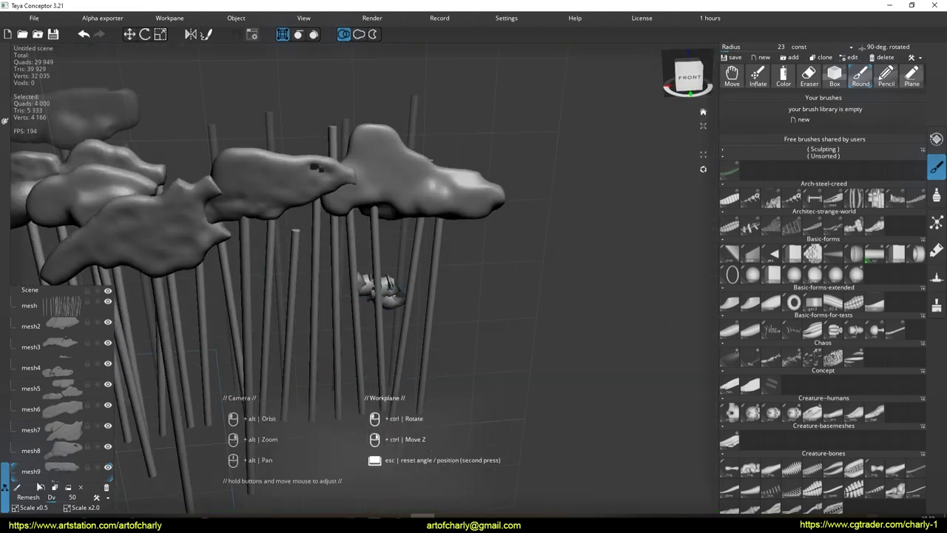
right_click_drag(385, 216, 351, 222, "alt")
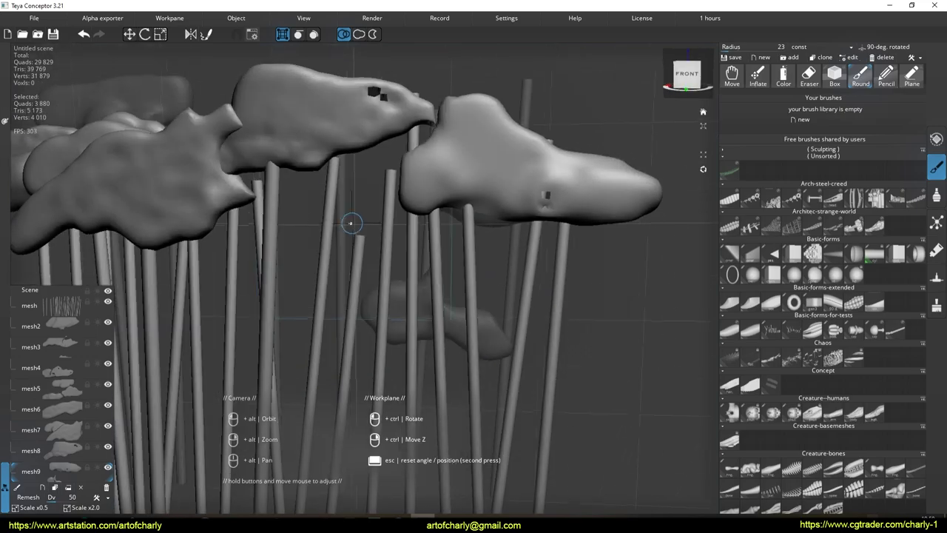
key("r")
Draw a lower, flattened cloud canopy among the middle rods and remesh it
mouse_move(317, 247)
left_mouse_down()
mouse_move(390, 232)
mouse_move(503, 307)
left_mouse_up()
key("r")
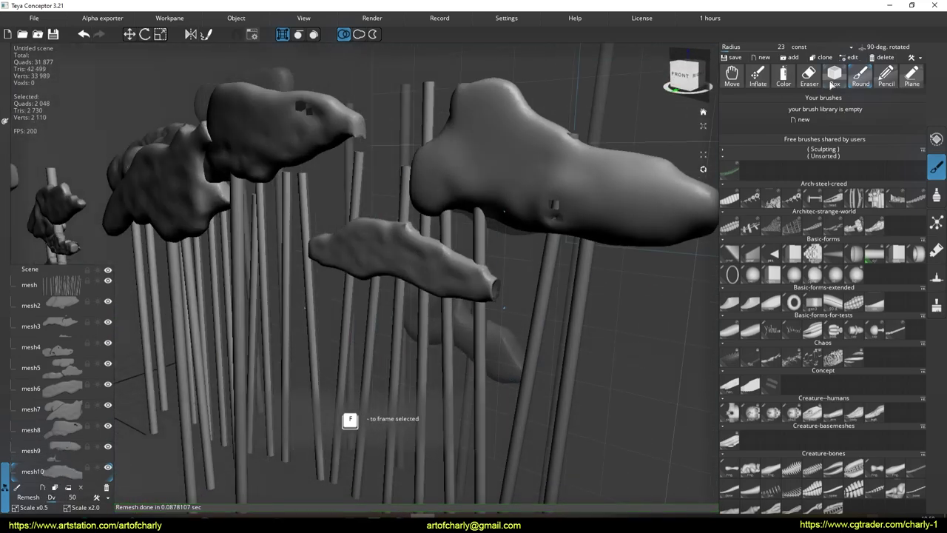
left_click(732, 74)
mouse_move(380, 264)
left_mouse_down("alt")
mouse_move(397, 250)
mouse_move(403, 342)
left_mouse_up("alt")
scroll(403, 343, "down", 5)
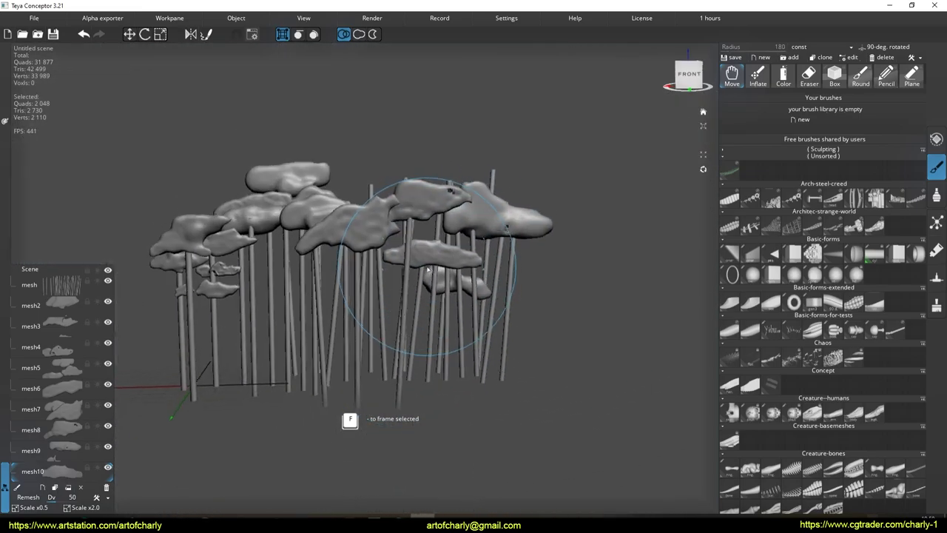
Start a new layer and draw a curly canopy stroke with the Round brush
scroll(429, 225, "up", 5)
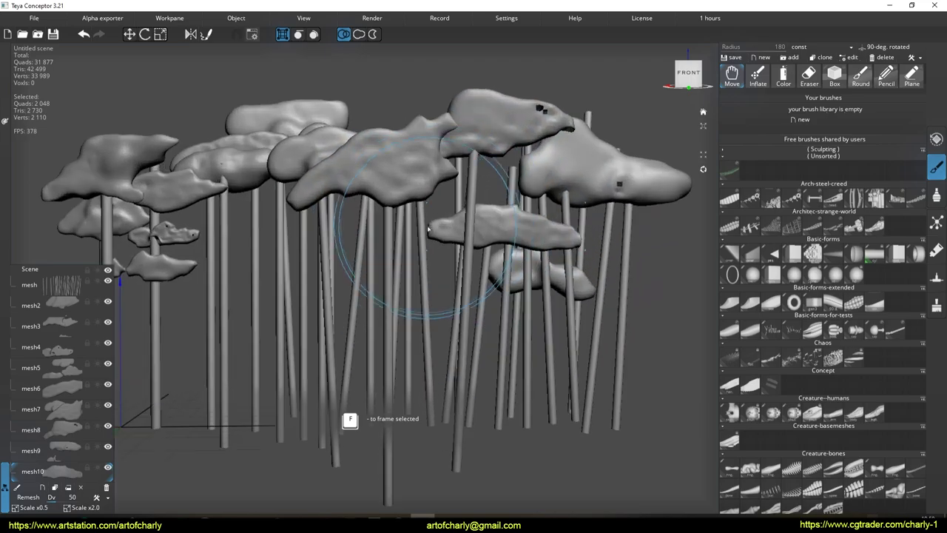
left_click(31, 490)
left_click(861, 74)
scroll(376, 232, "up", 3)
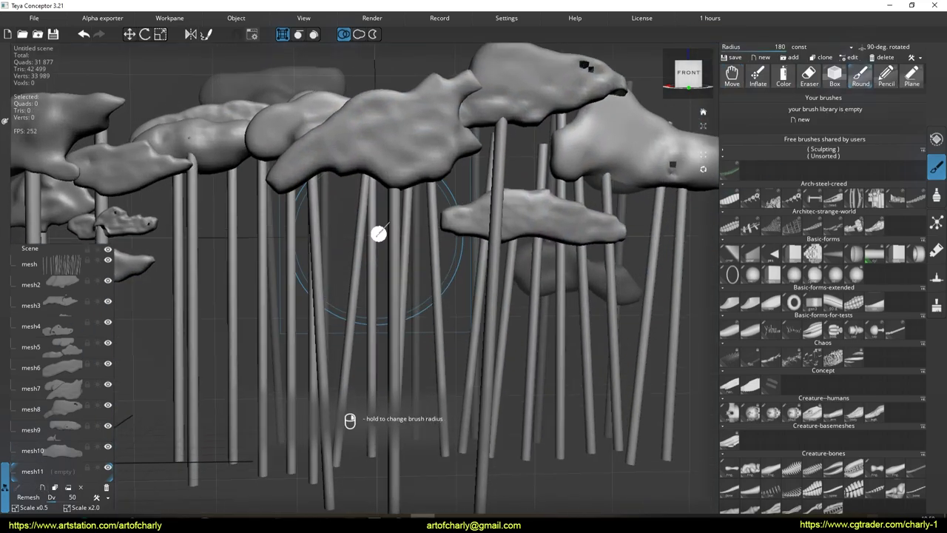
scroll(367, 245, "up", 2)
mouse_move(347, 222)
left_mouse_down()
mouse_move(414, 236)
mouse_move(330, 238)
mouse_move(385, 244)
mouse_move(387, 277)
left_mouse_up()
scroll(391, 314, "up", 2)
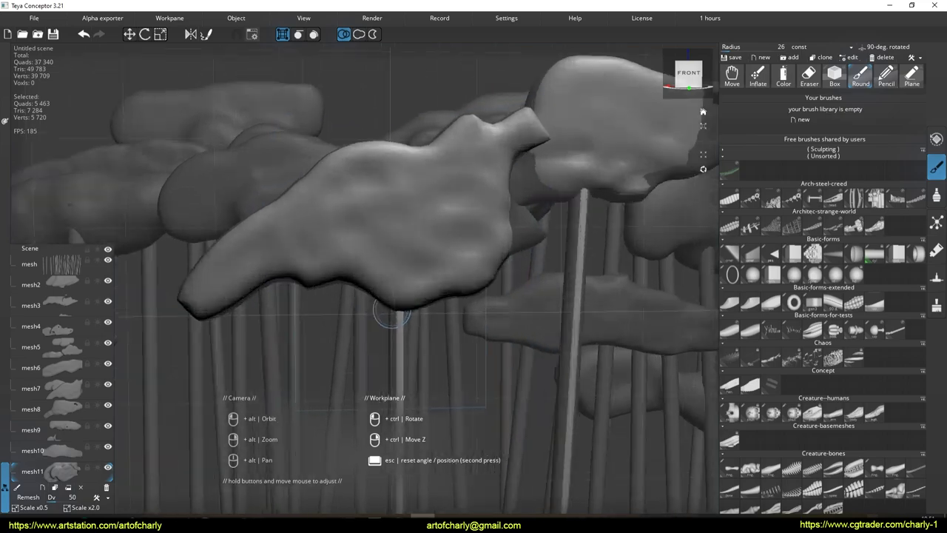
key("f")
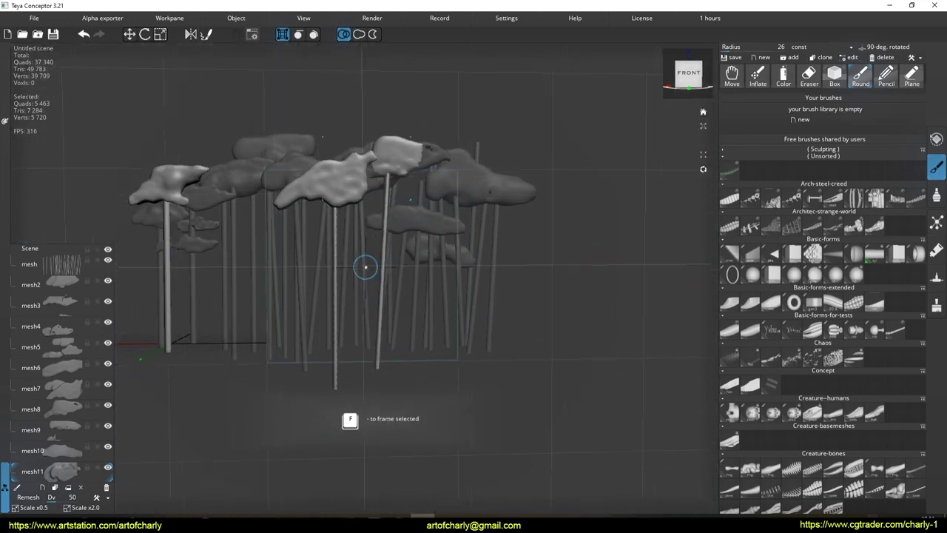
Add a blob beside the trees and a ring-shaped mesh, remeshing it into a cloud
left_click(390, 264)
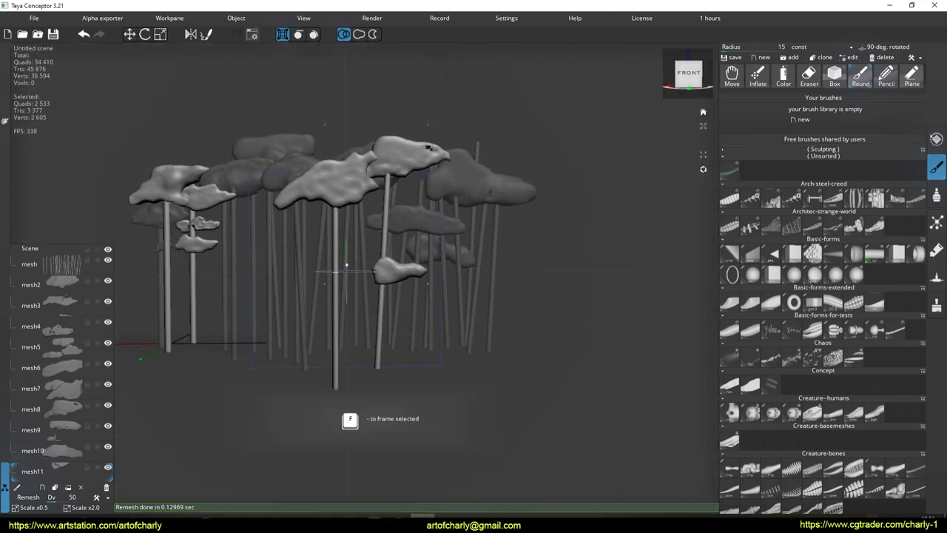
right_click_drag(350, 252, 385, 281, "alt")
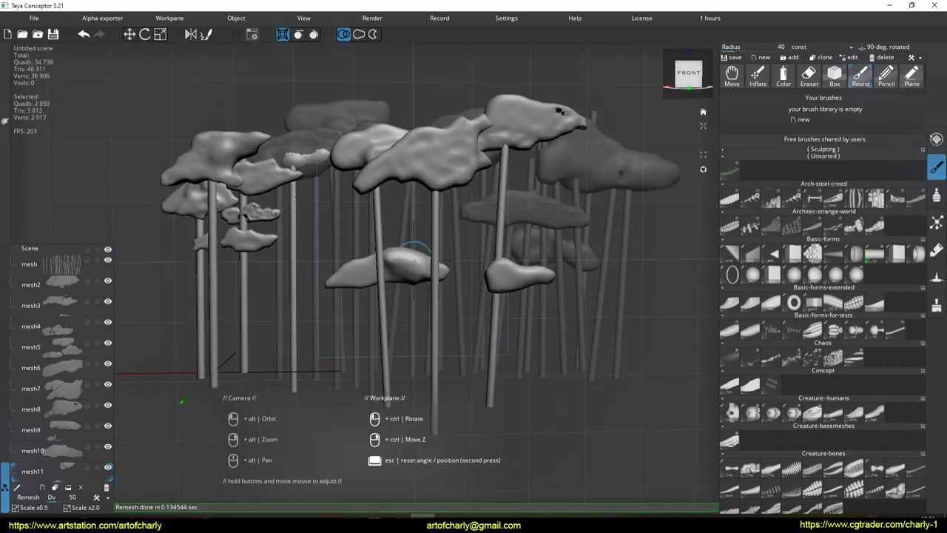
left_click_drag(36, 497, 433, 204, "alt")
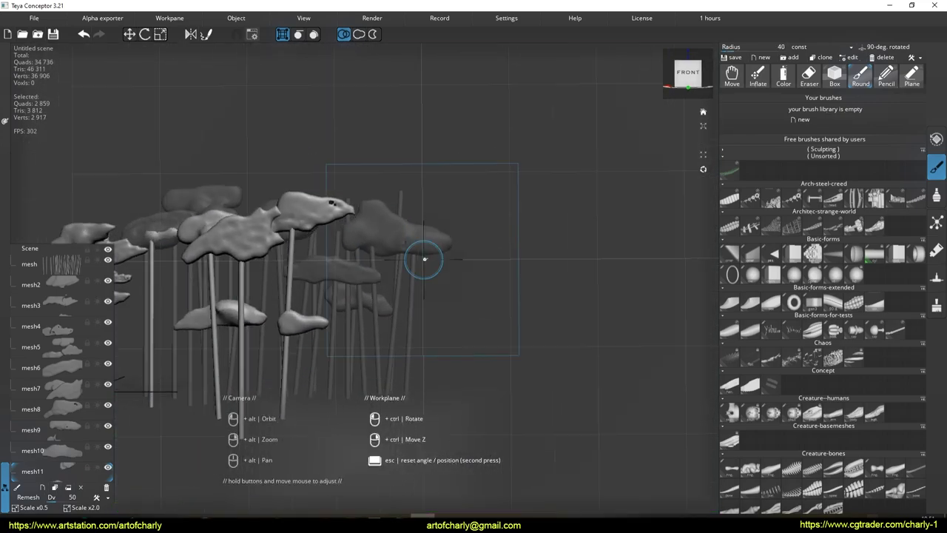
mouse_move(432, 204)
right_mouse_down("alt")
mouse_move(408, 232)
mouse_move(410, 193)
right_mouse_up("alt")
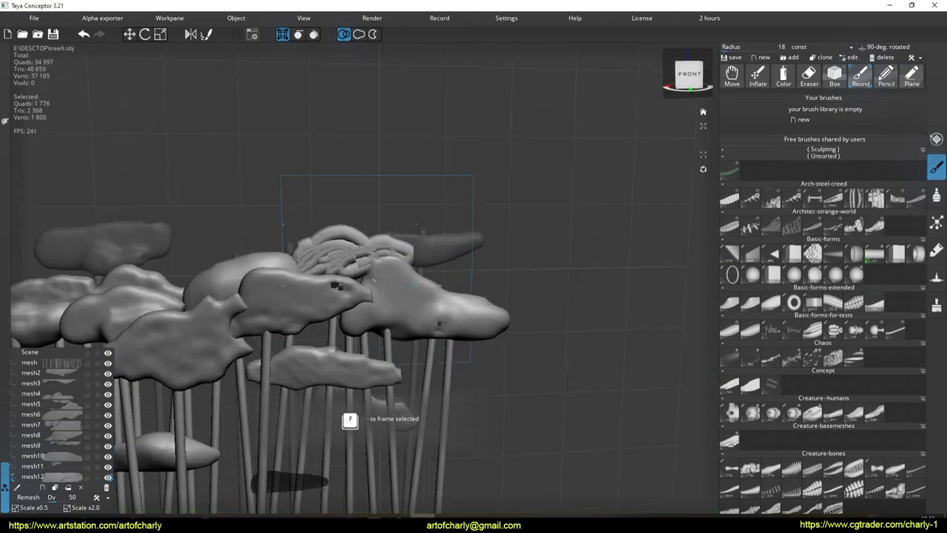
left_click(28, 497)
left_click(28, 497)
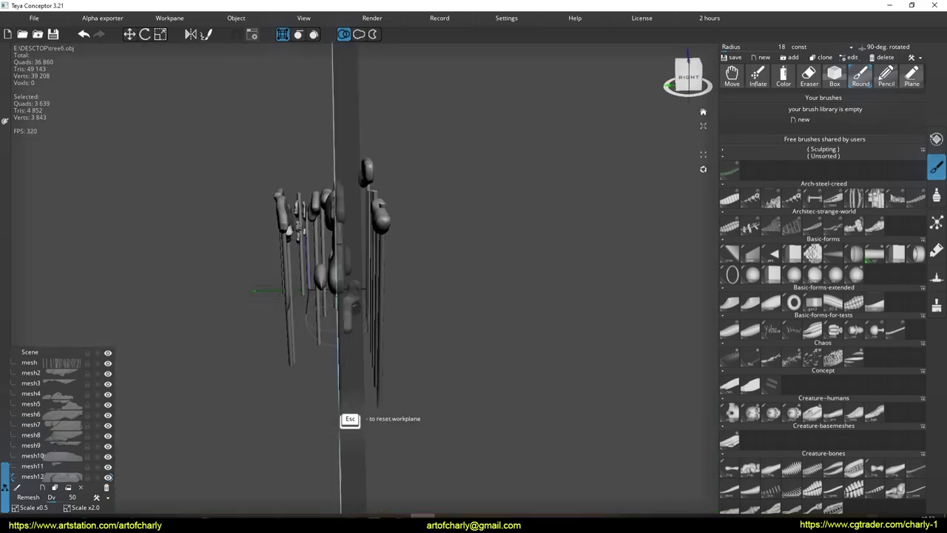
key("f")
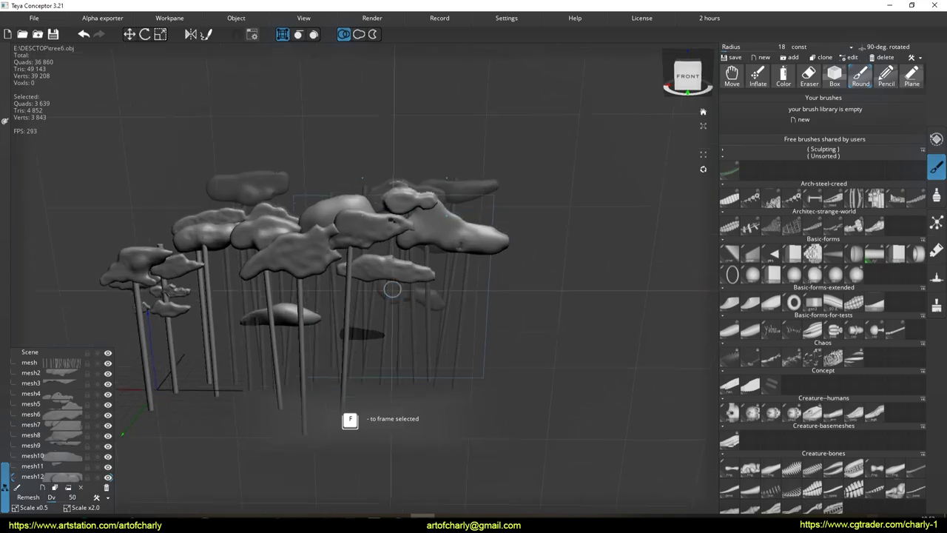
Undo stray looped tube strokes and smooth a new blob among the trunks into a cloud
middle_click_drag(407, 301, 386, 318)
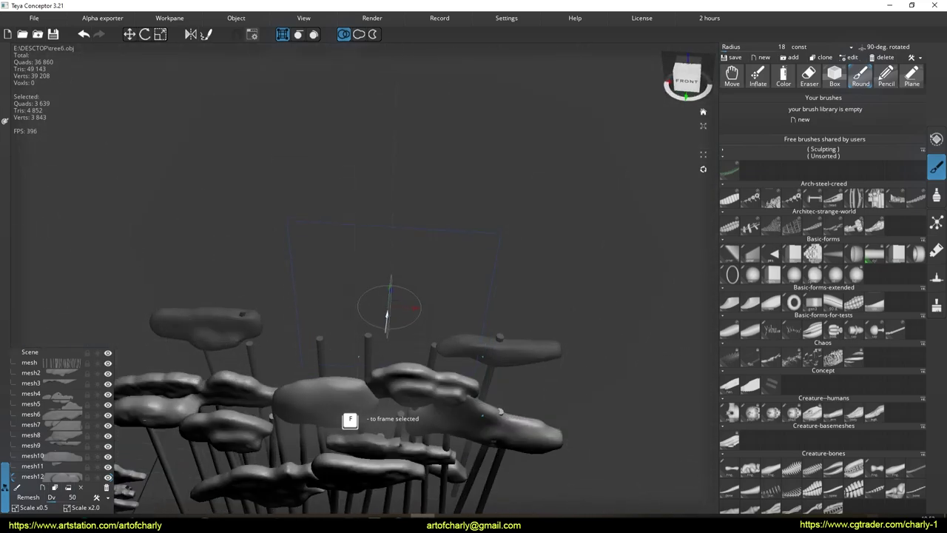
left_click_drag(387, 295, 414, 318)
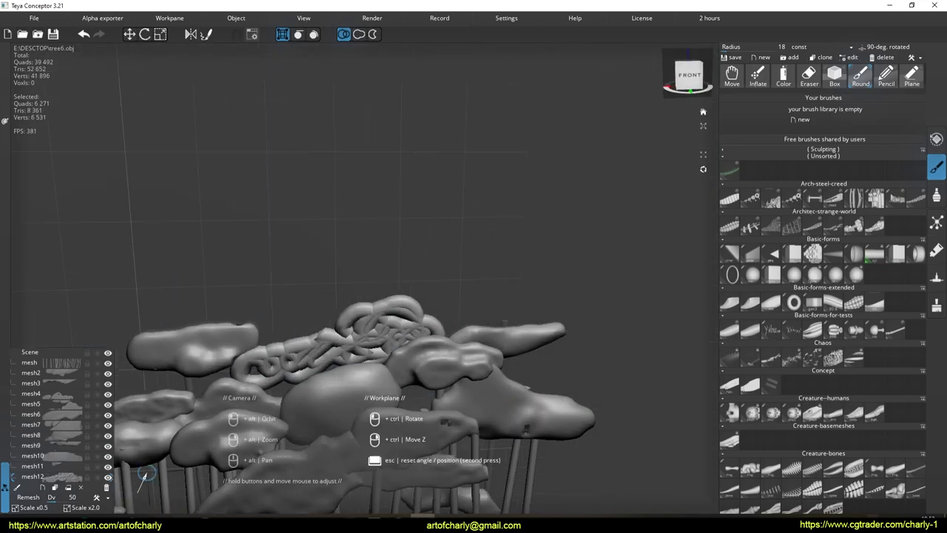
key("ctrl+z")
middle_click_drag(271, 392, 363, 334)
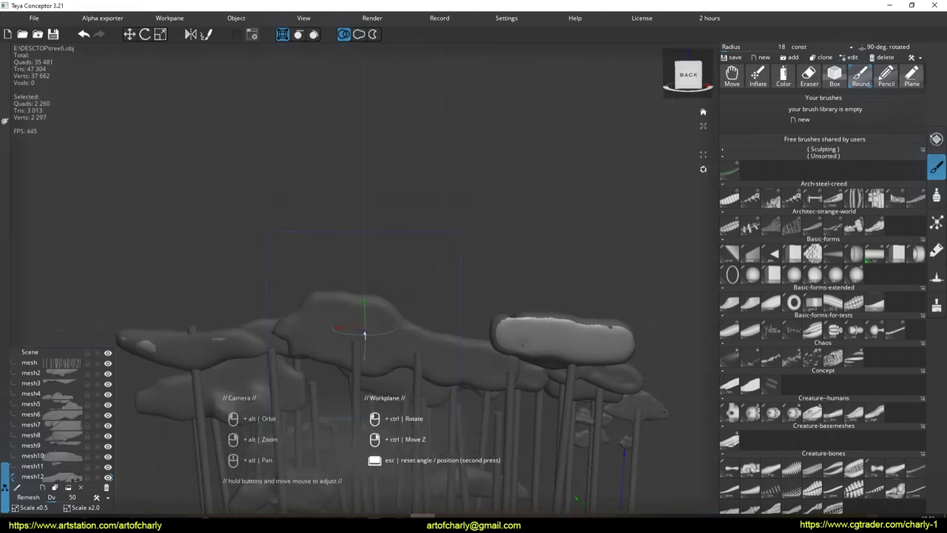
left_click_drag(364, 334, 364, 347)
key("ctrl+z")
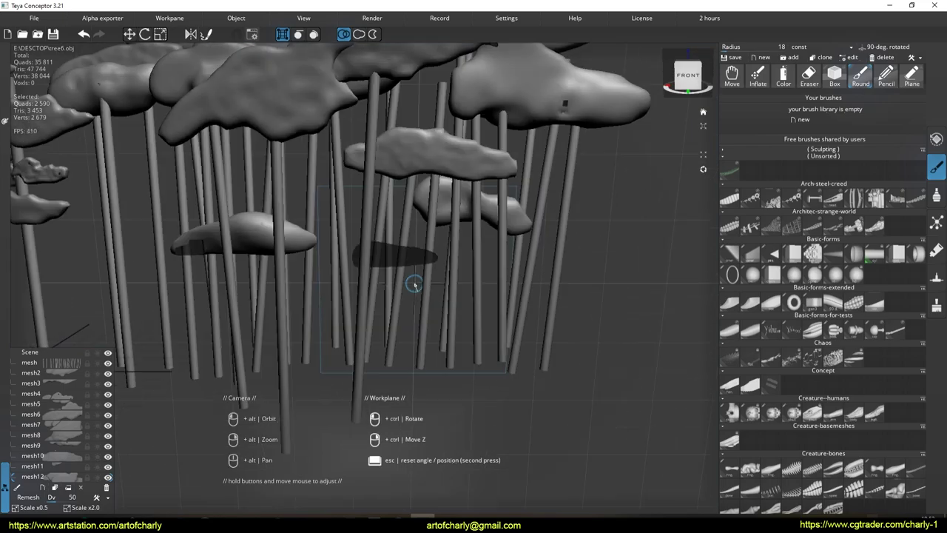
left_click(385, 313)
left_click(398, 300)
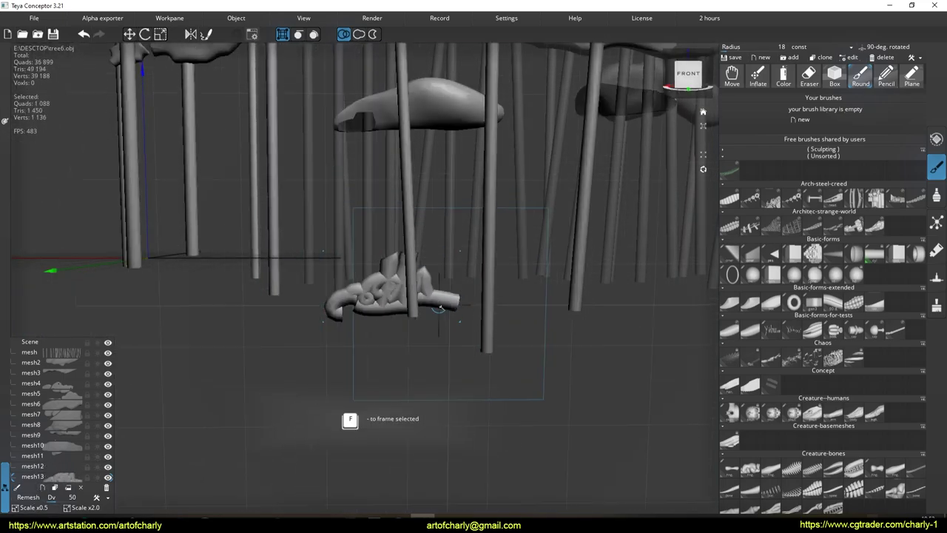
left_click(36, 497)
Add a curved low cloud as mesh14 and a small mesh15 among the trunks
scroll(307, 281, "down", 3)
middle_click_drag(307, 282, 408, 282)
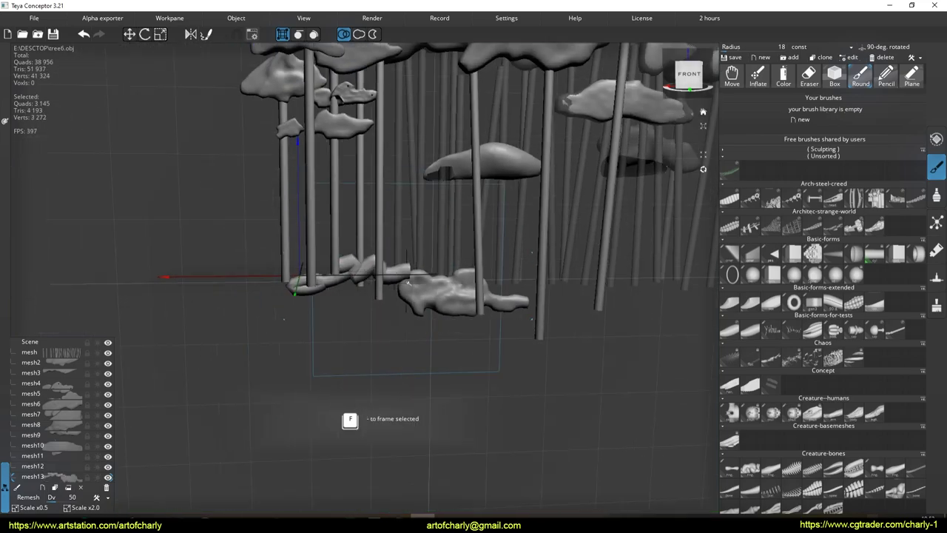
left_click_drag(408, 282, 296, 272)
key("ctrl+z")
scroll(271, 332, "down", 3)
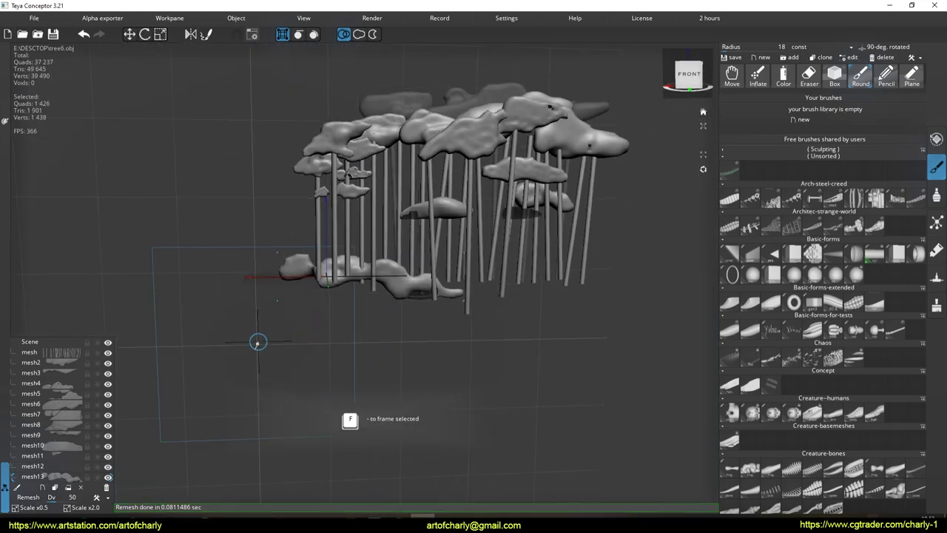
middle_click_drag(253, 340, 313, 289)
scroll(318, 222, "up", 4)
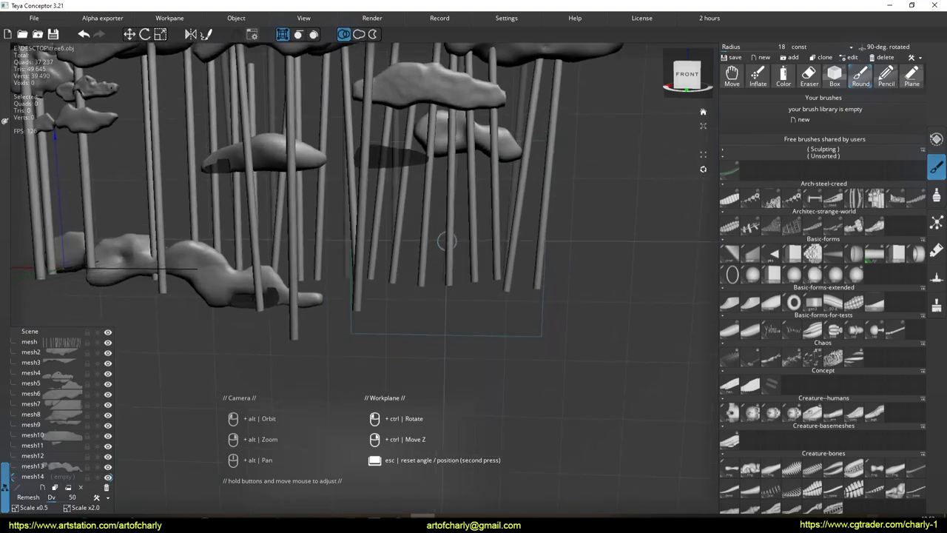
left_click_drag(455, 270, 531, 263)
left_click_drag(347, 255, 403, 251)
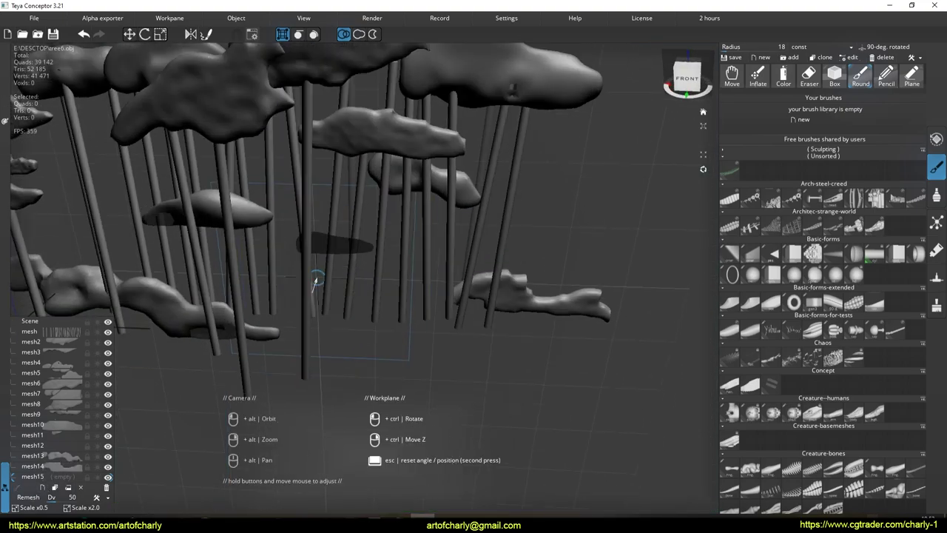
Orbit, pan and zoom over the finished cloud-tree forest to check canopy placement
scroll(376, 296, "down", 3)
middle_click_drag(376, 296, 377, 266)
scroll(377, 267, "up", 5)
middle_click_drag(650, 267, 570, 299)
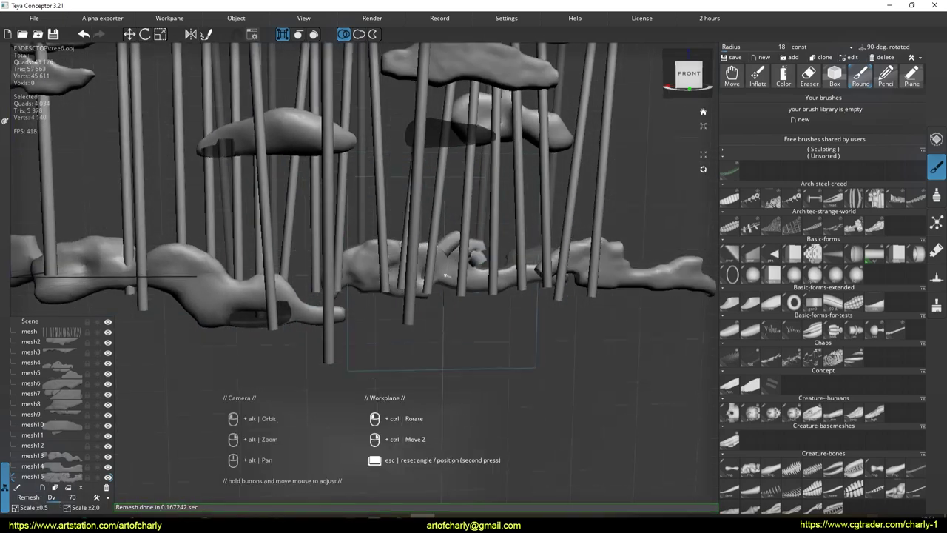
scroll(363, 222, "down", 2)
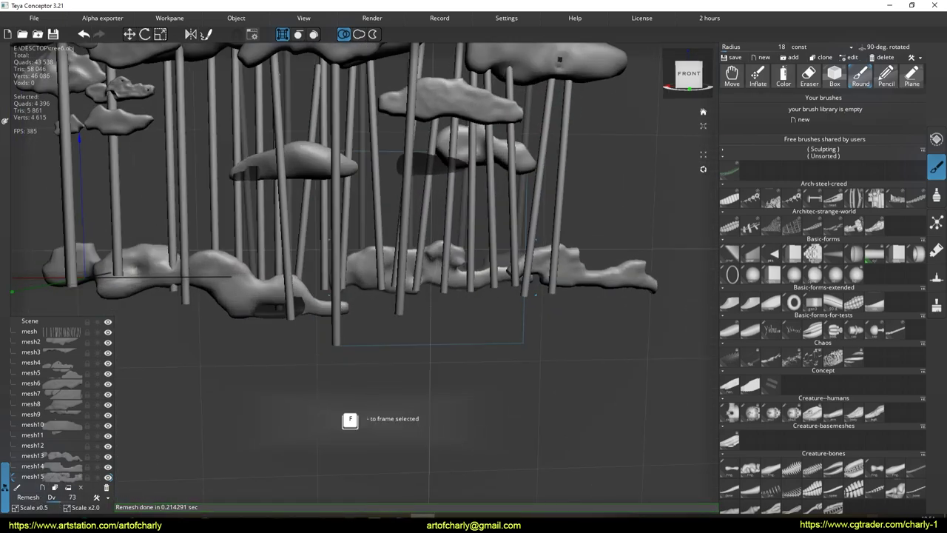
scroll(362, 222, "up", 2)
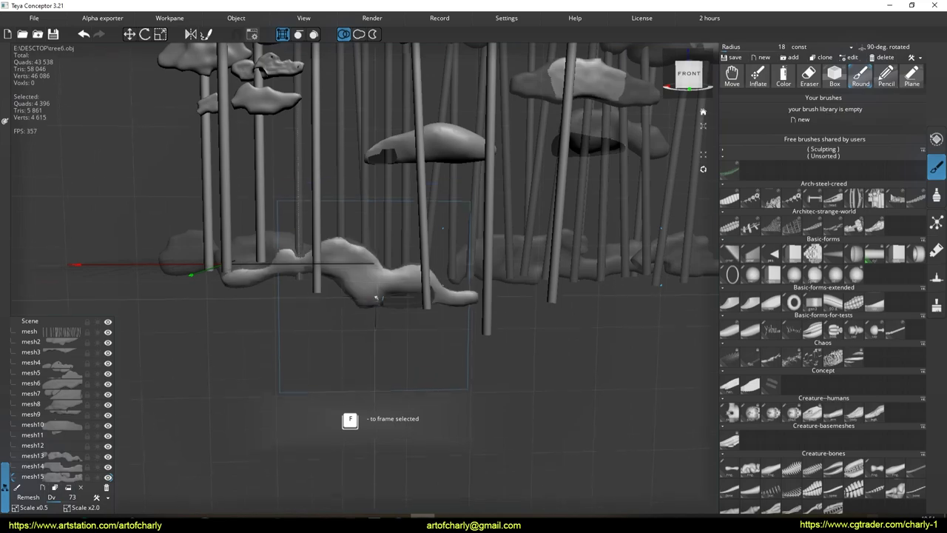
scroll(362, 222, "up", 2)
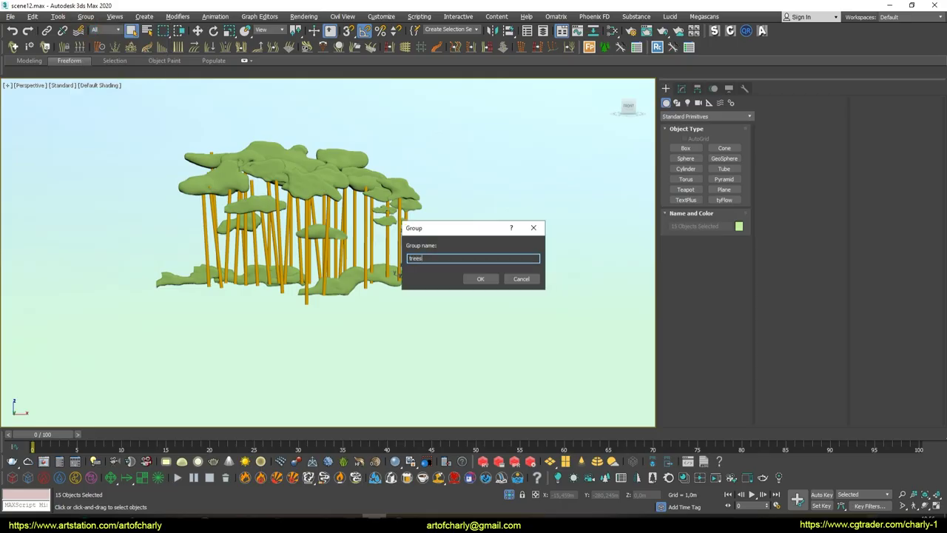
Group the 15 imported tree objects as 'trees', deselect, and restore the multi-viewport layout
key("Return")
left_click(473, 208)
key("alt+w")
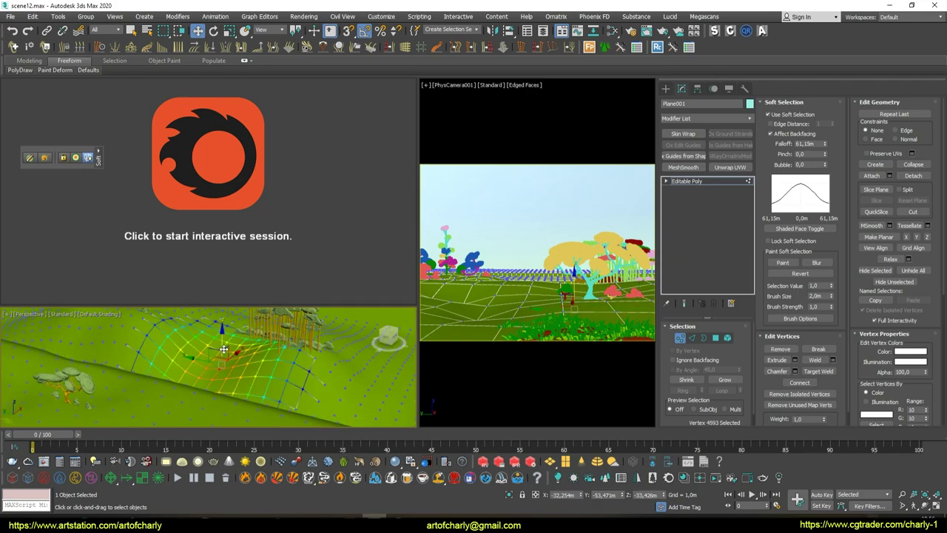
Orbit and zoom the Perspective view around the terrain to check the trees on the hill
mouse_move(246, 347)
middle_mouse_down("alt")
mouse_move(300, 349)
mouse_move(261, 347)
middle_mouse_up("alt")
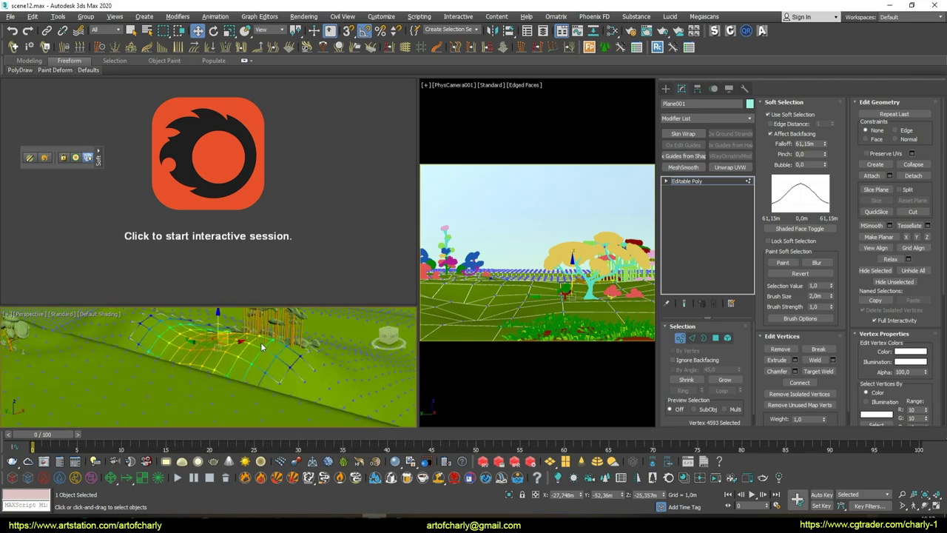
scroll(307, 387, "up", 3)
scroll(311, 383, "up", 2)
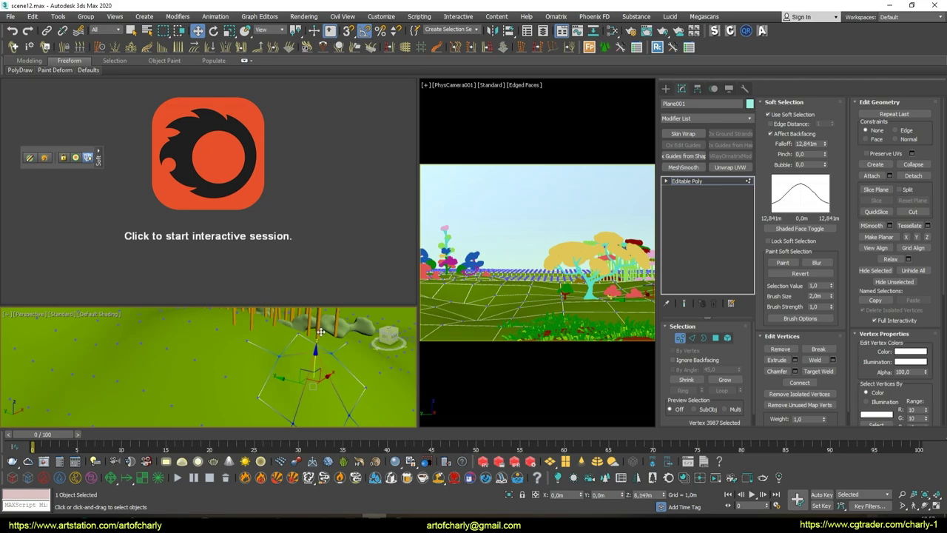
middle_click_drag(284, 318, 293, 356, "alt")
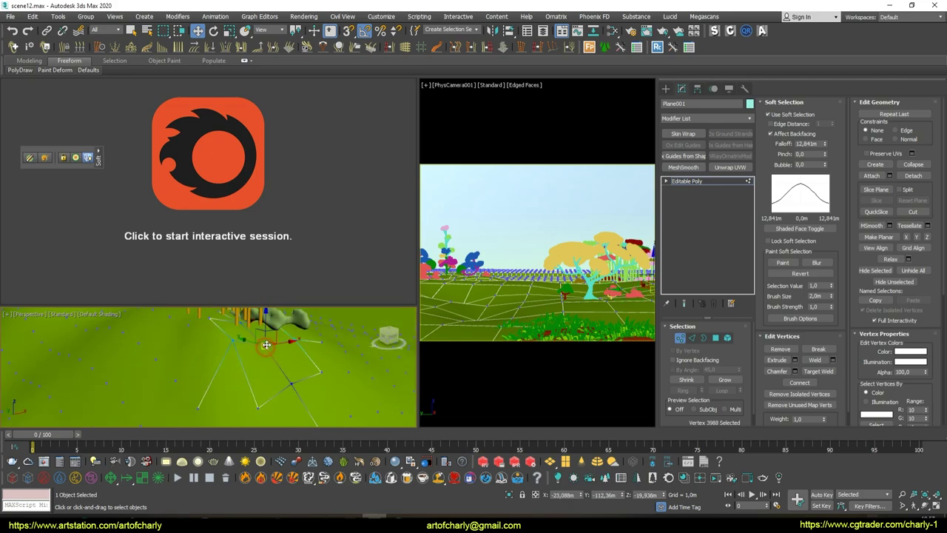
mouse_move(275, 315)
middle_mouse_down("alt")
mouse_move(309, 357)
mouse_move(362, 382)
middle_mouse_up("alt")
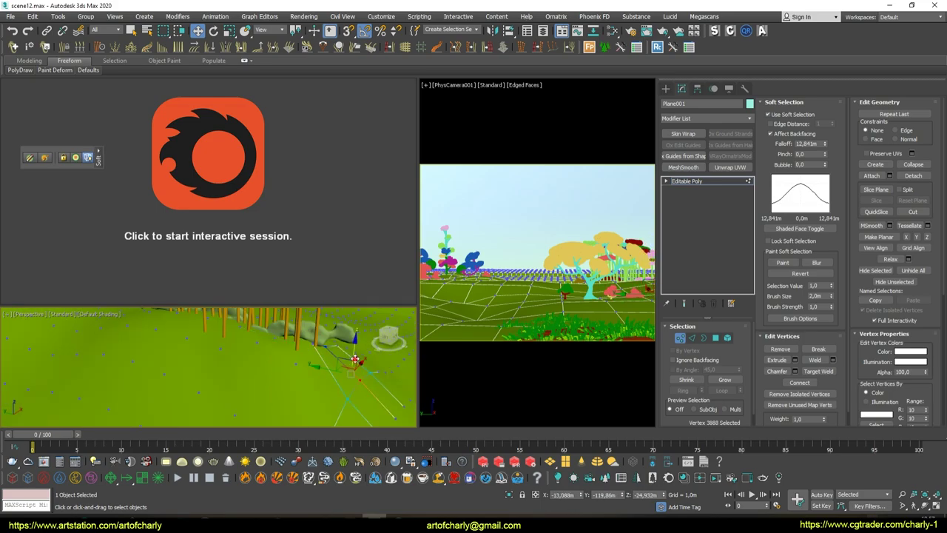
mouse_move(360, 347)
middle_mouse_down("alt")
mouse_move(371, 375)
mouse_move(337, 410)
middle_mouse_up("alt")
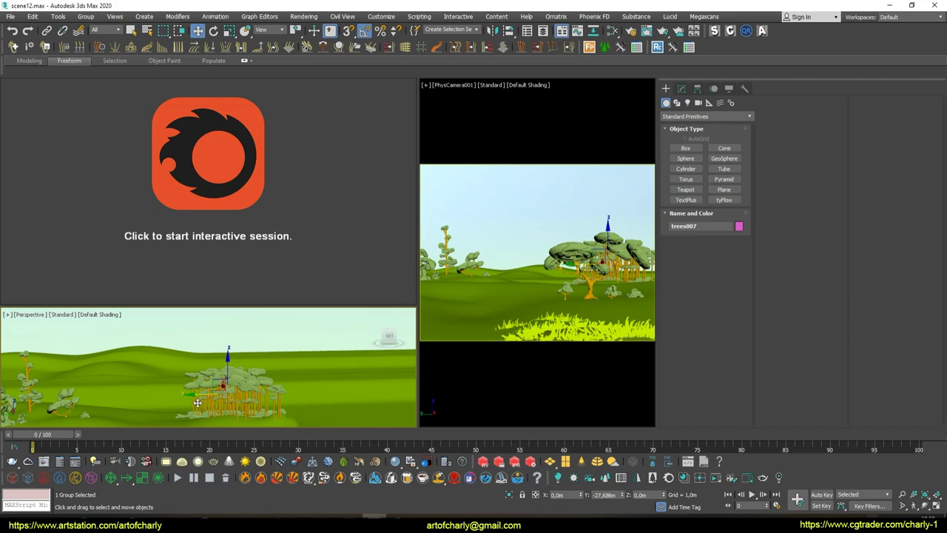
Start the Corona interactive preview and shift the trees6 group to the right
left_click(339, 339)
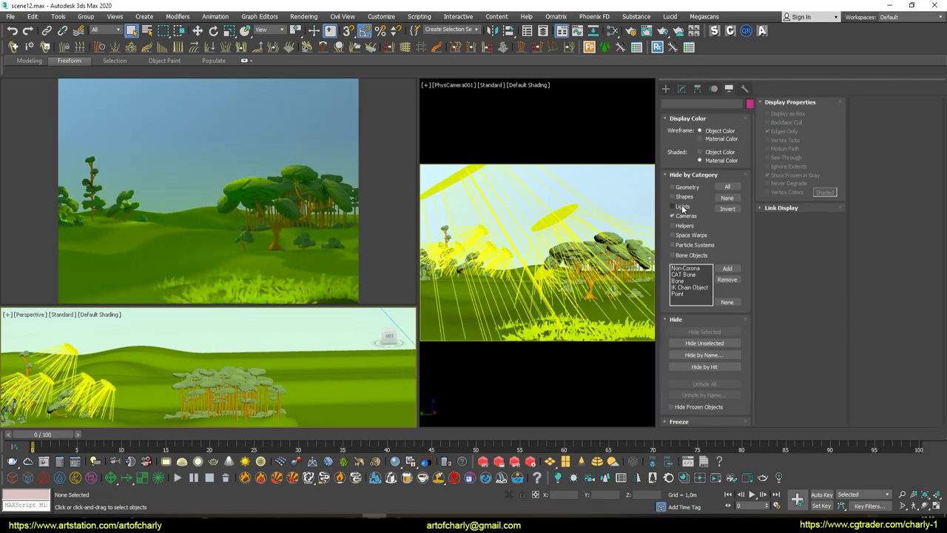
left_click(248, 383)
middle_click_drag(247, 382, 234, 339, "alt")
left_click_drag(243, 372, 249, 372)
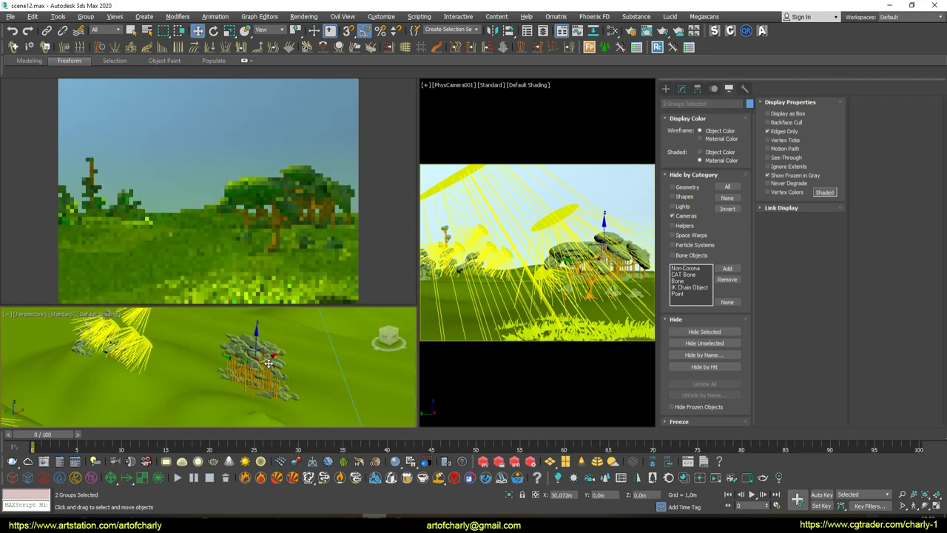
mouse_move(249, 372)
middle_mouse_down("alt")
mouse_move(283, 369)
mouse_move(222, 347)
middle_mouse_up("alt")
Clone a light-shaft Corona light, move it over the new trees, and open its Exclude/Include list
left_click(283, 369)
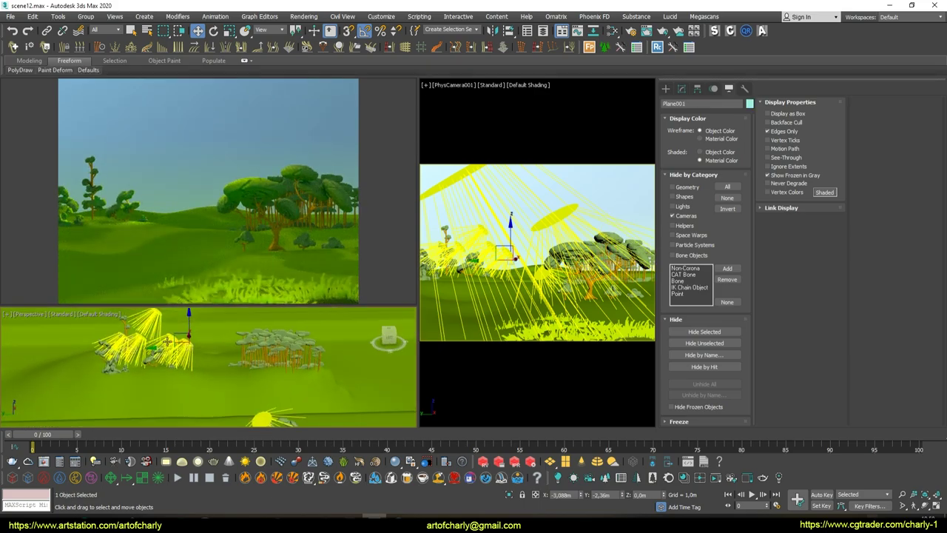
left_click_drag(215, 340, 318, 341, "shift")
left_click(473, 304)
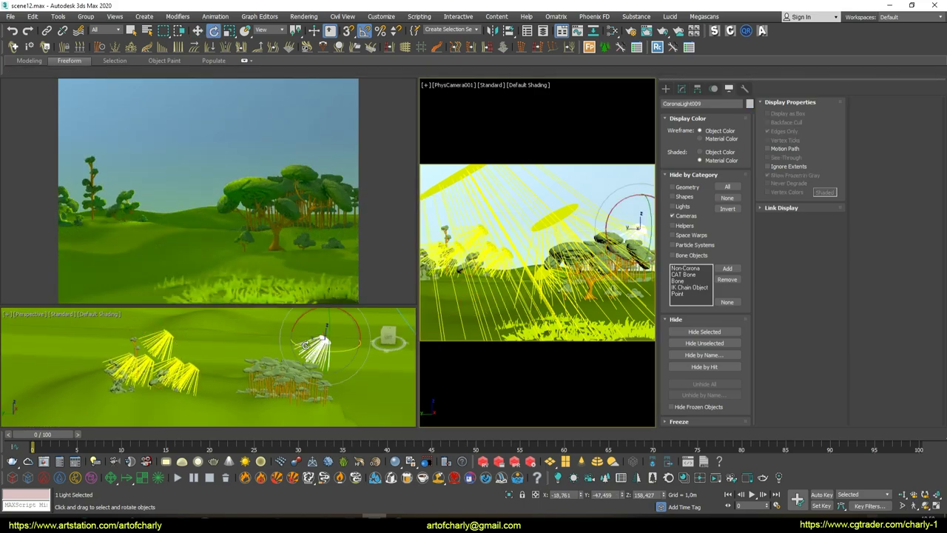
left_click_drag(324, 333, 242, 327)
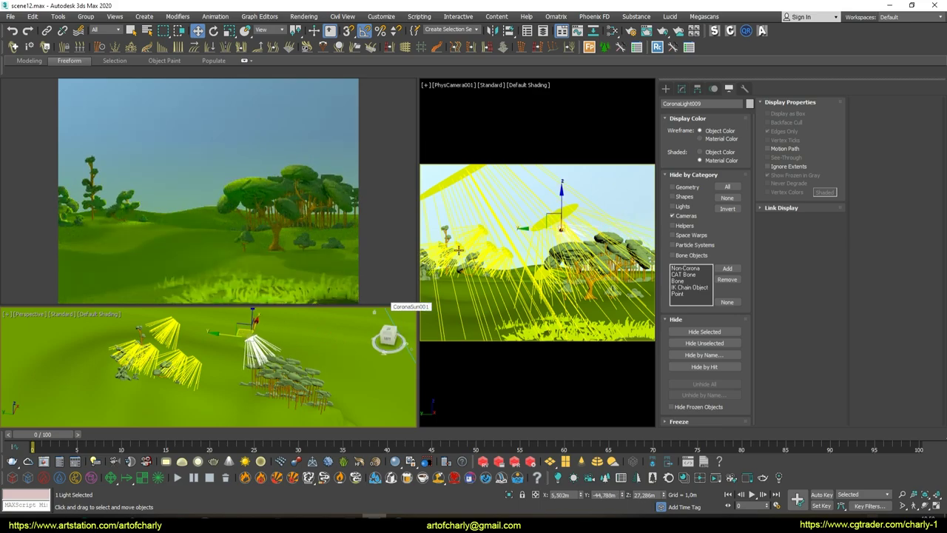
left_click(681, 88)
left_click(785, 115)
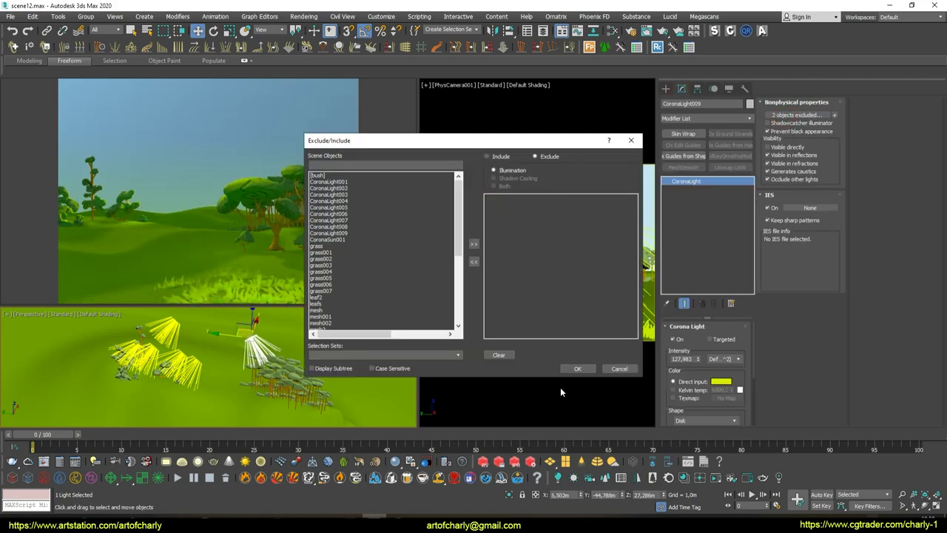
Leave the light's exclusion list empty, lift it higher above the trees, and begin enlarging it
left_click(577, 368)
left_click_drag(735, 356, 684, 376)
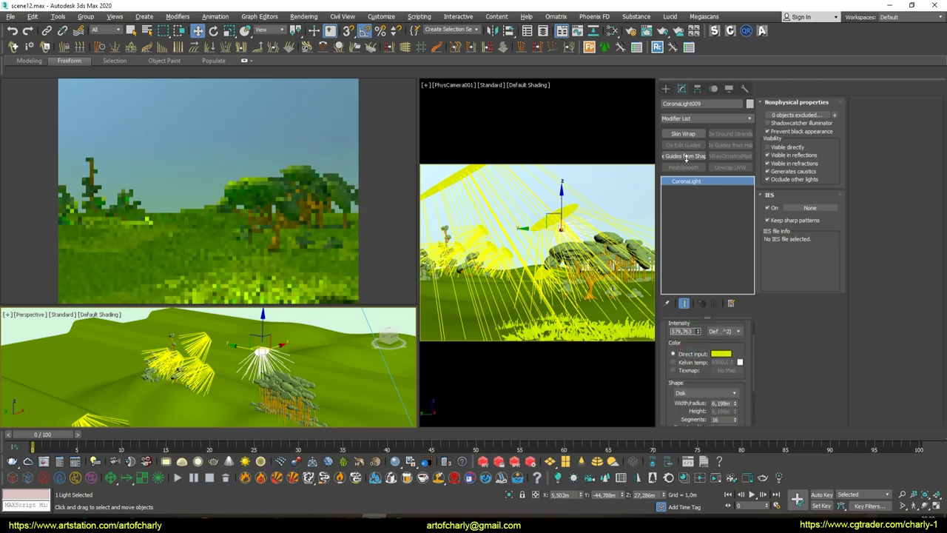
left_click_drag(264, 376, 265, 328)
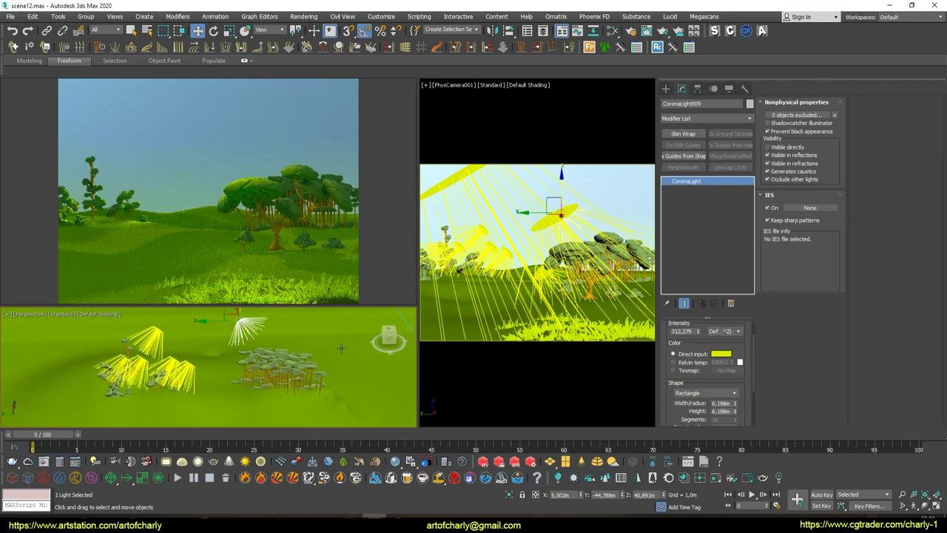
scroll(694, 373, "up", 1)
left_click_drag(735, 373, 734, 348)
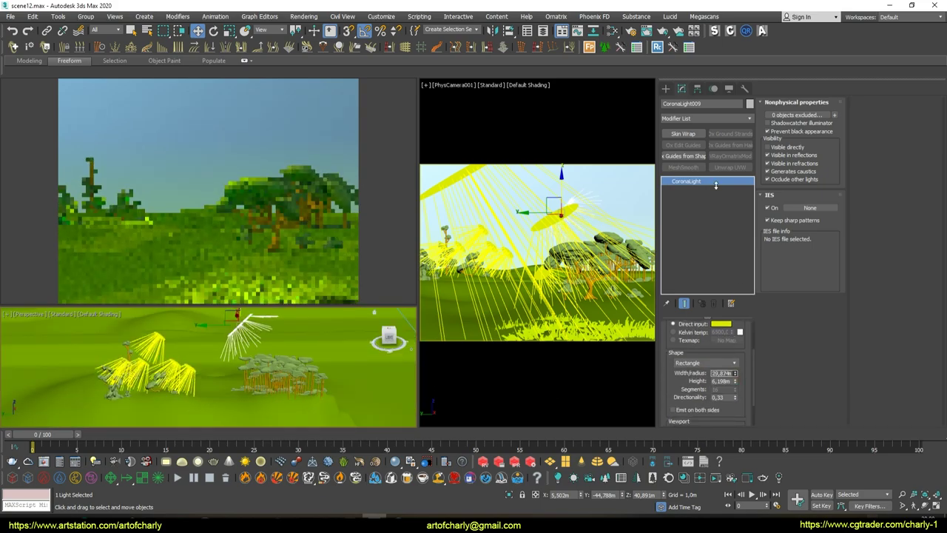
left_click_drag(734, 381, 734, 363)
middle_click_drag(222, 363, 238, 355, "alt")
Size CoronaLight009 to 35.576m × 23.986m with directionality 0.79 and intensity raised to 53,703
left_click_drag(735, 396, 734, 381)
scroll(706, 370, "down", 1)
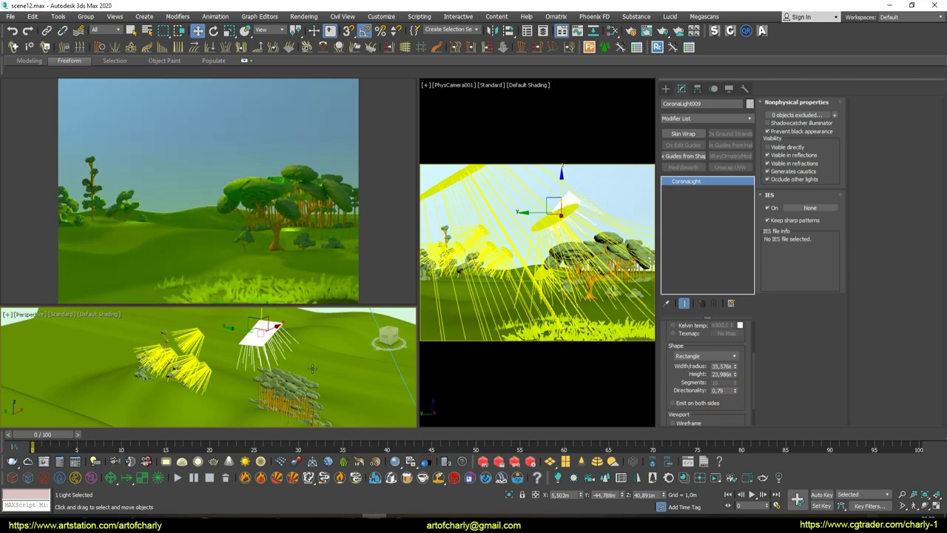
middle_click_drag(312, 367, 320, 365, "alt")
scroll(702, 370, "up", 2)
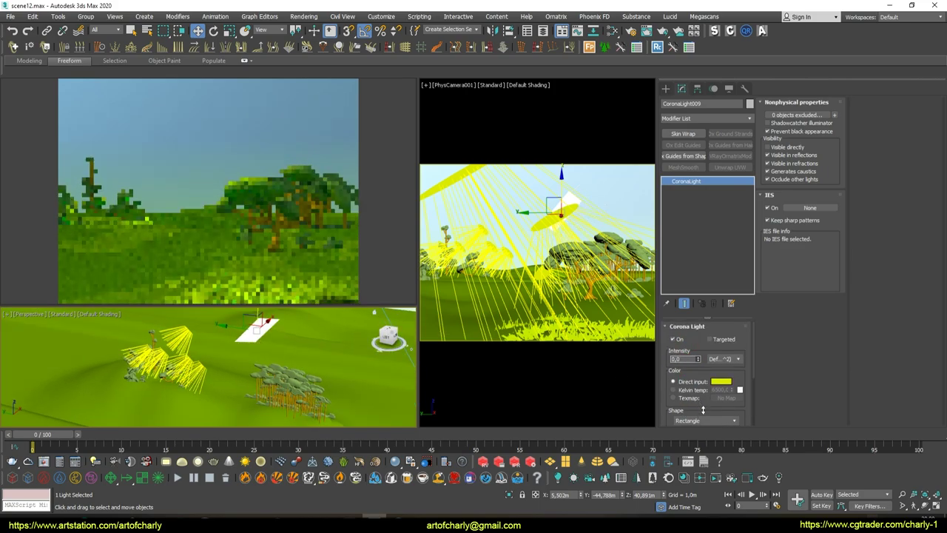
left_click_drag(698, 359, 698, 339)
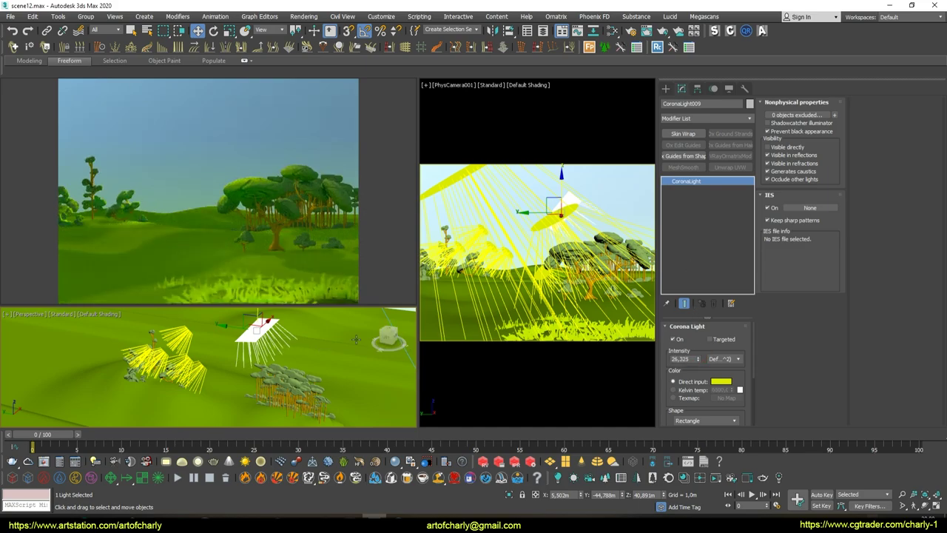
middle_click_drag(150, 378, 181, 359, "alt")
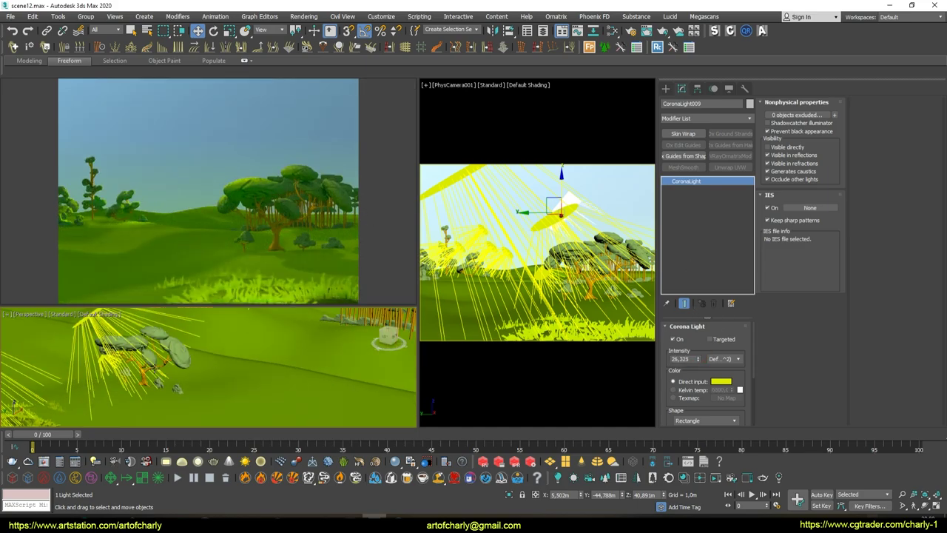
left_click(184, 356)
middle_click_drag(247, 376, 311, 348, "alt")
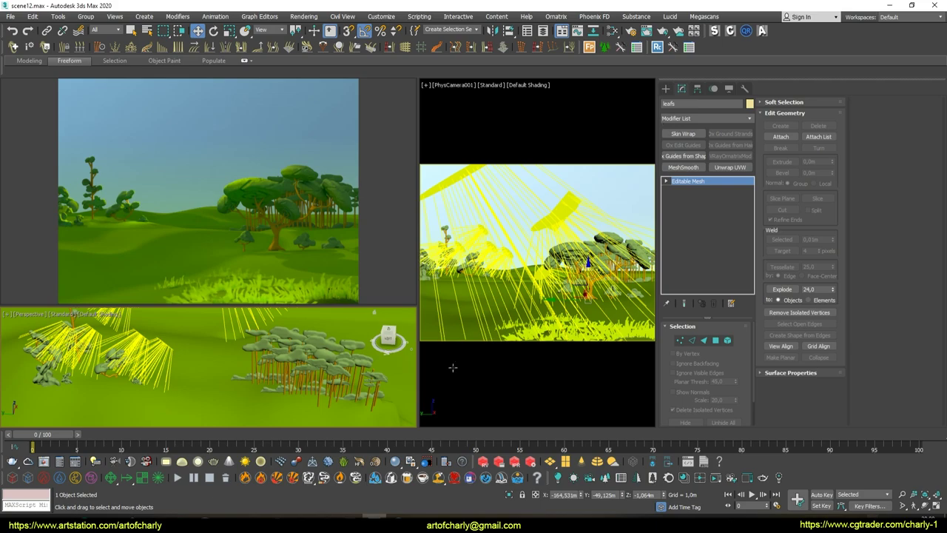
left_click(263, 325)
left_click_drag(703, 369, 697, 294)
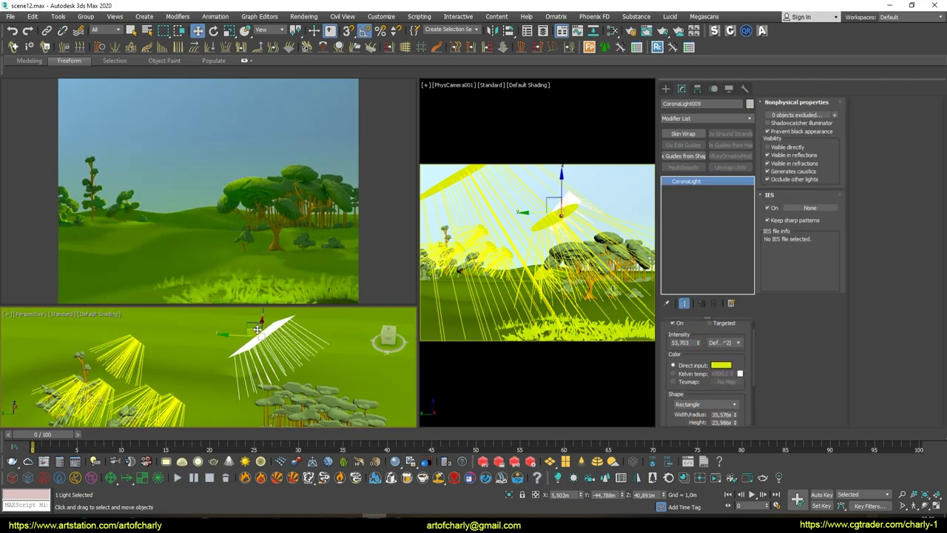
middle_click_drag(257, 328, 314, 351, "alt")
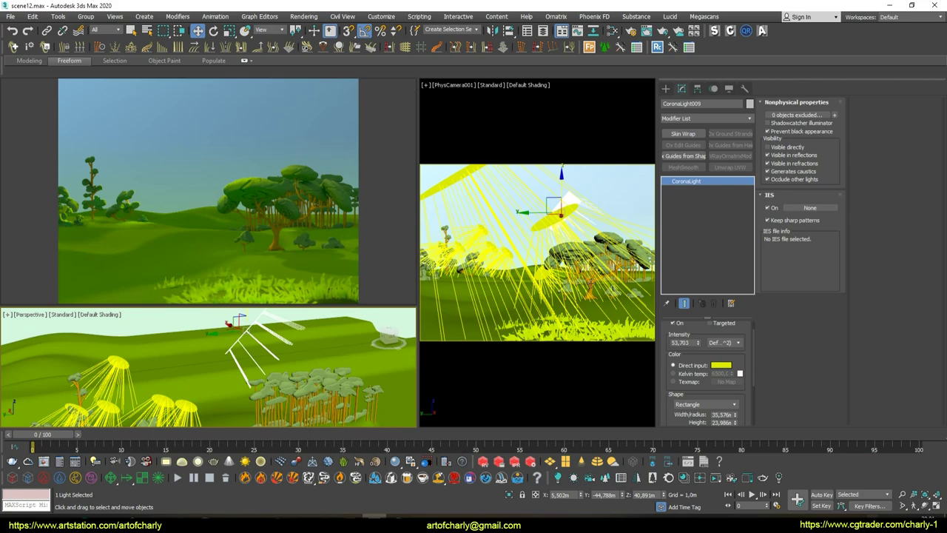
Select the big rectangle Corona light and widen it to 89.3 m
left_click(603, 269)
left_click(318, 370)
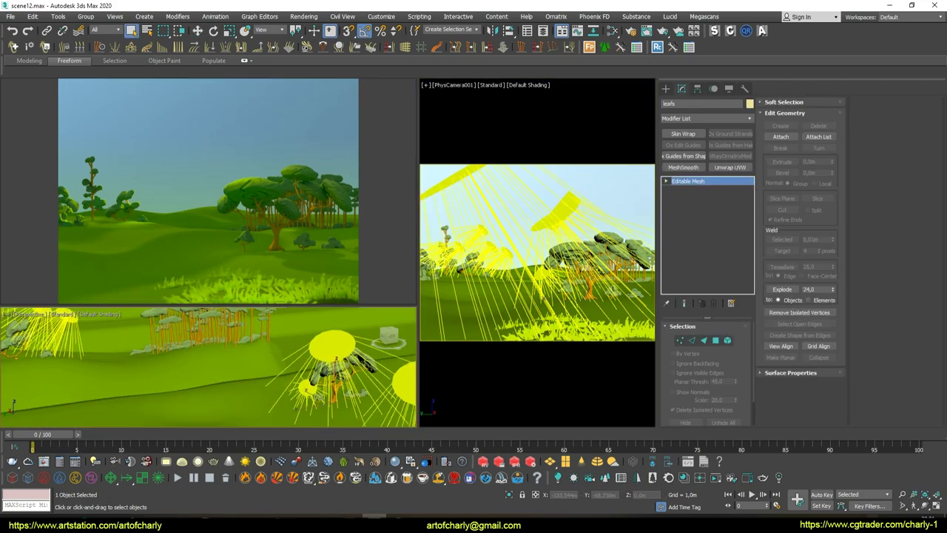
scroll(318, 362, "up", 5)
right_click(307, 255)
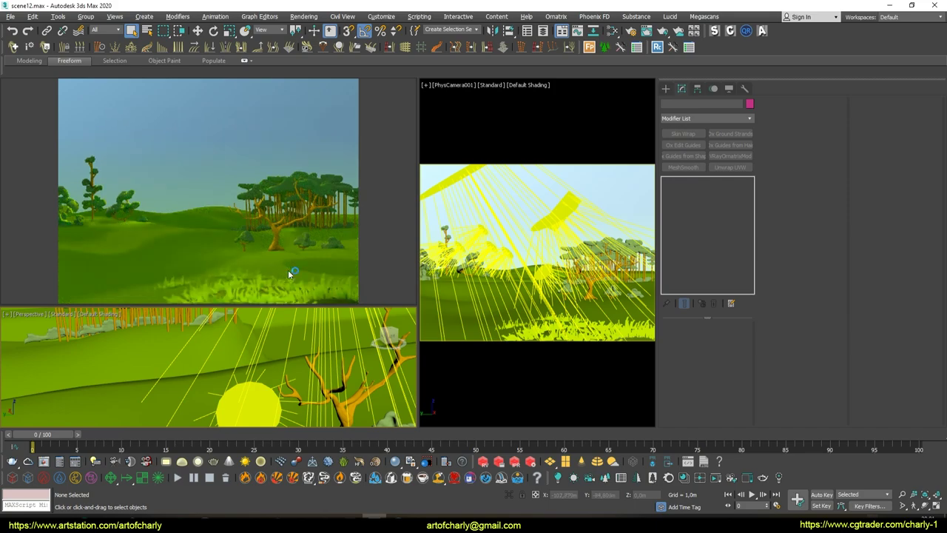
middle_click_drag(300, 401, 222, 347)
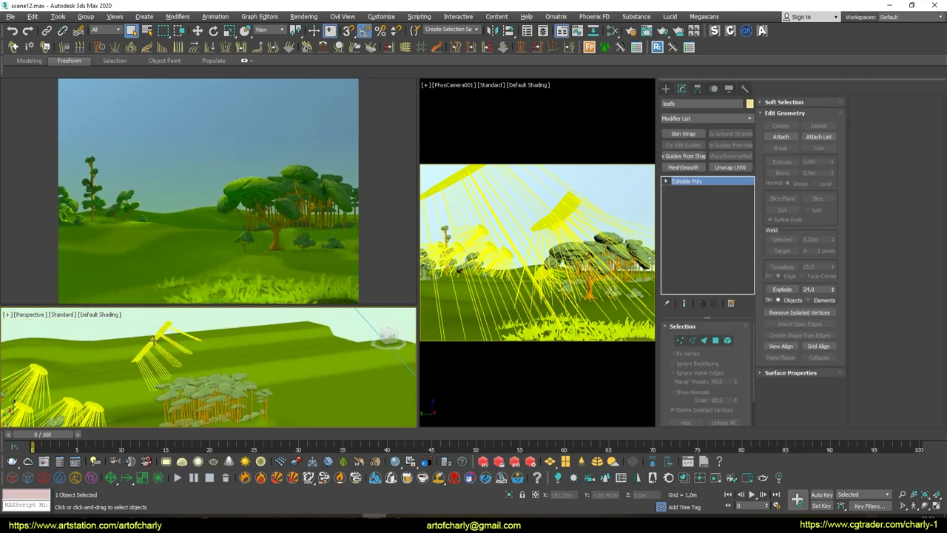
left_click(170, 329)
left_click_drag(732, 354, 732, 329)
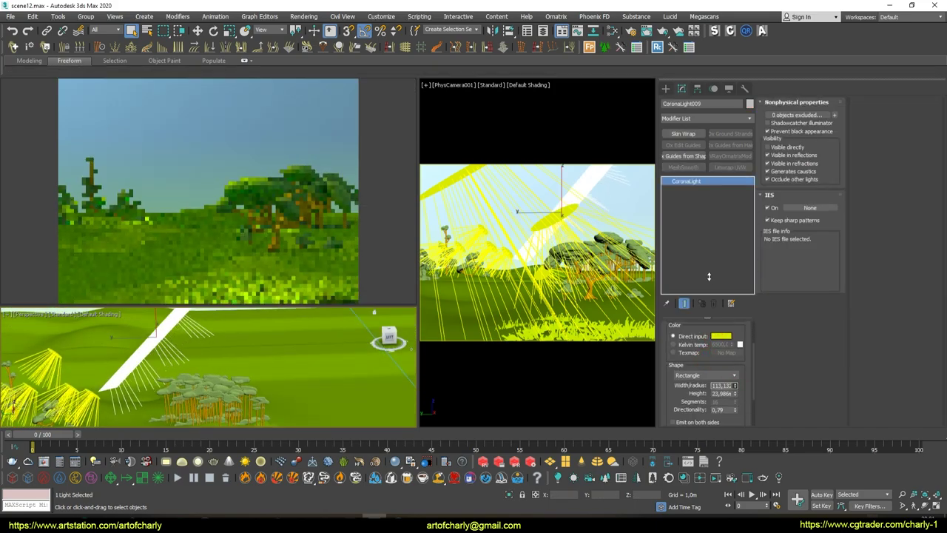
middle_click_drag(222, 370, 179, 313, "alt")
Tilt the rectangle light flatter, set its height to 86.11 m and lower its intensity
key("e")
left_click_drag(194, 342, 248, 370)
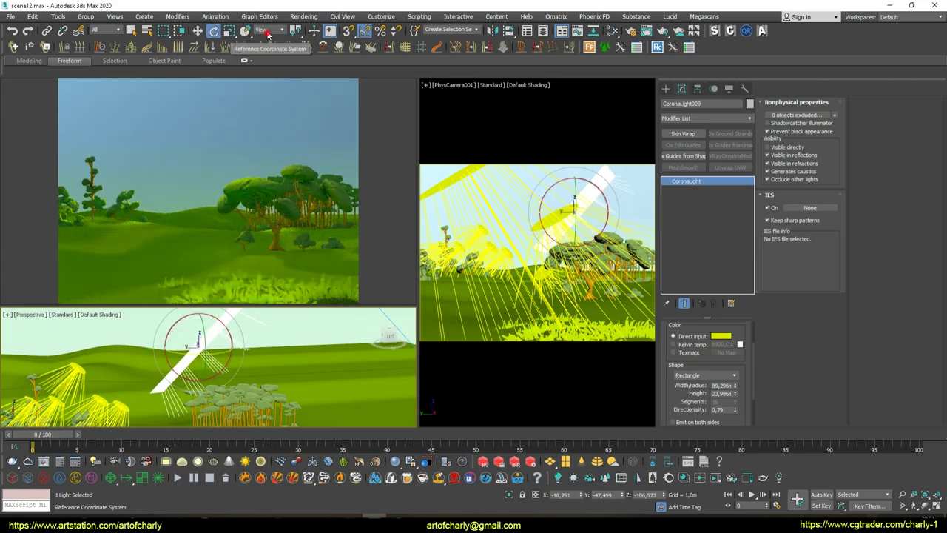
key("w")
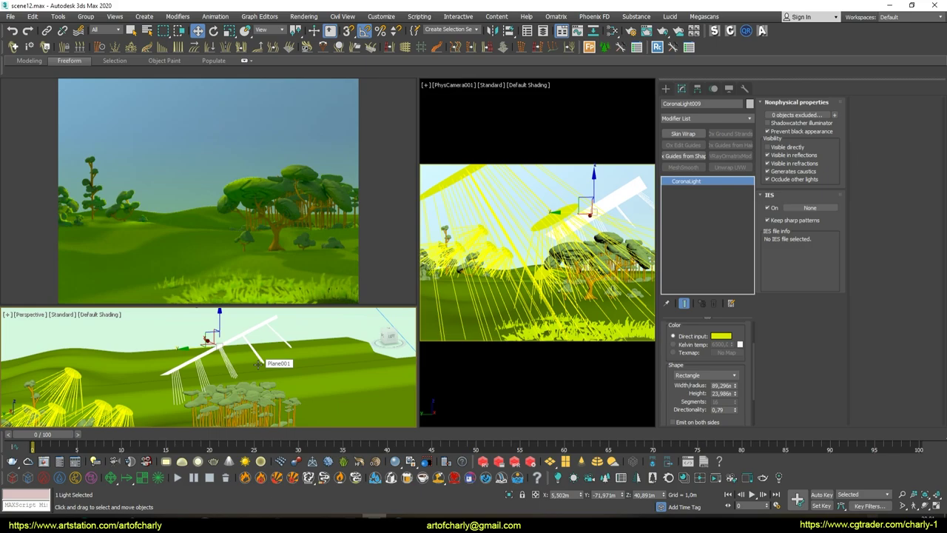
middle_click_drag(101, 373, 414, 326, "alt")
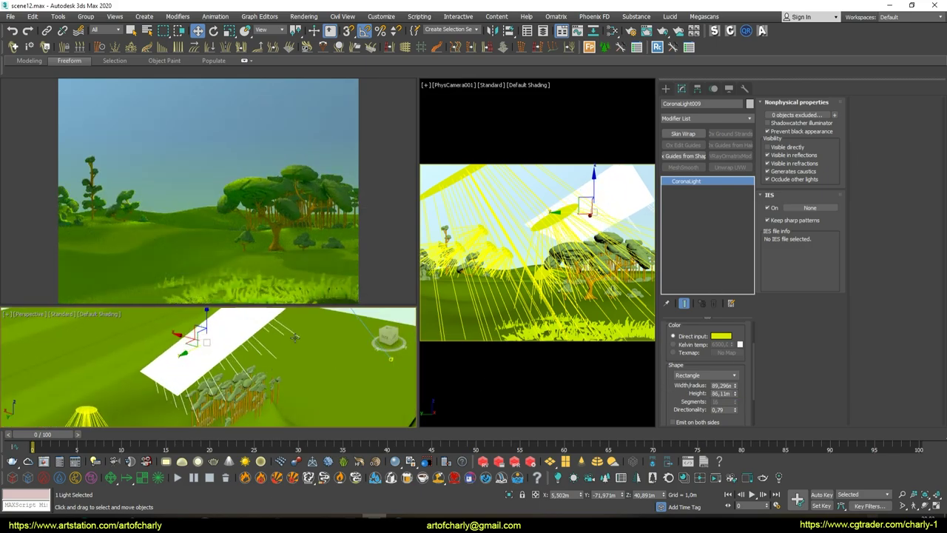
middle_click_drag(299, 348, 255, 337, "alt")
key("q")
scroll(703, 348, "up", 2)
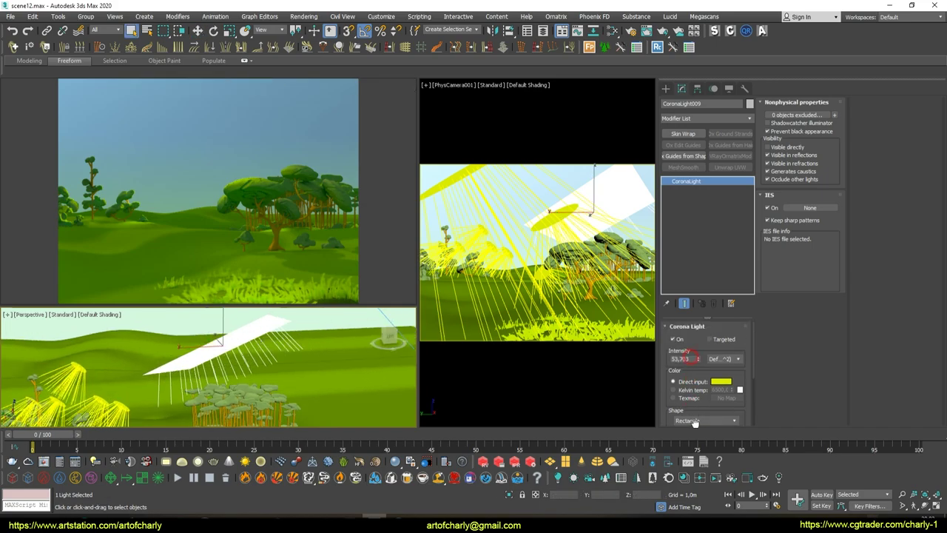
left_click_drag(697, 359, 699, 372)
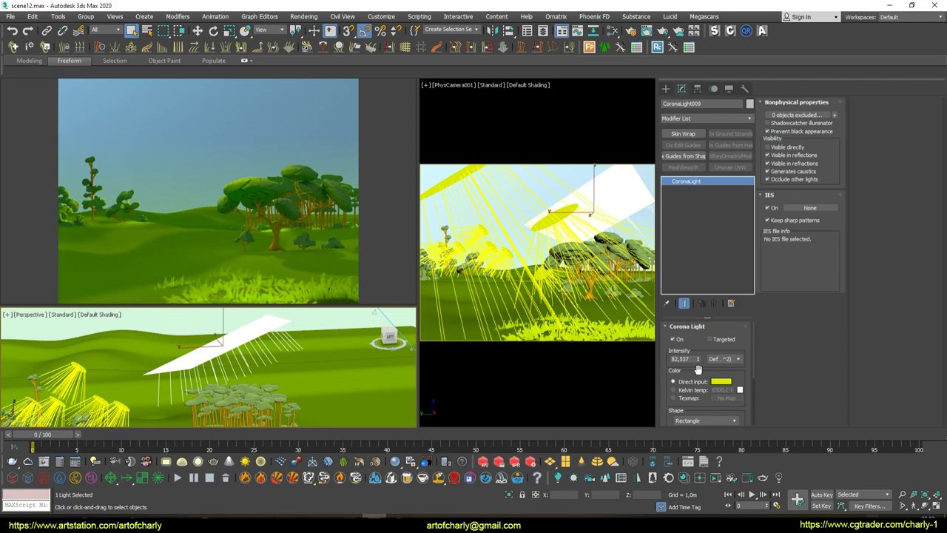
Shift-clone the trees6 group and adjust both tree groups' height on Z
left_click(244, 388)
key("w")
mouse_move(244, 388)
middle_mouse_down("alt")
mouse_move(270, 371)
mouse_move(264, 325)
middle_mouse_up("alt")
left_click_drag(264, 325, 231, 339, "shift")
left_click(245, 356, "ctrl")
mouse_move(244, 356)
left_mouse_down()
mouse_move(242, 388)
mouse_move(252, 361)
left_mouse_up()
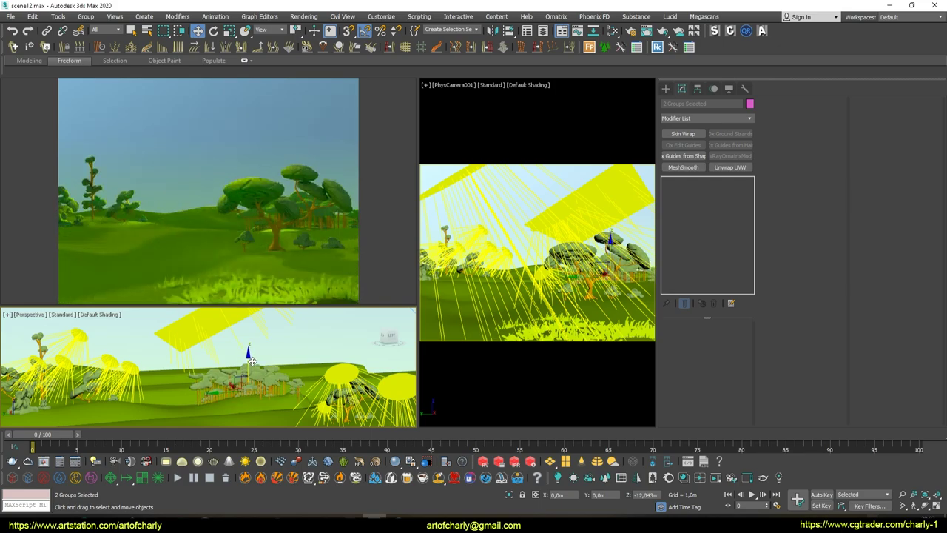
middle_click_drag(250, 360, 250, 347, "alt")
mouse_move(249, 348)
left_mouse_down()
mouse_move(249, 320)
mouse_move(292, 338)
left_mouse_up()
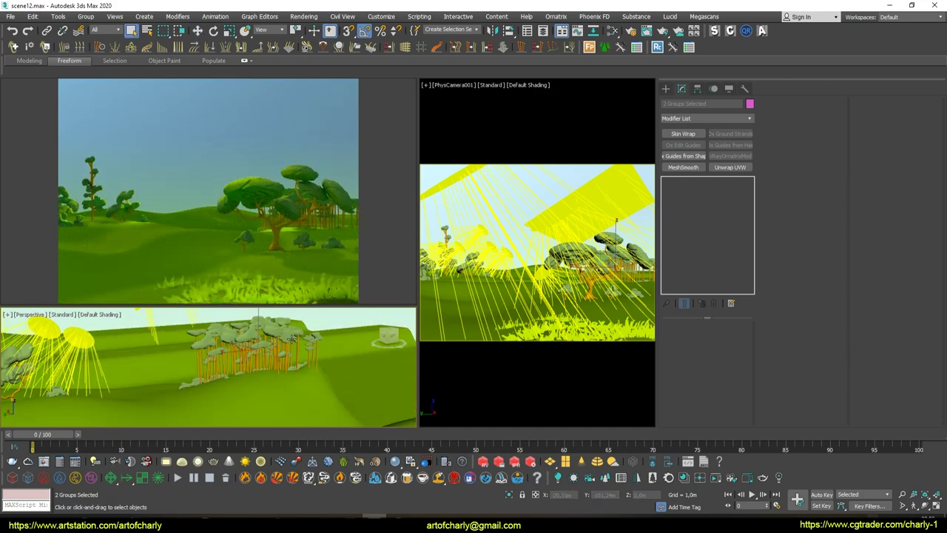
Restore an accidentally deleted tree group and nudge its position slightly
key("Delete")
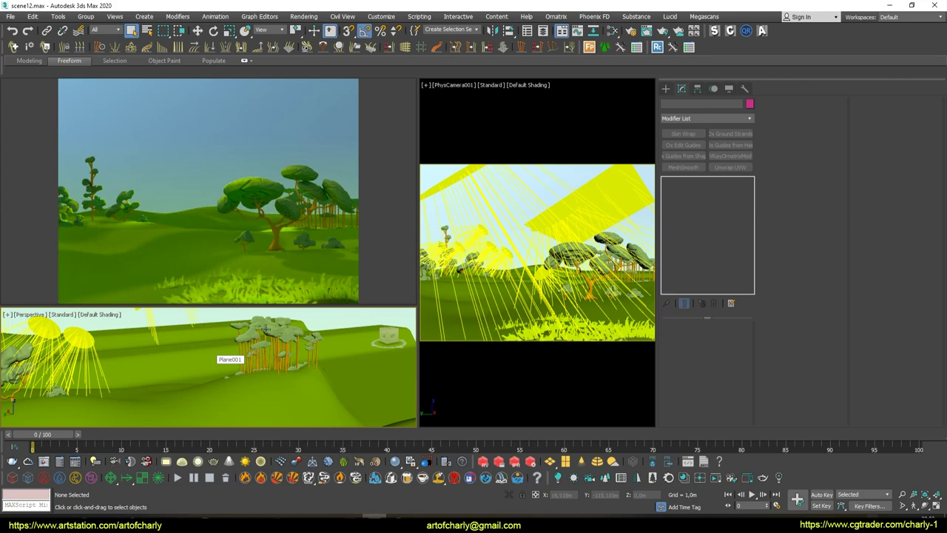
key("ctrl+z")
key("w")
left_click_drag(271, 352, 254, 370)
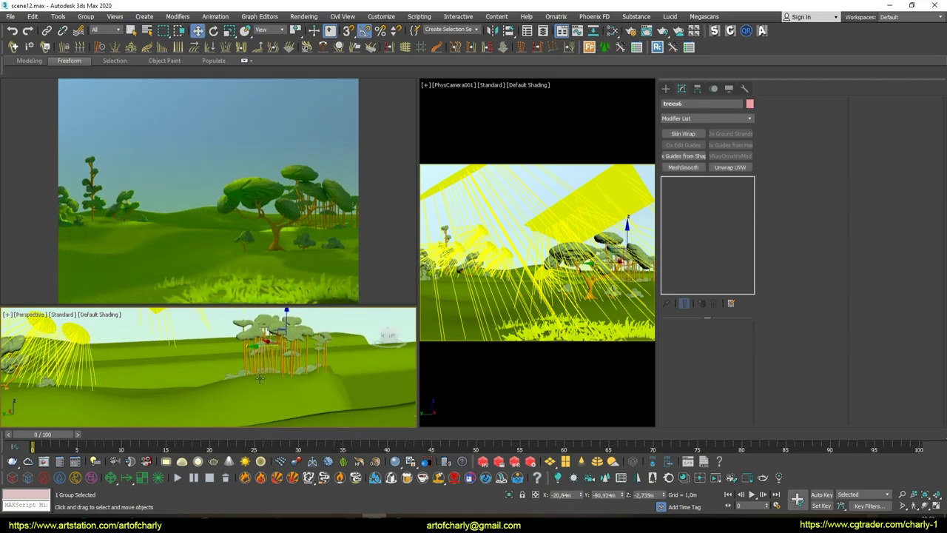
key("q")
right_click(530, 241)
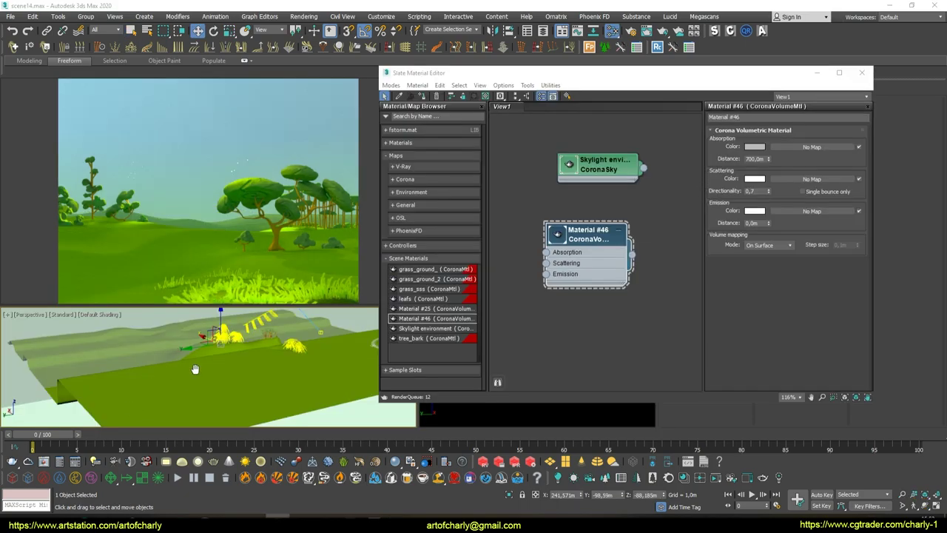
Try a 0.3 m emission distance, then reset it to 0 with On Surface mapping
left_click_drag(230, 364, 181, 365)
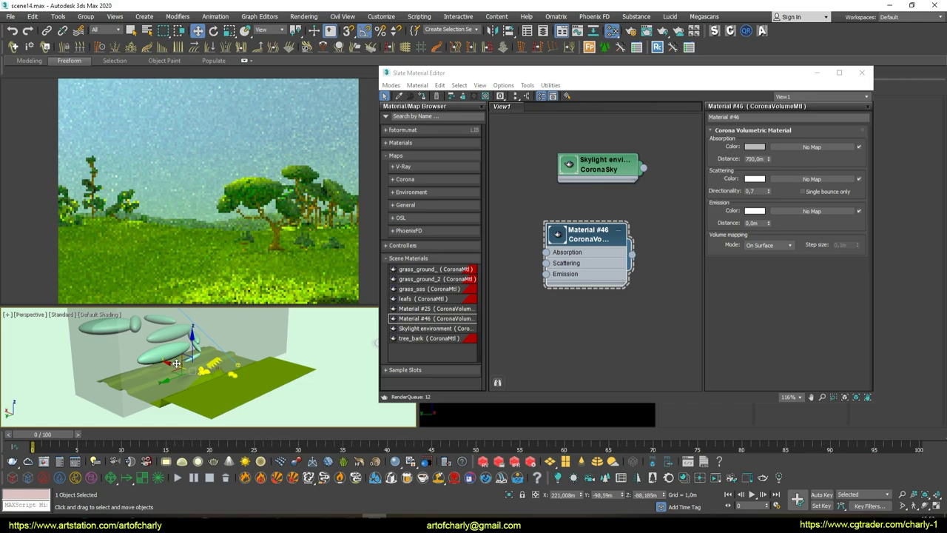
left_click(641, 143)
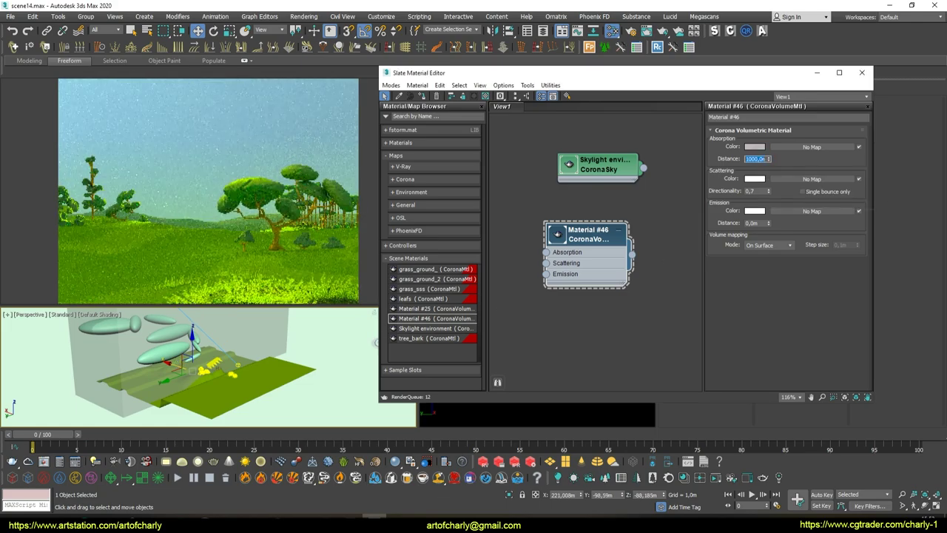
left_click_drag(769, 223, 769, 214)
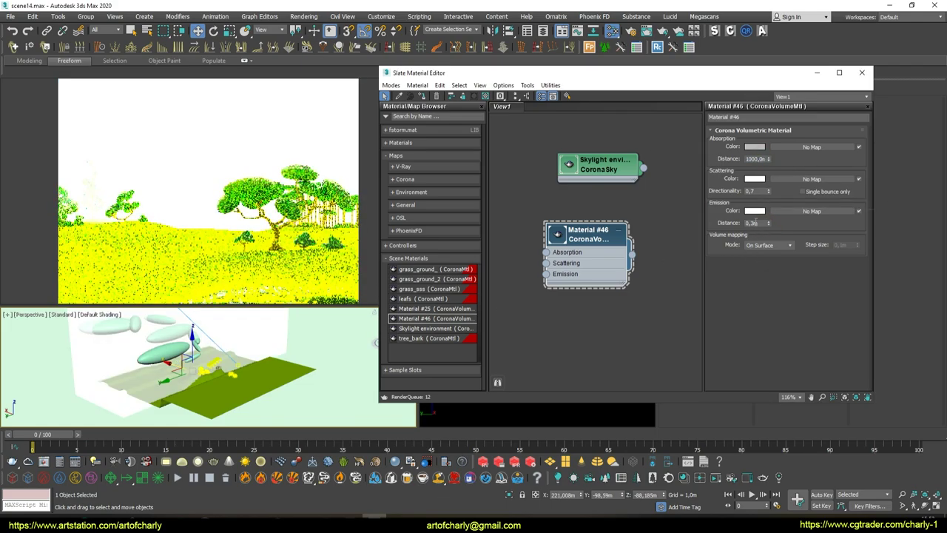
left_click(755, 211)
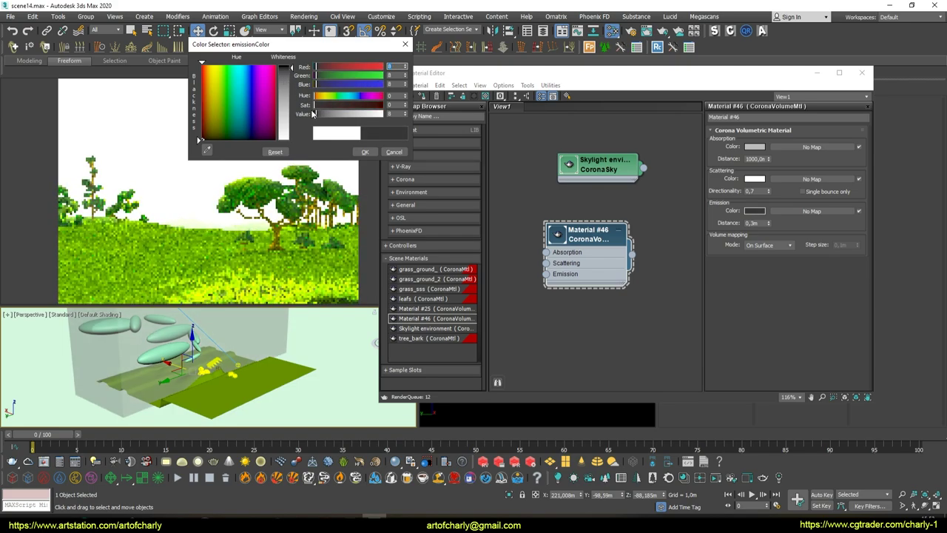
left_click(365, 151)
left_click_drag(771, 225, 778, 240)
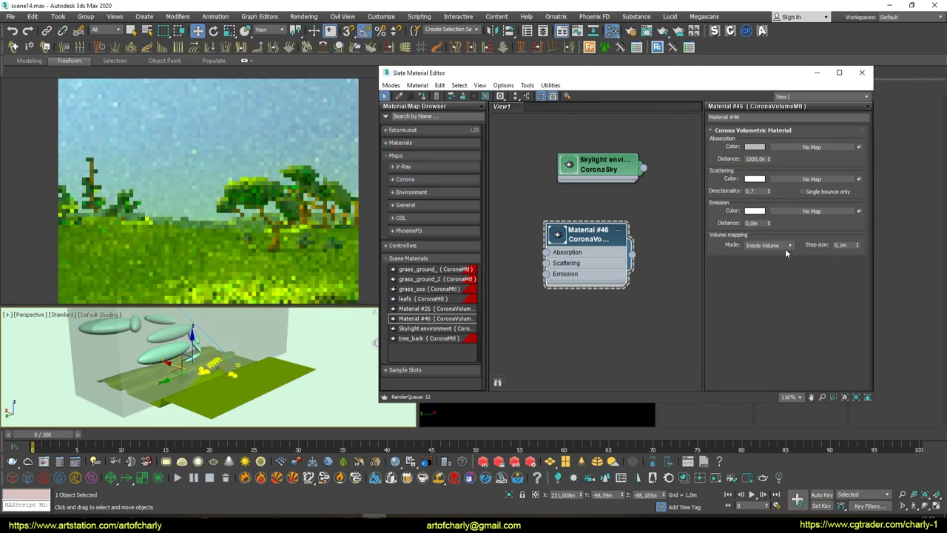
left_click(786, 248)
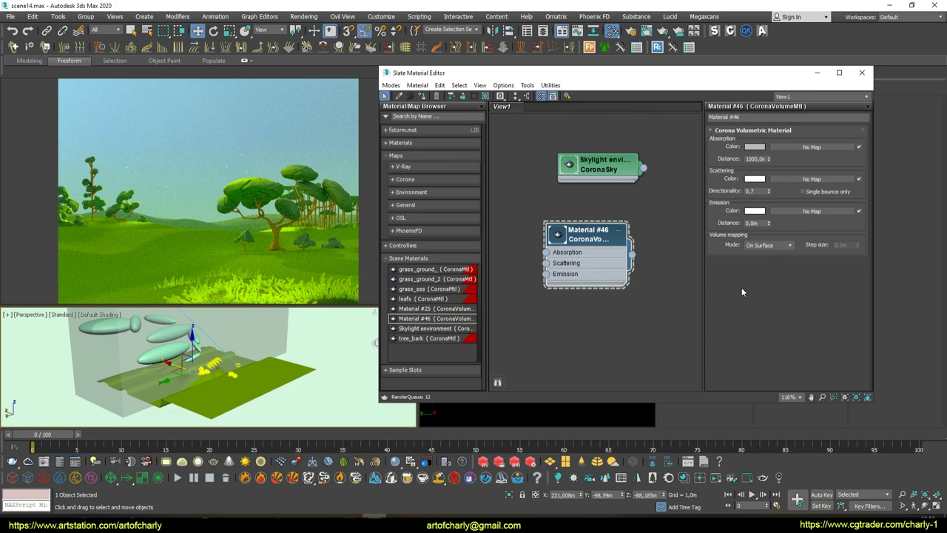
Set the volumetric material's absorption colour to a darker grey-teal
left_click(754, 147)
left_click_drag(287, 106, 289, 90)
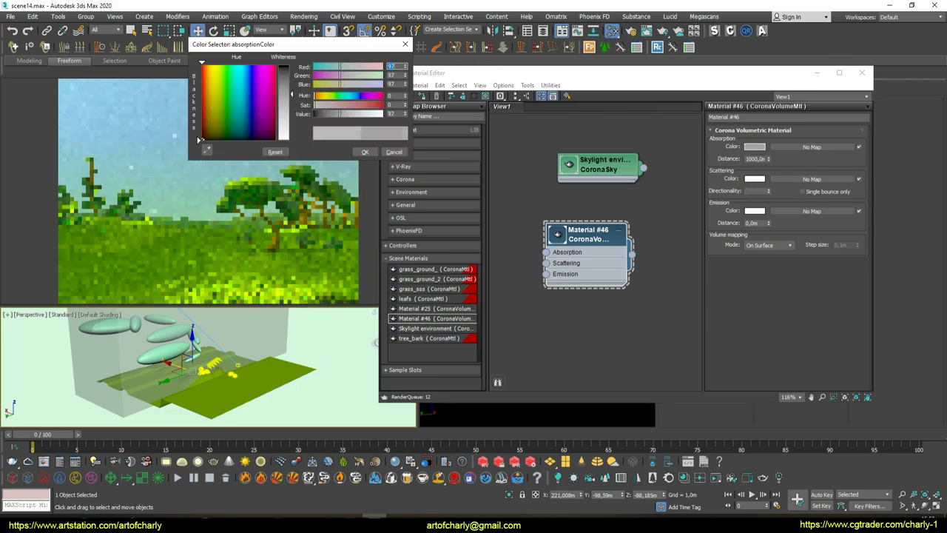
left_click(352, 97)
left_click(353, 106)
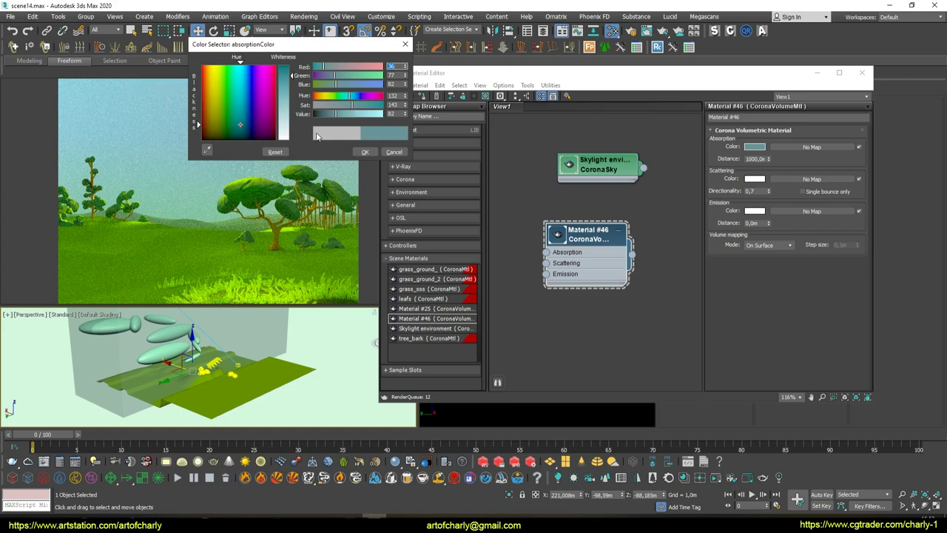
left_click_drag(290, 103, 281, 113)
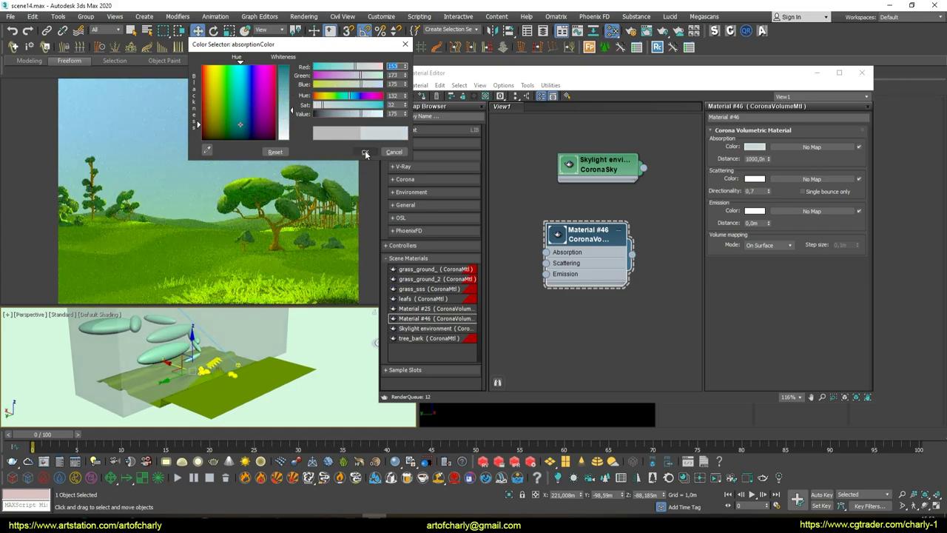
left_click_drag(290, 110, 290, 96)
left_click(350, 97)
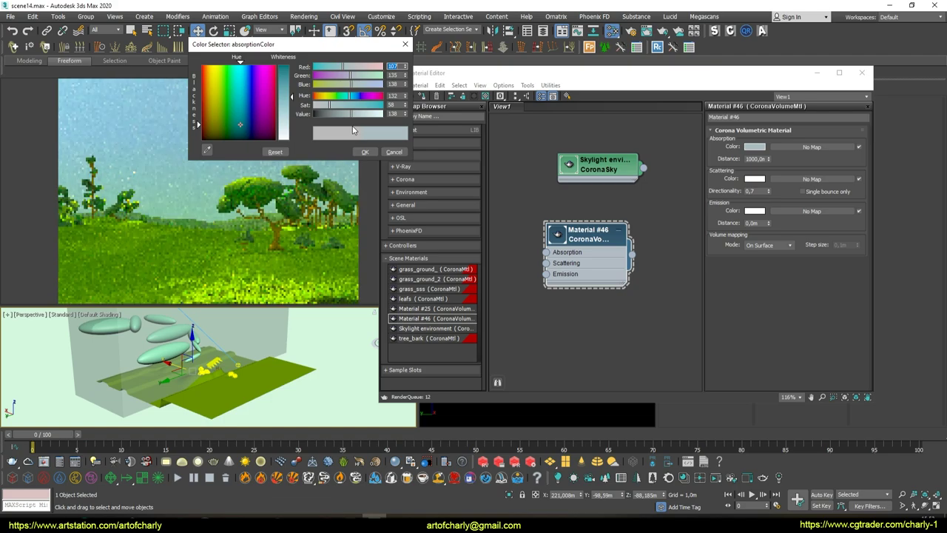
left_click(365, 151)
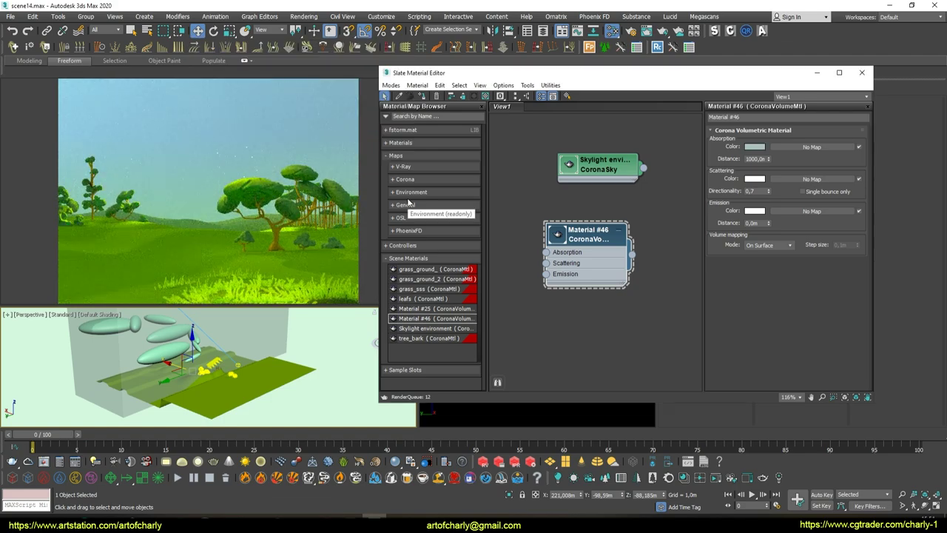
Orbit the perspective view, close the Slate Material Editor and stop the interactive render
mouse_move(184, 369)
middle_mouse_down("alt")
mouse_move(250, 389)
mouse_move(248, 403)
middle_mouse_up("alt")
key("r")
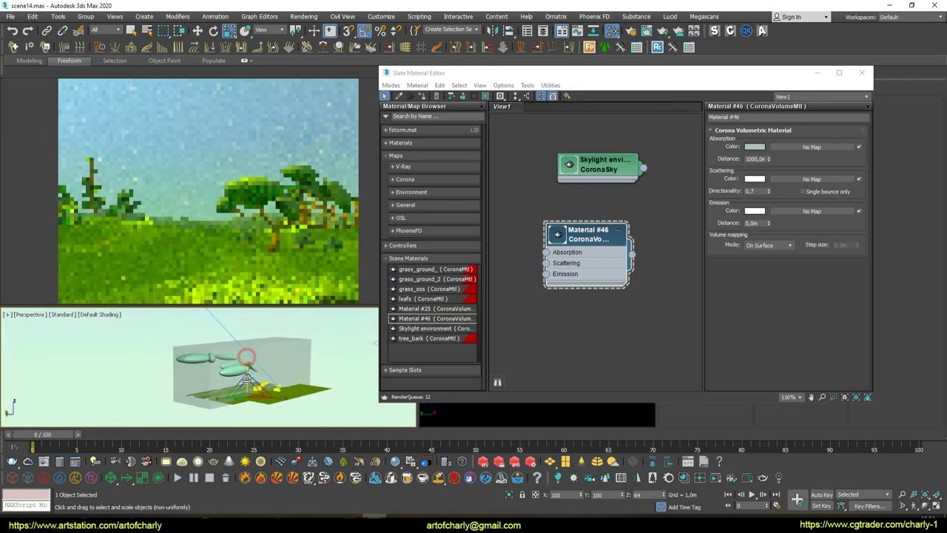
mouse_move(248, 402)
middle_mouse_down("alt")
mouse_move(294, 358)
mouse_move(319, 382)
middle_mouse_up("alt")
key("q")
key("w")
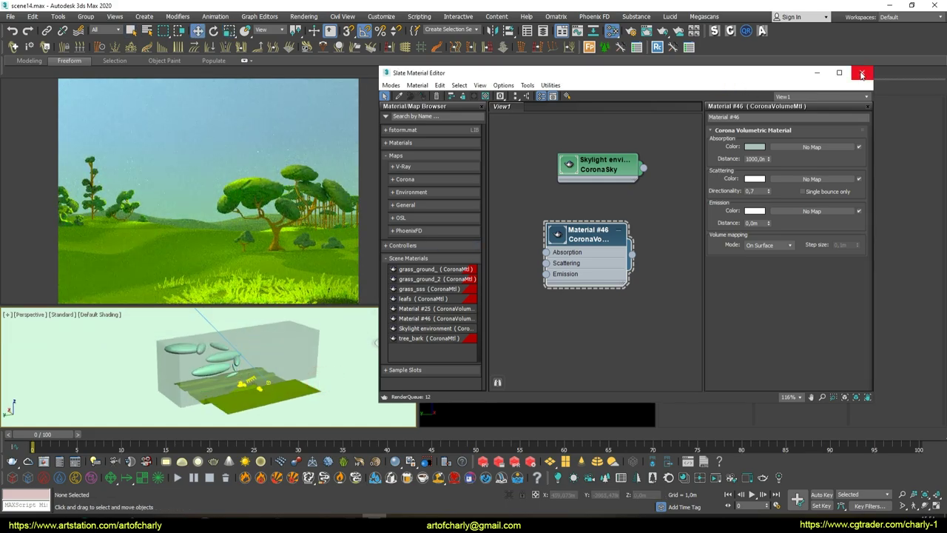
left_click(861, 74)
right_click(258, 155)
left_click(296, 176)
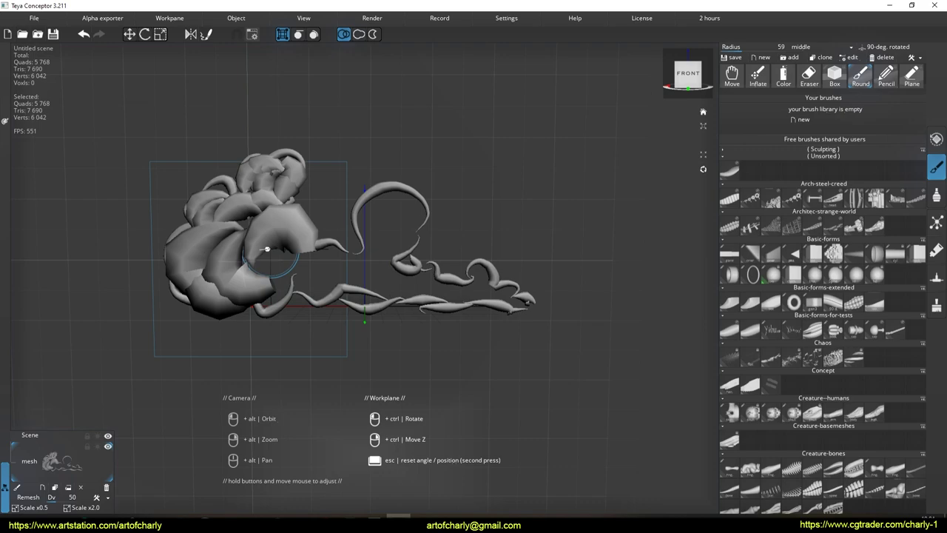
Paint bubbly sphere blobs from Basic-forms across both clouds
left_click_drag(267, 249, 545, 292)
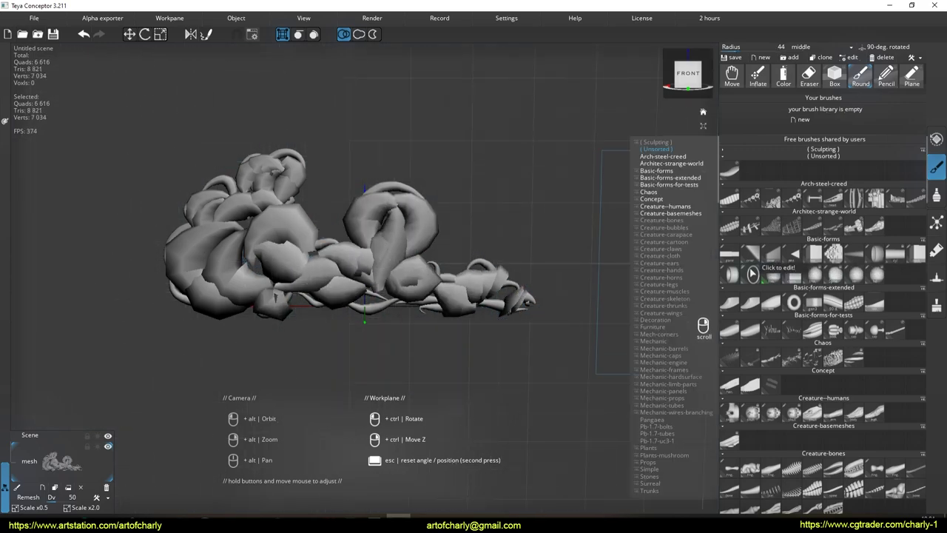
left_click(770, 275)
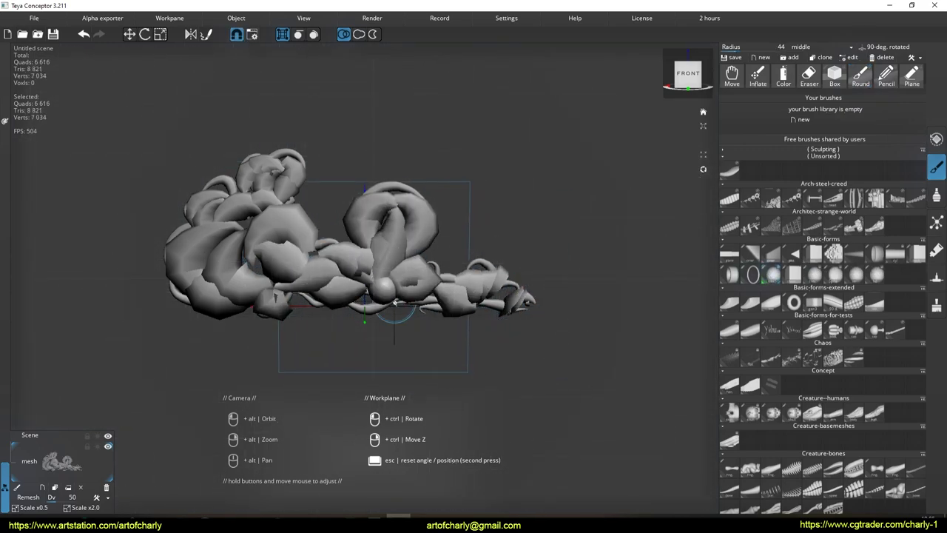
left_click_drag(393, 265, 251, 188)
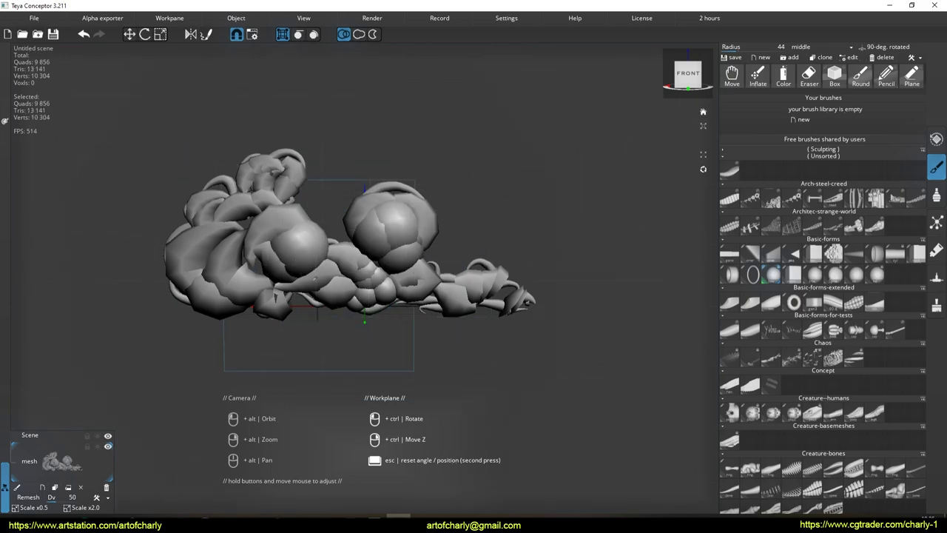
left_click_drag(438, 302, 384, 342)
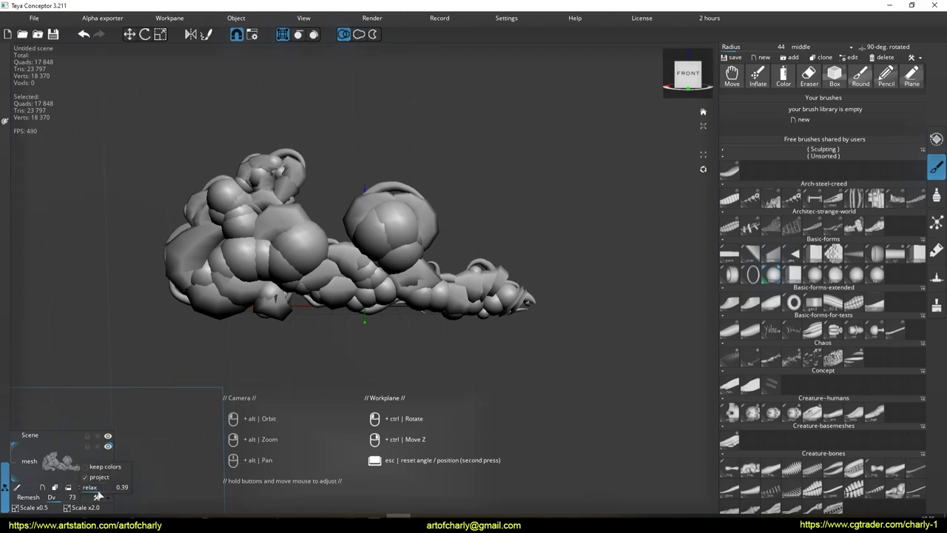
Try Remesh on the cloud sculpt, then undo it to keep the lumpy version
left_click(28, 497)
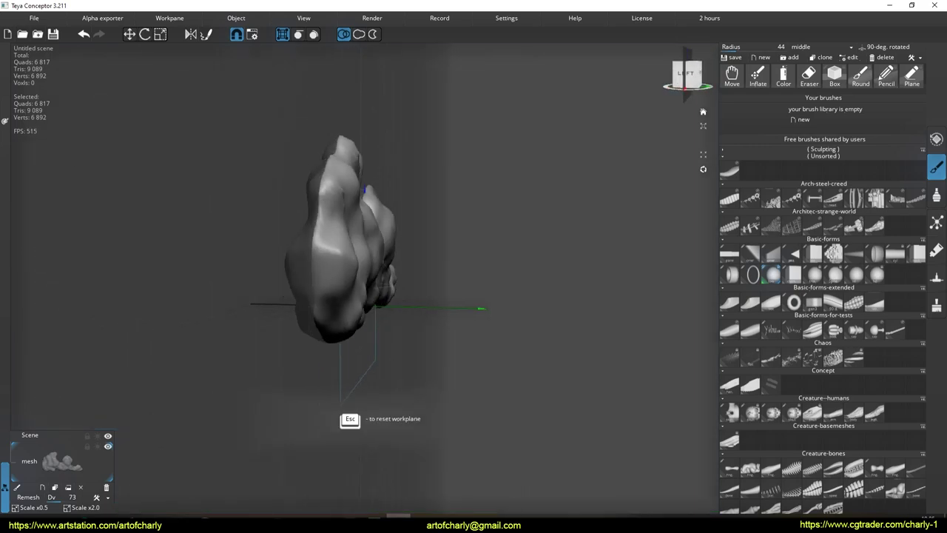
left_click_drag(347, 244, 355, 244, "alt")
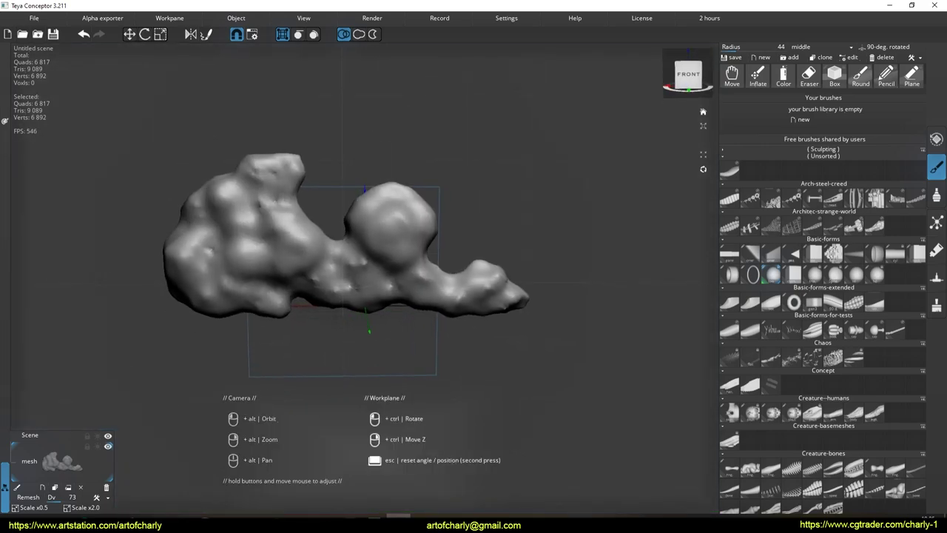
key("ctrl+z")
left_click(32, 20)
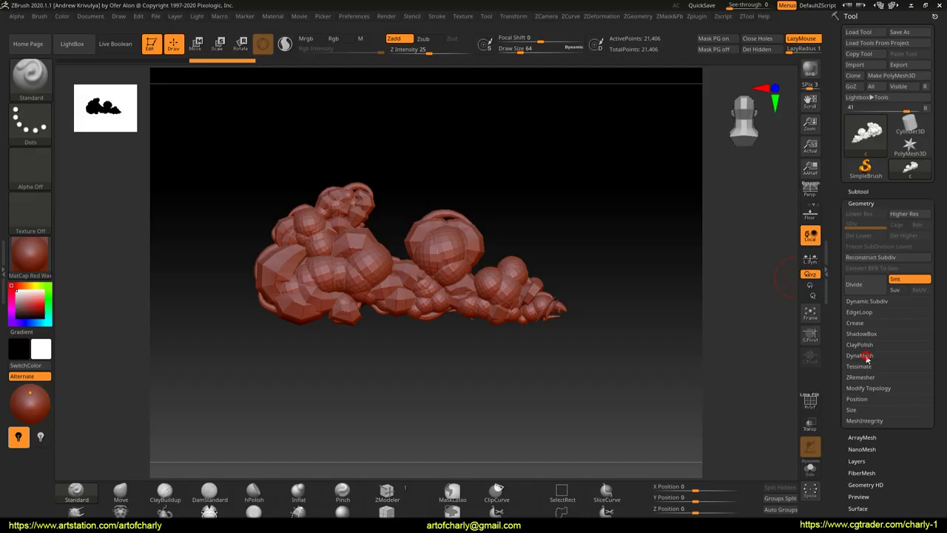
DynaMesh the cloud, show it in SkinShade4 and apply Deformation Polish
left_click(878, 359)
left_click(869, 373)
mouse_move(441, 309)
right_mouse_down("ctrl")
mouse_move(402, 262)
mouse_move(489, 295)
right_mouse_up("ctrl")
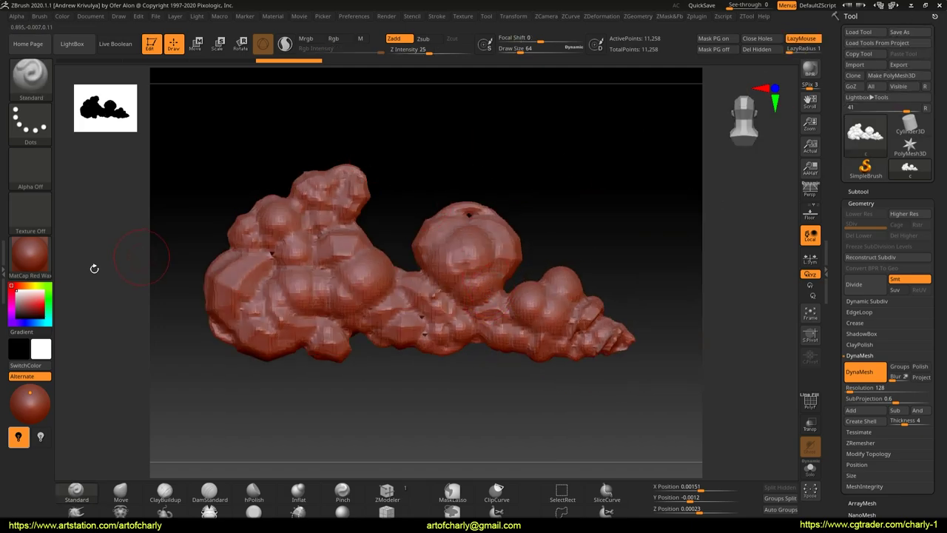
left_click(864, 283)
left_click(852, 316)
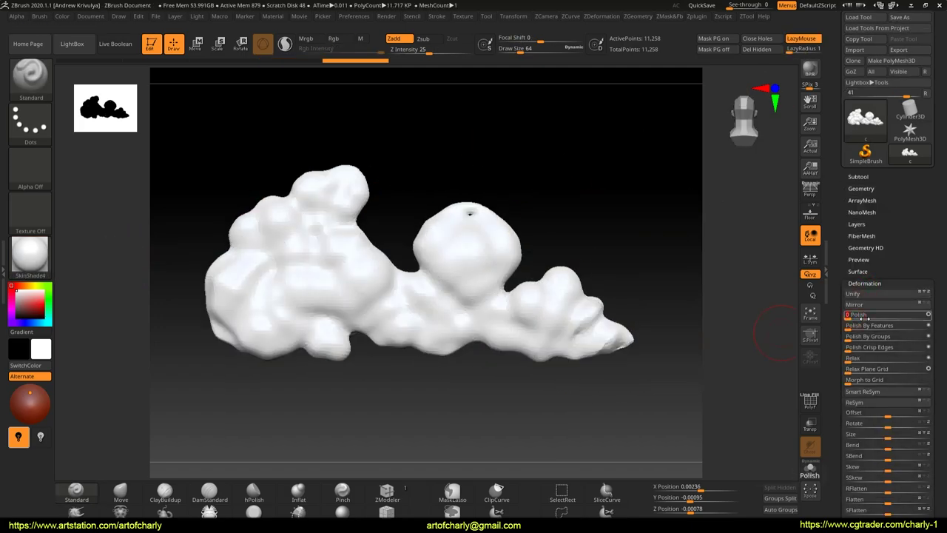
mouse_move(570, 370)
right_mouse_down()
mouse_move(531, 383)
mouse_move(577, 355)
right_mouse_up()
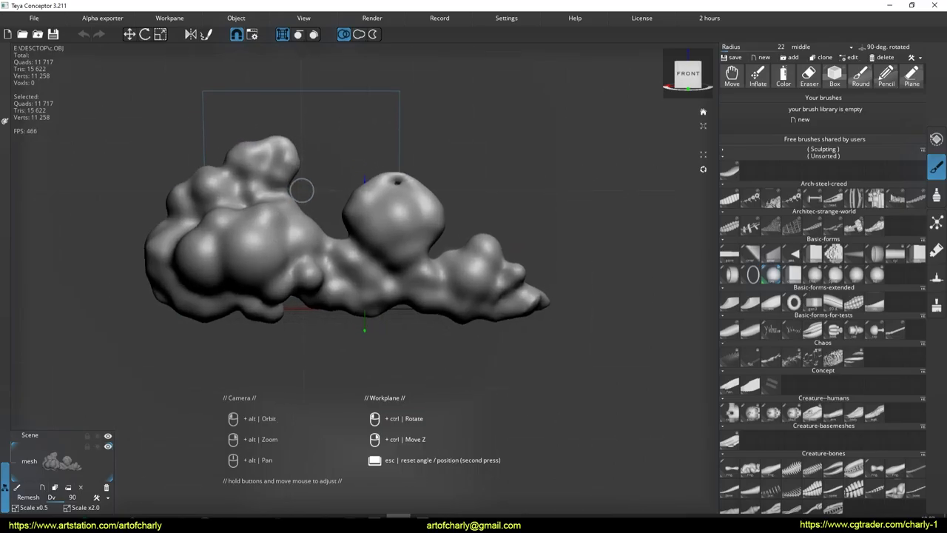
Sculpt small Round-brush curly strands, crescent swirls and extra lumps around the cloud's edges
key("r")
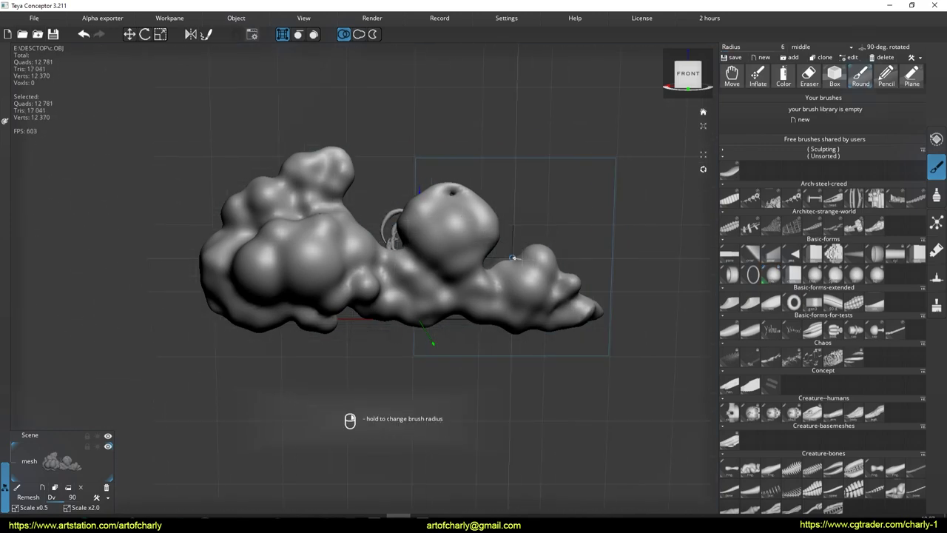
mouse_move(535, 240)
left_mouse_down()
mouse_move(566, 235)
mouse_move(619, 286)
left_mouse_up()
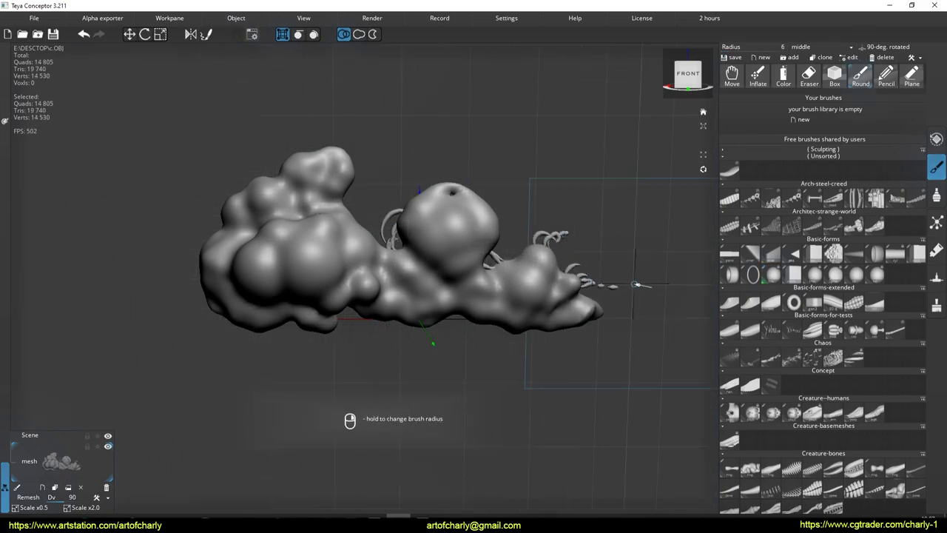
left_click_drag(316, 155, 362, 172)
left_click_drag(213, 216, 338, 331)
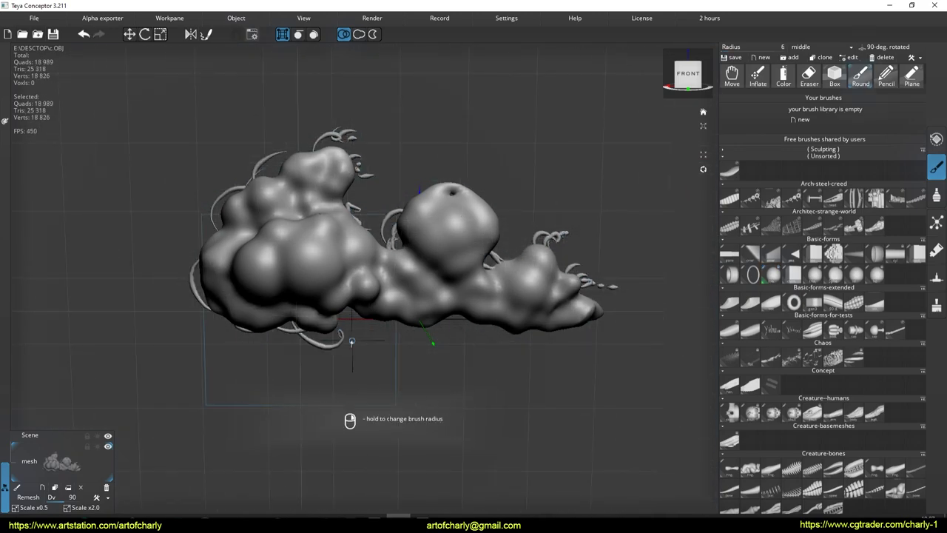
left_click_drag(475, 328, 440, 255)
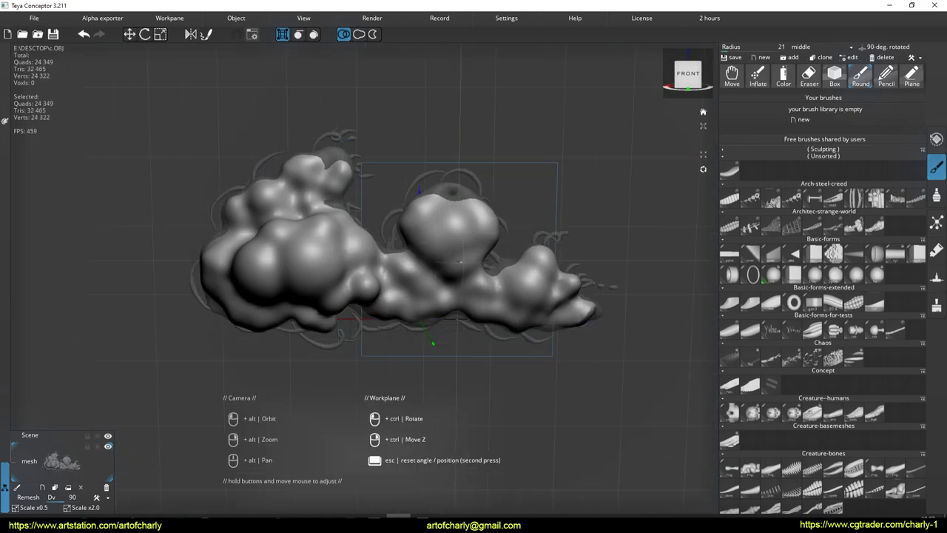
mouse_move(437, 218)
left_mouse_down()
mouse_move(421, 285)
mouse_move(518, 303)
left_mouse_up()
left_click_drag(353, 228, 381, 270)
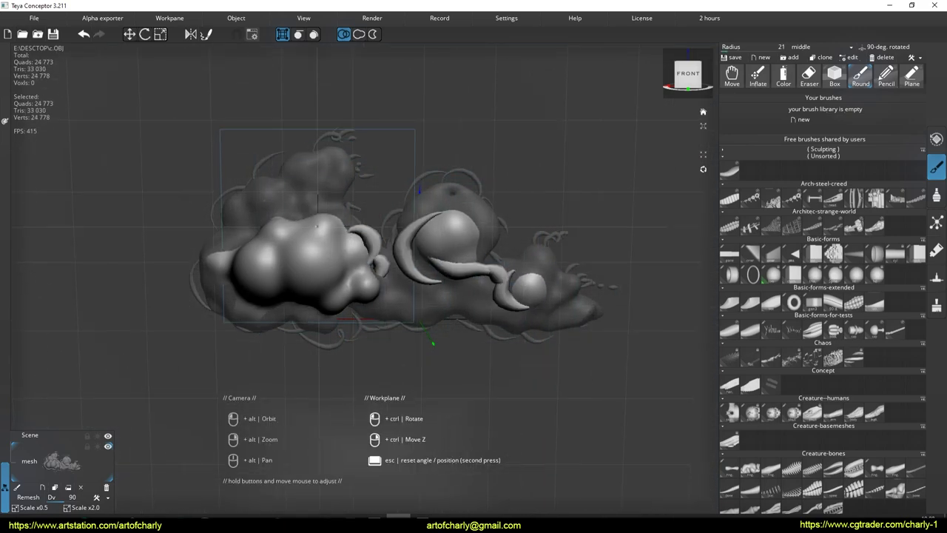
left_click(34, 18)
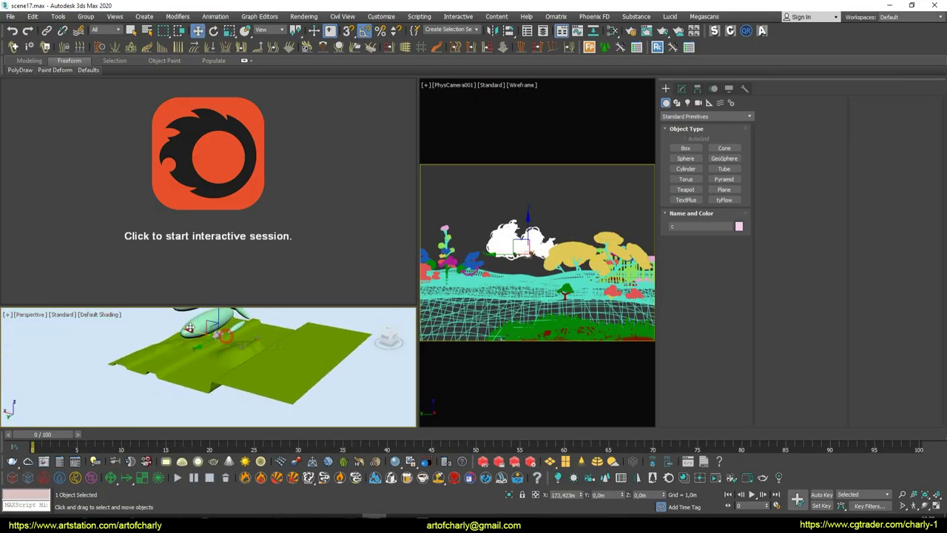
Scale up cloud c and move it into place in the camera view's sky
mouse_move(118, 337)
left_mouse_down()
mouse_move(156, 332)
mouse_move(133, 362)
left_mouse_up()
scroll(141, 335, "up", 2)
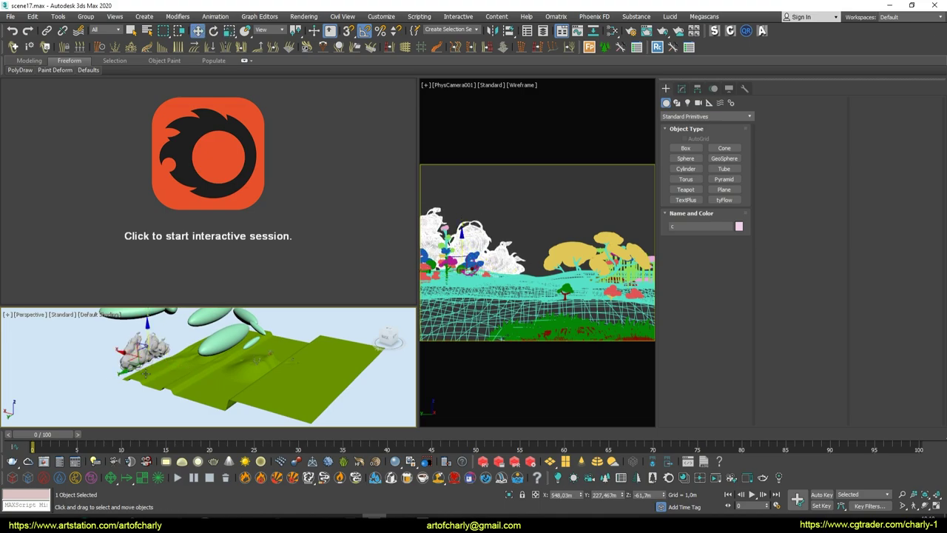
middle_click_drag(133, 363, 152, 359, "alt")
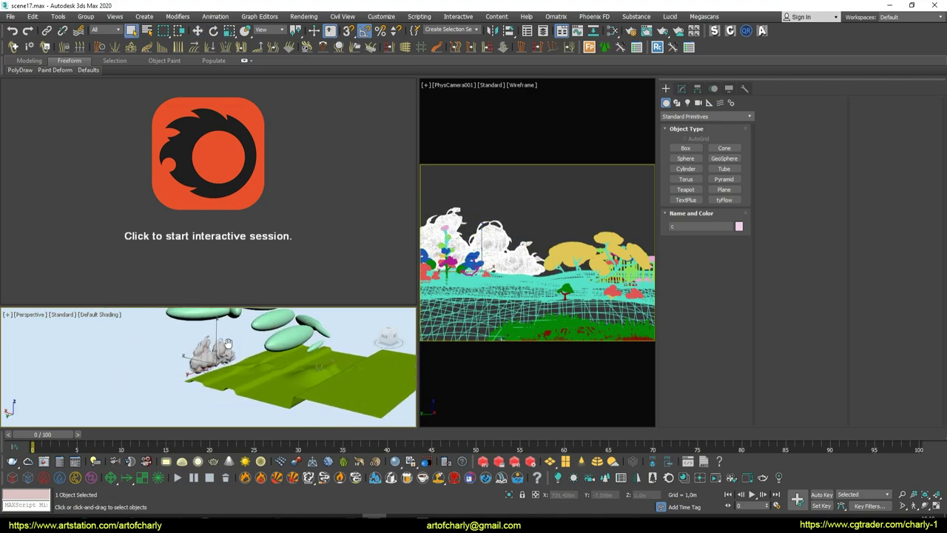
left_click_drag(151, 358, 161, 366)
middle_click_drag(161, 366, 167, 354, "alt")
left_click_drag(167, 354, 164, 323)
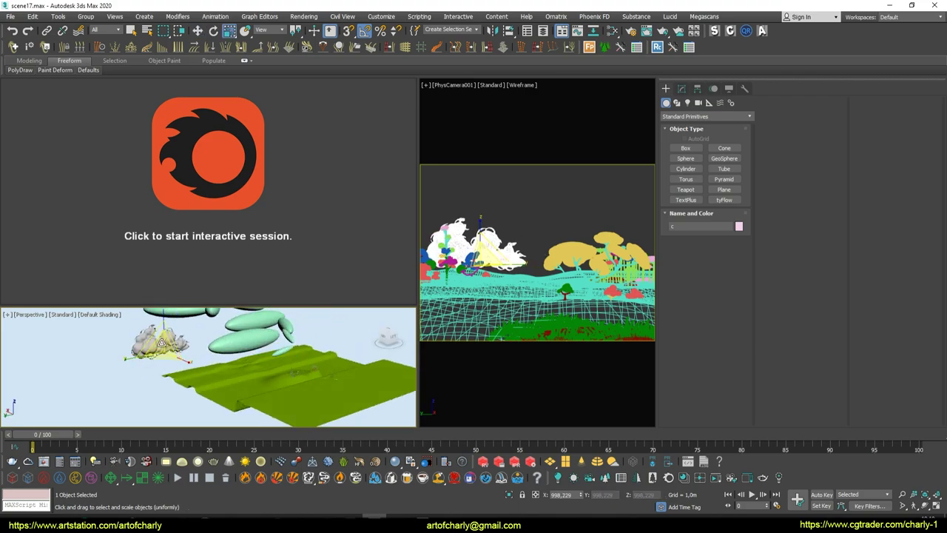
key("q")
Open and close the Slate Material Editor, then restart the Corona interactive render
key("m")
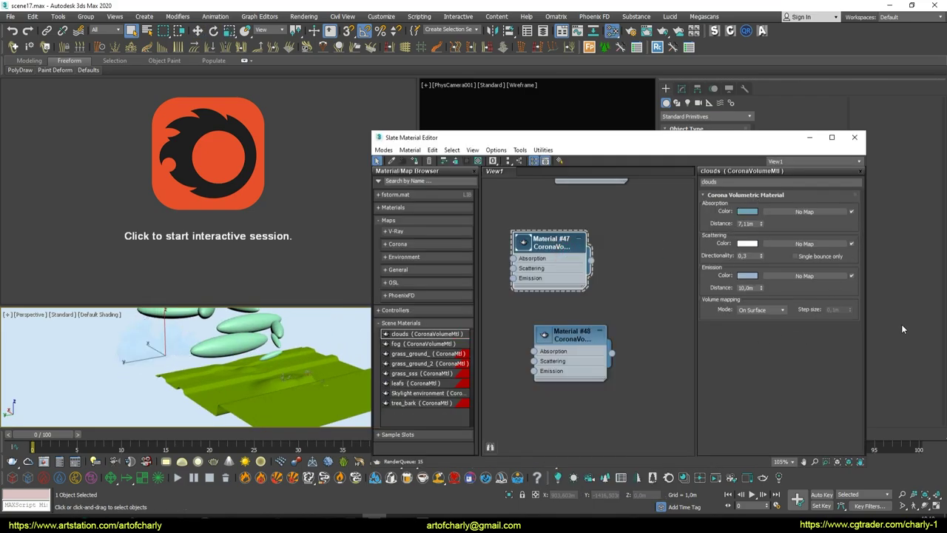
left_click(853, 137)
left_click(294, 175)
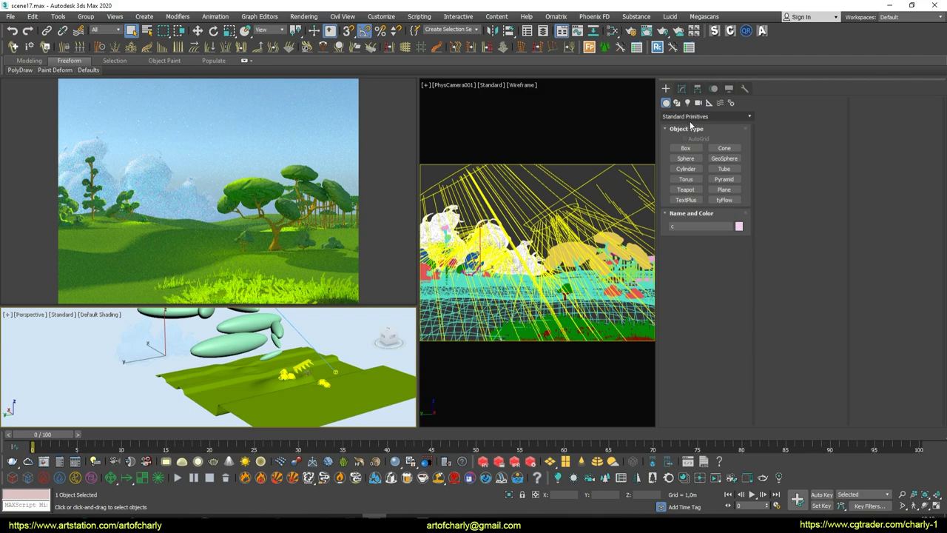
Select the light-shaft CoronaLight010 and move it lower in the camera view
left_click(681, 88)
key("w")
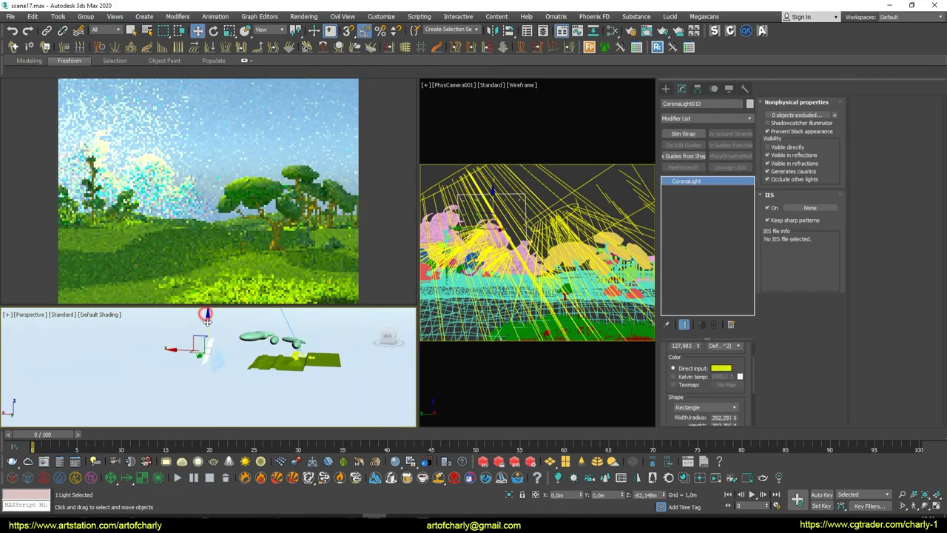
left_click_drag(206, 316, 199, 363)
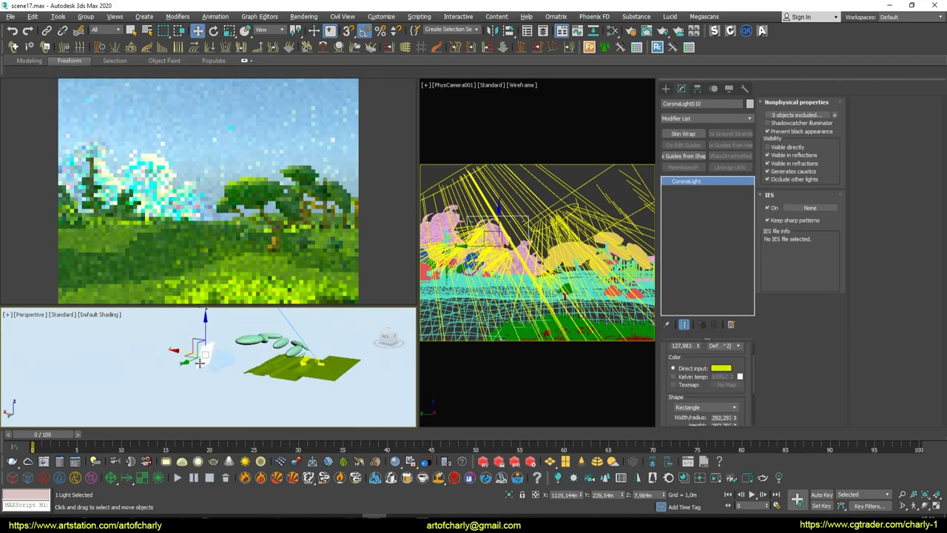
scroll(199, 362, "up", 4)
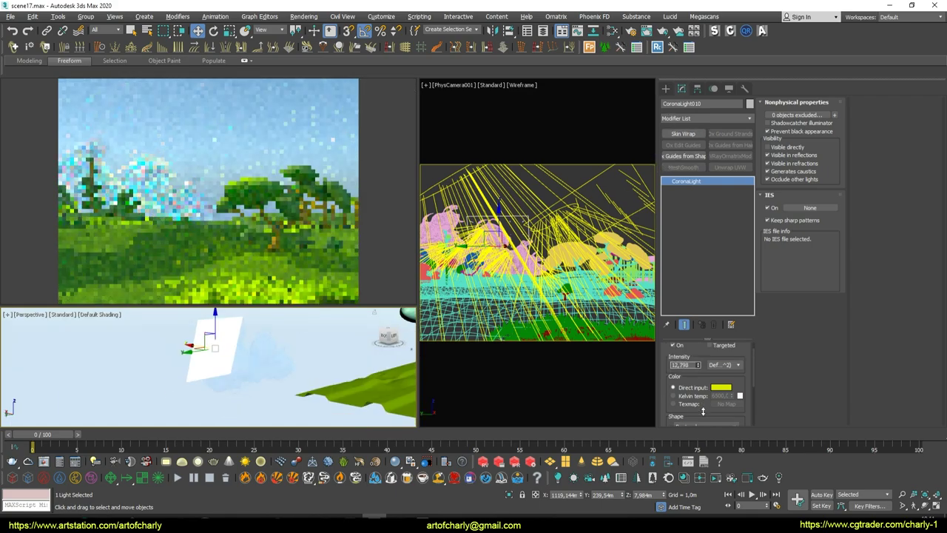
scroll(244, 354, "up", 3)
Switch the light's include/exclude list to Include with one object and raise its intensity
left_click(799, 115)
left_click(503, 161)
double_click(332, 185)
left_click(577, 370)
left_click_drag(701, 378, 703, 397)
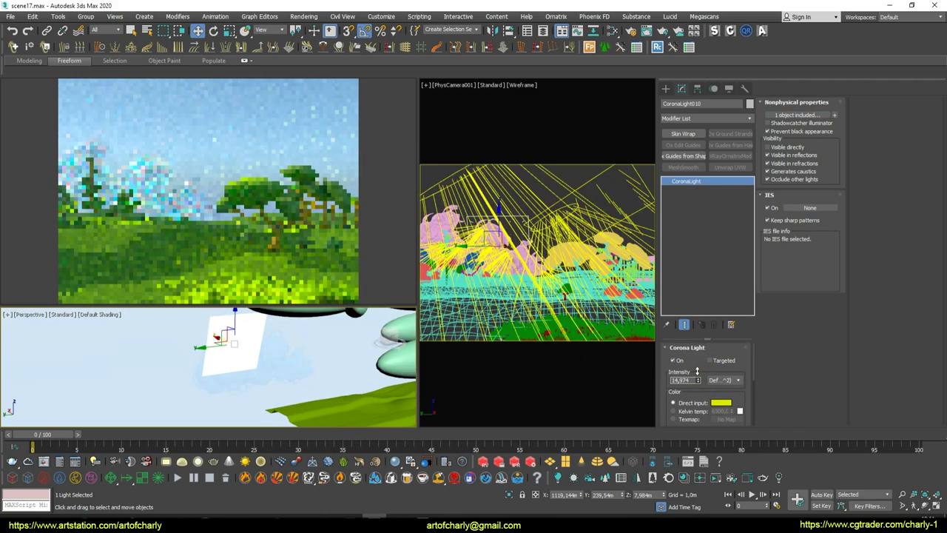
Shift the light along Y and increase its Shape Width/radius
left_click_drag(209, 342, 189, 334)
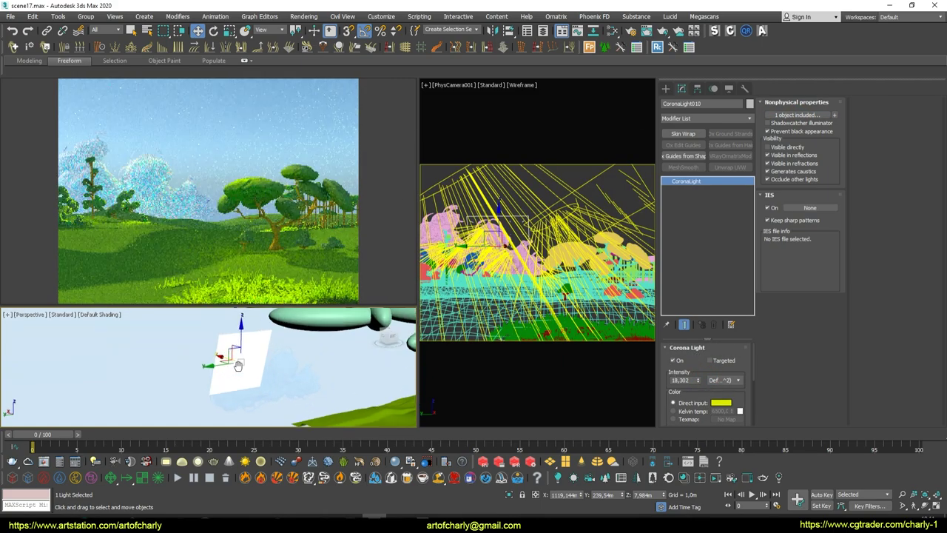
scroll(703, 377, "down", 5)
mouse_move(735, 373)
left_mouse_down()
mouse_move(734, 385)
mouse_move(736, 355)
left_mouse_up()
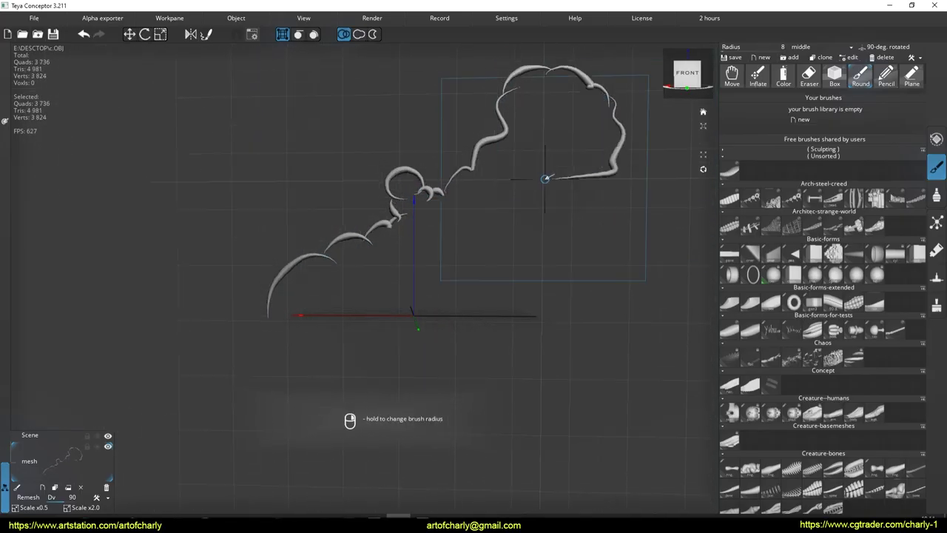
Fill the cloud outline with long curled Round-brush tubes and stacked sphere stamps
left_click_drag(266, 316, 629, 326)
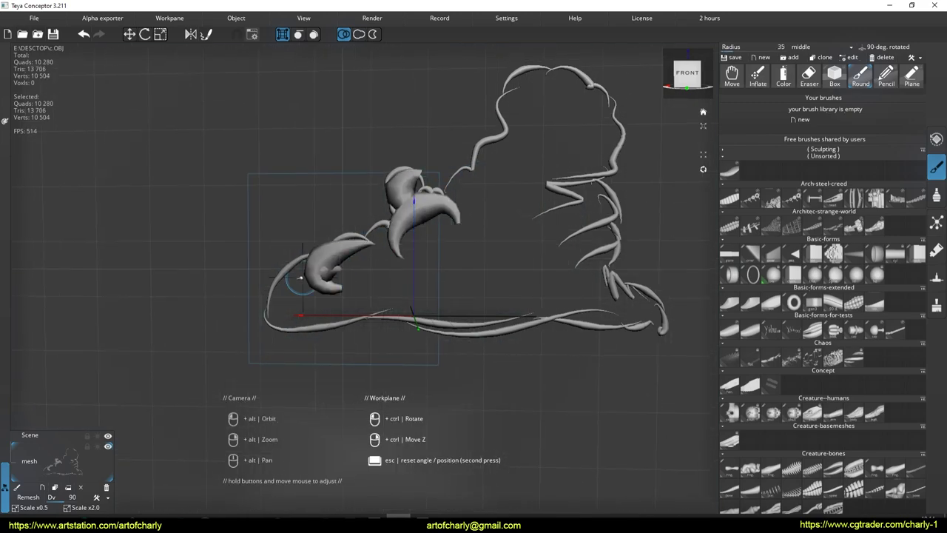
mouse_move(524, 86)
left_mouse_down()
mouse_move(483, 285)
mouse_move(518, 222)
mouse_move(577, 281)
mouse_move(392, 288)
mouse_move(296, 314)
left_mouse_up()
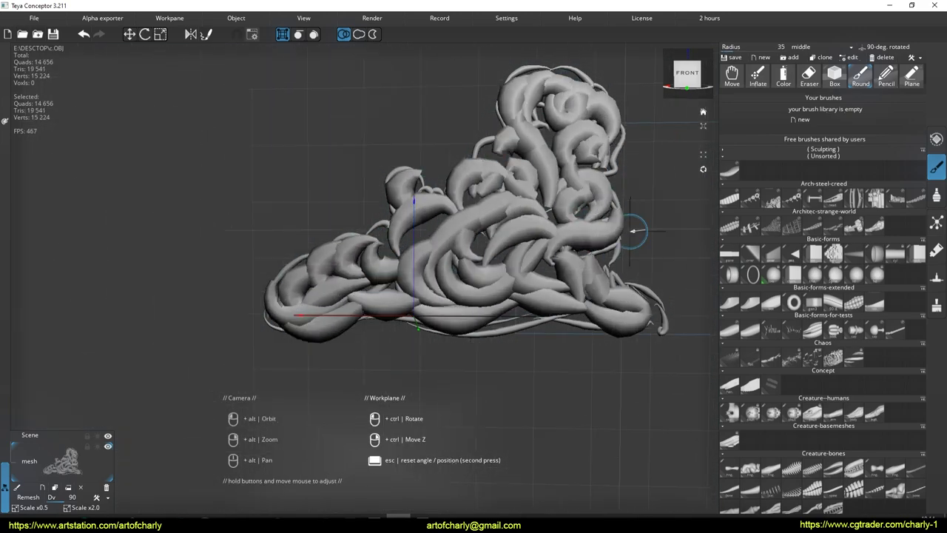
left_click(771, 274)
mouse_move(403, 210)
left_mouse_down()
mouse_move(429, 244)
mouse_move(377, 234)
mouse_move(310, 296)
mouse_move(540, 244)
mouse_move(551, 159)
mouse_move(470, 198)
mouse_move(414, 193)
mouse_move(555, 303)
mouse_move(517, 318)
mouse_move(434, 252)
mouse_move(469, 214)
left_mouse_up()
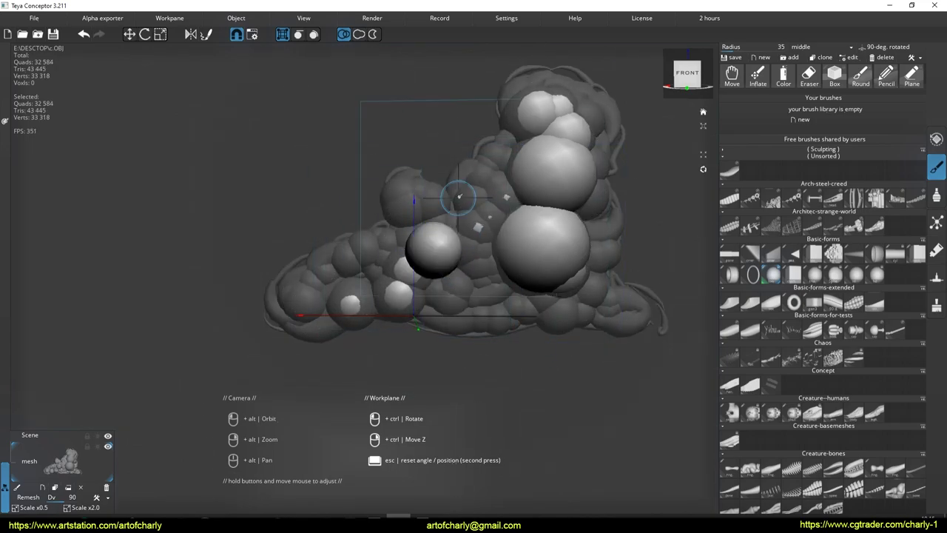
left_click_drag(399, 207, 369, 219)
left_click_drag(370, 218, 374, 233, "alt")
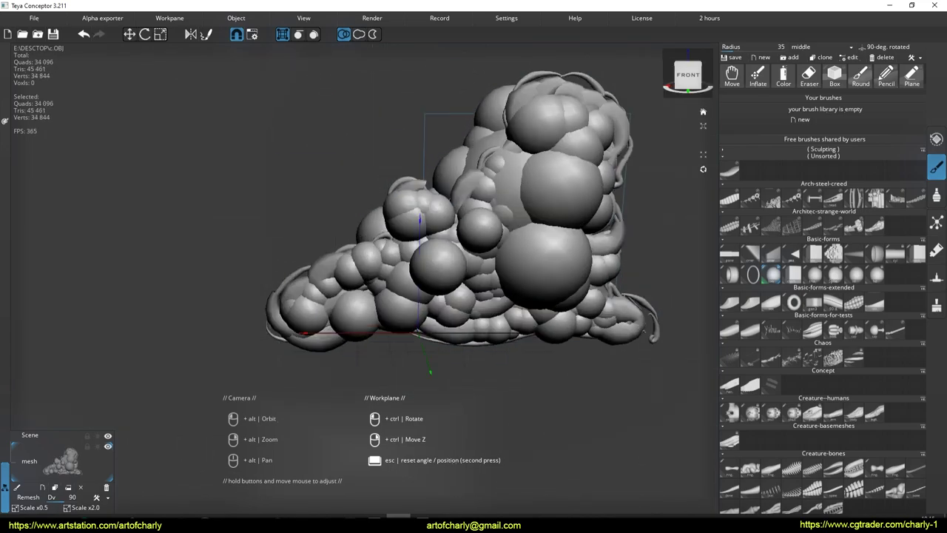
Round-trip the cloud through ZBrush as c01.OBJ and add horn strokes on its upper left
left_click(34, 18)
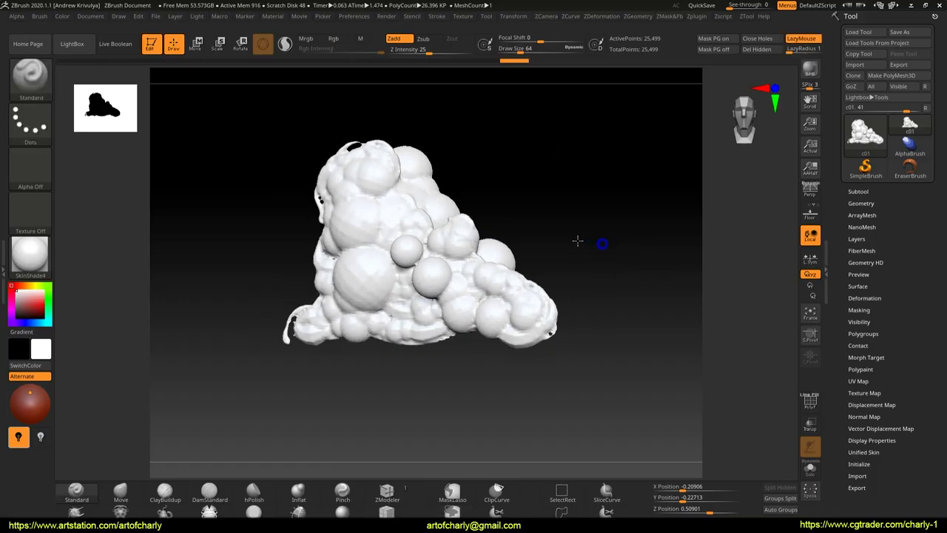
left_click_drag(577, 240, 593, 252)
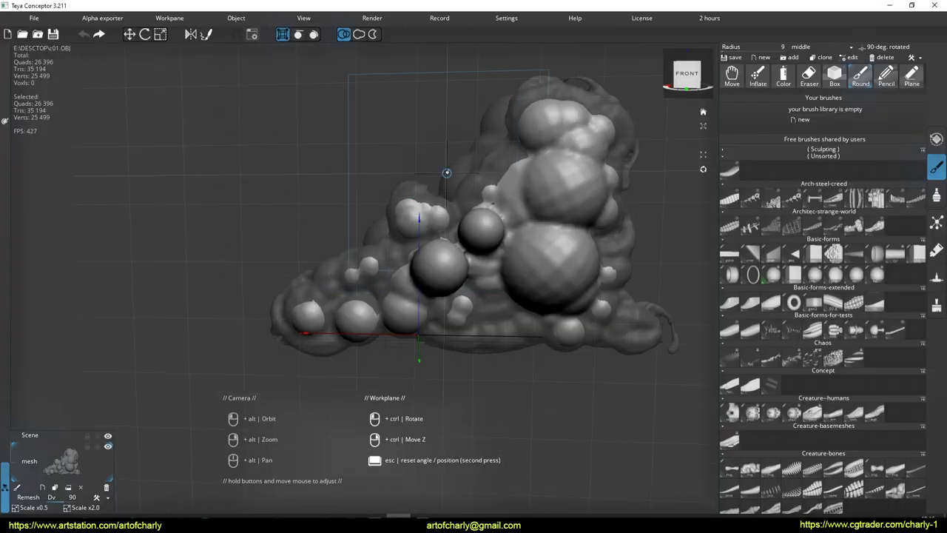
left_click_drag(403, 148, 444, 200)
Add curling horn strokes on the upper left and along the cloud's lower edges
left_click_drag(366, 219, 385, 244)
left_click_drag(318, 266, 375, 267)
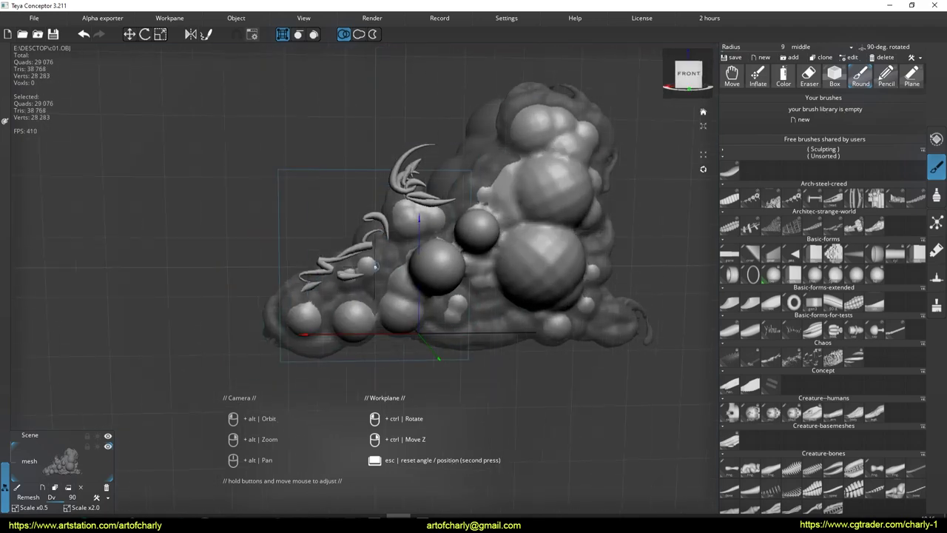
left_click_drag(437, 348, 355, 385)
left_click_drag(318, 289, 248, 322)
left_click_drag(400, 340, 544, 348)
left_click_drag(591, 244, 651, 326)
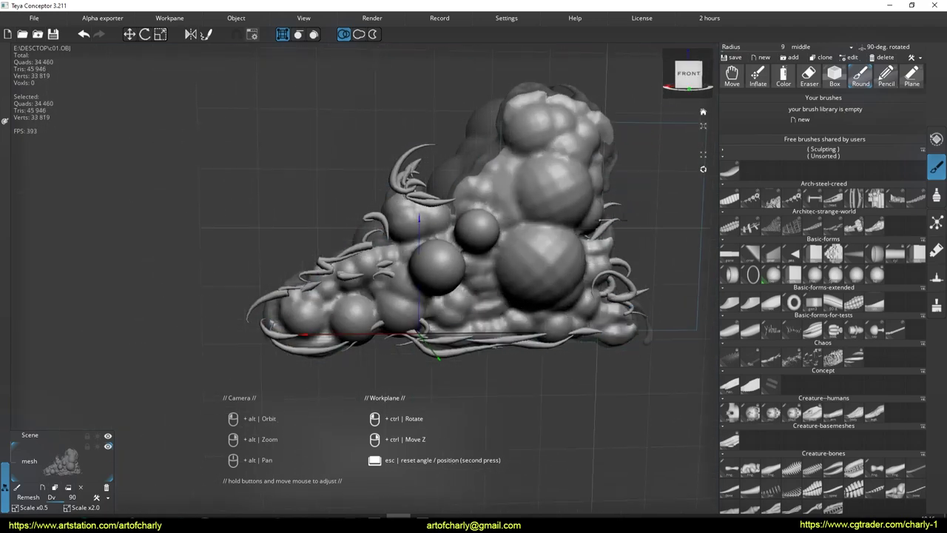
Add curling strokes across the cloud's top and upper right, then save the mesh
left_click_drag(606, 208, 617, 156)
left_click_drag(525, 92, 629, 130)
left_click_drag(489, 192, 444, 129)
mouse_move(614, 129)
left_mouse_down()
mouse_move(648, 142)
mouse_move(435, 210)
left_mouse_up()
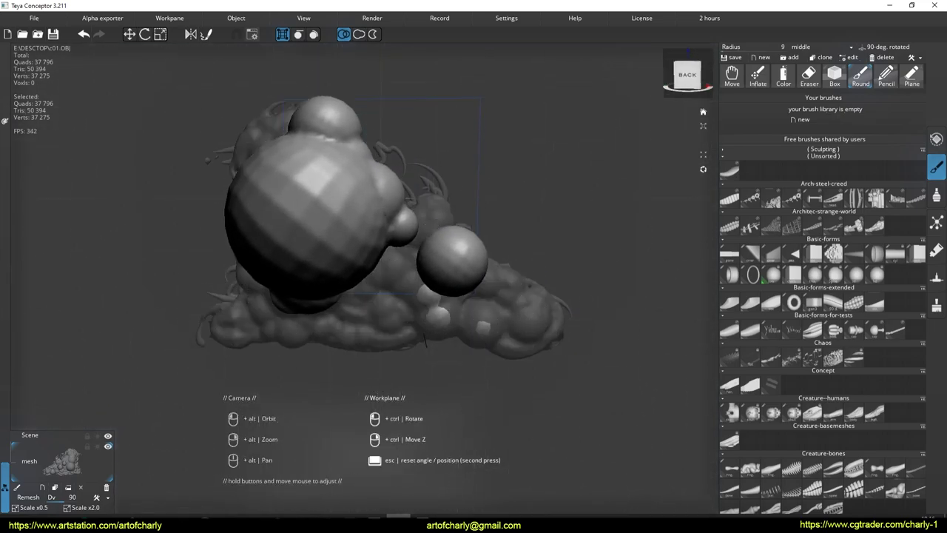
mouse_move(379, 181)
left_mouse_down()
mouse_move(532, 221)
mouse_move(490, 264)
left_mouse_up()
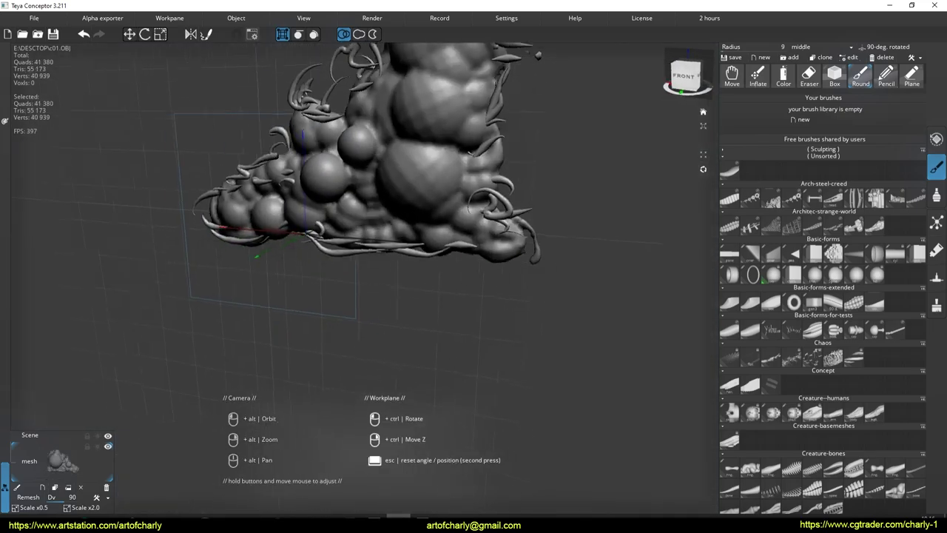
left_click_drag(518, 269, 551, 256, "alt")
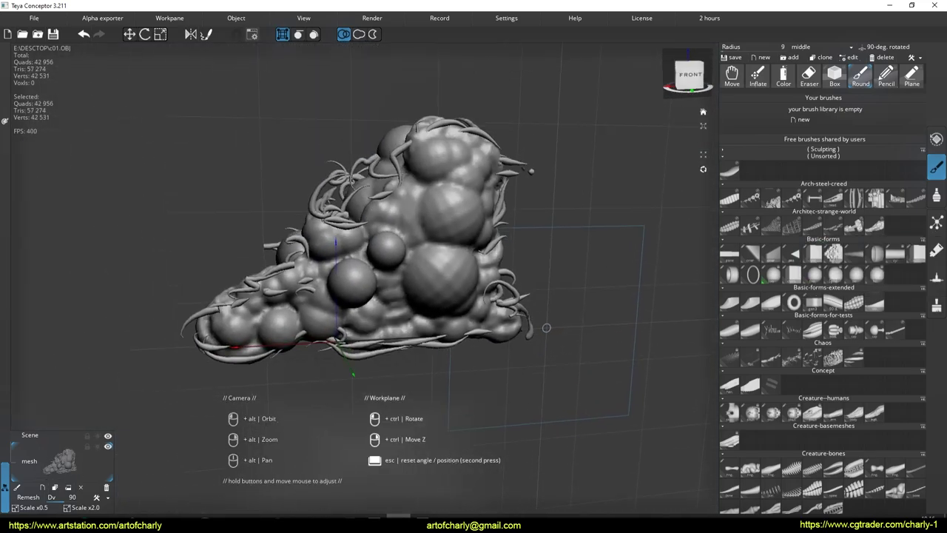
left_click(34, 18)
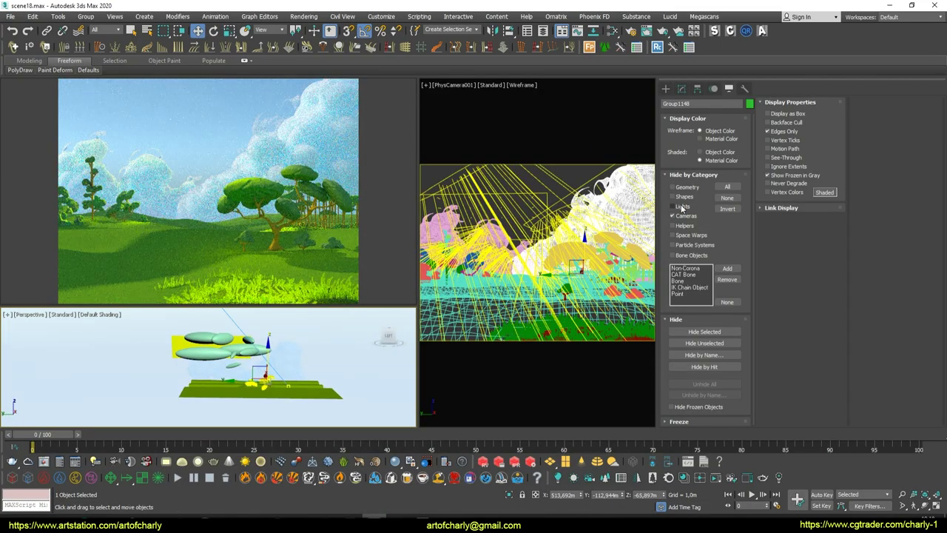
Move one cloud to a new spot in the sky
left_click(224, 340)
left_click_drag(224, 340, 205, 363)
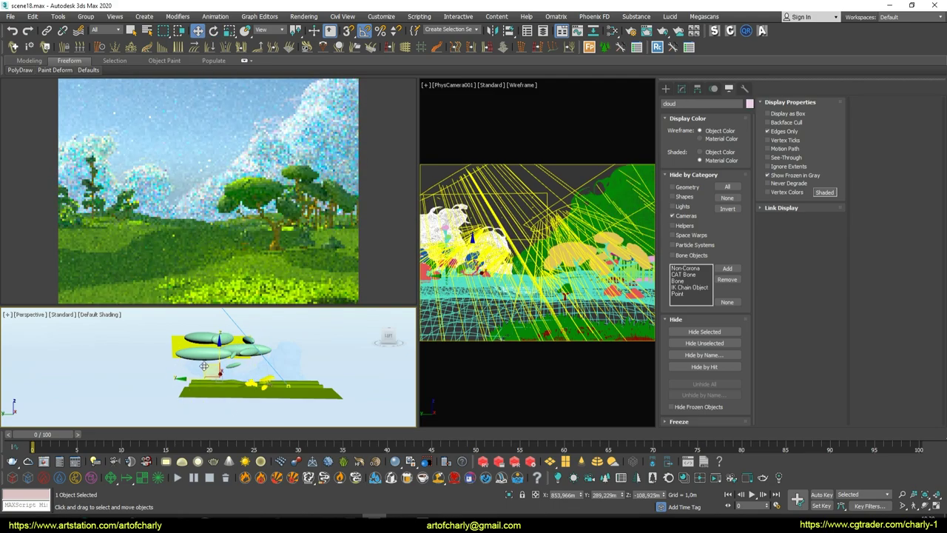
scroll(203, 362, "up", 3)
left_click_drag(202, 361, 222, 381, "shift")
mouse_move(222, 381)
middle_mouse_down("alt")
mouse_move(172, 347)
mouse_move(168, 375)
middle_mouse_up("alt")
left_click(171, 348)
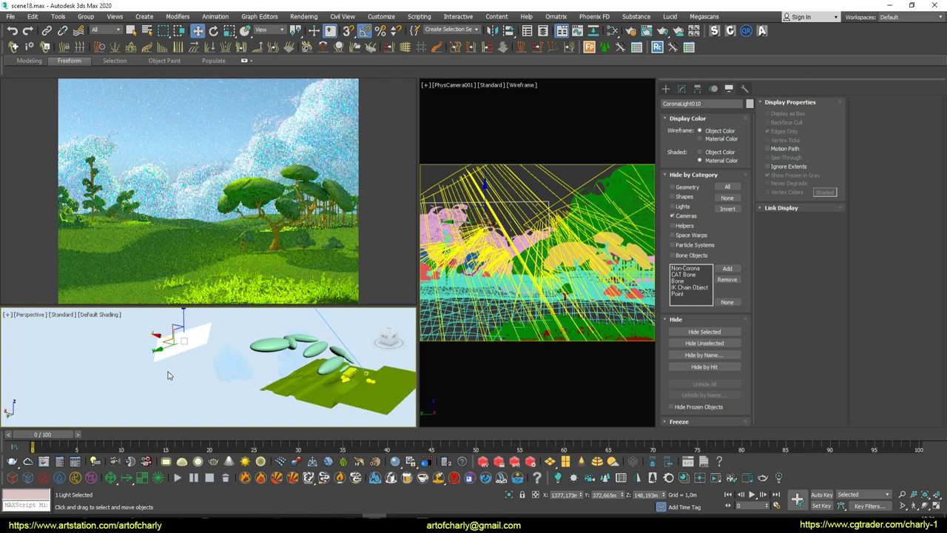
Shift-rotate Group55773 to create a rotated cloud copy, Group55774
left_click(230, 367)
middle_click_drag(229, 366, 301, 361, "alt")
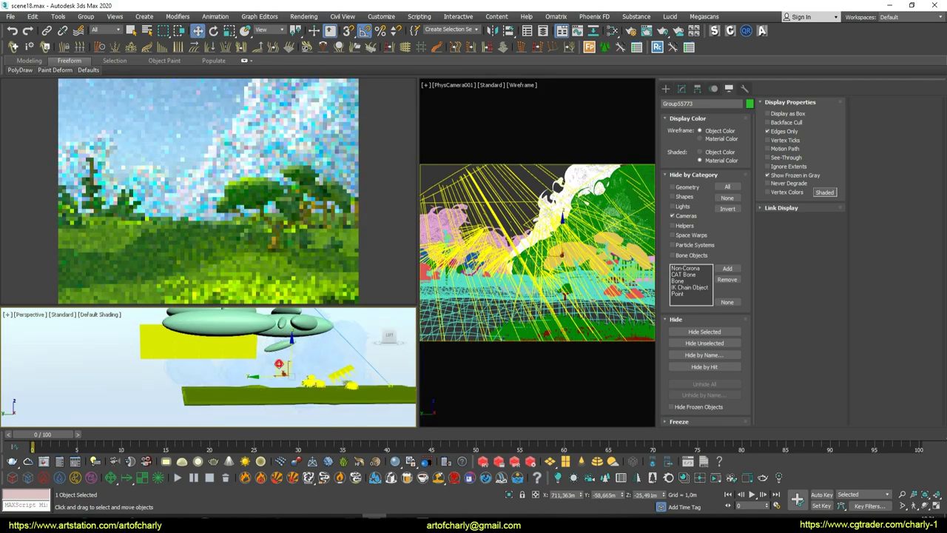
mouse_move(301, 360)
left_mouse_down("shift")
mouse_move(624, 142)
mouse_move(606, 148)
left_mouse_up("shift")
key("Return")
key("e")
key("w")
scroll(244, 323, "up", 5)
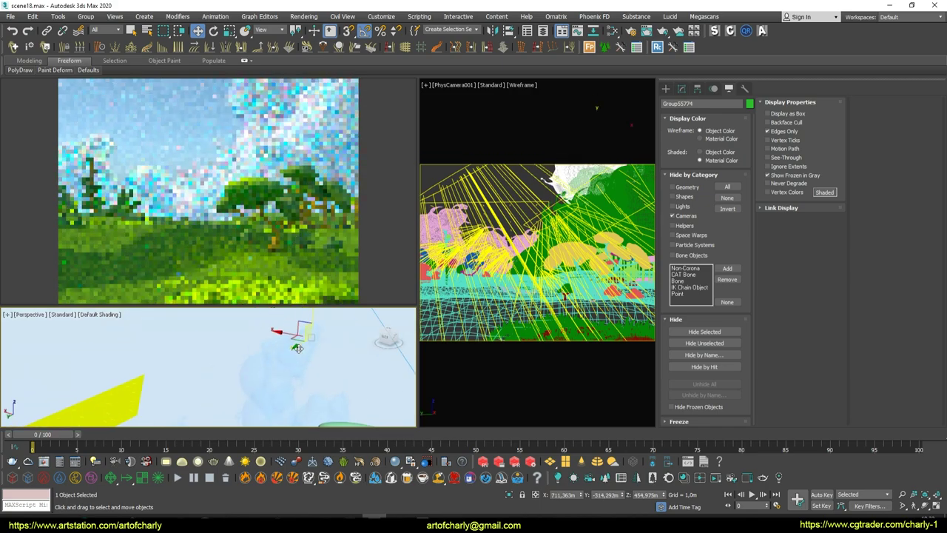
middle_click_drag(244, 324, 222, 340, "alt")
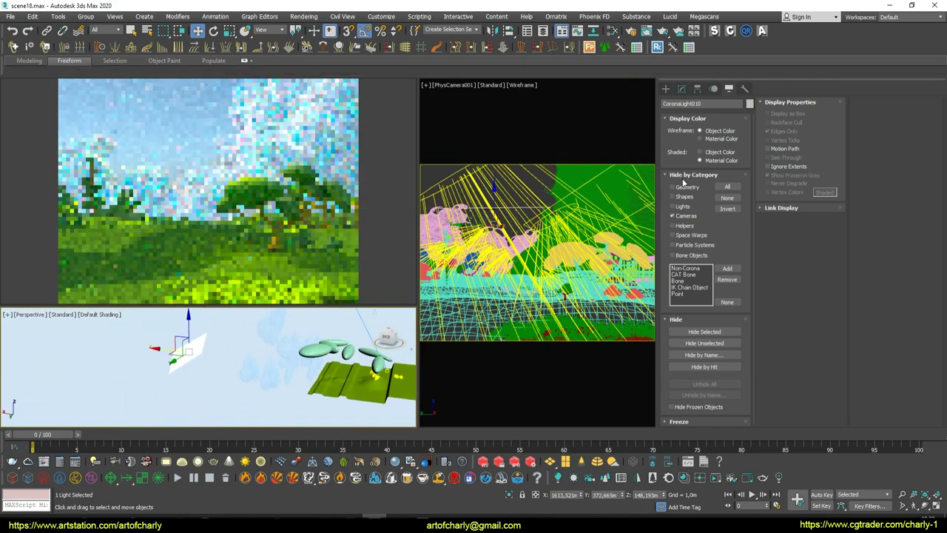
Select the Corona light plane and bring up its editable settings
left_click(193, 348)
left_click(681, 88)
scroll(695, 354, "down", 3)
Enlarge CoronaLight010 to about 756,628 × 1445,31 and orbit the Perspective view to check it
left_click_drag(734, 383, 731, 306)
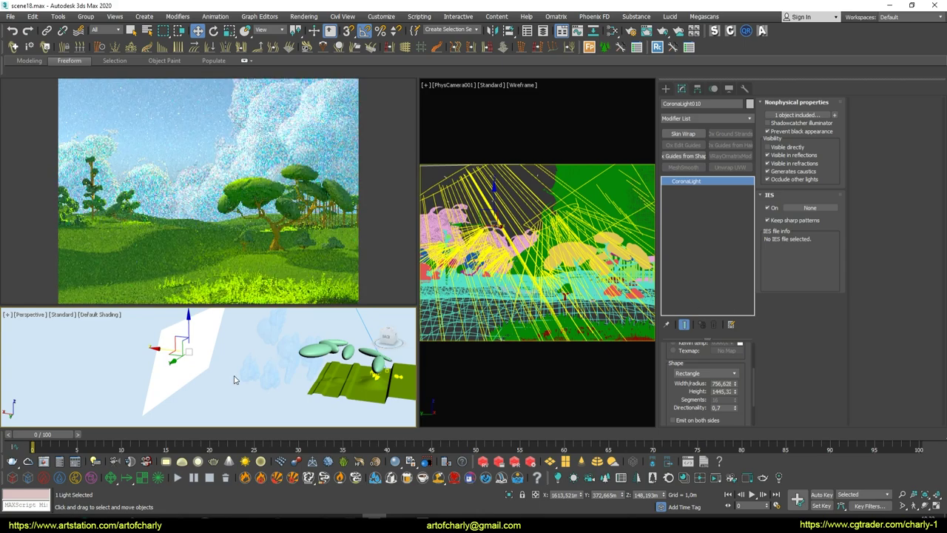
middle_click_drag(234, 379, 291, 372, "alt")
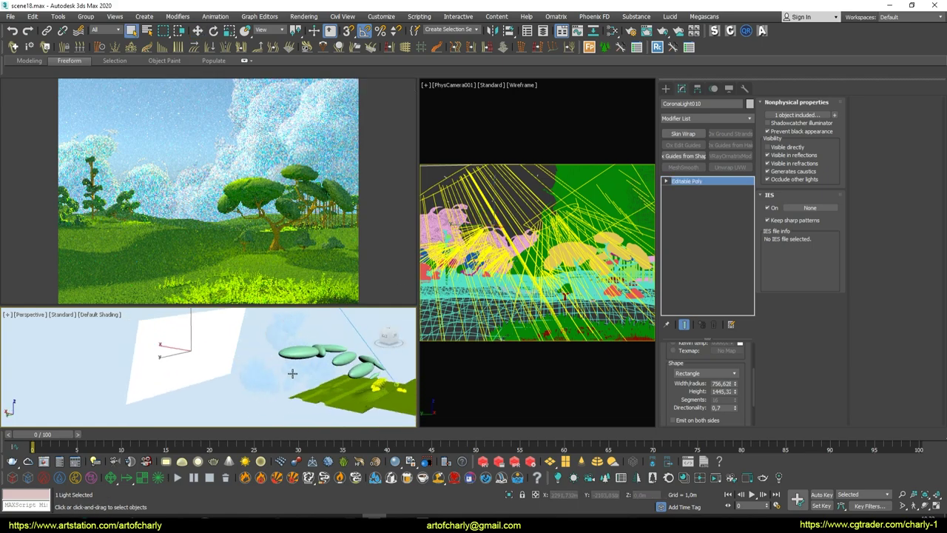
left_click(258, 353)
left_click(332, 340)
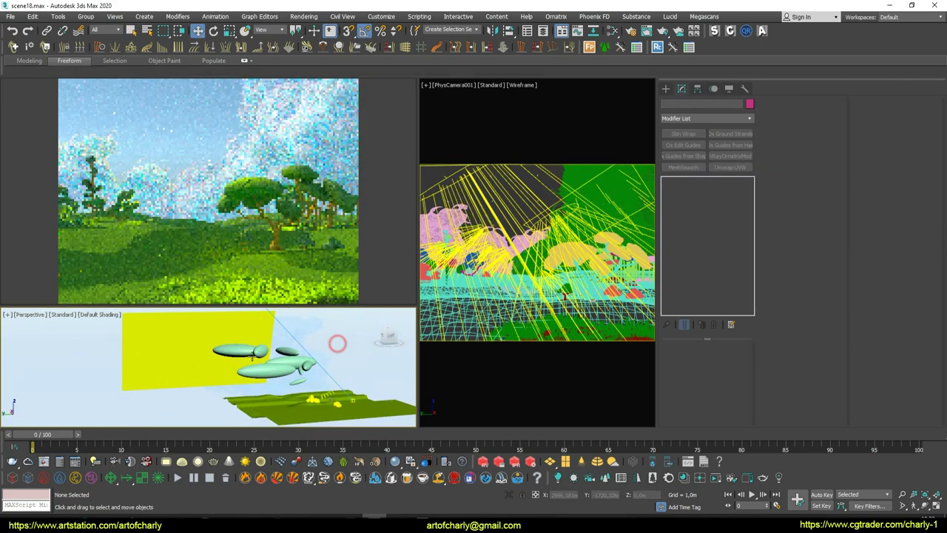
middle_click_drag(332, 341, 260, 360, "alt")
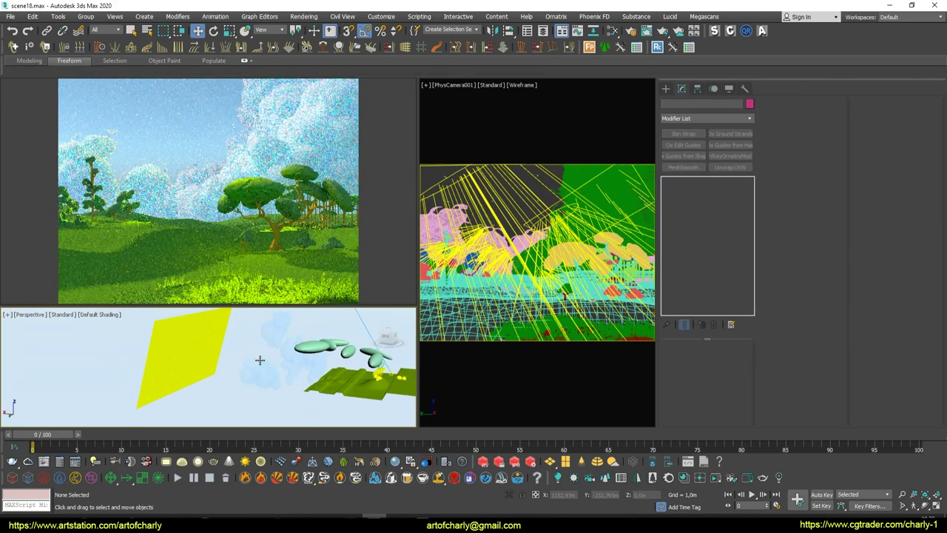
mouse_move(260, 361)
middle_mouse_down("alt")
mouse_move(344, 385)
mouse_move(303, 377)
mouse_move(324, 368)
middle_mouse_up("alt")
left_click(302, 377)
left_click(310, 374)
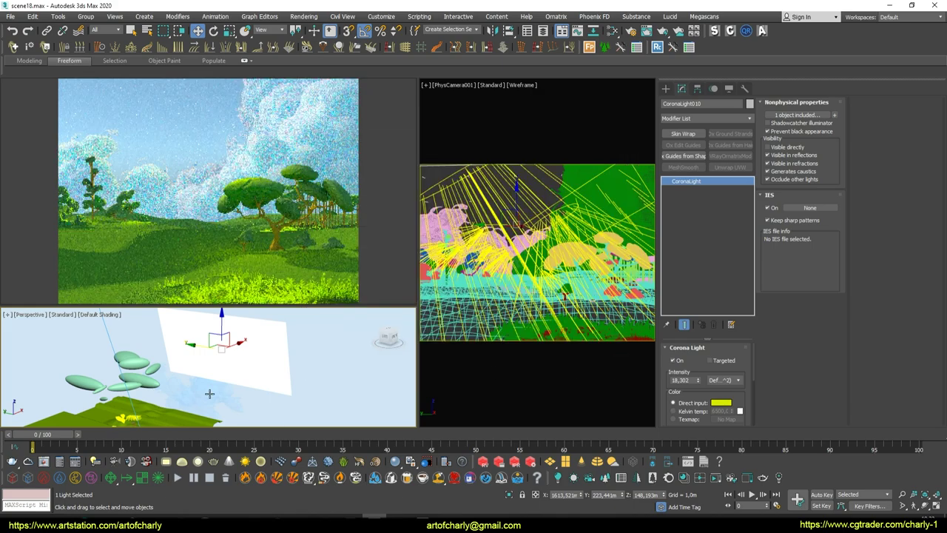
left_click(85, 16)
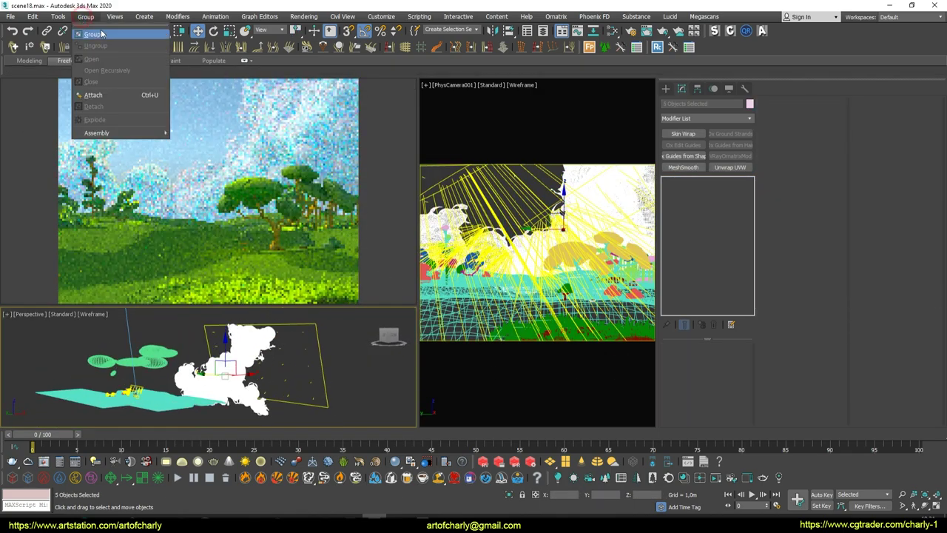
Group the five selected cloud objects, accepting the default group name
left_click(88, 30)
key("Return")
key("h")
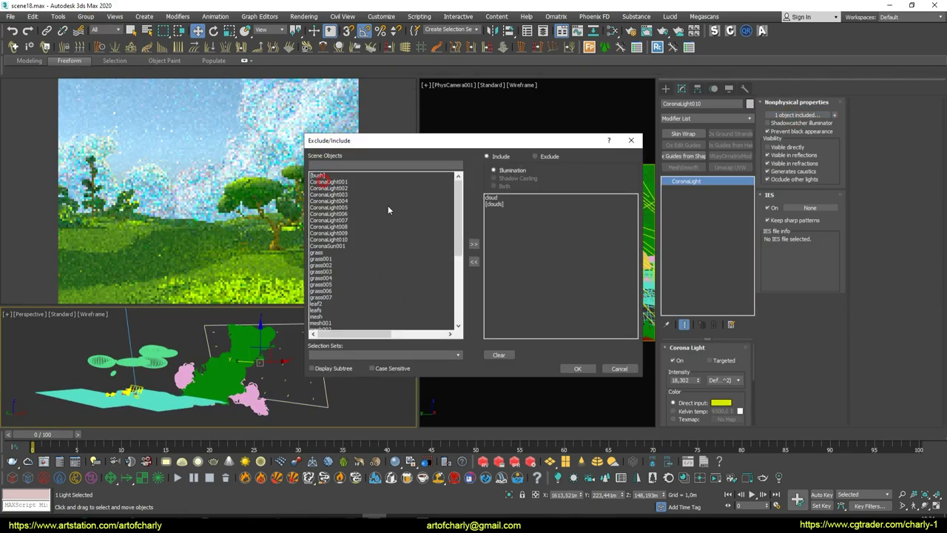
key("Escape")
left_click(338, 360)
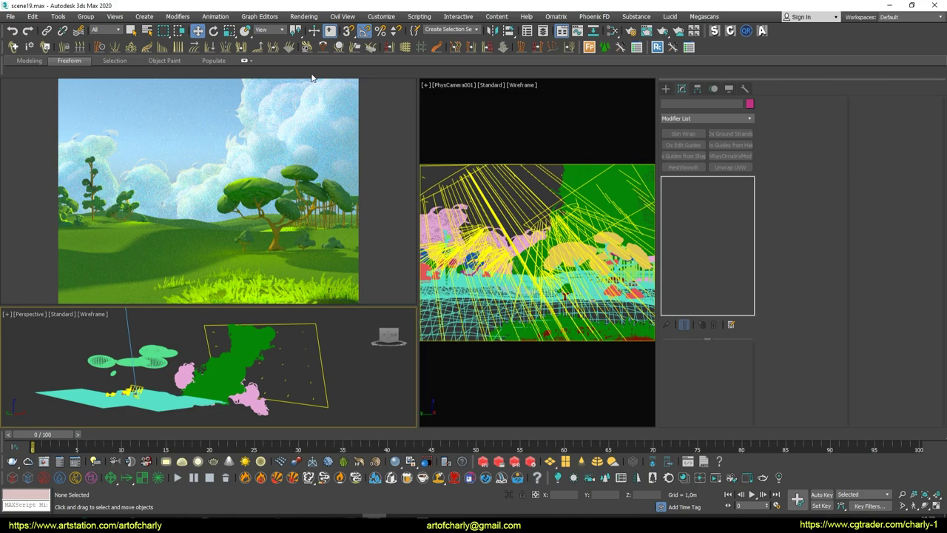
left_click(314, 16)
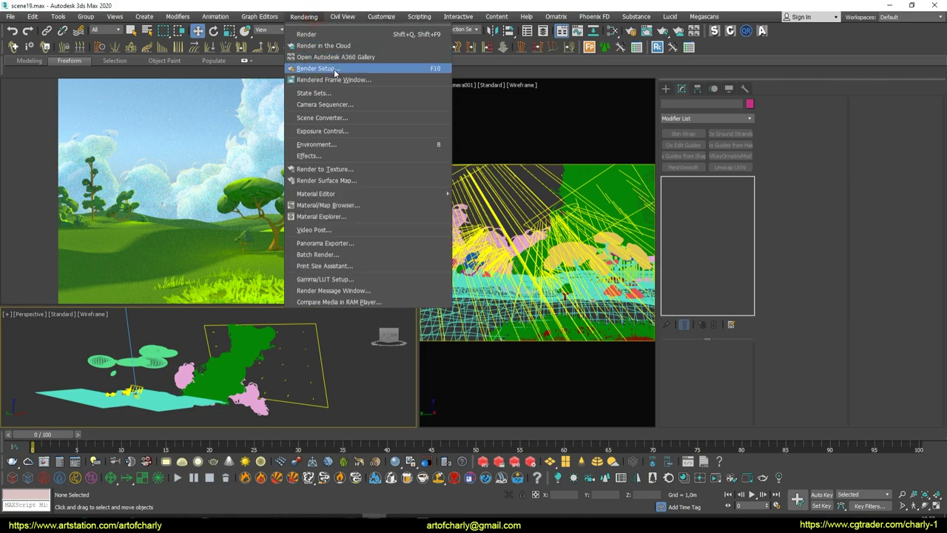
In Render Setup's Scene settings, set the Corona Denoising Mode to Intel CPU AI
left_click(317, 68)
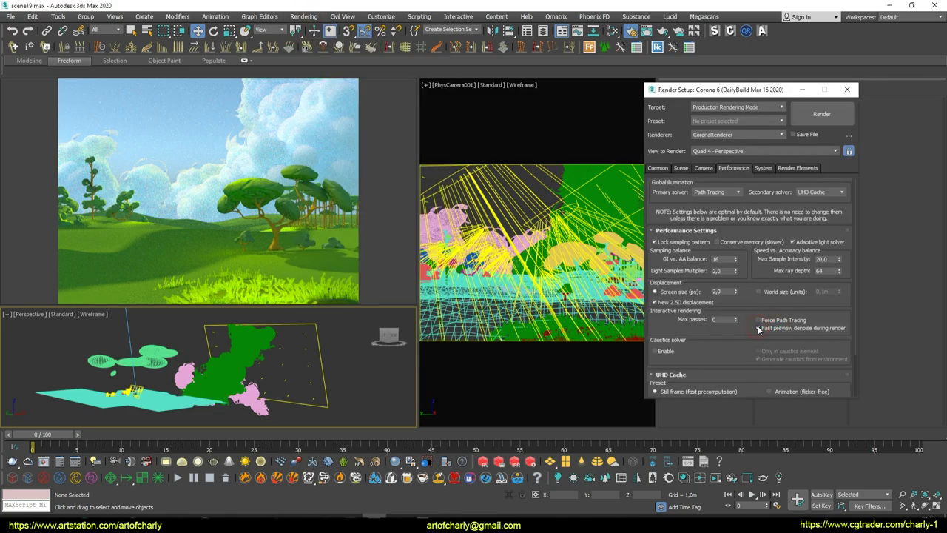
left_click(758, 327)
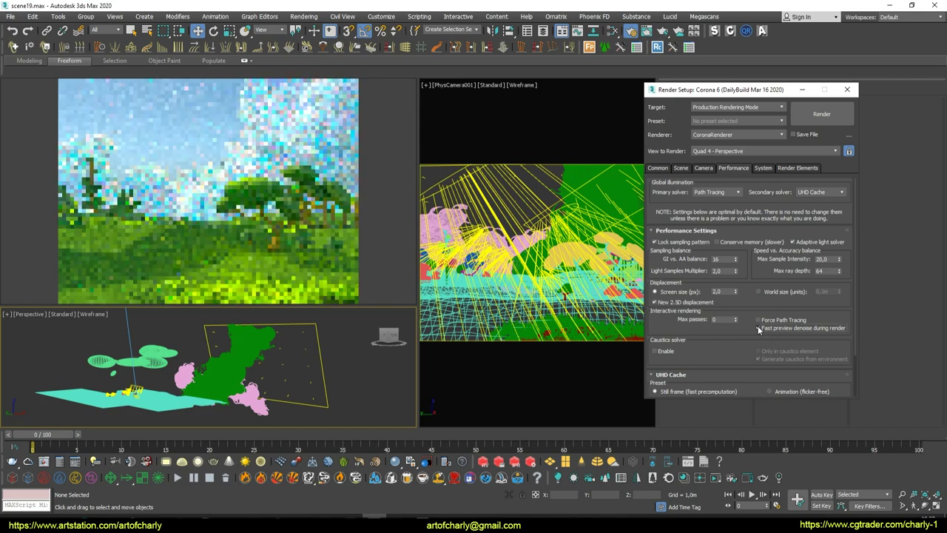
left_click(681, 167)
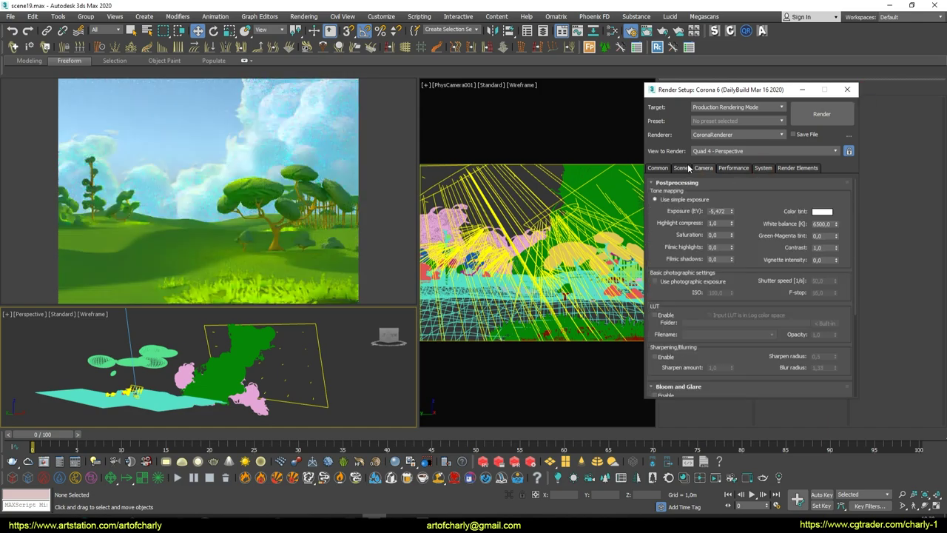
left_click(785, 320)
left_click(769, 347)
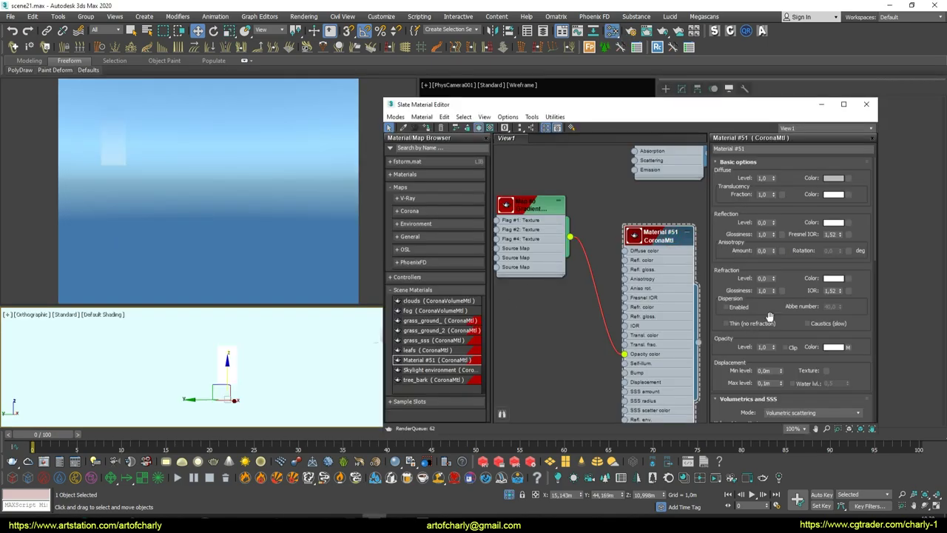
scroll(770, 317, "down", 3)
scroll(754, 306, "down", 2)
scroll(736, 294, "down", 2)
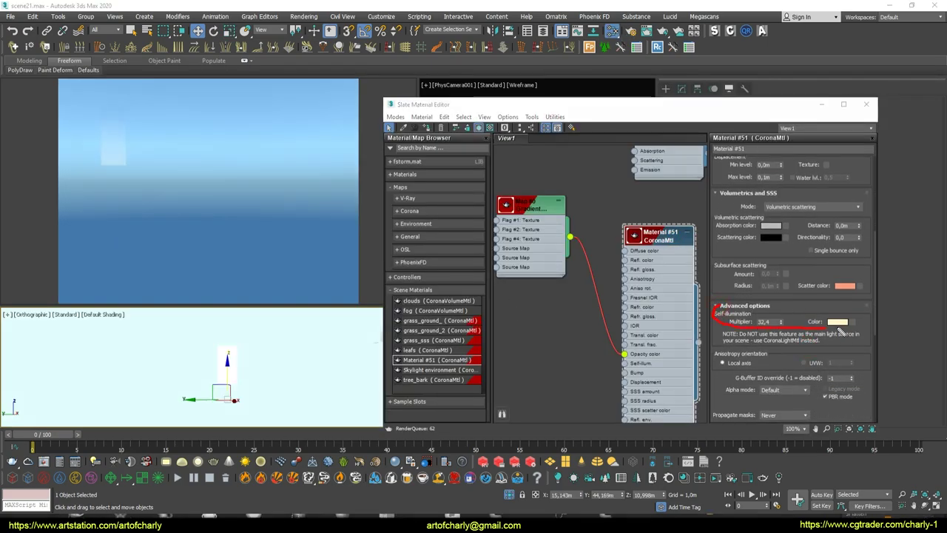
Widen the black region of Map #0's Gradient Ramp, delete its extra flag, and close the editor
double_click(529, 211)
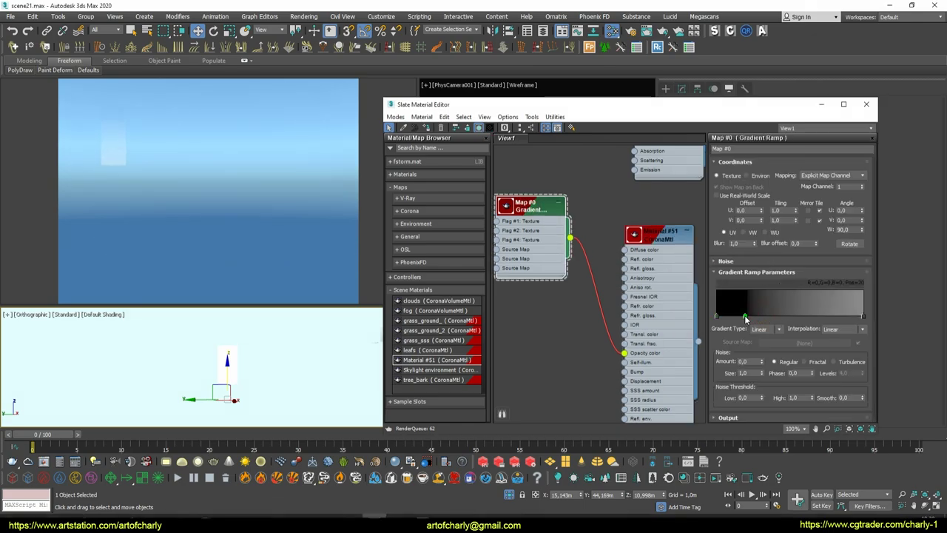
left_click_drag(768, 320, 800, 316)
right_click(742, 318)
left_click(754, 363)
left_click_drag(739, 104, 743, 1)
left_click(889, 5)
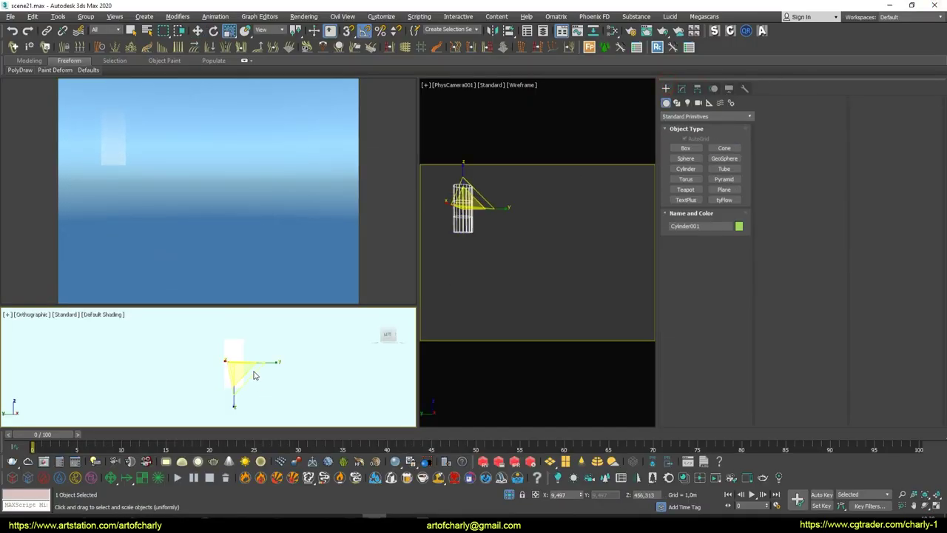
Stretch Cylinder001 along Z and add a Cylindrical UVW Map modifier
left_click_drag(234, 403, 236, 16)
middle_click_drag(275, 361, 285, 355)
left_click(682, 88)
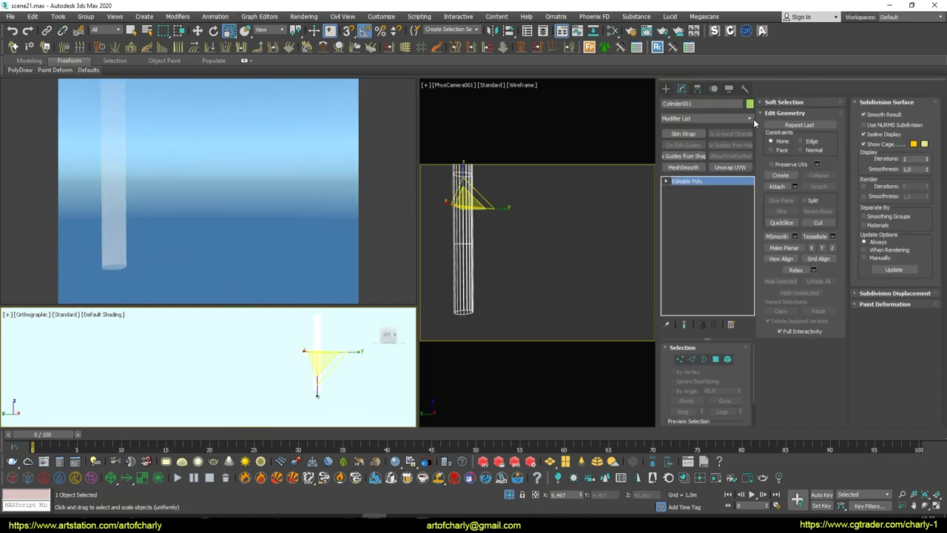
left_click(749, 118)
scroll(753, 215, "down", 5)
scroll(740, 333, "down", 5)
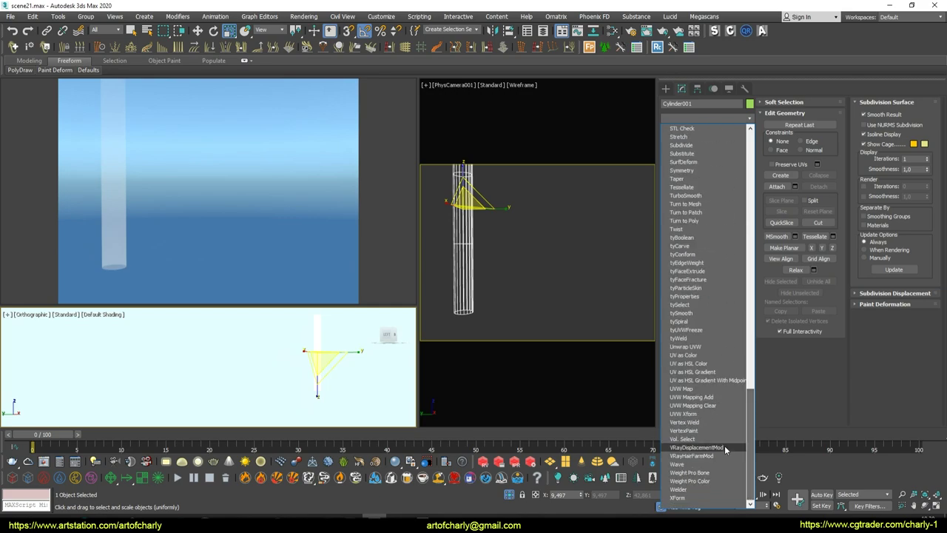
left_click(703, 389)
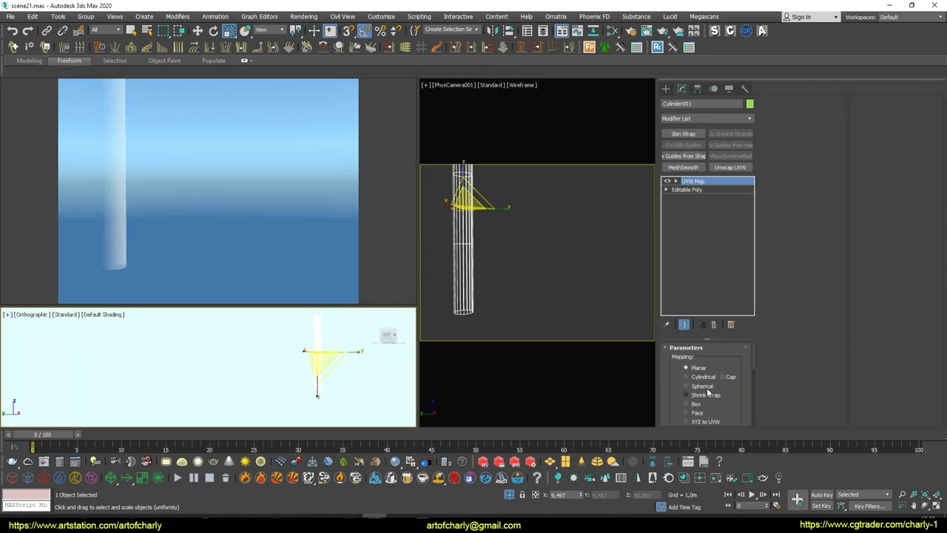
left_click(687, 377)
Convert the cylinder to Editable Poly and tilt it −50° on X into a diagonal beam
middle_click_drag(333, 374, 311, 350)
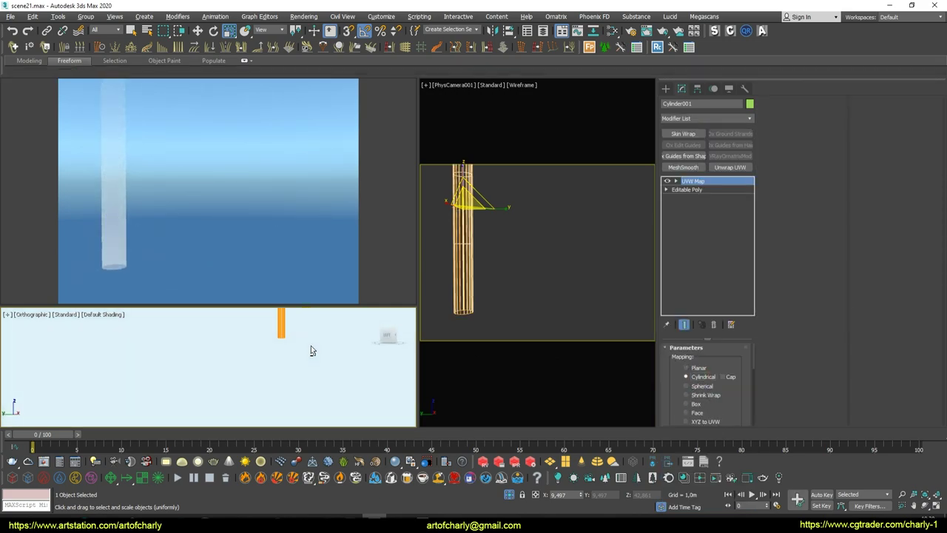
right_click(221, 373)
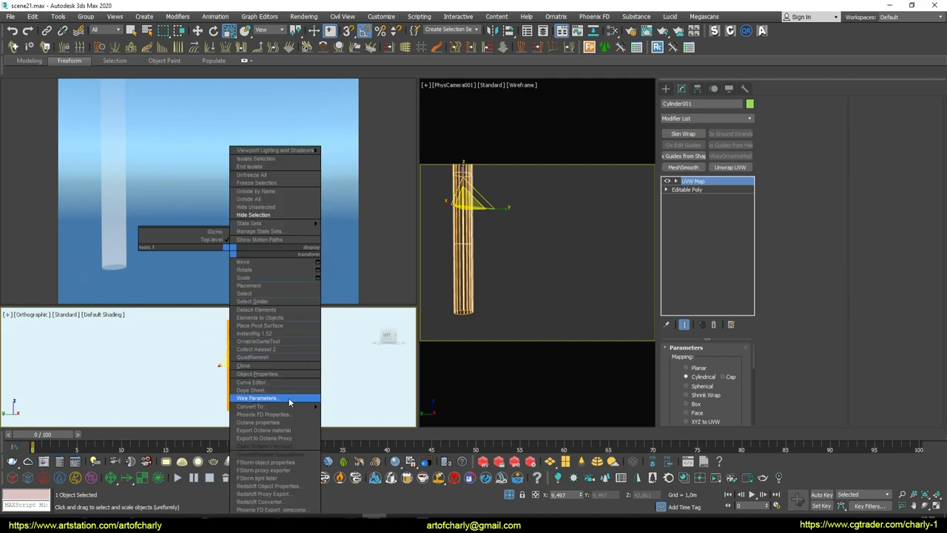
left_click(342, 414)
key("e")
left_click_drag(259, 361, 254, 329)
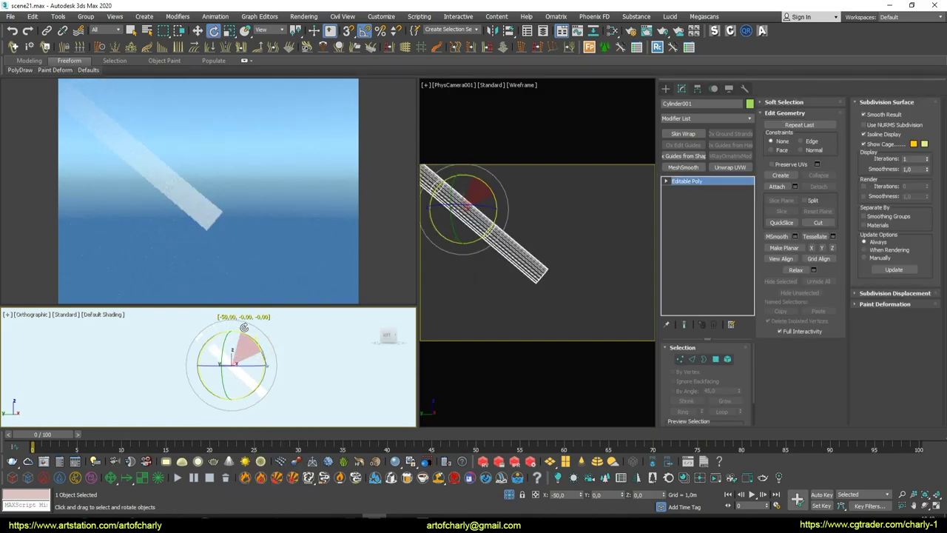
Move the tilted beam into place and bring the full landscape back into view around it
key("w")
left_click_drag(229, 361, 265, 375)
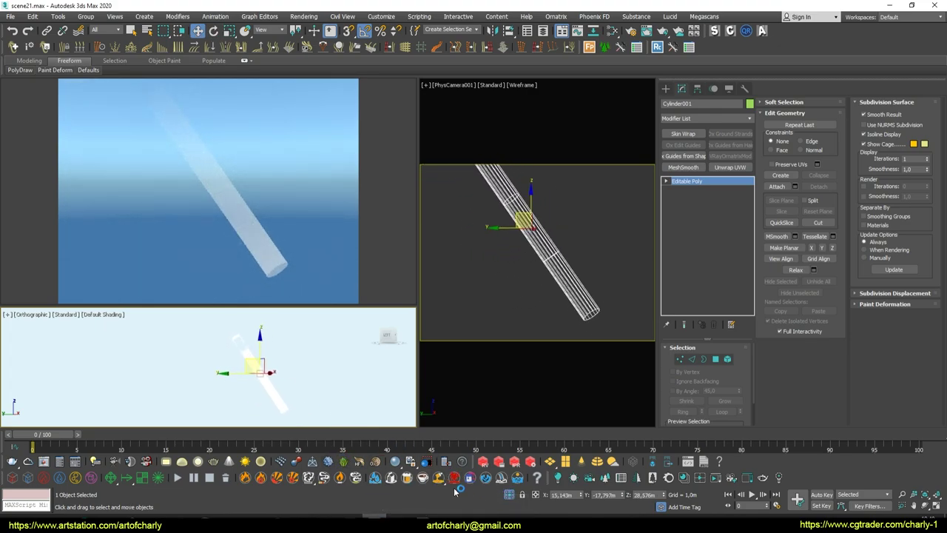
left_click(508, 494)
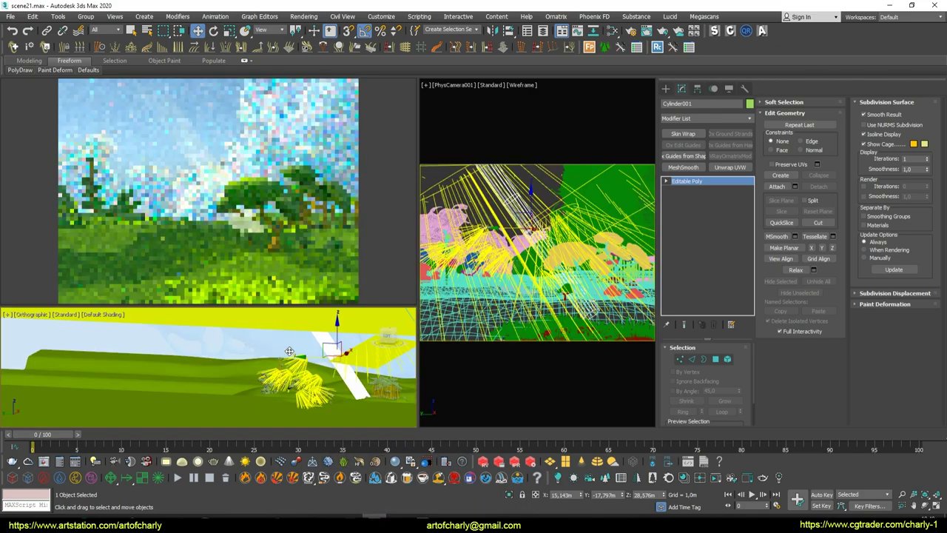
middle_click_drag(289, 351, 331, 362, "alt")
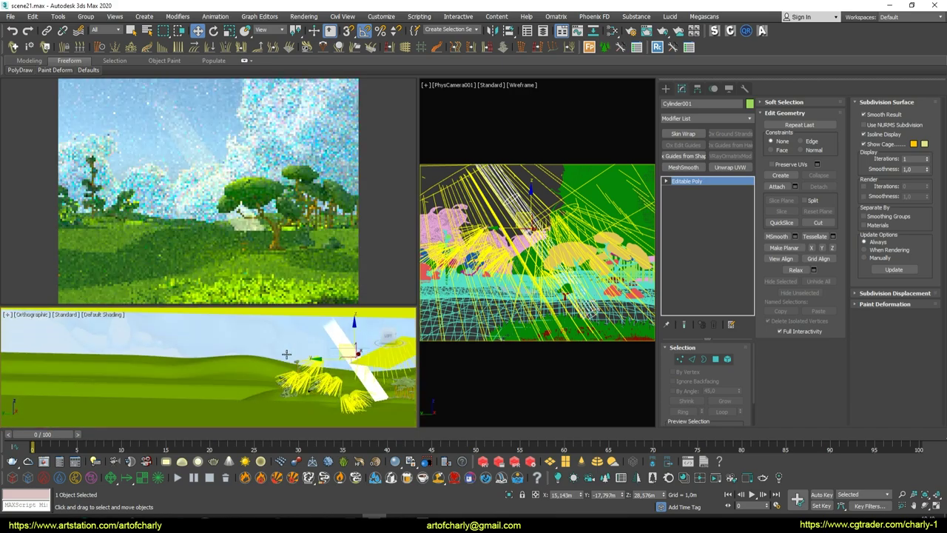
Bring up Render Setup from the Rendering menu and scroll its scene settings
left_click(304, 16)
left_click(331, 60)
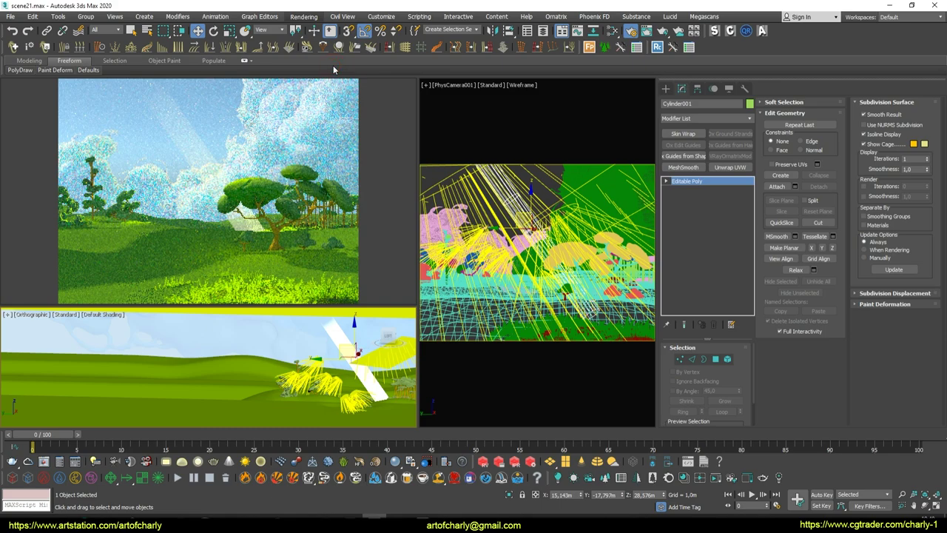
scroll(701, 327, "down", 3)
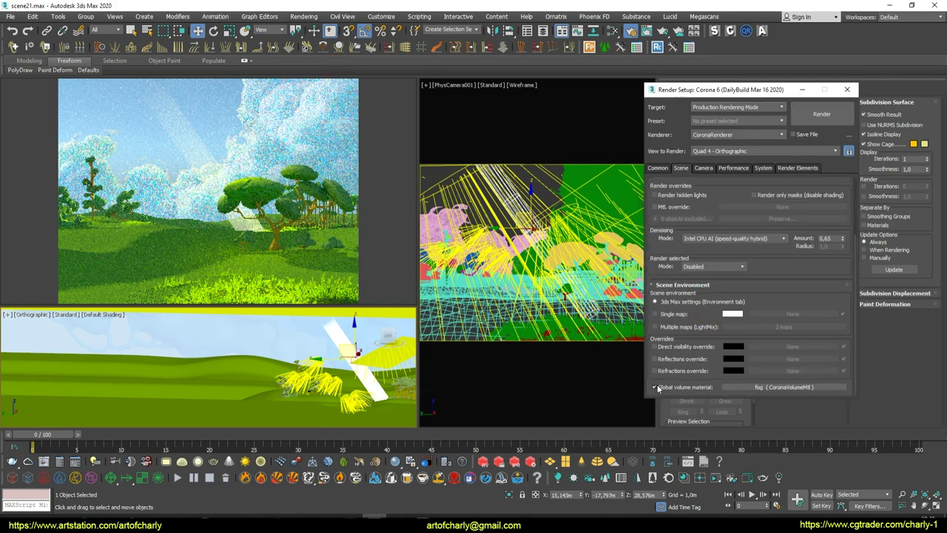
Turn off the global volume fog, enable camera near clipping, and shift the beam left
left_click(656, 386)
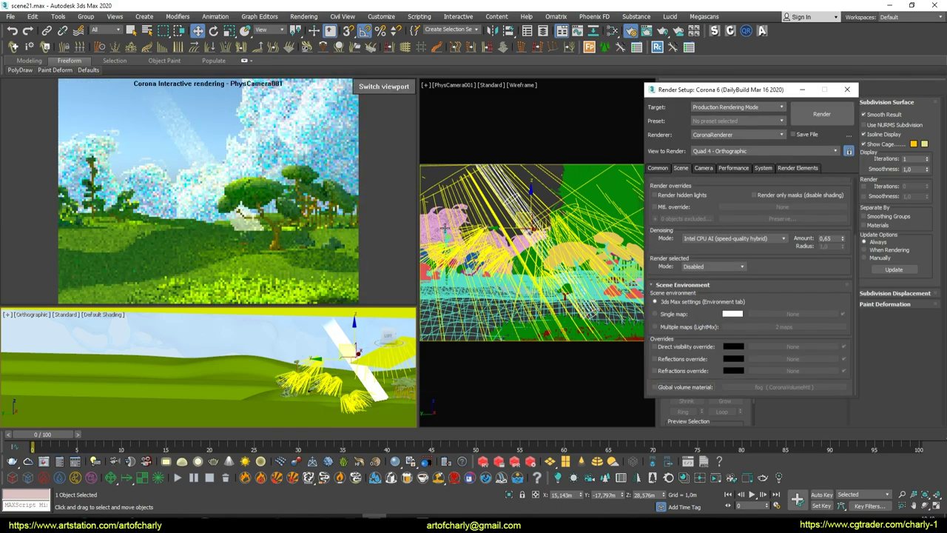
left_click(426, 85)
left_click(466, 222)
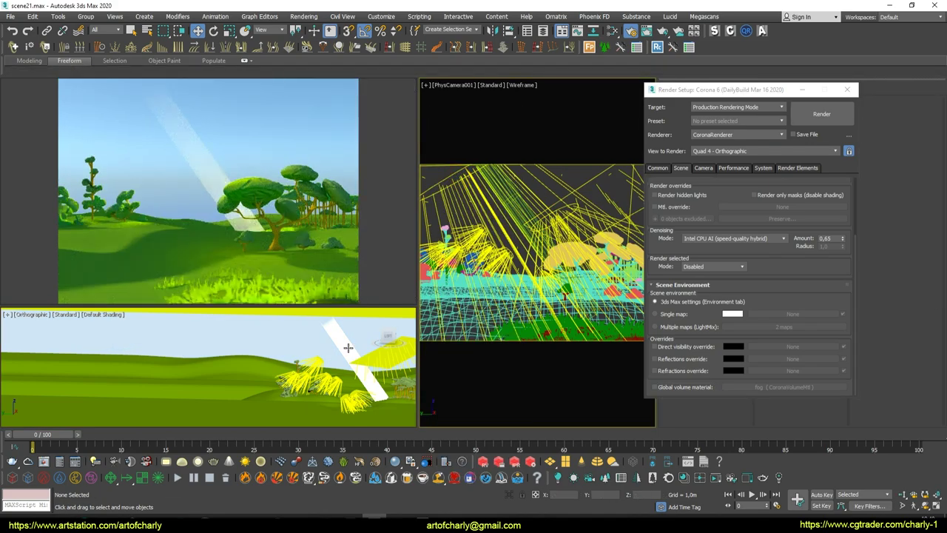
mouse_move(337, 345)
left_mouse_down()
mouse_move(324, 349)
mouse_move(321, 324)
left_mouse_up()
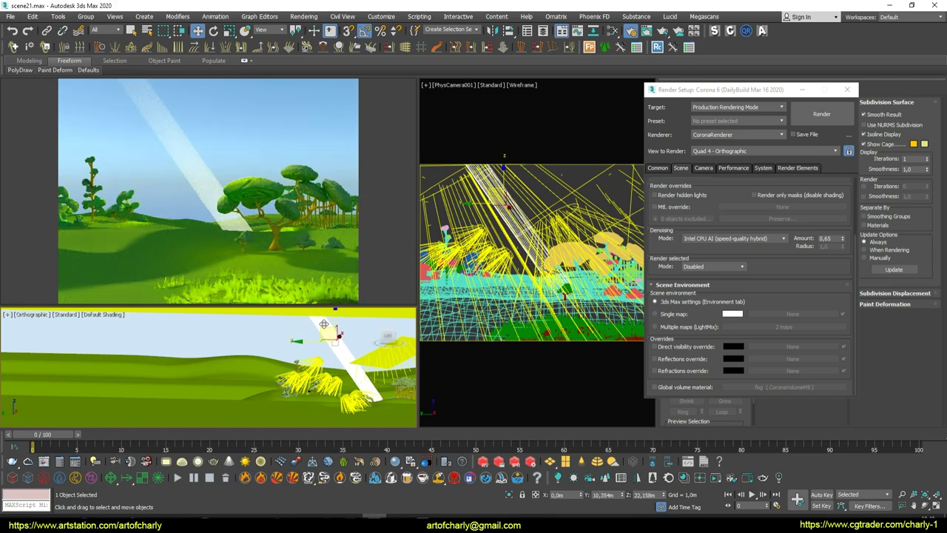
left_click(847, 89)
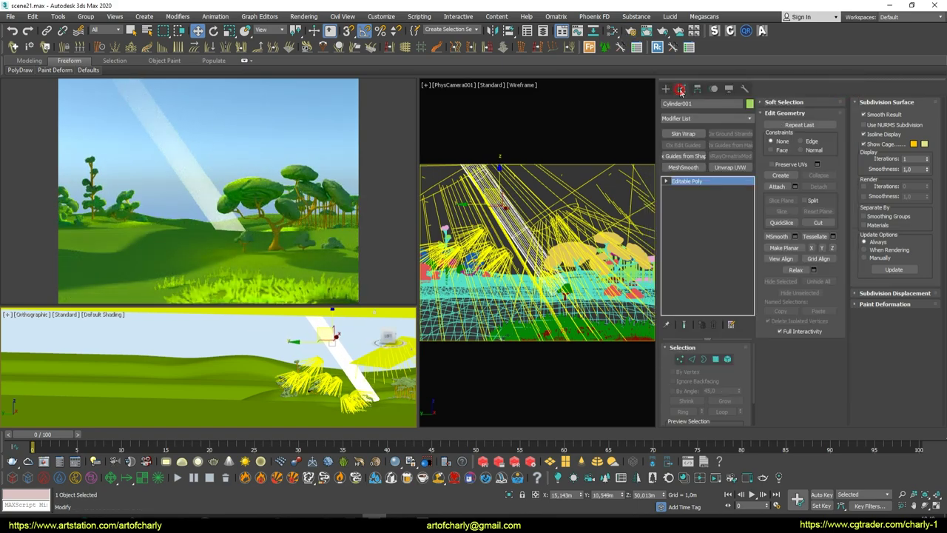
Add an FFD 2x2x2 modifier to Cylinder001 and enter its control-point level
left_click(747, 118)
scroll(703, 296, "down", 3)
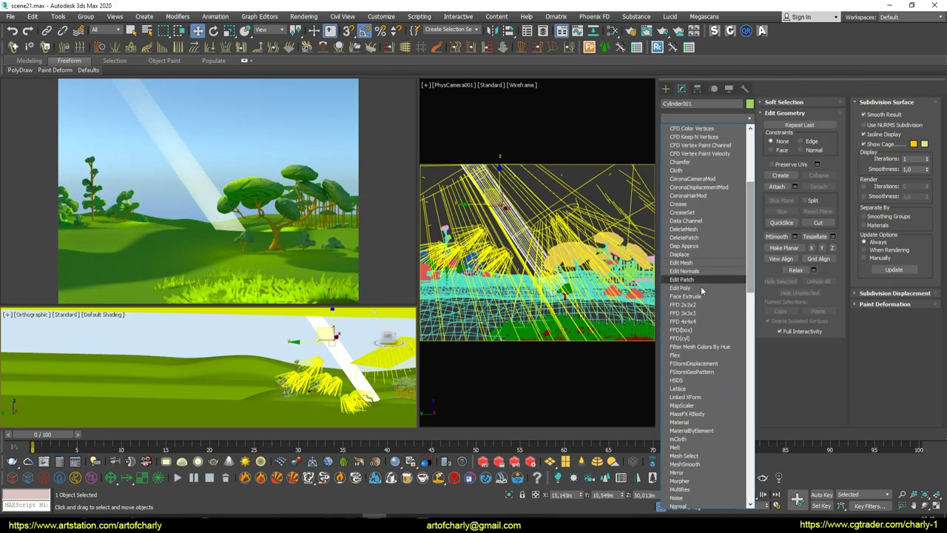
left_click(692, 306)
left_click(336, 335)
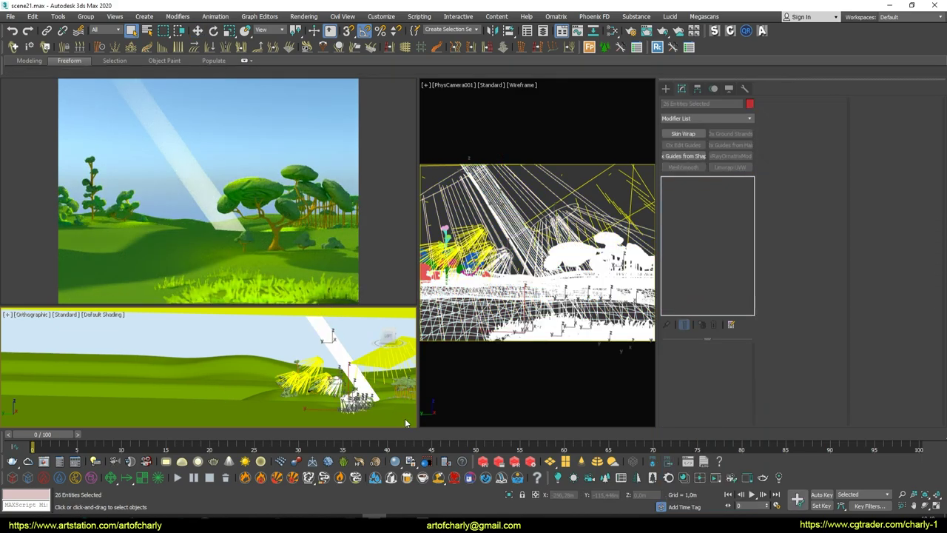
key("ctrl+z")
key("1")
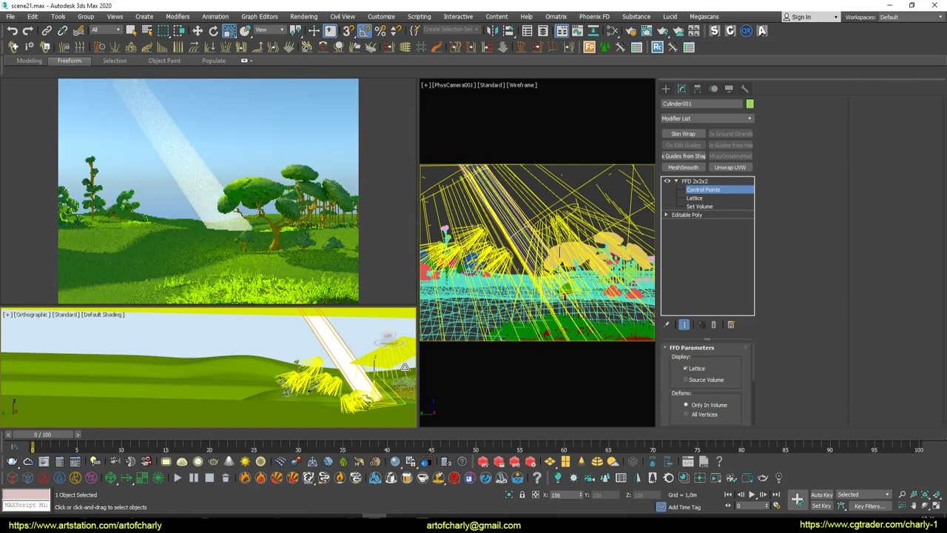
right_click(420, 345)
key("q")
left_click(668, 90)
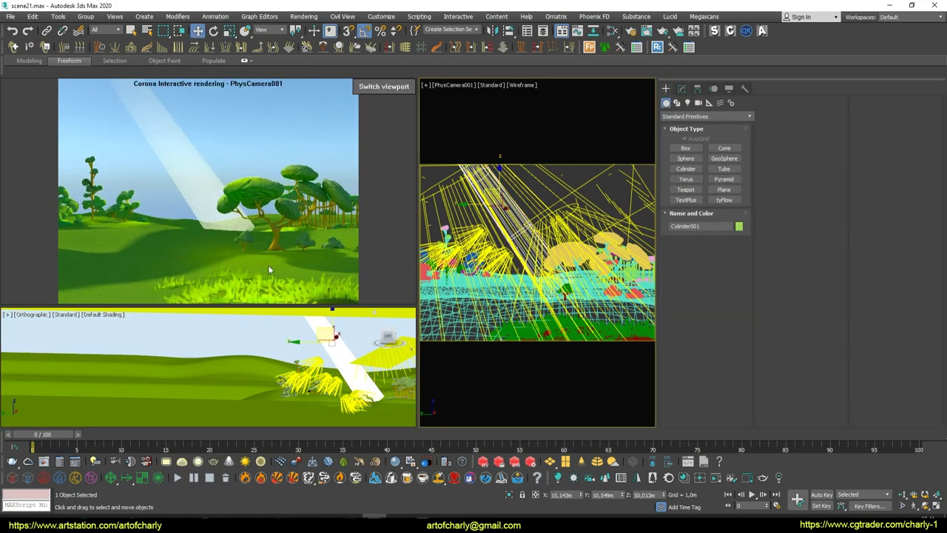
Extend the gradient ramp's dark region and set its left flag to grey 37
right_click(284, 352)
key("m")
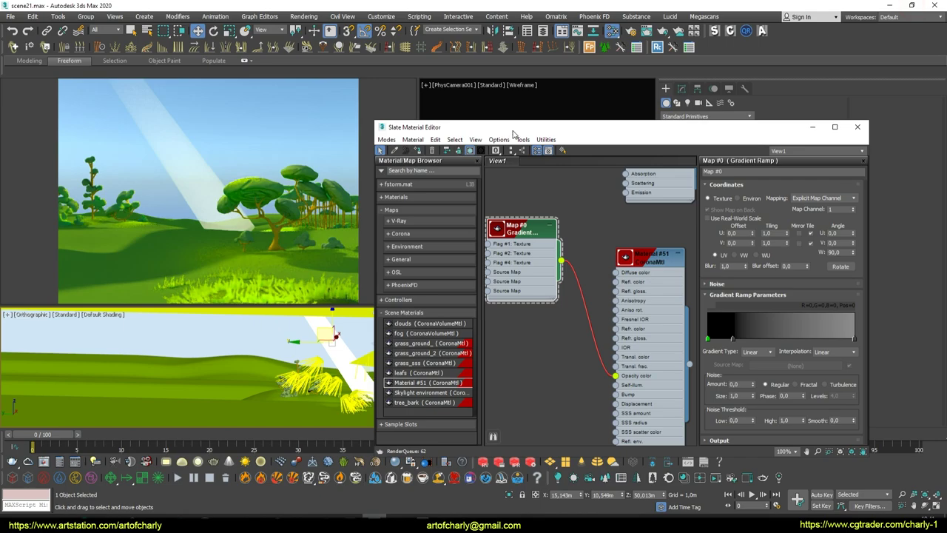
left_click_drag(514, 132, 560, 106)
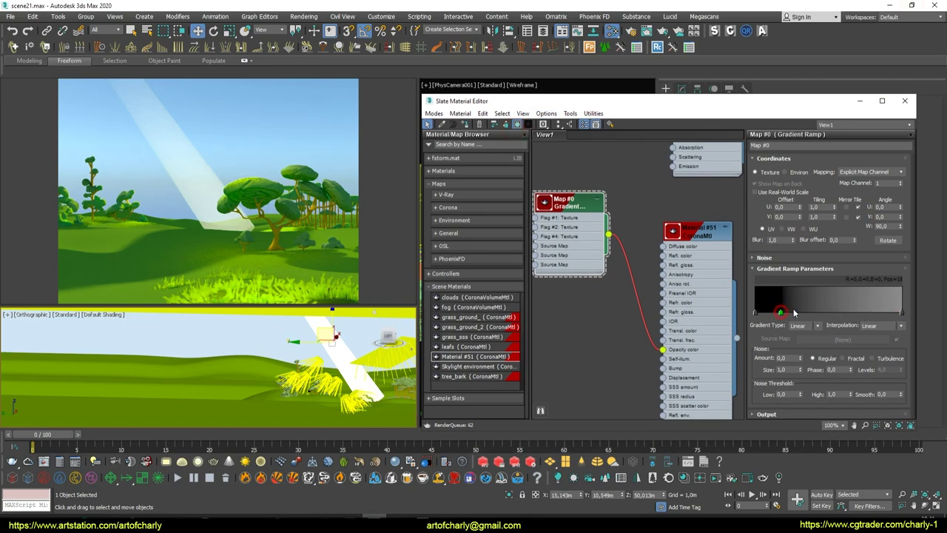
left_click_drag(793, 312, 850, 307)
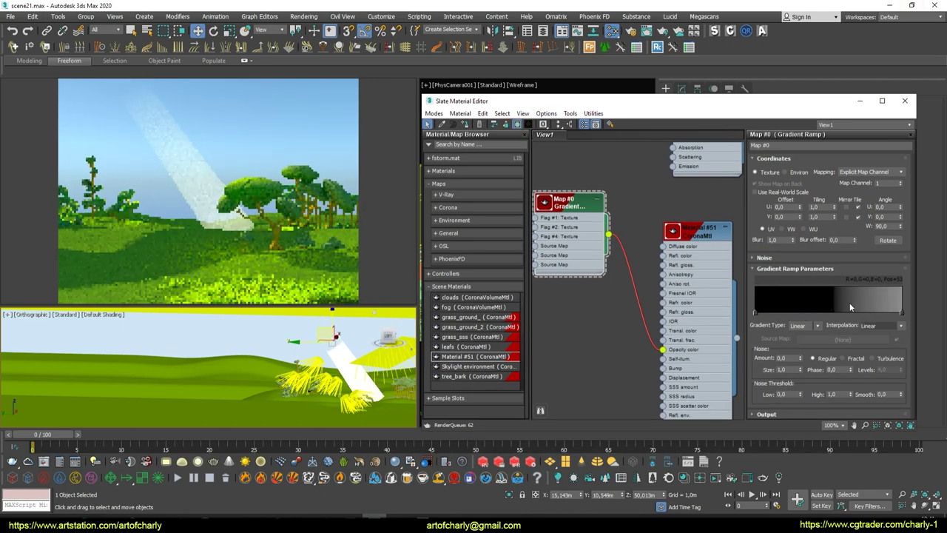
left_click_drag(850, 307, 825, 313)
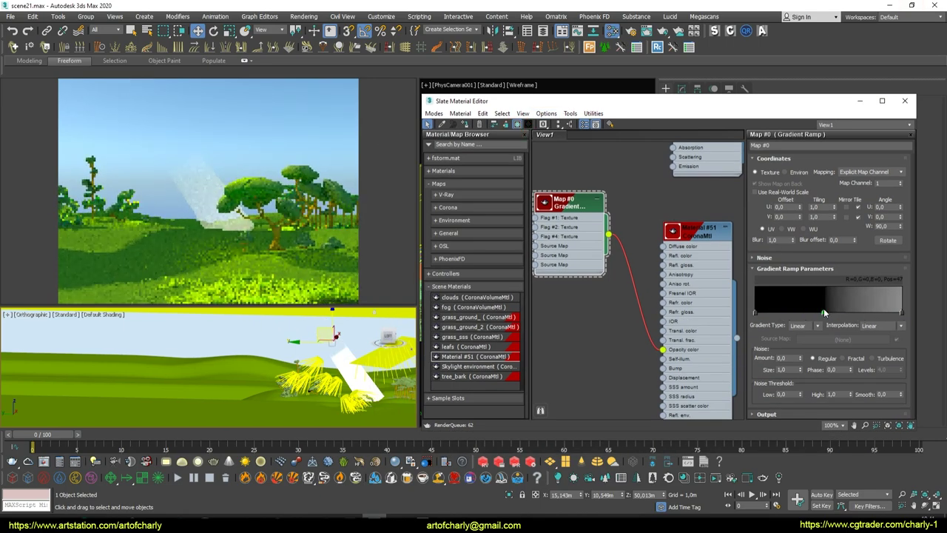
double_click(755, 313)
left_click_drag(728, 174, 727, 177)
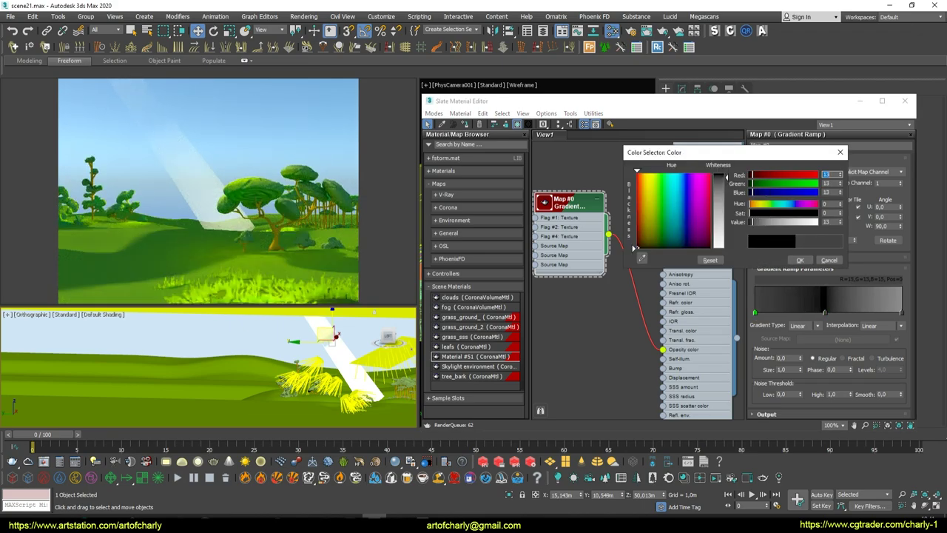
left_click(800, 260)
Delete the middle gradient flag and set the remaining middle flag to grey 7
double_click(824, 311)
left_click(828, 259)
right_click(826, 314)
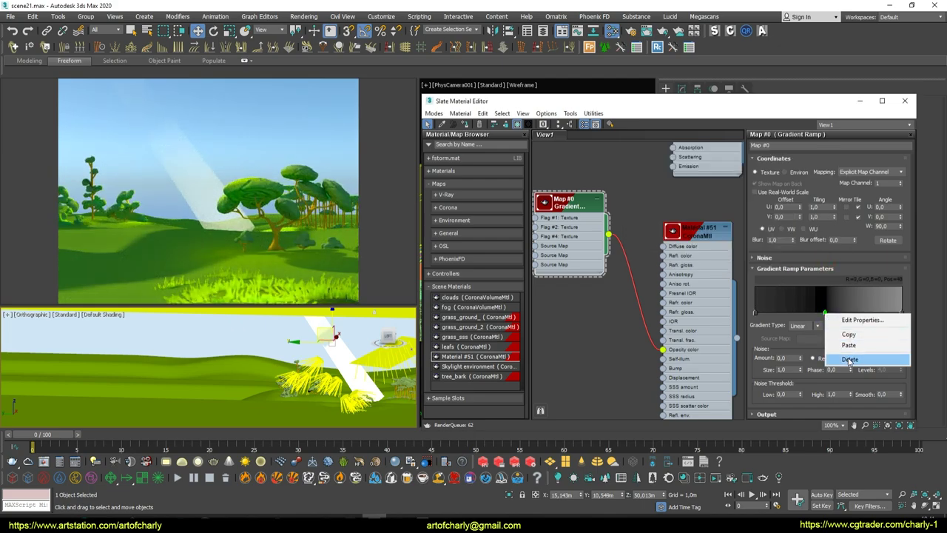
left_click(850, 360)
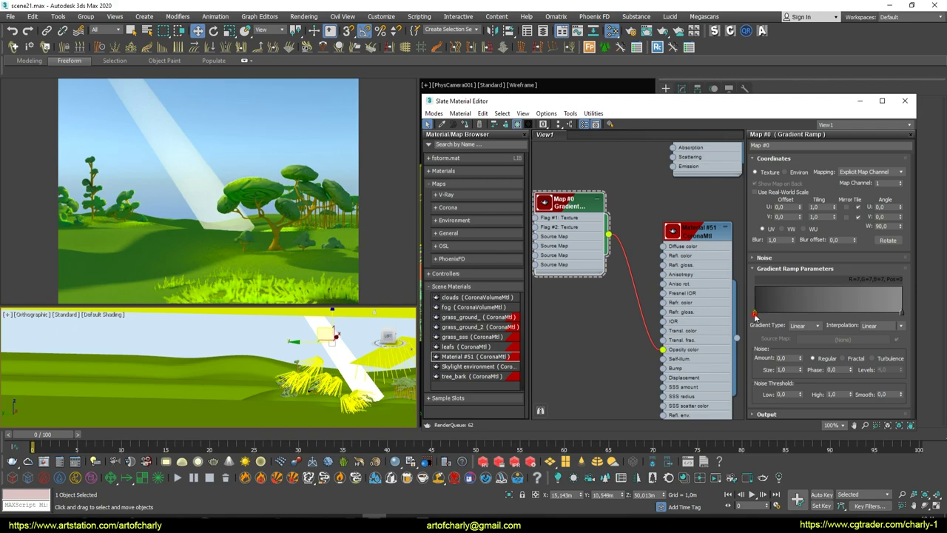
double_click(833, 314)
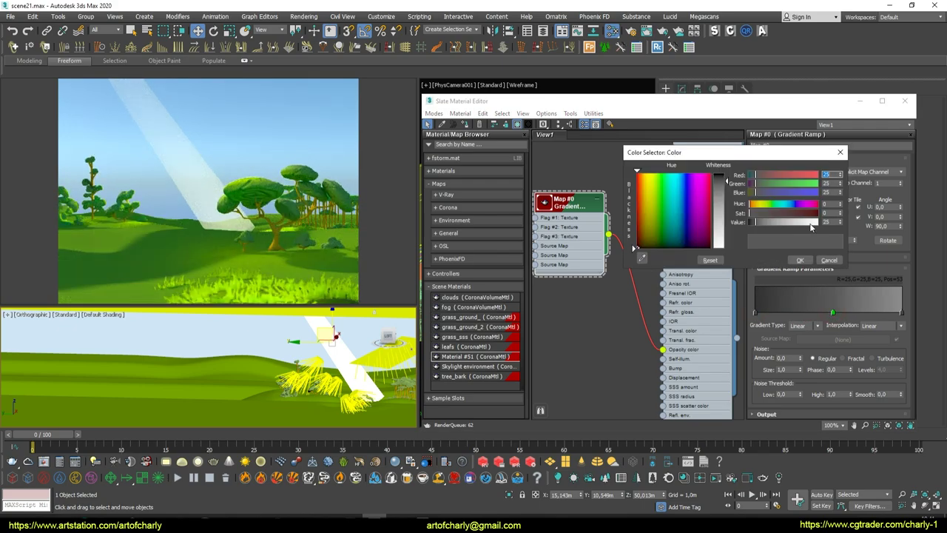
left_click_drag(839, 227, 810, 265)
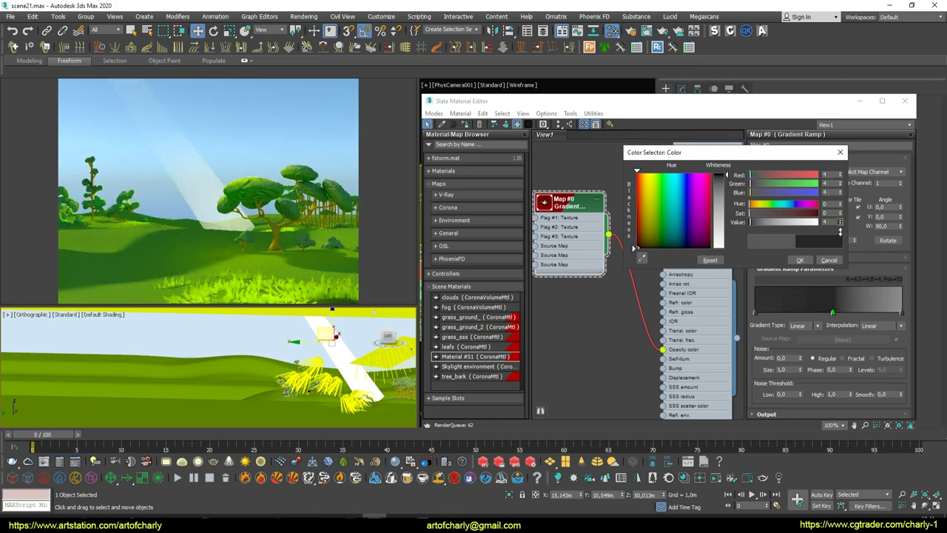
left_click(806, 261)
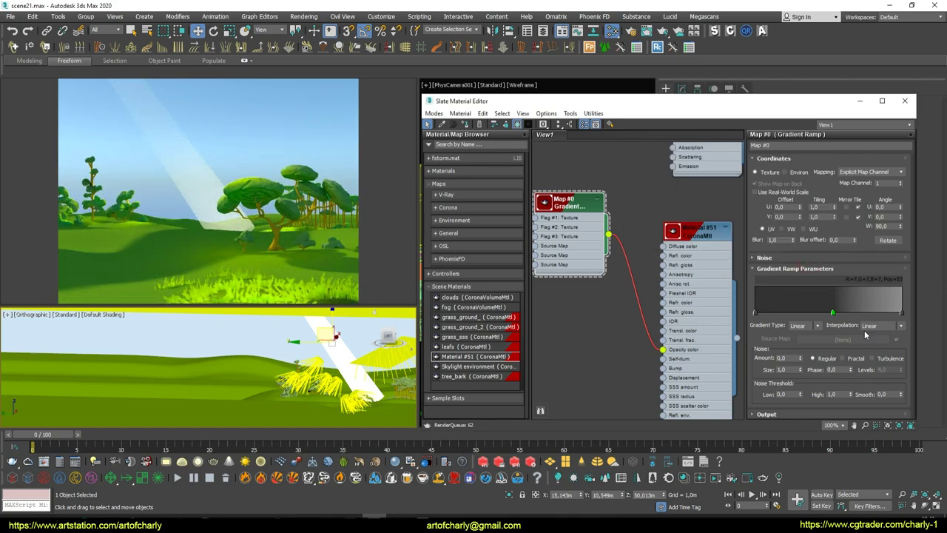
Set the gradient's right-end flag to grey 33 and close the material editor
double_click(904, 314)
left_click_drag(840, 221, 841, 244)
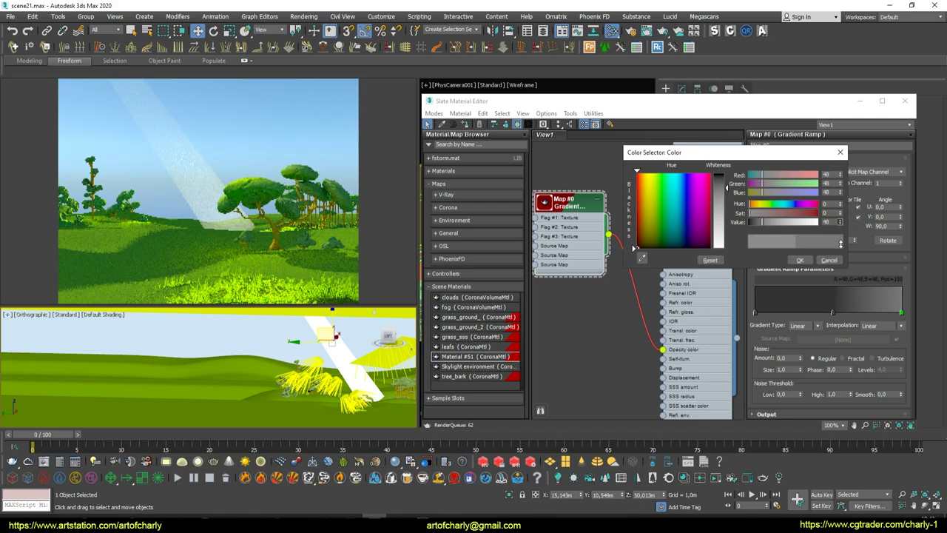
left_click_drag(840, 244, 842, 244)
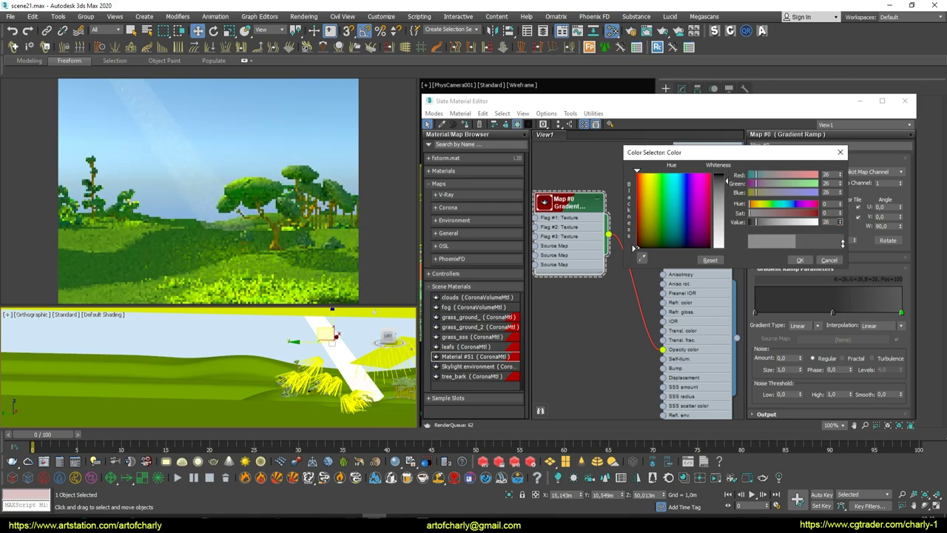
left_click_drag(843, 240, 843, 234)
left_click(799, 259)
left_click(903, 104)
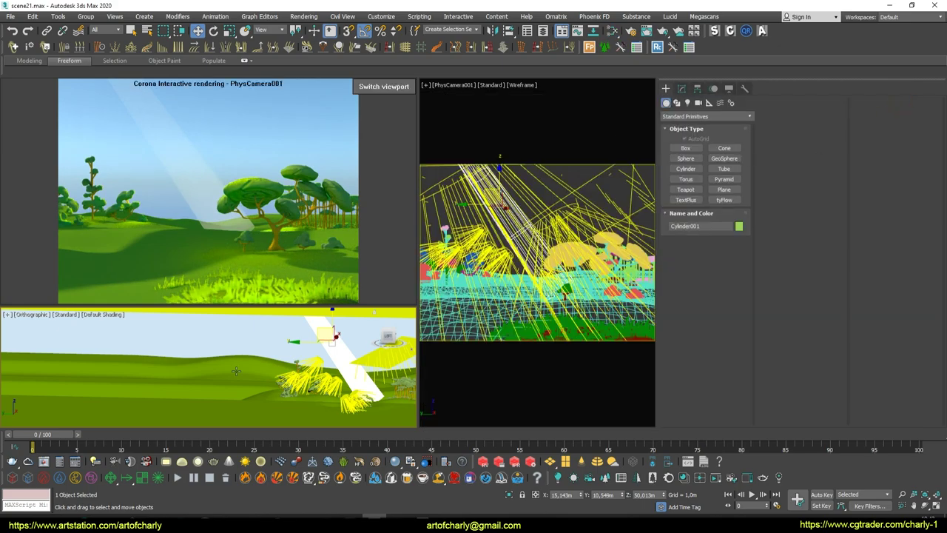
Clone the light shaft as Cylinder002 beside the first and reopen the Slate Material Editor
middle_click_drag(244, 362, 293, 352, "alt")
left_click_drag(293, 351, 297, 348, "shift")
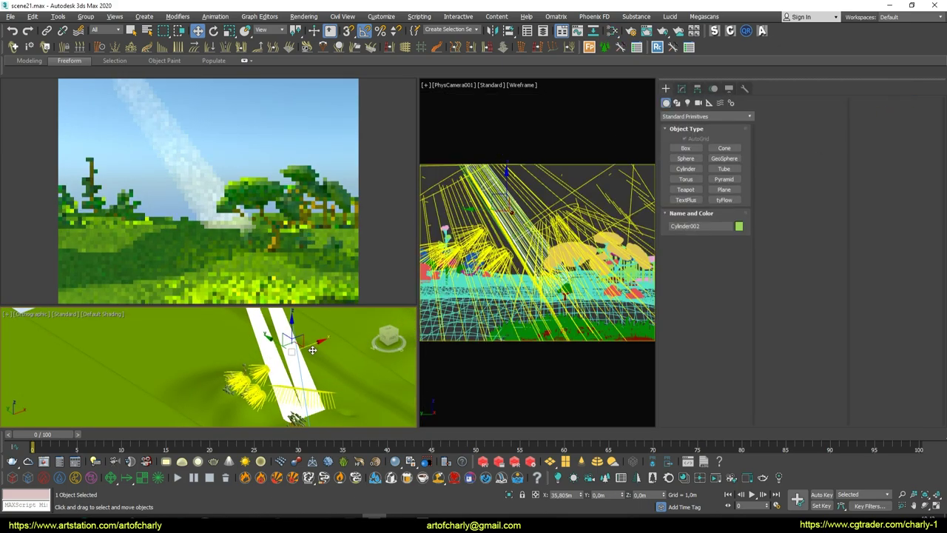
left_click(466, 302)
middle_click_drag(222, 370, 296, 331, "alt")
left_click_drag(274, 336, 284, 340)
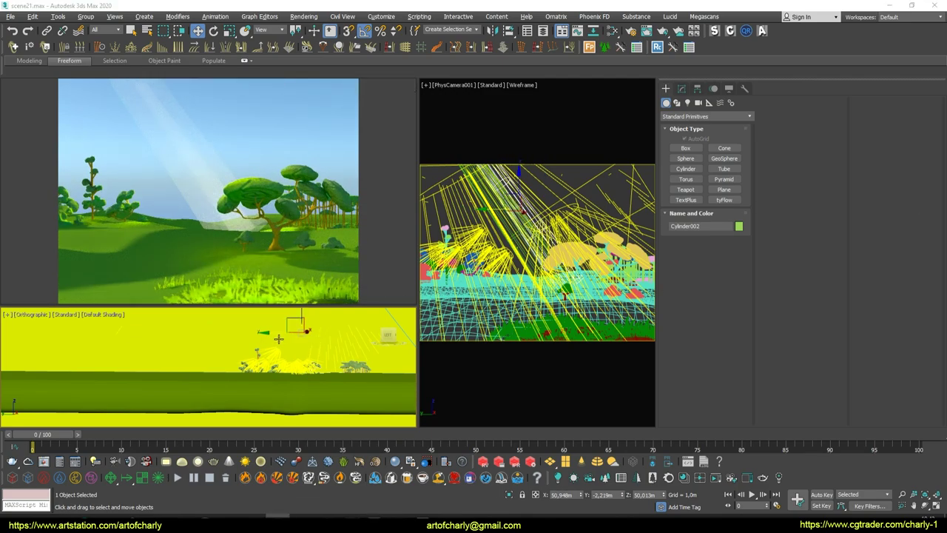
middle_click_drag(278, 338, 235, 366)
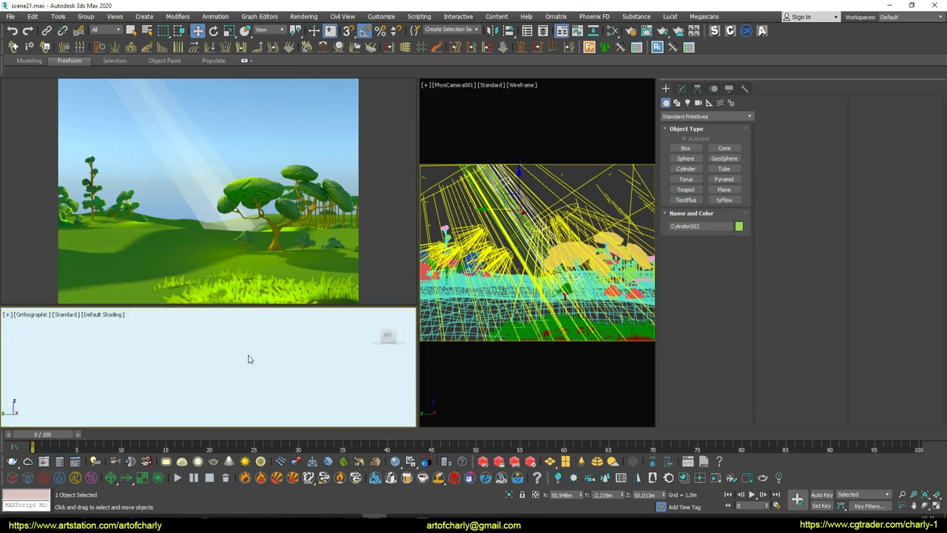
key("m")
left_click_drag(605, 279, 611, 349)
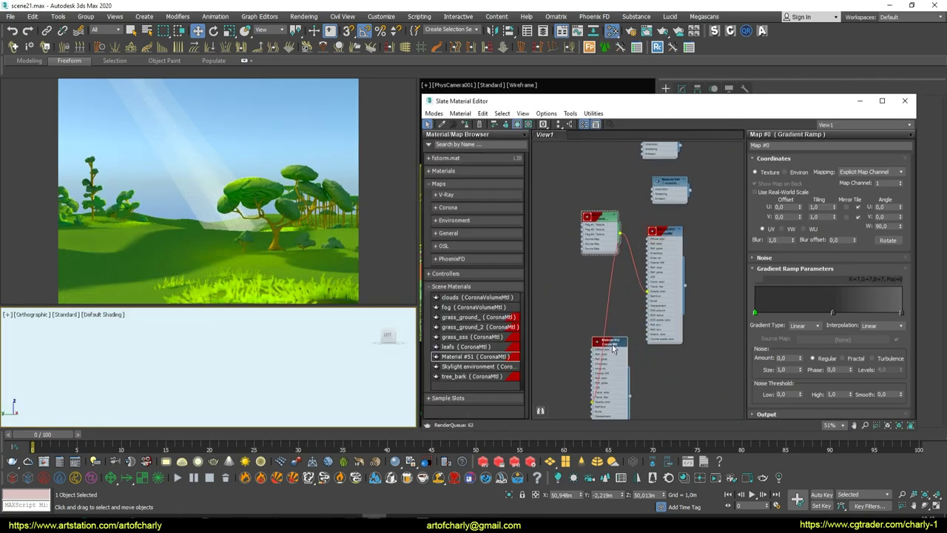
Duplicate the gradient map and material nodes and assign the copy to the selected shafts
middle_click_drag(612, 344, 648, 296)
key("Delete")
left_click_drag(592, 165, 731, 319)
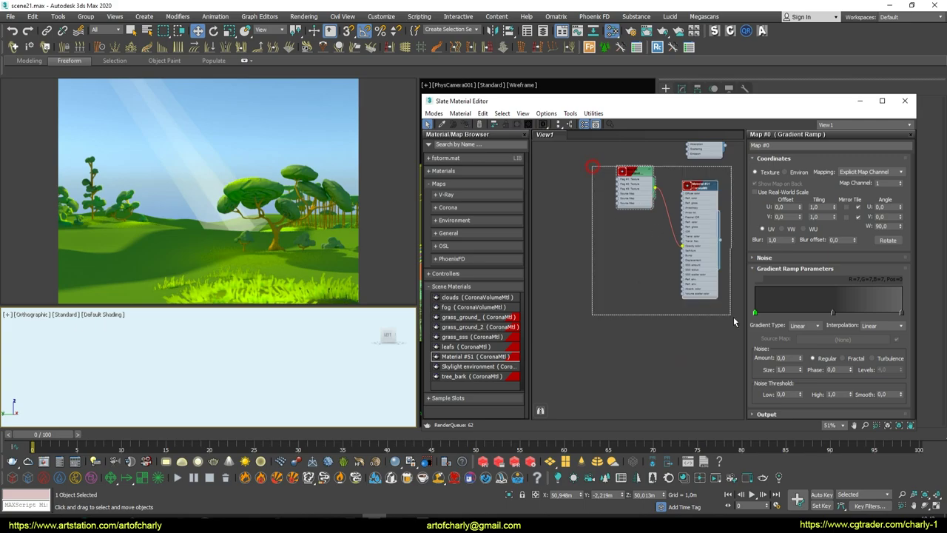
left_click_drag(686, 182, 622, 291, "shift")
right_click(636, 296)
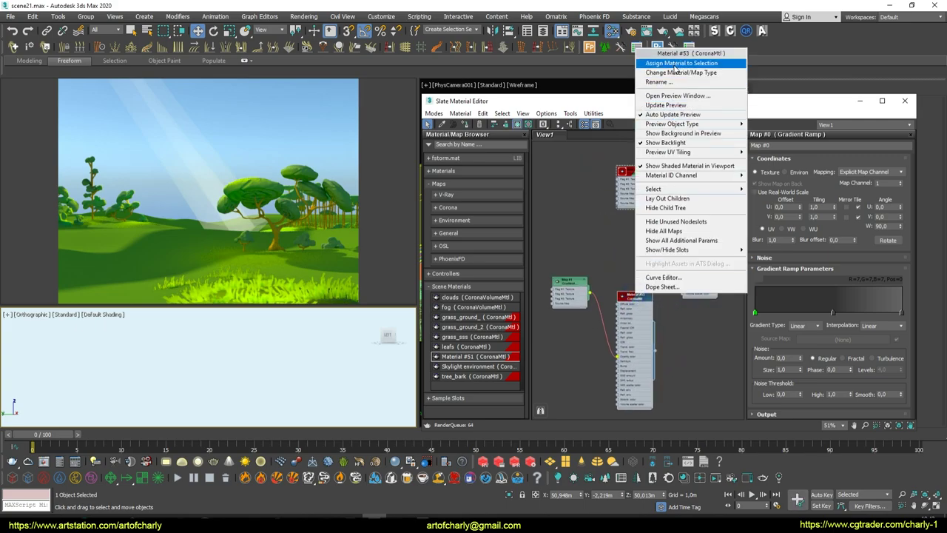
left_click(666, 64)
Darken the copied gradient's left end to 3 and right end to near black, then close the editor
key("z")
key("p")
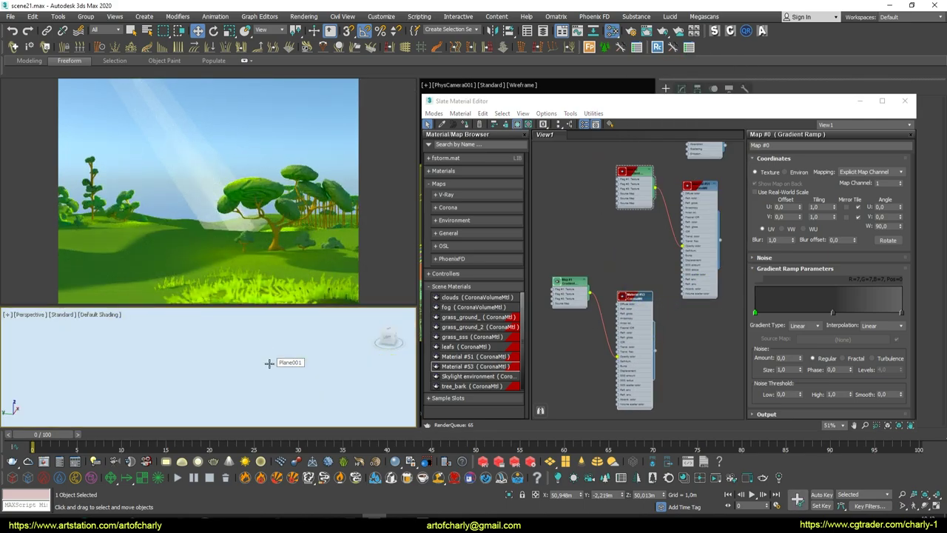
scroll(269, 362, "down", 3)
left_click(570, 289)
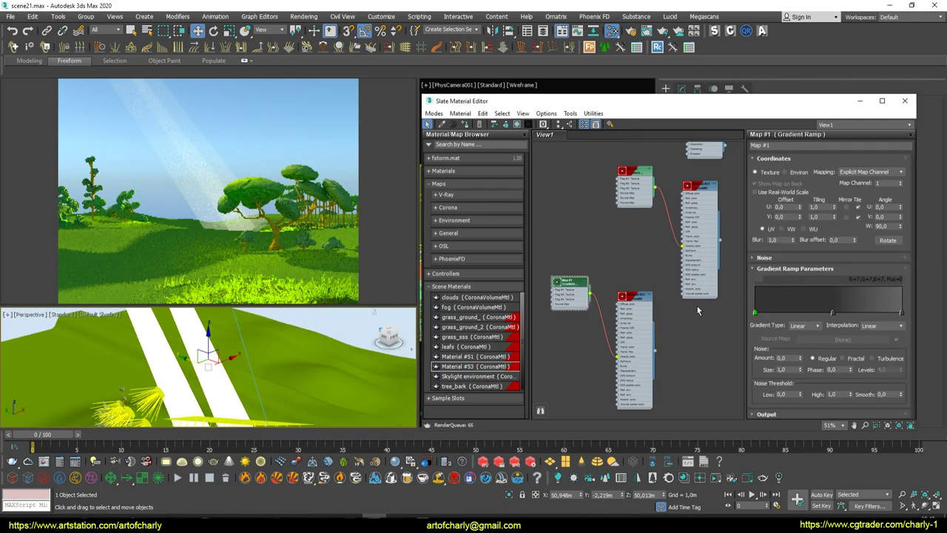
double_click(756, 313)
left_click(841, 224)
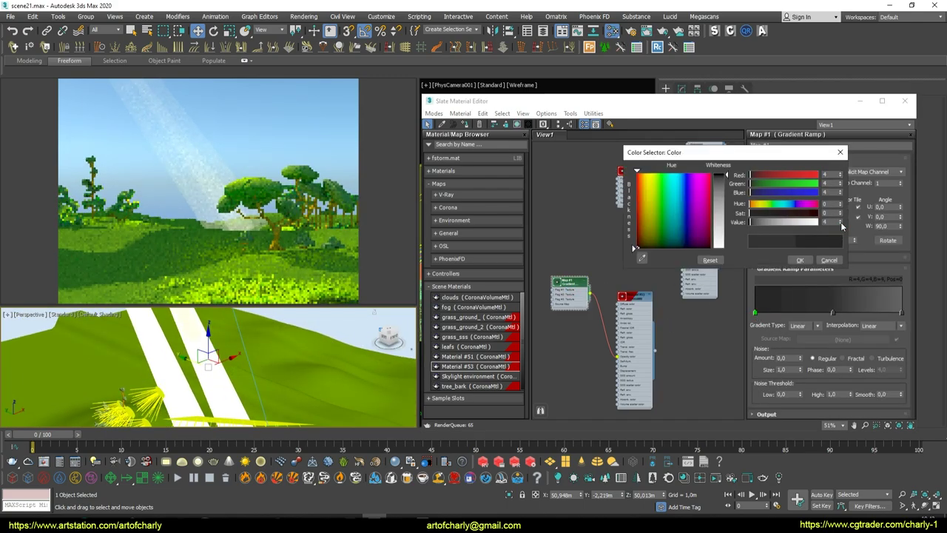
left_click(799, 260)
double_click(902, 312)
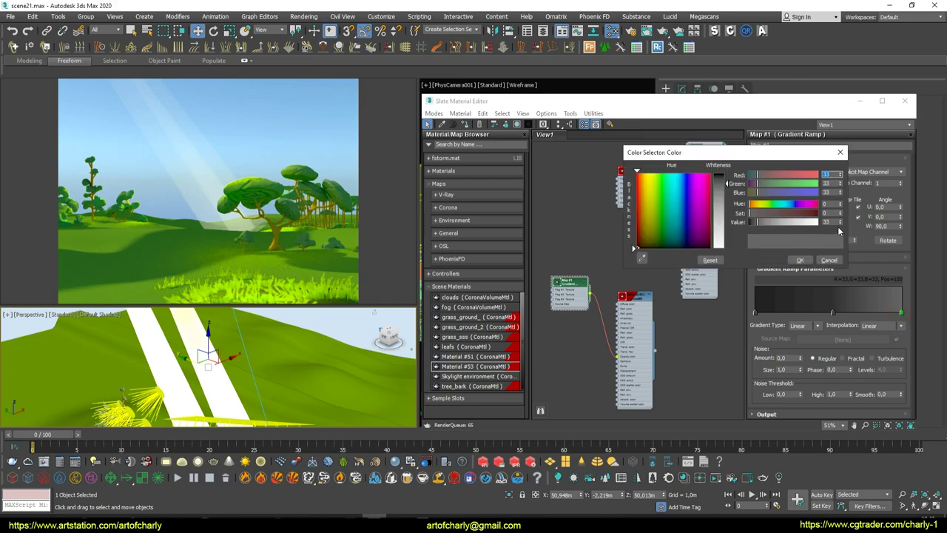
mouse_move(841, 223)
left_mouse_down()
mouse_move(840, 235)
mouse_move(840, 225)
left_mouse_up()
left_click(801, 260)
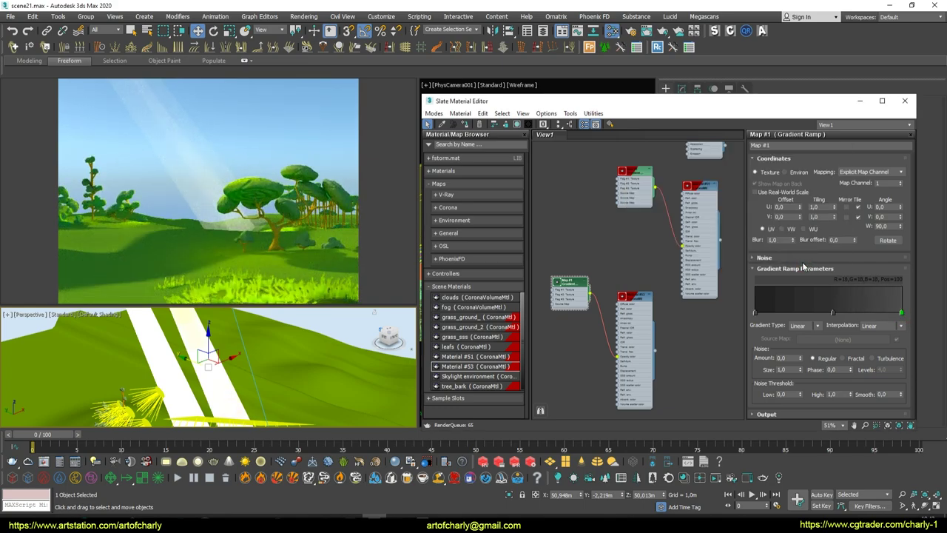
left_click(903, 103)
Shift-move the two selected shafts to create copies
mouse_move(271, 349)
middle_mouse_down("alt")
mouse_move(207, 341)
mouse_move(250, 365)
middle_mouse_up("alt")
key("w")
mouse_move(286, 371)
left_mouse_down("shift")
mouse_move(334, 348)
mouse_move(252, 362)
mouse_move(323, 342)
left_mouse_up("shift")
key("Return")
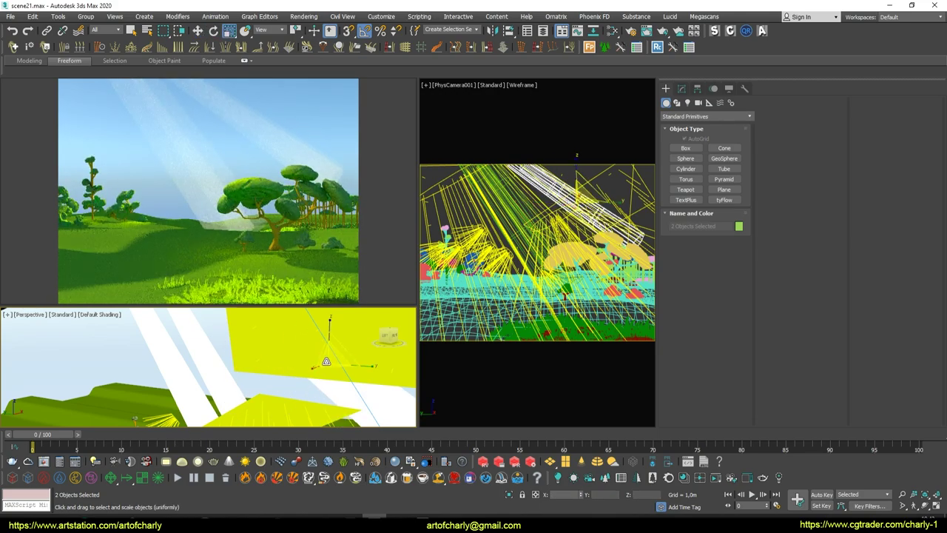
key("r")
key("q")
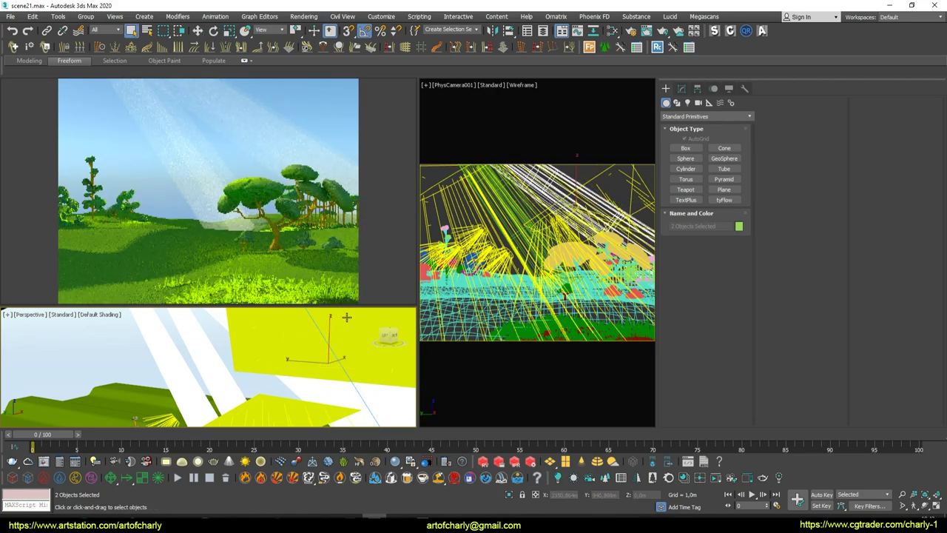
Rearrange Material #54's nodes in the material editor and show its Map #2 gradient
key("m")
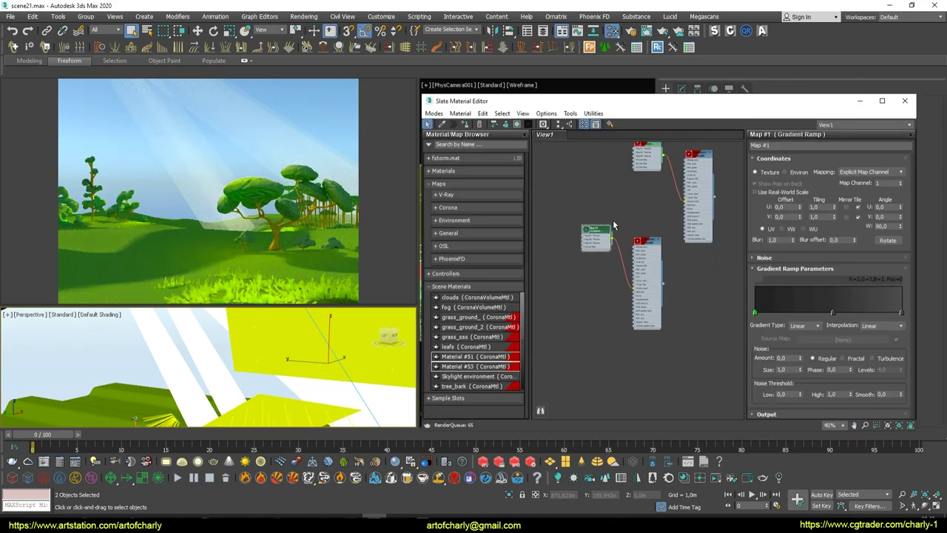
left_click_drag(653, 242, 615, 344)
right_click(629, 338)
right_click(612, 344)
left_click(645, 248)
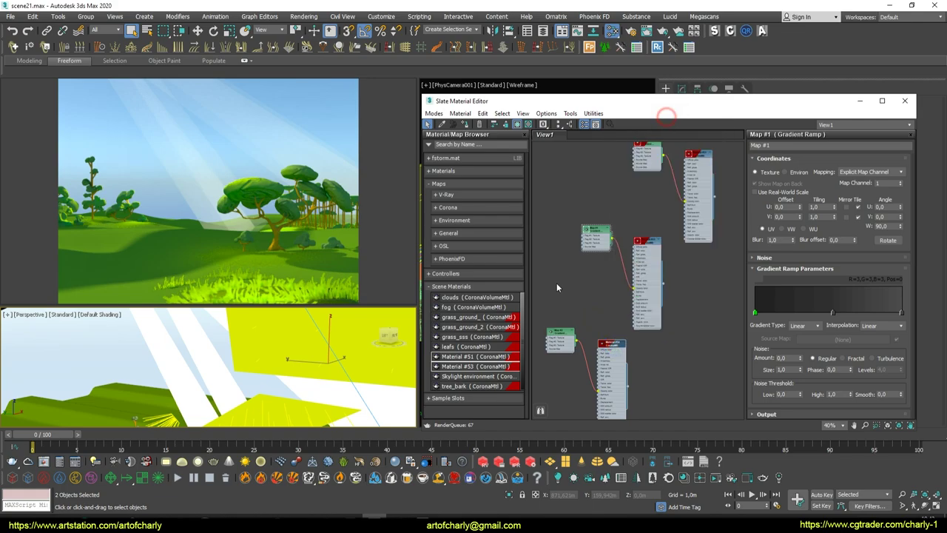
double_click(647, 296)
Darken Map #2's gradient flags to grey 3 and close the material editor
double_click(901, 312)
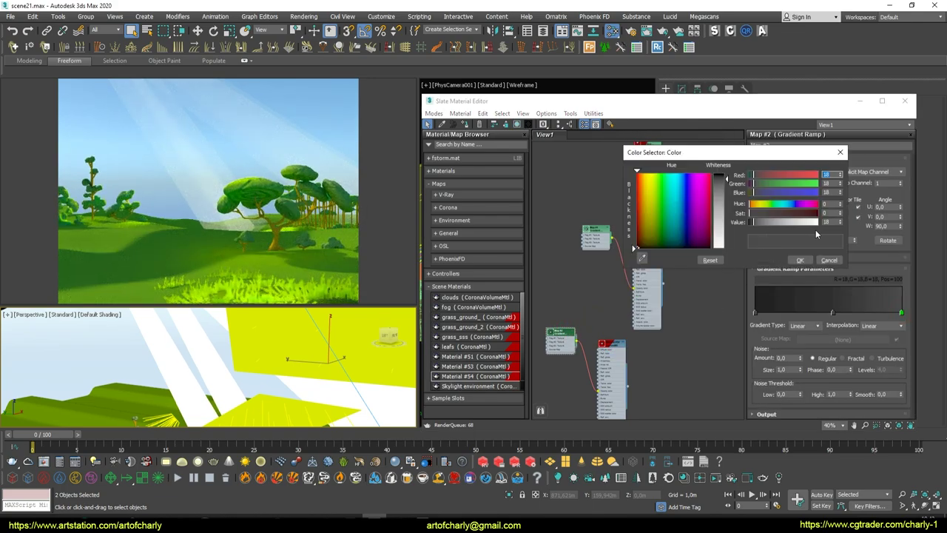
left_click_drag(840, 225, 838, 232)
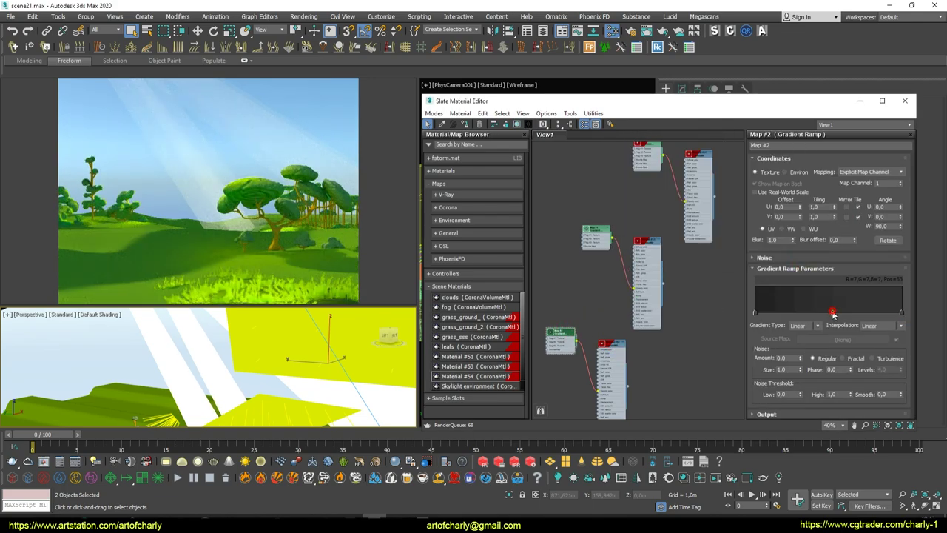
left_click_drag(840, 225, 840, 231)
left_click(799, 259)
double_click(755, 314)
left_click(798, 261)
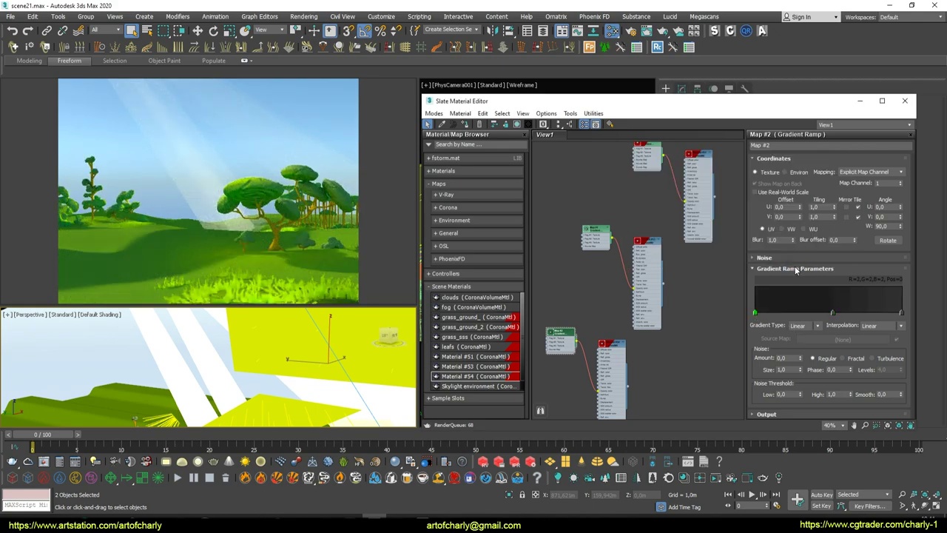
left_click(905, 99)
Shift-move the selected shafts to the left to add more copies
key("w")
middle_click_drag(318, 362, 287, 349, "alt")
left_click_drag(287, 349, 185, 337, "shift")
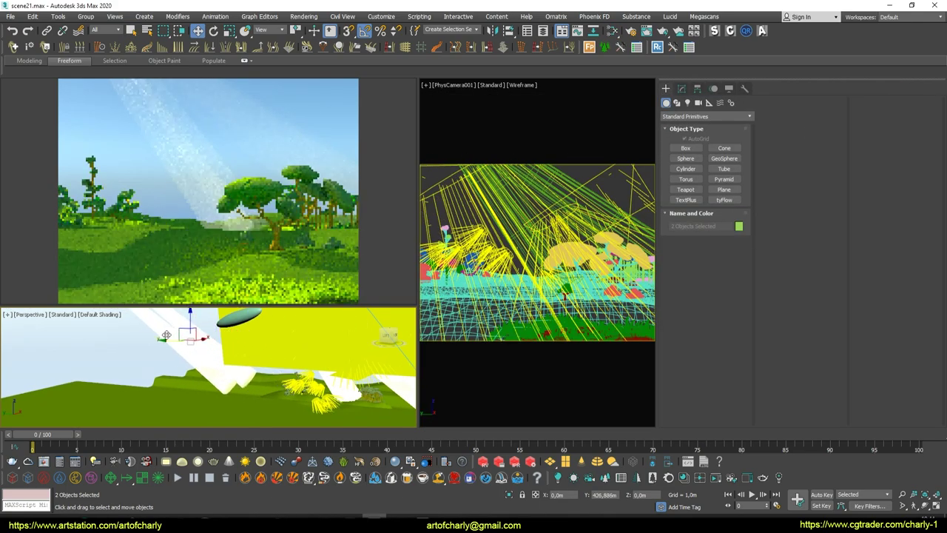
Confirm the new light-shaft copies, then clear the selection, including Plane001
left_click(476, 303)
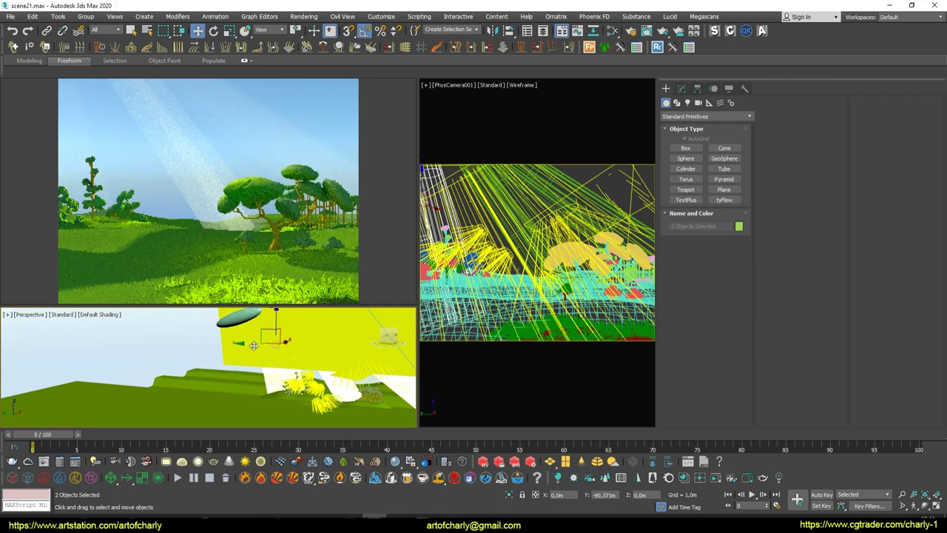
key("q")
left_click(187, 344)
right_click(152, 346)
left_click(148, 260)
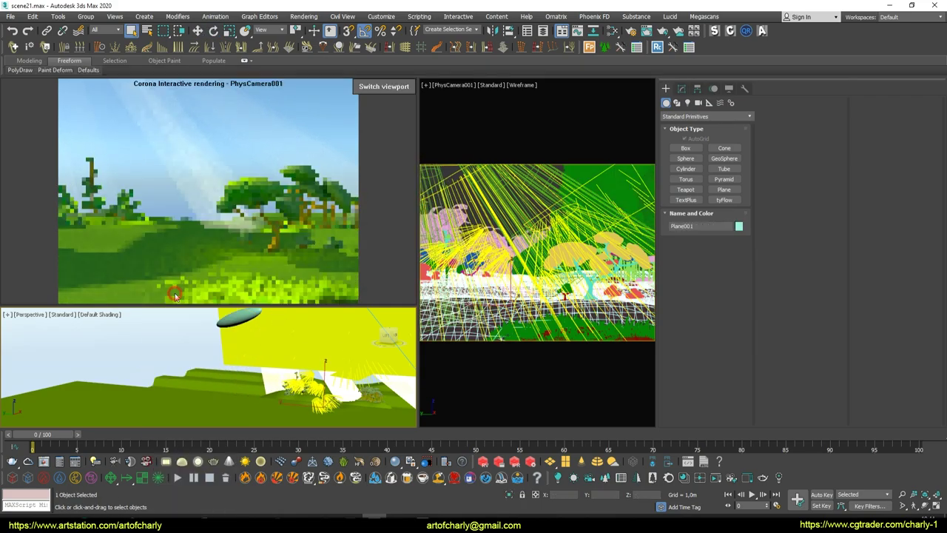
left_click(170, 349)
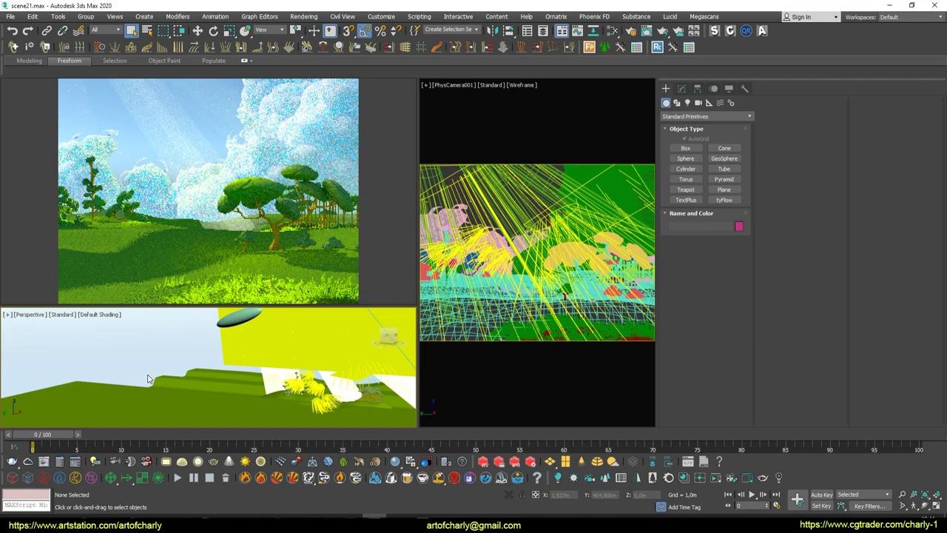
Open and close Render Setup so the Corona interactive render restarts with the shafts
left_click(303, 16)
left_click(342, 68)
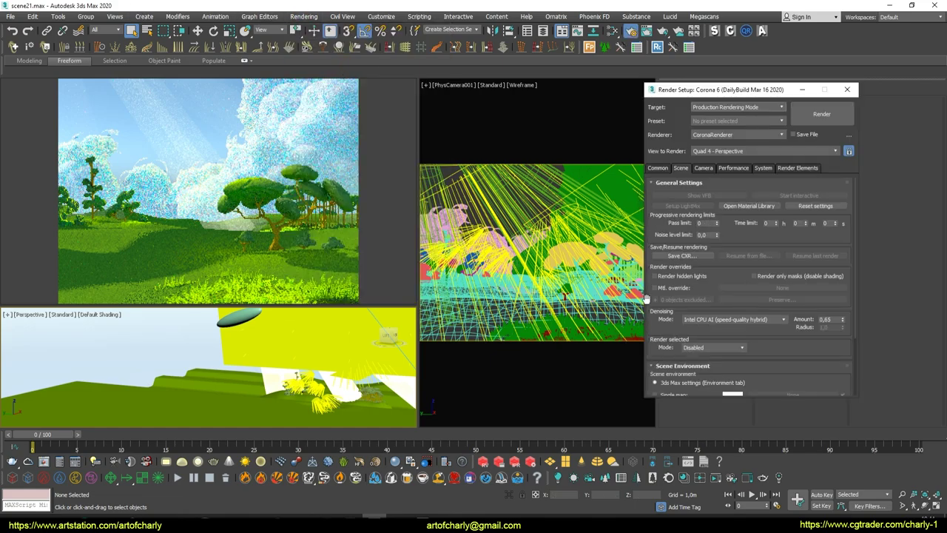
left_click(847, 90)
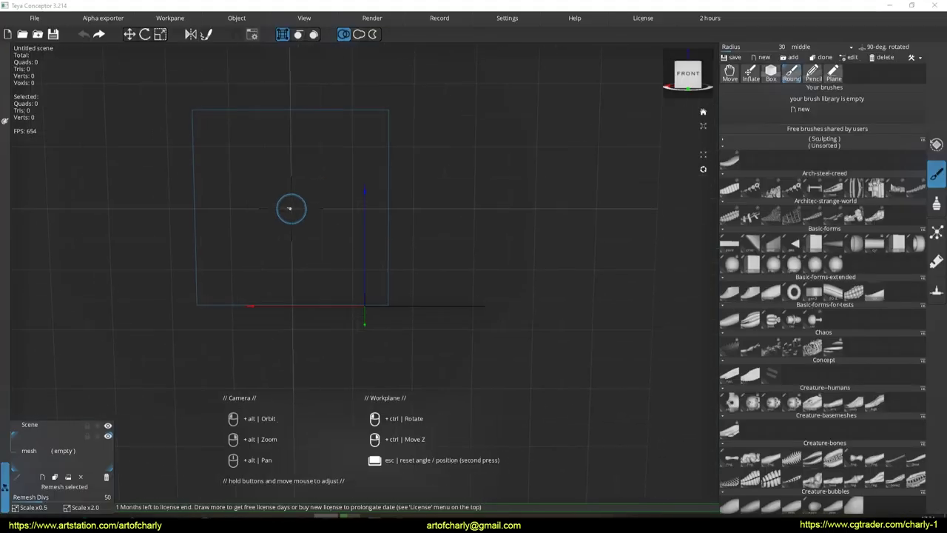
Build the bird's small body with two Round-brush strokes
mouse_move(288, 208)
left_mouse_down()
mouse_move(342, 202)
mouse_move(345, 212)
mouse_move(433, 180)
mouse_move(490, 212)
mouse_move(330, 210)
mouse_move(444, 196)
left_mouse_up()
mouse_move(500, 211)
right_mouse_down()
mouse_move(422, 207)
mouse_move(452, 144)
mouse_move(400, 194)
right_mouse_up()
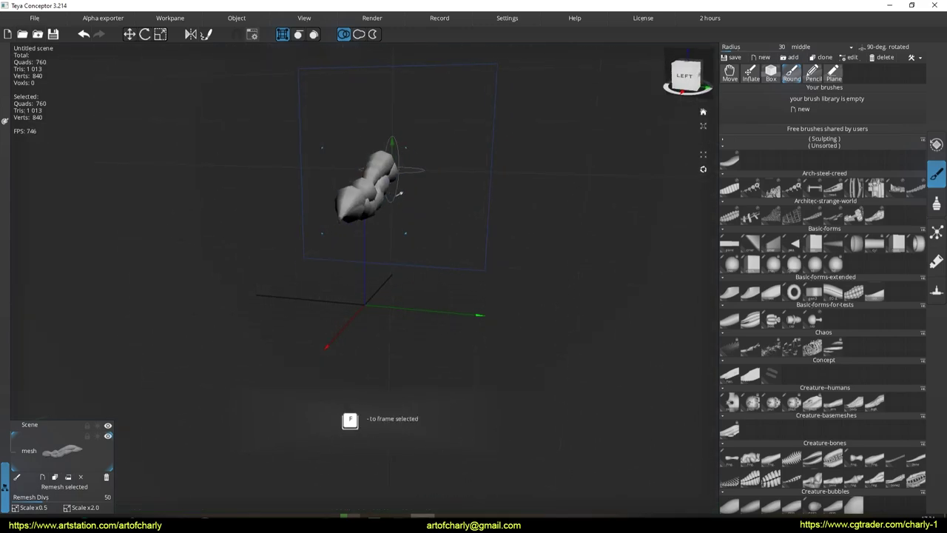
mouse_move(371, 269)
right_mouse_down()
mouse_move(388, 214)
mouse_move(401, 209)
mouse_move(402, 186)
mouse_move(371, 181)
right_mouse_up()
Stroke out mirrored, outstretched wings and orbit to check the bird's shape
mouse_move(372, 181)
left_mouse_down()
mouse_move(473, 131)
mouse_move(483, 228)
left_mouse_up()
mouse_move(484, 229)
right_mouse_down()
mouse_move(417, 227)
mouse_move(474, 237)
right_mouse_up()
mouse_move(474, 237)
left_mouse_down()
mouse_move(387, 186)
mouse_move(355, 212)
left_mouse_up()
mouse_move(355, 212)
right_mouse_down()
mouse_move(414, 200)
mouse_move(363, 201)
mouse_move(393, 213)
mouse_move(392, 185)
right_mouse_up()
left_click(34, 17)
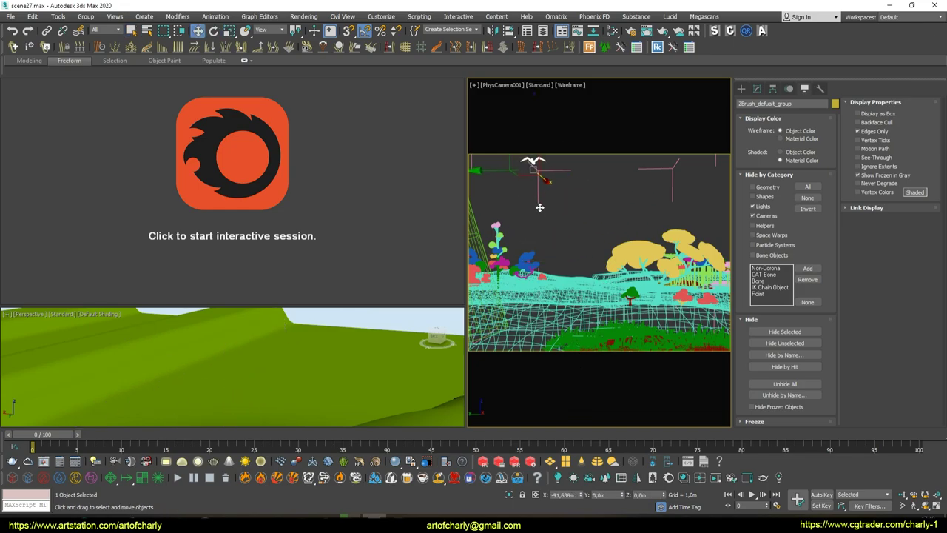
Nudge the bird slightly left in the sky with Select and Move
key("e")
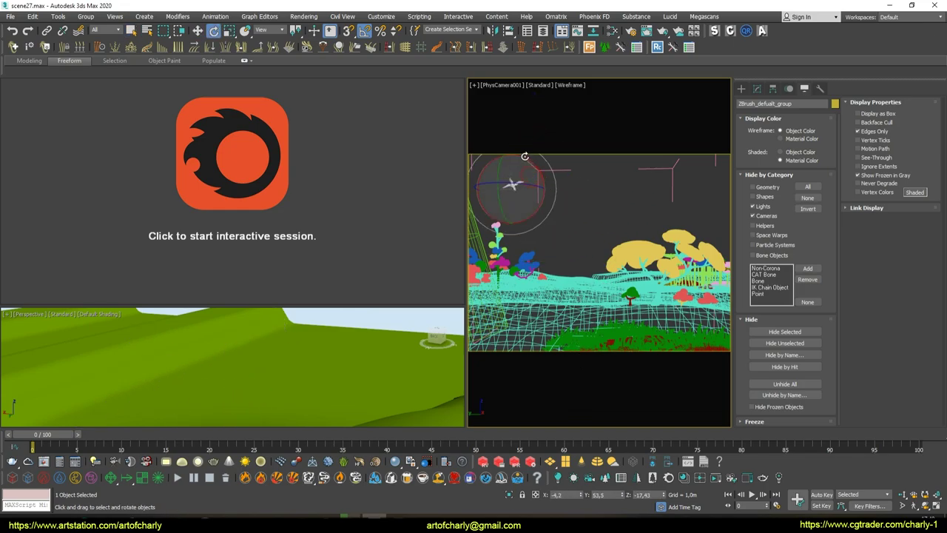
key("w")
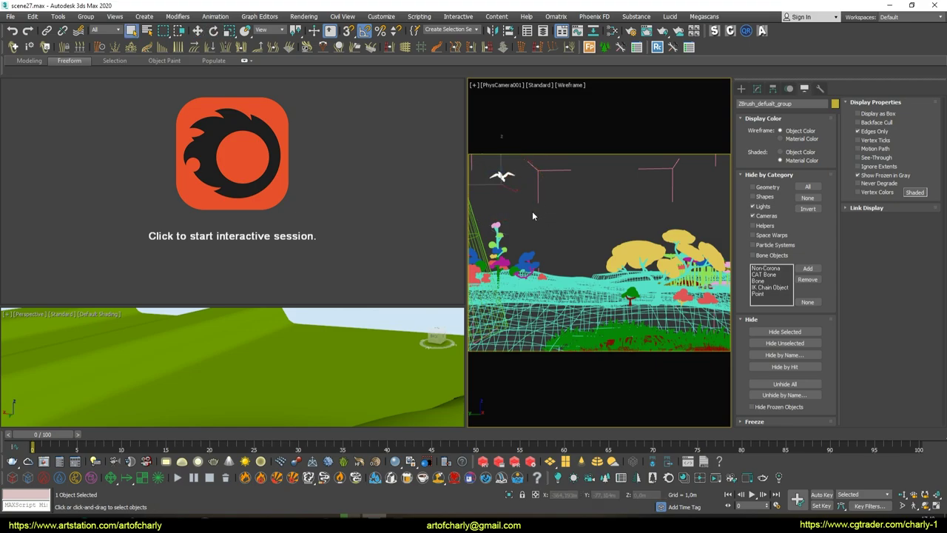
key("r")
key("w")
left_click(595, 230)
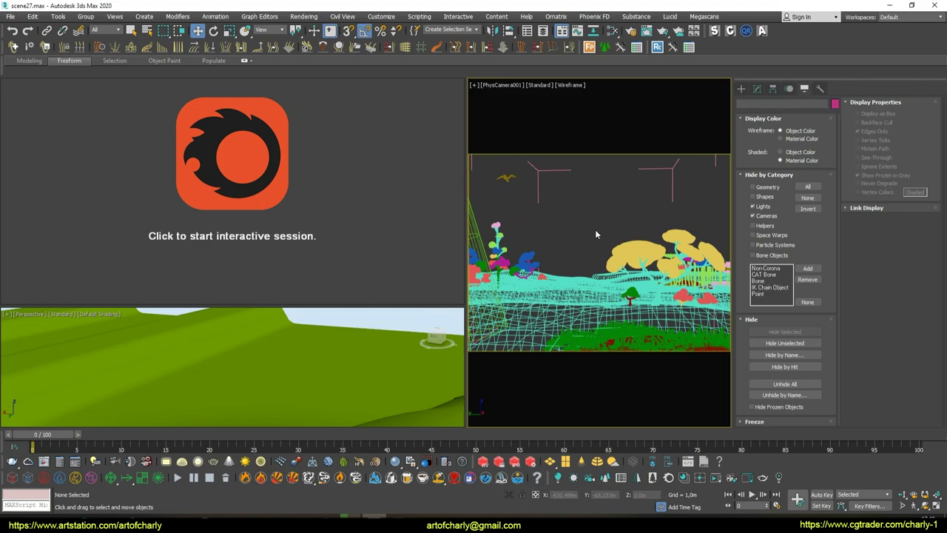
left_click(506, 166)
left_click_drag(506, 170, 510, 177)
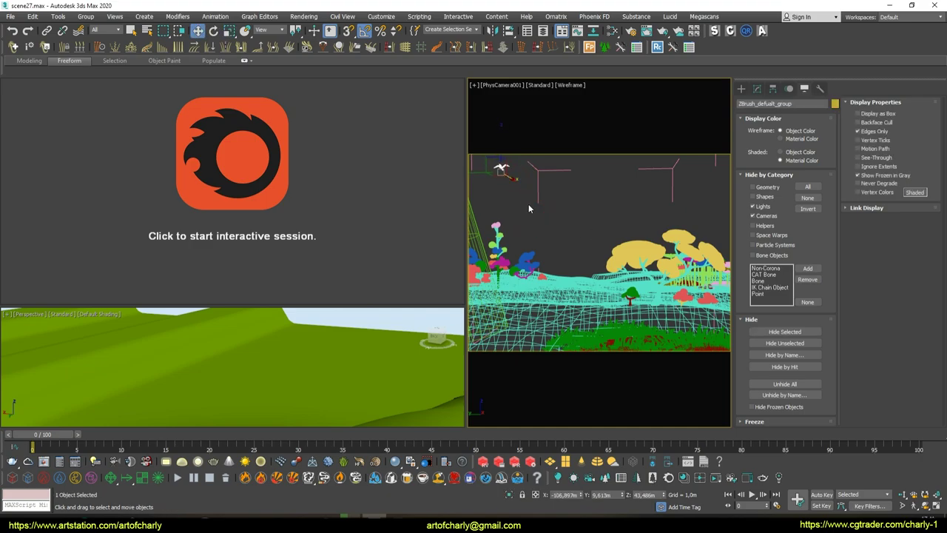
left_click_drag(477, 173, 481, 174)
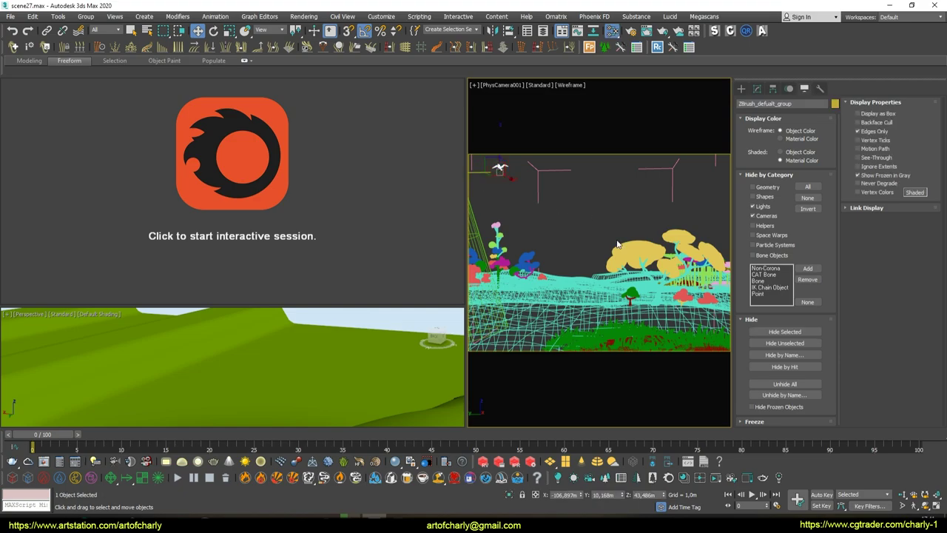
Inspect the clouds material in the Slate Material Editor, then close it
key("m")
right_click(603, 203)
left_click(679, 216)
left_click(861, 72)
Start the Corona interactive render and lower the bird in the camera view
left_click(258, 157)
left_click(516, 185)
left_click(500, 167)
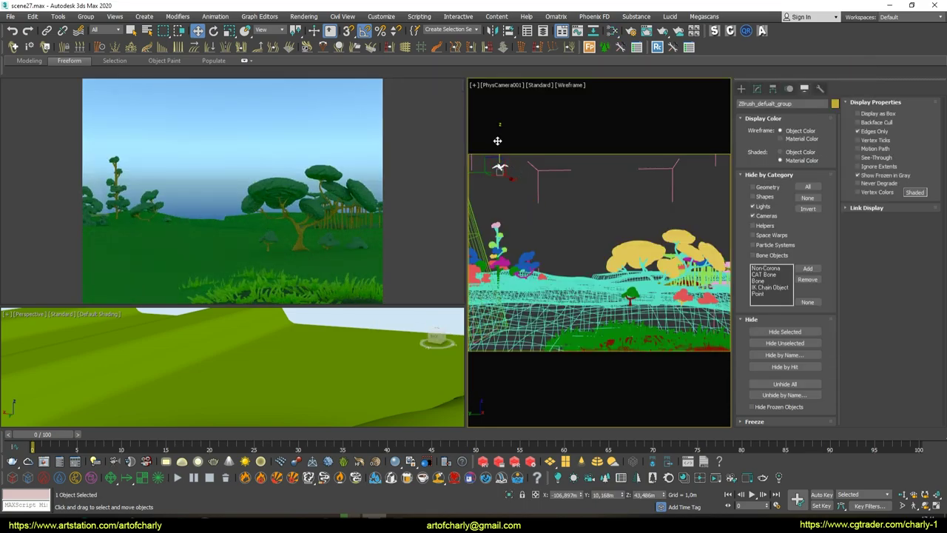
left_click_drag(497, 139, 497, 151)
left_click(531, 201)
Reselect the bird and open Slate to browse the scene materials, including 'light'
left_click(760, 208)
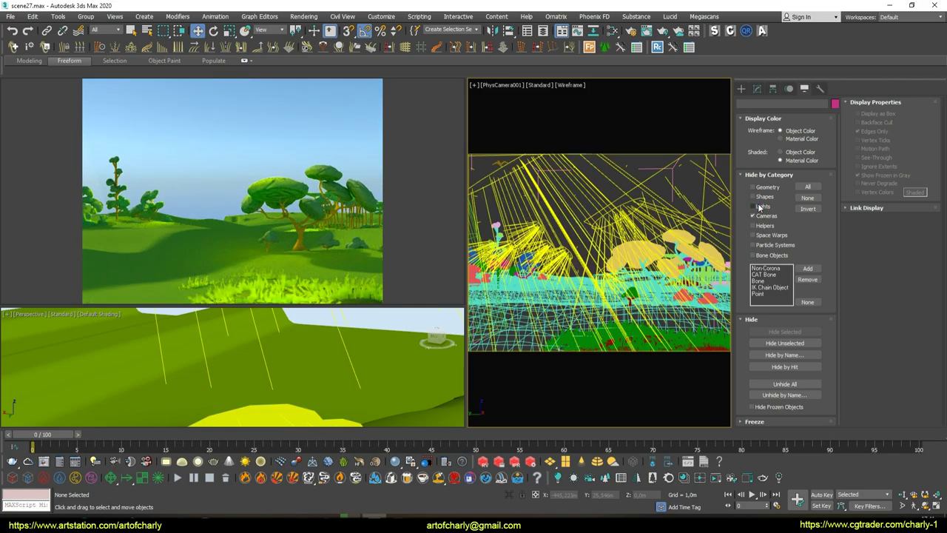
left_click(759, 208)
left_click(557, 221)
key("m")
mouse_move(517, 250)
middle_mouse_down()
mouse_move(567, 222)
mouse_move(528, 288)
mouse_move(611, 287)
middle_mouse_up()
Browse the Slate node view past the 'light' and Material #51 nodes to empty space
right_click(611, 287)
left_click(629, 51)
middle_click_drag(542, 258, 562, 107)
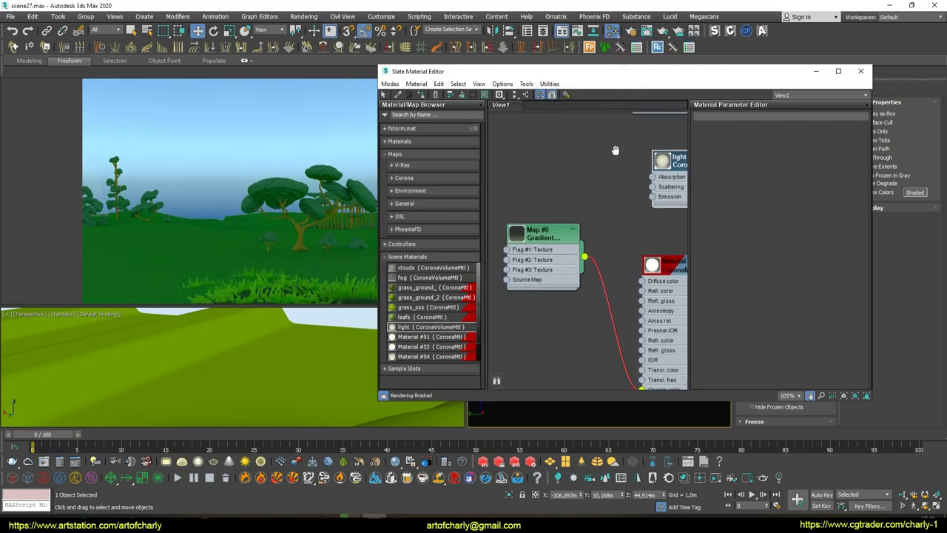
right_click(613, 226)
left_click(557, 213)
middle_click_drag(557, 207, 591, 199)
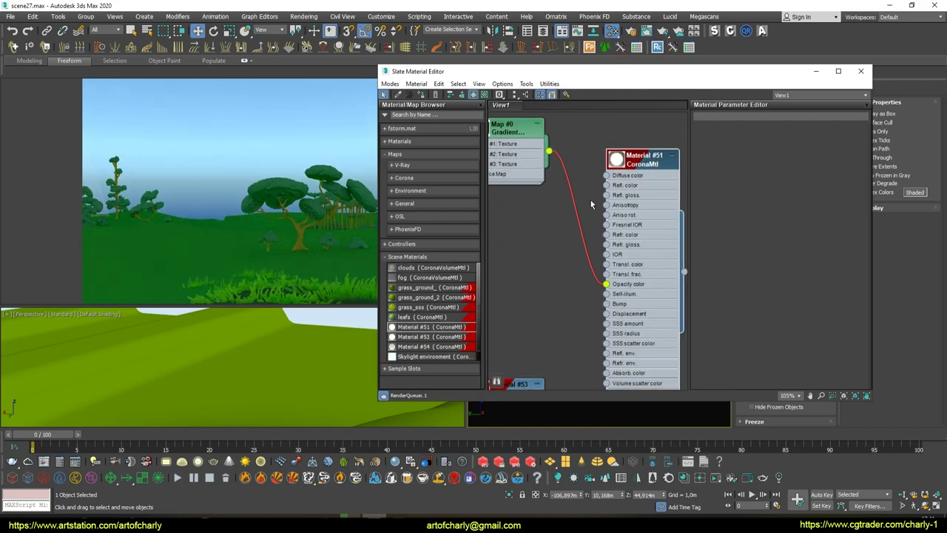
scroll(591, 200, "down", 4)
middle_click_drag(614, 254, 599, 221)
scroll(599, 220, "up", 2)
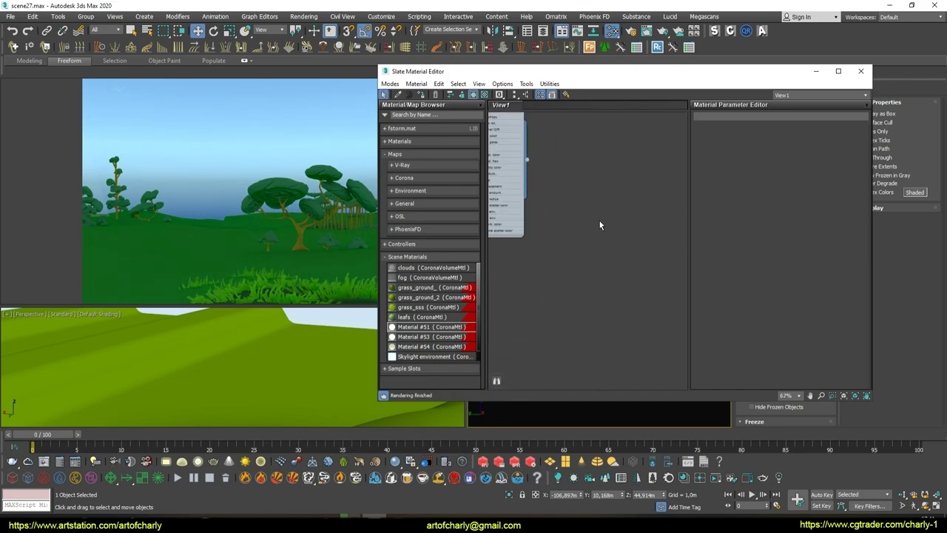
Create a new CoronaMtl, Material #55, with a white diffuse colour
right_click(612, 226)
left_click(808, 272)
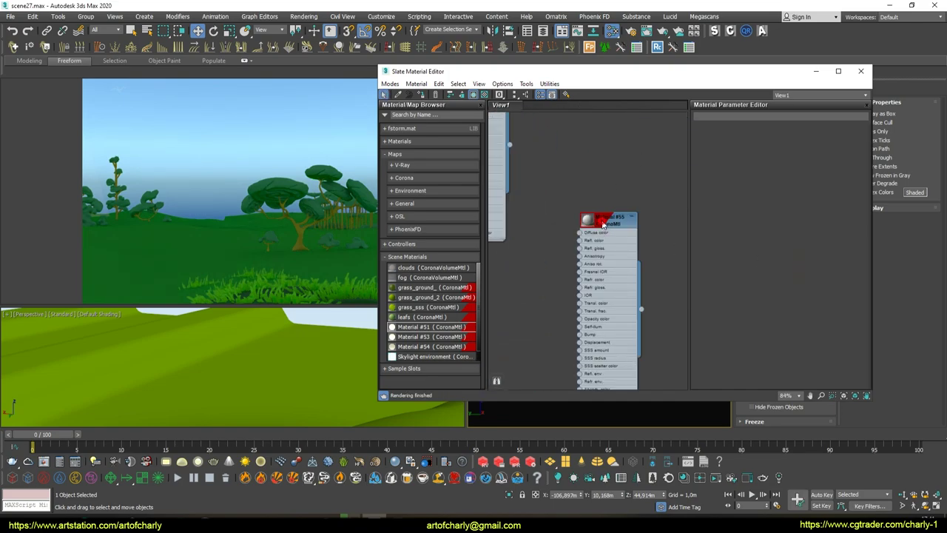
double_click(602, 222)
left_click(827, 145)
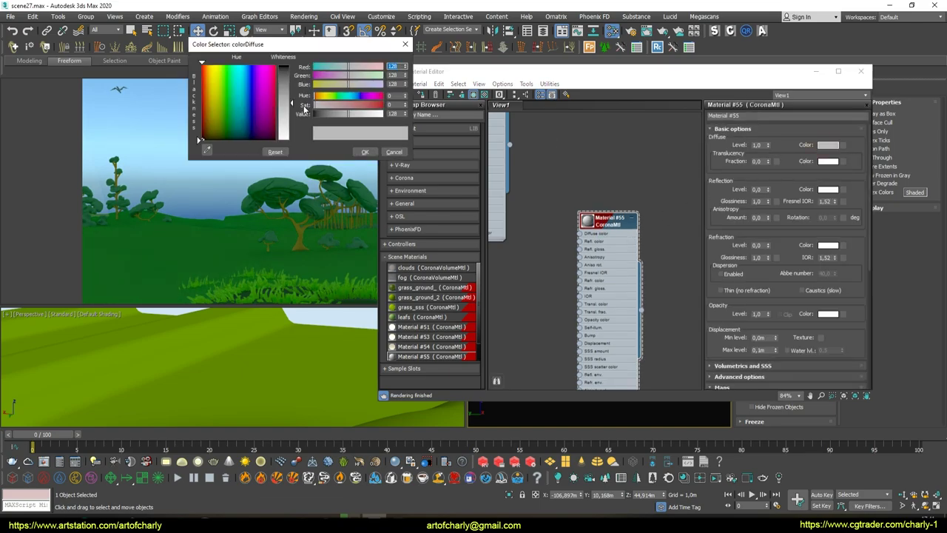
left_click(365, 154)
Set Material #55's self-illumination multiplier to about 5.26 and close Slate
mouse_move(658, 78)
left_mouse_down()
mouse_move(558, 176)
mouse_move(706, 159)
left_mouse_up()
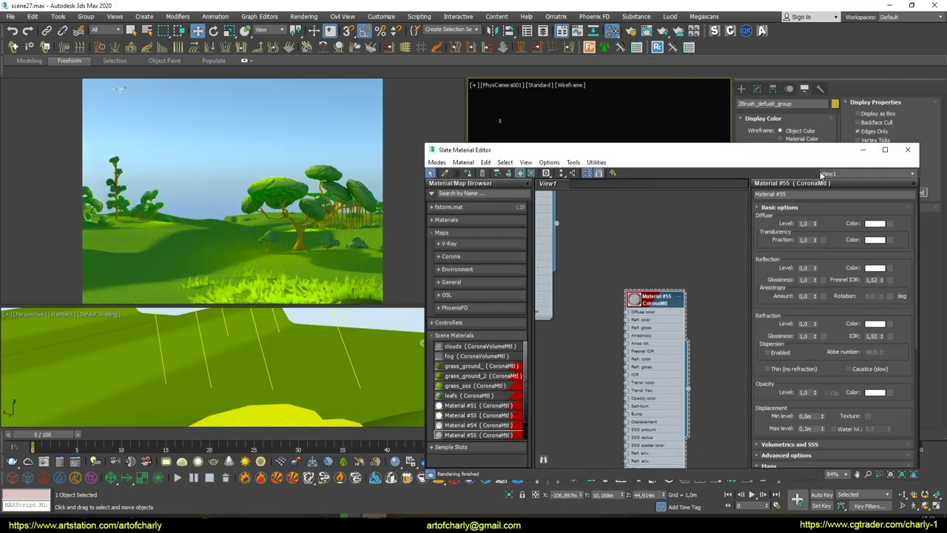
scroll(797, 296, "down", 5)
scroll(799, 308, "down", 1)
left_click(799, 306)
left_click(780, 295)
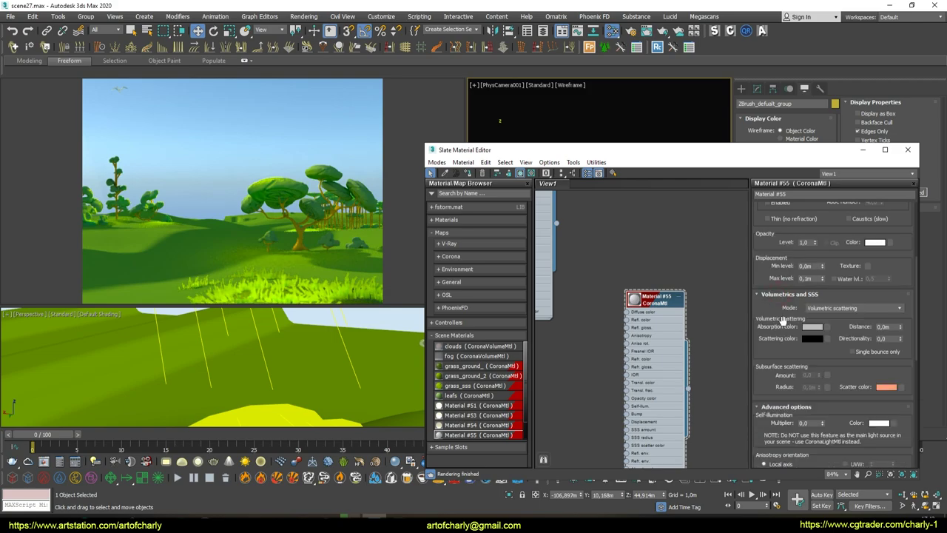
scroll(769, 314, "down", 5)
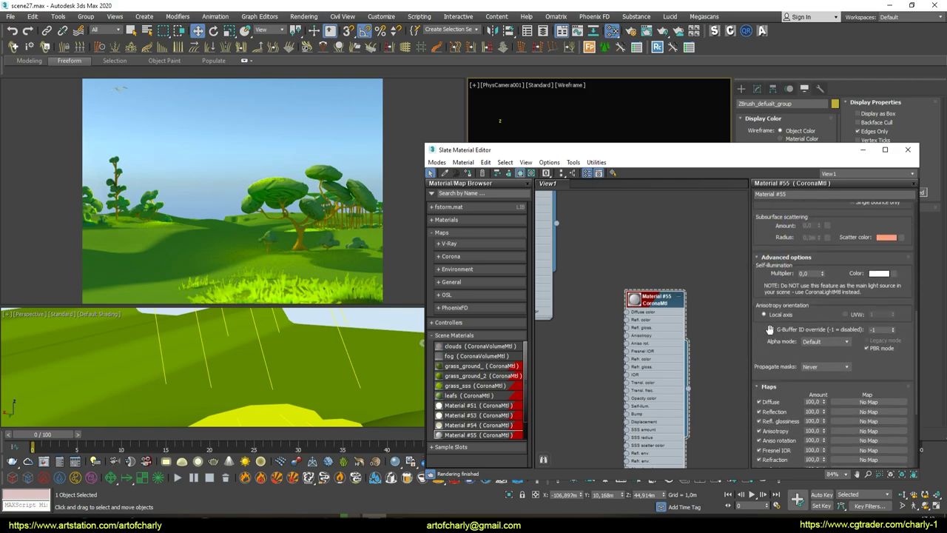
left_click_drag(821, 273, 821, 216)
left_click_drag(820, 278, 819, 189)
left_click_drag(820, 276, 819, 185)
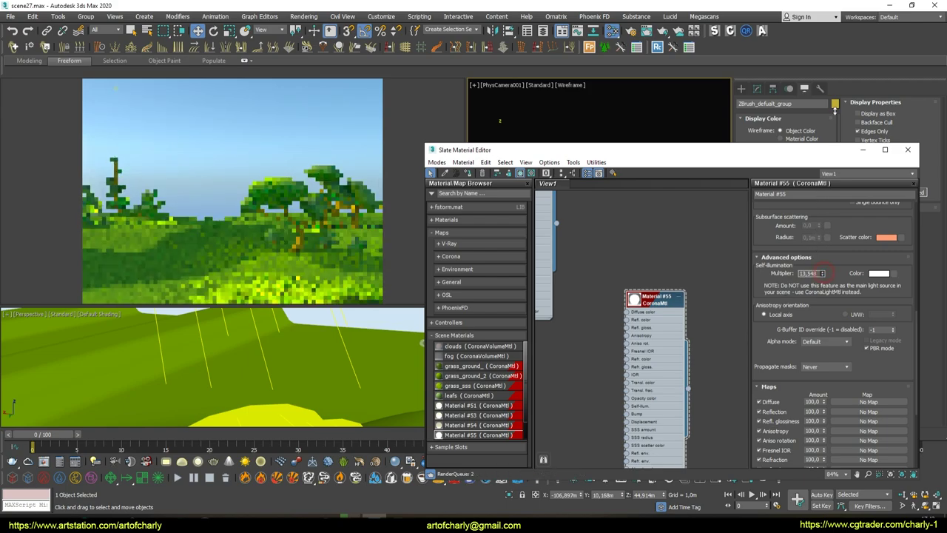
left_click_drag(822, 273, 828, 245)
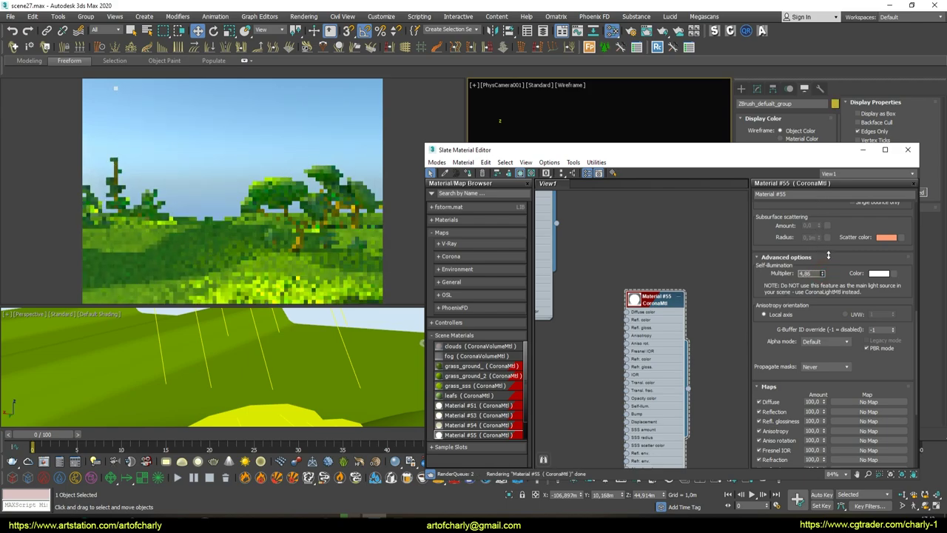
left_click(908, 151)
left_click(752, 206)
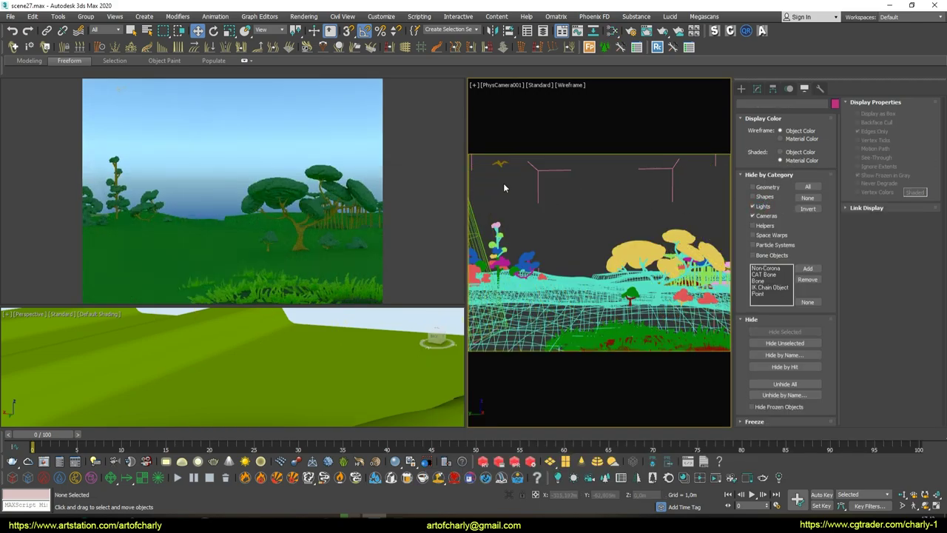
Clone the bird group to a new spot in the sky and rotate the copy
left_click(752, 205)
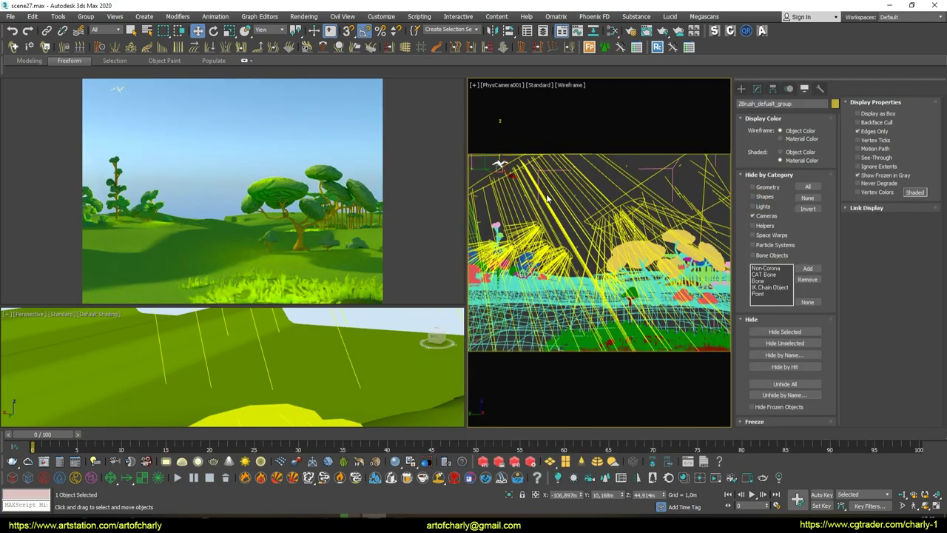
left_click_drag(510, 176, 542, 227, "shift")
left_click(474, 303)
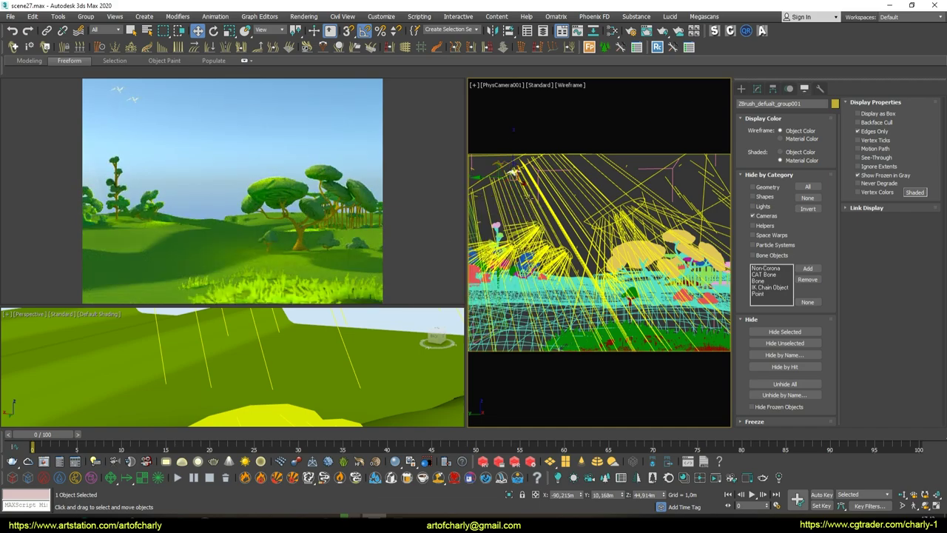
key("e")
left_click_drag(559, 195, 531, 188)
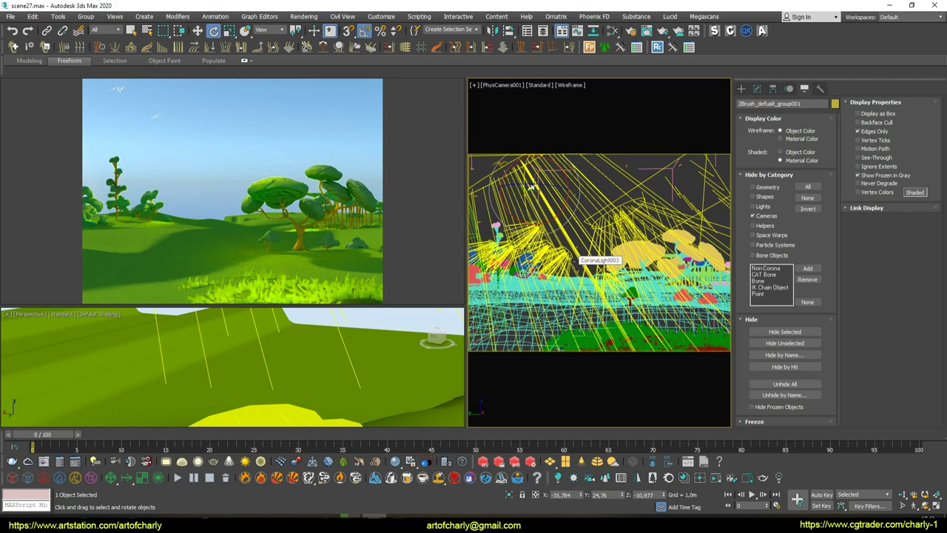
key("w")
Make another offset bird copy and rotate the copies to varied angles
left_click_drag(538, 194, 545, 183, "shift")
key("Return")
left_click(566, 185)
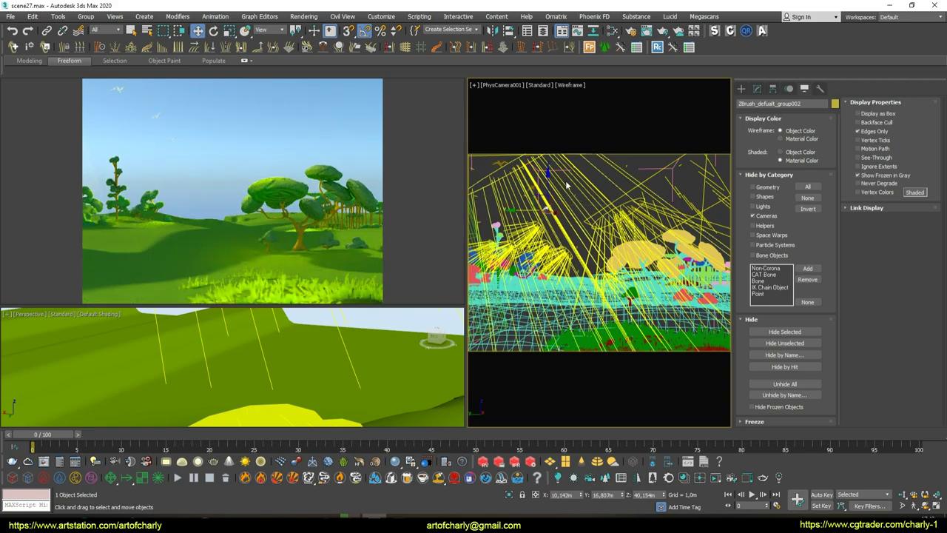
key("shift+l")
left_click(573, 215)
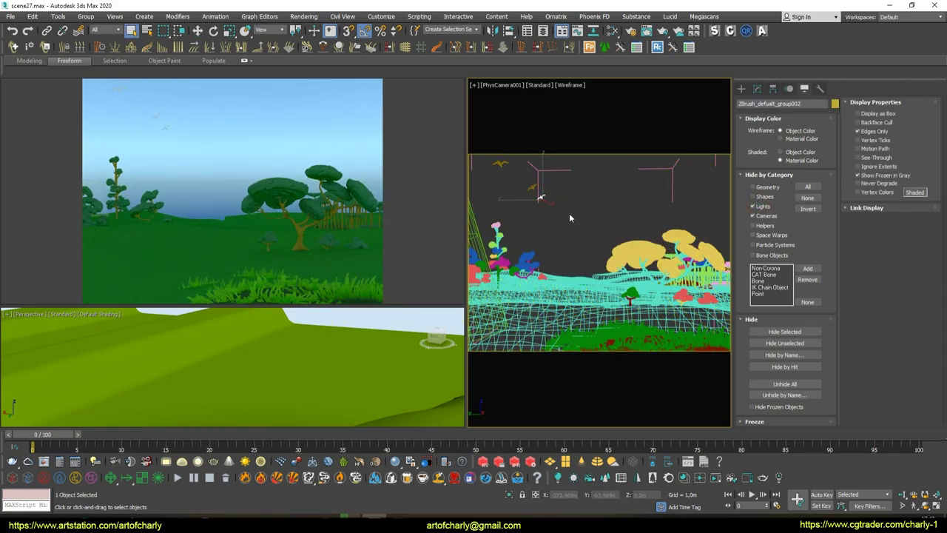
key("e")
left_click(597, 225)
key("w")
left_click(561, 203)
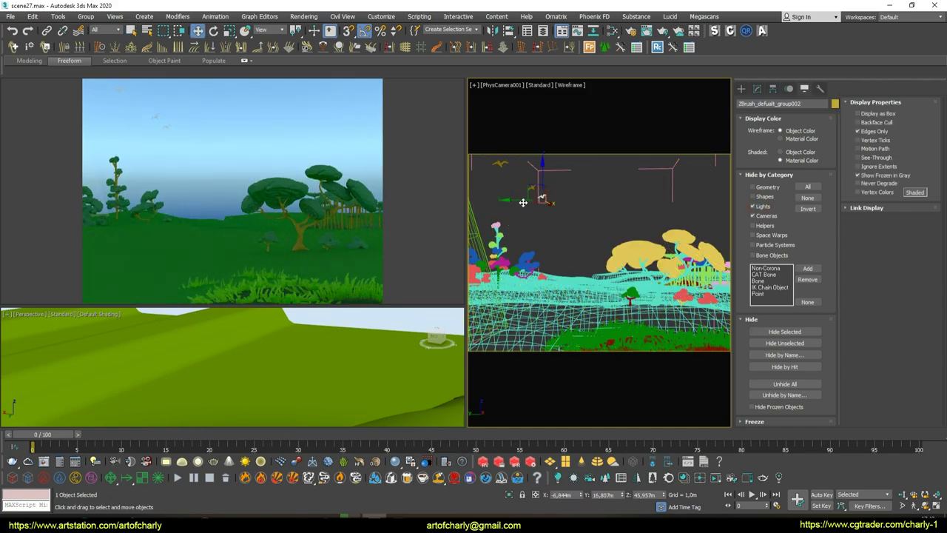
key("e")
left_click(576, 216)
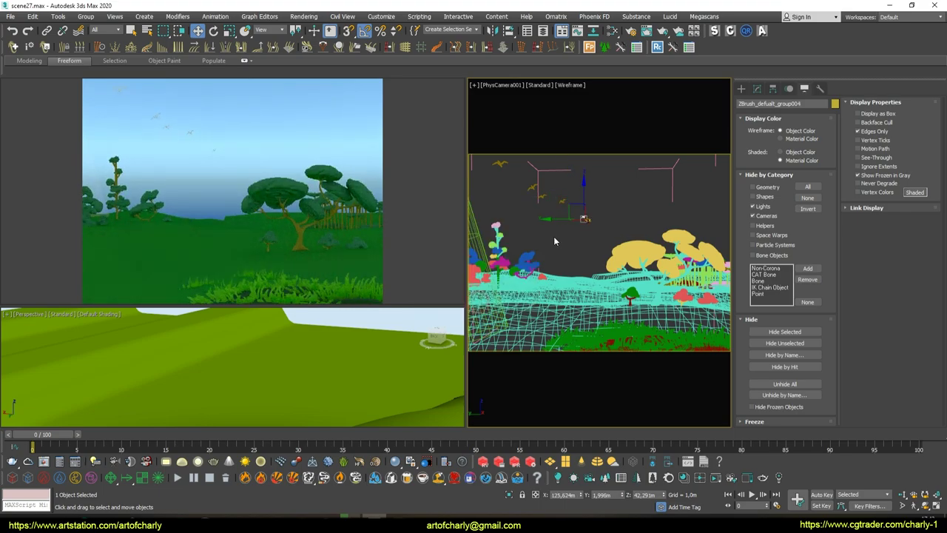
Clear the selection and reopen Material #55's self-illumination settings in Slate
left_click(572, 229)
left_click(573, 223)
key("q")
left_click(652, 191)
left_click(764, 207)
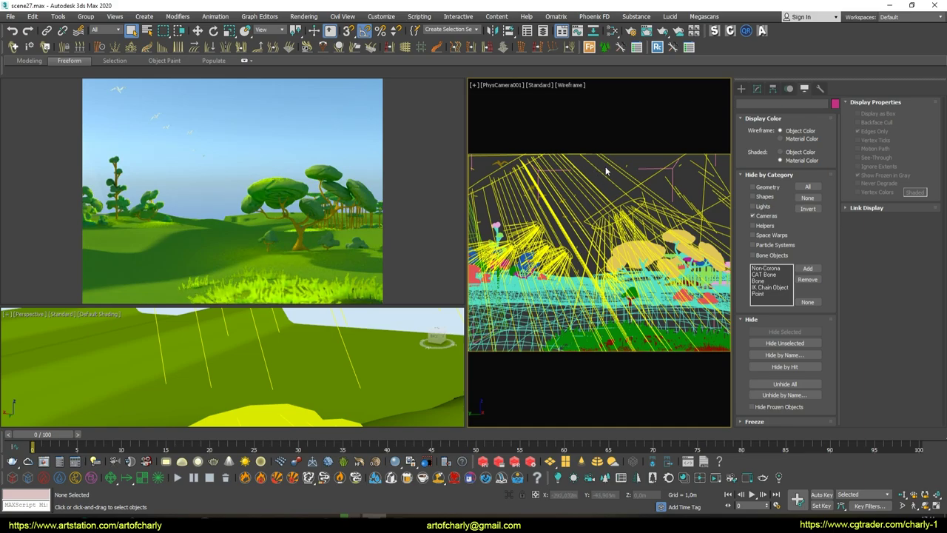
key("m")
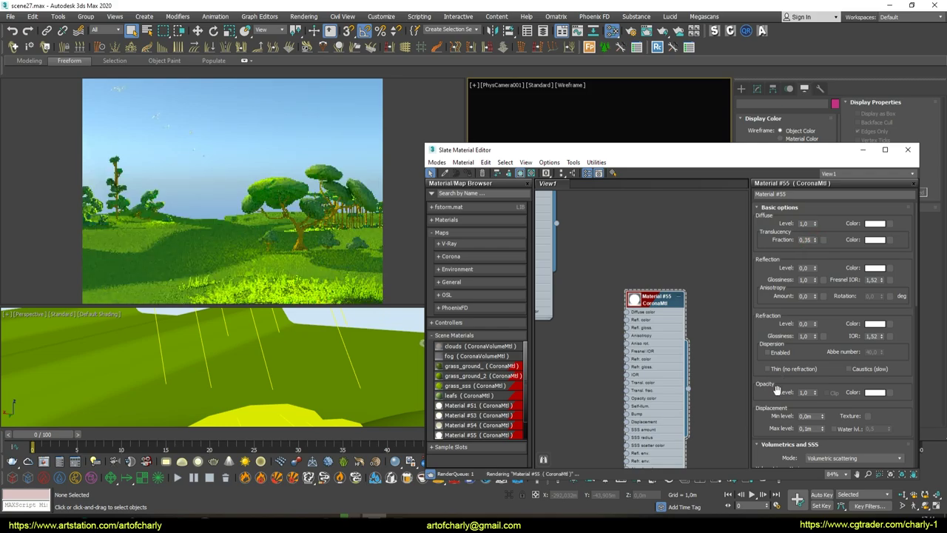
scroll(776, 388, "down", 5)
scroll(769, 381, "down", 1)
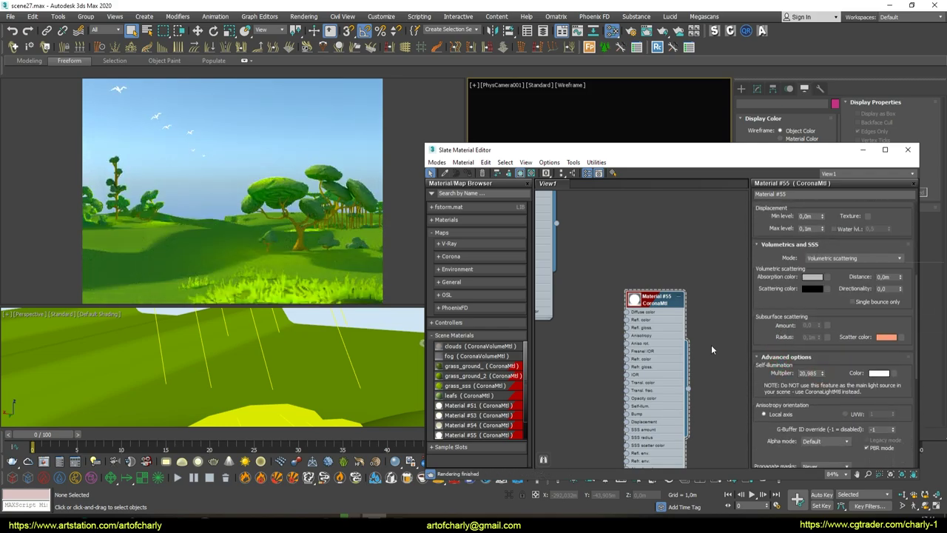
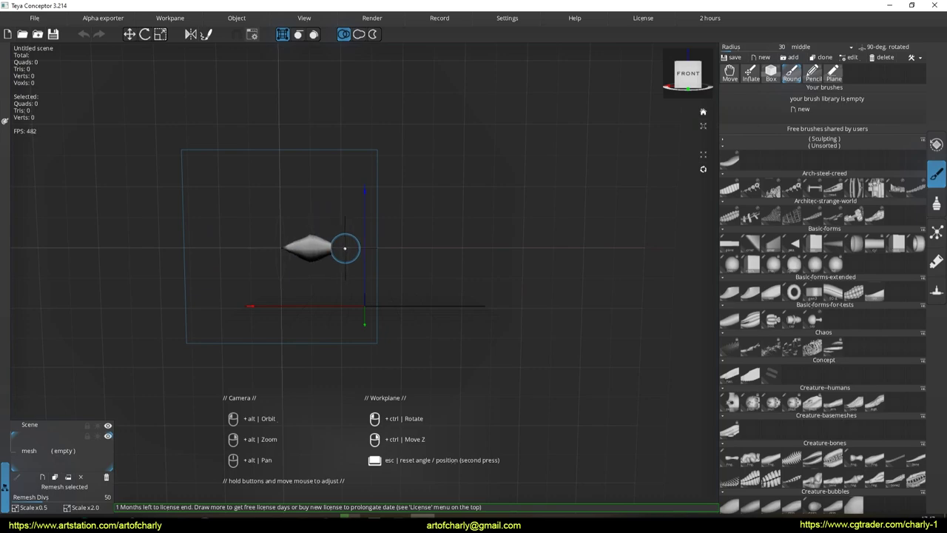
Add three long curved spindle strokes with the Round brush, then bring up the File menu's save options
left_click_drag(345, 247, 573, 248)
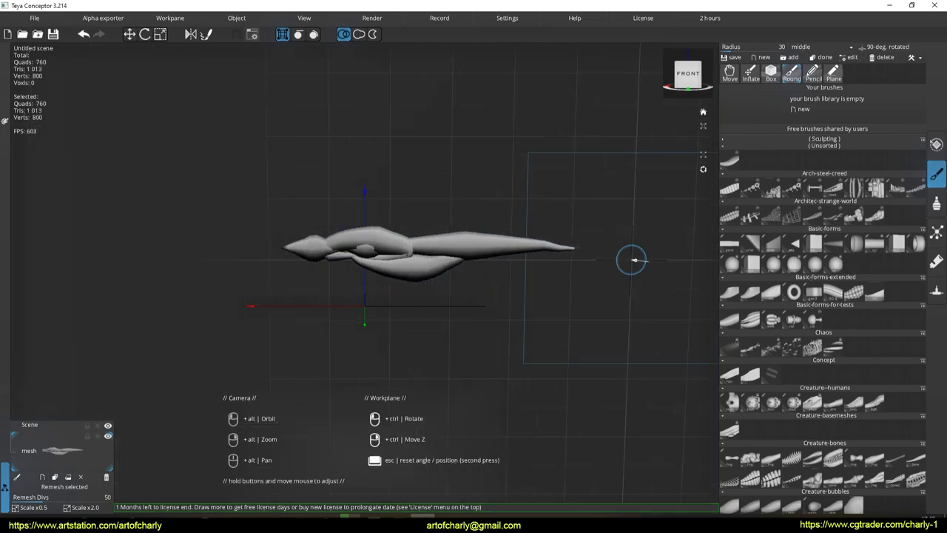
mouse_move(581, 201)
left_mouse_down("alt")
mouse_move(377, 271)
mouse_move(416, 277)
mouse_move(412, 291)
mouse_move(433, 296)
mouse_move(434, 275)
mouse_move(402, 323)
mouse_move(440, 260)
mouse_move(439, 301)
mouse_move(402, 247)
mouse_move(453, 262)
mouse_move(481, 365)
mouse_move(556, 459)
left_mouse_up("alt")
mouse_move(435, 218)
left_mouse_down("alt")
mouse_move(400, 222)
mouse_move(370, 205)
mouse_move(372, 220)
mouse_move(348, 195)
mouse_move(296, 264)
left_mouse_up("alt")
mouse_move(226, 450)
left_mouse_down("alt")
mouse_move(306, 249)
mouse_move(215, 370)
mouse_move(96, 85)
left_mouse_up("alt")
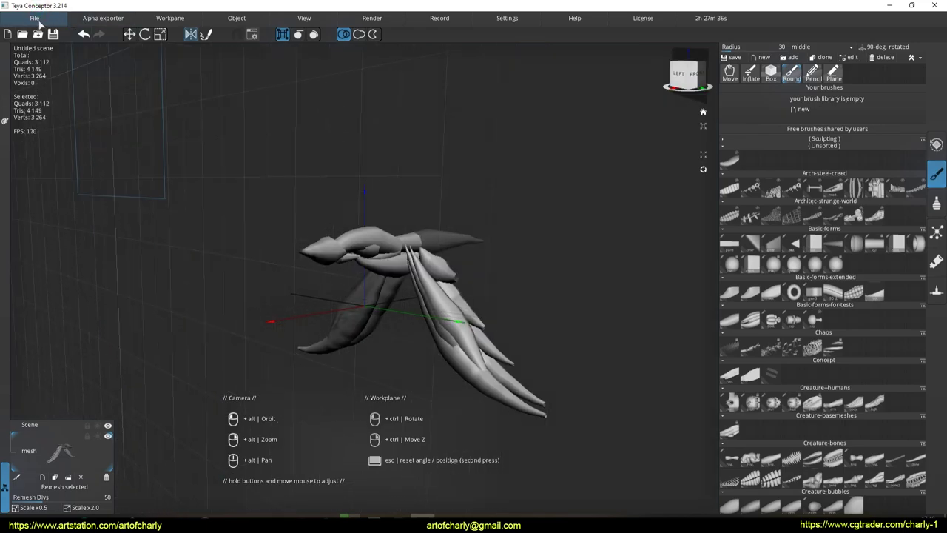
left_click(38, 22)
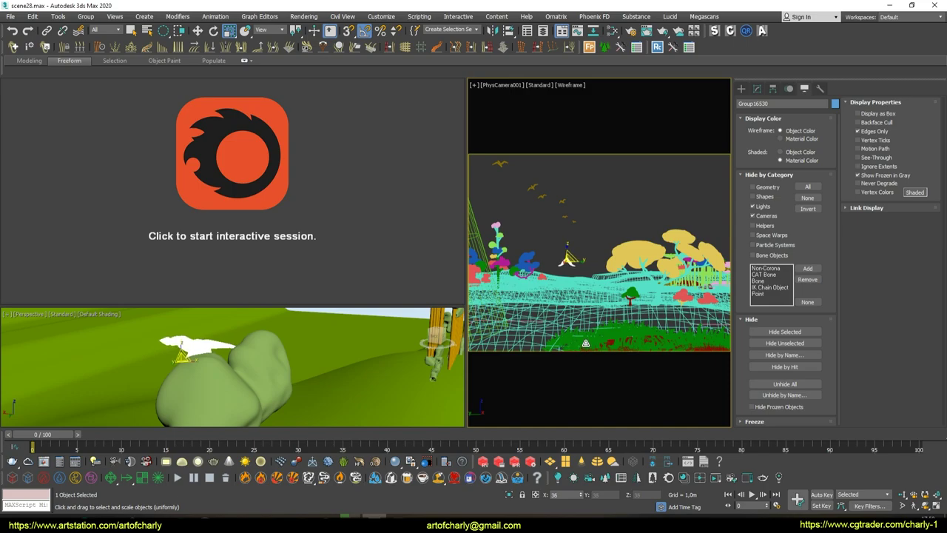
Move the selected bird group along the x axis in the sky
key("w")
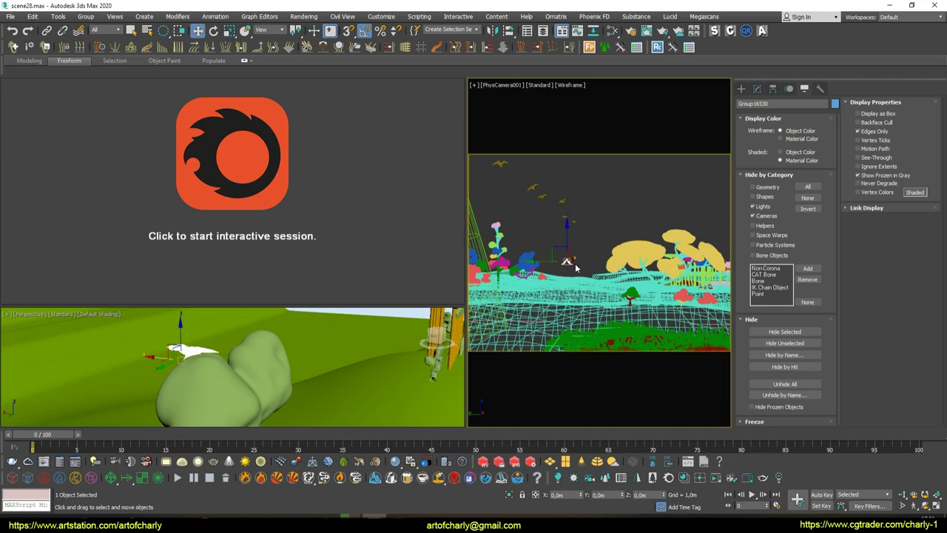
mouse_move(285, 364)
middle_mouse_down("alt")
mouse_move(273, 339)
mouse_move(244, 348)
middle_mouse_up("alt")
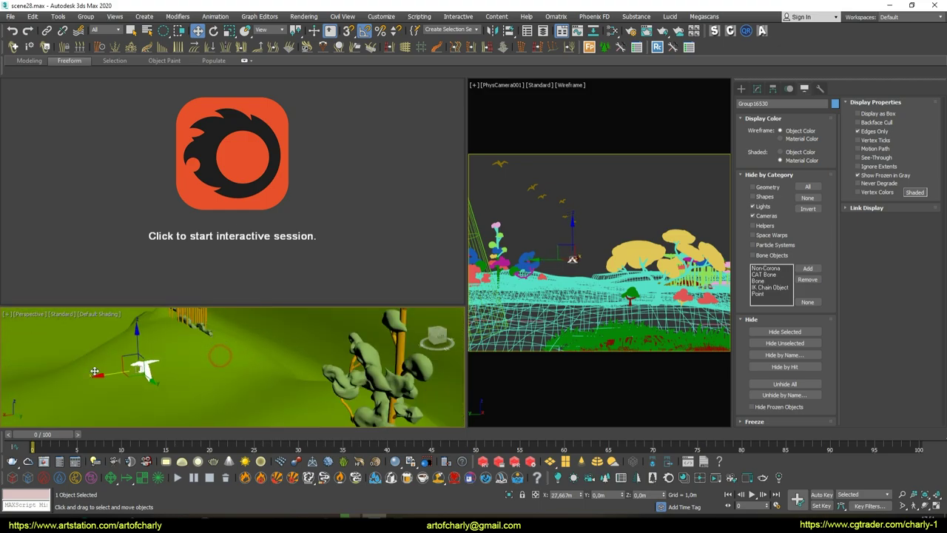
left_click_drag(244, 348, 300, 327)
middle_click_drag(300, 327, 296, 363, "alt")
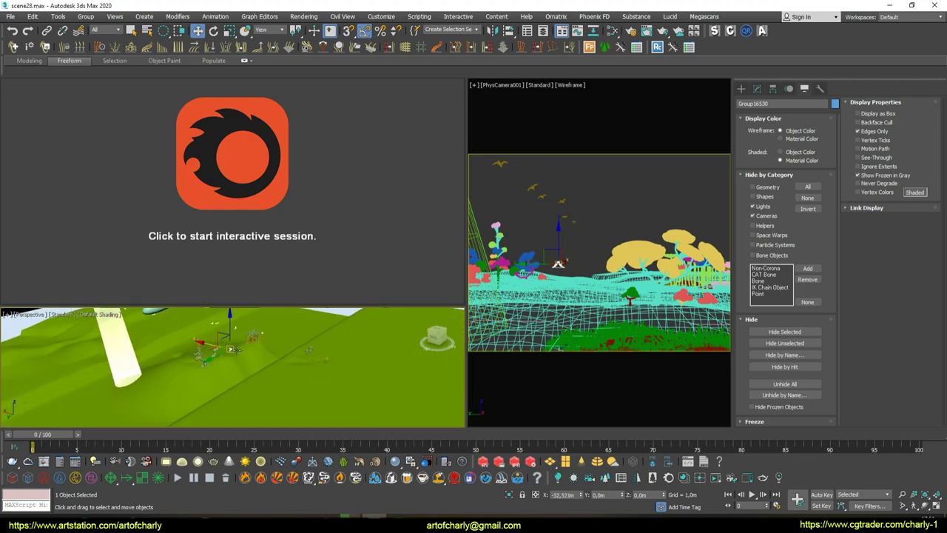
left_click_drag(296, 362, 304, 380)
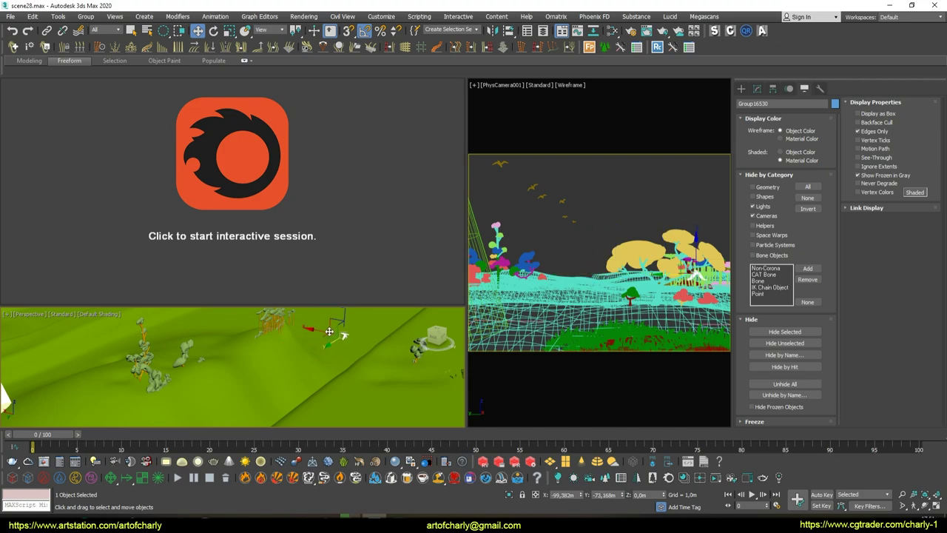
middle_click_drag(329, 331, 319, 378, "alt")
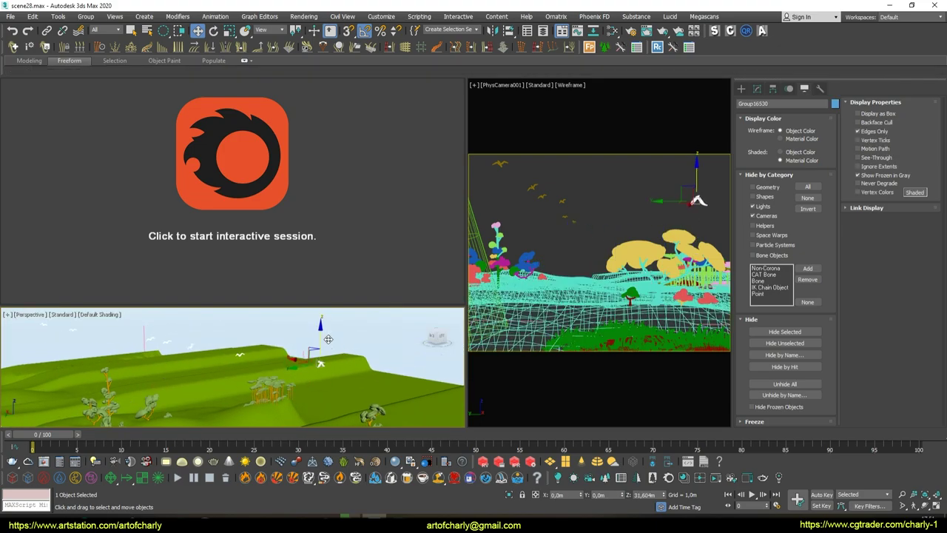
Nudge the bird group sideways, then clone a copy and reposition it in the sky
key("e")
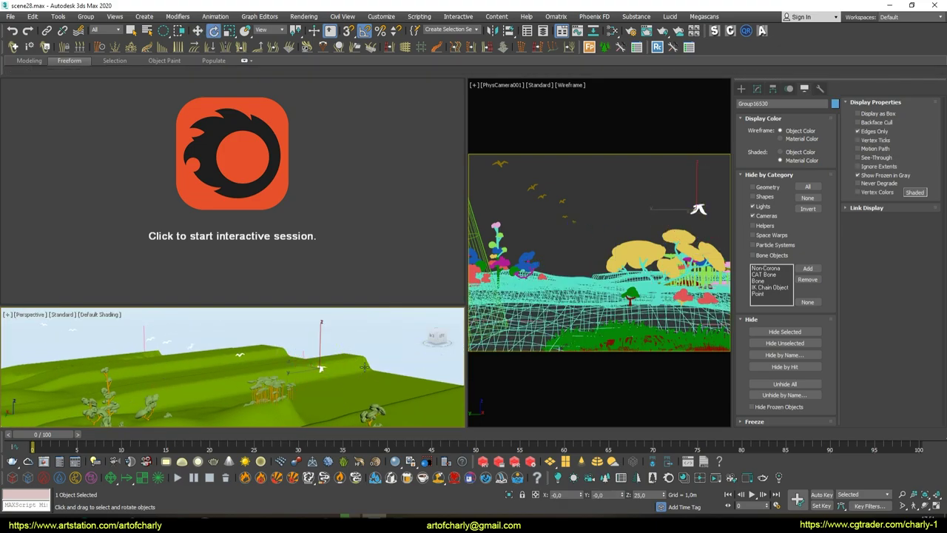
key("r")
key("w")
left_click_drag(317, 366, 317, 368)
left_click_drag(351, 333, 351, 332, "shift")
key("Return")
key("e")
key("w")
left_click_drag(333, 324, 298, 328)
Clone another bird copy and pull it across the sky above the hills
key("Return")
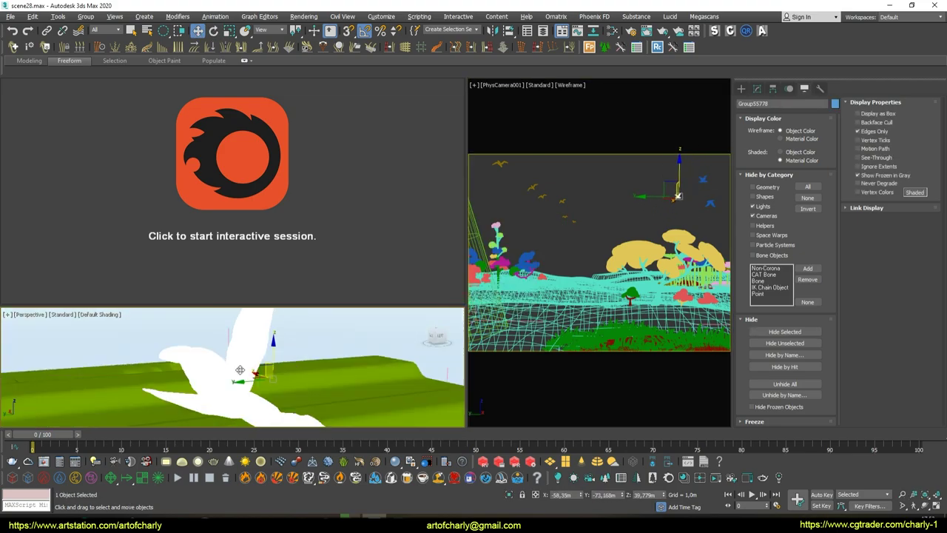
key("e")
key("w")
middle_click_drag(131, 361, 198, 403)
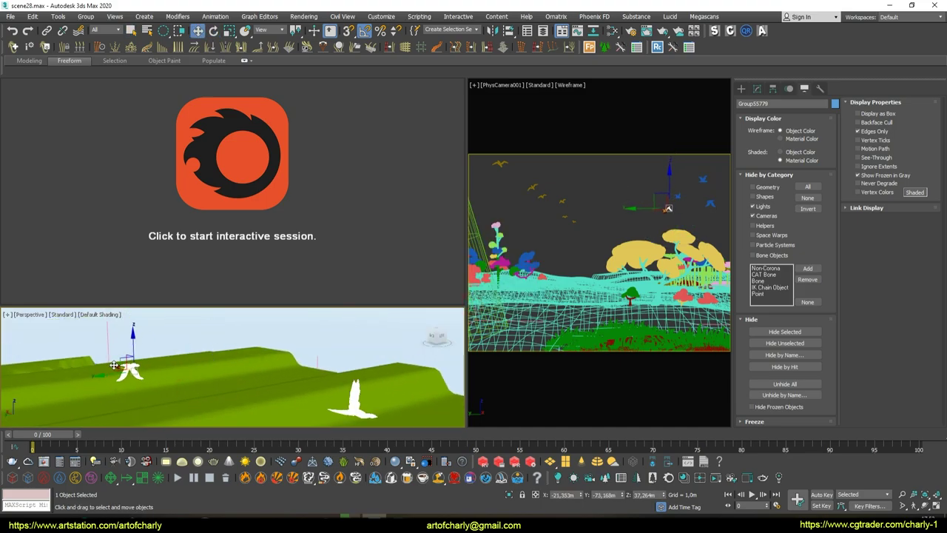
left_click_drag(198, 403, 475, 304, "shift")
left_click(475, 304)
key("e")
key("w")
Clear the selection, start Corona's interactive render and show lights in the viewports
key("q")
left_click(611, 247)
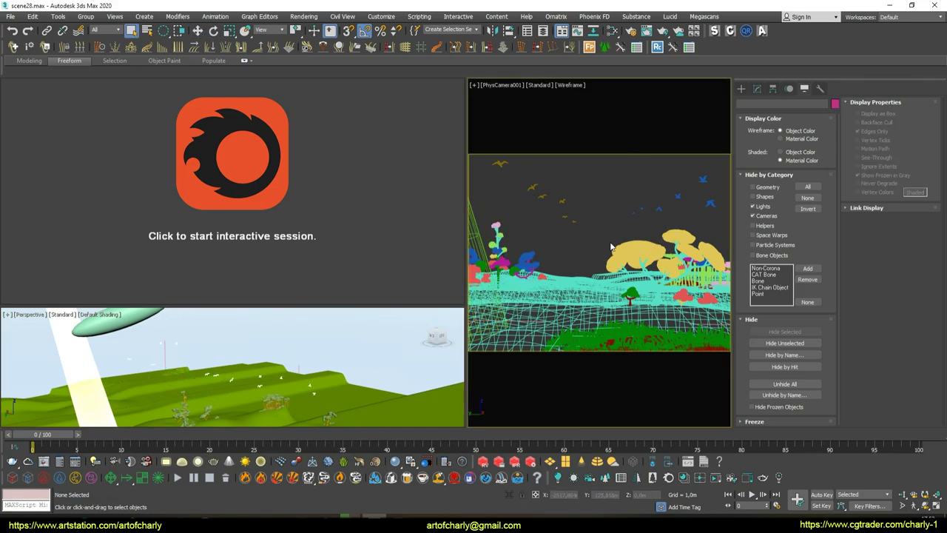
left_click(260, 131)
left_click(757, 209)
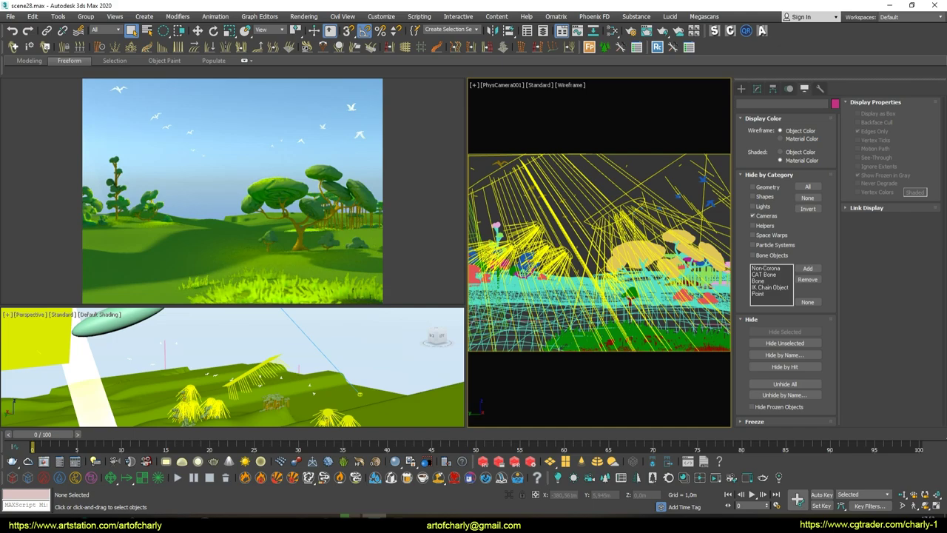
Select a bird copy in the camera view and lower it slightly in the sky
left_click(700, 178)
key("w")
left_click_drag(707, 154, 706, 163)
key("q")
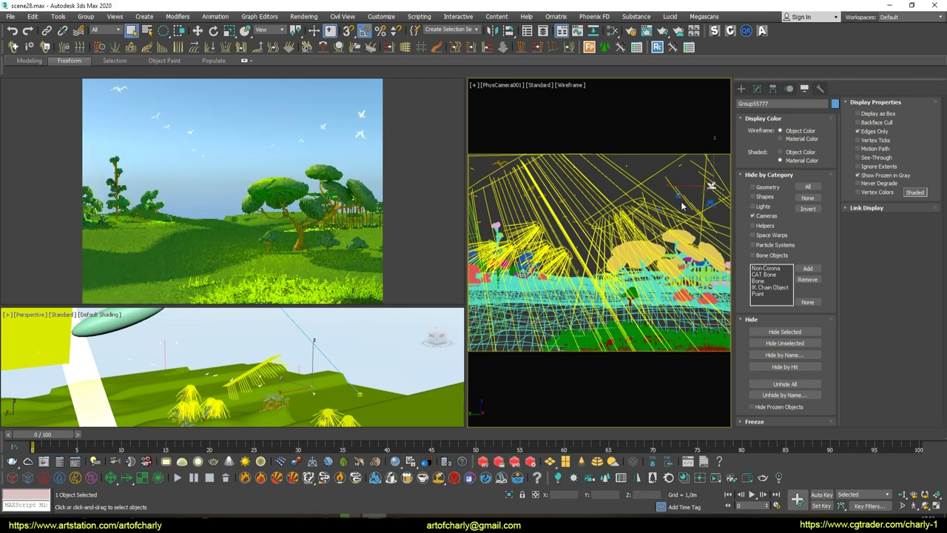
left_click(708, 193)
key("r")
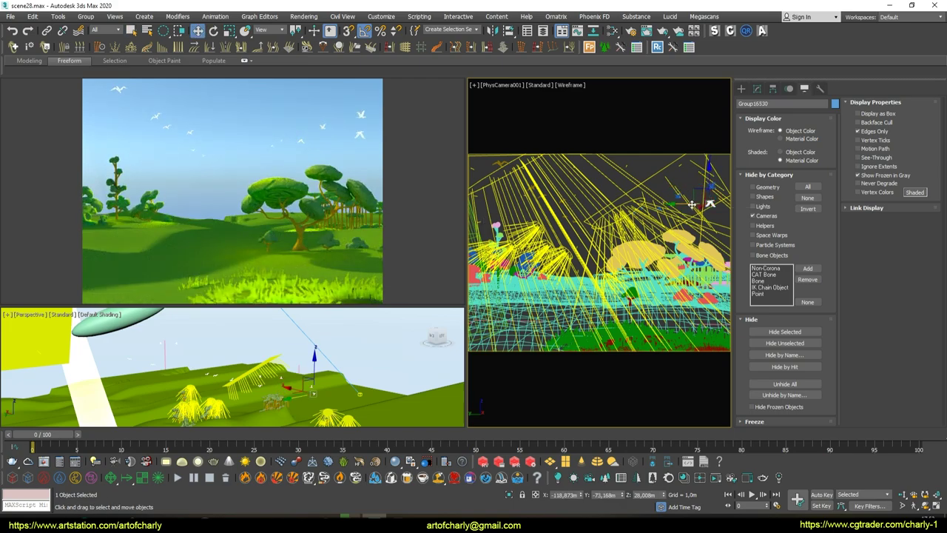
key("q")
Select bird copy Group55778 for moving and hide lights from the viewports
left_click(709, 187)
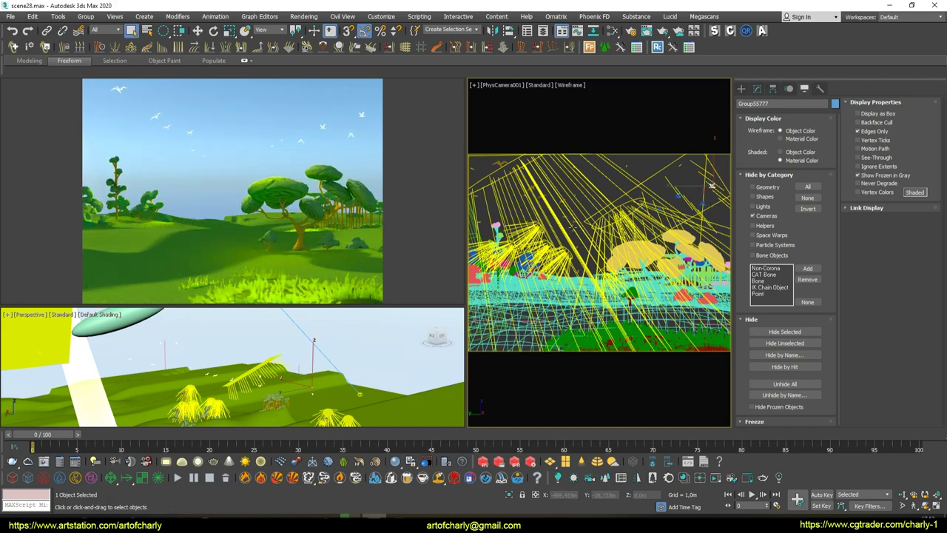
left_click(657, 195)
left_click(677, 200)
key("w")
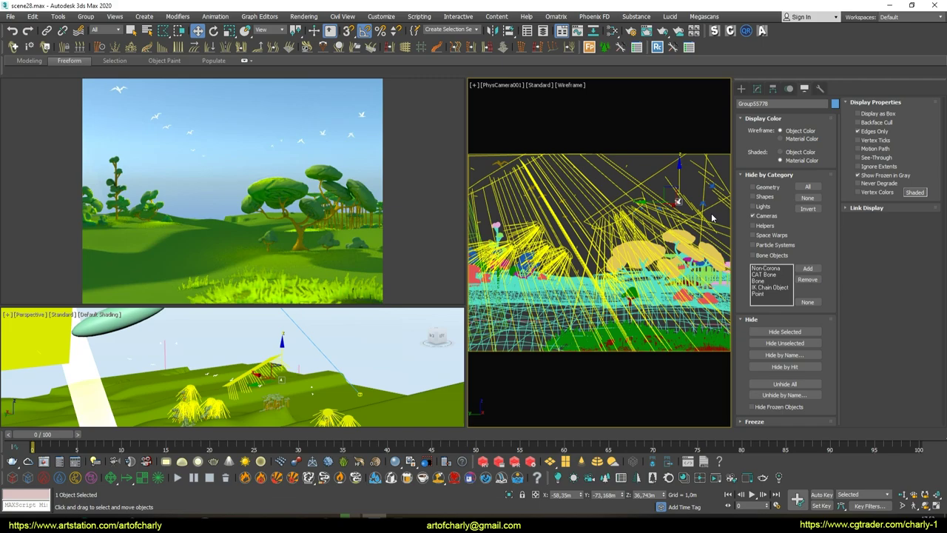
key("q")
left_click(752, 205)
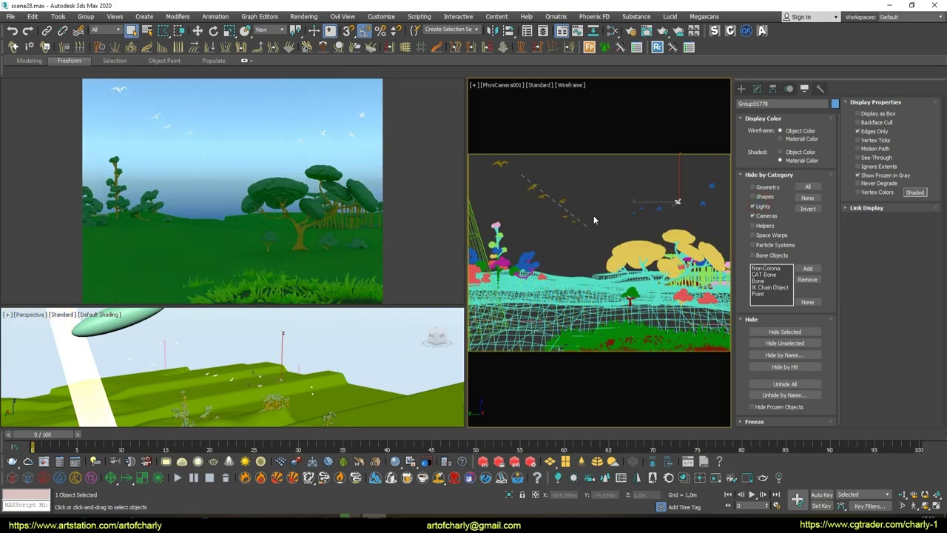
Select the five sky birds to move them, then show viewport lights again
left_click_drag(572, 238, 516, 181)
key("w")
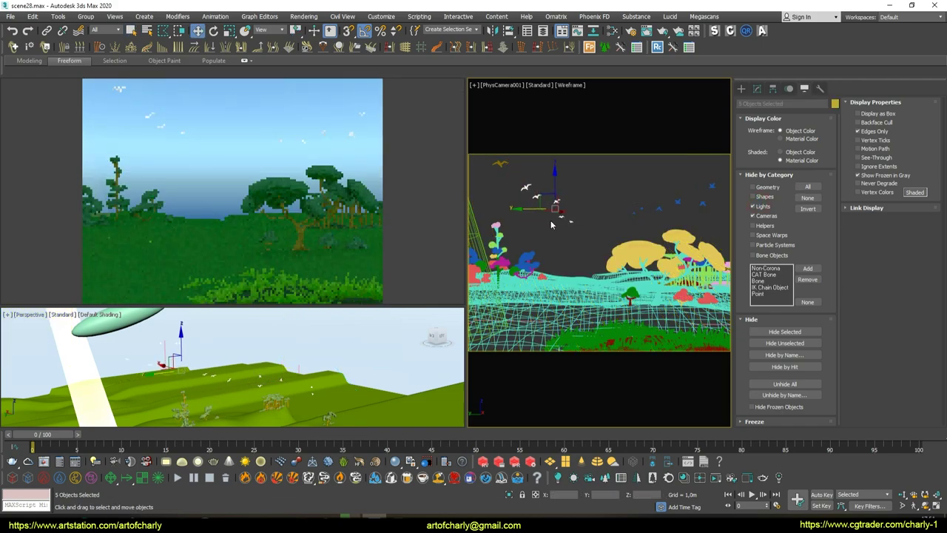
key("q")
left_click(604, 225)
key("shift+l")
right_click(620, 185)
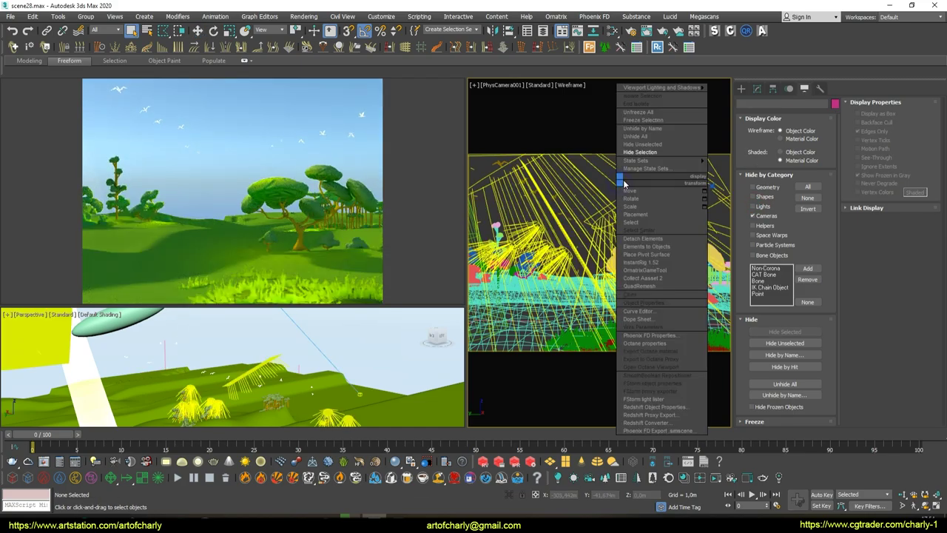
Unhide all objects and select the ZBrush_defualt_group cloud groups
left_click(585, 213)
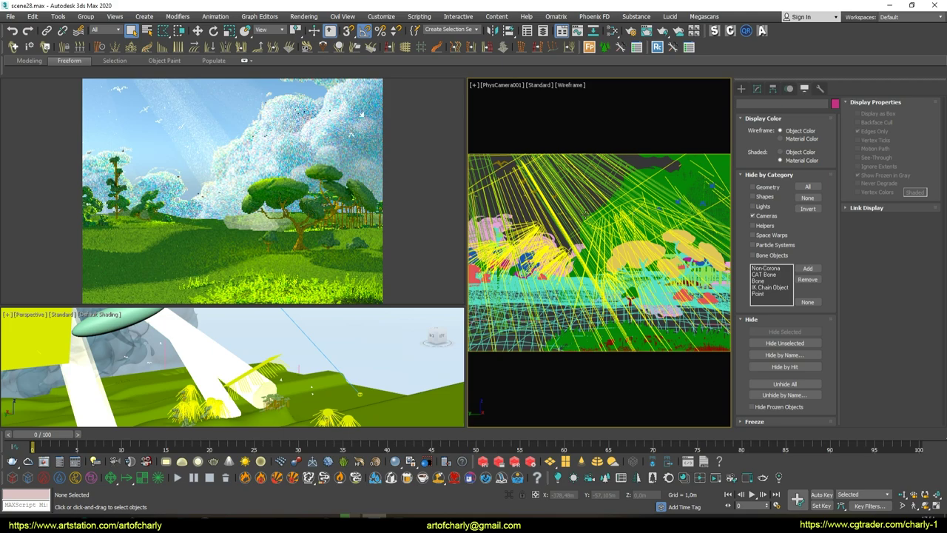
left_click(500, 162)
key("w")
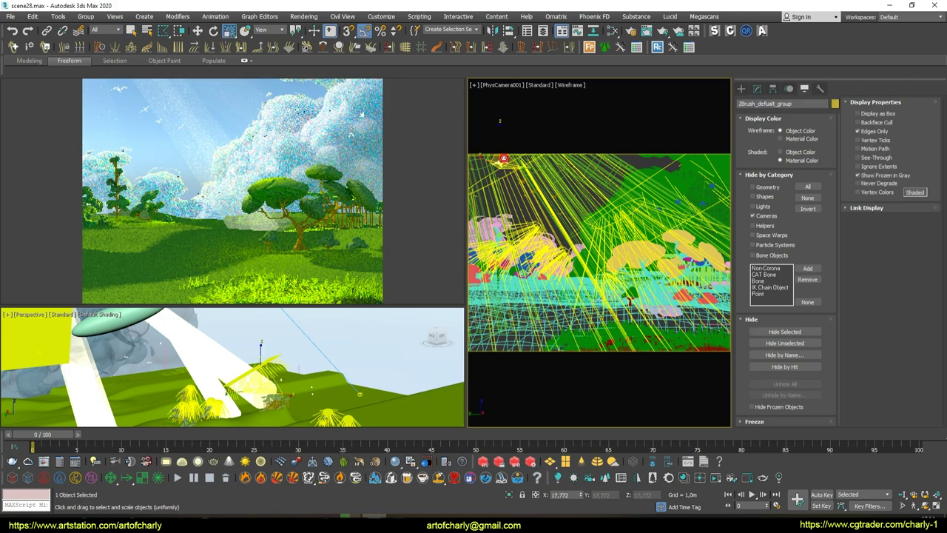
key("shift+l")
left_click(521, 181)
key("r")
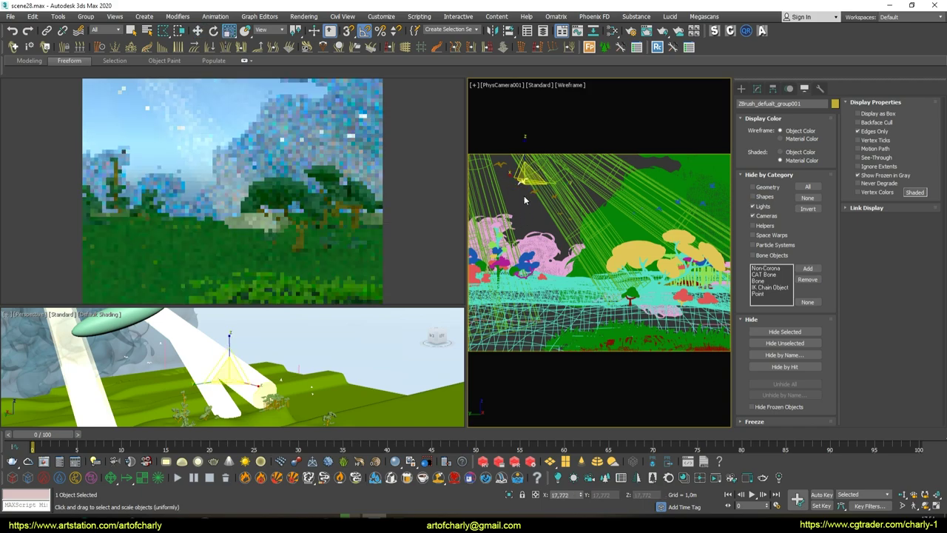
Deselect the clouds, show lights in the viewports, and check the interactive render menu
left_click(532, 211)
key("w")
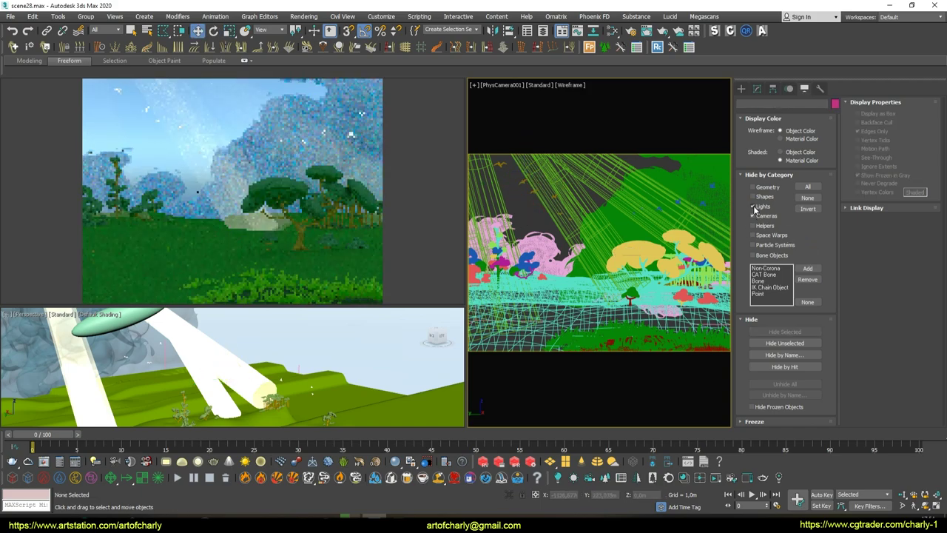
left_click(754, 208)
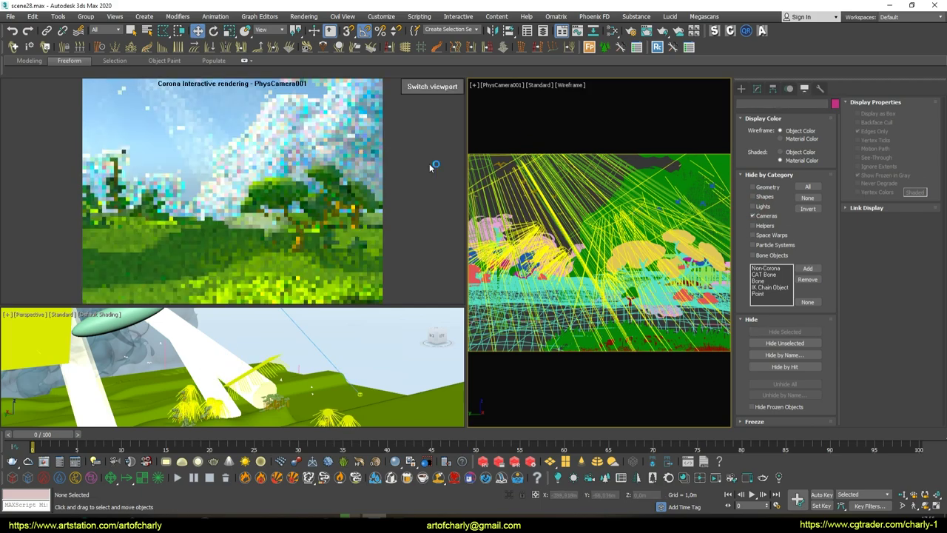
right_click(321, 150)
left_click(630, 156)
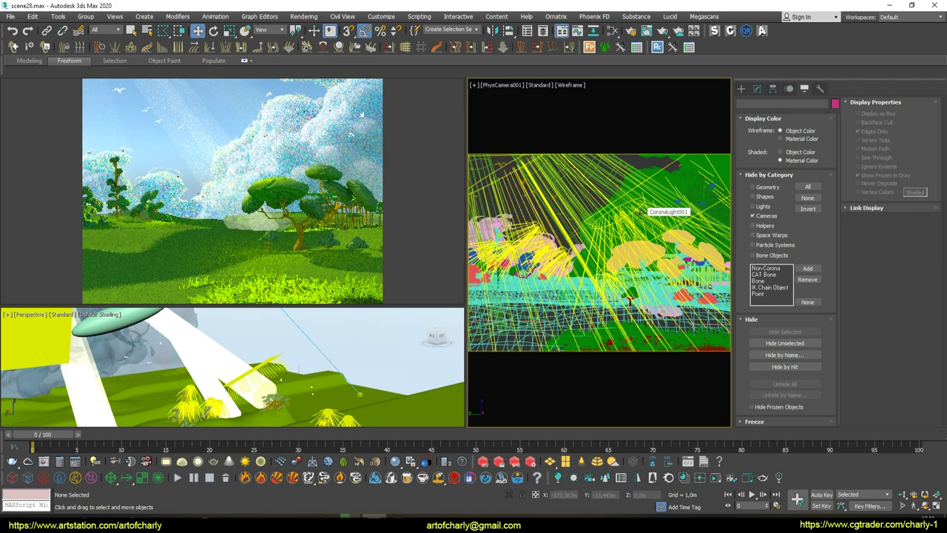
Zoom onto the cloud with edged faces, clone a copy and move it into position
middle_click_drag(252, 364, 196, 364, "alt")
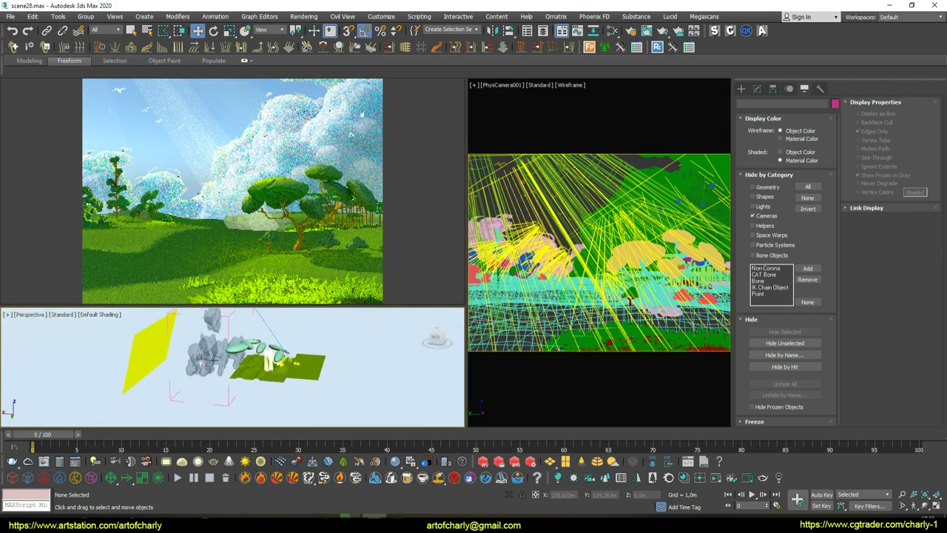
left_click(196, 364)
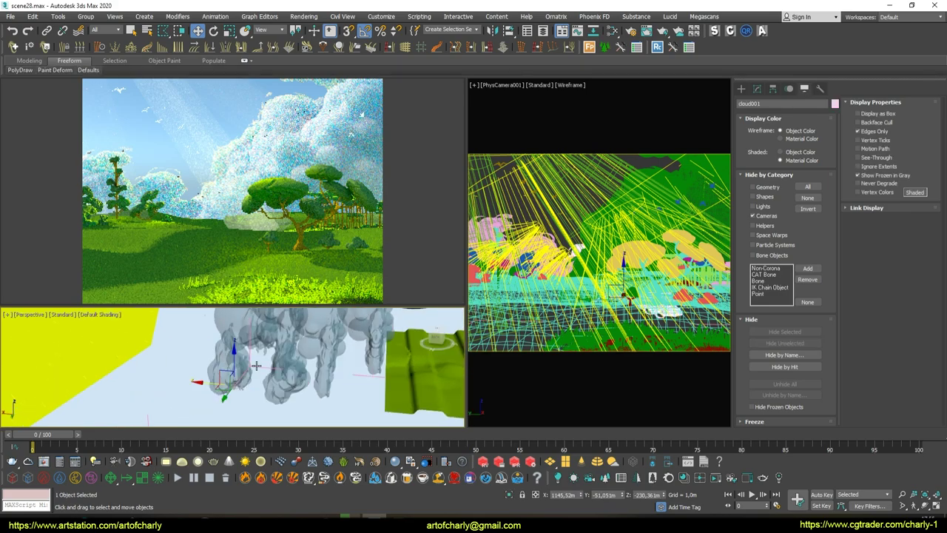
key("z")
key("F4")
middle_click_drag(308, 382, 281, 363, "alt")
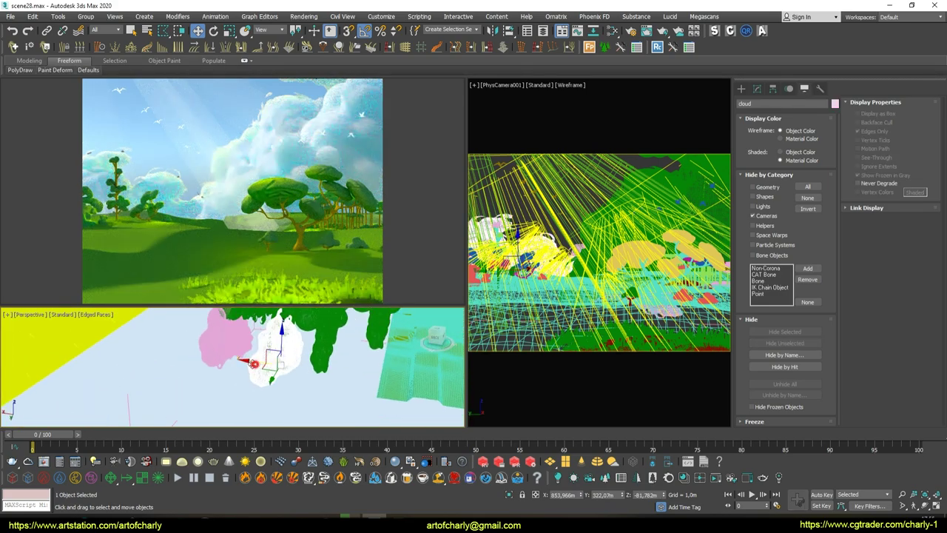
left_click_drag(273, 355, 222, 349, "shift")
key("Return")
middle_click_drag(174, 365, 295, 366, "alt")
left_click_drag(299, 366, 285, 383)
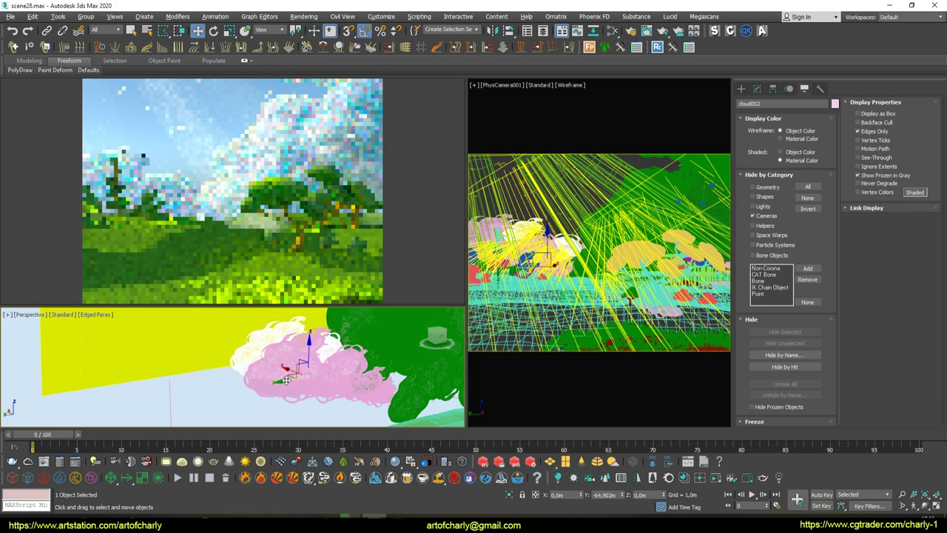
Clone a third cloud and move it into place in the sky
key("r")
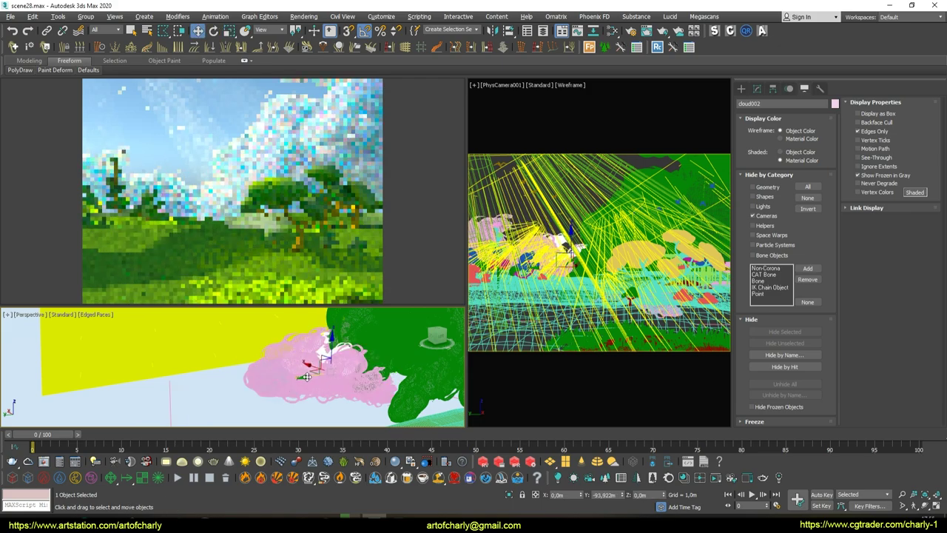
left_click_drag(333, 361, 258, 350, "shift")
key("Return")
key("w")
left_click_drag(322, 349, 325, 337)
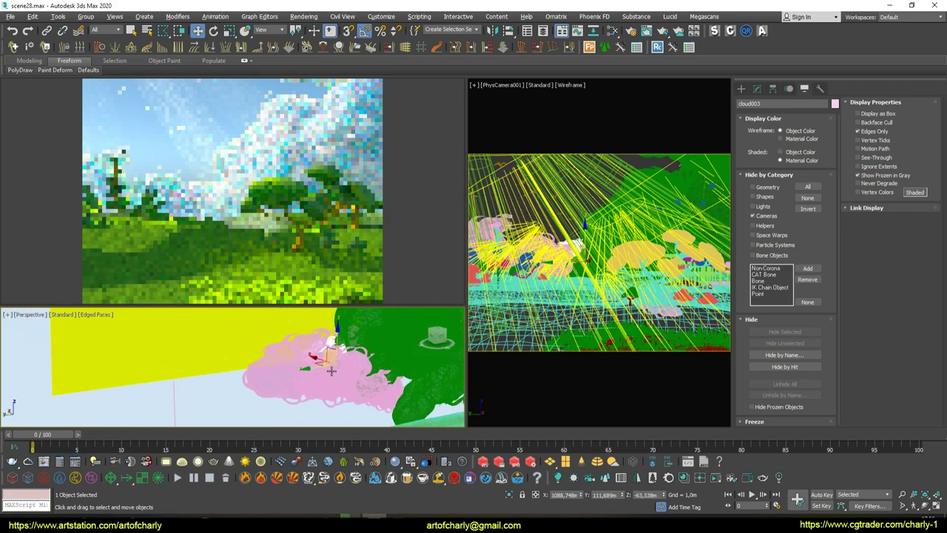
middle_click_drag(296, 348, 315, 351, "alt")
Select one of the distant clouds and shift it right in the camera view
left_click(221, 383)
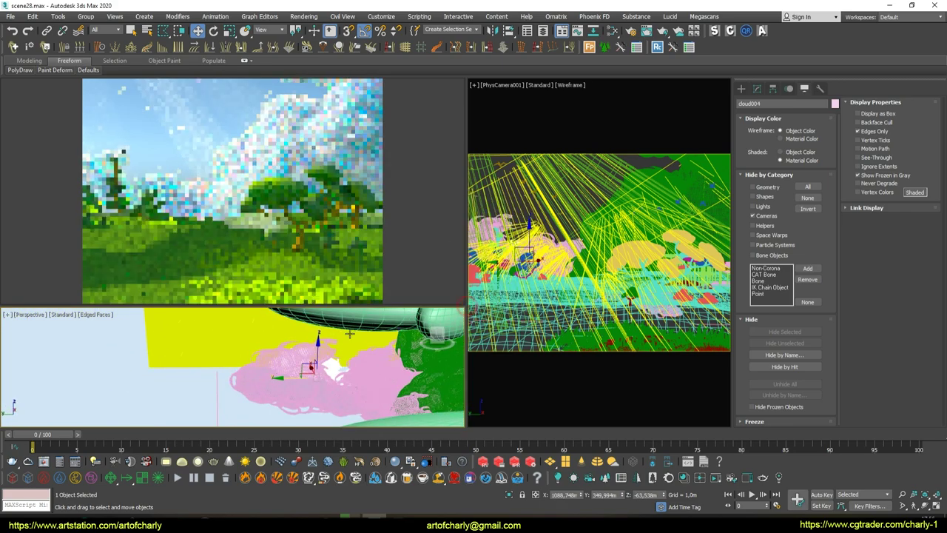
key("q")
left_click(204, 390)
middle_click_drag(204, 390, 277, 342, "alt")
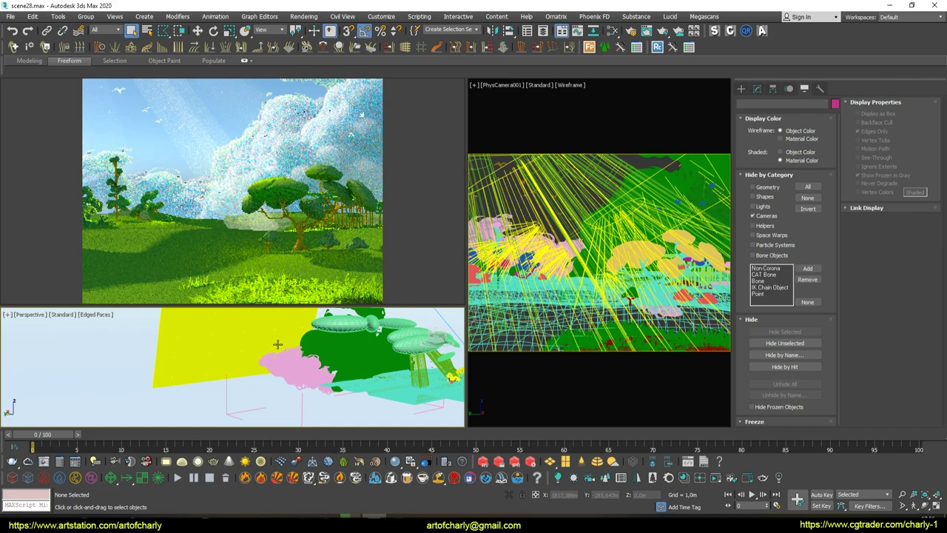
middle_click_drag(278, 343, 320, 318, "alt")
left_click(319, 318)
key("w")
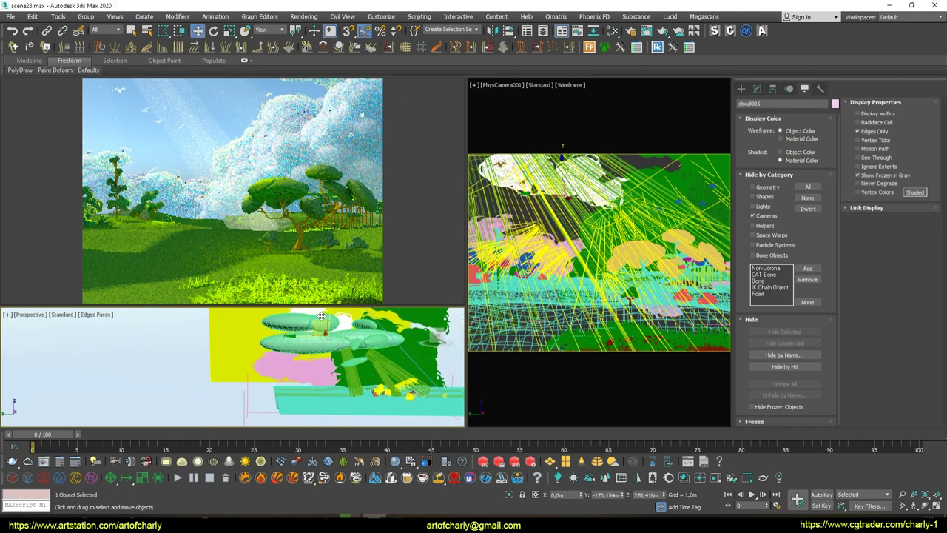
left_click_drag(320, 318, 347, 320)
Push the cloud further into the distance and raise it high in the sky
middle_click_drag(348, 319, 312, 335, "alt")
left_click_drag(312, 334, 300, 346)
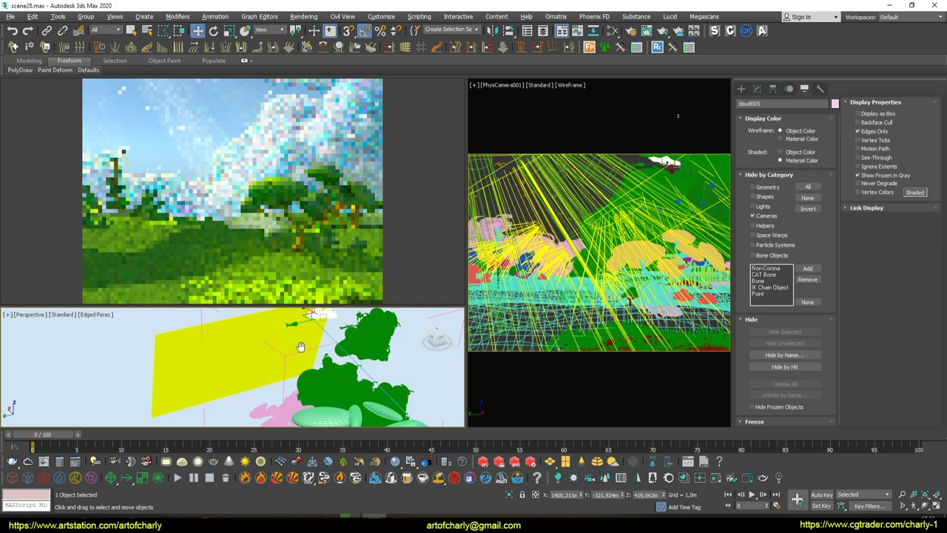
middle_click_drag(300, 346, 304, 348, "alt")
left_click_drag(316, 349, 299, 355)
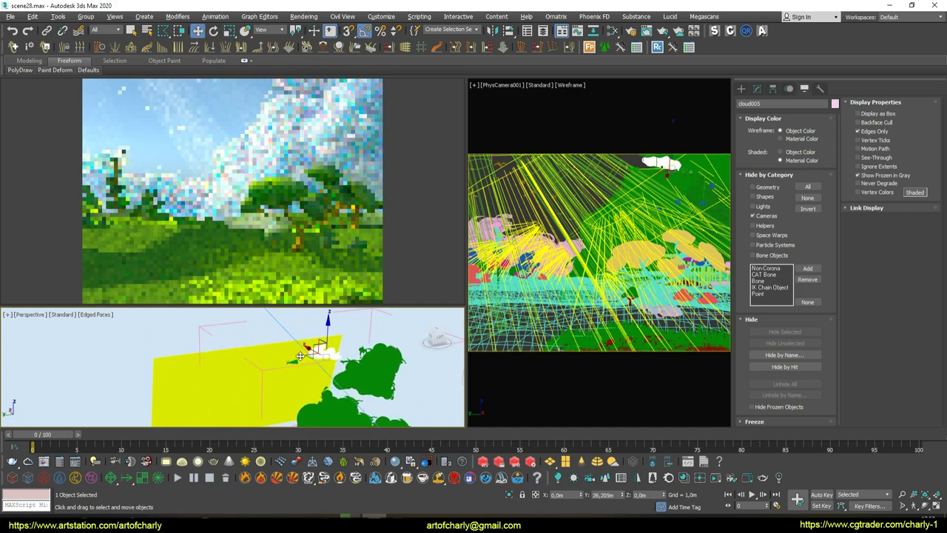
middle_click_drag(300, 356, 318, 352, "alt")
left_click_drag(318, 352, 329, 361)
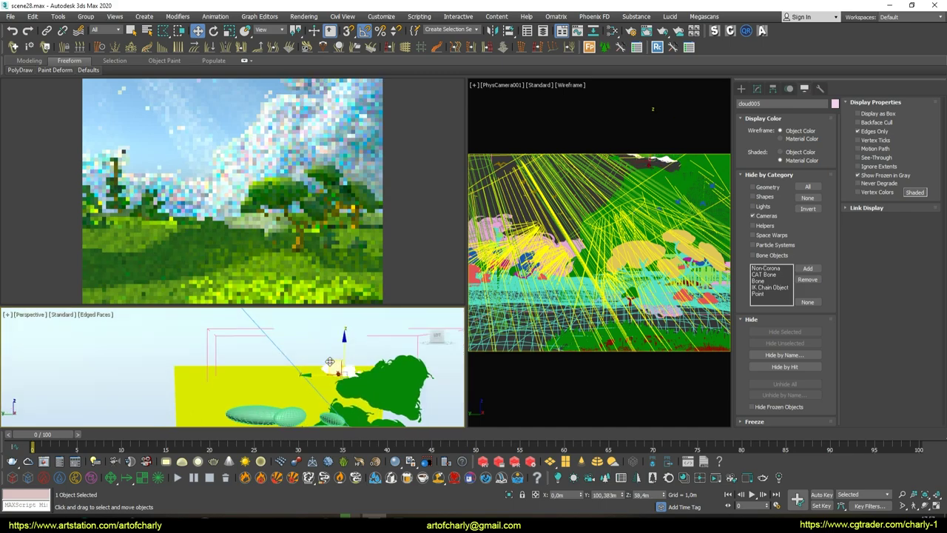
key("q")
left_click(317, 349)
mouse_move(274, 353)
middle_mouse_down("alt")
mouse_move(295, 367)
mouse_move(237, 370)
middle_mouse_up("alt")
Select the Corona light plane to review its parameters, then deselect it
left_click(248, 378)
key("w")
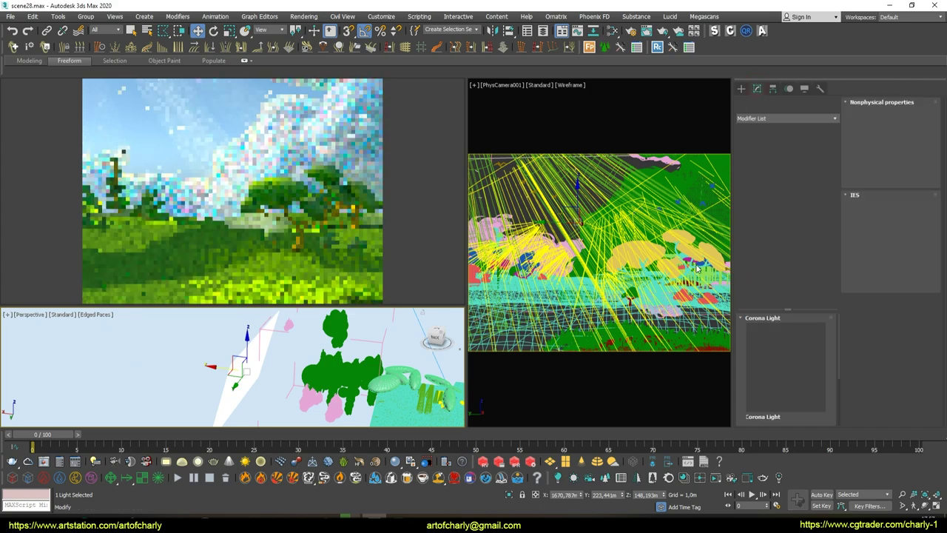
middle_click_drag(235, 341, 239, 337, "alt")
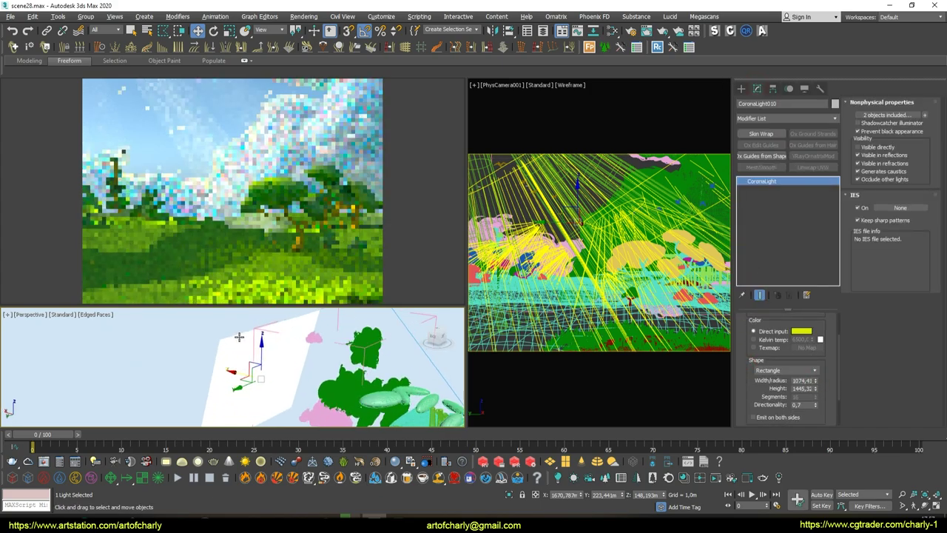
left_click(173, 364)
key("q")
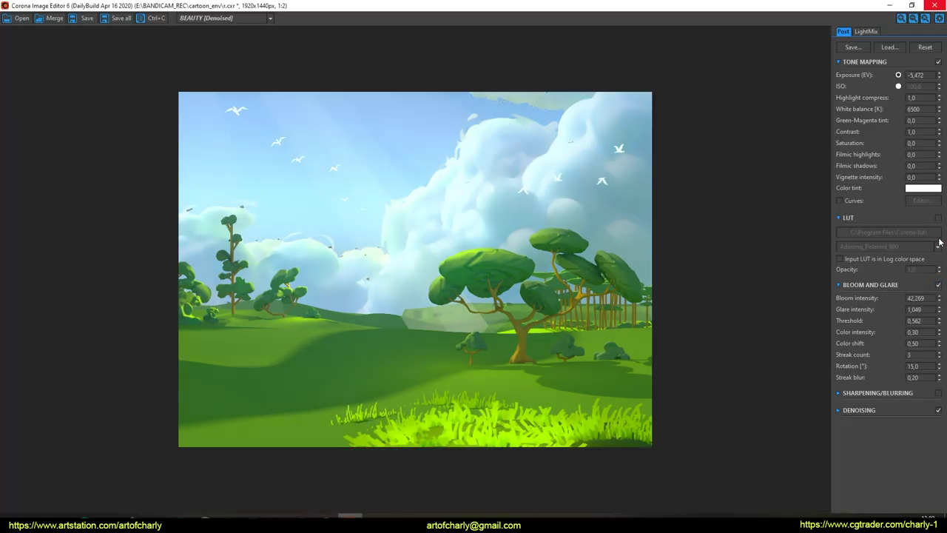
Enable the LUT grade and choose the Adanmq_Kodachrome_200 preset
left_click(938, 218)
left_click(932, 249)
scroll(932, 249, "down", 5)
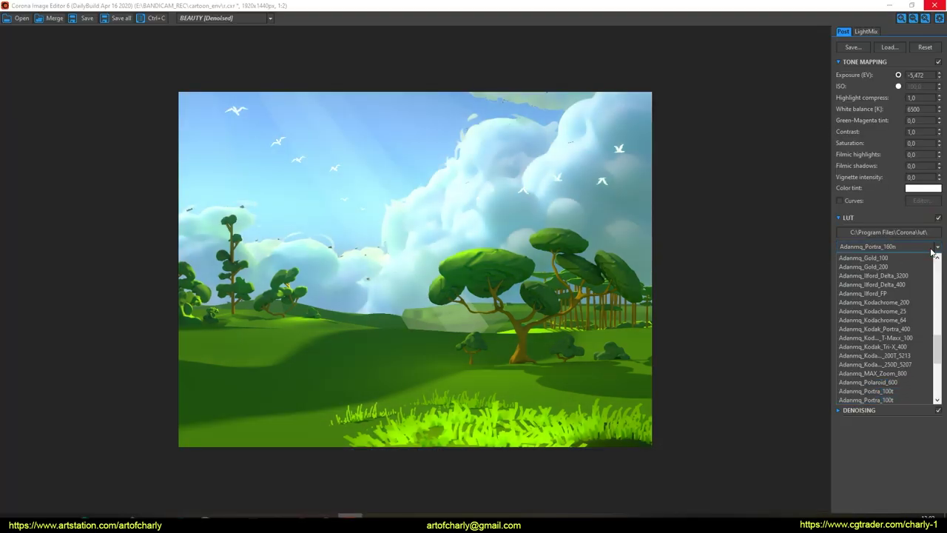
scroll(932, 251, "down", 3)
scroll(932, 252, "down", 1)
scroll(932, 252, "up", 1)
scroll(932, 252, "up", 1)
scroll(932, 252, "down", 4)
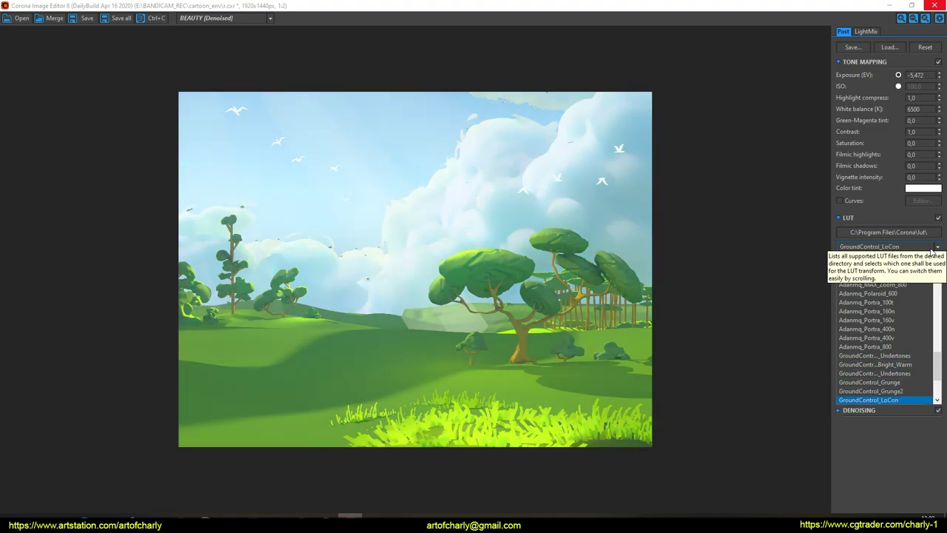
scroll(932, 252, "up", 1)
scroll(932, 252, "down", 2)
scroll(932, 253, "down", 4)
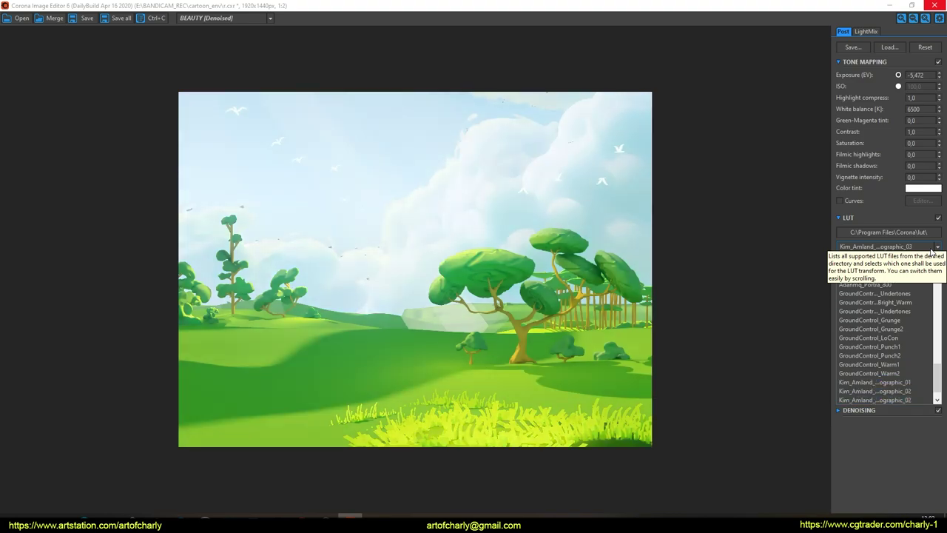
scroll(932, 252, "down", 4)
scroll(932, 252, "up", 8)
scroll(932, 252, "down", 3)
scroll(932, 253, "up", 6)
scroll(932, 252, "up", 2)
scroll(932, 252, "down", 2)
scroll(932, 252, "up", 2)
scroll(932, 252, "up", 5)
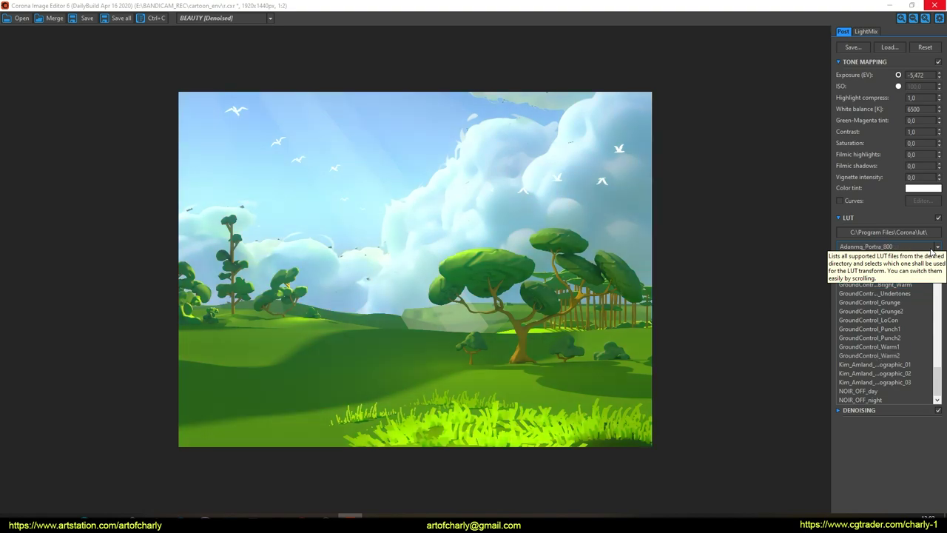
left_click(937, 246)
Compare the Adanmq_Kodachrome_200 LUT on and off against the ungraded render
left_click(938, 221)
left_click(937, 221)
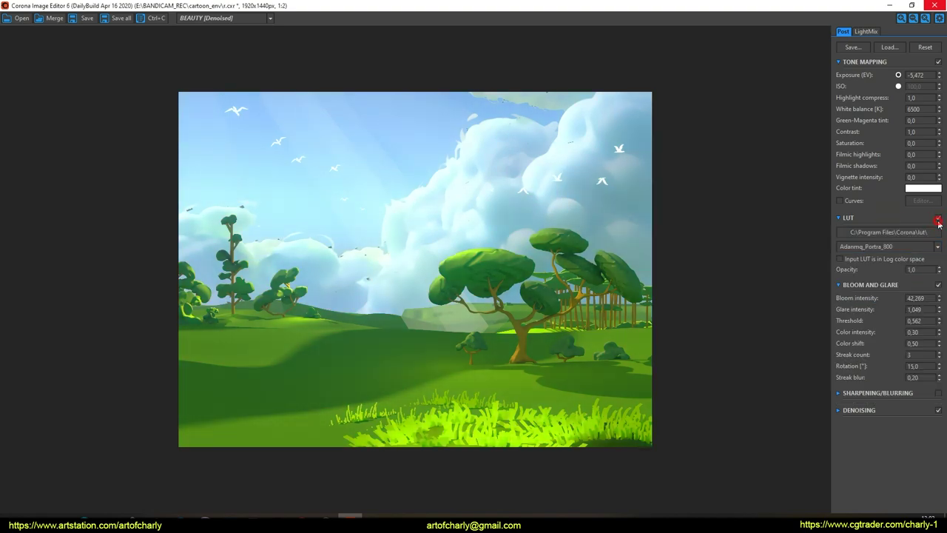
left_click(931, 249)
scroll(931, 249, "down", 1)
scroll(930, 249, "down", 1)
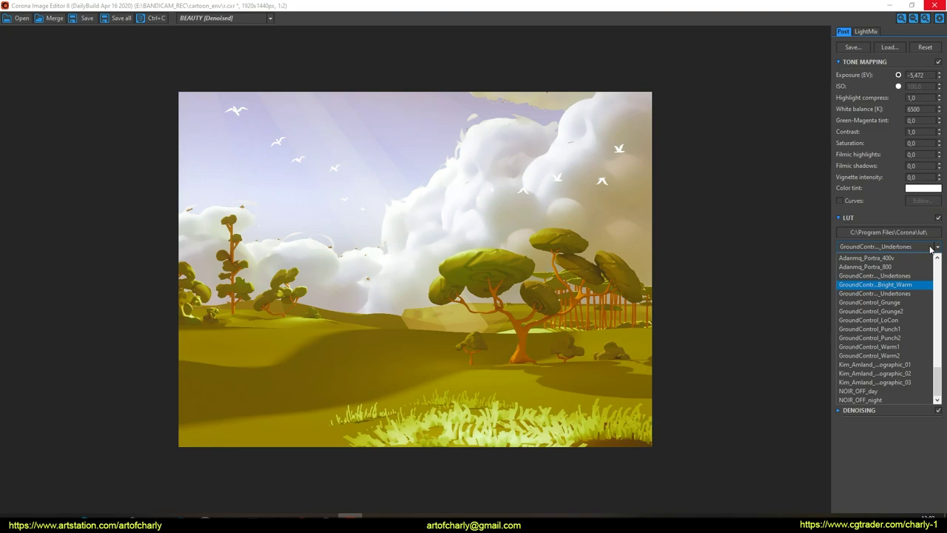
scroll(931, 249, "up", 3)
scroll(931, 249, "up", 2)
scroll(930, 250, "up", 3)
scroll(931, 249, "up", 3)
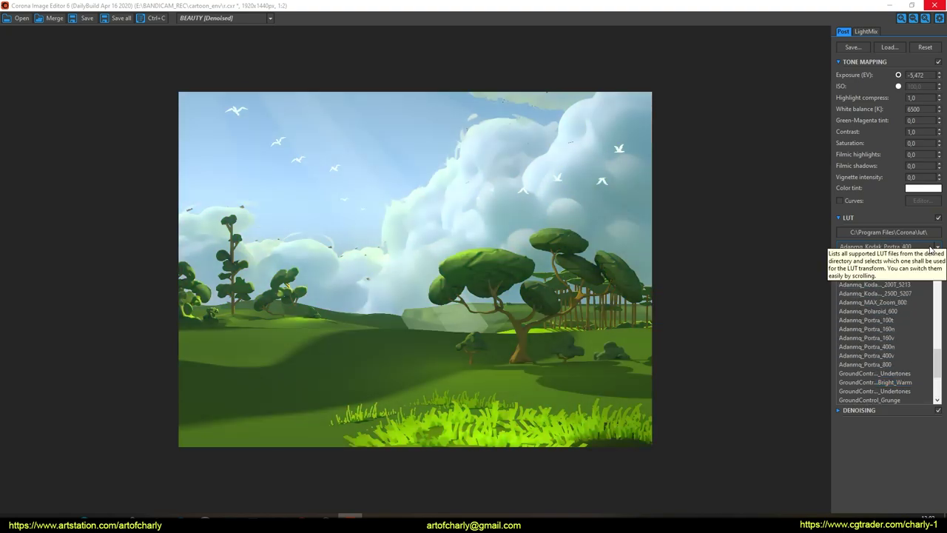
scroll(930, 249, "up", 3)
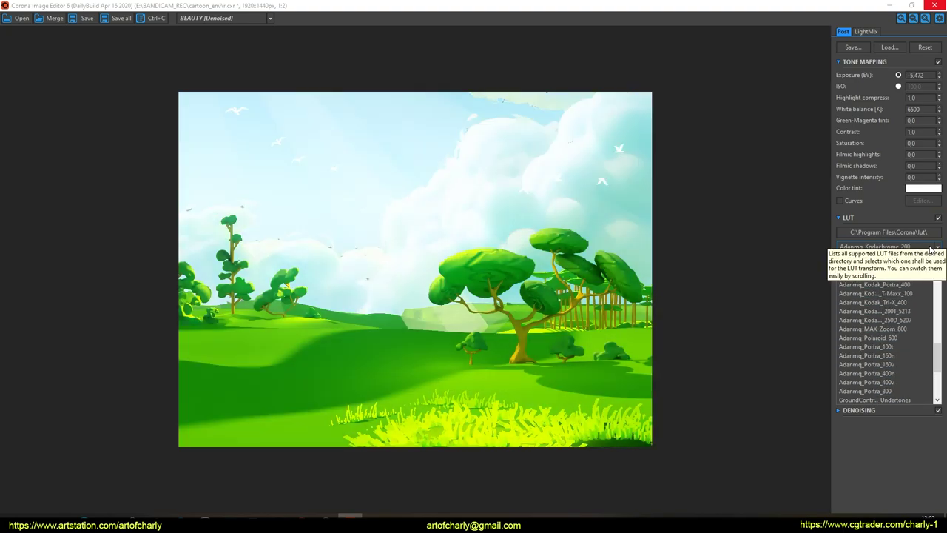
left_click(938, 219)
left_click(938, 219)
left_click(938, 219)
left_click(938, 219)
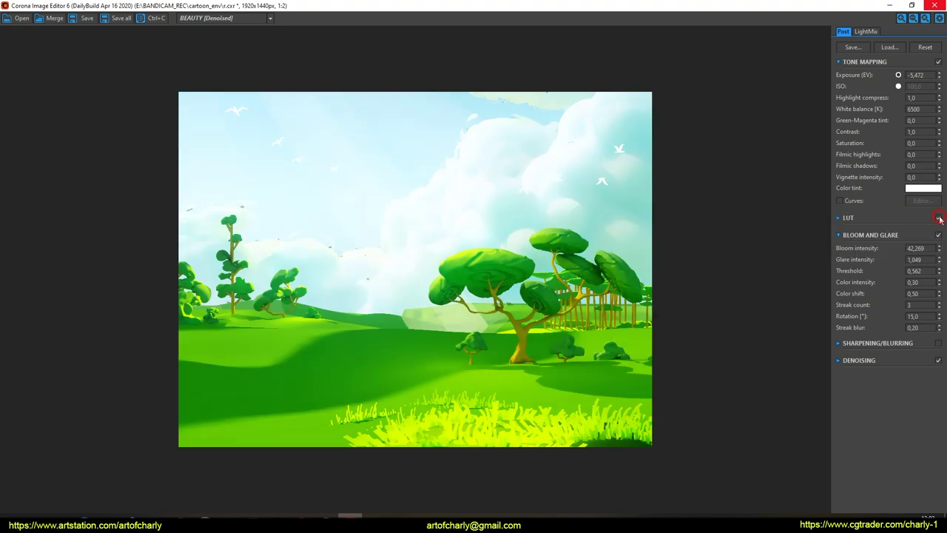
Lower the LUT opacity from 0,50 to 0,2 and compare it on and off
left_click(838, 218)
mouse_move(915, 270)
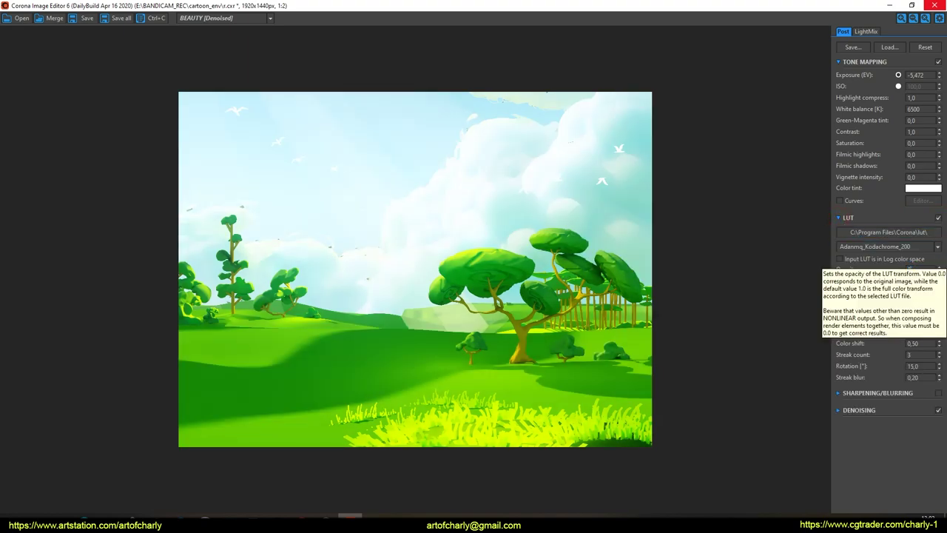
key("Return")
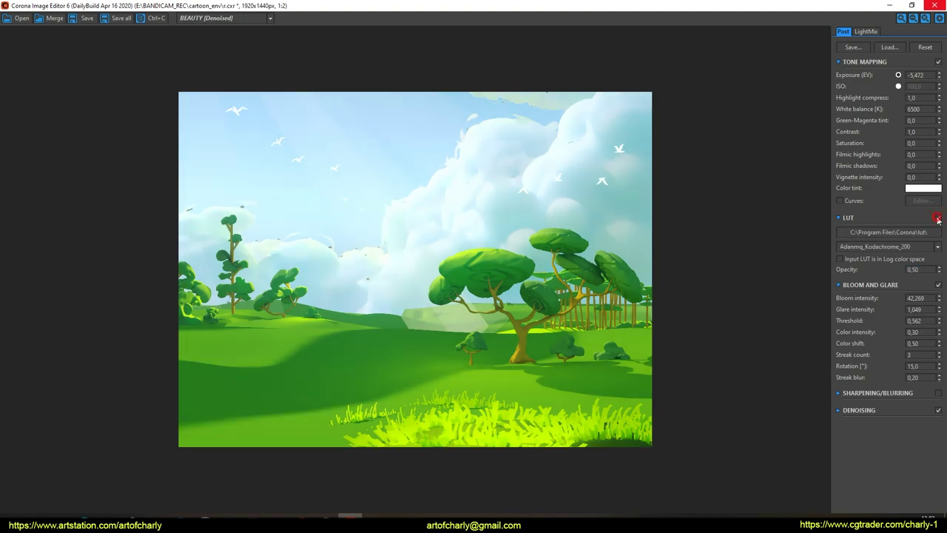
type("0,2")
key("Return")
left_click(938, 219)
left_click(938, 219)
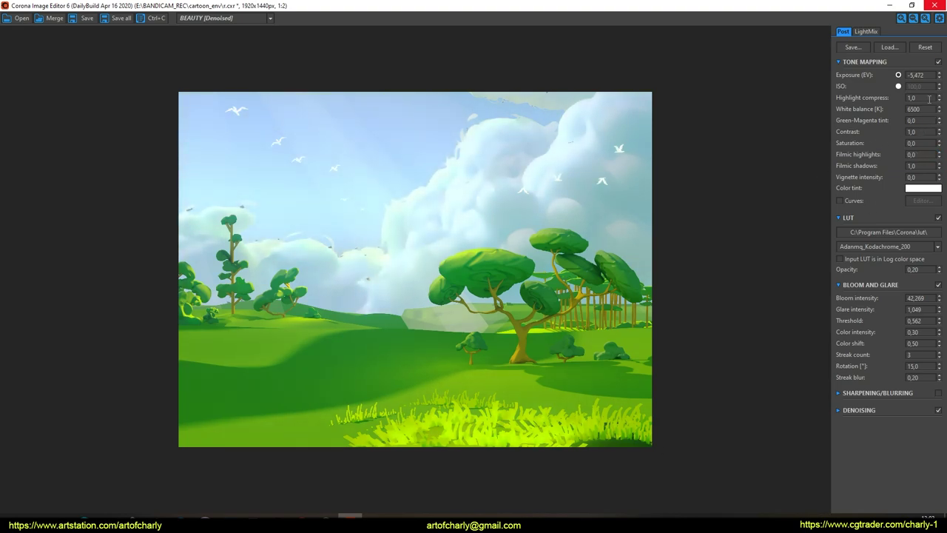
Tweak Highlight compress and set Bloom intensity to 60, comparing bloom on and off
left_click_drag(937, 97, 932, 93)
double_click(917, 298)
left_click(938, 286)
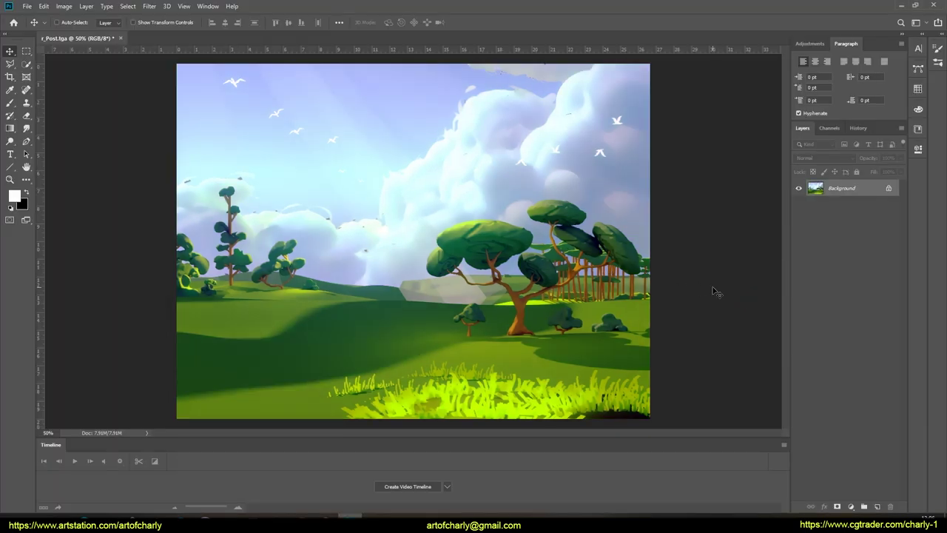
left_click(149, 6)
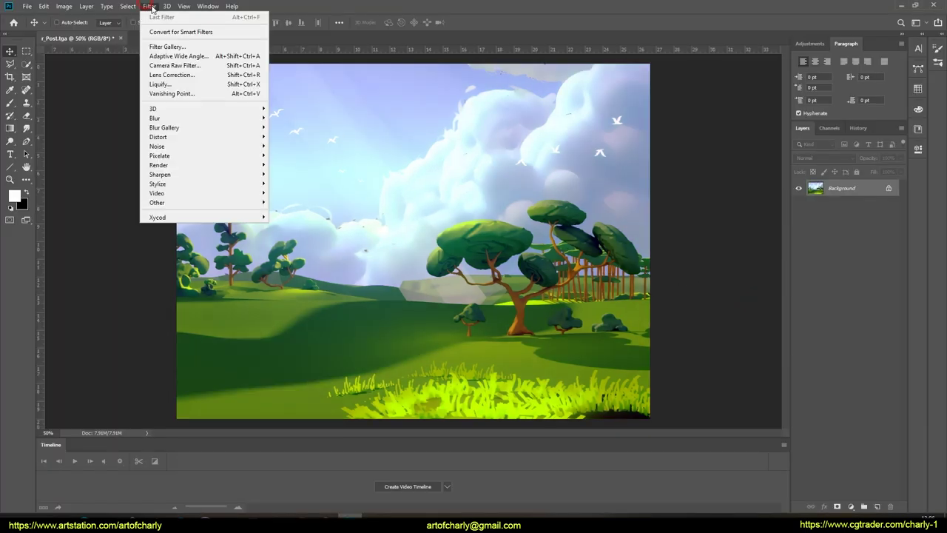
In Camera Raw, apply Auto tone, raise Highlights, set White Balance to Auto, and boost Clarity
left_click(169, 63)
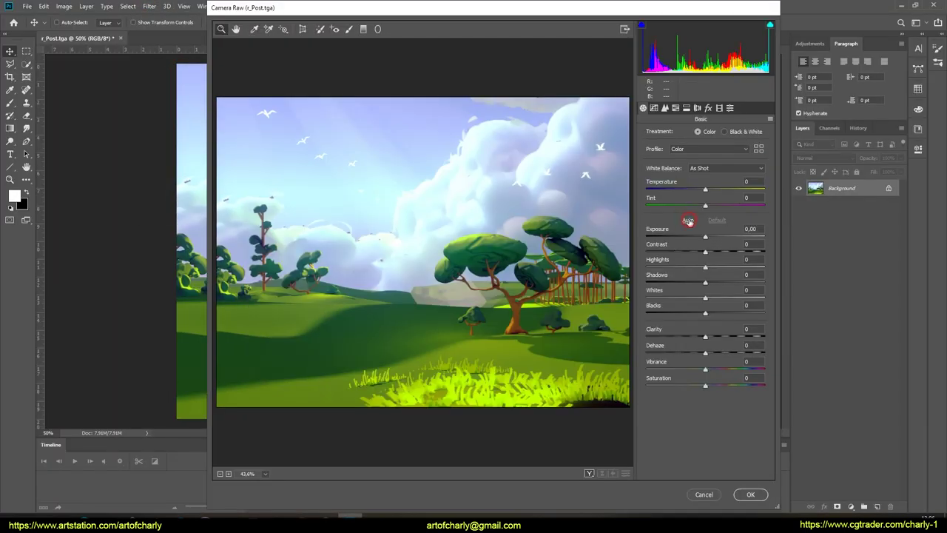
left_click(688, 220)
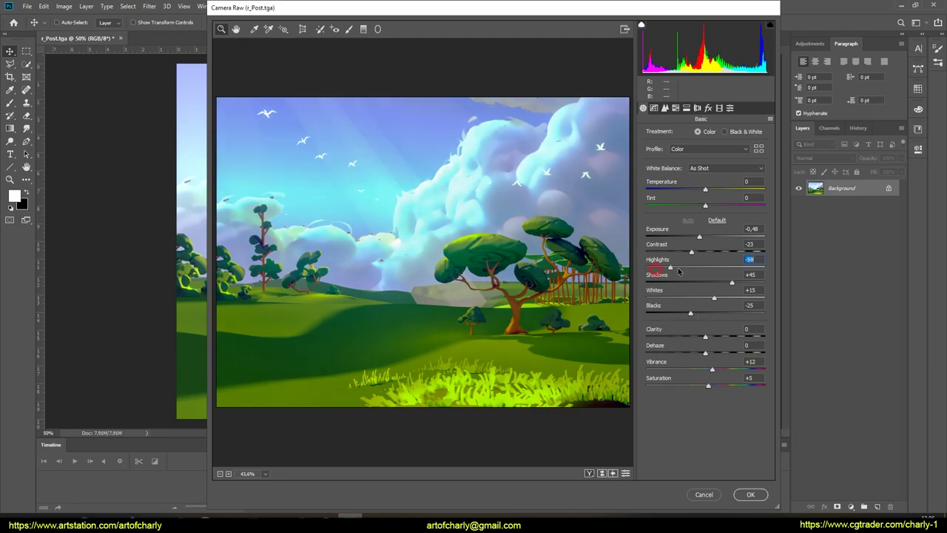
left_click_drag(664, 272, 724, 262)
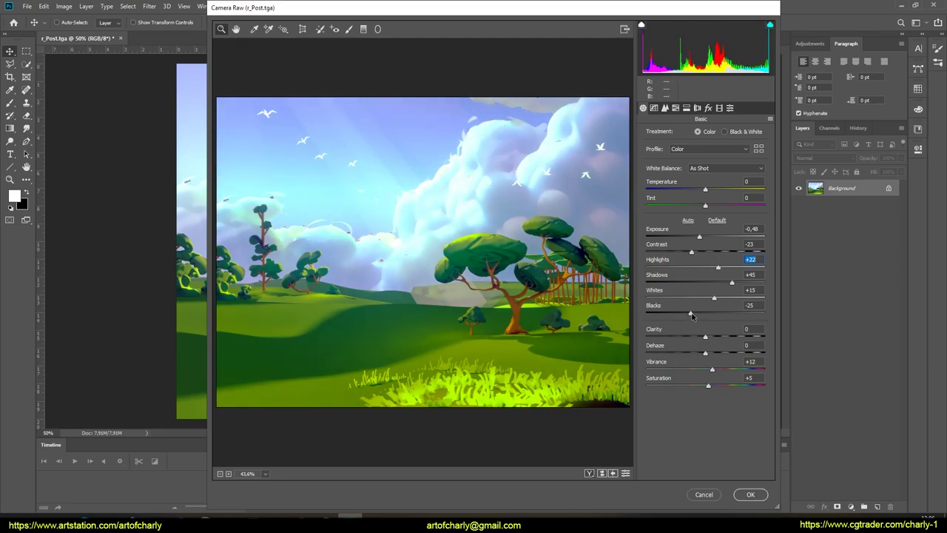
left_click(695, 168)
left_click(699, 182)
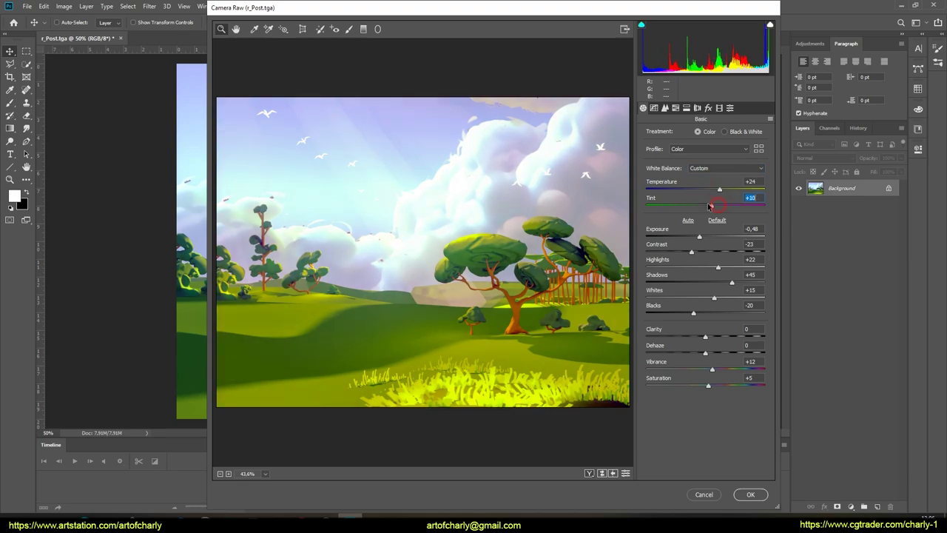
mouse_move(705, 337)
left_mouse_down()
mouse_move(731, 332)
mouse_move(714, 353)
mouse_move(725, 352)
mouse_move(722, 369)
mouse_move(736, 369)
mouse_move(704, 385)
left_mouse_up()
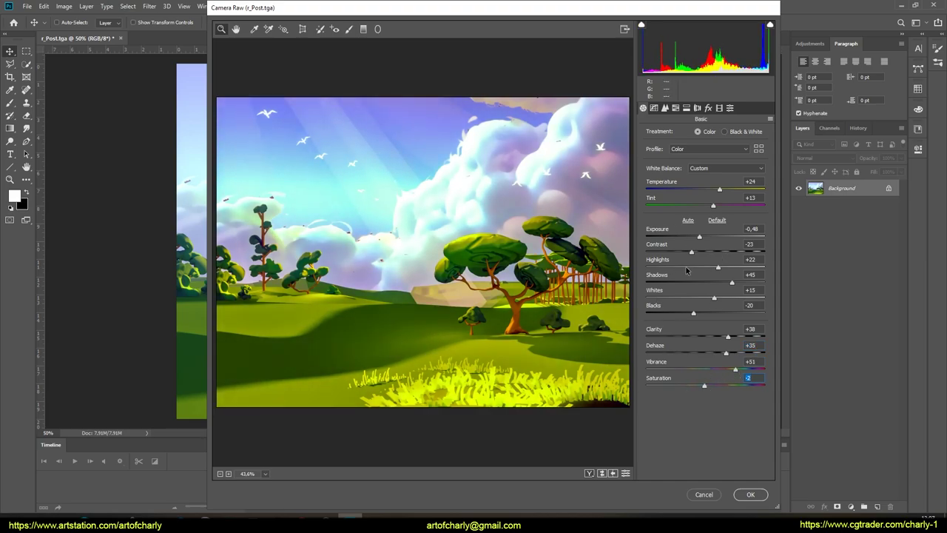
Add a slight Post Crop vignette and apply the Camera Raw grading
left_click(696, 107)
left_click(708, 107)
mouse_move(705, 236)
left_mouse_down()
mouse_move(693, 237)
mouse_move(703, 236)
left_mouse_up()
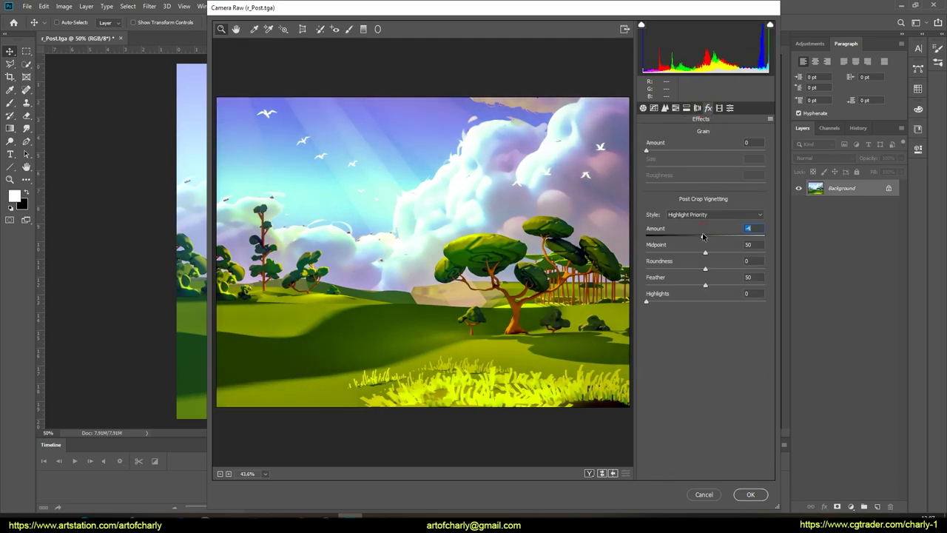
left_click(763, 496)
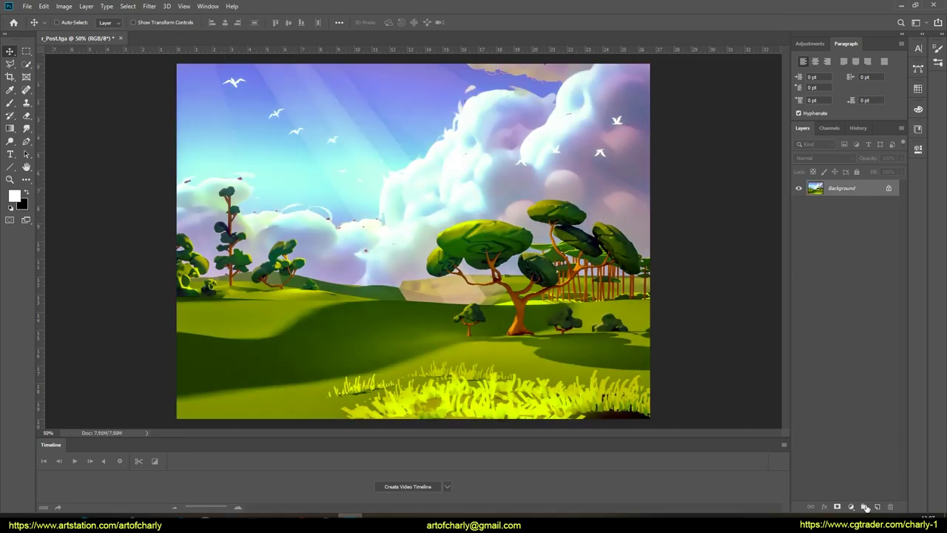
Add a Threshold adjustment layer and shift its level to preview black and white
left_click(851, 506)
left_click(862, 473)
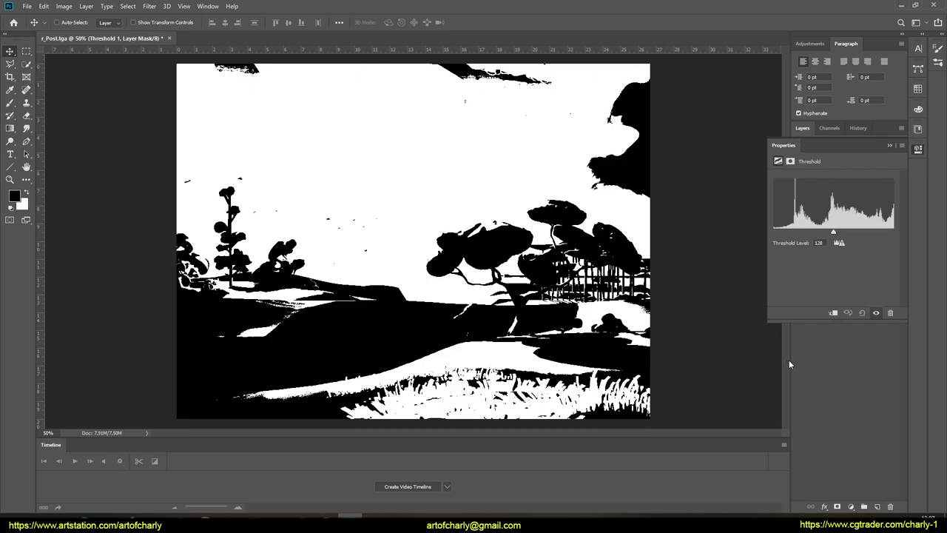
mouse_move(833, 234)
left_mouse_down()
mouse_move(848, 235)
mouse_move(831, 234)
left_mouse_up()
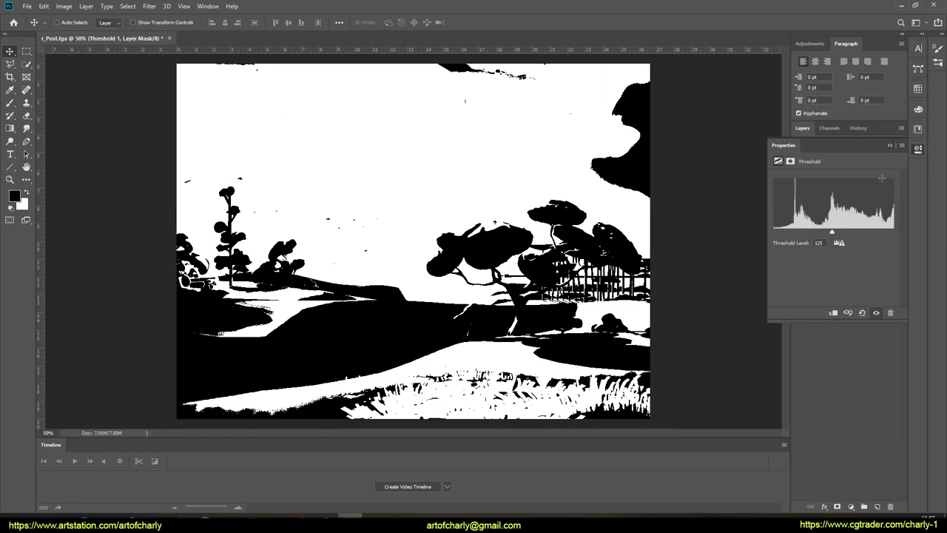
Delete the Threshold layer and launch Filter > Xycod > PhotoDonut on the render
left_click(889, 145)
key("Delete")
key("Return")
key("Delete")
left_click(437, 194)
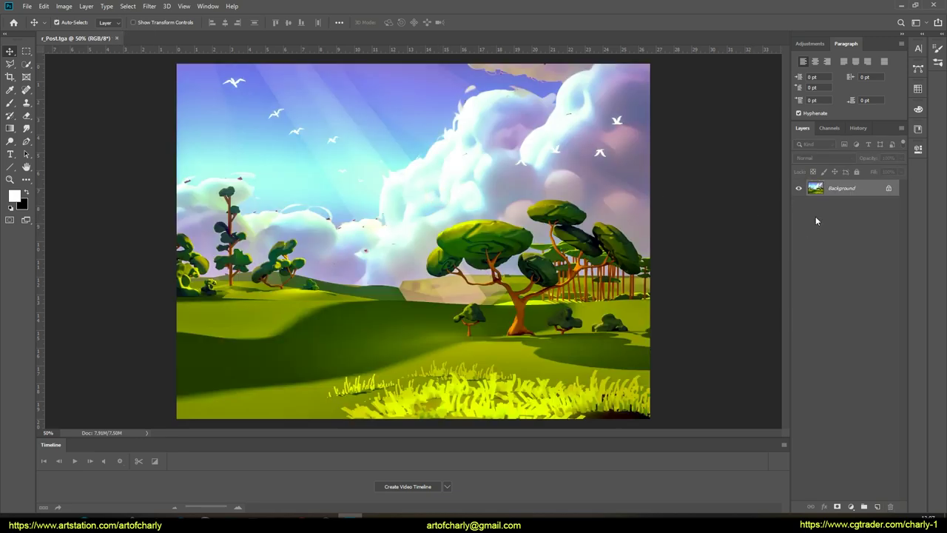
left_click(149, 6)
left_click(293, 216)
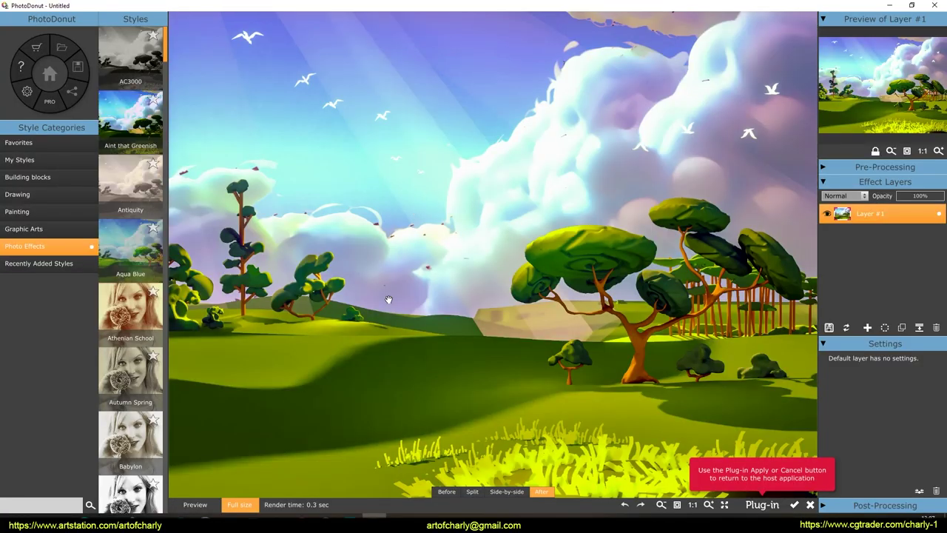
Switch PhotoDonut to Paint mode with the Clone preset
scroll(350, 359, "down", 2)
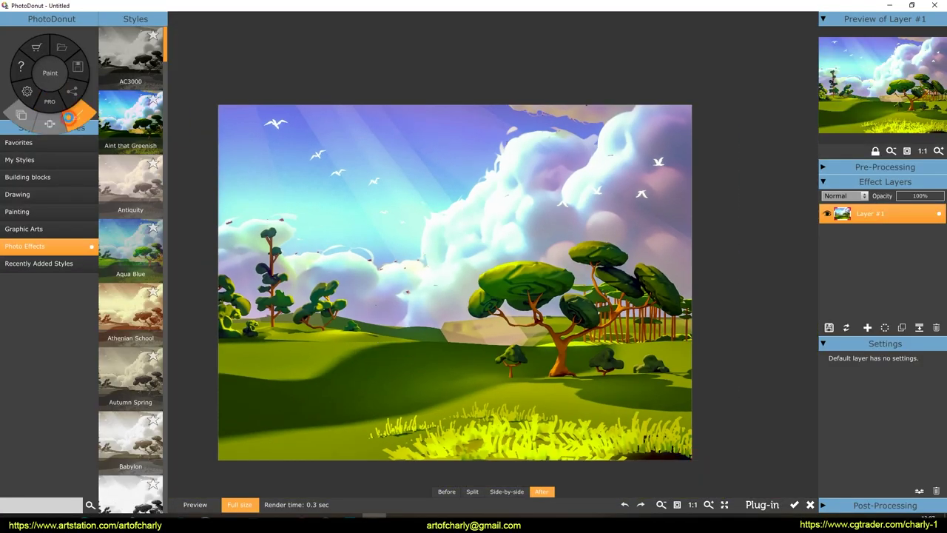
left_click(72, 118)
left_click(872, 126)
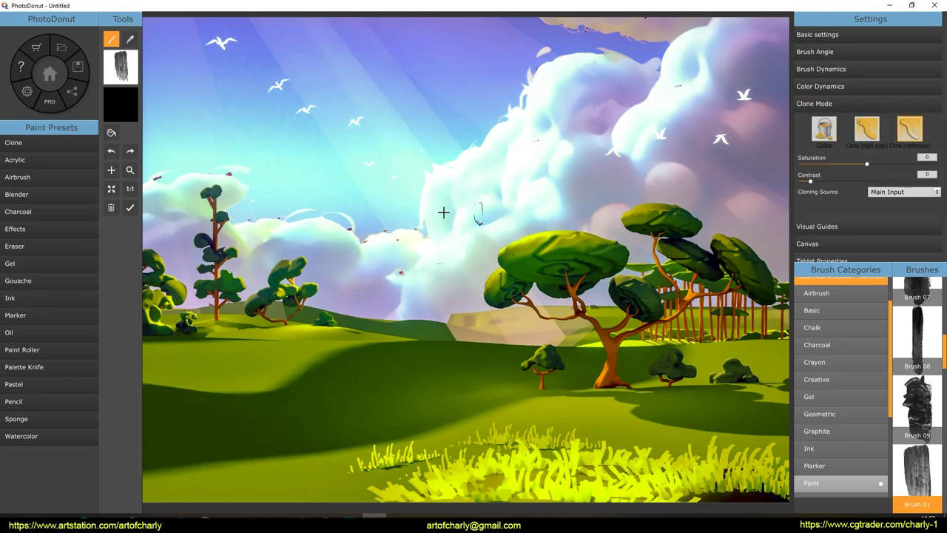
Paint darker cloned grass strokes over the lower meadow and along the hill ridge
scroll(457, 411, "up", 1)
scroll(458, 411, "up", 1)
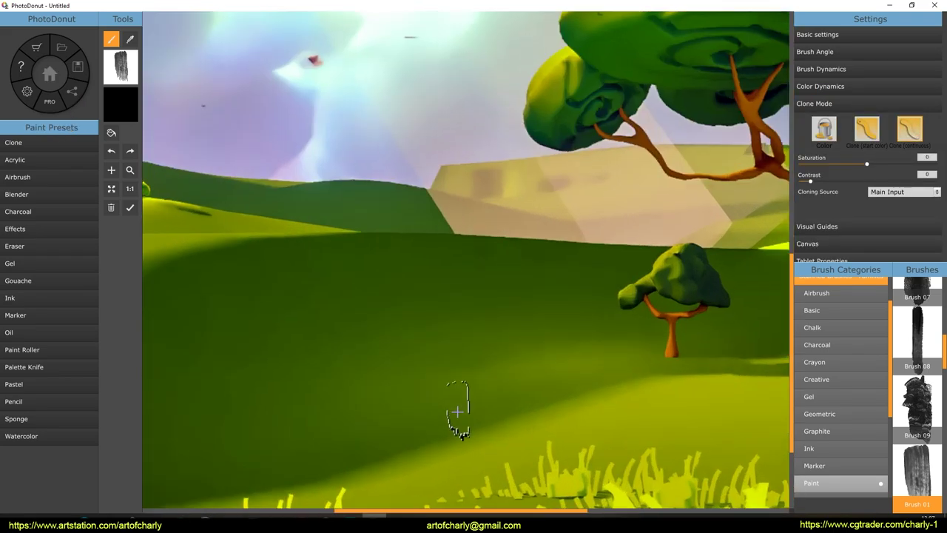
scroll(456, 412, "down", 1)
scroll(414, 252, "up", 1)
scroll(398, 277, "up", 1)
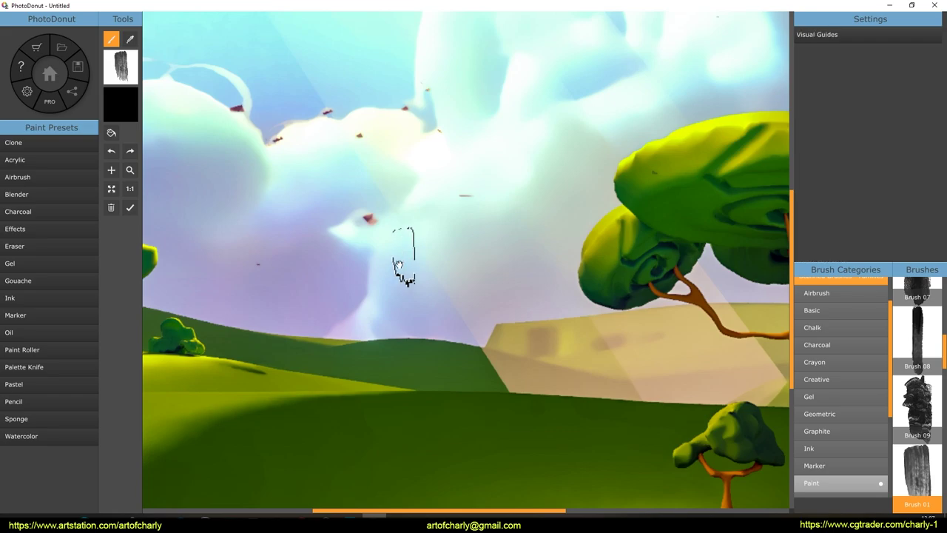
scroll(393, 264, "down", 1)
scroll(452, 187, "up", 1)
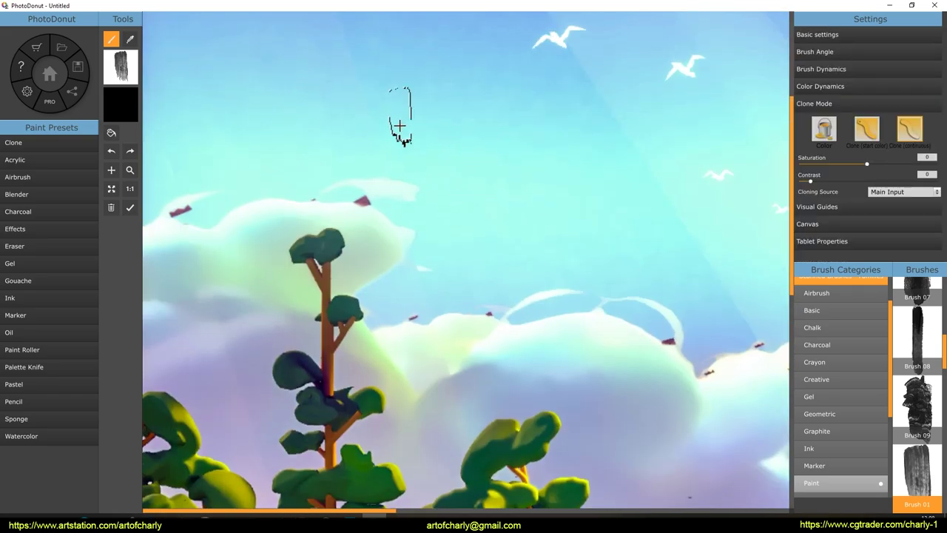
scroll(423, 263, "down", 1)
scroll(439, 481, "down", 1)
scroll(439, 483, "up", 1)
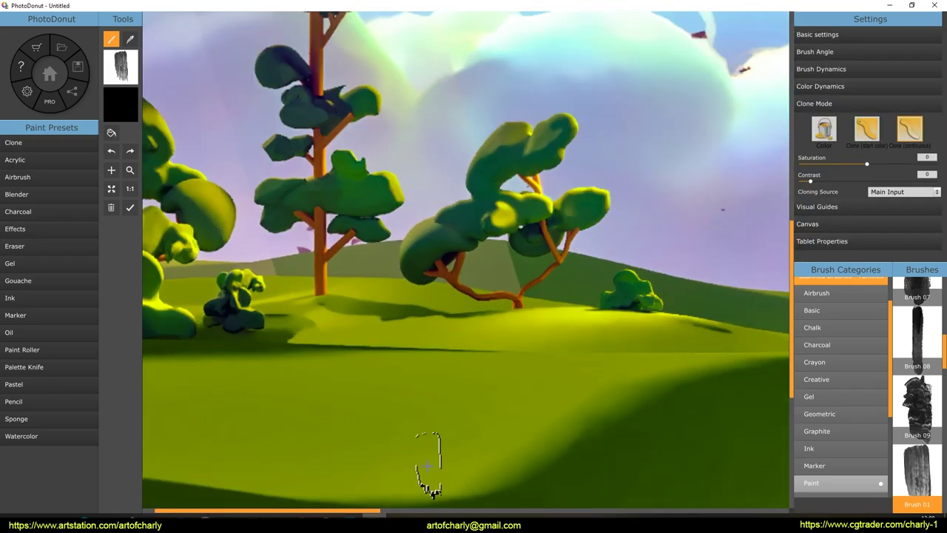
scroll(417, 262, "up", 1)
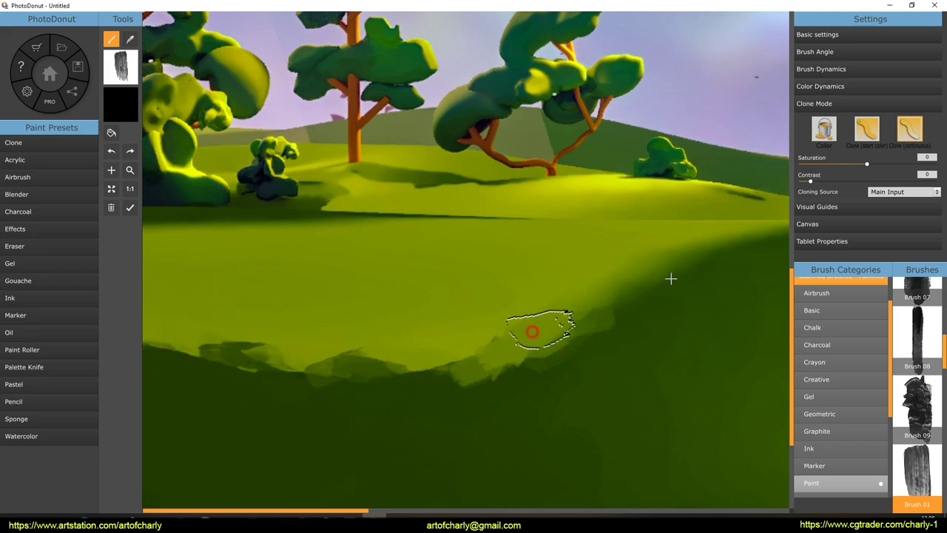
scroll(566, 342, "down", 1)
scroll(590, 414, "down", 1)
left_click_drag(438, 485, 770, 406)
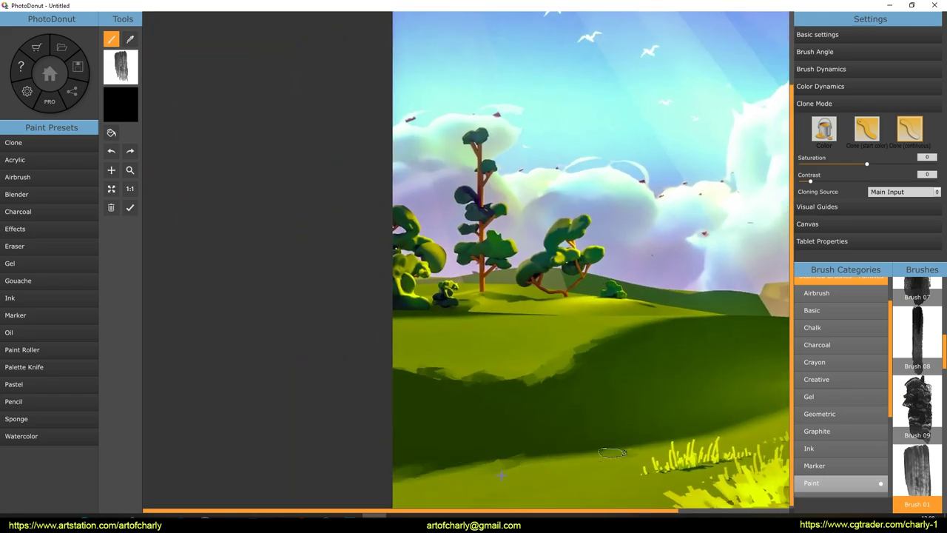
left_click_drag(524, 326, 718, 301)
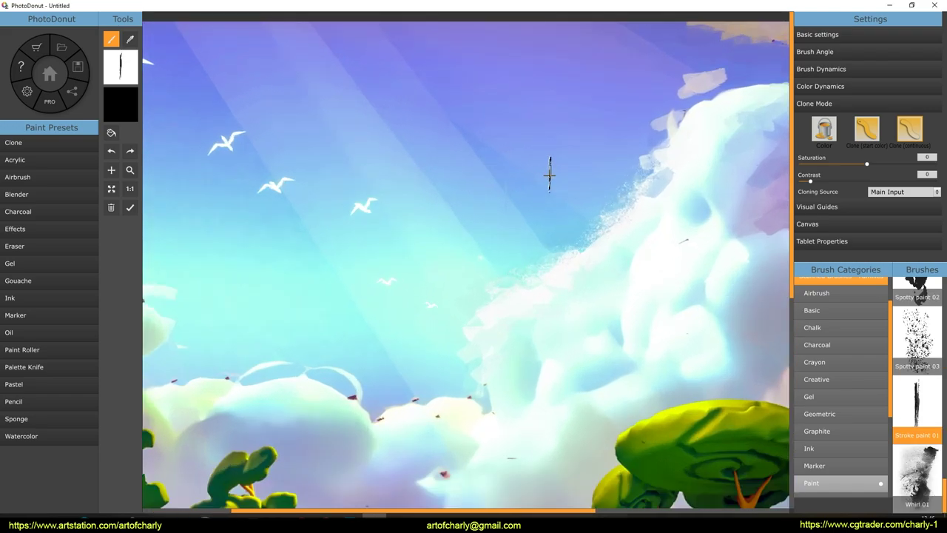
Paint loose Stroke paint 01 marks over the sky and clouds
scroll(528, 248, "down", 3)
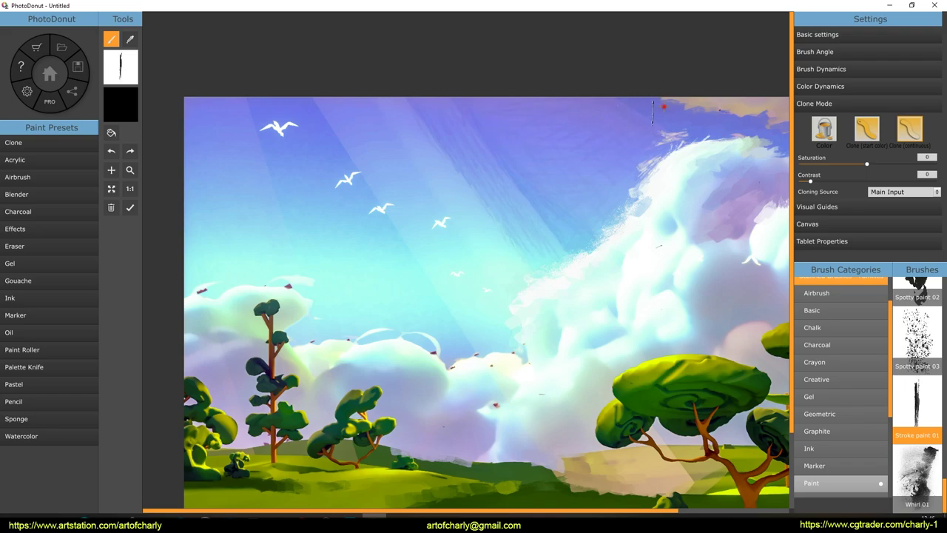
scroll(727, 114, "right", 3)
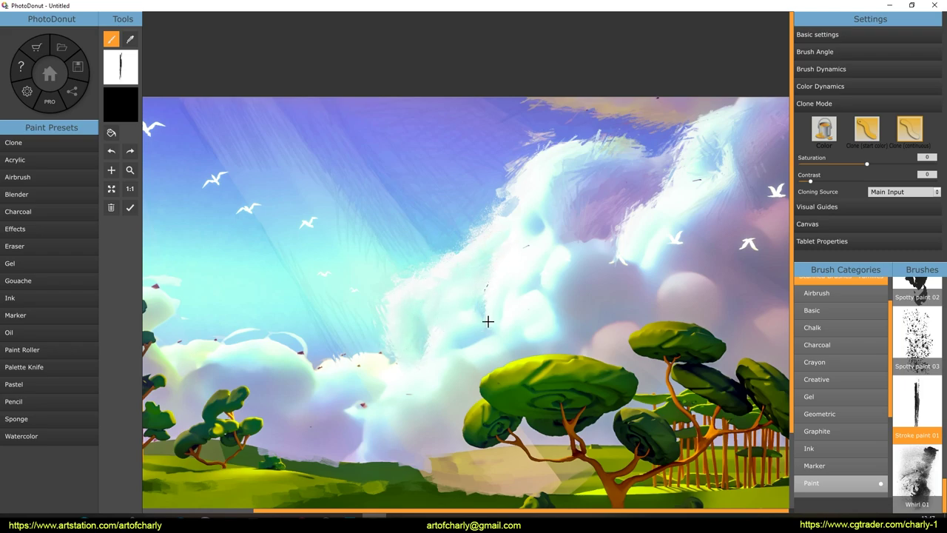
left_click(535, 212)
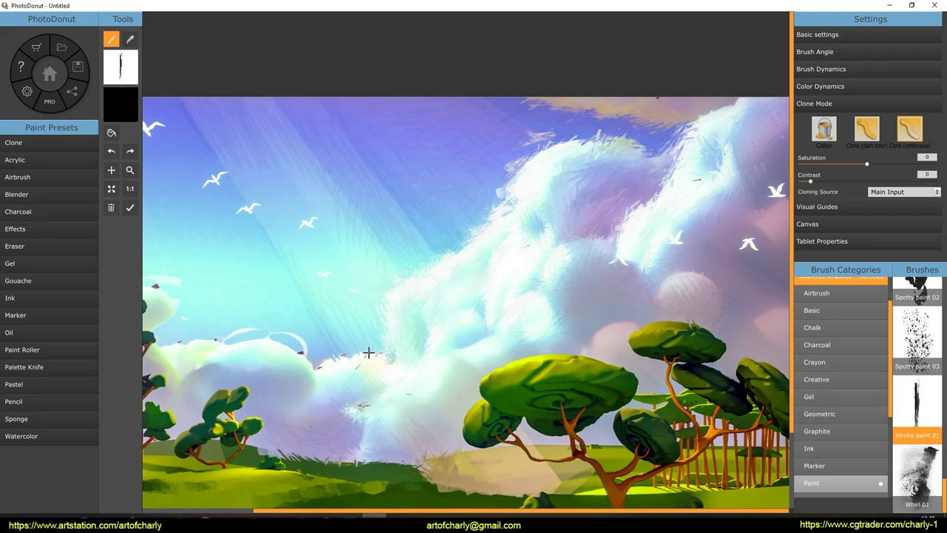
scroll(405, 305, "up", 3)
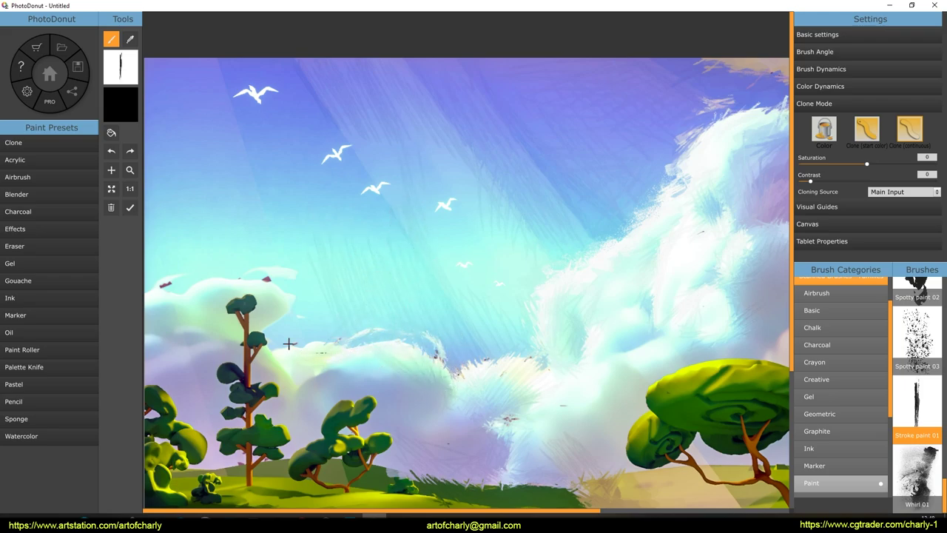
Try Spotty paint 03 dabs near the hills, then undo them
left_click(917, 341)
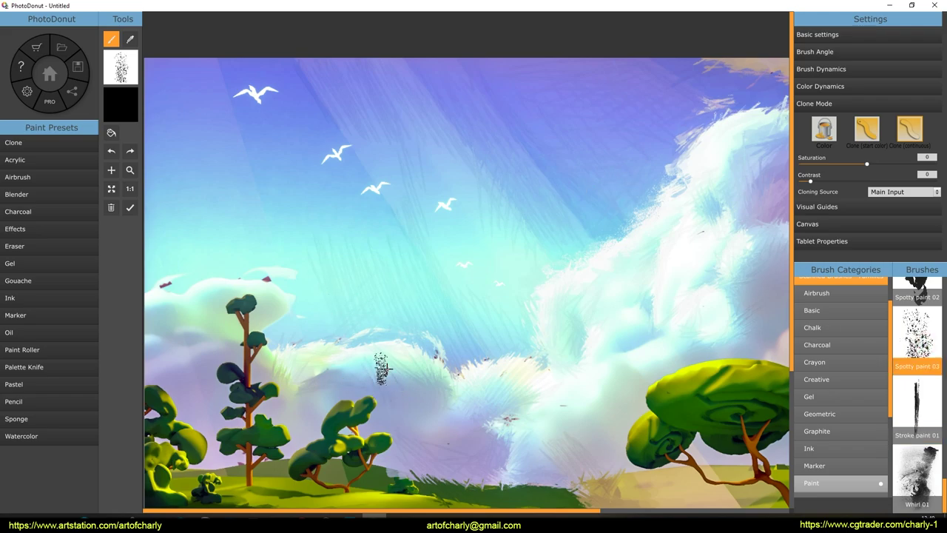
left_click_drag(499, 478, 470, 469)
key("ctrl+z")
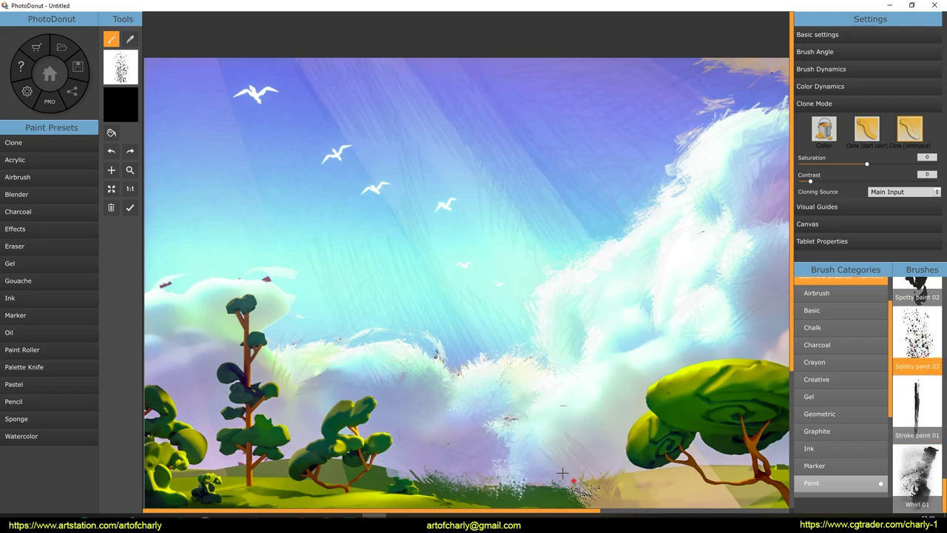
left_click(813, 361)
Pick the Greeks 01 creative brush and paint sketchy white strokes across the cloud band
left_click(917, 307)
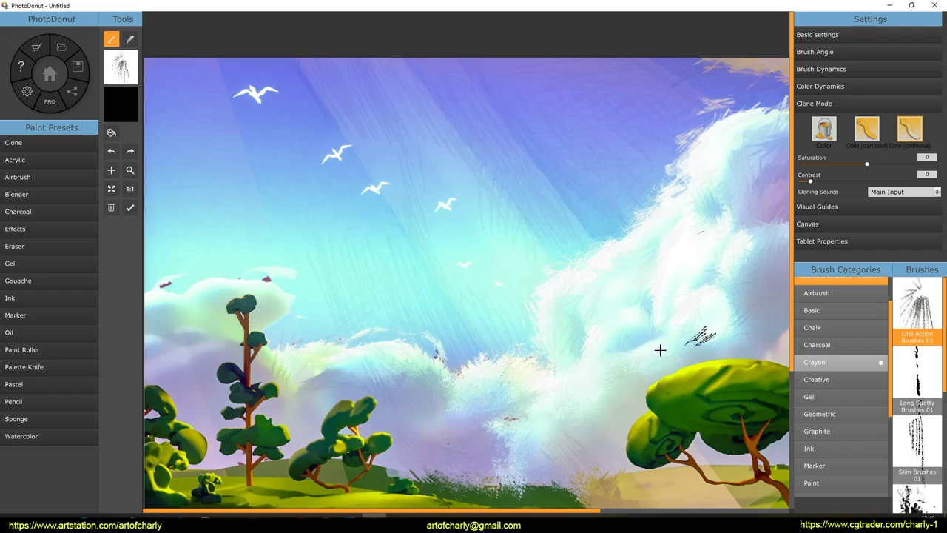
left_click(833, 378)
left_click(917, 309)
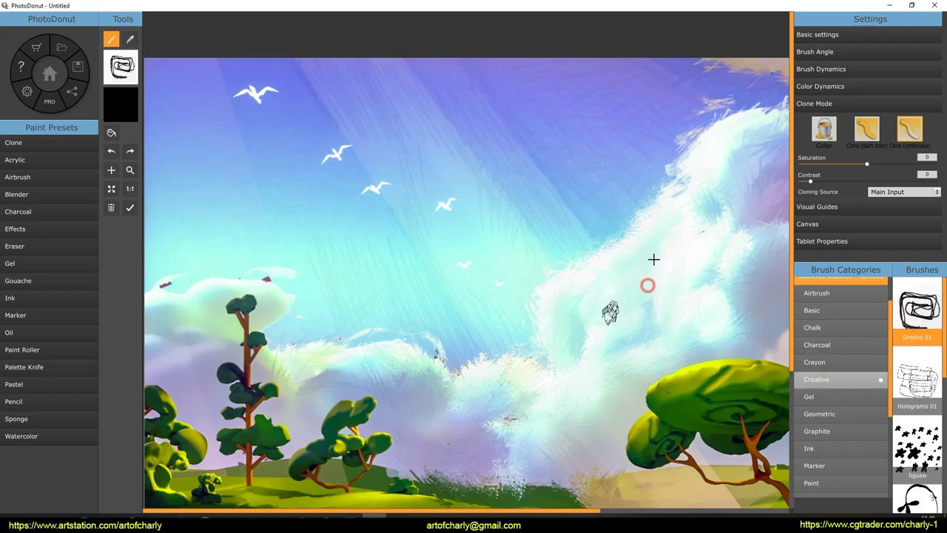
mouse_move(431, 354)
left_mouse_down()
mouse_move(510, 373)
mouse_move(285, 354)
mouse_move(400, 381)
mouse_move(530, 386)
left_mouse_up()
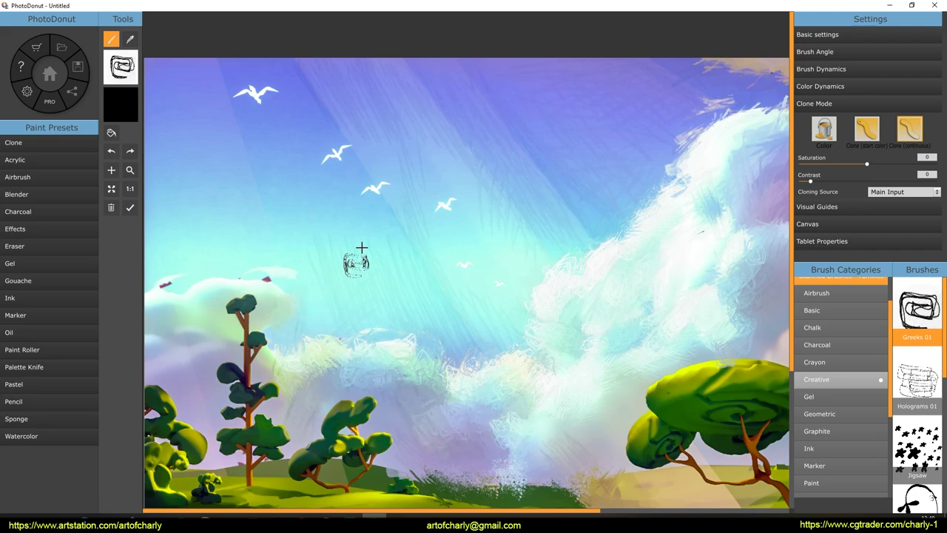
Shrink the clone brush to size 32, then enlarge it again to 82
scroll(345, 325, "down", 3)
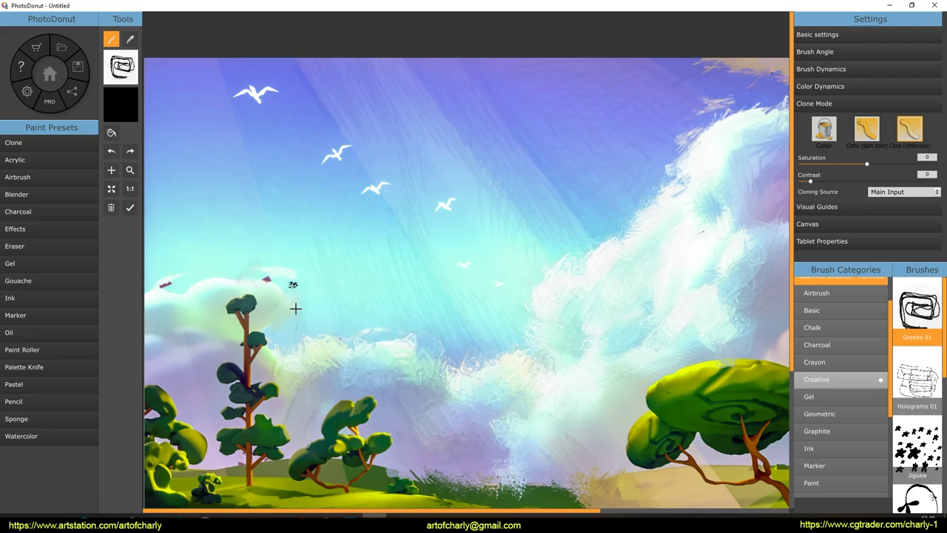
scroll(192, 350, "up", 2)
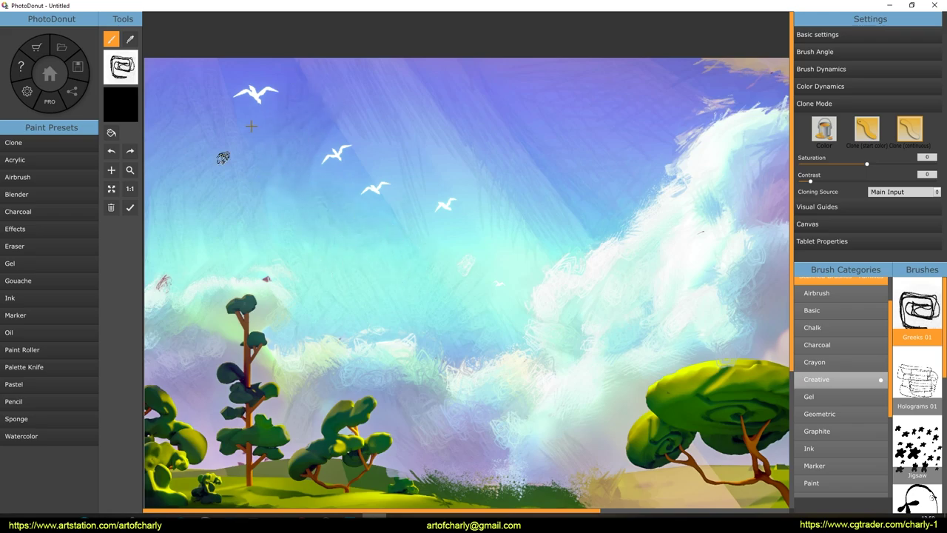
scroll(444, 355, "down", 5)
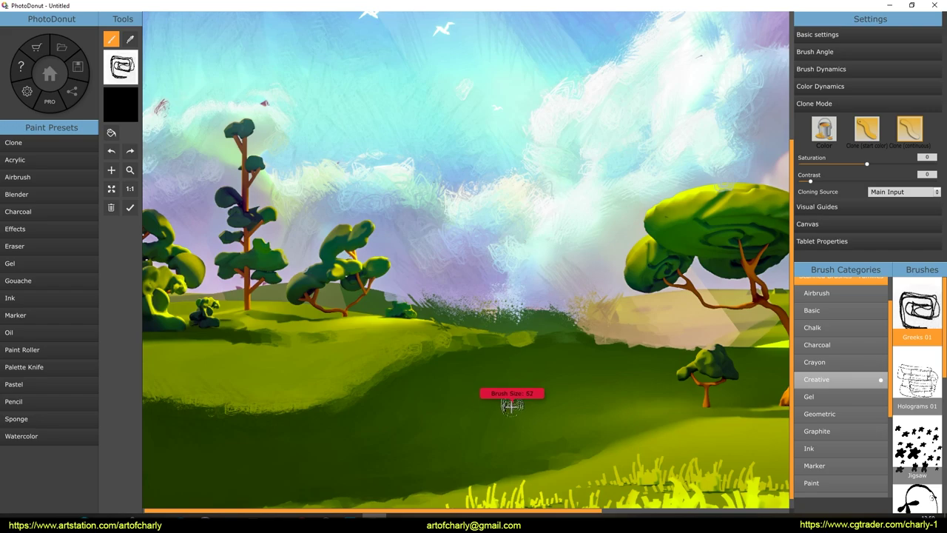
Paint scribbled Greeks 01 grass strokes along the hill and its light/dark edge
left_click_drag(527, 355, 429, 329)
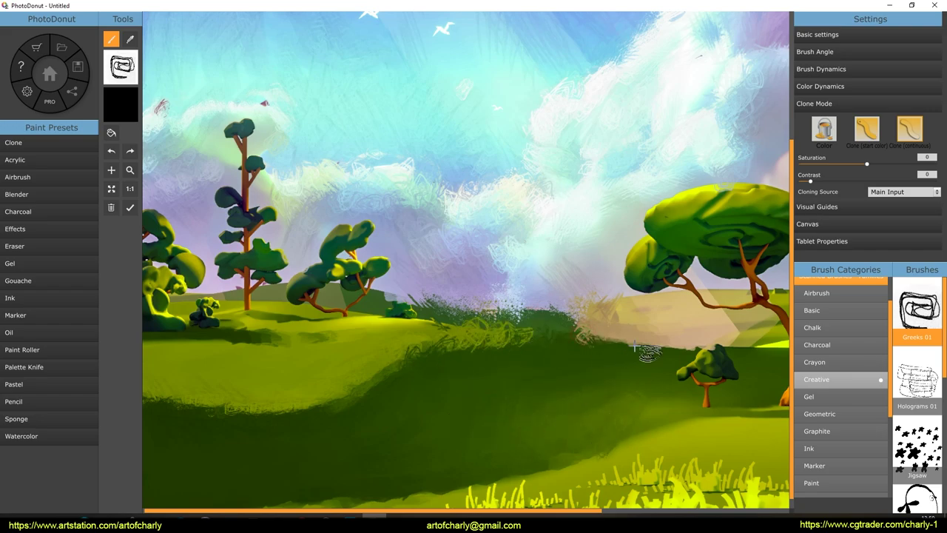
left_click_drag(155, 403, 310, 414)
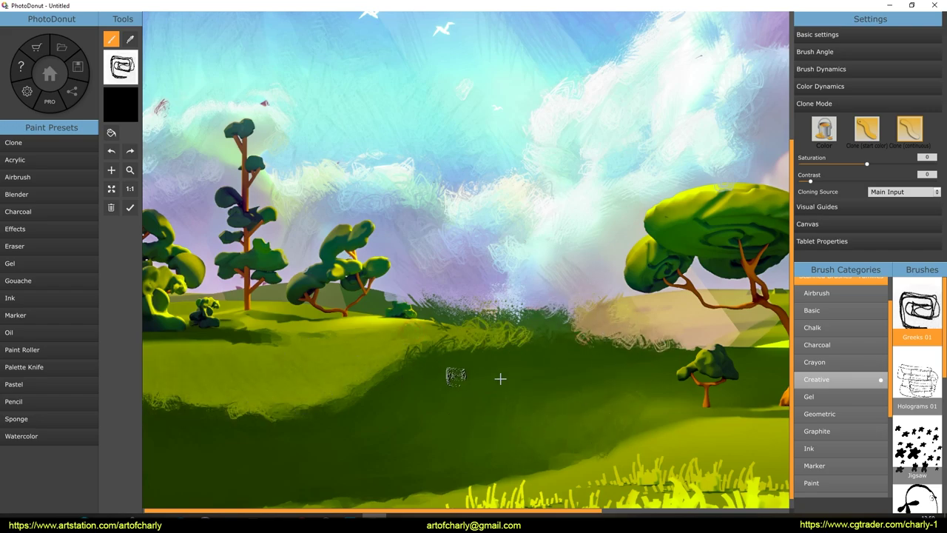
scroll(340, 314, "up", 3)
scroll(355, 315, "up", 2)
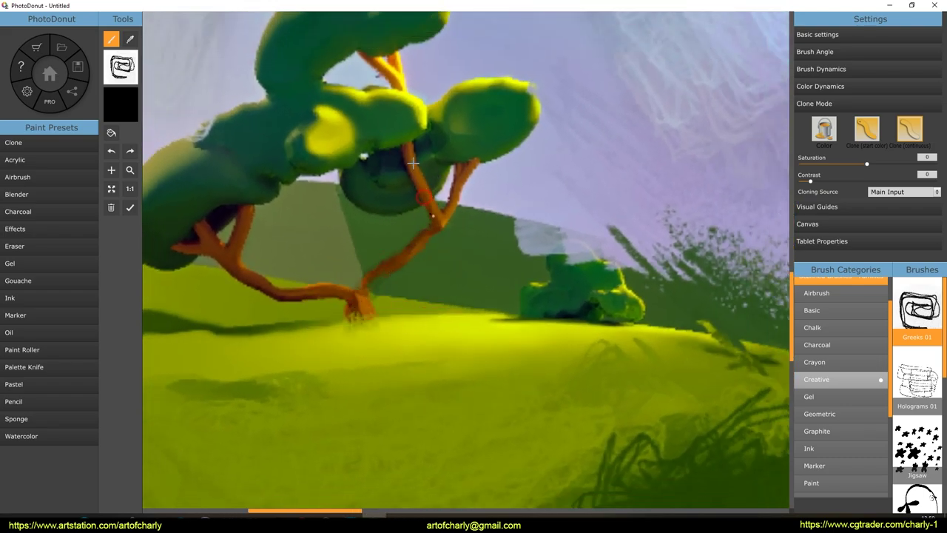
Texture the left and right tree crowns, bush and shadow-band grass with fuzzy foliage strokes
mouse_move(525, 129)
left_mouse_down()
mouse_move(501, 133)
mouse_move(458, 101)
mouse_move(507, 154)
left_mouse_up()
mouse_move(363, 178)
left_mouse_down()
mouse_move(412, 214)
mouse_move(423, 195)
left_mouse_up()
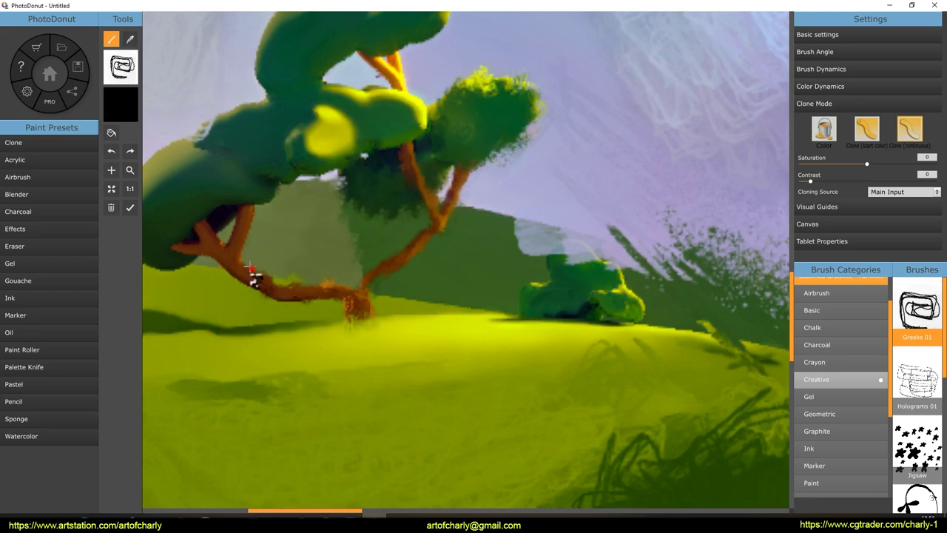
middle_click_drag(307, 252, 267, 208)
mouse_move(267, 209)
left_mouse_down()
mouse_move(281, 153)
mouse_move(288, 245)
mouse_move(313, 212)
mouse_move(344, 233)
mouse_move(327, 120)
mouse_move(416, 152)
mouse_move(510, 149)
mouse_move(448, 116)
mouse_move(444, 177)
mouse_move(403, 251)
left_mouse_up()
mouse_move(240, 311)
left_mouse_down()
mouse_move(212, 323)
mouse_move(475, 377)
left_mouse_up()
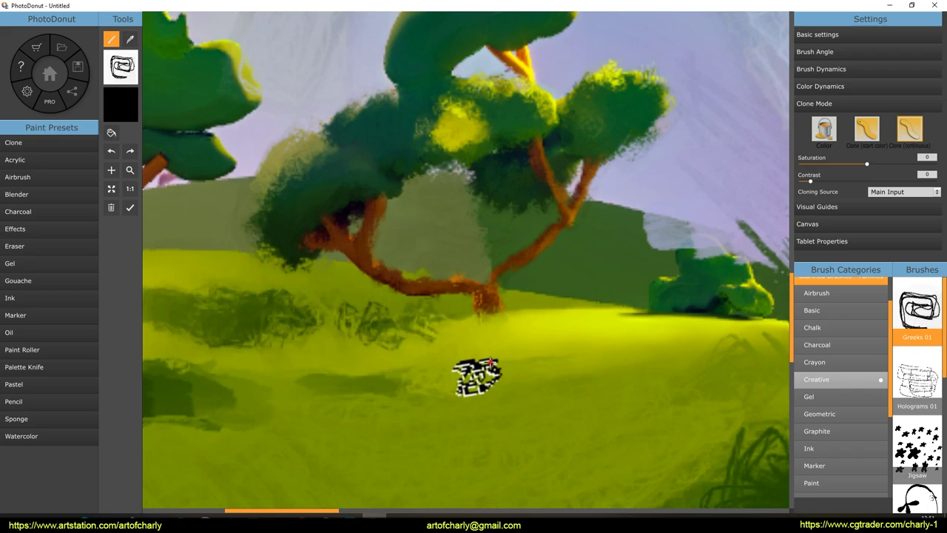
mouse_move(535, 239)
left_mouse_down()
mouse_move(454, 289)
mouse_move(535, 264)
mouse_move(575, 318)
mouse_move(719, 370)
mouse_move(380, 302)
mouse_move(439, 243)
mouse_move(400, 352)
left_mouse_up()
mouse_move(363, 269)
left_mouse_down()
mouse_move(271, 224)
mouse_move(148, 254)
mouse_move(196, 253)
left_mouse_up()
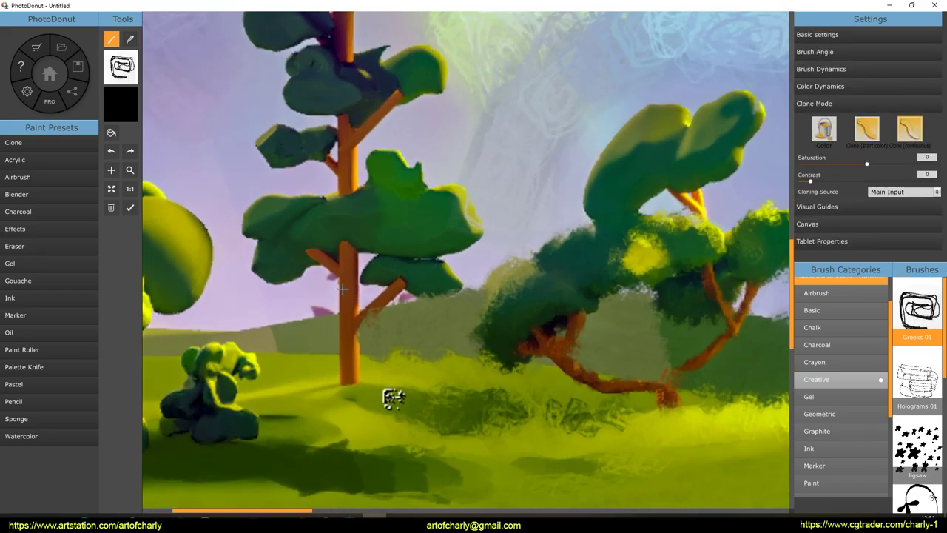
Repaint the tall middle tree's foliage and trunk, plus the small bush on the grass
mouse_move(386, 395)
left_mouse_down()
mouse_move(337, 400)
mouse_move(311, 353)
mouse_move(237, 318)
mouse_move(315, 333)
mouse_move(422, 269)
mouse_move(391, 253)
mouse_move(474, 217)
mouse_move(414, 188)
mouse_move(317, 222)
mouse_move(254, 258)
mouse_move(363, 207)
mouse_move(346, 218)
left_mouse_up()
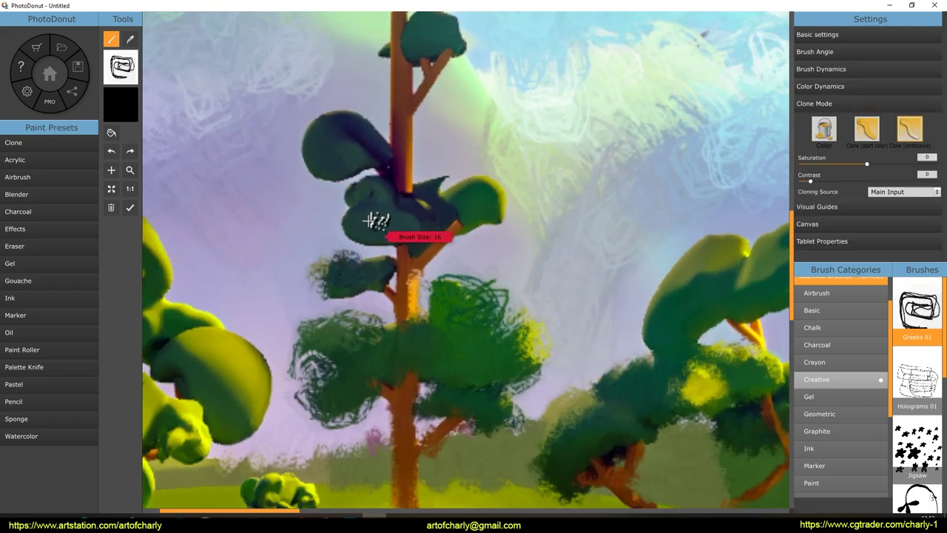
mouse_move(372, 158)
left_mouse_down()
mouse_move(376, 243)
mouse_move(419, 239)
mouse_move(321, 122)
mouse_move(429, 229)
mouse_move(482, 205)
mouse_move(473, 216)
left_mouse_up()
mouse_move(416, 271)
left_mouse_down()
mouse_move(451, 186)
mouse_move(402, 205)
mouse_move(402, 107)
mouse_move(385, 81)
mouse_move(422, 106)
left_mouse_up()
scroll(482, 281, "down", 5)
scroll(491, 344, "down", 5)
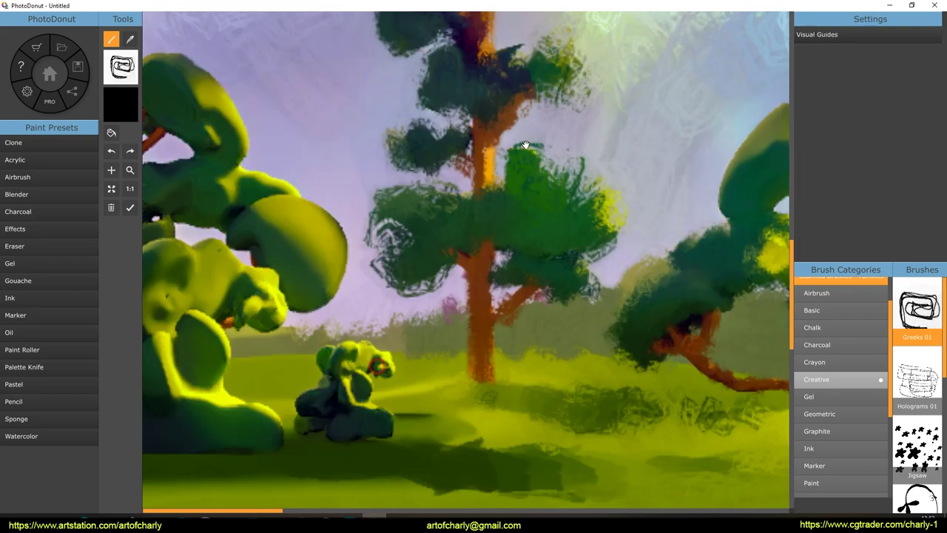
mouse_move(349, 296)
left_mouse_down()
mouse_move(376, 300)
mouse_move(351, 326)
mouse_move(395, 363)
mouse_move(299, 317)
mouse_move(224, 369)
mouse_move(209, 250)
left_mouse_up()
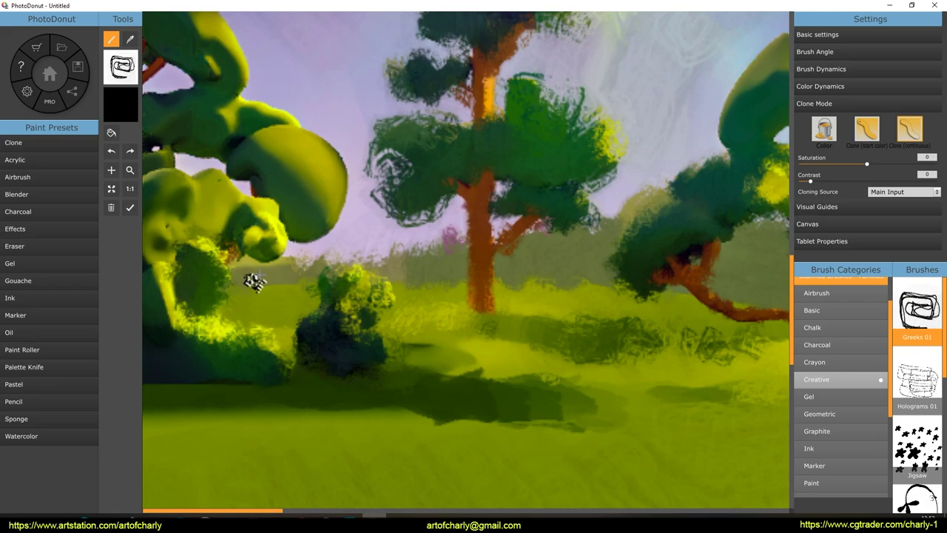
Lighten the lower grass shadow and repaint the upper-left foliage clump and orange-branch gap
scroll(259, 296, "up", 1)
left_click_drag(431, 402, 698, 385)
mouse_move(214, 214)
left_mouse_down()
mouse_move(245, 258)
mouse_move(333, 209)
mouse_move(244, 200)
mouse_move(243, 222)
mouse_move(169, 212)
left_mouse_up()
scroll(282, 262, "up", 2)
scroll(273, 215, "down", 1)
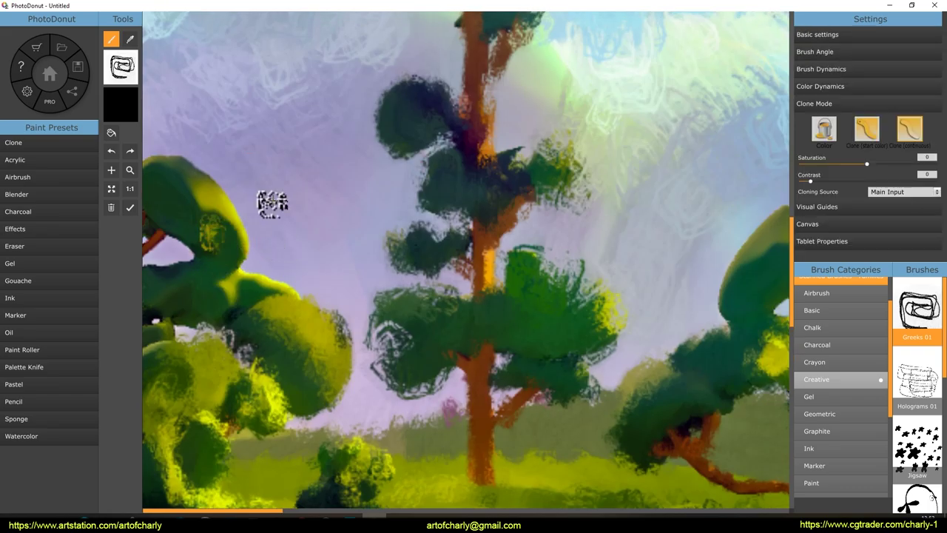
scroll(195, 268, "down", 3)
scroll(359, 258, "up", 4)
mouse_move(411, 257)
left_mouse_down()
mouse_move(271, 254)
mouse_move(271, 203)
mouse_move(321, 221)
left_mouse_up()
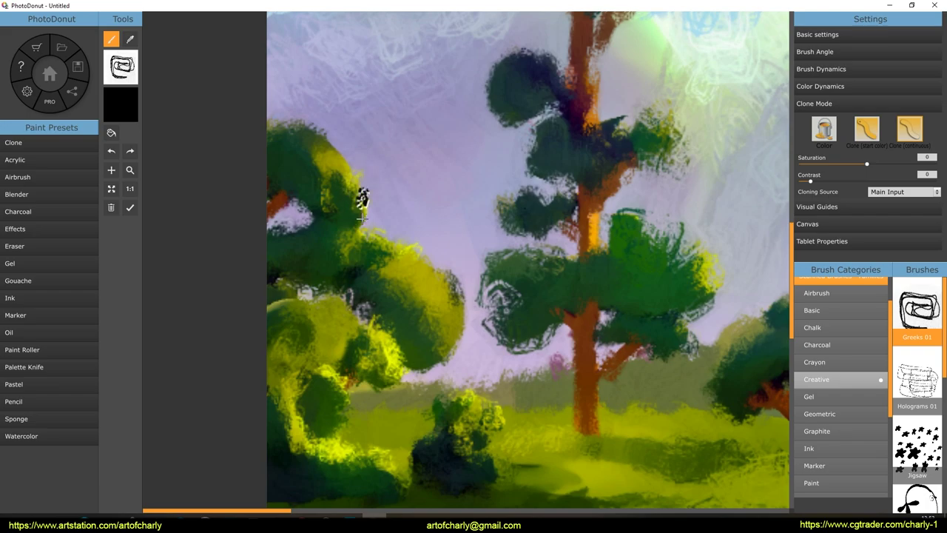
Reshape the right tree canopy with darker swirly green strokes
scroll(412, 188, "right", 3)
scroll(547, 276, "down", 2)
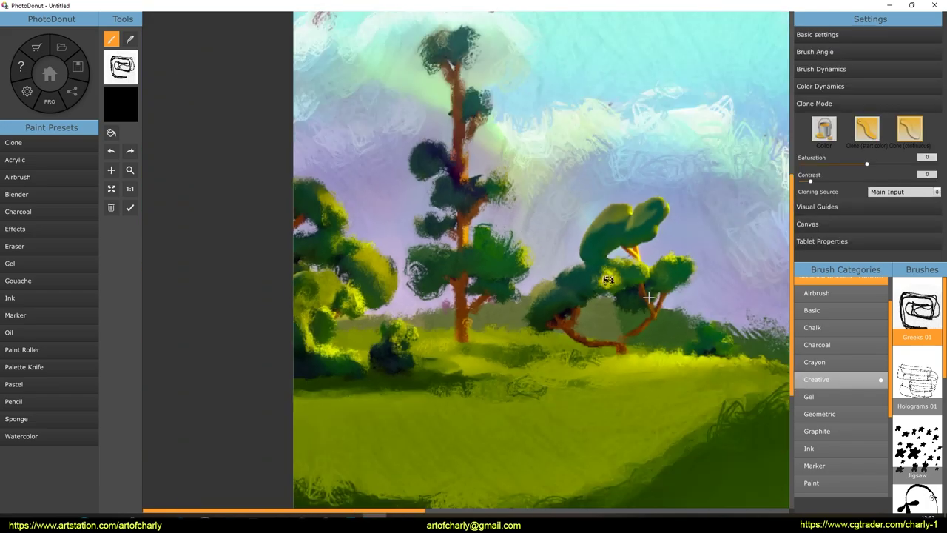
scroll(548, 276, "down", 1)
scroll(591, 244, "up", 4)
mouse_move(526, 321)
left_mouse_down()
mouse_move(602, 328)
mouse_move(651, 254)
mouse_move(640, 207)
mouse_move(592, 210)
left_mouse_up()
mouse_move(562, 267)
left_mouse_down()
mouse_move(666, 207)
mouse_move(644, 282)
mouse_move(697, 247)
mouse_move(688, 333)
left_mouse_up()
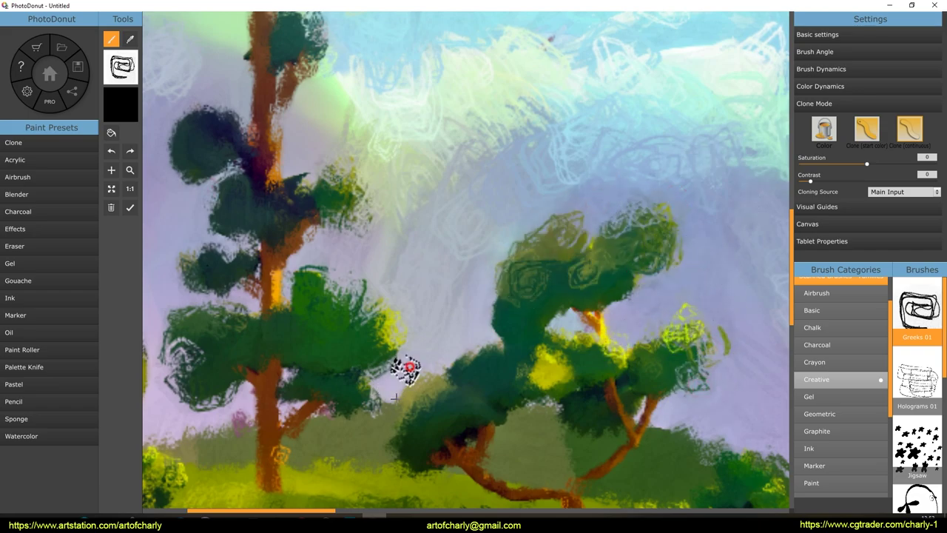
scroll(528, 222, "down", 2)
scroll(540, 205, "down", 2)
scroll(681, 336, "up", 2)
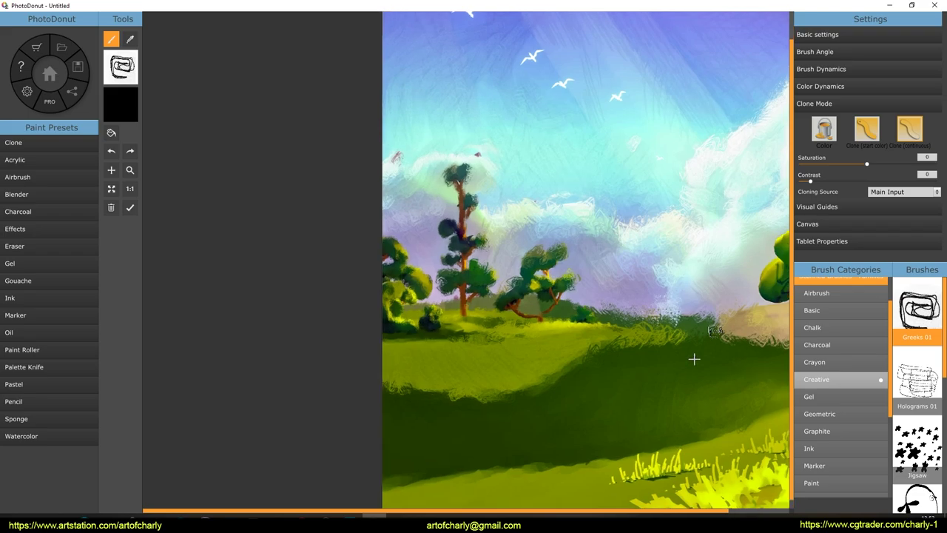
Scribble white and pink over the upper clouds and repaint the white bird shape
scroll(710, 307, "down", 2)
scroll(702, 237, "up", 1)
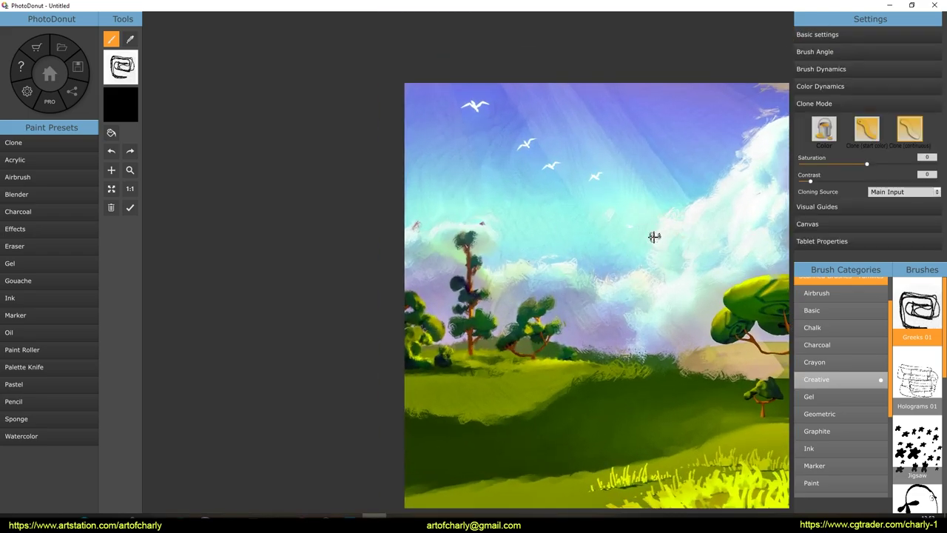
scroll(654, 237, "down", 1)
scroll(688, 222, "up", 3)
scroll(723, 201, "up", 2)
mouse_move(575, 191)
left_mouse_down()
mouse_move(609, 244)
mouse_move(375, 249)
mouse_move(393, 372)
mouse_move(448, 271)
mouse_move(614, 355)
left_mouse_up()
scroll(698, 127, "up", 4)
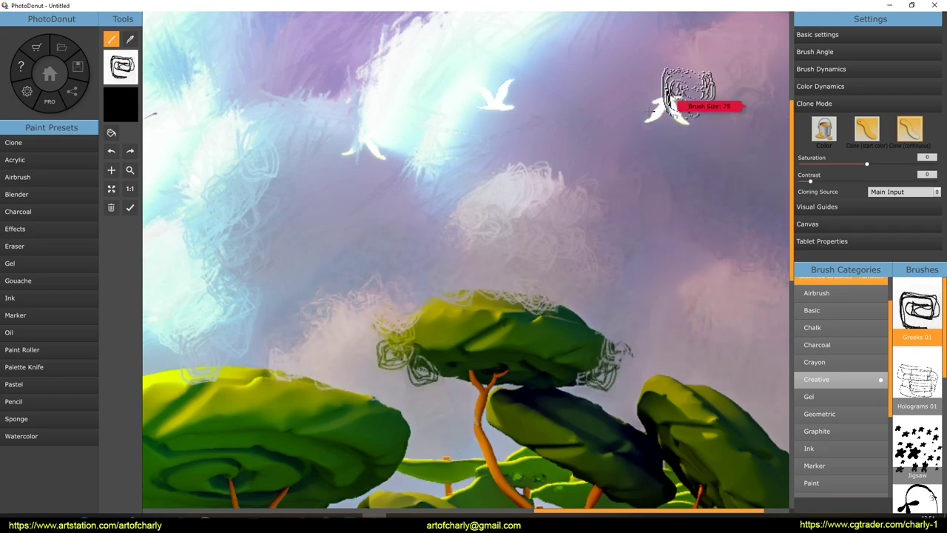
scroll(652, 111, "down", 5)
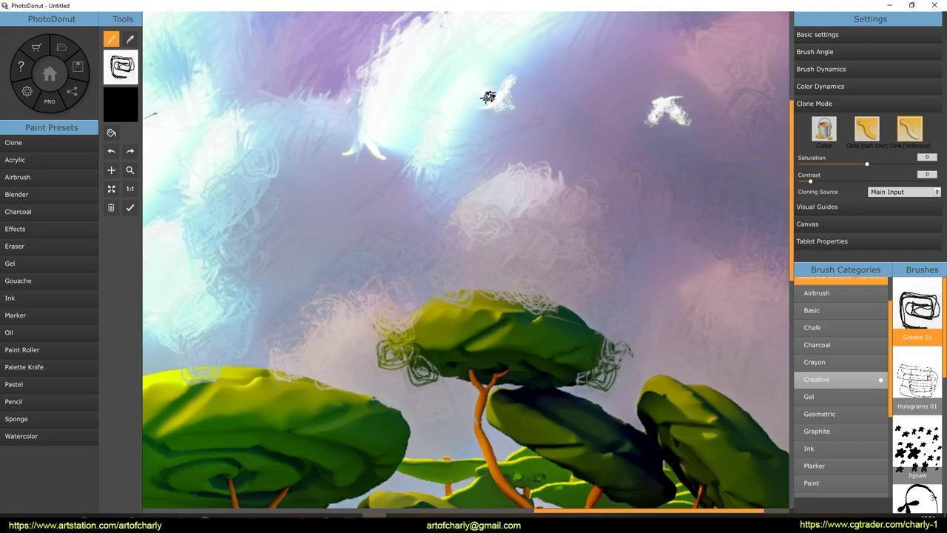
left_click_drag(643, 114, 656, 111)
Add white size-15 scribbles across the bright sky band and upper cloud edge
scroll(630, 158, "down", 3, "ctrl")
scroll(771, 102, "up", 4, "ctrl")
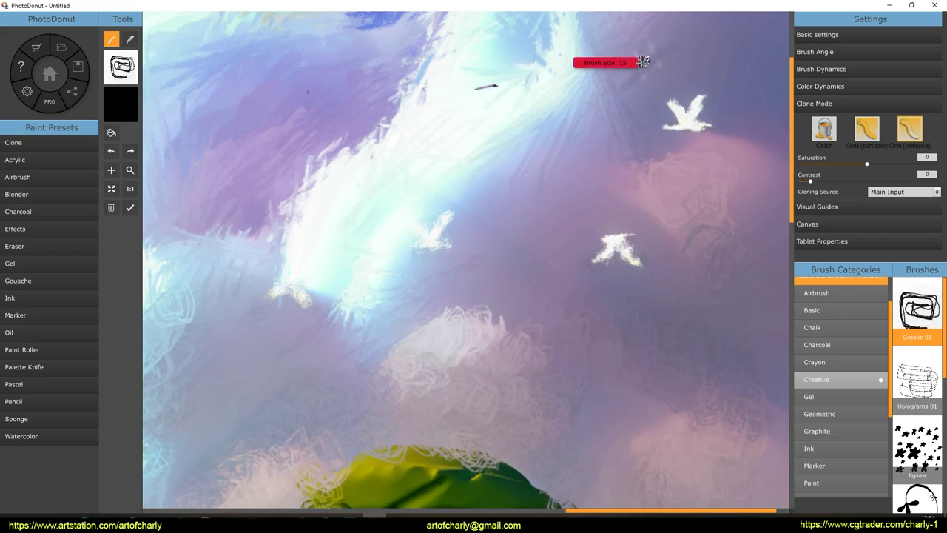
left_click_drag(516, 154, 303, 292)
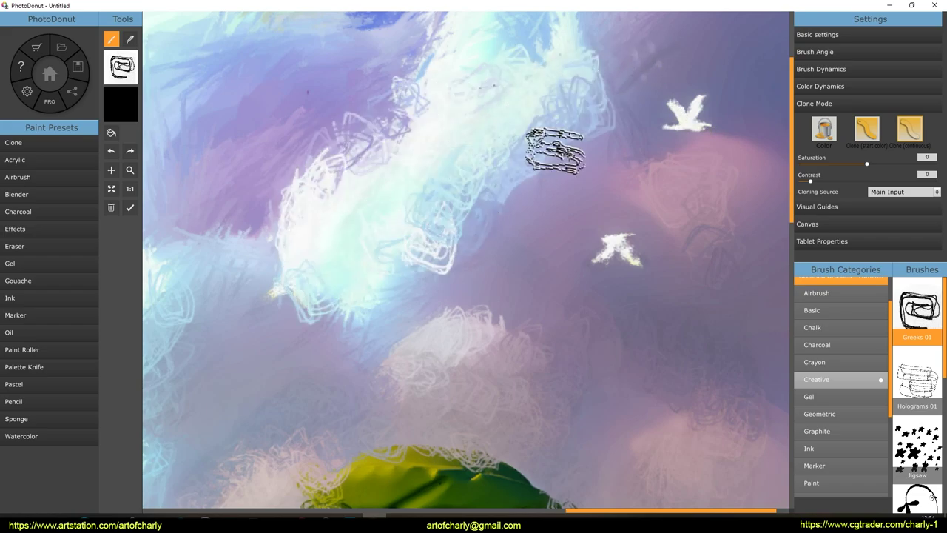
scroll(531, 136, "down", 2, "ctrl")
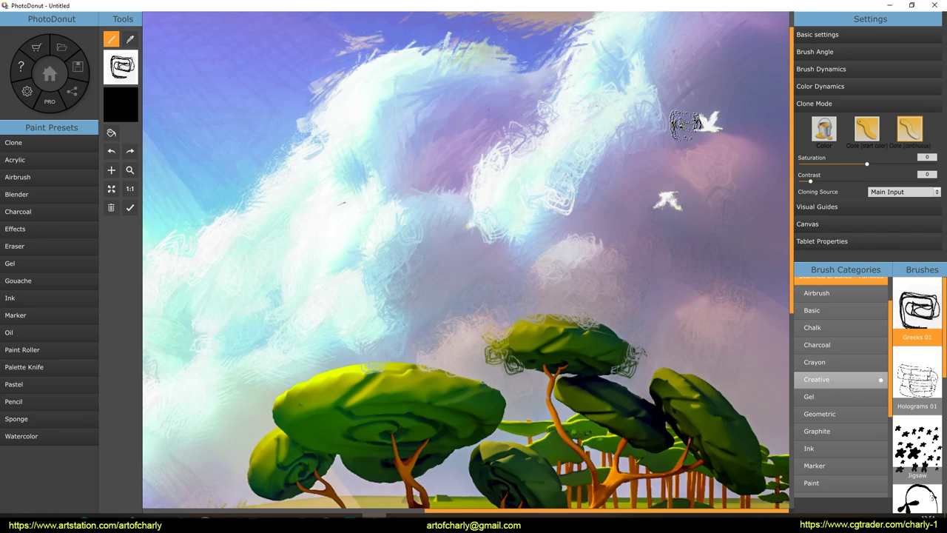
left_click_drag(488, 89, 196, 247)
scroll(195, 246, "down", 3)
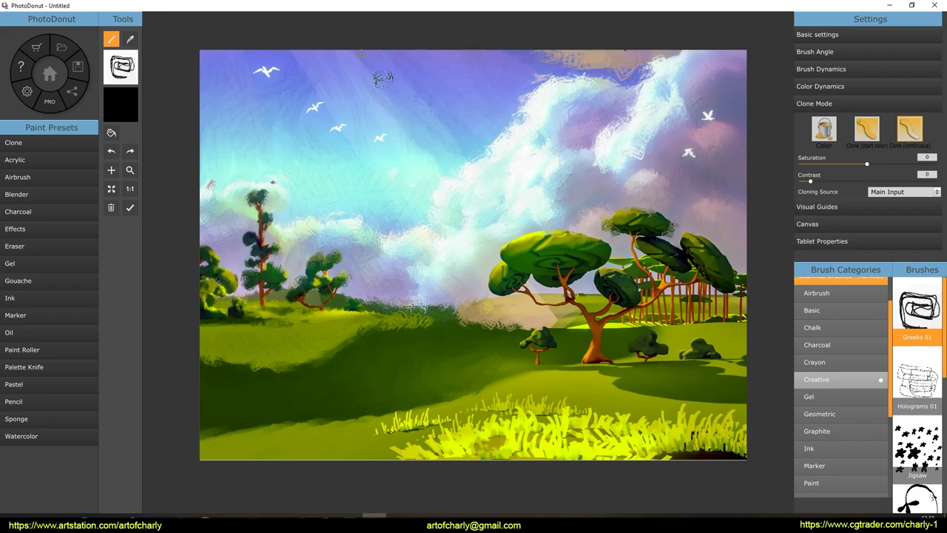
scroll(610, 257, "up", 2)
scroll(562, 222, "up", 2)
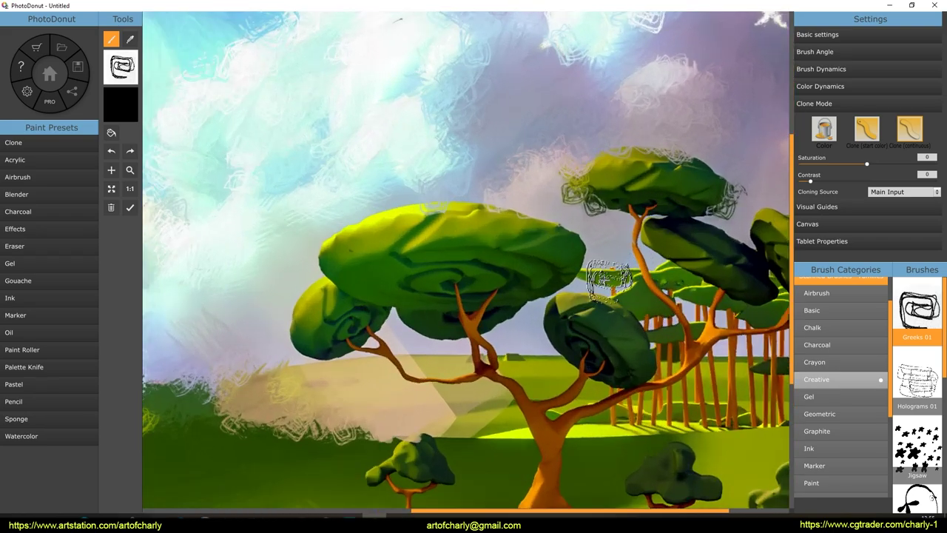
Repaint the big canopy's top, underside, edges and the right tree's top with green strokes
scroll(516, 193, "up", 1)
mouse_move(515, 193)
left_mouse_down()
mouse_move(344, 216)
mouse_move(260, 252)
left_mouse_up()
mouse_move(409, 220)
left_mouse_down()
mouse_move(501, 218)
mouse_move(587, 248)
left_mouse_up()
mouse_move(625, 207)
left_mouse_down()
mouse_move(632, 172)
mouse_move(625, 213)
left_mouse_up()
left_click_drag(623, 171, 665, 123)
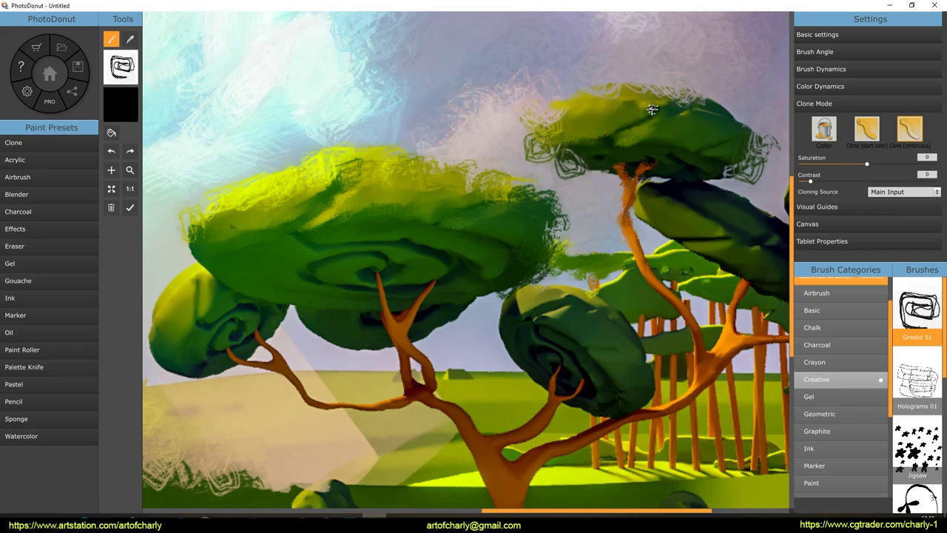
mouse_move(695, 109)
left_mouse_down()
mouse_move(718, 106)
mouse_move(651, 103)
left_mouse_up()
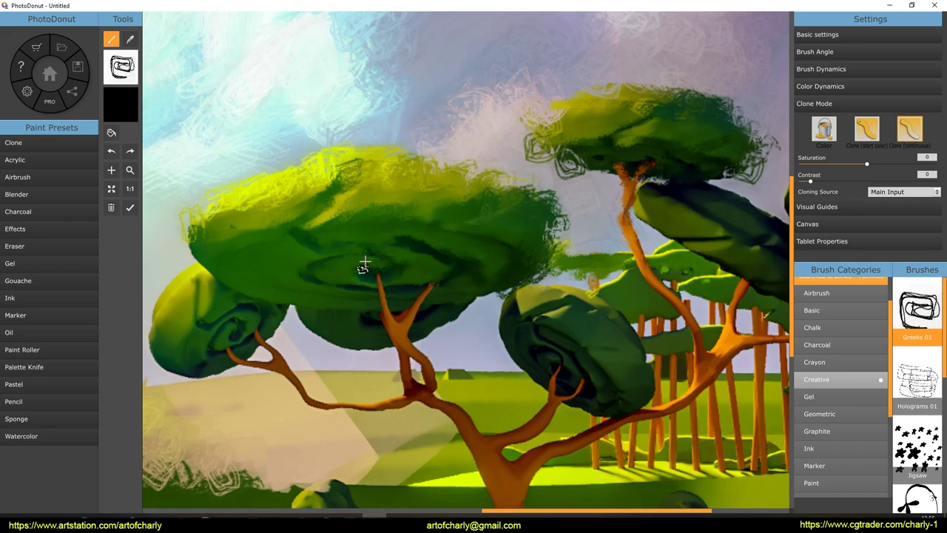
left_click_drag(227, 252, 215, 235)
mouse_move(227, 374)
left_mouse_down()
mouse_move(196, 314)
mouse_move(222, 309)
left_mouse_up()
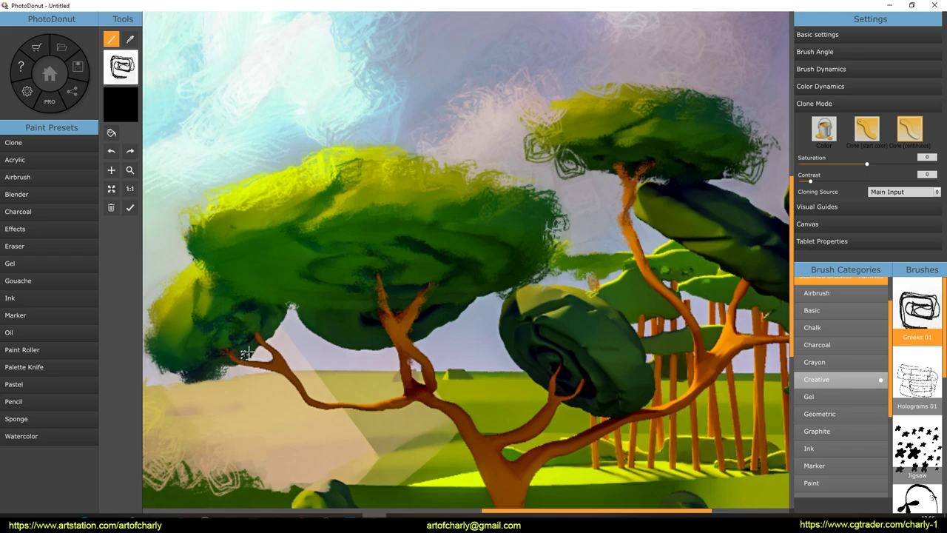
mouse_move(292, 307)
left_mouse_down()
mouse_move(320, 332)
mouse_move(414, 317)
mouse_move(430, 374)
mouse_move(328, 377)
mouse_move(386, 437)
mouse_move(442, 473)
mouse_move(207, 385)
mouse_move(275, 376)
mouse_move(326, 403)
mouse_move(417, 389)
mouse_move(486, 468)
left_mouse_up()
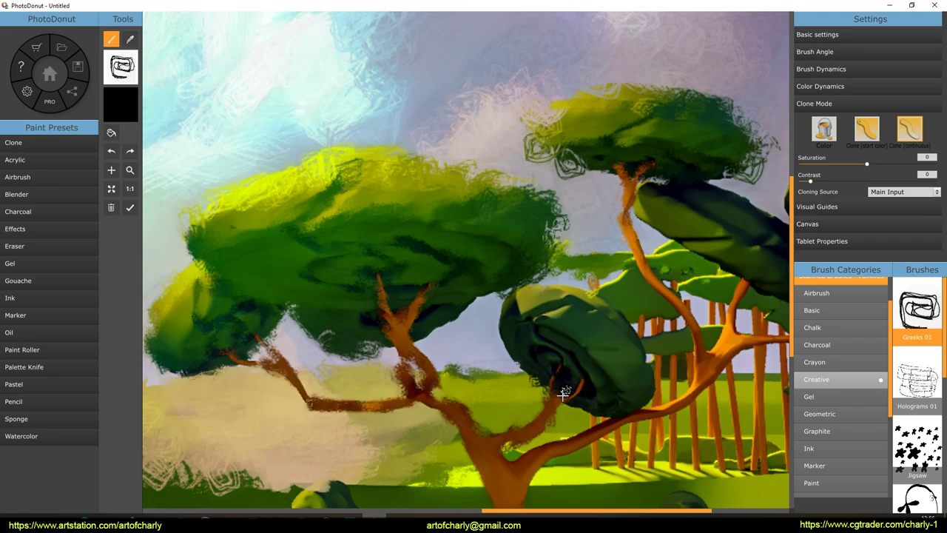
Texture the dark bush top, the big trunk and the small tree's foliage
mouse_move(563, 392)
left_mouse_down()
mouse_move(513, 338)
mouse_move(587, 295)
mouse_move(637, 331)
mouse_move(641, 296)
left_mouse_up()
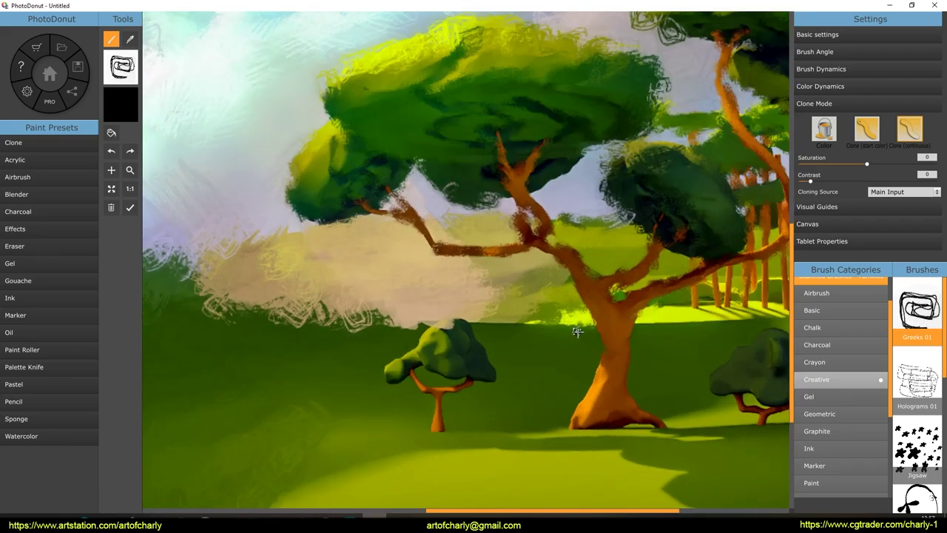
left_click_drag(577, 331, 608, 360)
left_click_drag(613, 426, 639, 423)
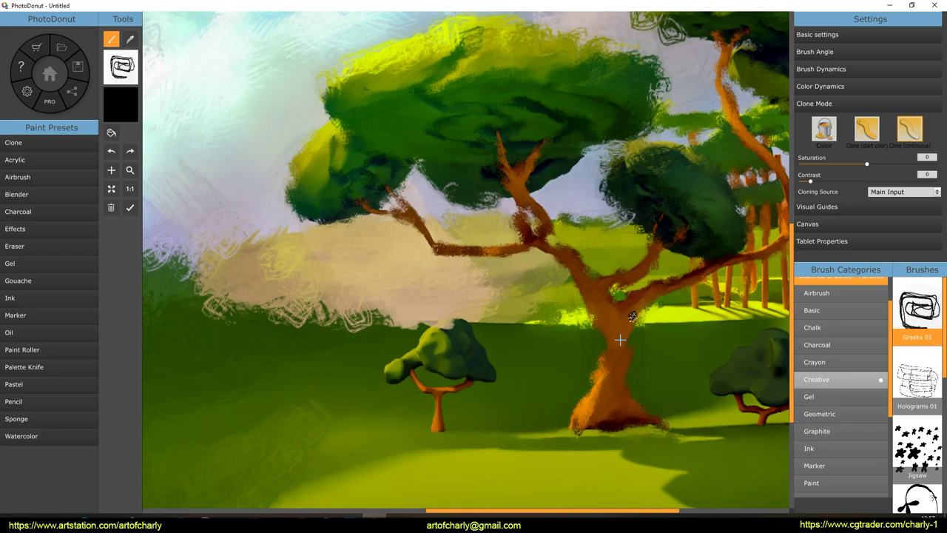
mouse_move(485, 327)
left_mouse_down()
mouse_move(456, 363)
mouse_move(405, 351)
mouse_move(413, 381)
left_mouse_up()
left_click_drag(441, 423, 440, 368)
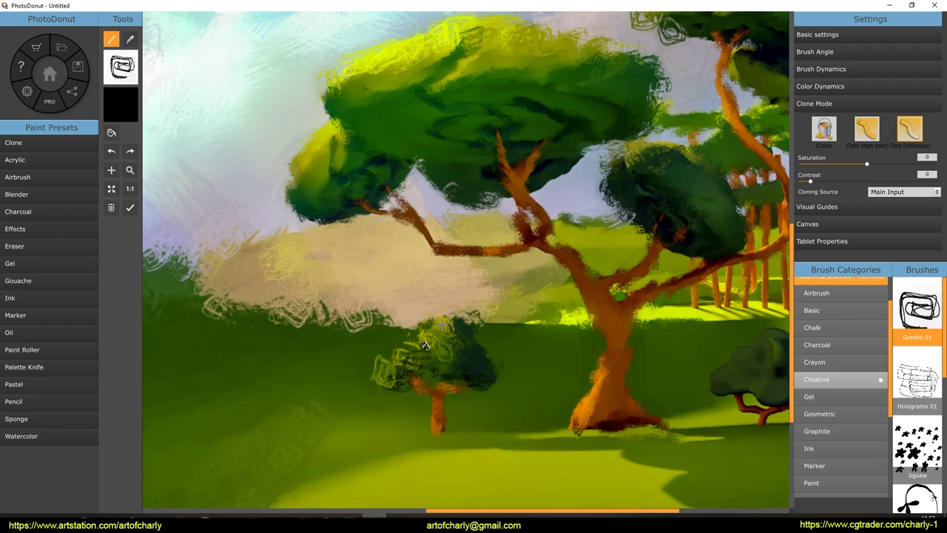
Paint brushy strokes along the ground line, trunk base and both small bushes
mouse_move(432, 441)
left_mouse_down()
mouse_move(375, 448)
mouse_move(412, 484)
mouse_move(581, 469)
mouse_move(654, 494)
mouse_move(713, 438)
left_mouse_up()
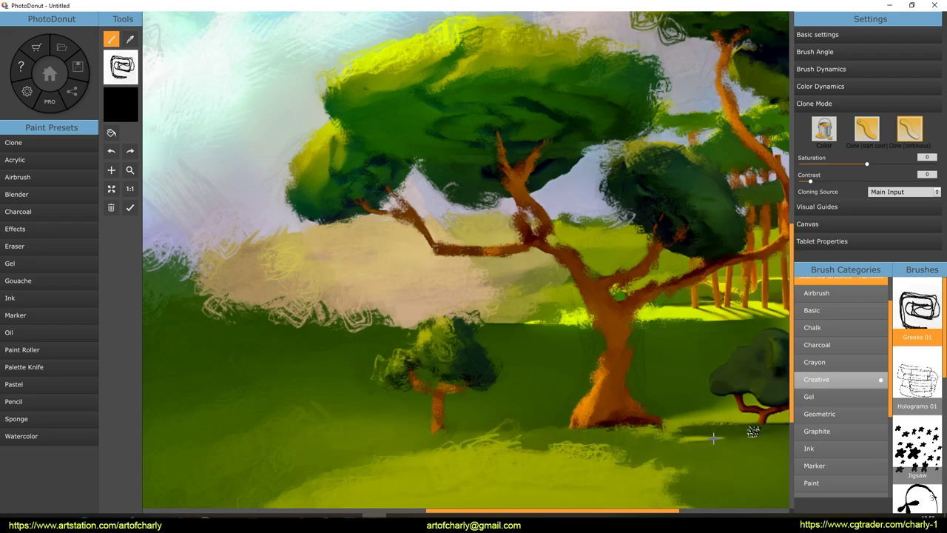
left_click_drag(598, 381, 617, 360)
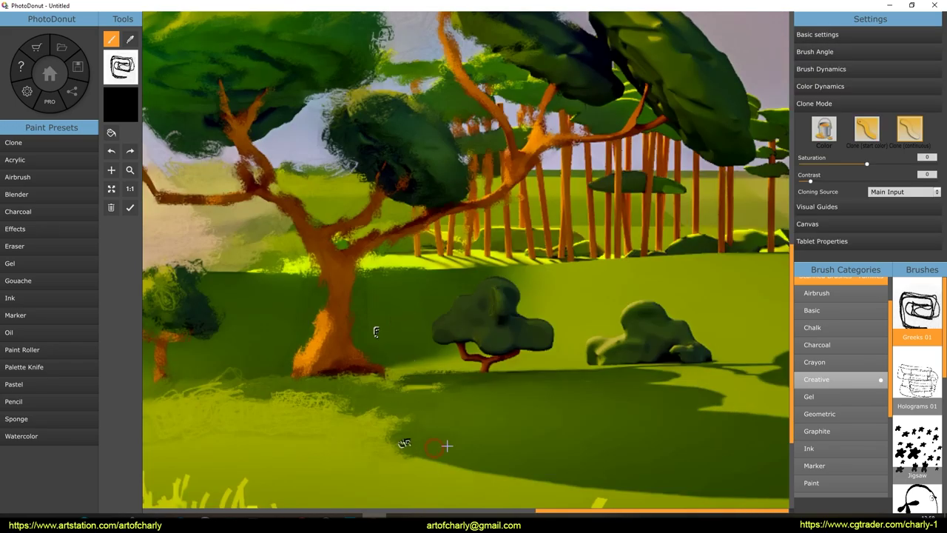
left_click_drag(446, 446, 663, 495)
left_click_drag(681, 378, 333, 373)
mouse_move(650, 360)
left_mouse_down()
mouse_move(492, 367)
mouse_move(353, 357)
left_mouse_up()
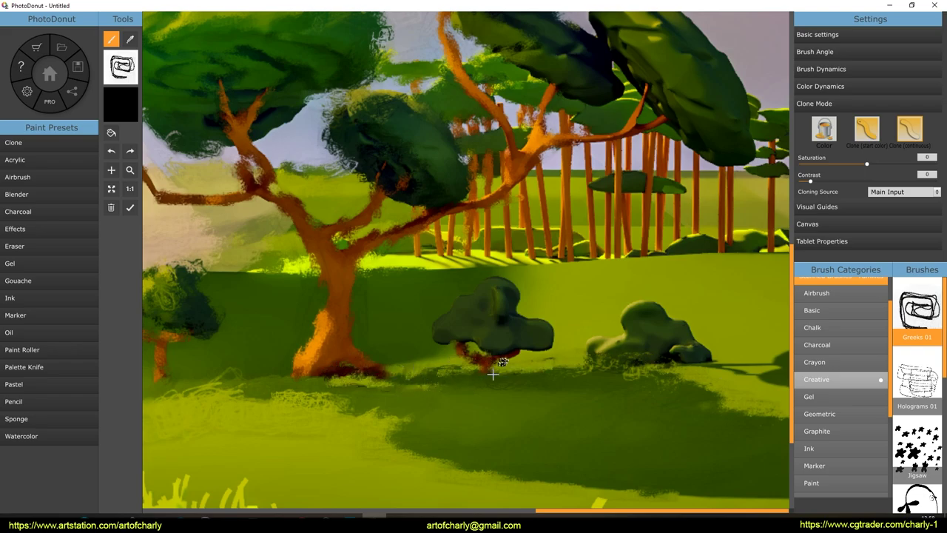
mouse_move(528, 328)
left_mouse_down()
mouse_move(507, 317)
mouse_move(673, 321)
mouse_move(629, 333)
mouse_move(655, 334)
mouse_move(777, 381)
left_mouse_up()
Scribble over the right treetop, background trunks and grass band below the trees
left_click_drag(696, 291, 465, 264)
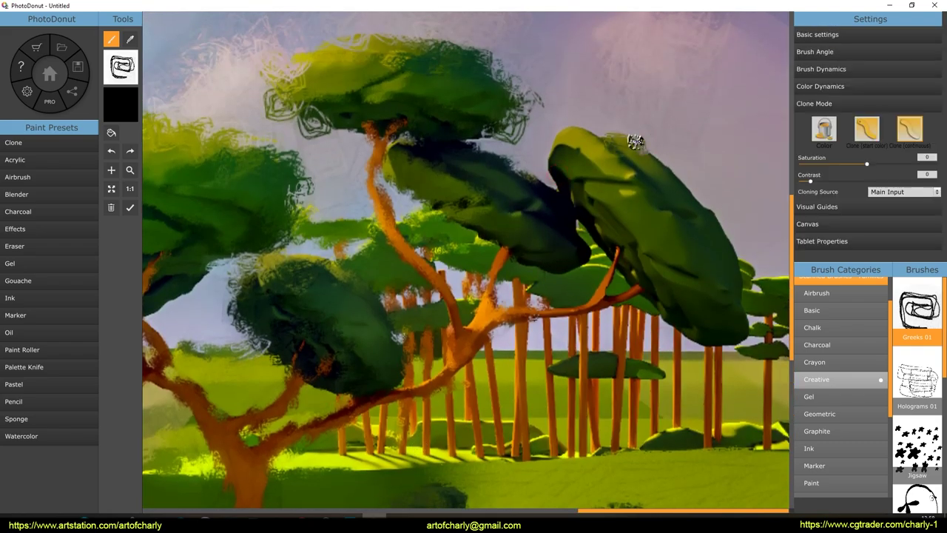
mouse_move(635, 141)
left_mouse_down()
mouse_move(729, 211)
mouse_move(750, 274)
mouse_move(567, 140)
mouse_move(553, 164)
mouse_move(703, 277)
mouse_move(661, 308)
mouse_move(629, 238)
mouse_move(636, 290)
left_mouse_up()
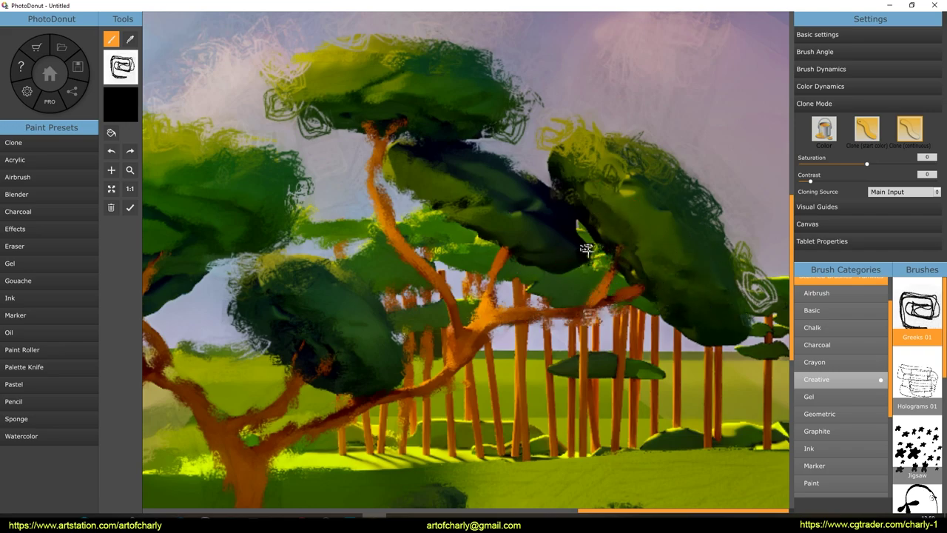
left_click_drag(530, 442, 568, 461)
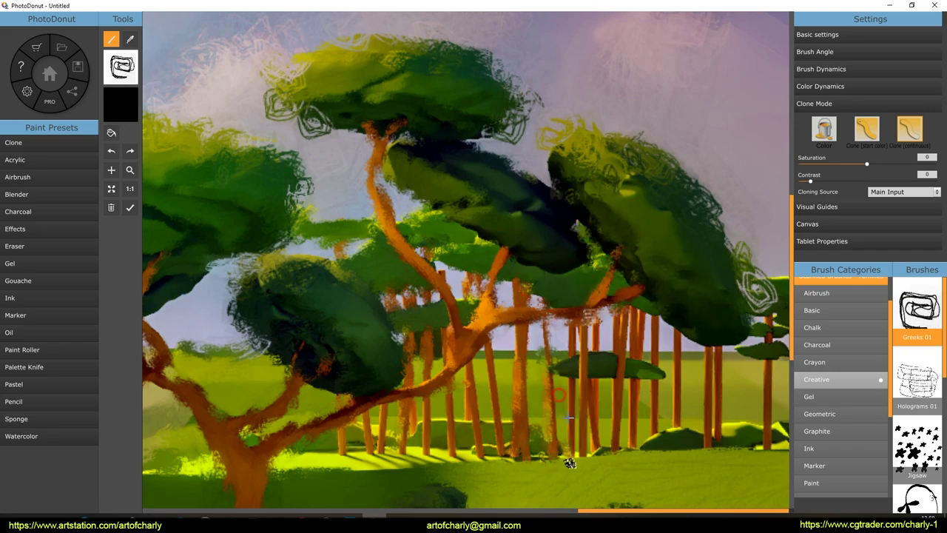
mouse_move(576, 337)
left_mouse_down()
mouse_move(603, 399)
mouse_move(630, 418)
left_mouse_up()
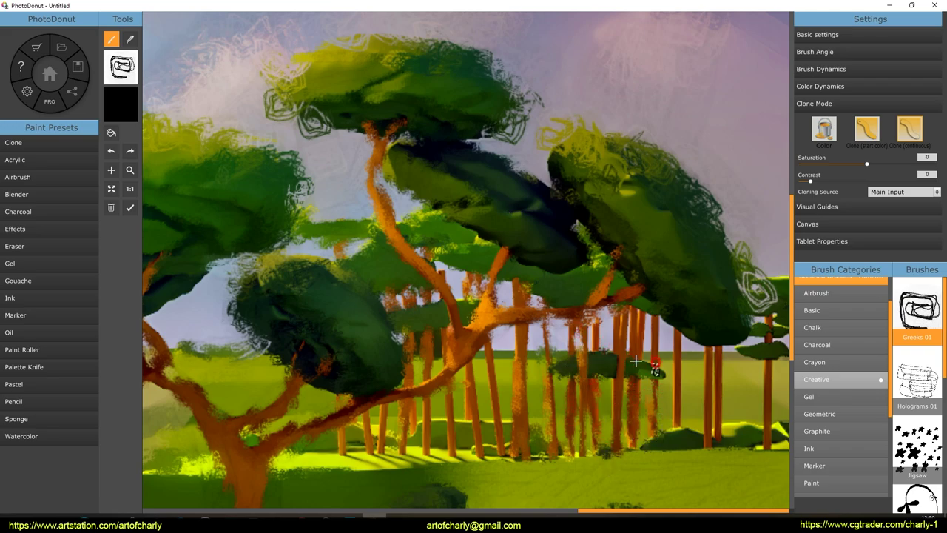
mouse_move(614, 372)
left_mouse_down()
mouse_move(654, 435)
mouse_move(710, 347)
mouse_move(735, 455)
left_mouse_up()
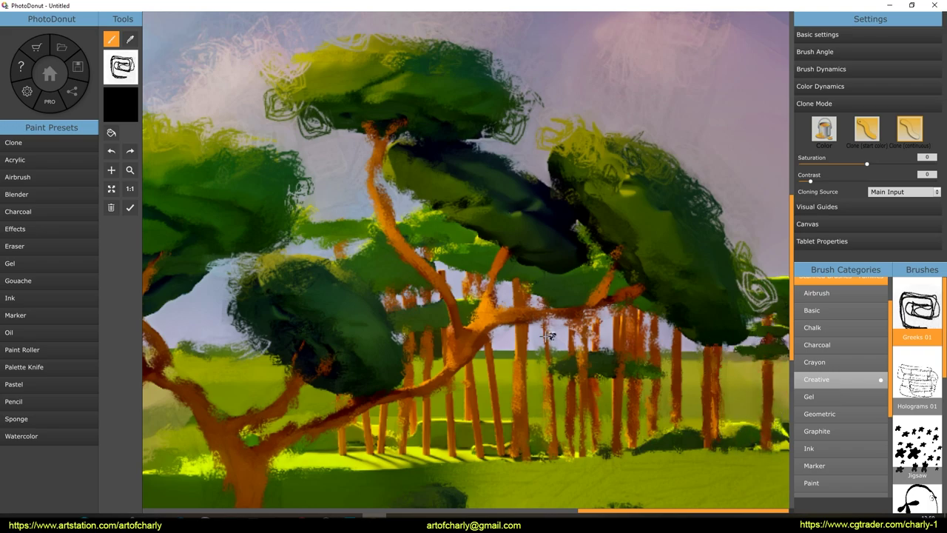
left_click_drag(428, 464, 420, 439)
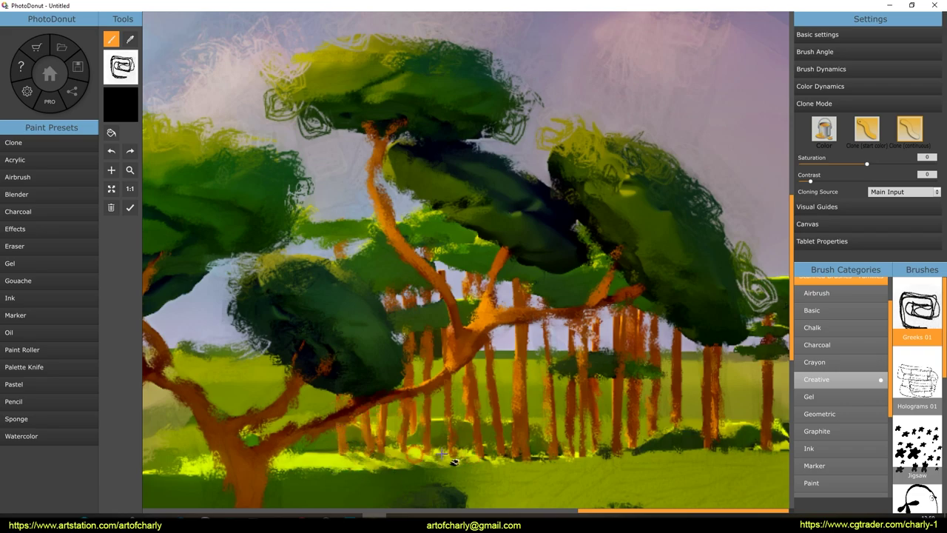
scroll(640, 382, "down", 3)
Set a clone source on the hillside and darken the hill and bottom grass strip
scroll(628, 414, "down", 1)
scroll(625, 425, "down", 1)
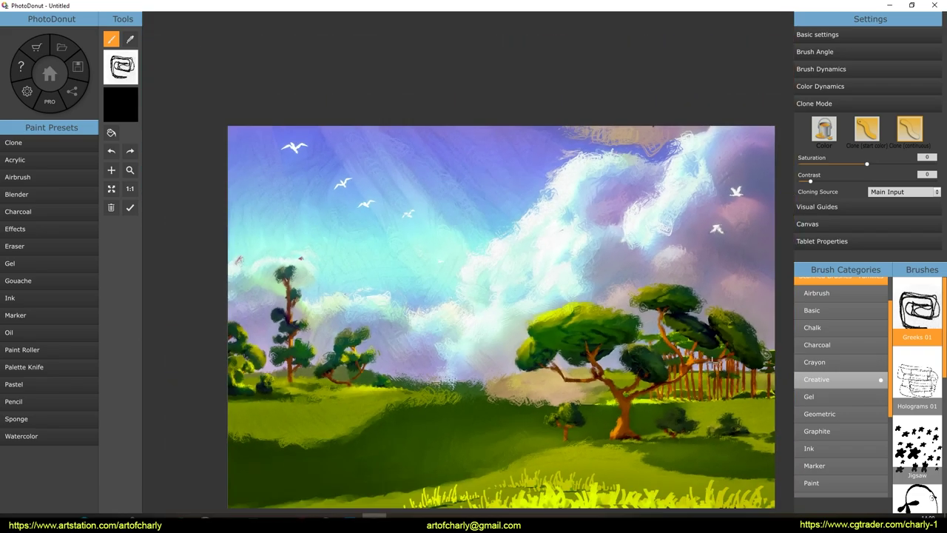
scroll(622, 430, "down", 1)
scroll(520, 490, "up", 3)
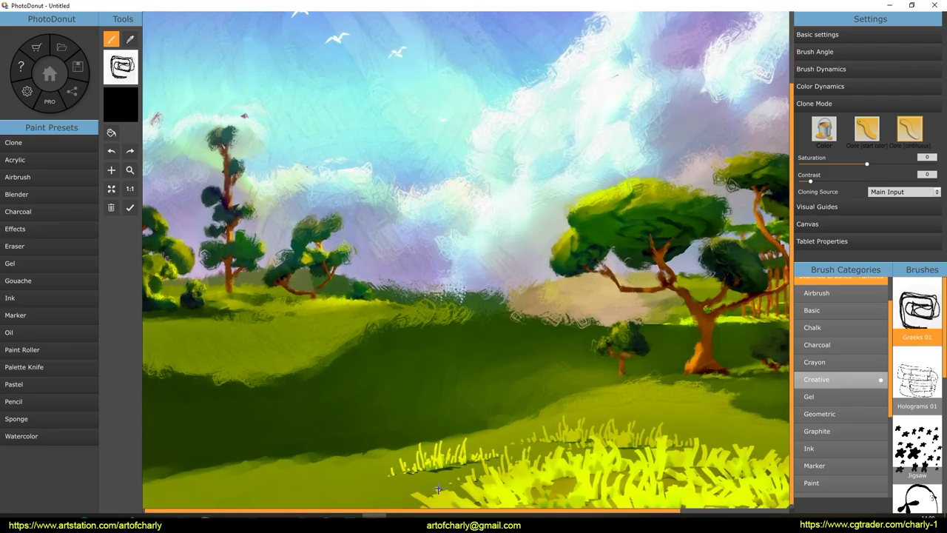
scroll(575, 327, "up", 2)
right_click(376, 446)
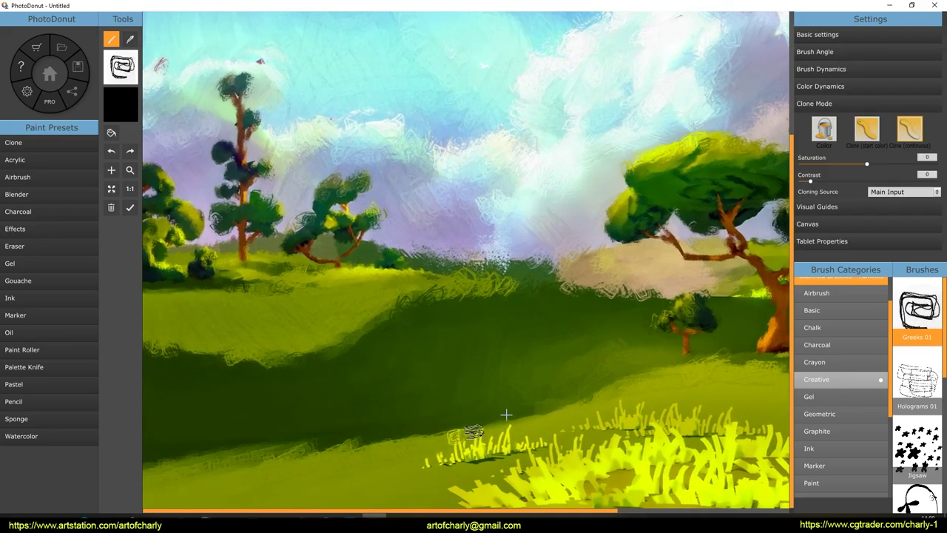
mouse_move(412, 289)
left_mouse_down()
mouse_move(486, 290)
mouse_move(319, 359)
mouse_move(235, 363)
left_mouse_up()
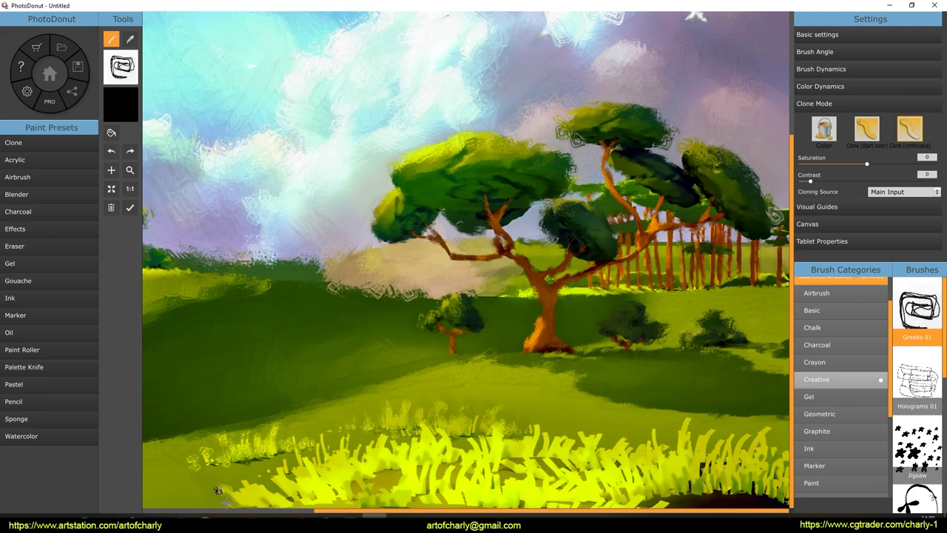
left_click_drag(303, 474, 383, 438)
mouse_move(327, 463)
left_mouse_down()
mouse_move(399, 479)
mouse_move(447, 448)
mouse_move(468, 482)
left_mouse_up()
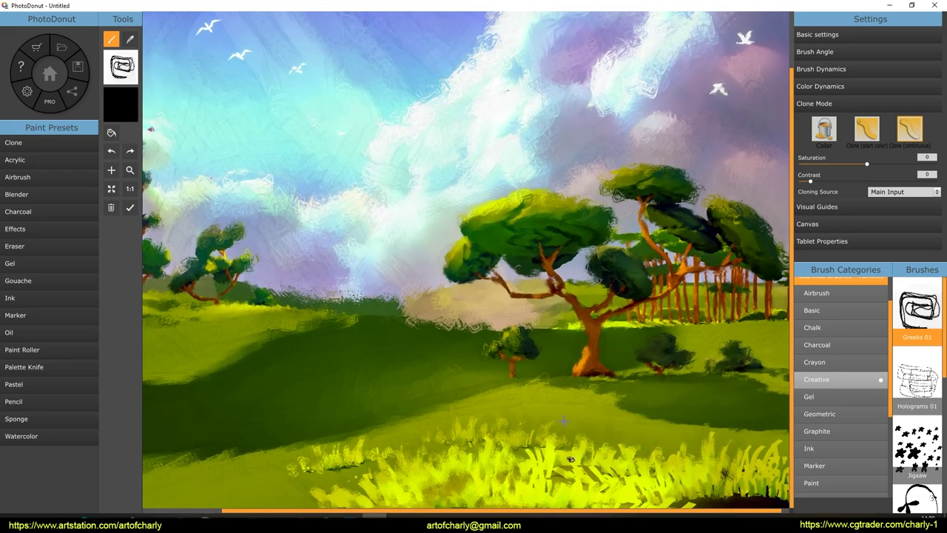
Darken the bottom-right grass and smooth the beige band and sky
left_click_drag(723, 456, 782, 480)
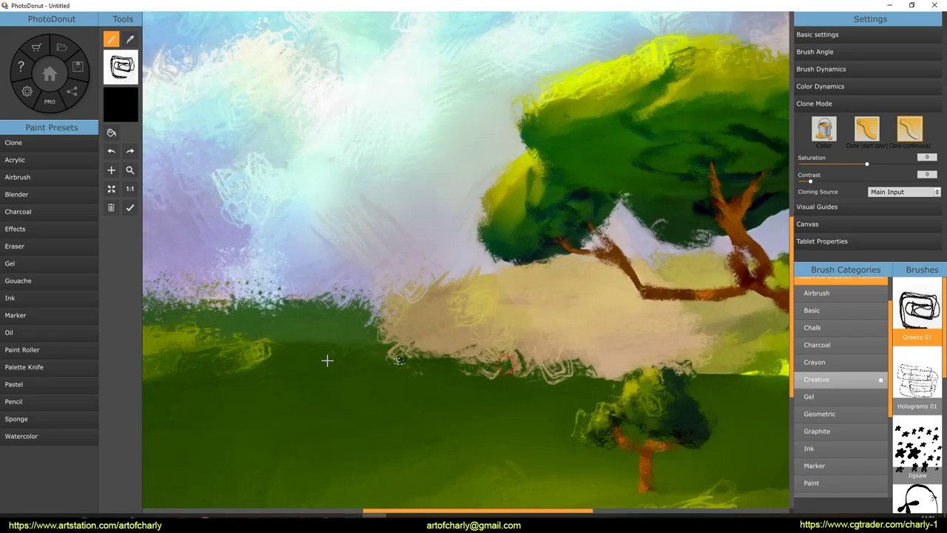
left_click_drag(399, 360, 370, 334)
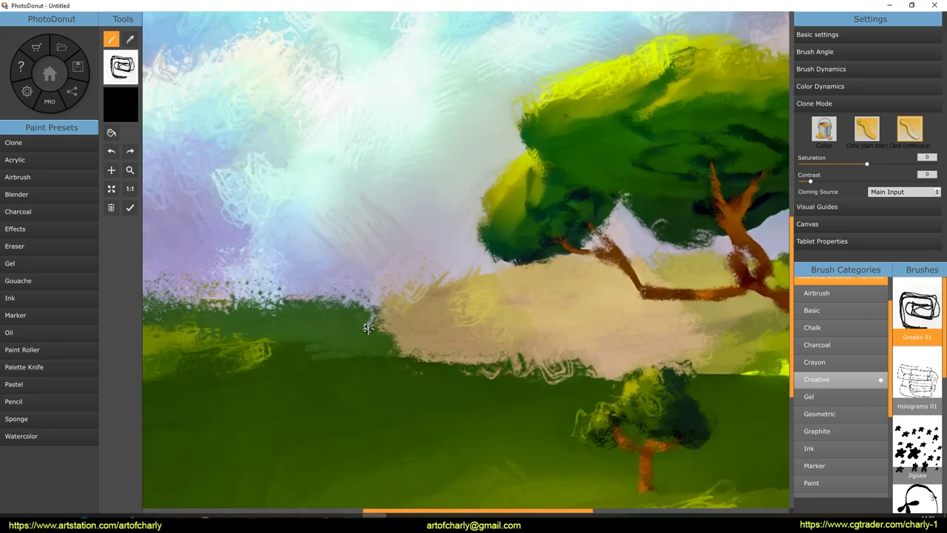
mouse_move(352, 244)
left_mouse_down()
mouse_move(383, 153)
mouse_move(516, 289)
mouse_move(429, 256)
mouse_move(585, 263)
left_mouse_up()
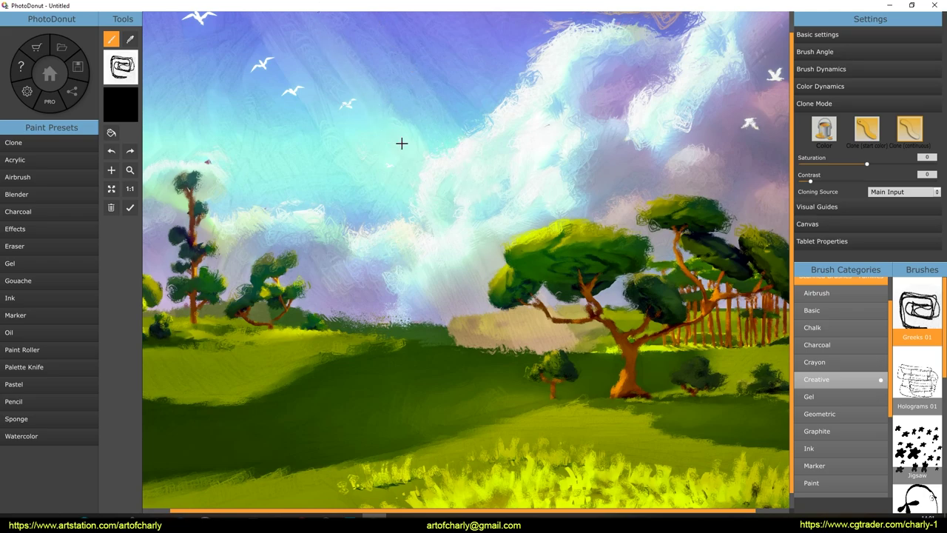
scroll(277, 98, "up", 3)
scroll(277, 99, "up", 3)
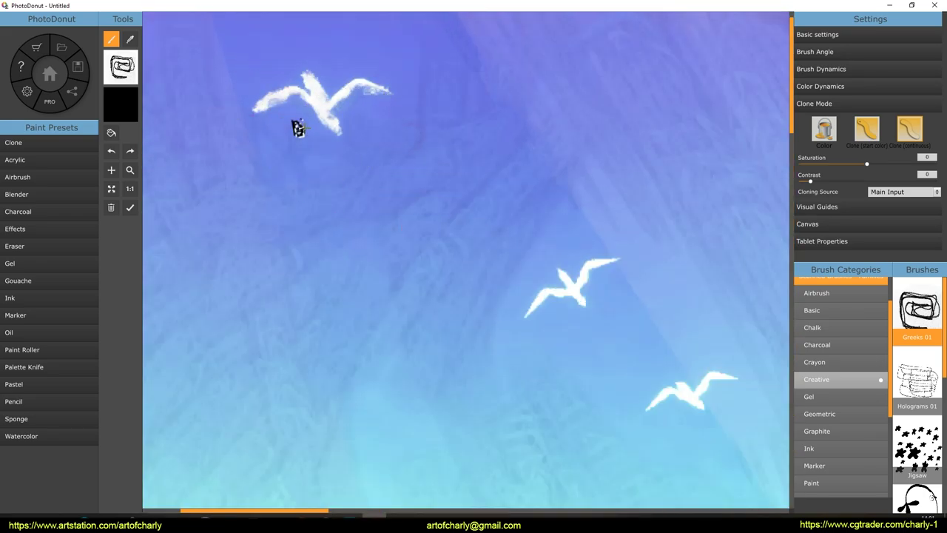
Give the bird's left wing soft white brushy texture
left_click_drag(543, 268, 576, 296)
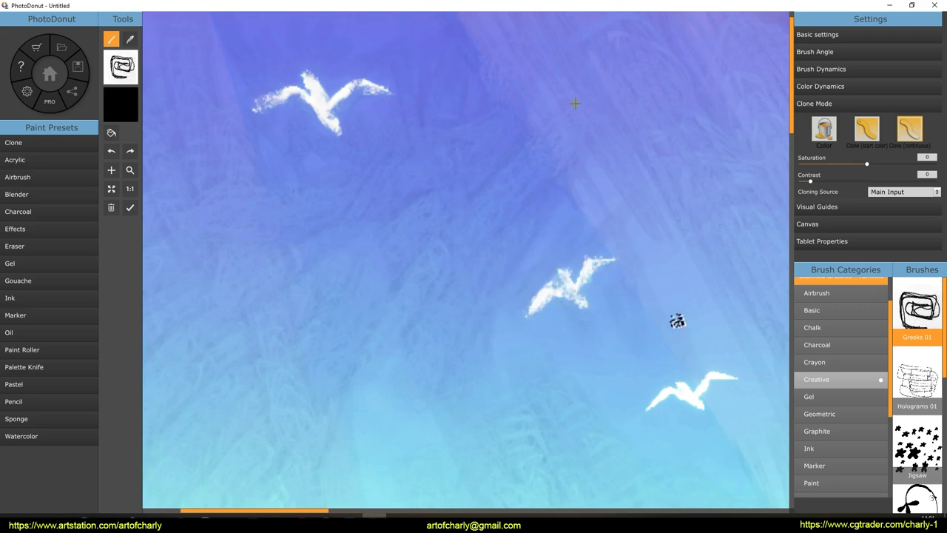
scroll(554, 385, "down", 3)
scroll(602, 345, "down", 2)
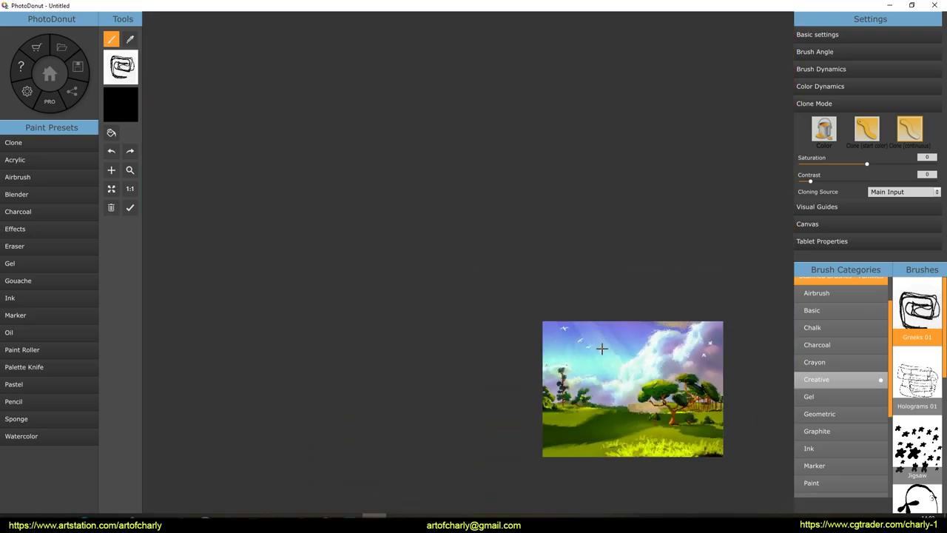
scroll(676, 423, "up", 3)
scroll(557, 341, "up", 2)
scroll(557, 340, "up", 3)
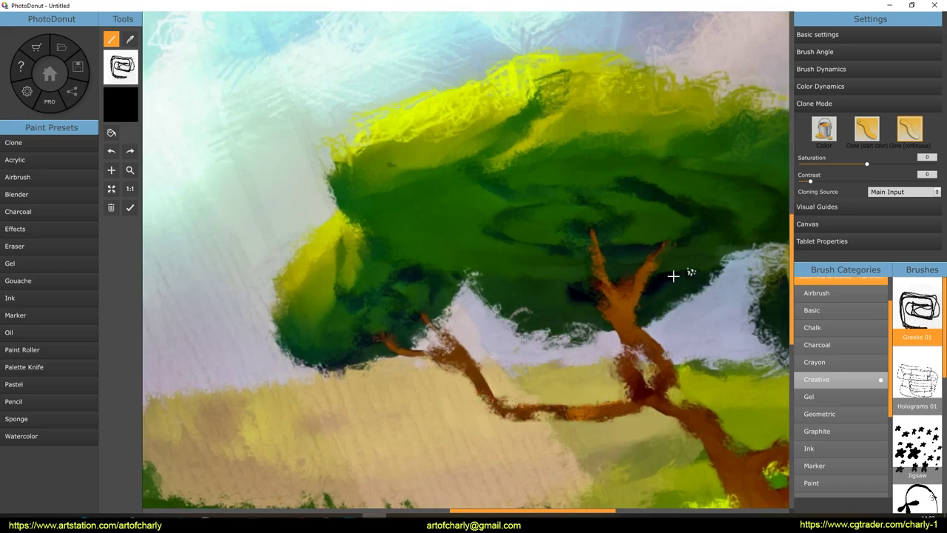
scroll(673, 276, "down", 2)
scroll(548, 339, "down", 1)
scroll(548, 338, "down", 1)
scroll(548, 339, "down", 1)
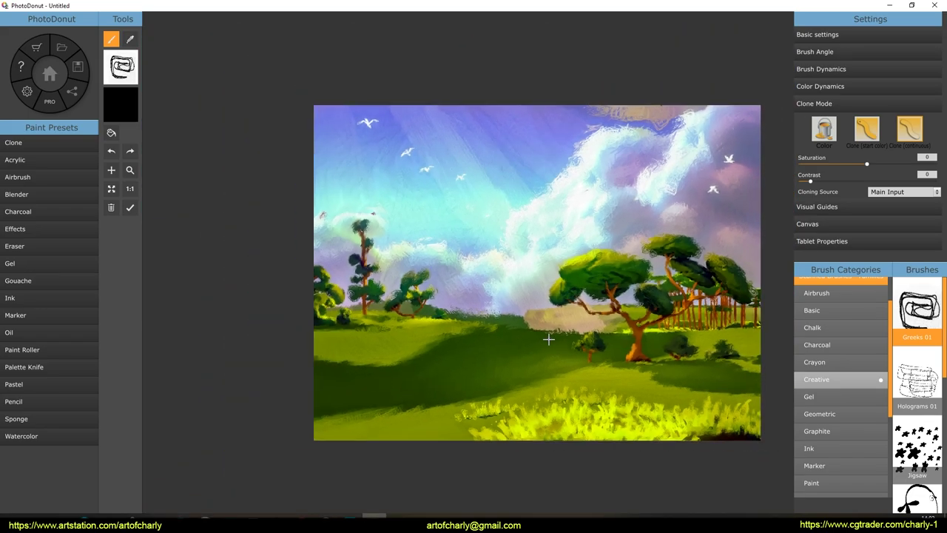
scroll(557, 382, "up", 1)
scroll(363, 283, "up", 3)
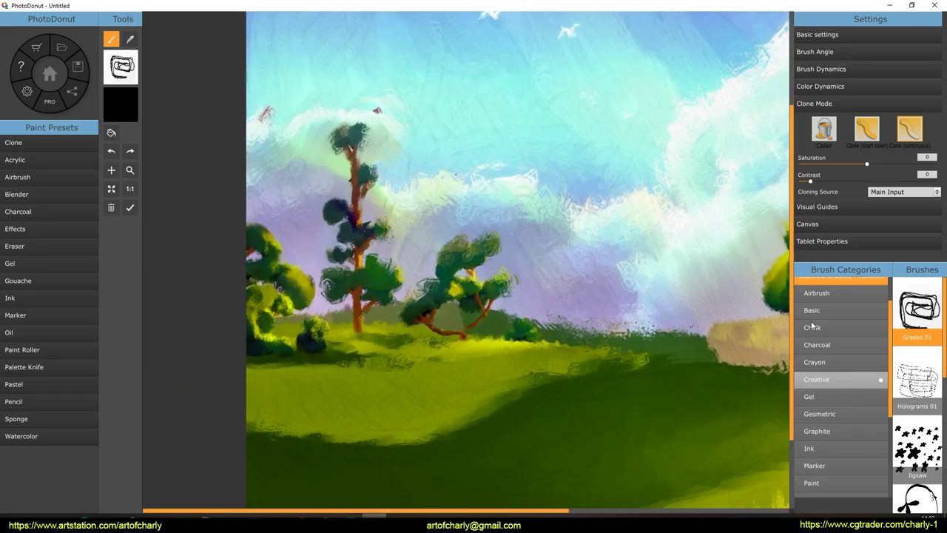
scroll(917, 392, "down", 3)
Dab a dark Swirl 01 mark onto the grass
left_click(917, 336)
scroll(571, 380, "up", 2)
scroll(570, 391, "down", 3)
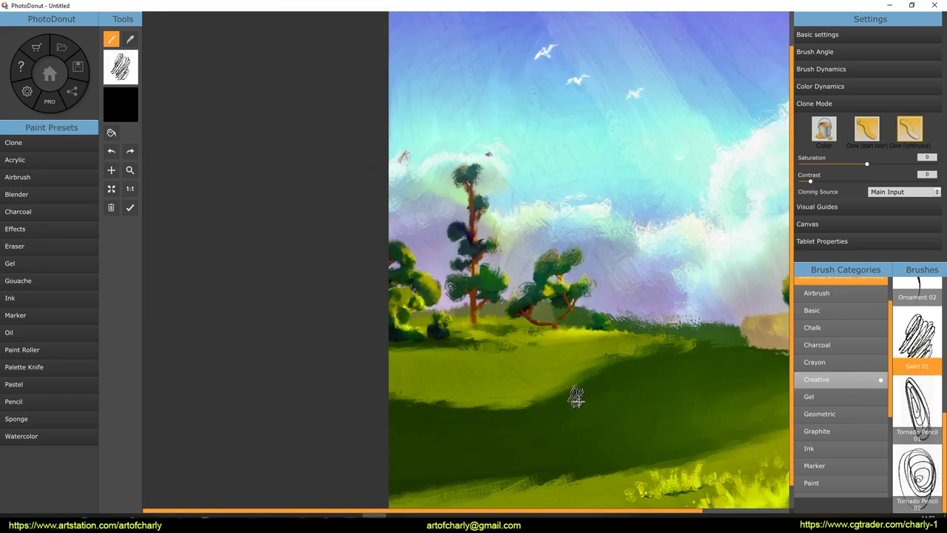
scroll(548, 410, "up", 3)
left_click(663, 317)
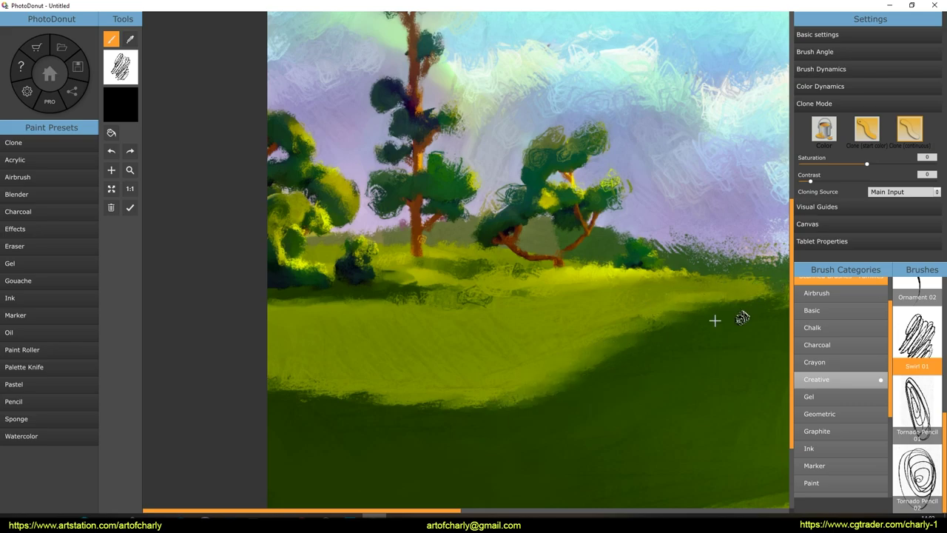
Paint Gold Gel Lines and Spring Line 01 texture strokes over the lower grass
left_click(810, 398)
scroll(670, 313, "down", 2)
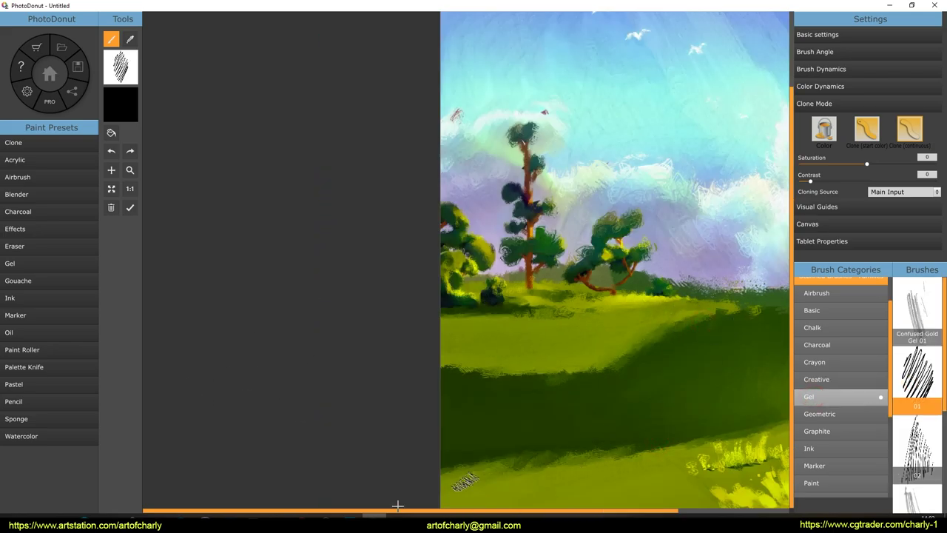
scroll(689, 438, "up", 3)
scroll(917, 392, "down", 3)
left_click(917, 336)
scroll(458, 237, "down", 2)
left_click_drag(459, 237, 370, 237)
mouse_move(368, 423)
left_mouse_down()
mouse_move(486, 402)
mouse_move(402, 454)
mouse_move(592, 491)
mouse_move(729, 462)
mouse_move(391, 380)
left_mouse_up()
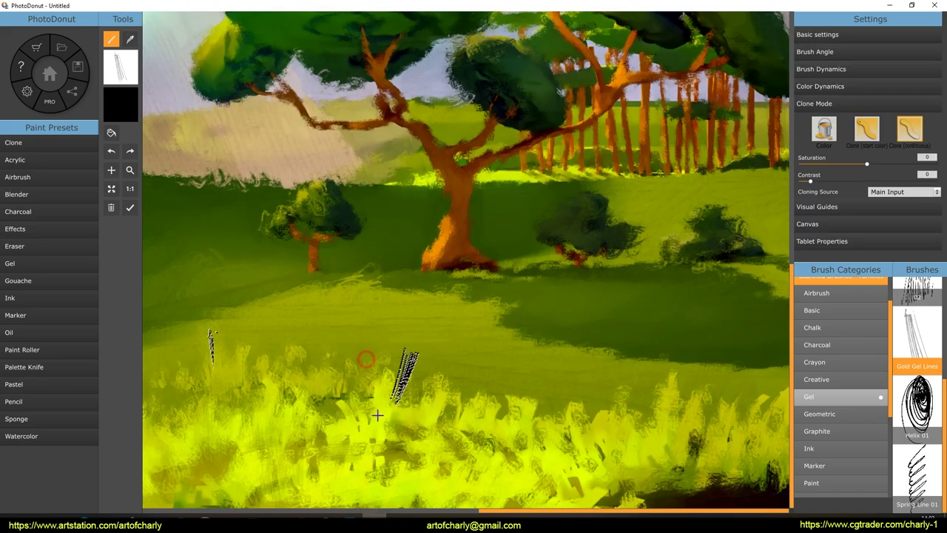
left_click(917, 466)
mouse_move(603, 473)
left_mouse_down()
mouse_move(338, 454)
mouse_move(433, 496)
mouse_move(496, 348)
mouse_move(740, 319)
left_mouse_up()
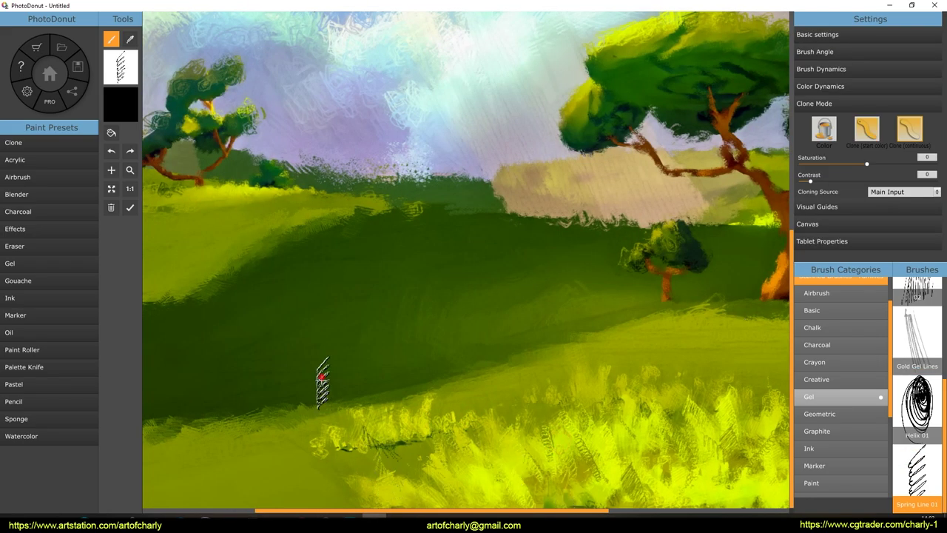
Pan and zoom to review the whole painting, and pick the Helix 01 brush
left_click_drag(256, 340, 469, 283)
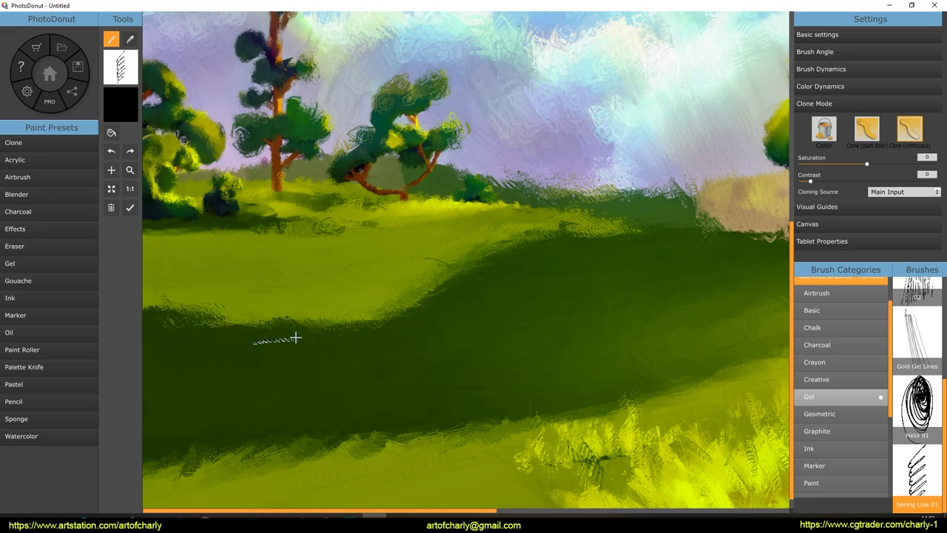
scroll(244, 344, "down", 5)
scroll(444, 296, "down", 2)
scroll(536, 271, "up", 3)
scroll(536, 271, "up", 5)
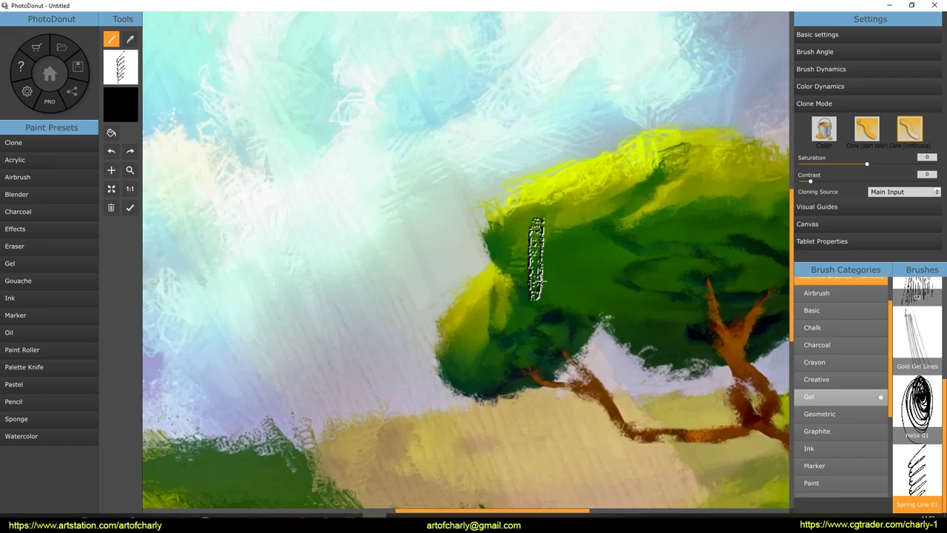
scroll(549, 317, "down", 5)
scroll(181, 244, "up", 5)
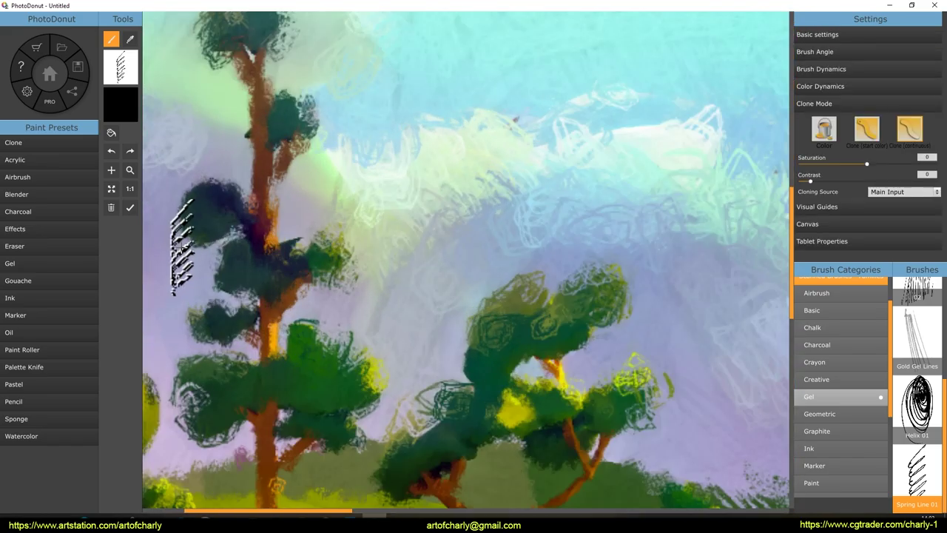
middle_click_drag(182, 244, 344, 252)
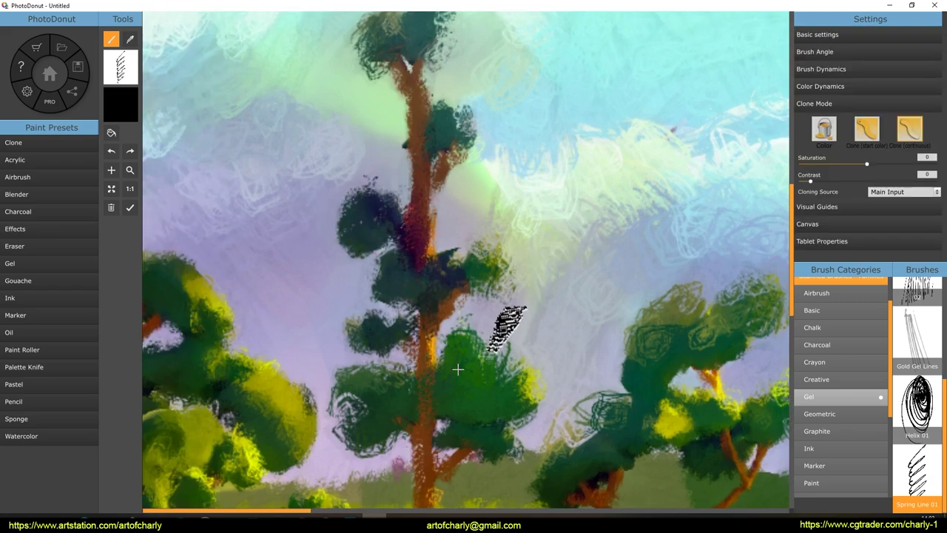
middle_click_drag(458, 378, 457, 318)
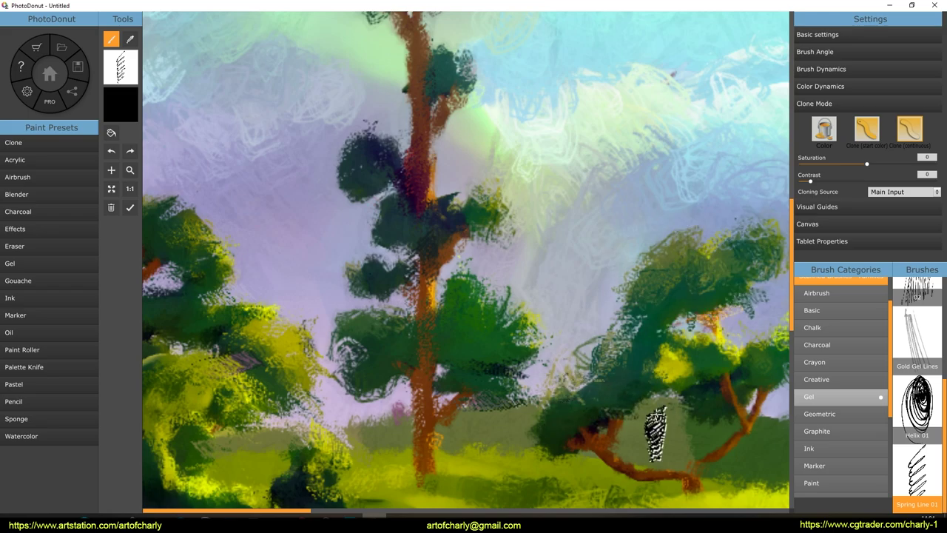
middle_click_drag(566, 323, 422, 387)
scroll(423, 387, "down", 2)
scroll(353, 285, "down", 3)
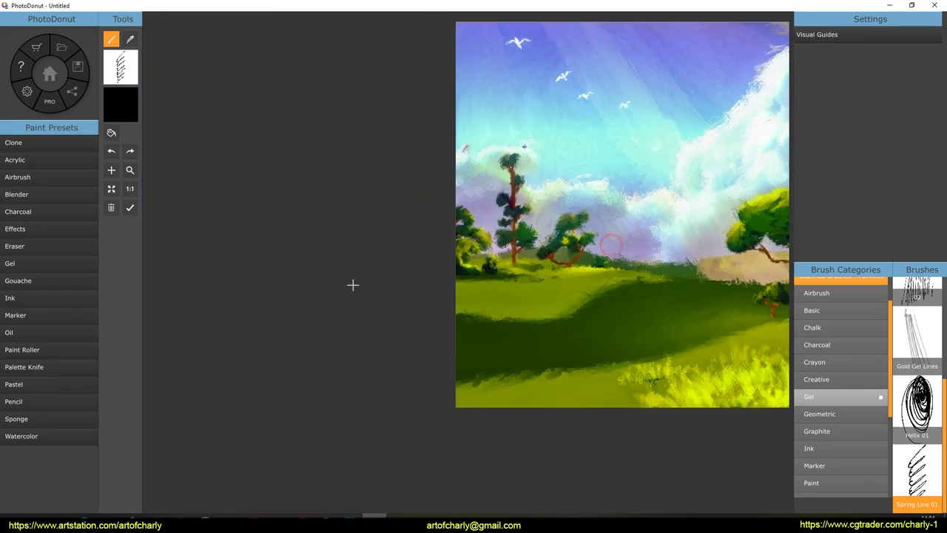
scroll(610, 229, "up", 5)
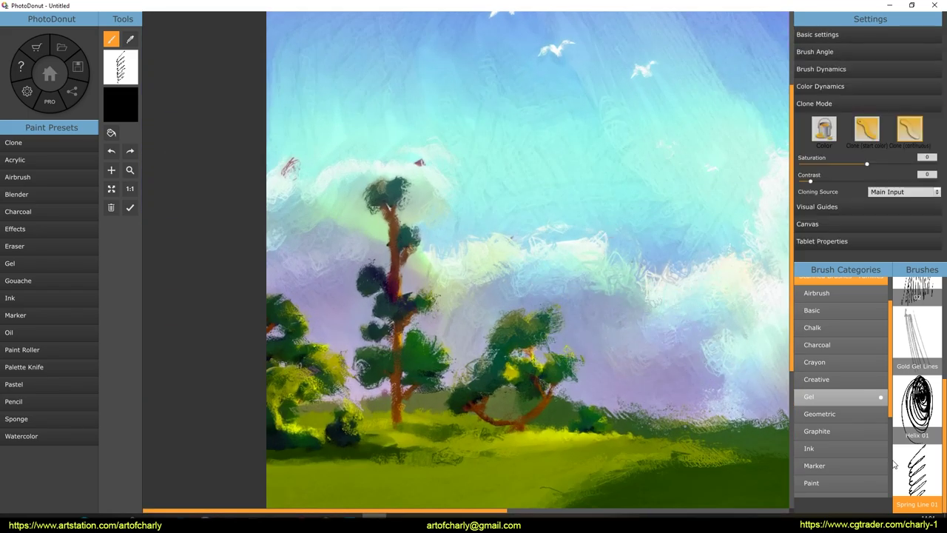
left_click(914, 410)
left_click(819, 413)
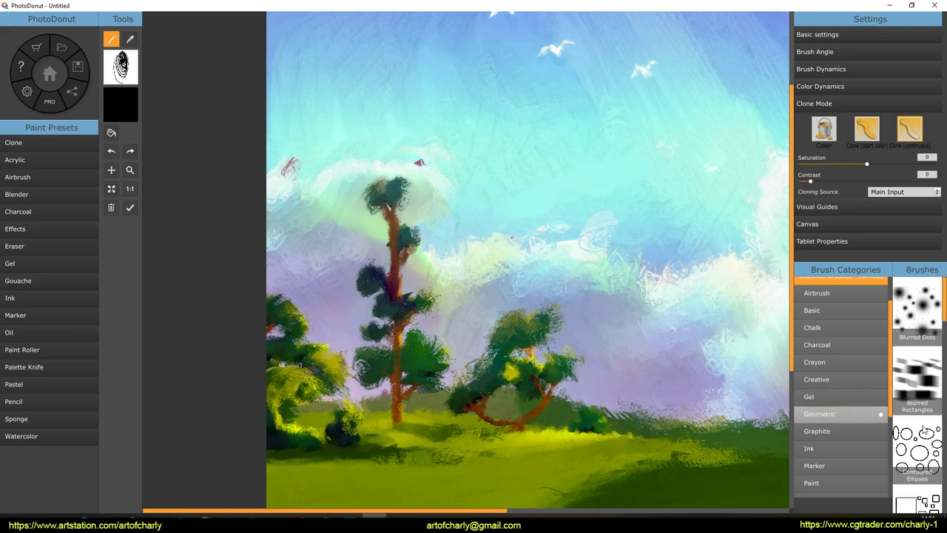
Paint Contoured Ellipses marks along the lower grass and cloud edge
left_click(917, 451)
scroll(581, 271, "down", 3)
scroll(485, 391, "up", 2)
left_click_drag(322, 399, 551, 389)
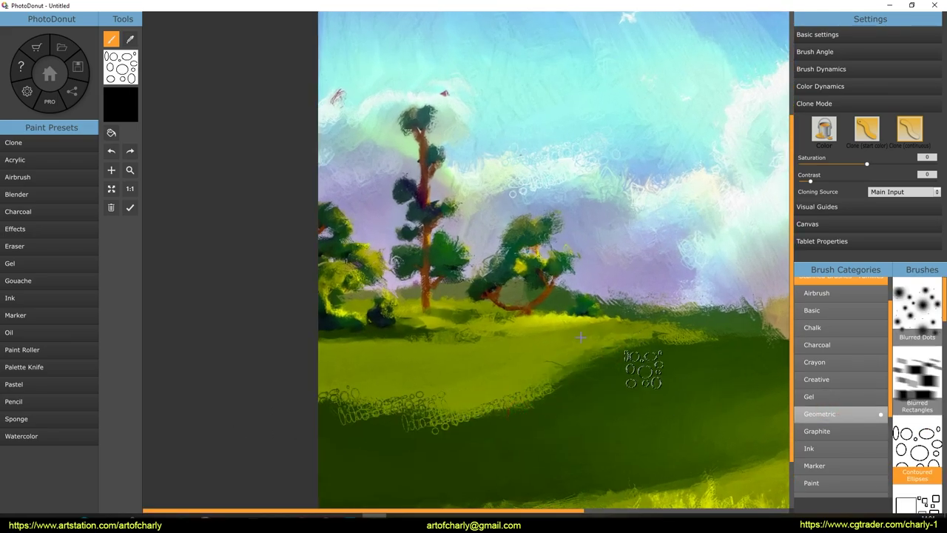
scroll(617, 362, "down", 2)
scroll(567, 440, "down", 2)
scroll(661, 323, "up", 1)
left_click_drag(760, 193, 760, 124)
scroll(630, 259, "down", 2)
scroll(917, 392, "down", 4)
Try Grids and Regular Squares strokes on the grass, then undo both
left_click(917, 337)
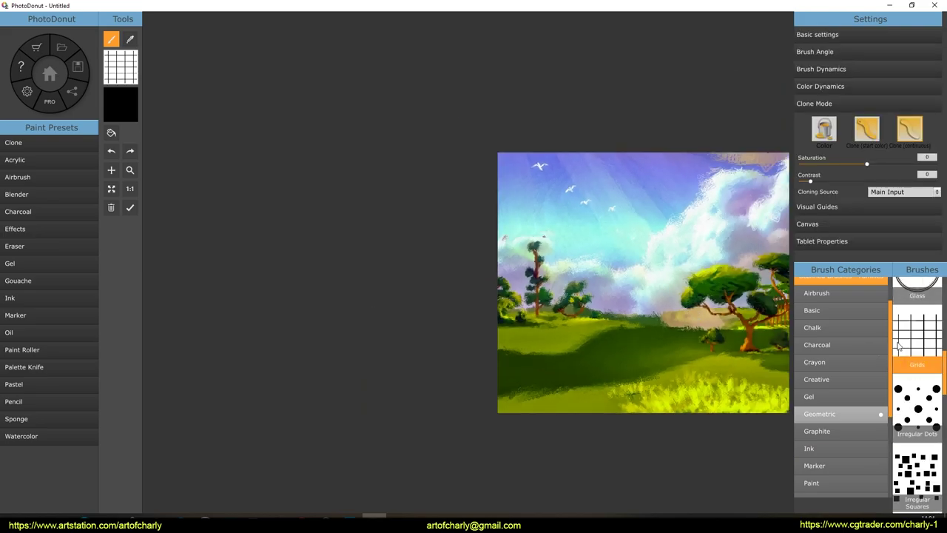
scroll(545, 338, "up", 3)
left_click_drag(666, 437, 545, 338)
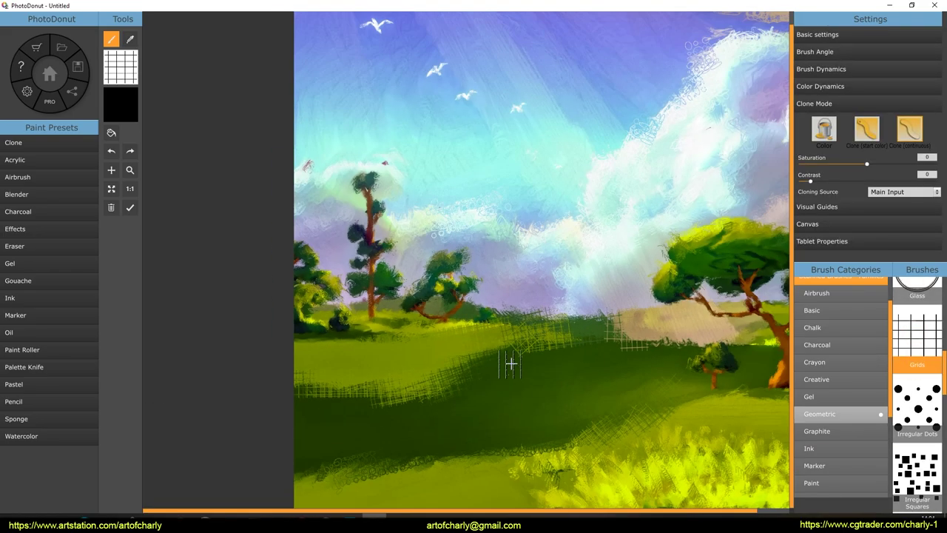
key("ctrl+z")
key("ctrl+z")
key("ctrl+z")
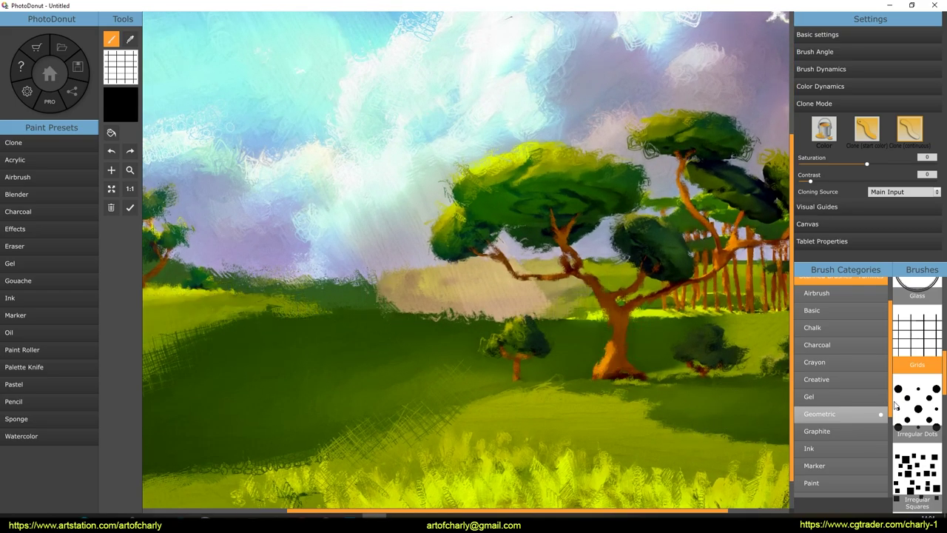
scroll(918, 392, "down", 3)
left_click(917, 311)
left_click_drag(644, 425, 669, 407)
left_click_drag(691, 462, 740, 441)
key("ctrl+z")
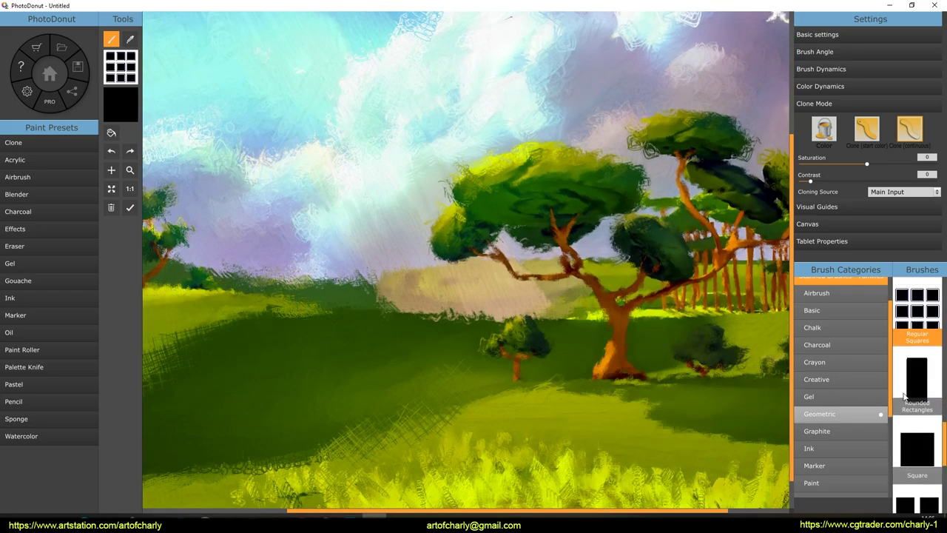
scroll(917, 392, "down", 3)
Streak Vertical Lines 01 strokes down the tall tree's trunk and foliage
left_click(917, 403)
left_click_drag(474, 310, 592, 314)
left_click_drag(555, 215, 479, 268)
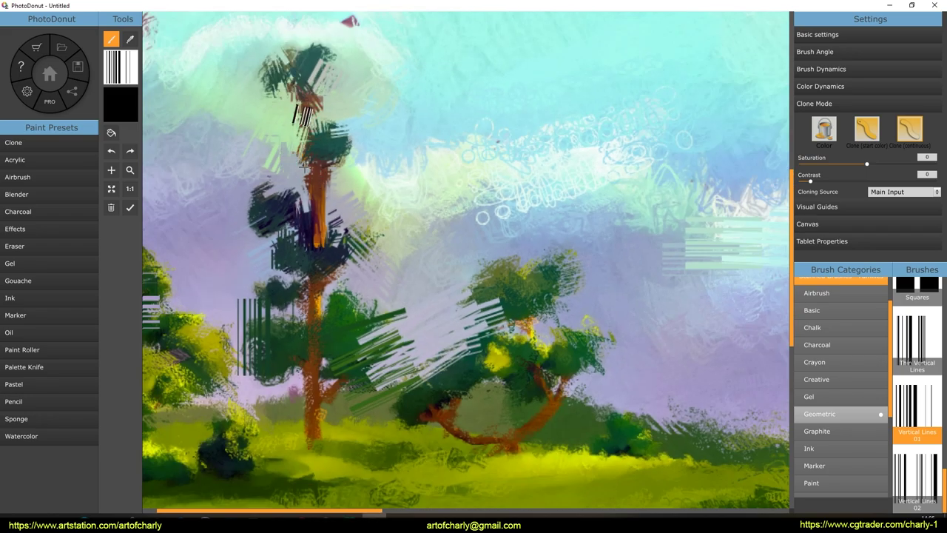
mouse_move(303, 167)
left_mouse_down()
mouse_move(358, 222)
mouse_move(335, 377)
left_mouse_up()
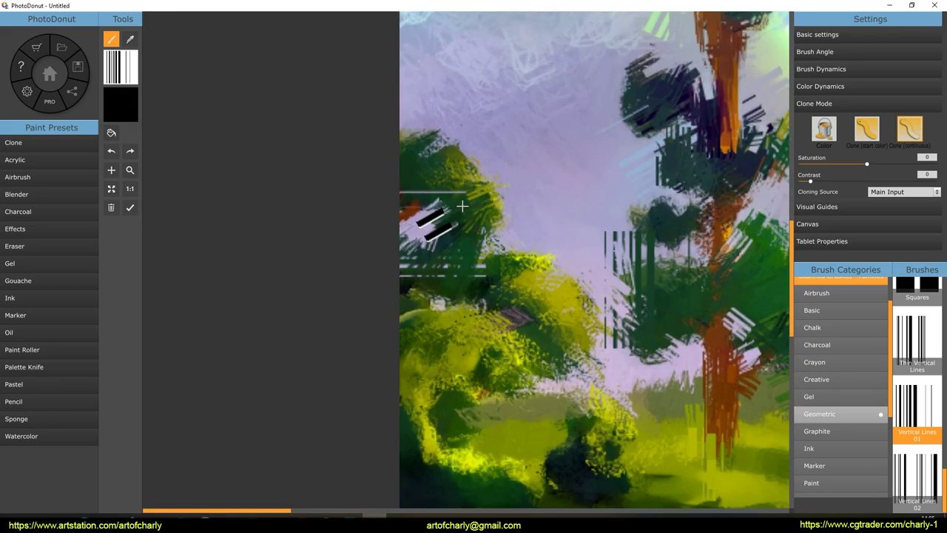
left_click_drag(426, 222, 471, 200)
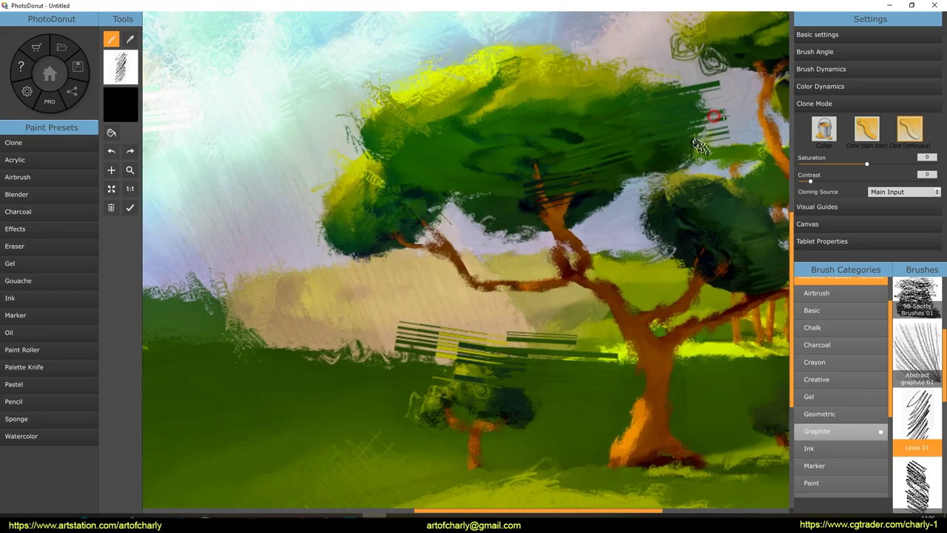
Paint over the foliage streaks, add a brown trunk stroke, and cover the striped marks
left_click_drag(700, 146, 646, 147)
left_click_drag(544, 178, 596, 295)
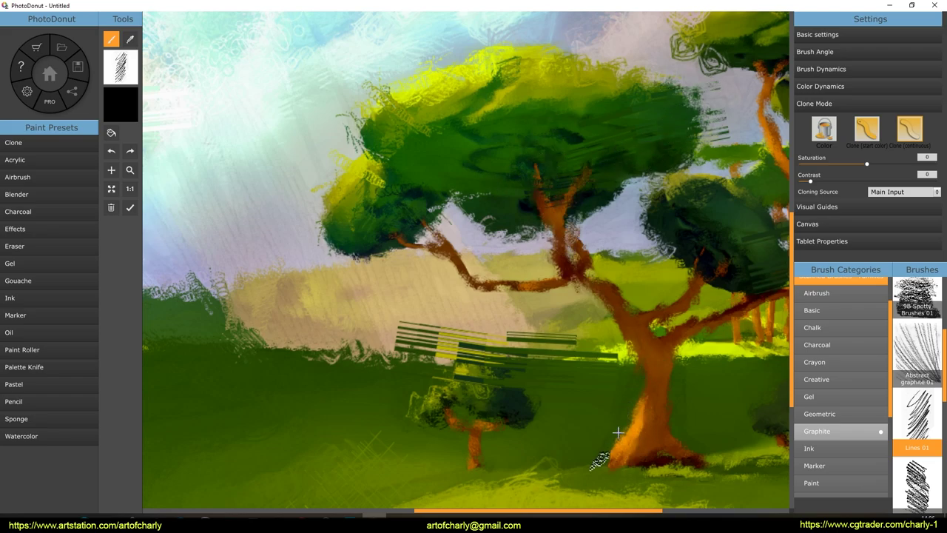
left_click_drag(544, 362, 497, 356)
scroll(598, 384, "down", 5)
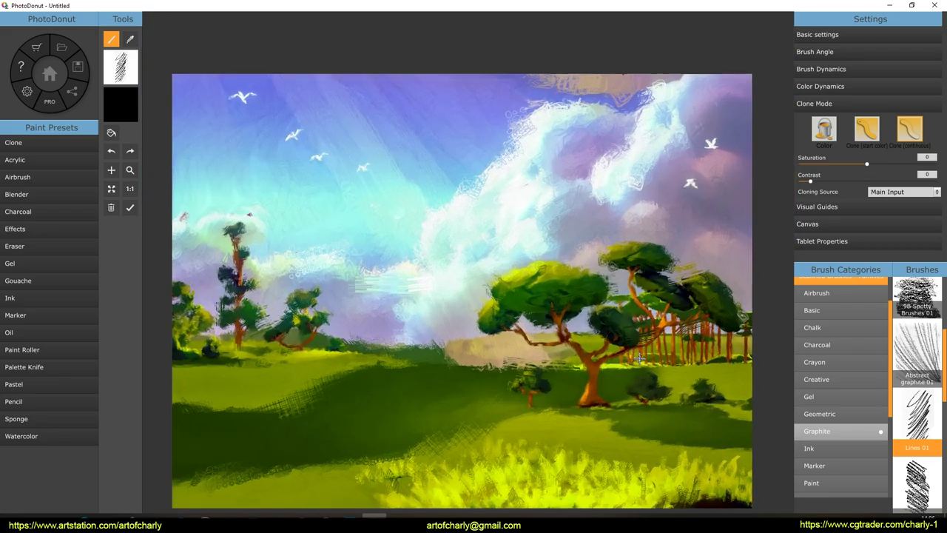
scroll(917, 414, "down", 3)
Try several Ink brushes and settle on the Spotty Ink 04 clone brush
left_click(836, 448)
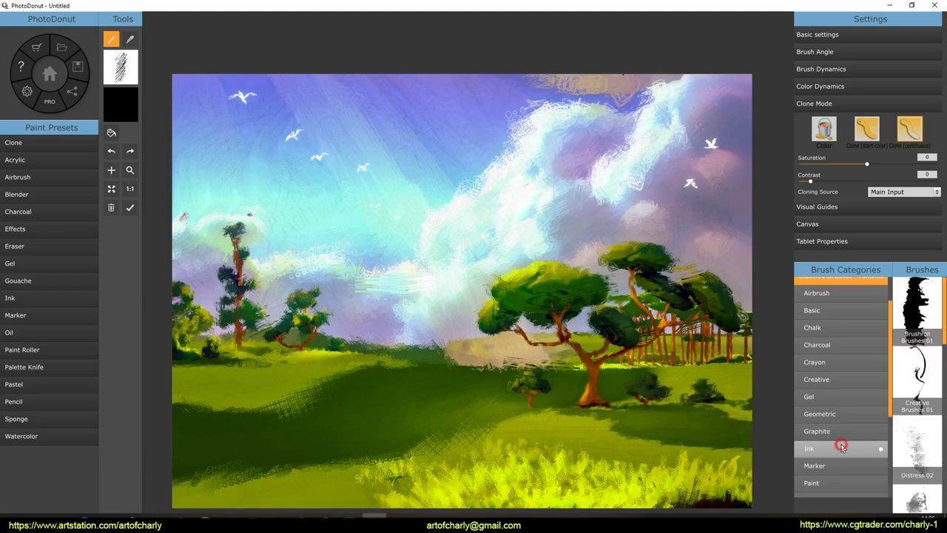
left_click(917, 381)
scroll(732, 455, "up", 3)
left_click(917, 447)
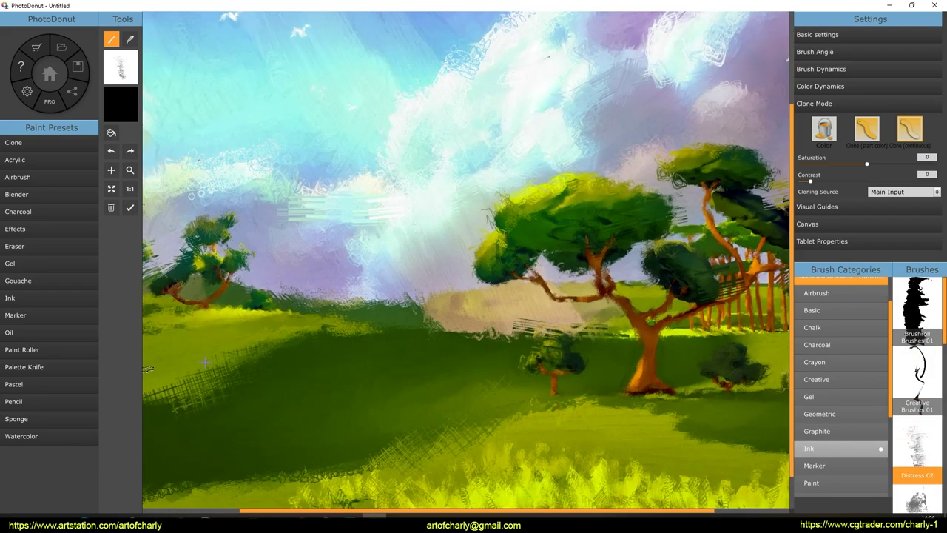
scroll(917, 392, "down", 3)
left_click(917, 455)
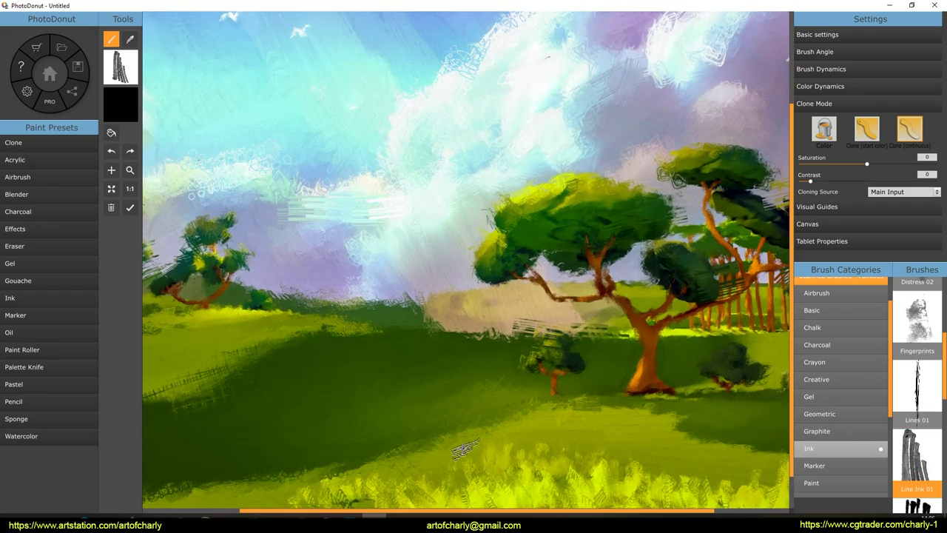
scroll(917, 393, "down", 3)
left_click(917, 363)
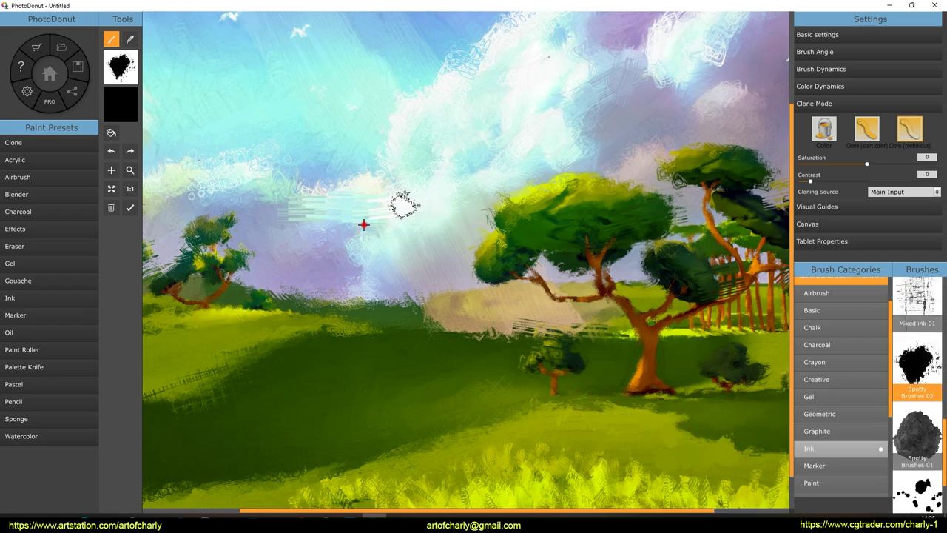
scroll(524, 142, "down", 2)
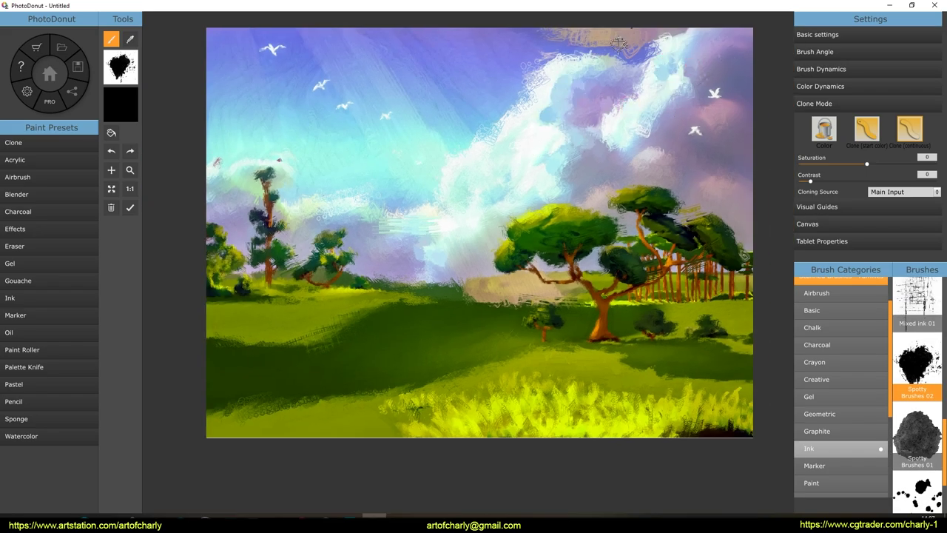
scroll(917, 392, "down", 2)
left_click(917, 474)
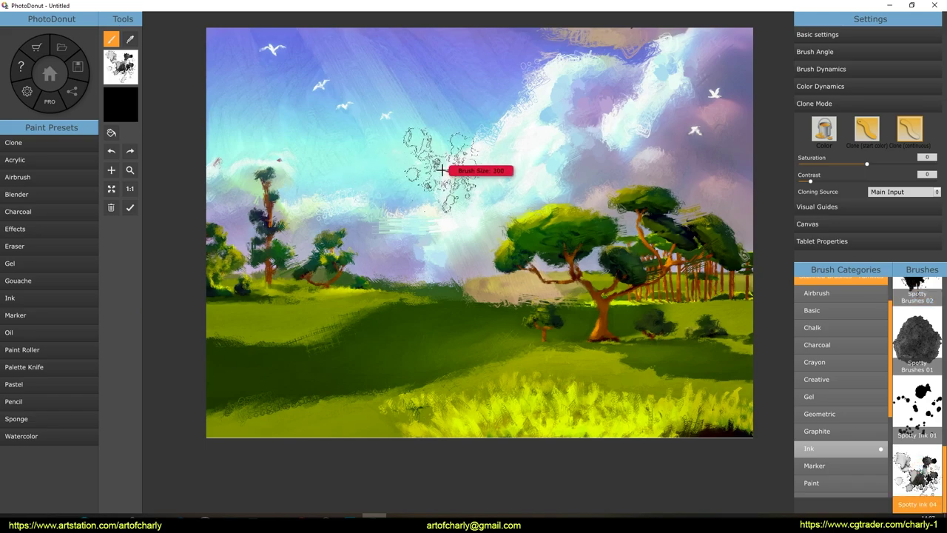
Clone-paint bubbly blobs into the sky, across the trees and grass, and the upper-left sky
left_click_drag(442, 171, 473, 148)
left_click_drag(419, 335, 340, 338)
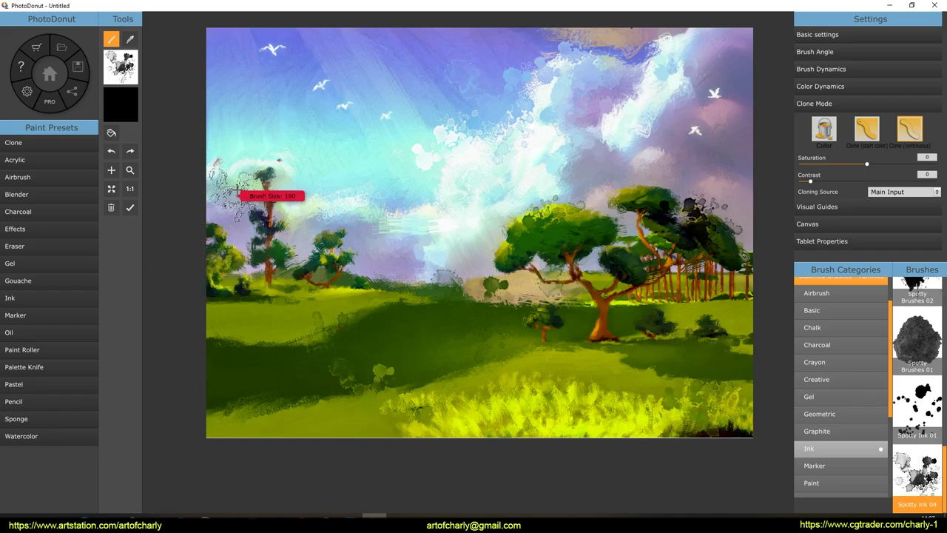
left_click_drag(251, 74, 373, 65)
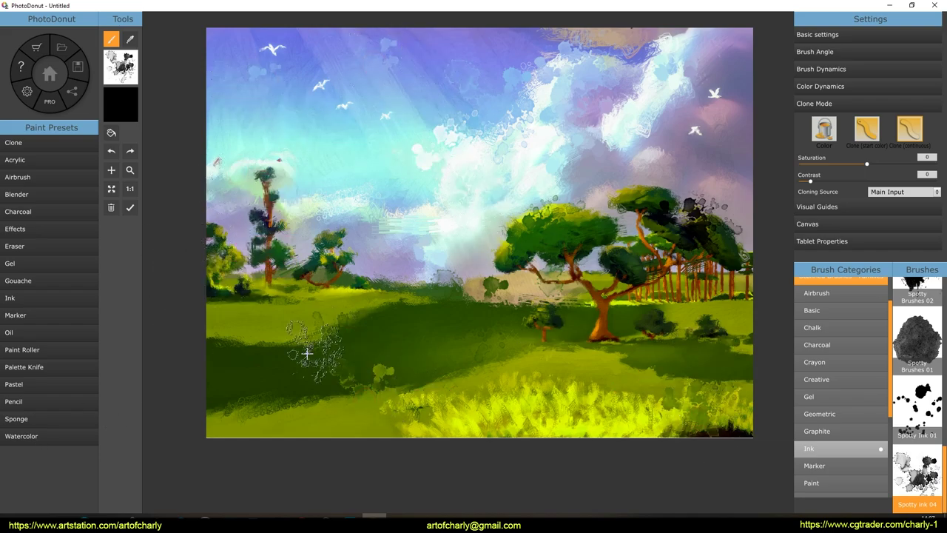
left_click(863, 468)
left_click(850, 483)
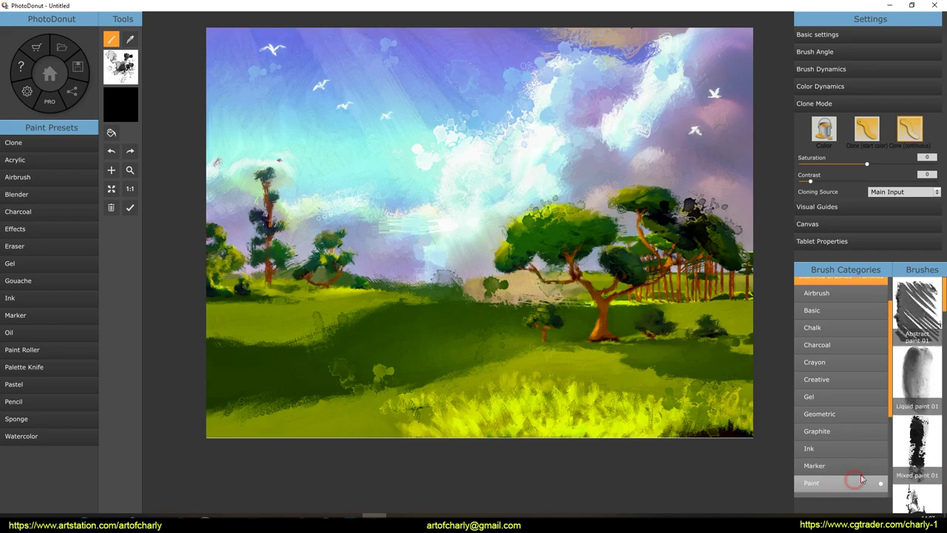
Pick the Whirl 01 paint brush, then finish painting to bring up the return-to-host dialog
left_click(914, 318)
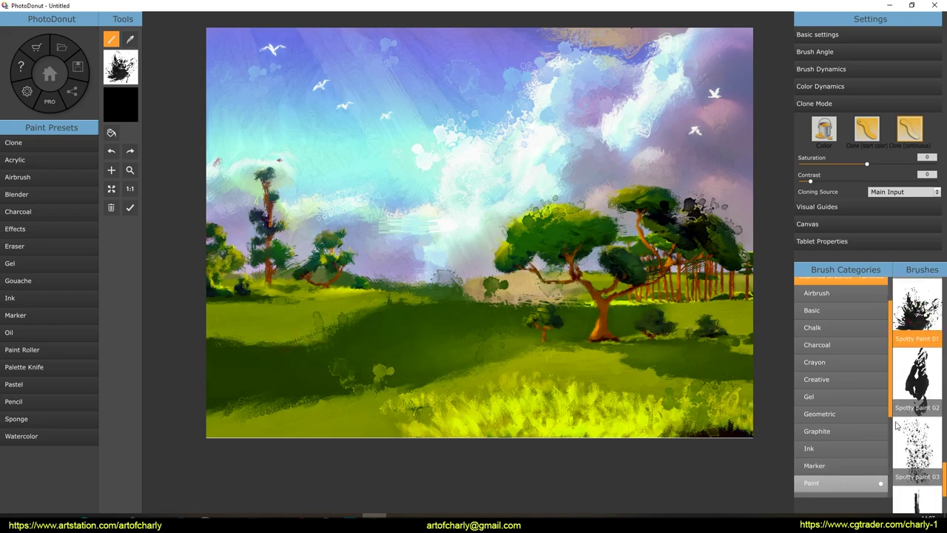
scroll(880, 407, "down", 2)
left_click(917, 474)
scroll(659, 62, "up", 3)
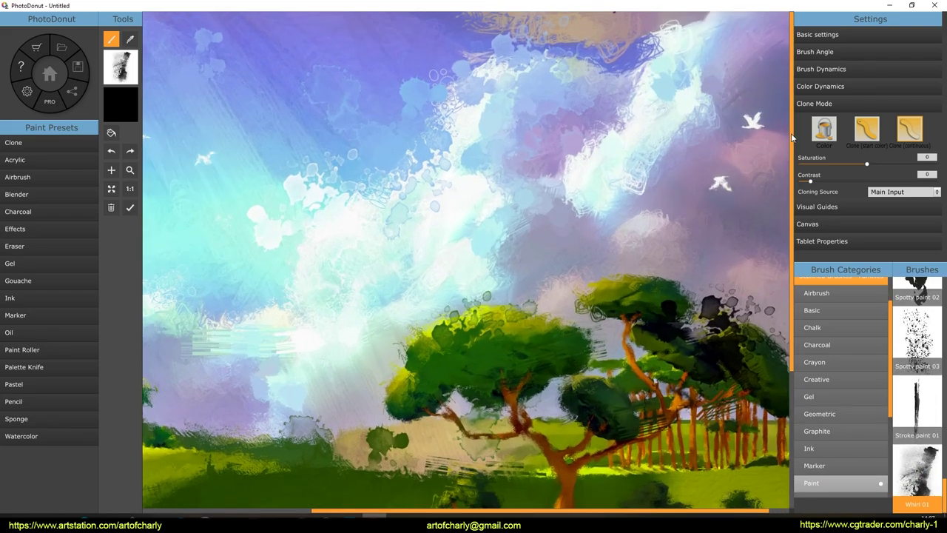
scroll(464, 197, "up", 2)
scroll(508, 339, "down", 2)
scroll(565, 355, "down", 4)
scroll(565, 355, "up", 1)
scroll(548, 326, "up", 2)
scroll(538, 295, "up", 3)
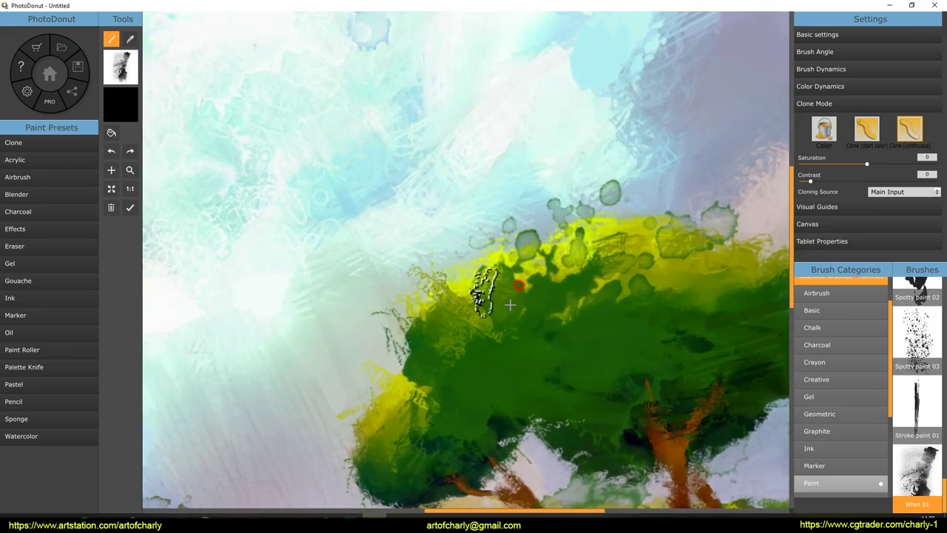
scroll(665, 351, "down", 5)
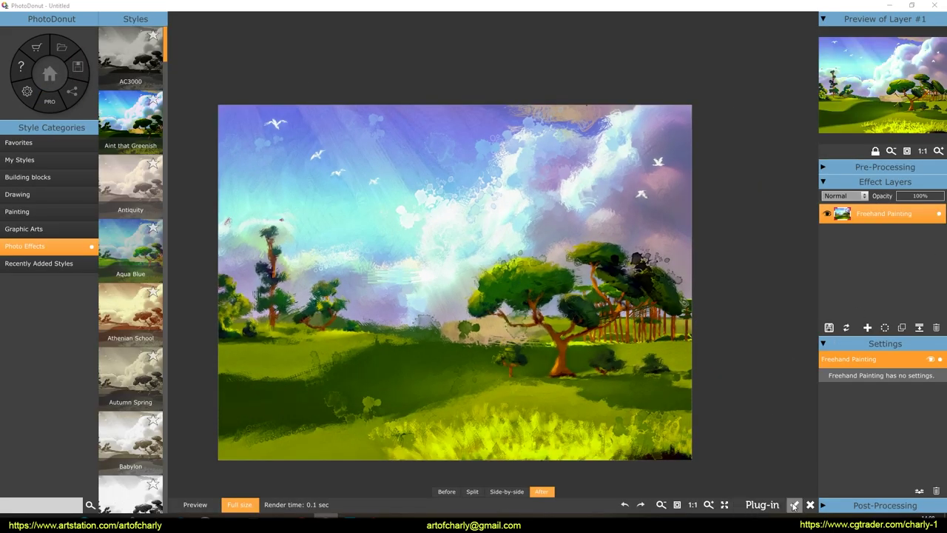
left_click(794, 506)
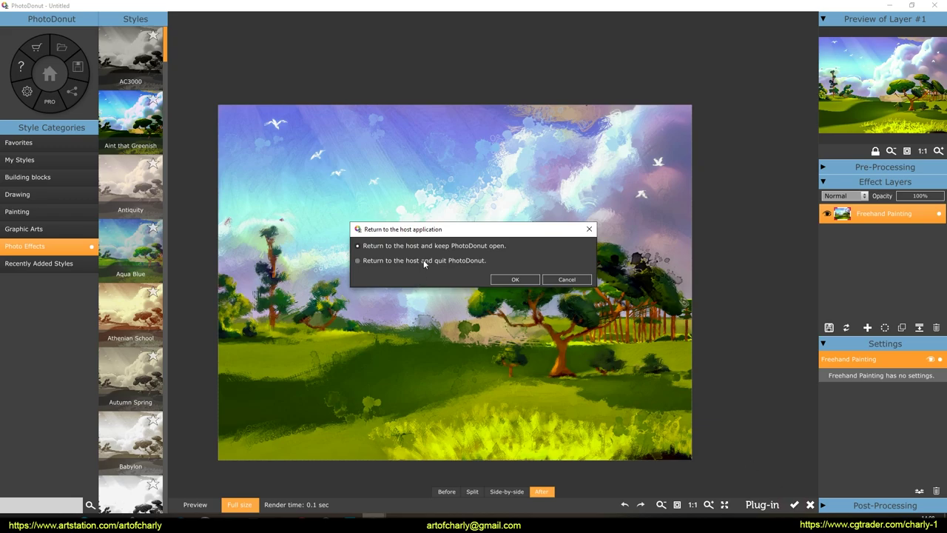
Confirm returning to Photoshop while keeping PhotoDonut open
left_click(515, 279)
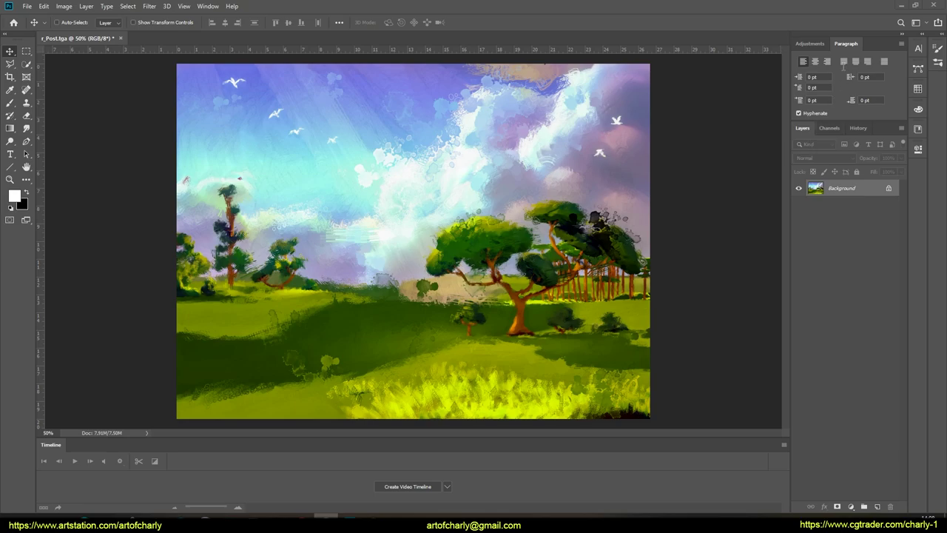
Compare the painted result with the original in History, then preview and cancel Oil Paint
left_click(858, 128)
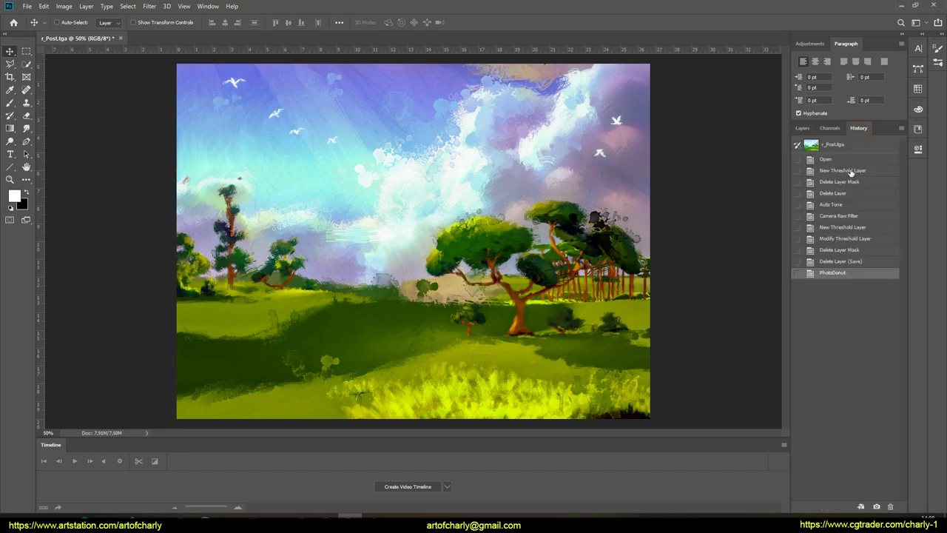
left_click(845, 147)
left_click(848, 274)
key("alt+t")
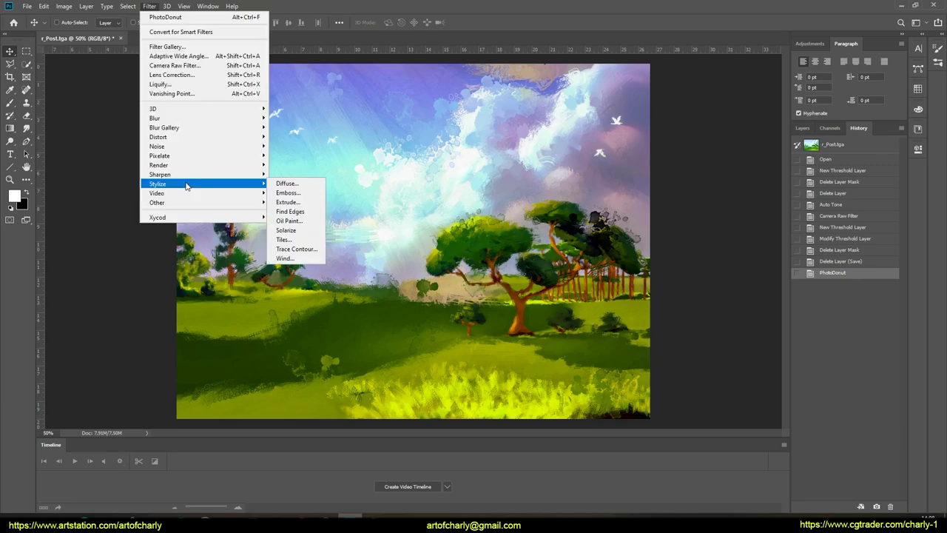
left_click(291, 222)
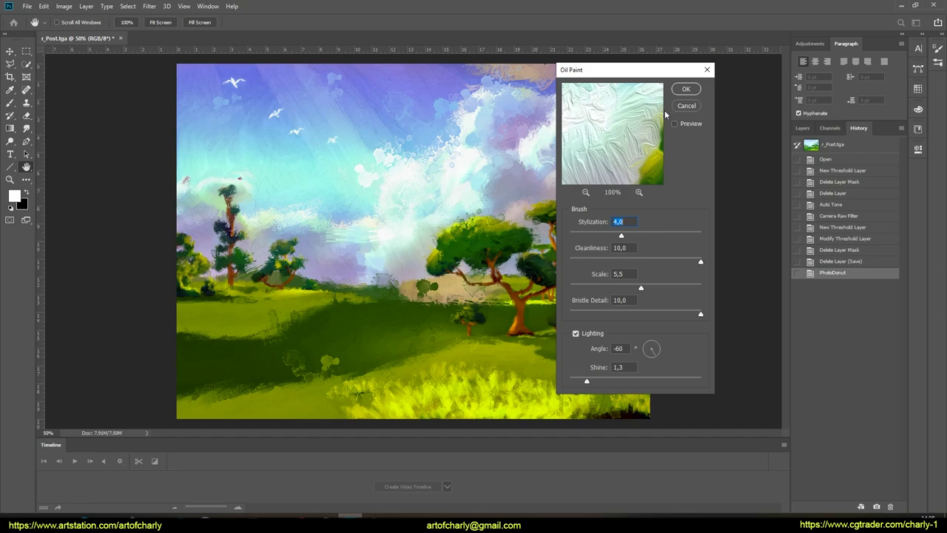
left_click(682, 108)
left_click(803, 128)
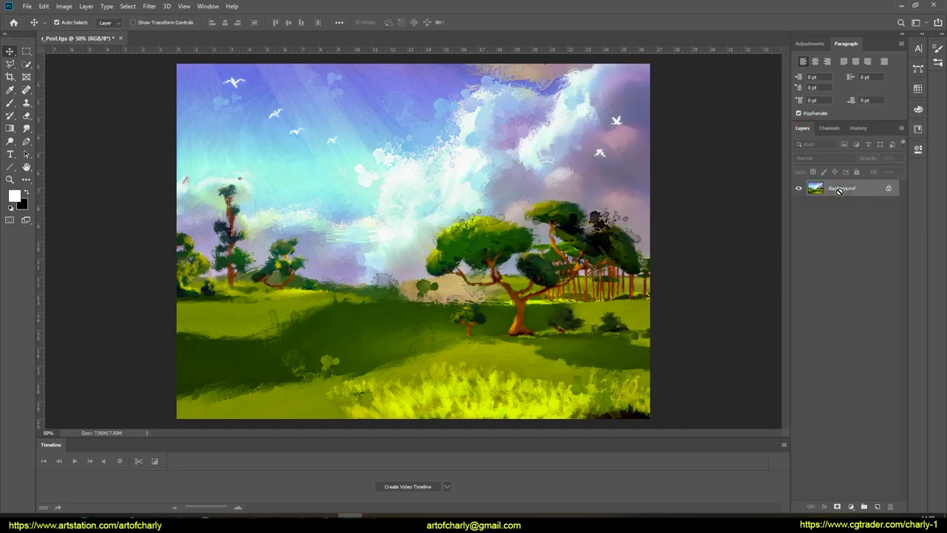
Duplicate the layer as Layer 1, apply Oil Paint, and lower its fill to 21%
key("ctrl+j")
left_click(149, 6)
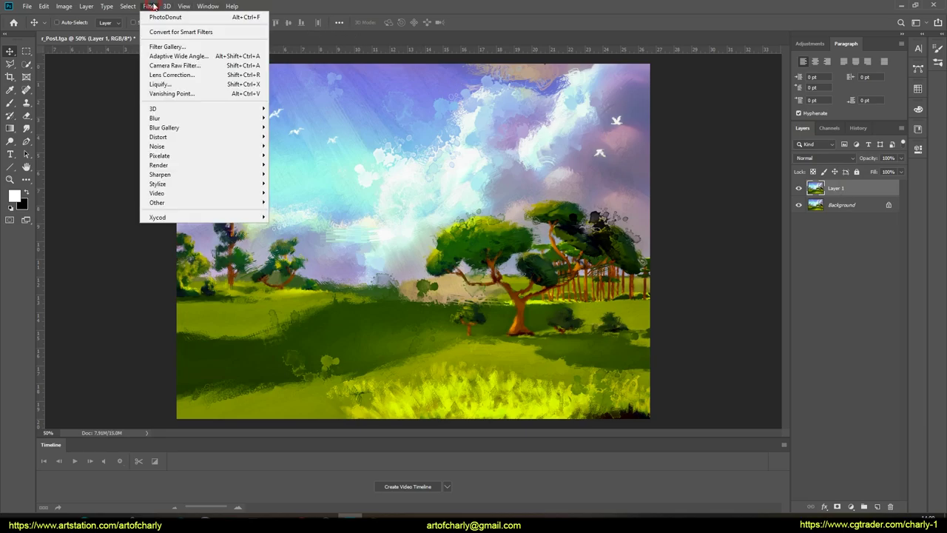
mouse_move(171, 183)
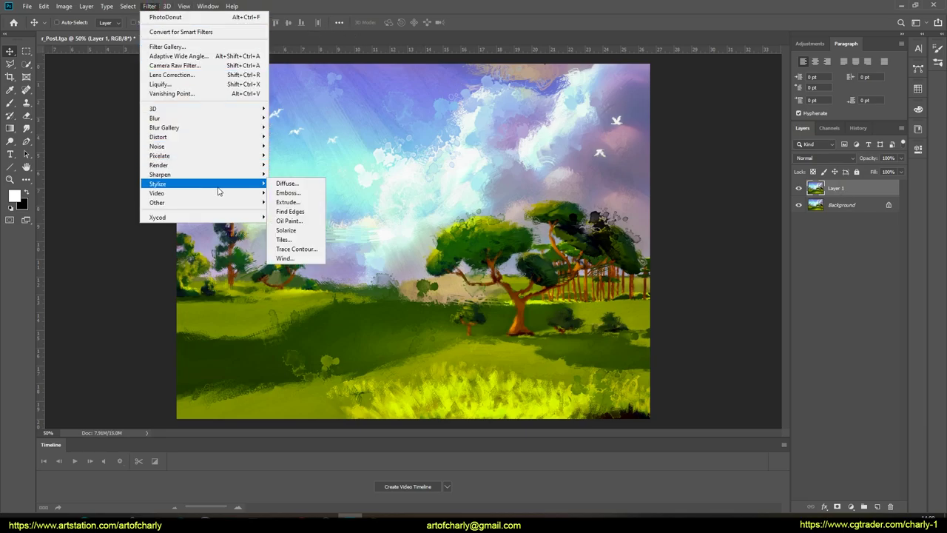
left_click(288, 220)
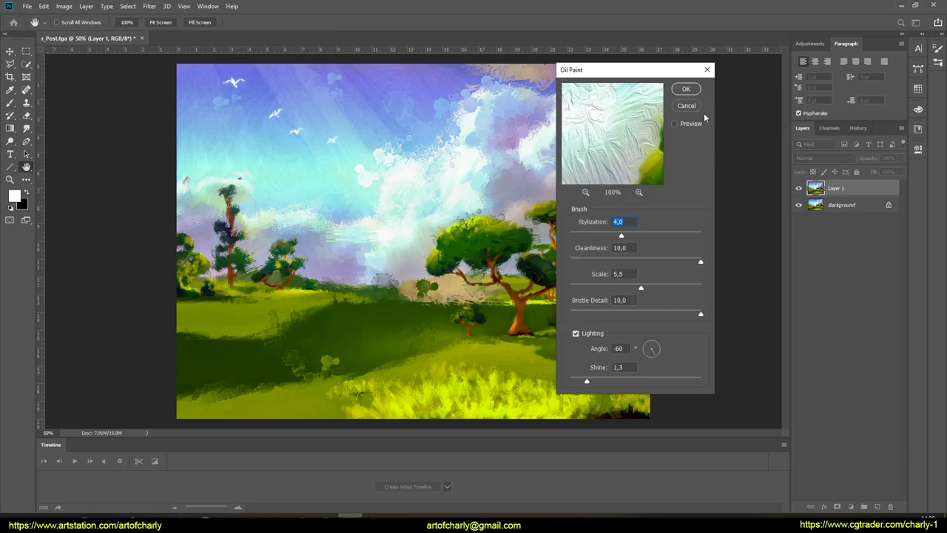
left_click(685, 89)
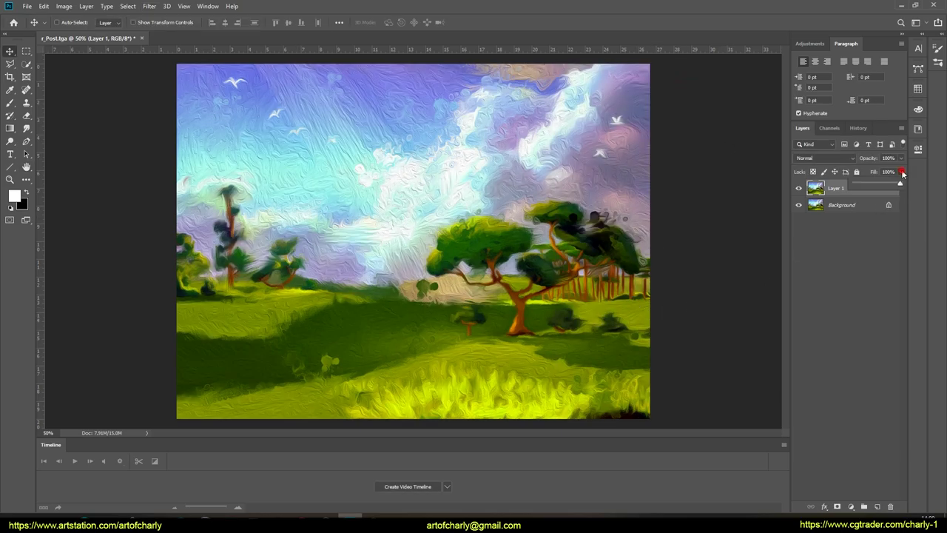
left_click_drag(867, 184, 869, 184)
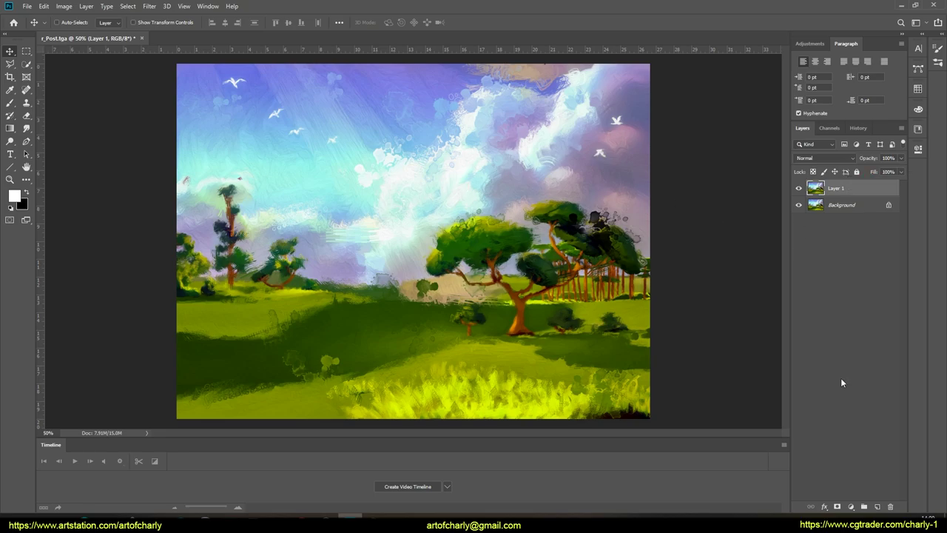
Desaturate Layer 1, add 400% monochromatic noise, and blend it in Overlay at 7% fill
key("ctrl+shift+u")
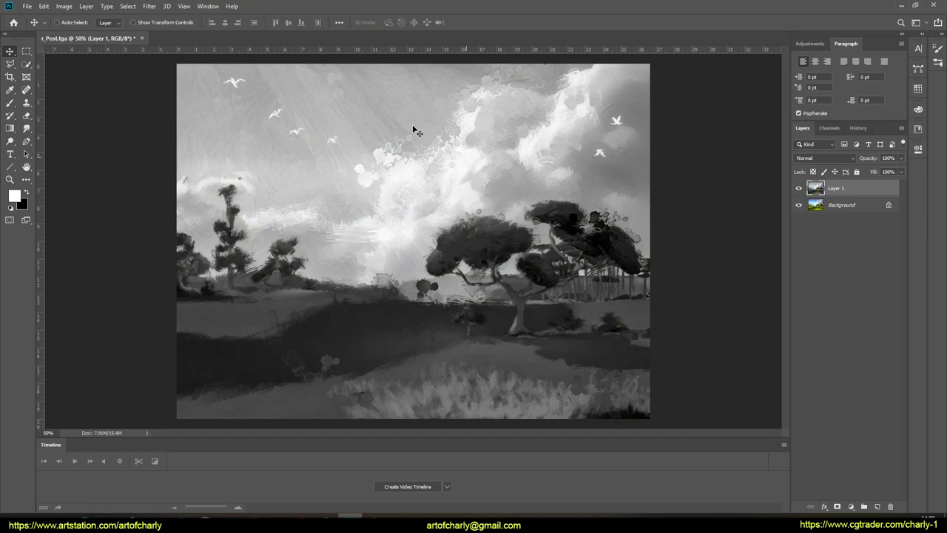
left_click(150, 6)
mouse_move(157, 146)
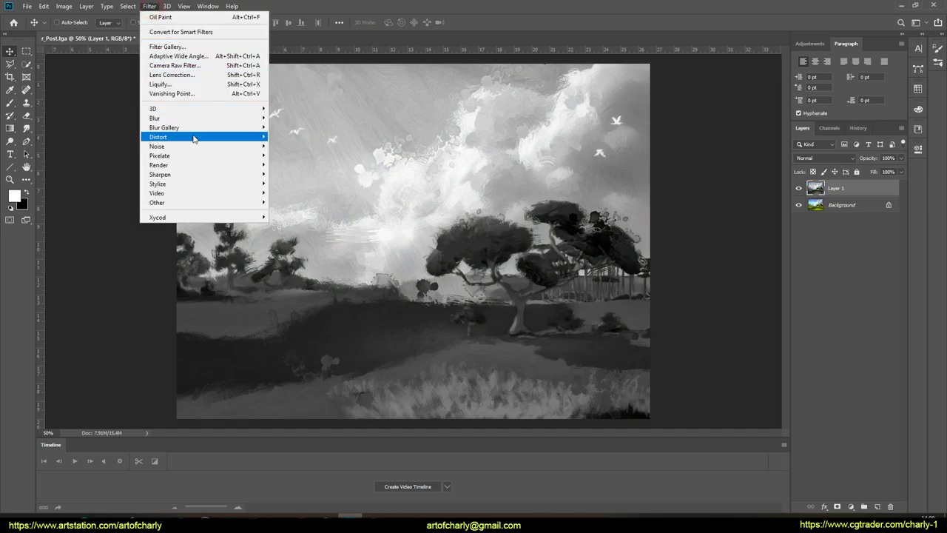
left_click(289, 146)
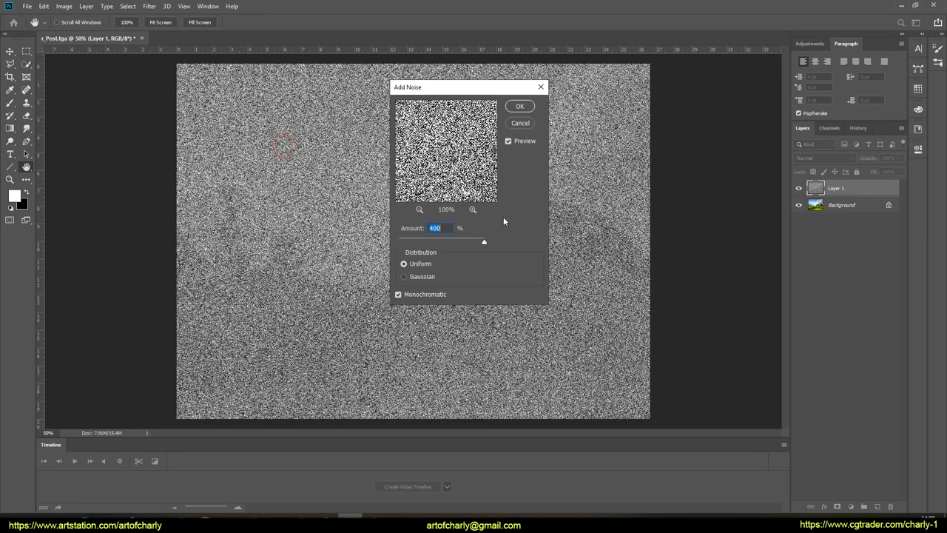
left_click(519, 107)
left_click(822, 157)
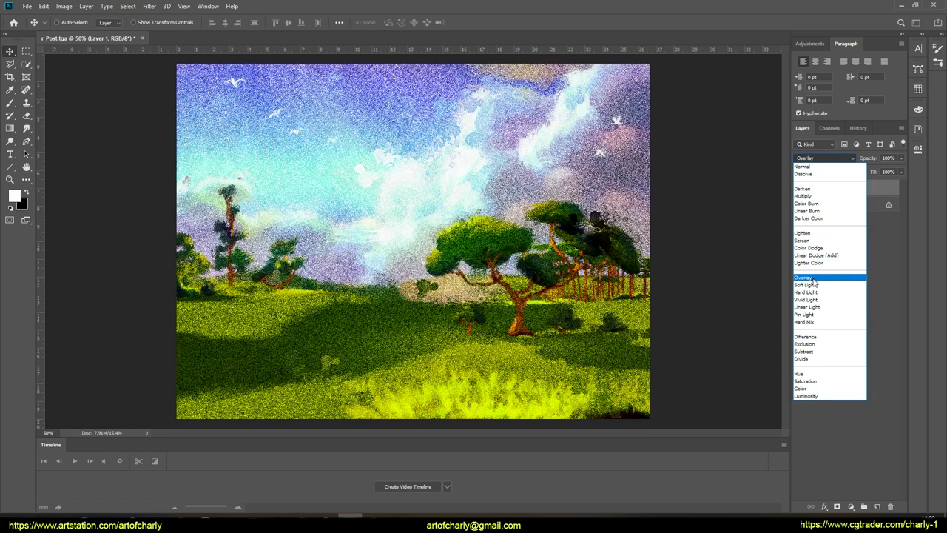
left_click(813, 277)
left_click(858, 184)
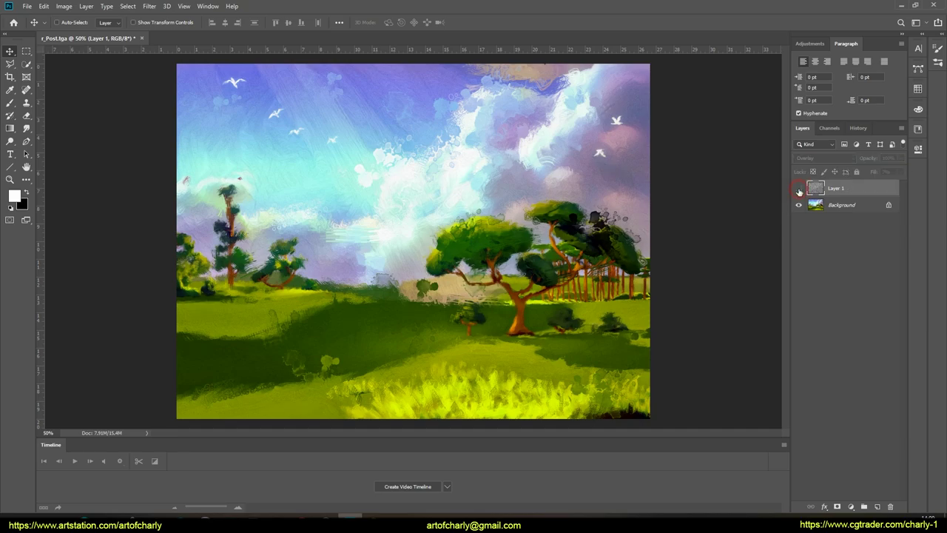
Flatten the image into the Background and compare it against the original in History
right_click(843, 213)
left_click(880, 299)
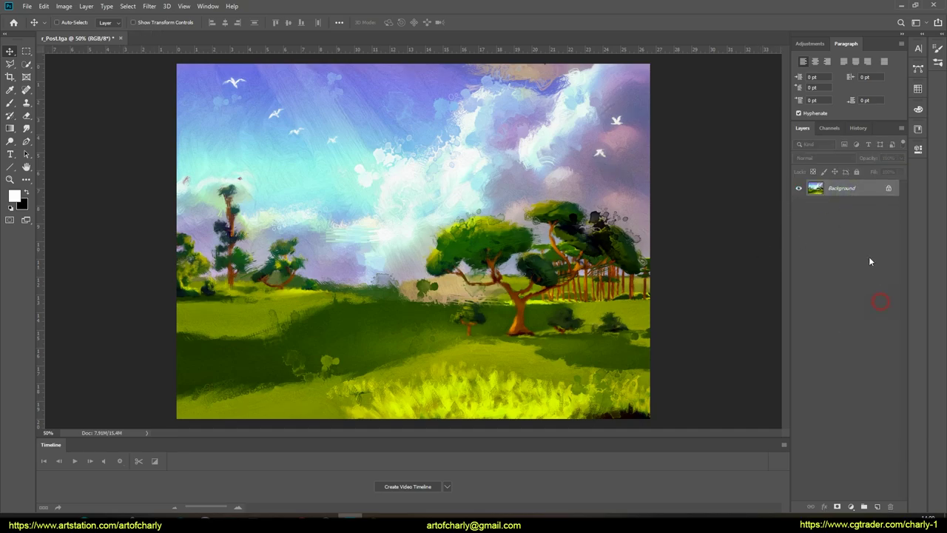
left_click(858, 129)
left_click(840, 145)
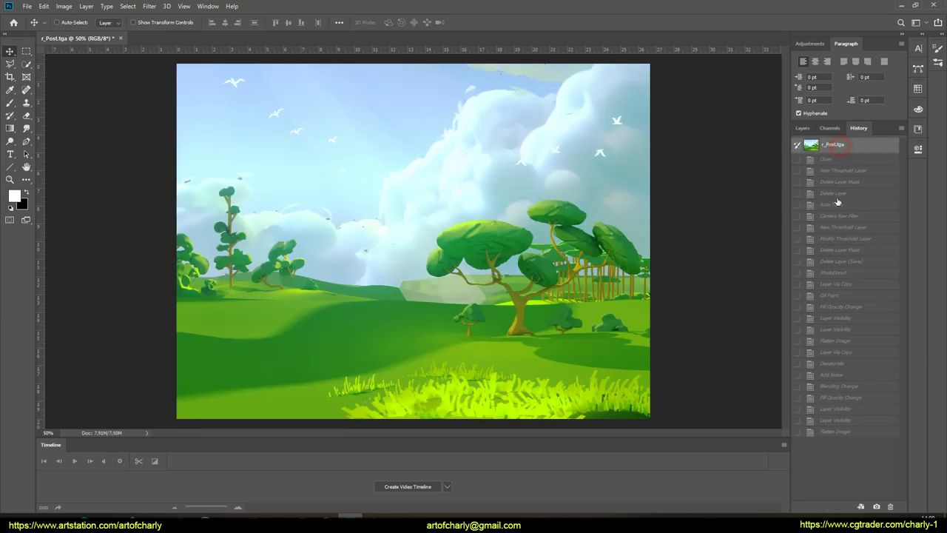
left_click(841, 432)
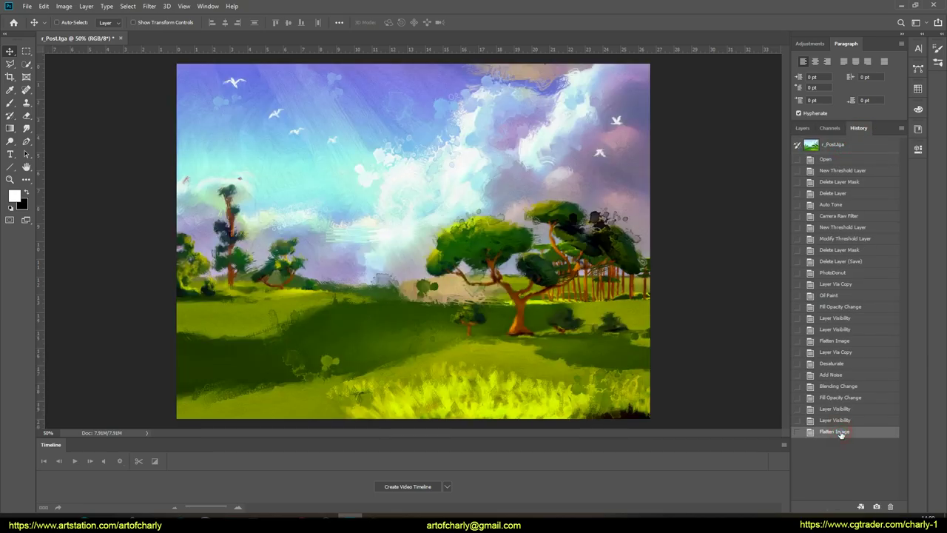